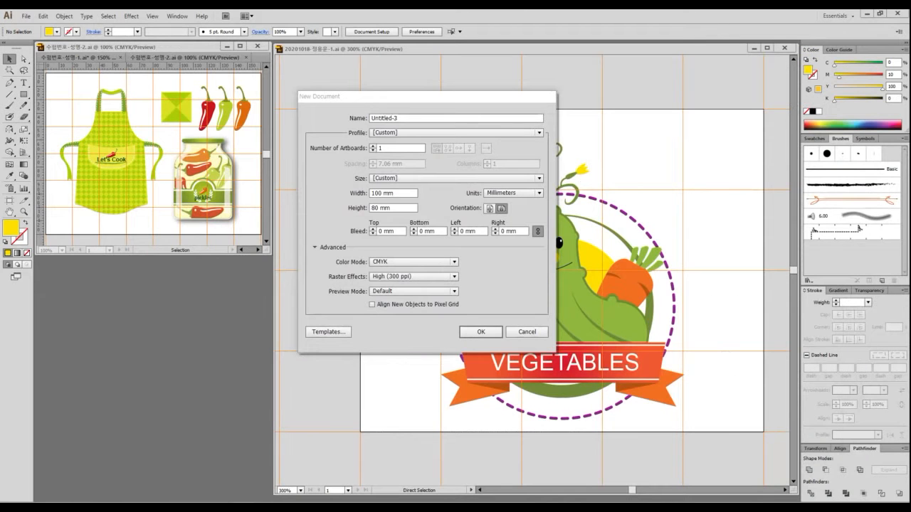
- Create a new document 160 mm wide and 120 mm high in CMYK at 300 ppi, and show its grid
{"action": "double_click", "coordinate": [377, 193]}
{"action": "type", "text": "160"}
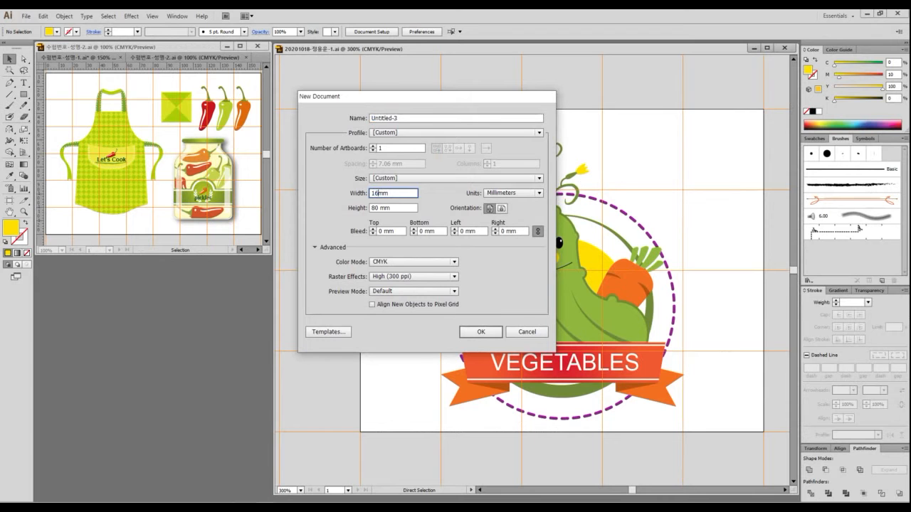
{"action": "key", "text": "Tab"}
{"action": "type", "text": "120"}
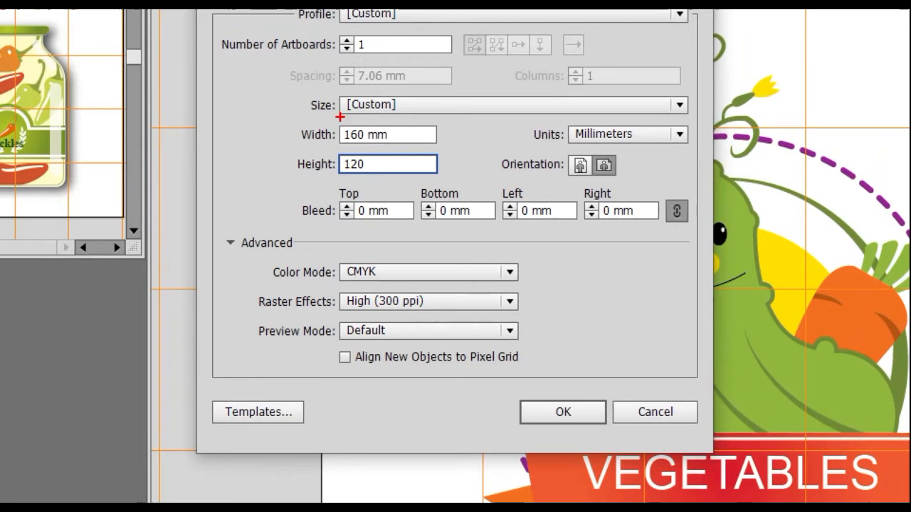
{"action": "mouse_move", "coordinate": [337, 121]}
{"action": "left_mouse_down"}
{"action": "mouse_move", "coordinate": [419, 148]}
{"action": "mouse_move", "coordinate": [412, 144]}
{"action": "left_mouse_up"}
{"action": "mouse_move", "coordinate": [342, 156]}
{"action": "left_mouse_down"}
{"action": "mouse_move", "coordinate": [359, 171]}
{"action": "mouse_move", "coordinate": [393, 174]}
{"action": "left_mouse_up"}
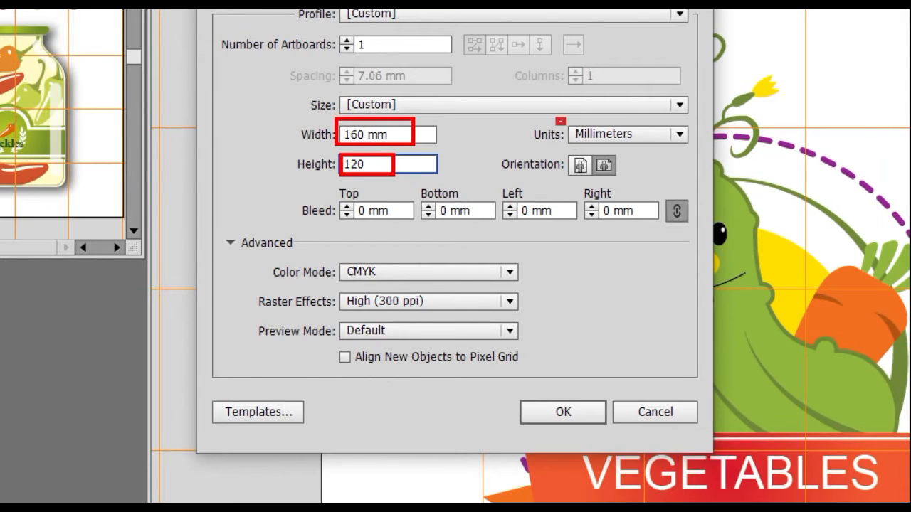
{"action": "left_click_drag", "start_coordinate": [558, 119], "coordinate": [701, 153]}
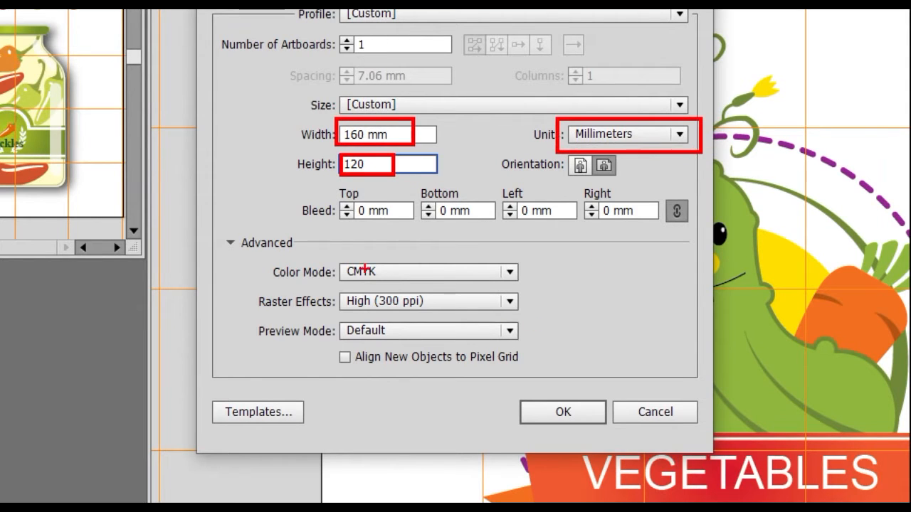
{"action": "mouse_move", "coordinate": [340, 253]}
{"action": "left_mouse_down"}
{"action": "mouse_move", "coordinate": [420, 289]}
{"action": "mouse_move", "coordinate": [445, 326]}
{"action": "left_mouse_up"}
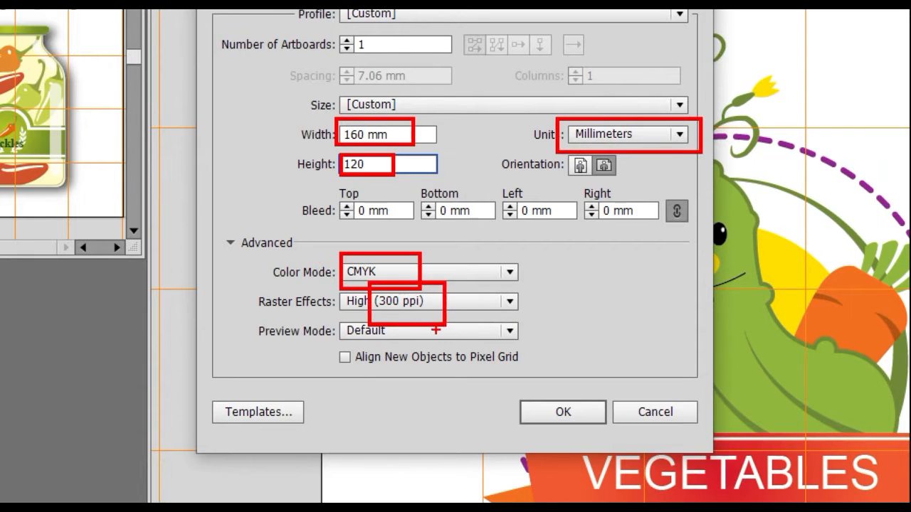
{"action": "mouse_move", "coordinate": [575, 82]}
{"action": "left_mouse_down"}
{"action": "mouse_move", "coordinate": [592, 132]}
{"action": "mouse_move", "coordinate": [630, 98]}
{"action": "left_mouse_up"}
{"action": "mouse_move", "coordinate": [370, 232]}
{"action": "left_mouse_down"}
{"action": "mouse_move", "coordinate": [380, 250]}
{"action": "mouse_move", "coordinate": [420, 235]}
{"action": "left_mouse_up"}
{"action": "mouse_move", "coordinate": [436, 270]}
{"action": "left_mouse_down"}
{"action": "mouse_move", "coordinate": [441, 288]}
{"action": "mouse_move", "coordinate": [469, 268]}
{"action": "left_mouse_up"}
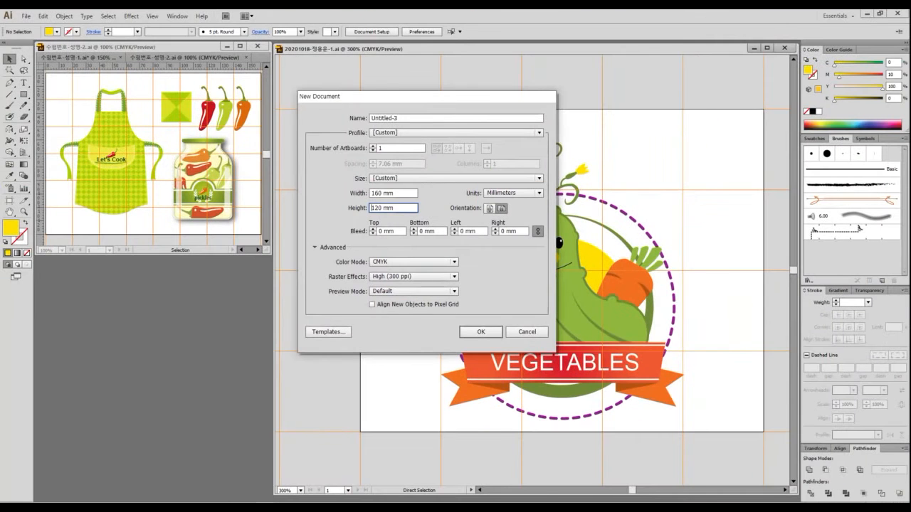
{"action": "key", "text": "Return"}
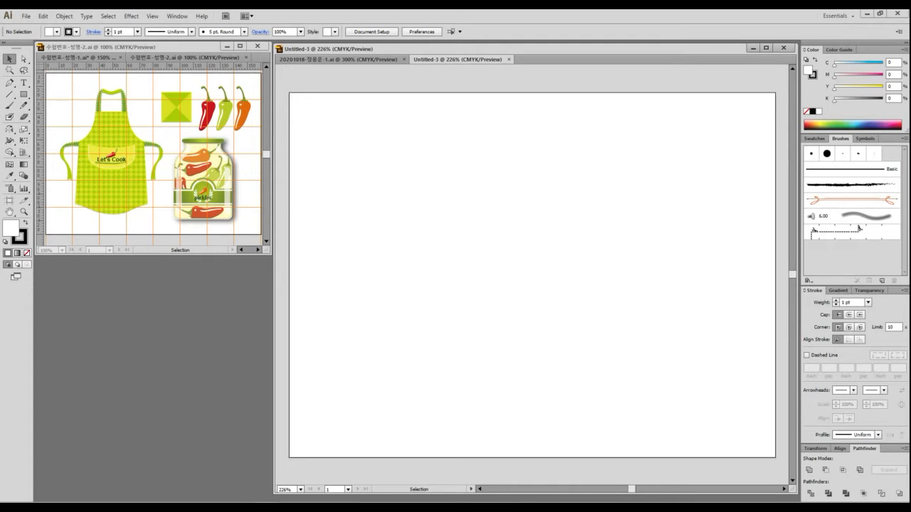
{"action": "key", "text": "ctrl+apostrophe"}
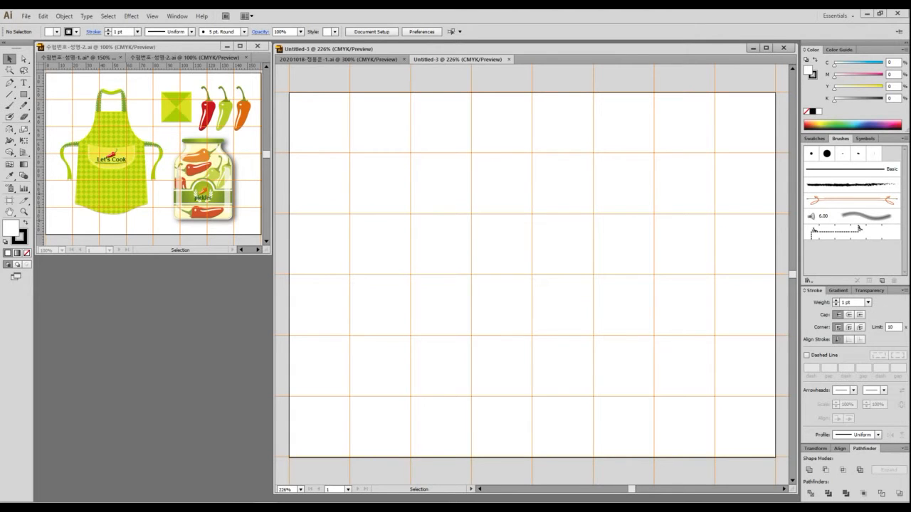
- Switch to the GI05-1A(A4).pdf exam sheet and examine the conditions, colour values and example output for the 160 x 120 mm task
{"action": "key", "text": "alt+Tab"}
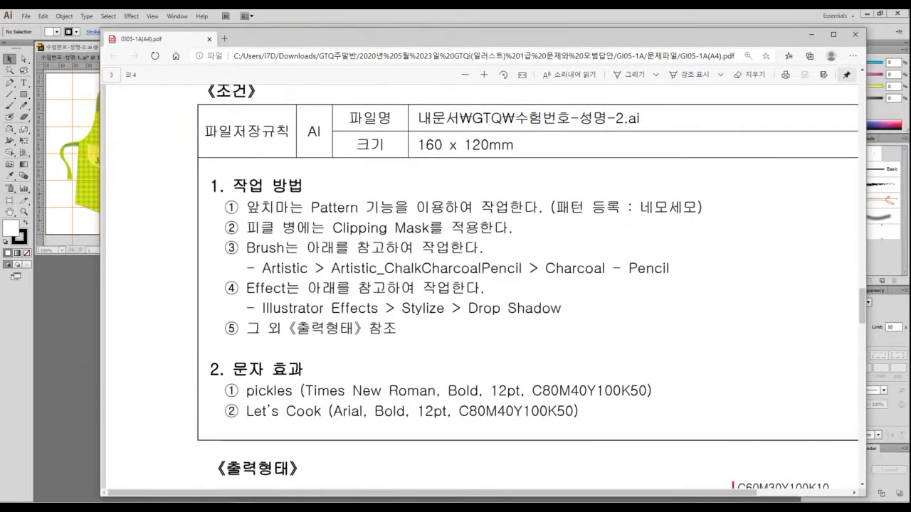
{"action": "scroll", "coordinate": [482, 284], "scroll_direction": "down", "scroll_amount": 4}
{"action": "scroll", "coordinate": [482, 285], "scroll_direction": "down", "scroll_amount": 7}
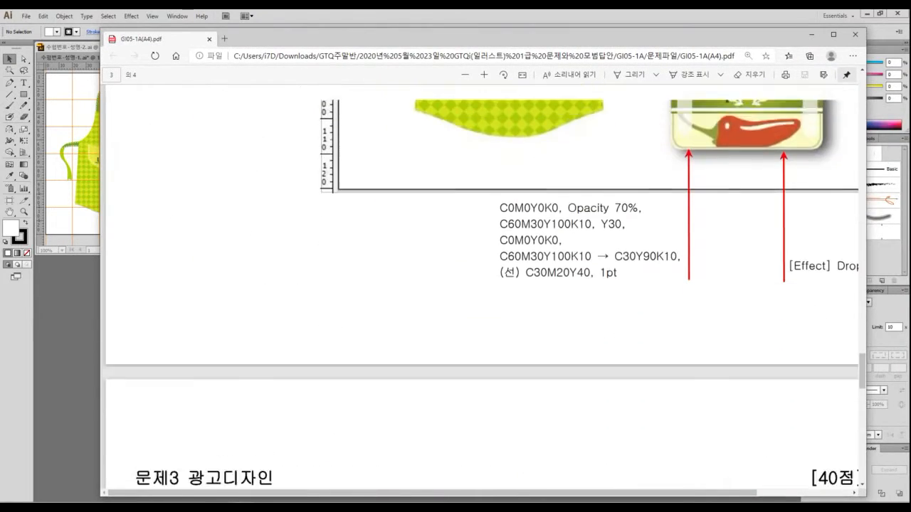
{"action": "scroll", "coordinate": [481, 284], "scroll_direction": "up", "scroll_amount": 4}
{"action": "scroll", "coordinate": [481, 290], "scroll_direction": "down", "scroll_amount": 1}
{"action": "scroll", "coordinate": [482, 420], "scroll_direction": "down", "scroll_amount": 2}
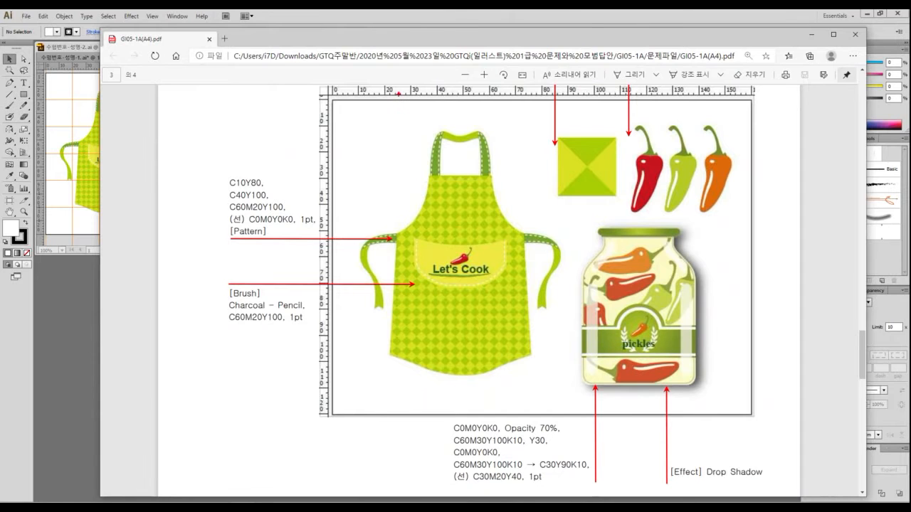
{"action": "left_click_drag", "start_coordinate": [398, 92], "coordinate": [393, 236]}
{"action": "left_click_drag", "start_coordinate": [478, 72], "coordinate": [462, 177]}
{"action": "left_click_drag", "start_coordinate": [526, 99], "coordinate": [530, 211]}
{"action": "left_click_drag", "start_coordinate": [600, 145], "coordinate": [601, 216]}
{"action": "left_click_drag", "start_coordinate": [670, 154], "coordinate": [672, 206]}
{"action": "left_click_drag", "start_coordinate": [740, 154], "coordinate": [741, 200]}
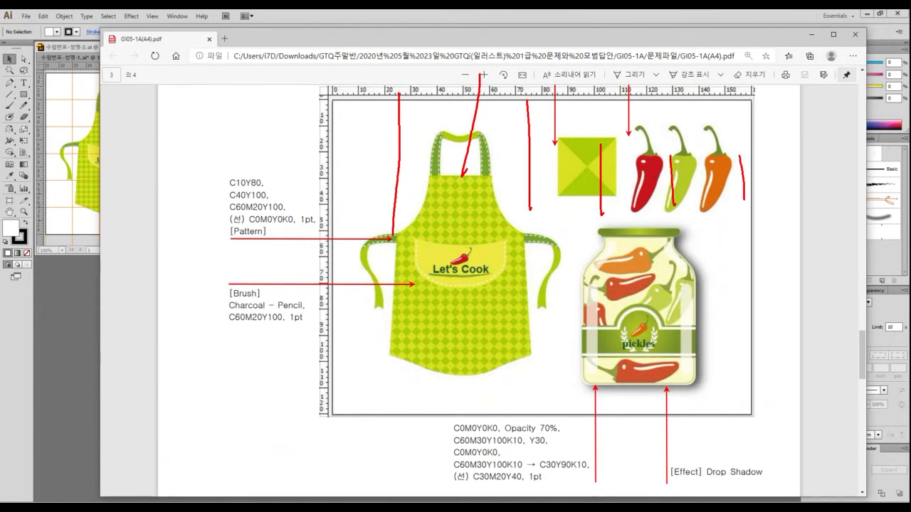
{"action": "key", "text": "Escape"}
{"action": "left_click_drag", "start_coordinate": [498, 39], "coordinate": [910, 68]}
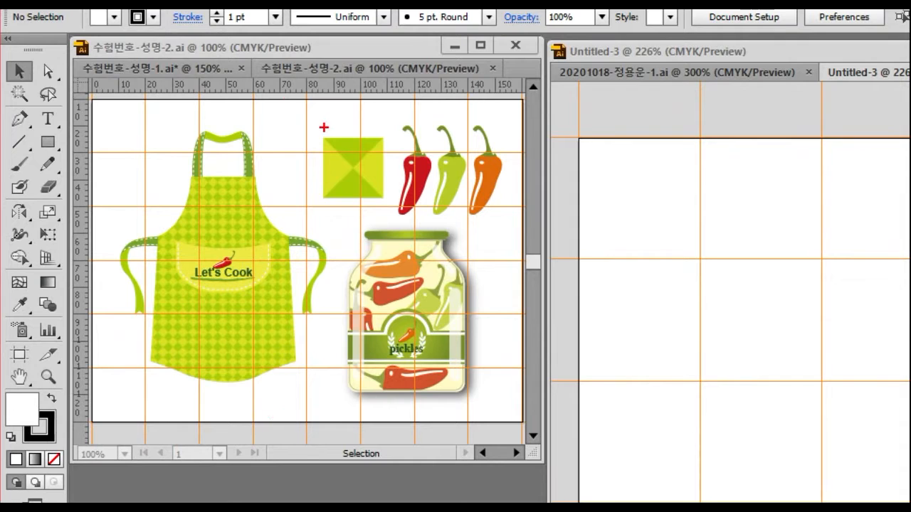
- Examine the pattern tile, the three peppers, the apron and the pickle jar in the reference artwork
{"action": "mouse_move", "coordinate": [311, 123]}
{"action": "left_mouse_down"}
{"action": "mouse_move", "coordinate": [399, 210]}
{"action": "mouse_move", "coordinate": [391, 205]}
{"action": "left_mouse_up"}
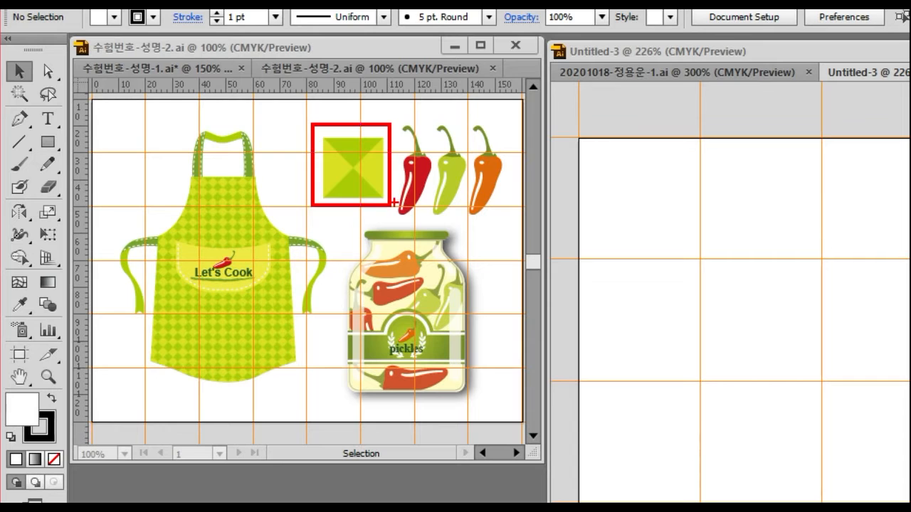
{"action": "left_click_drag", "start_coordinate": [398, 123], "coordinate": [502, 216]}
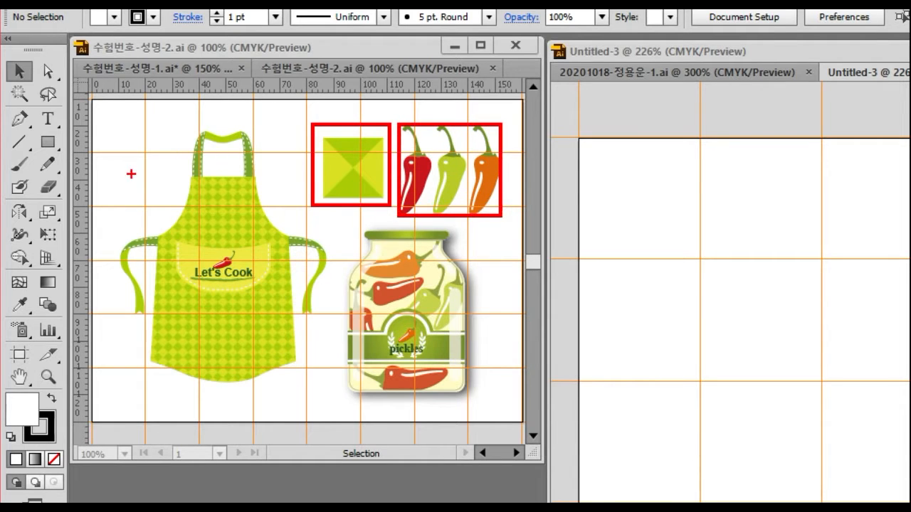
{"action": "left_click_drag", "start_coordinate": [120, 133], "coordinate": [325, 385]}
{"action": "left_click_drag", "start_coordinate": [360, 212], "coordinate": [488, 411]}
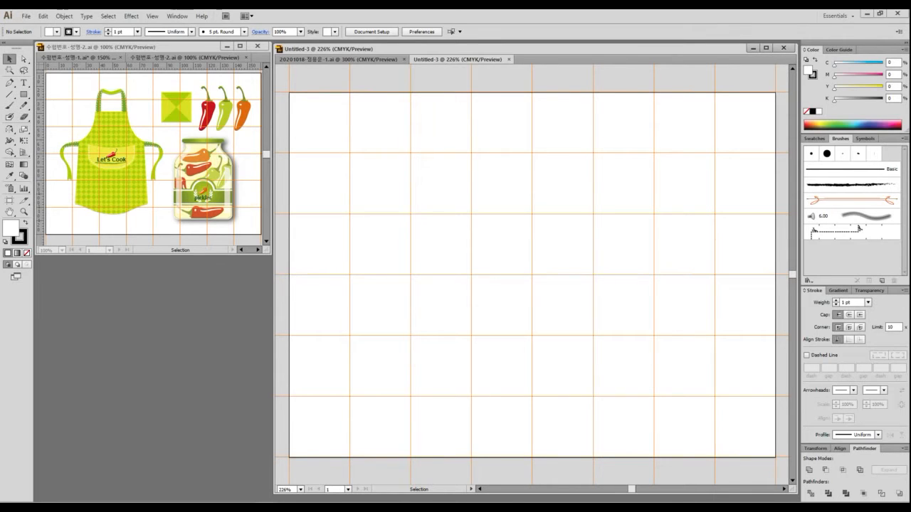
- Display the new document's colour and pattern swatches in place of the brushes
{"action": "left_click", "coordinate": [814, 138]}
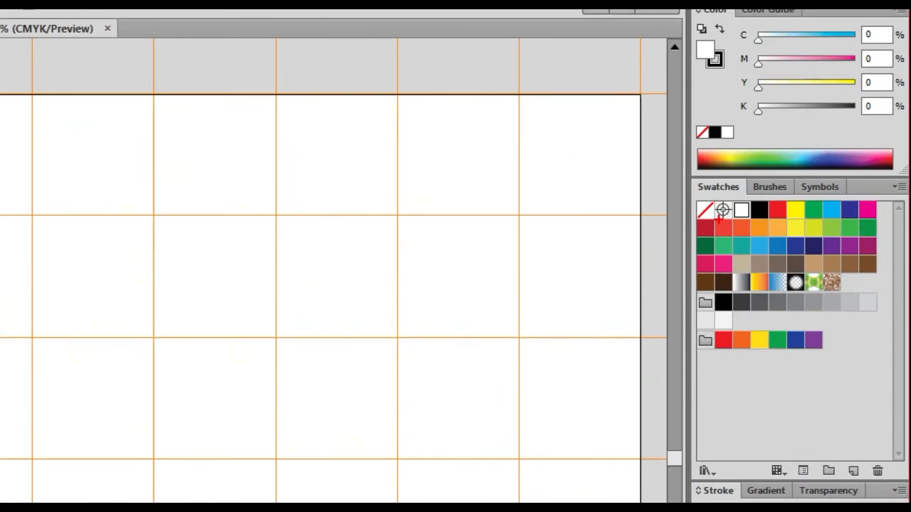
{"action": "left_click_drag", "start_coordinate": [691, 176], "coordinate": [745, 201]}
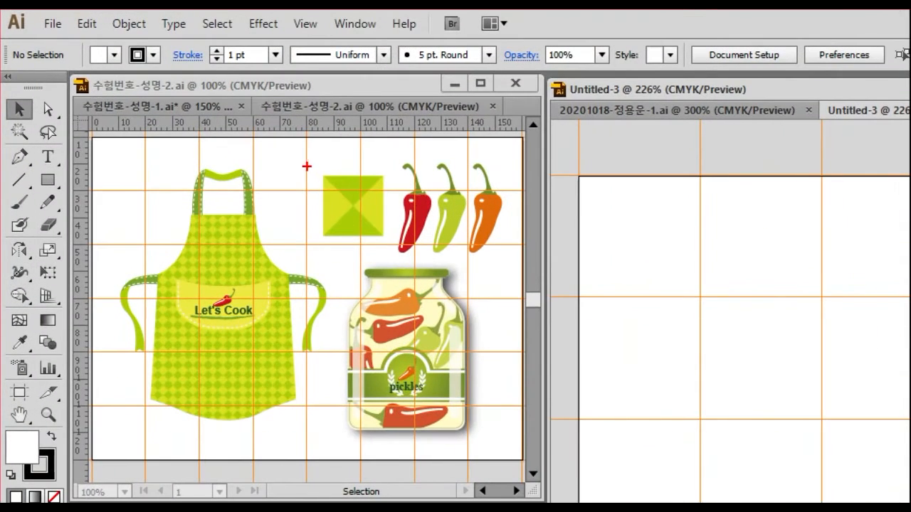
{"action": "left_click_drag", "start_coordinate": [152, 84], "coordinate": [200, 129]}
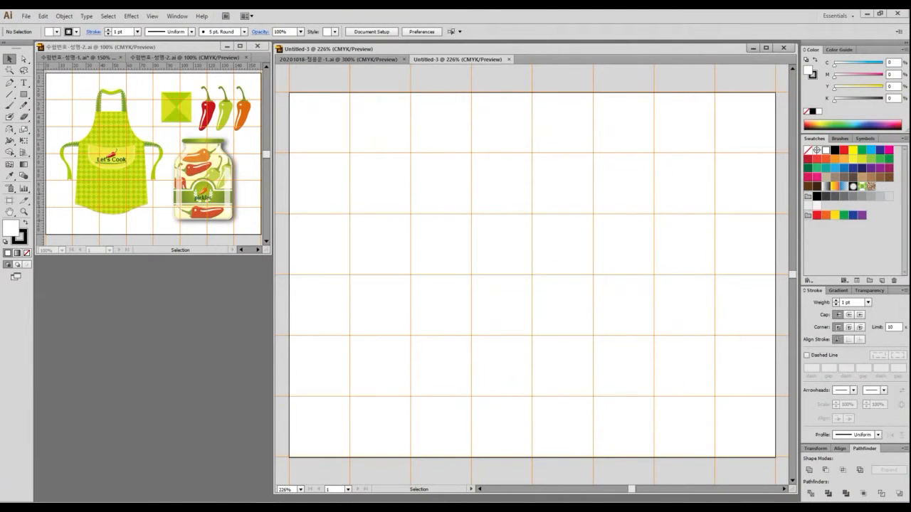
- Draw a square about 20.3 mm wide in the upper part of the artboard, right of its centre
{"action": "left_click", "coordinate": [23, 94]}
{"action": "left_click_drag", "start_coordinate": [552, 130], "coordinate": [616, 193]}
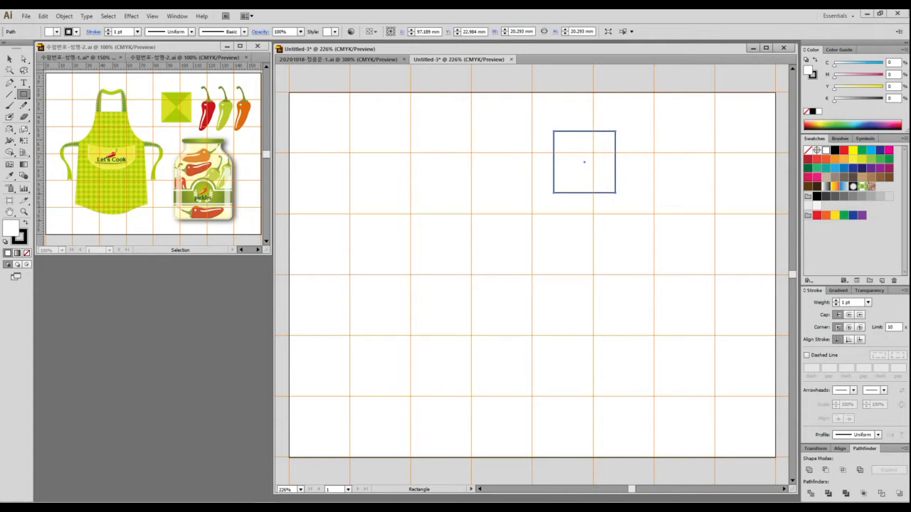
{"action": "key", "text": "v"}
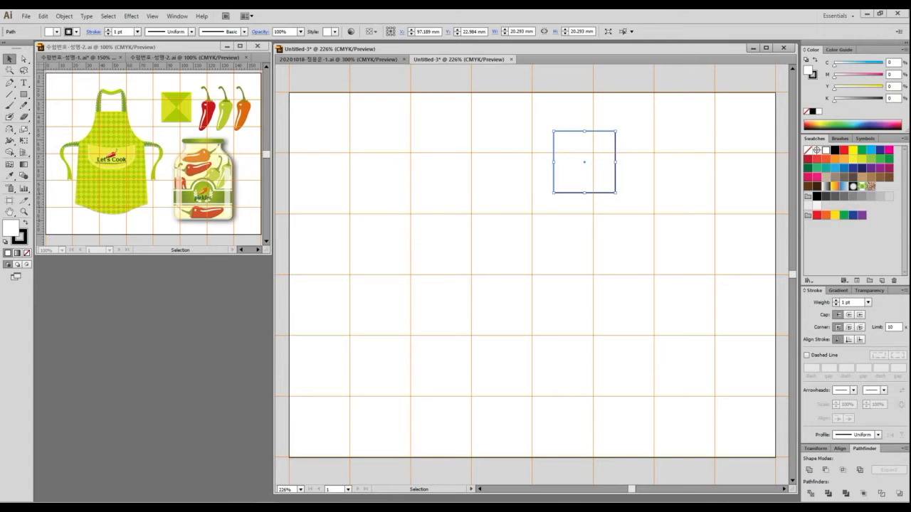
{"action": "key", "text": "ctrl+shift+a"}
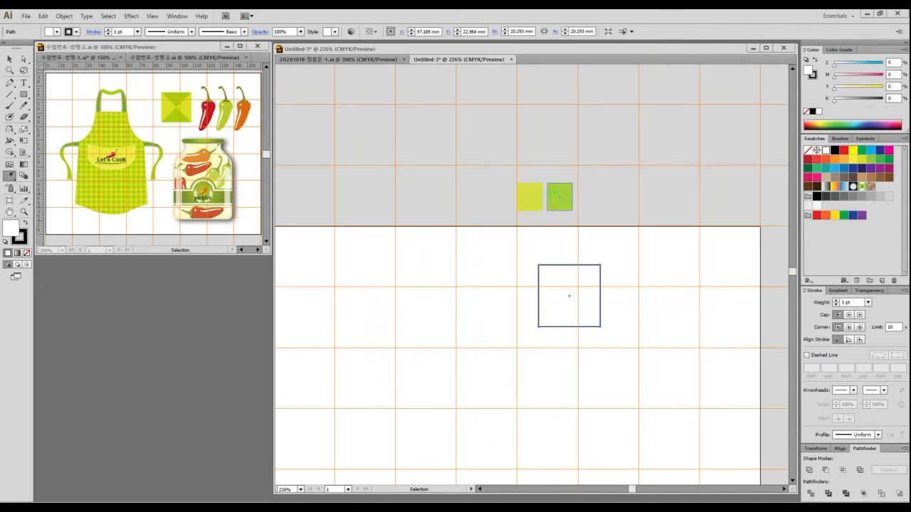
- Fill the square with C20 Y90 and no stroke by sampling the yellow-green colour chip above the artboard
{"action": "key", "text": "ctrl+1"}
{"action": "left_click", "coordinate": [532, 228]}
{"action": "left_click_drag", "start_coordinate": [405, 154], "coordinate": [583, 259]}
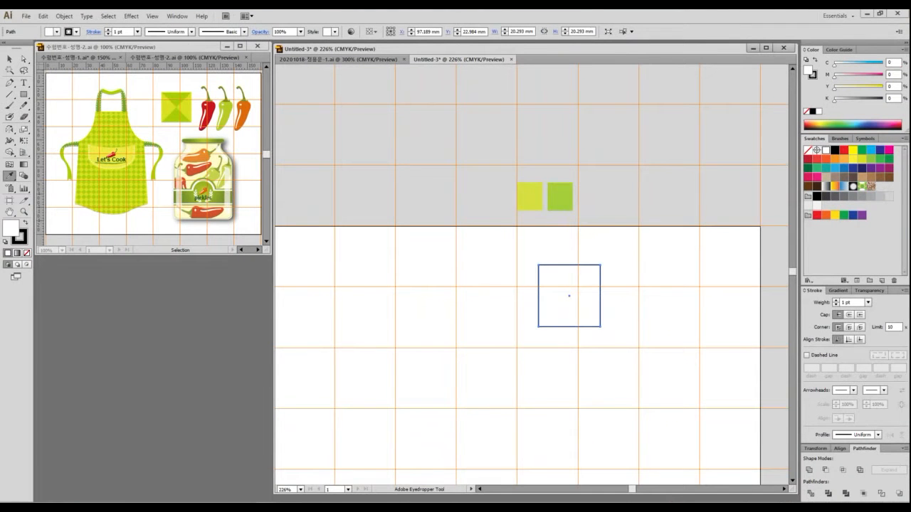
{"action": "left_click", "coordinate": [529, 197]}
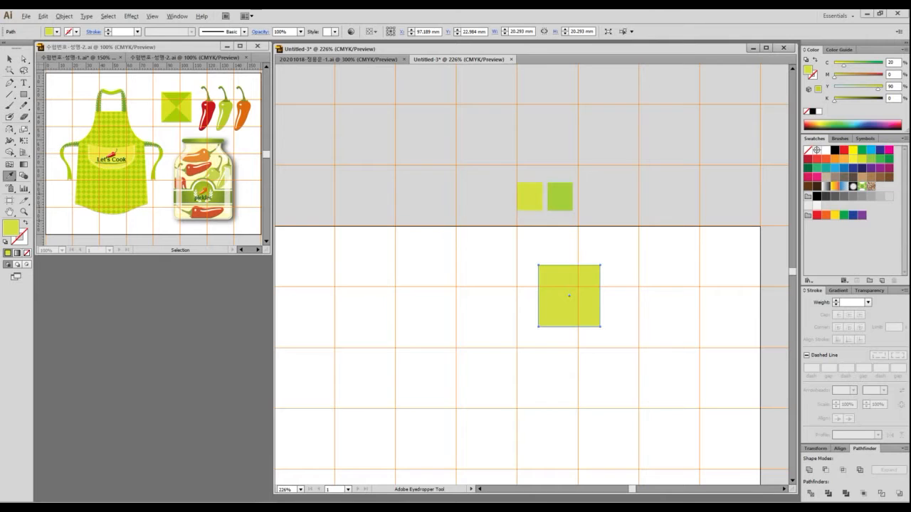
{"action": "scroll", "coordinate": [580, 327], "scroll_direction": "up", "scroll_amount": 2}
{"action": "left_click_drag", "start_coordinate": [580, 327], "coordinate": [591, 346]}
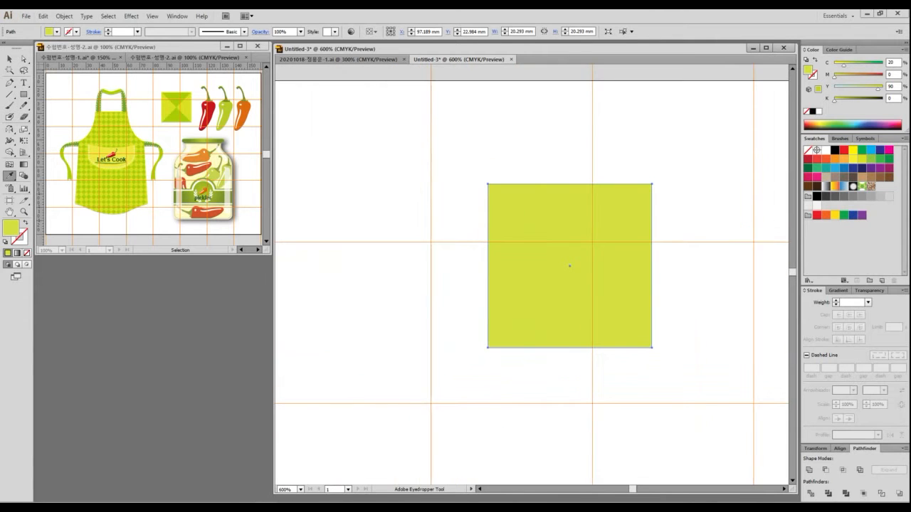
{"action": "key", "text": "v"}
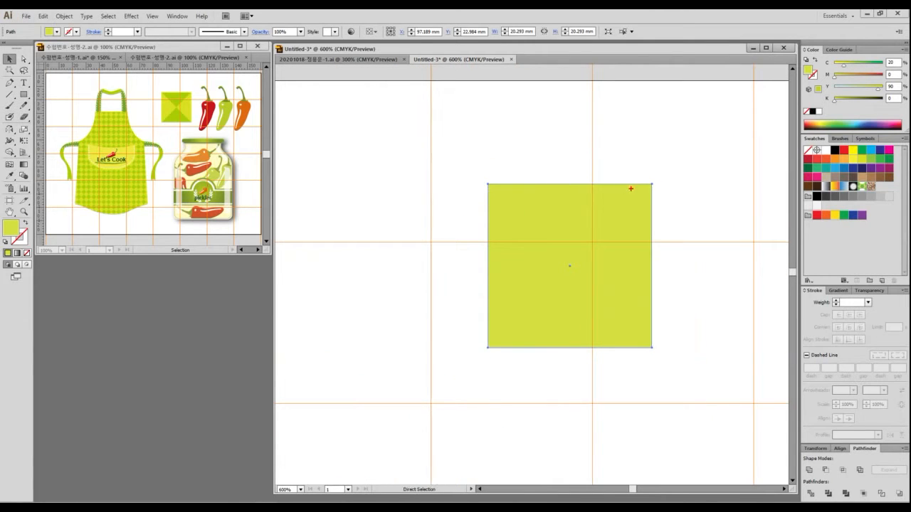
{"action": "left_click_drag", "start_coordinate": [658, 177], "coordinate": [467, 364]}
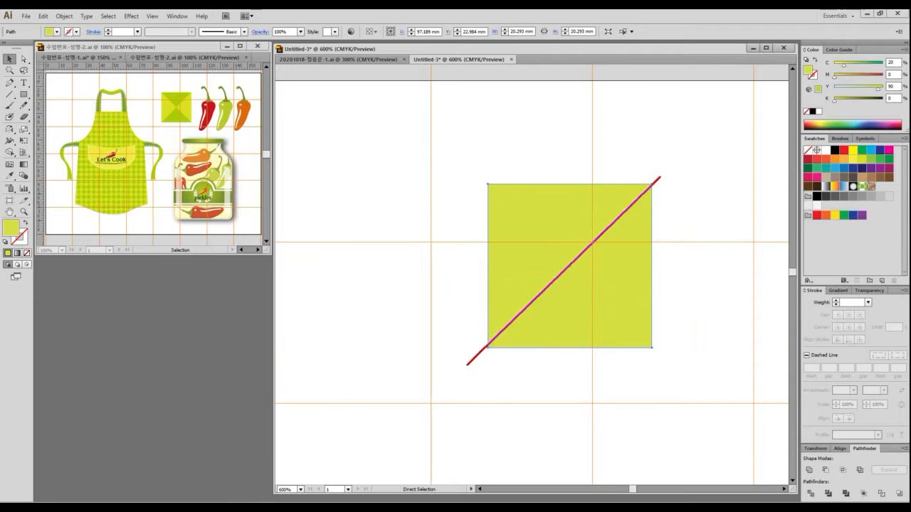
{"action": "left_click_drag", "start_coordinate": [474, 171], "coordinate": [661, 359]}
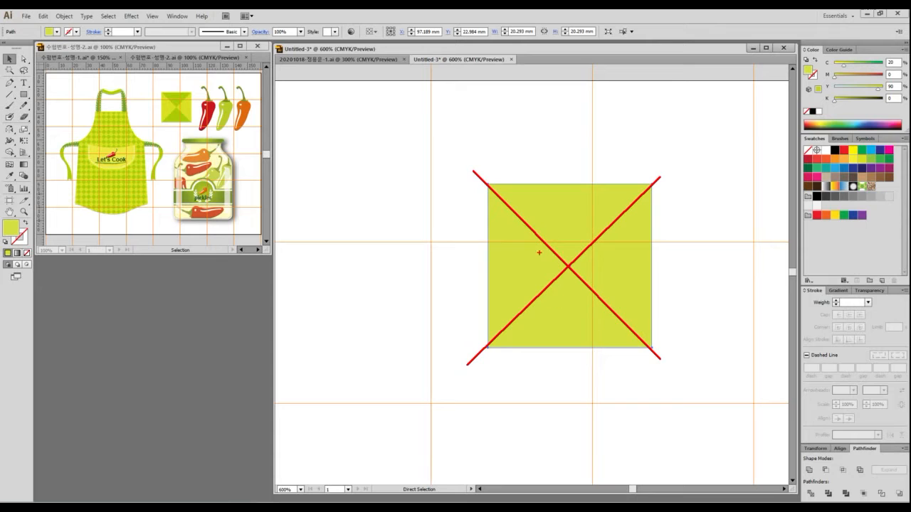
{"action": "left_click_drag", "start_coordinate": [566, 206], "coordinate": [572, 205]}
{"action": "left_click_drag", "start_coordinate": [521, 259], "coordinate": [530, 259]}
{"action": "left_click_drag", "start_coordinate": [620, 262], "coordinate": [633, 261]}
{"action": "key", "text": "Escape"}
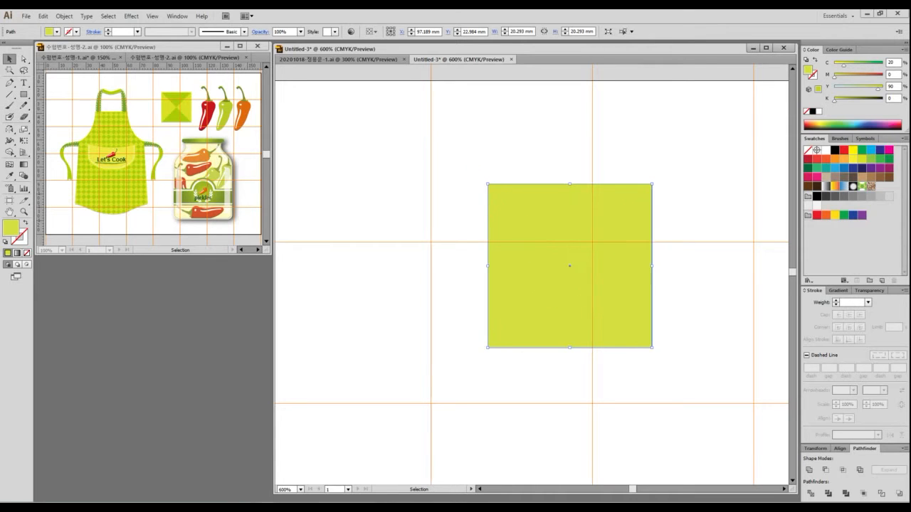
- Draw a 45° diagonal line with a 1 pt black stroke and no fill, about 26.7 mm across, through the square's opposite corners
{"action": "left_click", "coordinate": [9, 94]}
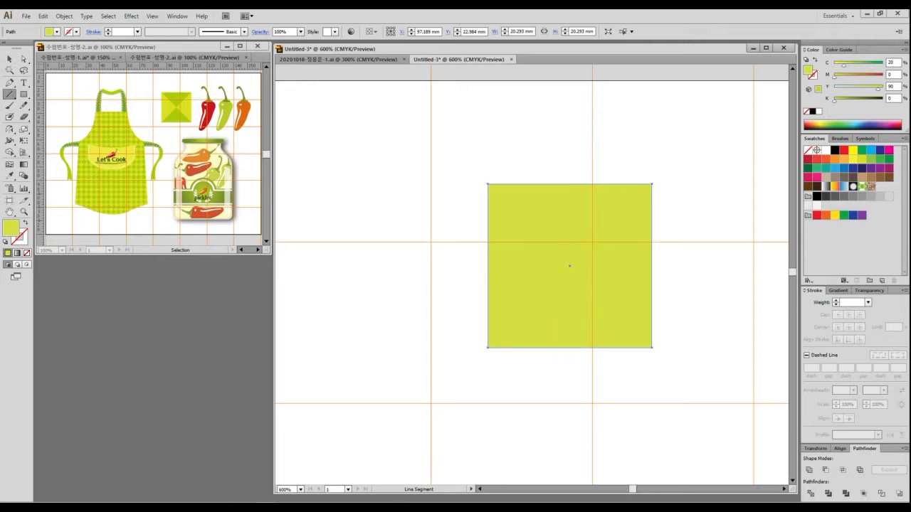
{"action": "left_click_drag", "start_coordinate": [461, 368], "coordinate": [702, 179]}
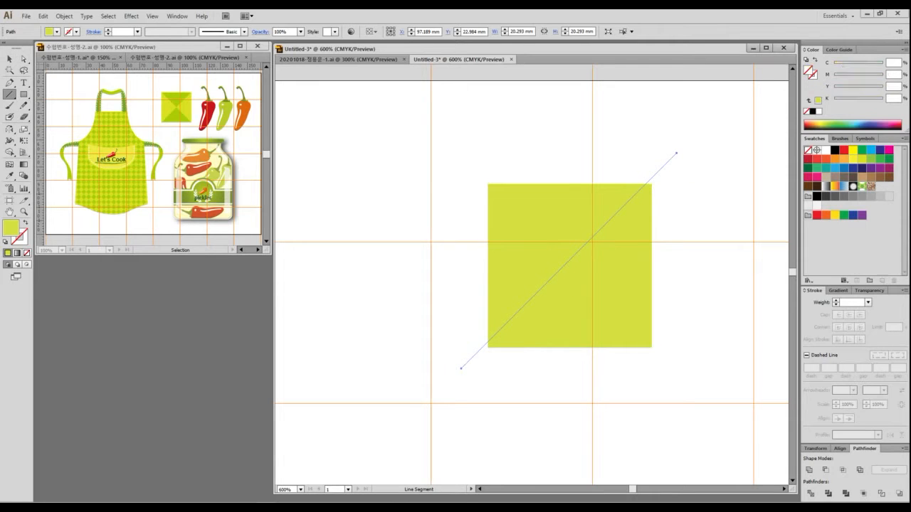
{"action": "key", "text": "d"}
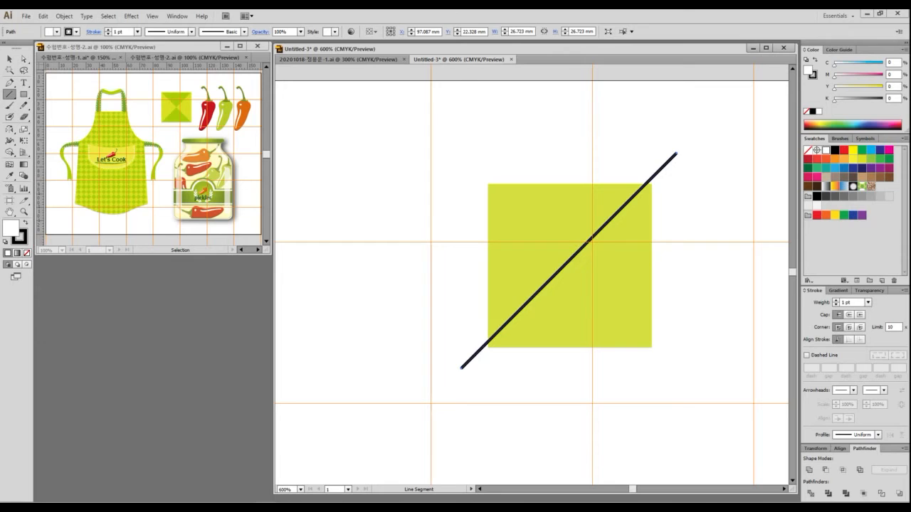
{"action": "key", "text": "slash"}
{"action": "key", "text": "v"}
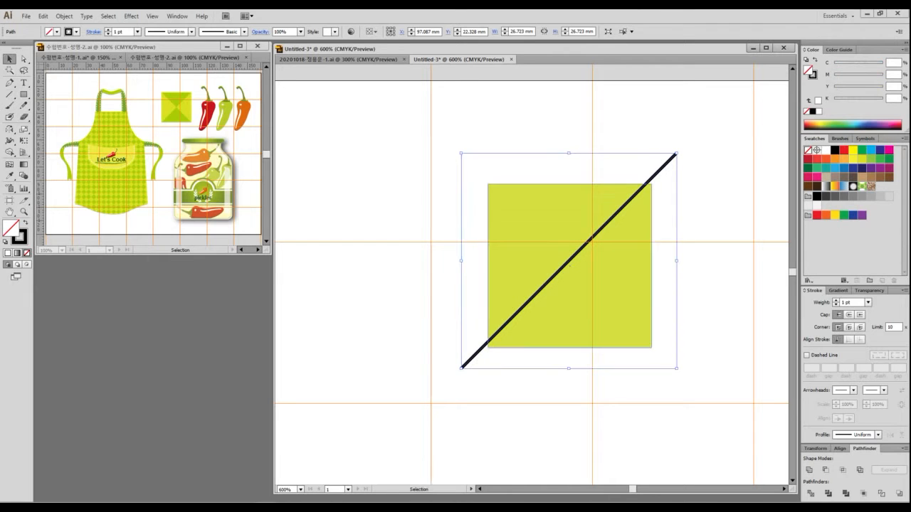
{"action": "left_click_drag", "start_coordinate": [666, 164], "coordinate": [672, 164]}
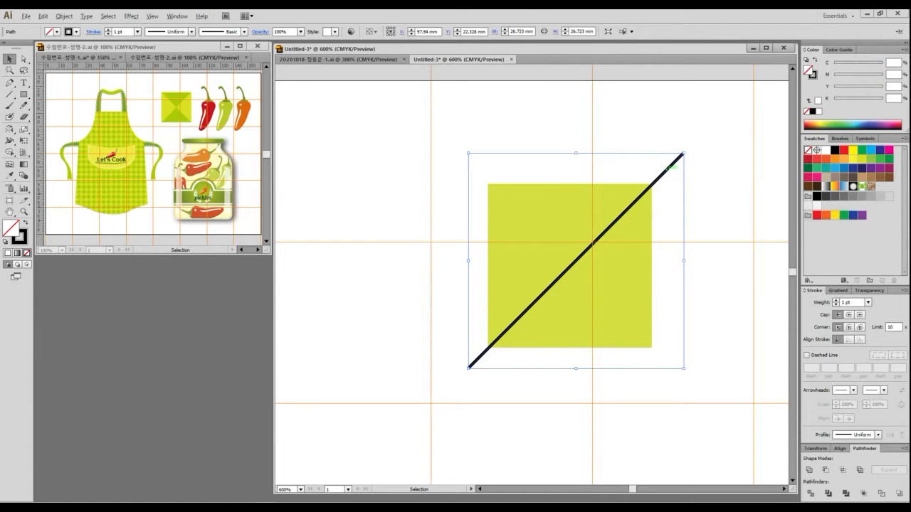
- Add a mirrored copy of the diagonal line through the other two corners, forming an X across the square, and clear the selection
{"action": "left_click_drag", "start_coordinate": [671, 165], "coordinate": [392, 140]}
{"action": "left_click_drag", "start_coordinate": [473, 217], "coordinate": [537, 232]}
{"action": "key", "text": "ctrl+shift+a"}
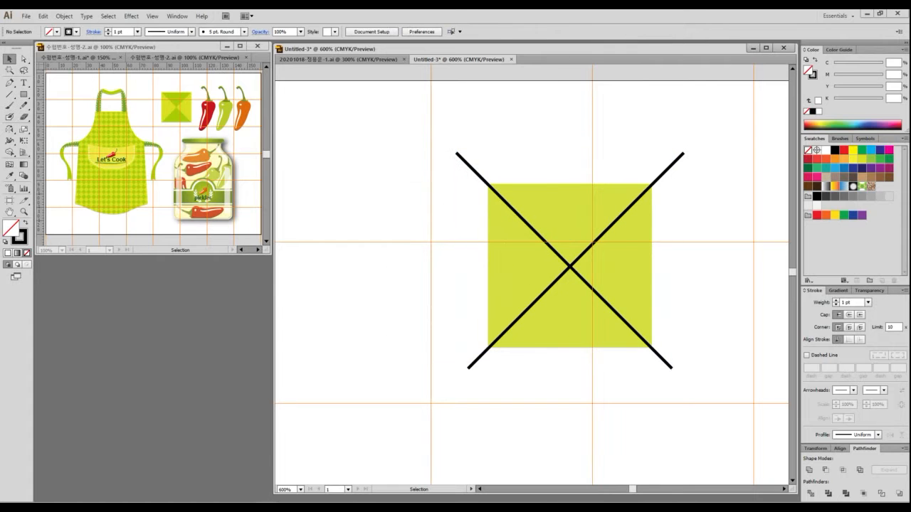
- Divide the square along the two diagonal lines into triangles with Pathfinder, ungroup the pieces and clear the selection
{"action": "left_click_drag", "start_coordinate": [448, 234], "coordinate": [685, 327]}
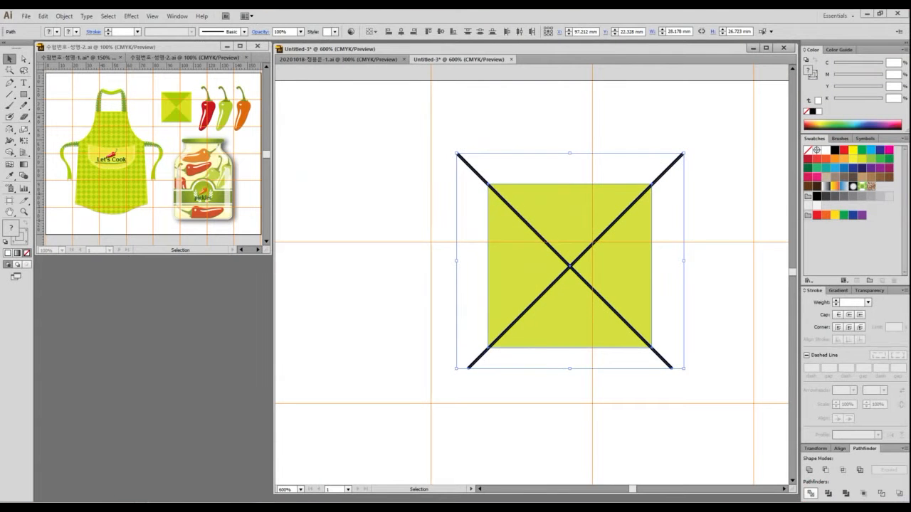
{"action": "left_click", "coordinate": [711, 464]}
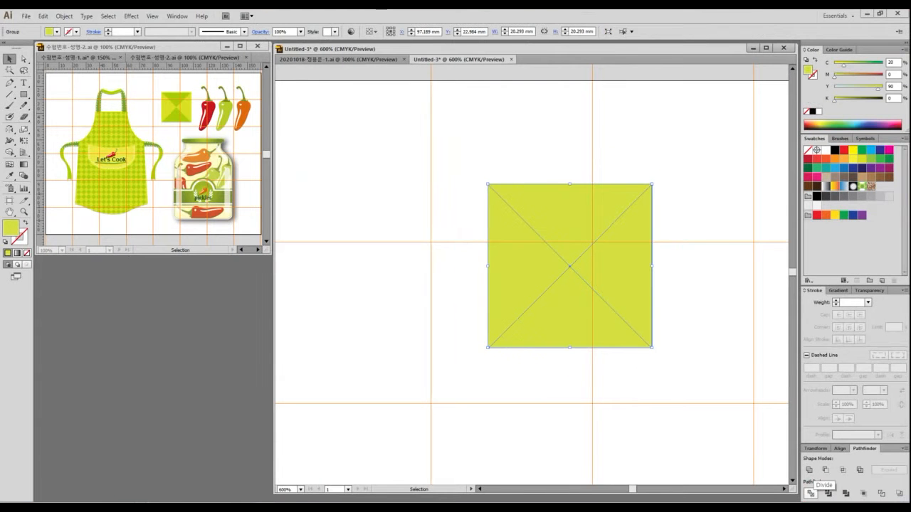
{"action": "right_click", "coordinate": [615, 241]}
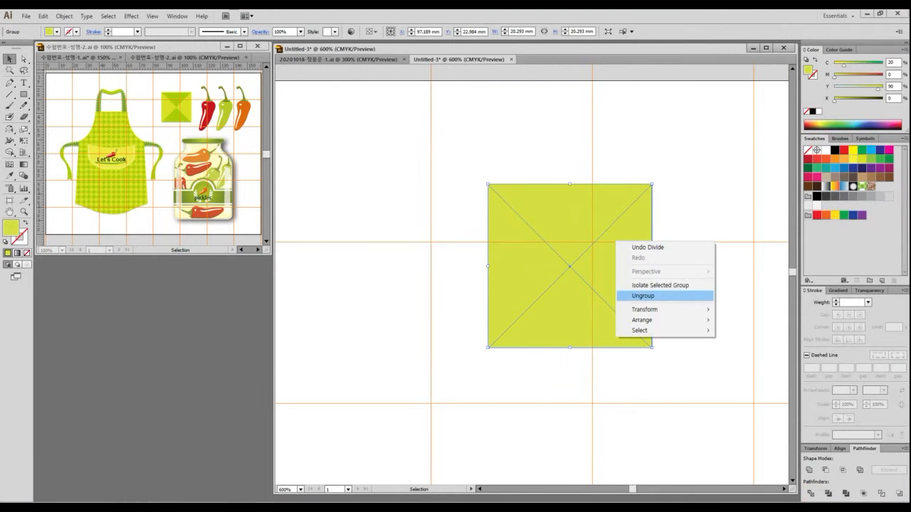
{"action": "left_click", "coordinate": [644, 297]}
{"action": "left_click", "coordinate": [705, 299]}
{"action": "left_click_drag", "start_coordinate": [577, 191], "coordinate": [577, 179]}
{"action": "left_click_drag", "start_coordinate": [533, 244], "coordinate": [507, 244]}
{"action": "left_click_drag", "start_coordinate": [628, 261], "coordinate": [639, 260]}
{"action": "key", "text": "ctrl+z"}
{"action": "key", "text": "ctrl+z"}
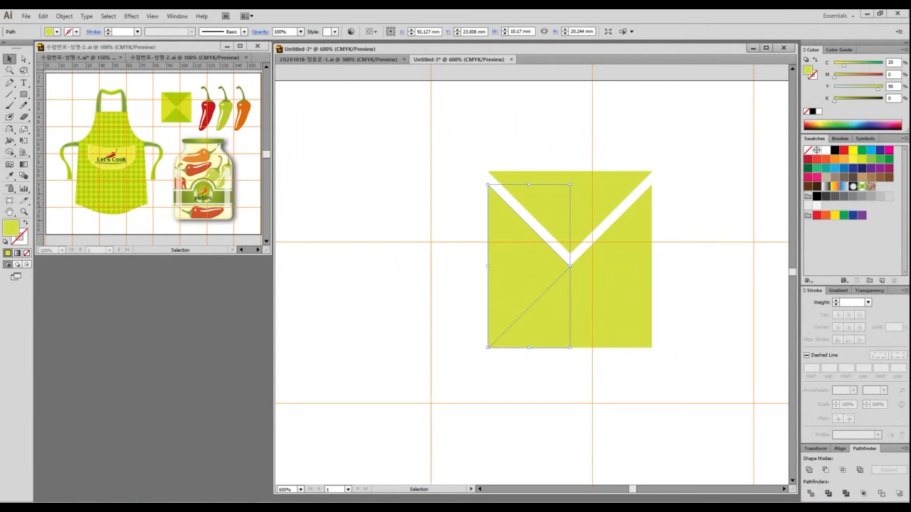
{"action": "key", "text": "ctrl+z"}
- Fill the square's upper and lower triangles with C40 Y100 sampled from the green colour chip above the artboard, and deselect them
{"action": "scroll", "coordinate": [658, 271], "scroll_direction": "down", "scroll_amount": 2}
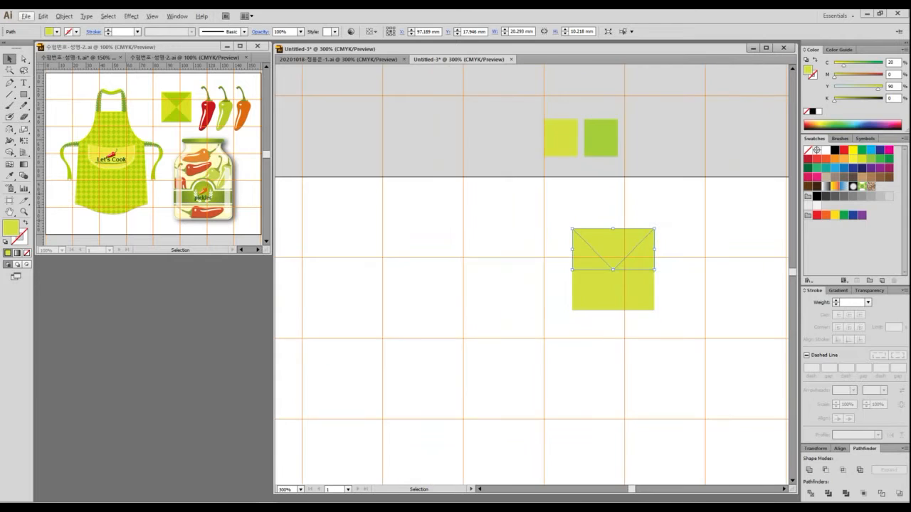
{"action": "left_click_drag", "start_coordinate": [658, 271], "coordinate": [621, 300]}
{"action": "left_click", "coordinate": [577, 324], "text": "shift"}
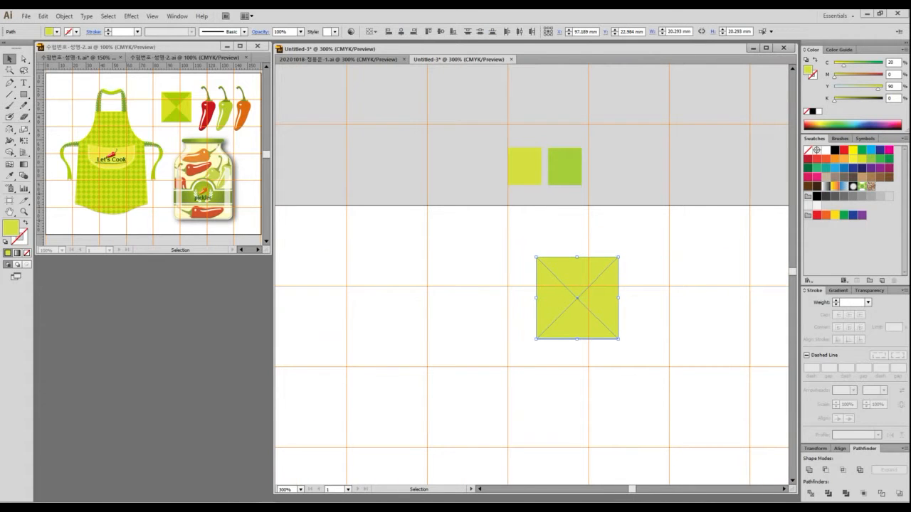
{"action": "key", "text": "i"}
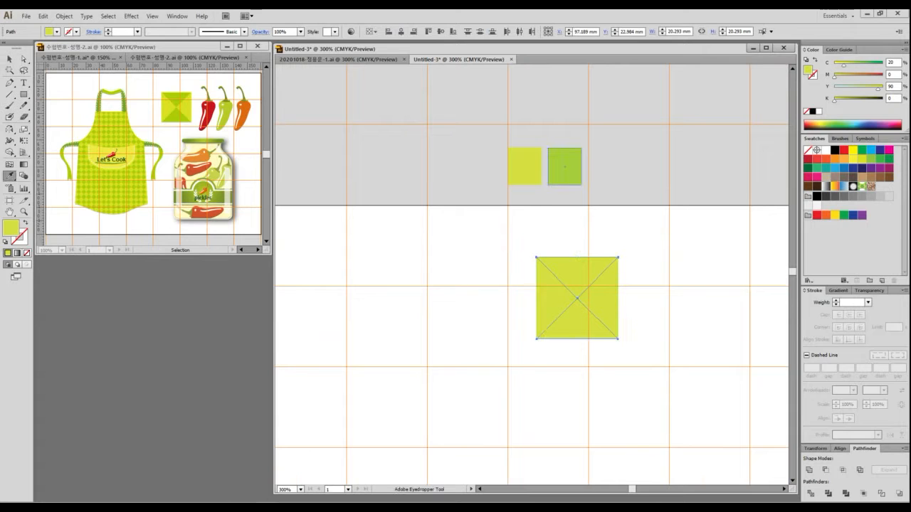
{"action": "left_click", "coordinate": [564, 166]}
{"action": "key", "text": "v"}
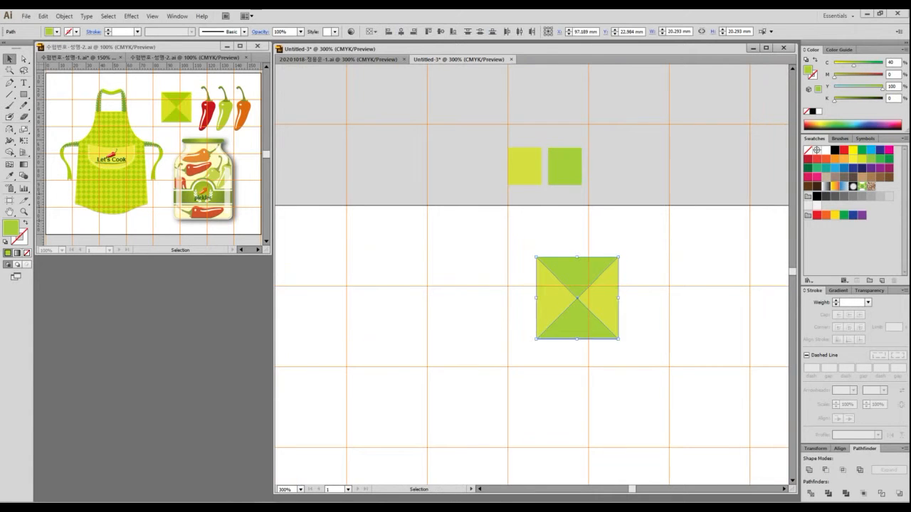
{"action": "key", "text": "ctrl+shift+a"}
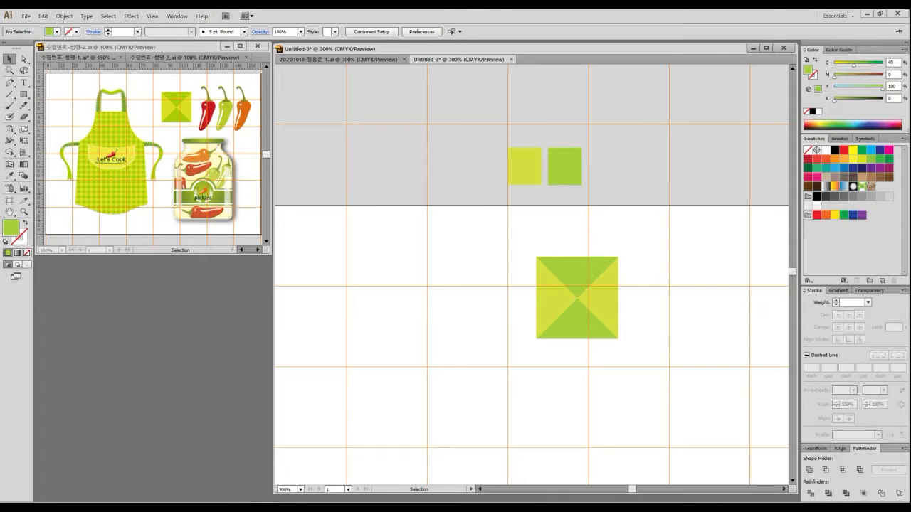
{"action": "key", "text": "ctrl+a"}
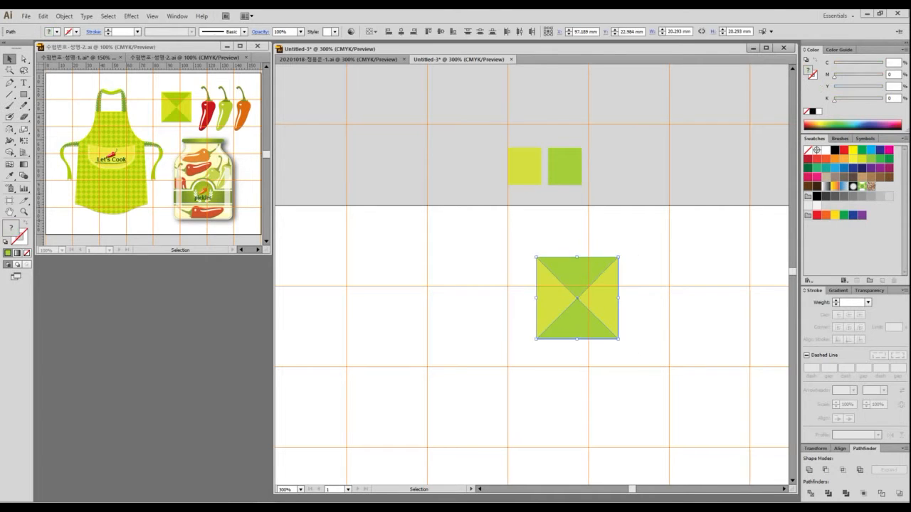
{"action": "key", "text": "a"}
{"action": "key", "text": "v"}
{"action": "key", "text": "ctrl+shift+a"}
{"action": "left_click", "coordinate": [591, 276]}
{"action": "left_click", "coordinate": [559, 298]}
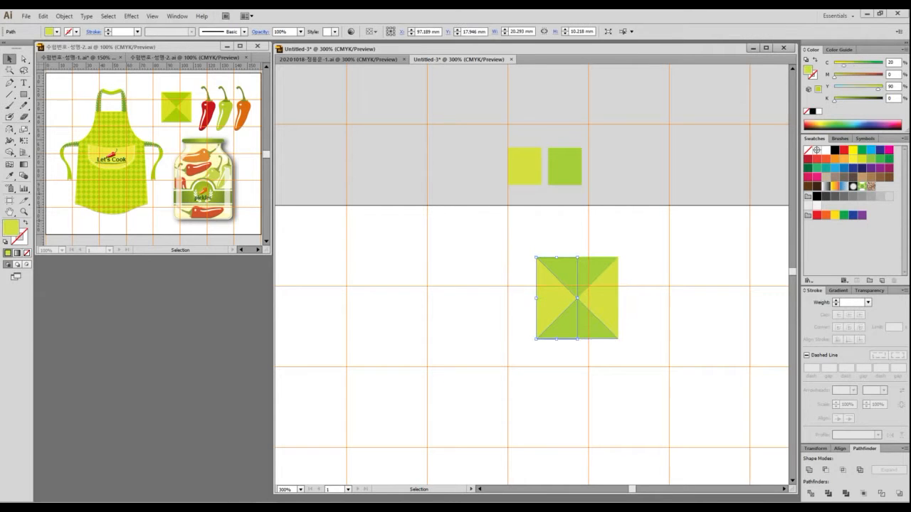
{"action": "key", "text": "ctrl+shift+a"}
- Group the four triangles of the two-tone square into one object at its original position
{"action": "left_click", "coordinate": [601, 299]}
{"action": "left_click", "coordinate": [577, 274], "text": "shift"}
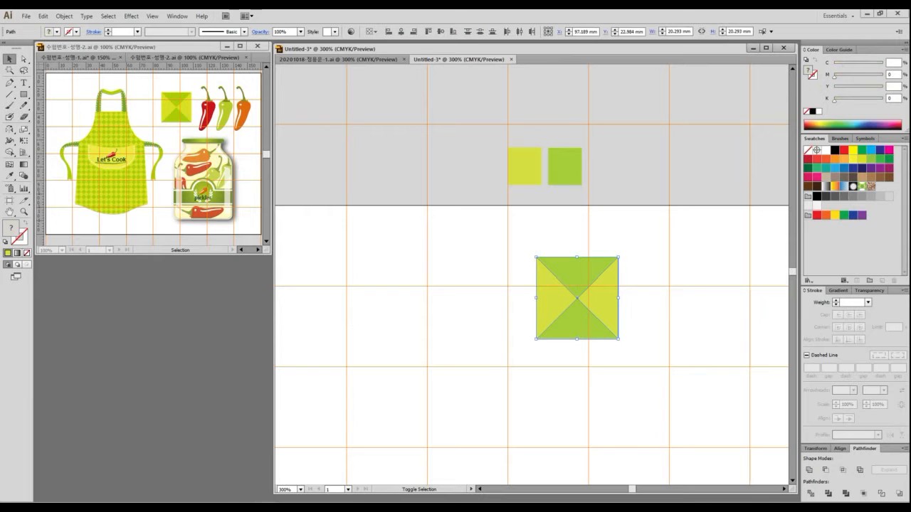
{"action": "left_click_drag", "start_coordinate": [577, 274], "coordinate": [666, 213]}
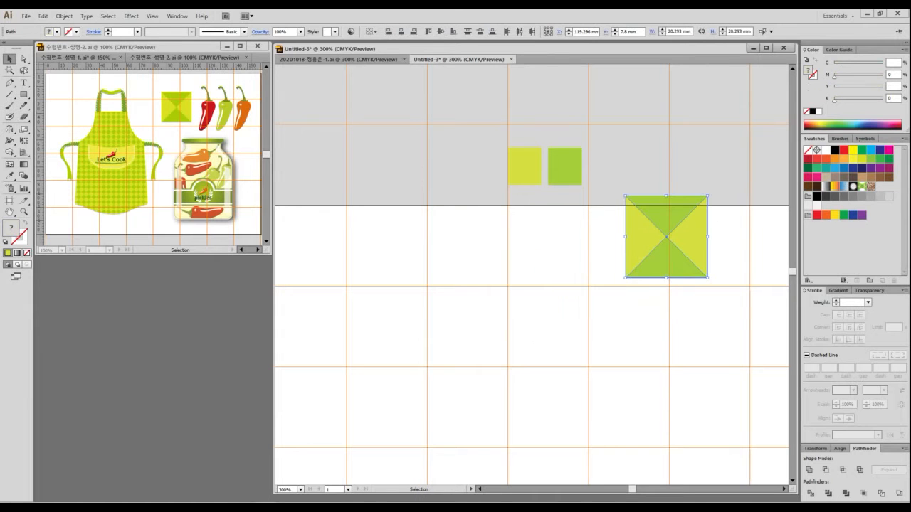
{"action": "left_click_drag", "start_coordinate": [633, 358], "coordinate": [520, 268]}
{"action": "key", "text": "ctrl+z"}
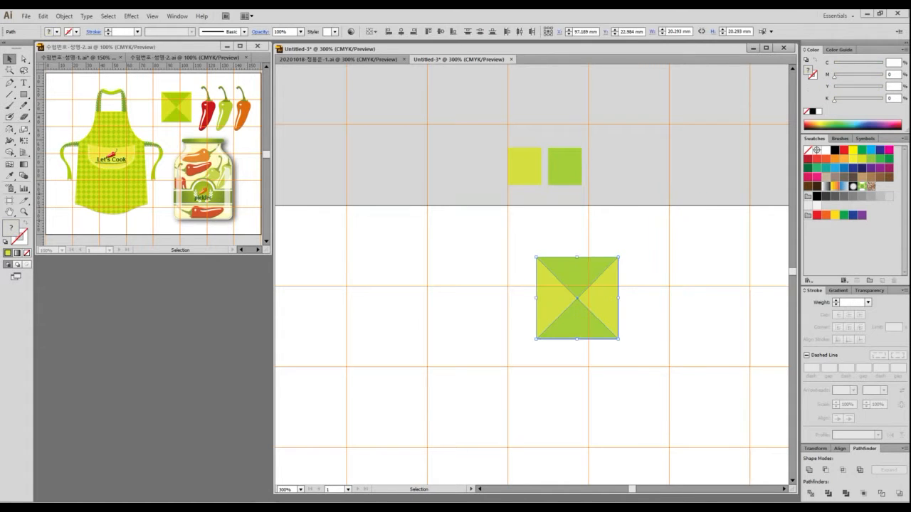
{"action": "key", "text": "ctrl+g"}
{"action": "scroll", "coordinate": [609, 311], "scroll_direction": "down", "scroll_amount": 1}
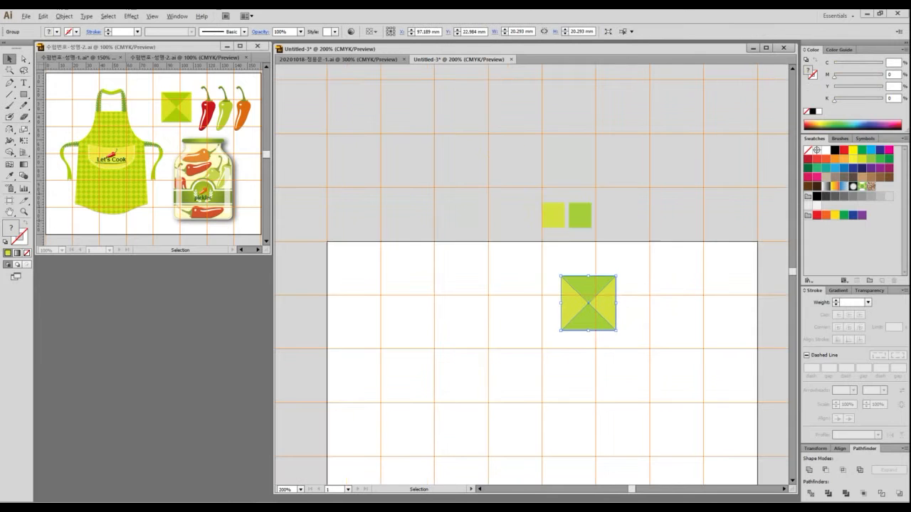
- Add the grouped two-tone square to the document's swatches as a new pattern
{"action": "left_click_drag", "start_coordinate": [609, 311], "coordinate": [583, 195]}
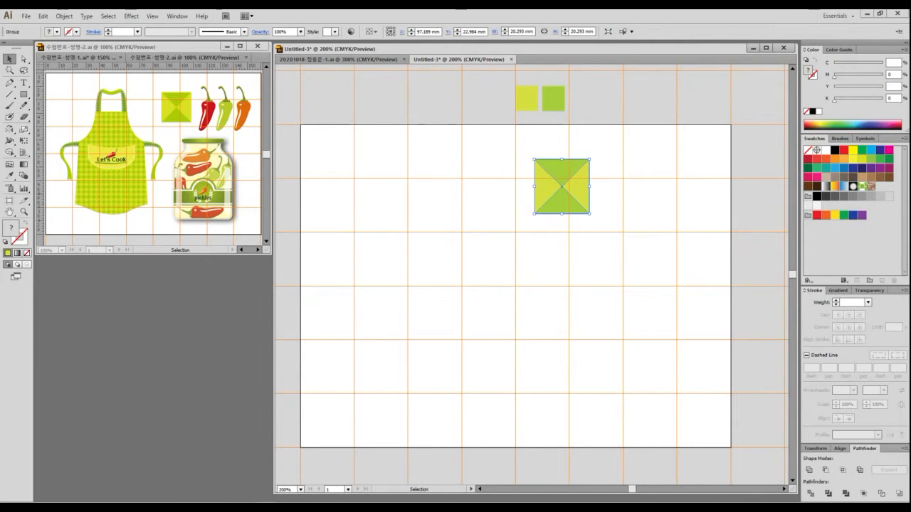
{"action": "left_click_drag", "start_coordinate": [609, 229], "coordinate": [512, 139]}
{"action": "key", "text": "a"}
{"action": "left_click_drag", "start_coordinate": [801, 127], "coordinate": [831, 145]}
{"action": "mouse_move", "coordinate": [561, 183]}
{"action": "left_mouse_down"}
{"action": "mouse_move", "coordinate": [853, 187]}
{"action": "mouse_move", "coordinate": [834, 176]}
{"action": "left_mouse_up"}
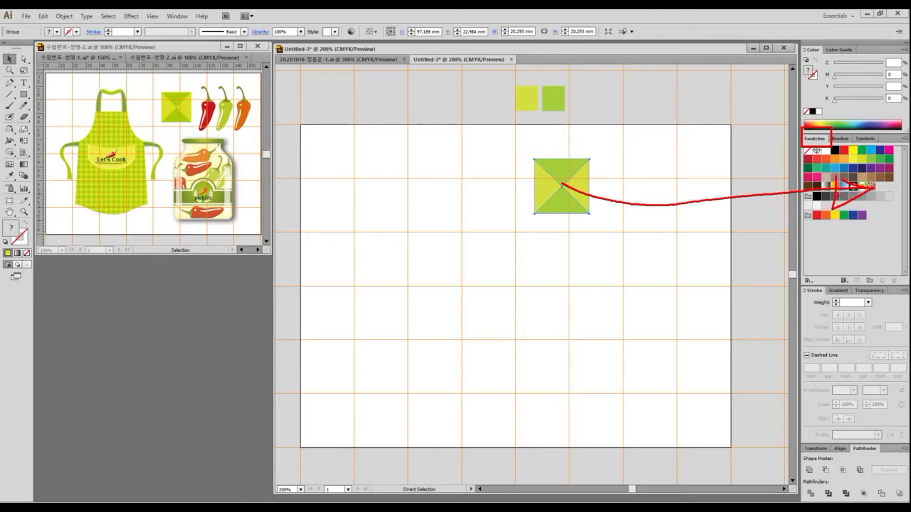
{"action": "key", "text": "Escape"}
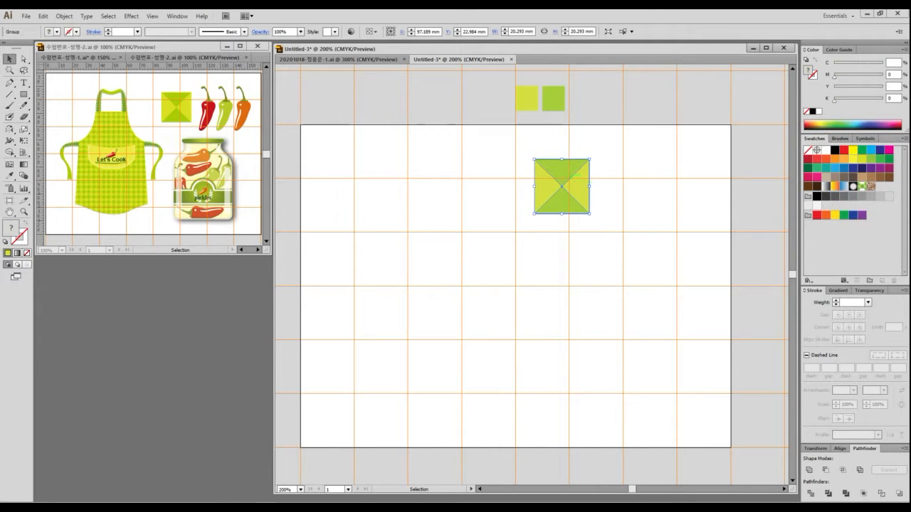
{"action": "left_click_drag", "start_coordinate": [564, 172], "coordinate": [875, 187]}
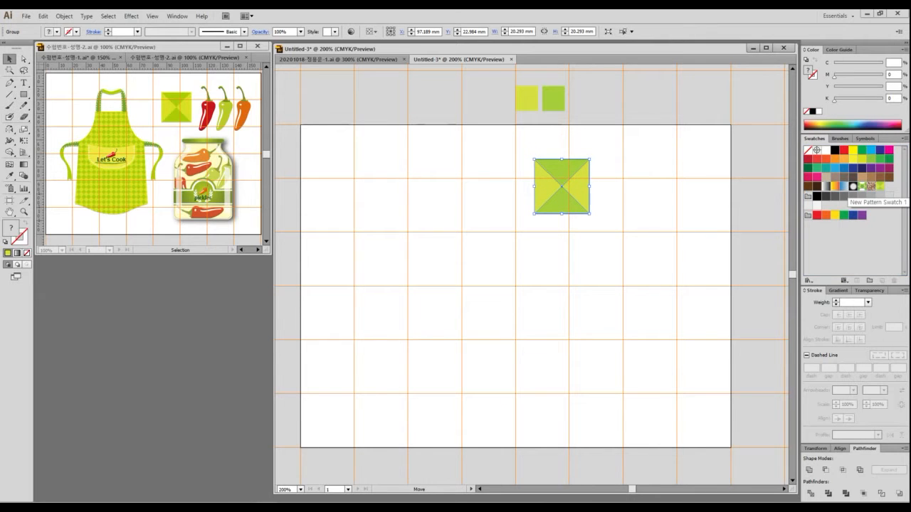
- Check the working-method conditions in the exam sheet for the name required for the apron pattern
{"action": "key", "text": "a"}
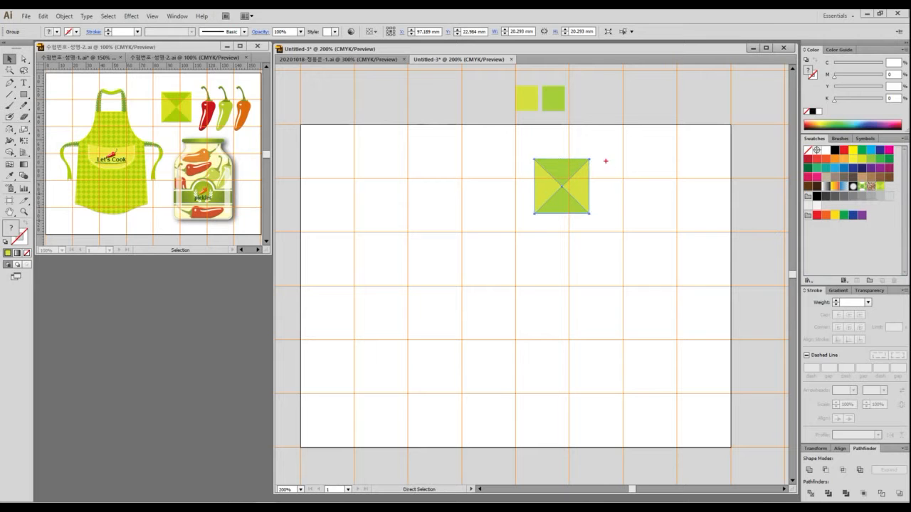
{"action": "left_click_drag", "start_coordinate": [565, 137], "coordinate": [669, 336]}
{"action": "key", "text": "v"}
{"action": "left_click_drag", "start_coordinate": [910, 54], "coordinate": [436, 54]}
{"action": "scroll", "coordinate": [515, 306], "scroll_direction": "up", "scroll_amount": 3}
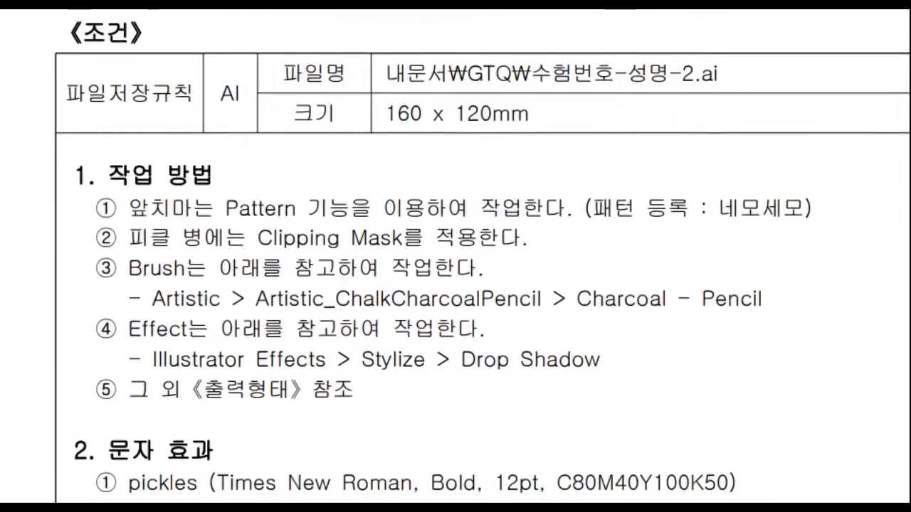
{"action": "mouse_move", "coordinate": [322, 241]}
{"action": "left_mouse_down"}
{"action": "mouse_move", "coordinate": [557, 241]}
{"action": "mouse_move", "coordinate": [533, 217]}
{"action": "left_mouse_up"}
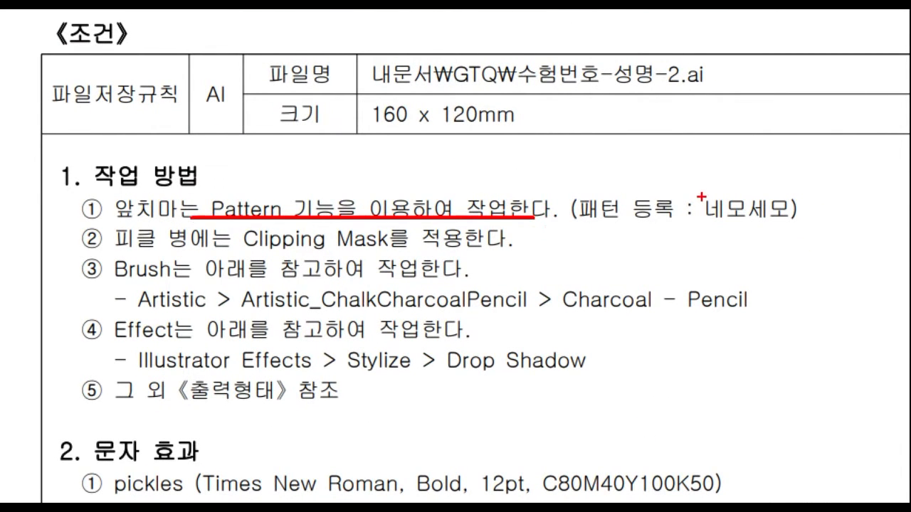
{"action": "left_click_drag", "start_coordinate": [697, 190], "coordinate": [802, 232]}
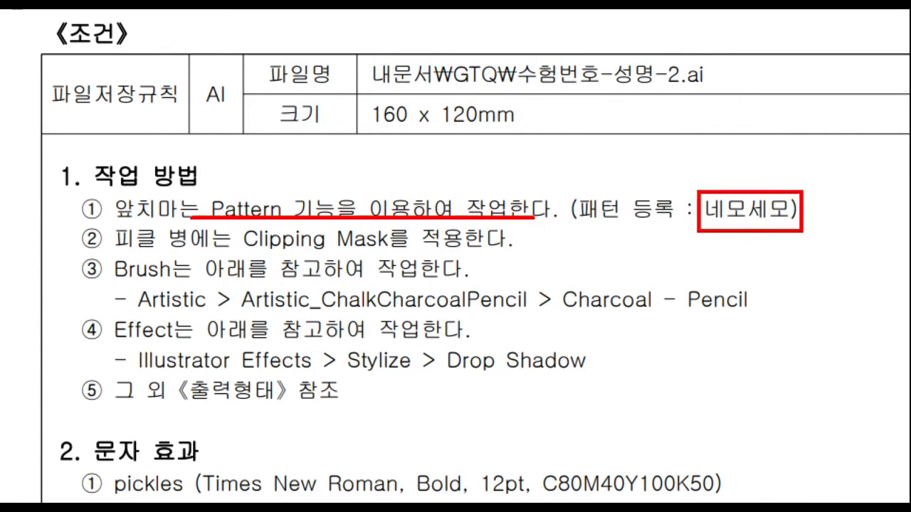
{"action": "key", "text": "Escape"}
{"action": "left_click_drag", "start_coordinate": [456, 73], "coordinate": [909, 99]}
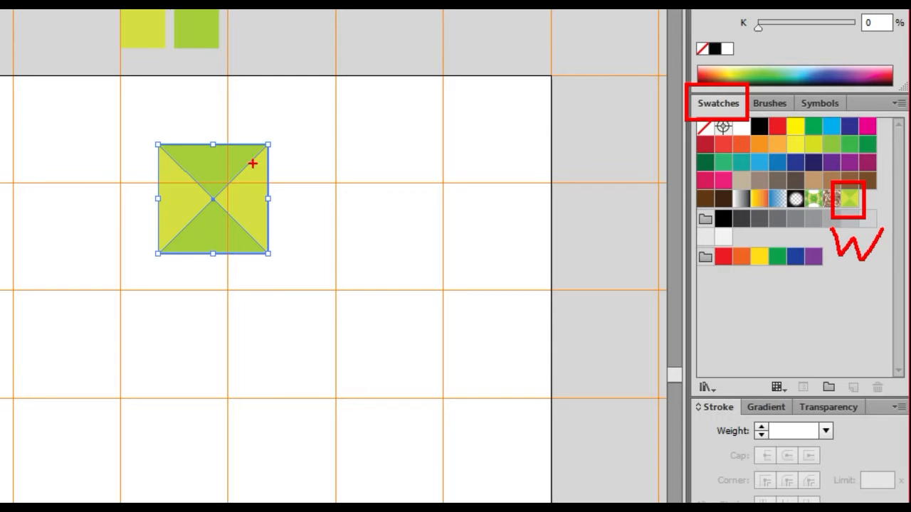
{"action": "mouse_move", "coordinate": [325, 160]}
{"action": "left_mouse_down"}
{"action": "mouse_move", "coordinate": [179, 308]}
{"action": "mouse_move", "coordinate": [308, 144]}
{"action": "mouse_move", "coordinate": [321, 184]}
{"action": "left_mouse_up"}
{"action": "left_click_drag", "start_coordinate": [334, 126], "coordinate": [401, 128]}
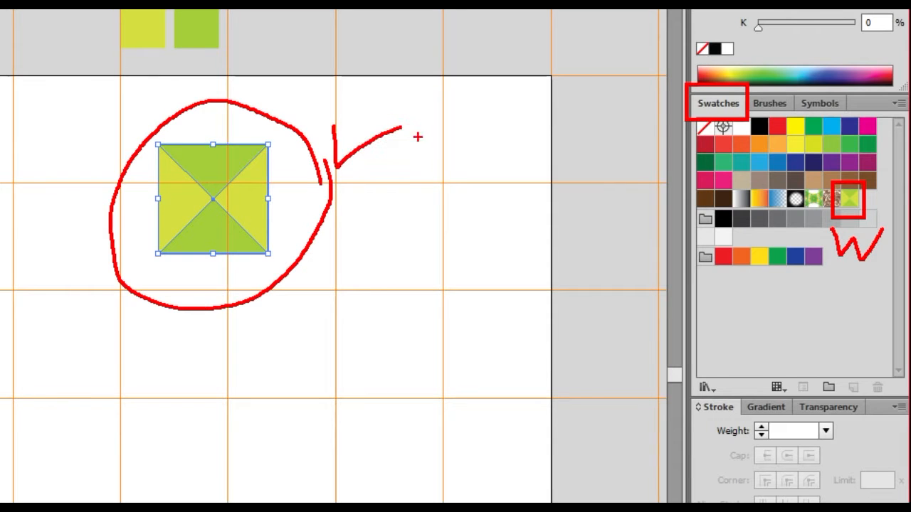
{"action": "left_click_drag", "start_coordinate": [419, 177], "coordinate": [368, 226]}
{"action": "left_click_drag", "start_coordinate": [375, 169], "coordinate": [443, 236]}
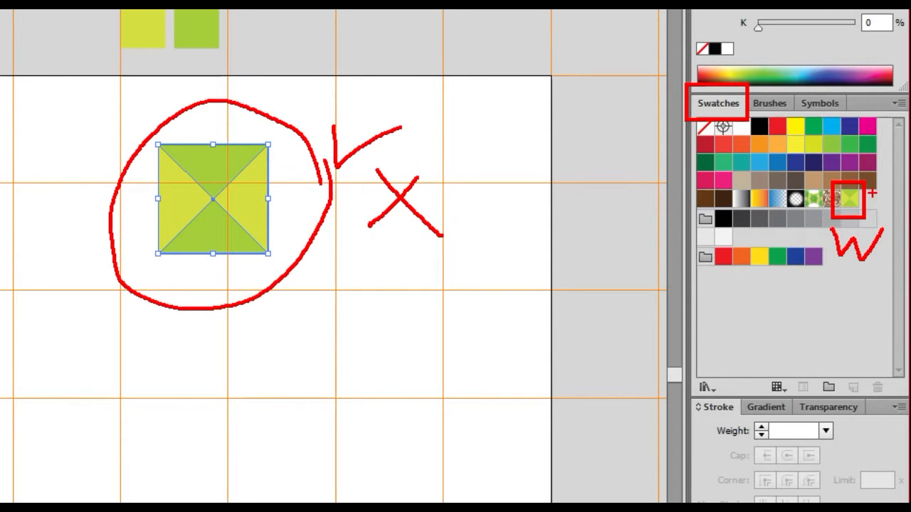
{"action": "mouse_move", "coordinate": [874, 190]}
{"action": "left_mouse_down"}
{"action": "mouse_move", "coordinate": [860, 217]}
{"action": "mouse_move", "coordinate": [821, 217]}
{"action": "mouse_move", "coordinate": [829, 170]}
{"action": "mouse_move", "coordinate": [880, 196]}
{"action": "left_mouse_up"}
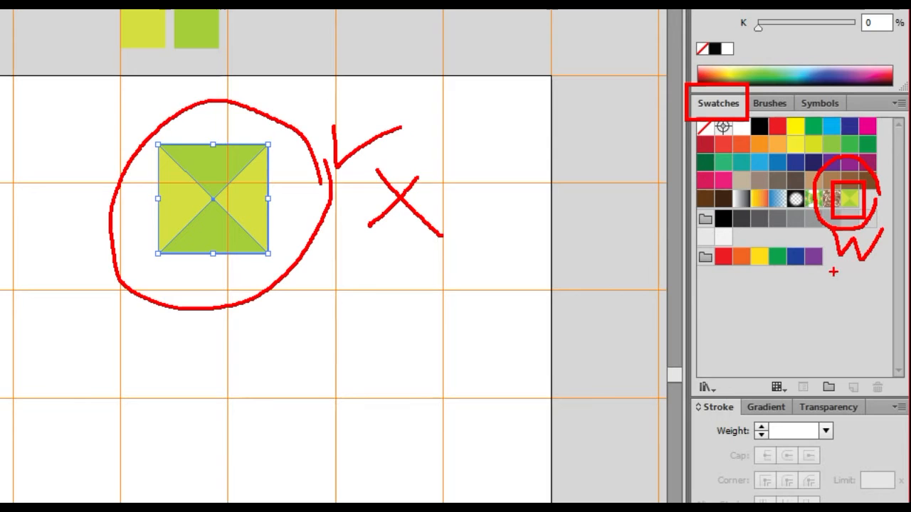
{"action": "mouse_move", "coordinate": [251, 168]}
{"action": "left_mouse_down"}
{"action": "mouse_move", "coordinate": [250, 189]}
{"action": "mouse_move", "coordinate": [204, 234]}
{"action": "mouse_move", "coordinate": [190, 183]}
{"action": "mouse_move", "coordinate": [210, 161]}
{"action": "mouse_move", "coordinate": [254, 186]}
{"action": "left_mouse_up"}
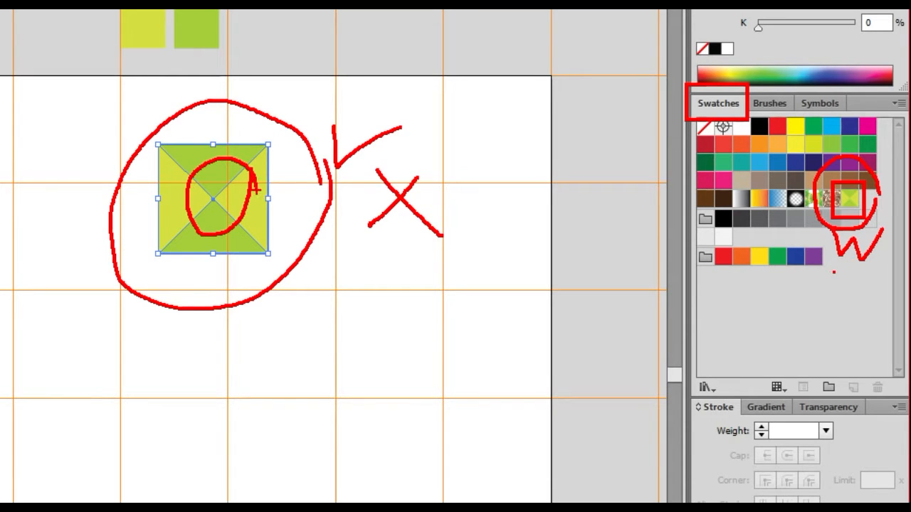
{"action": "key", "text": "Escape"}
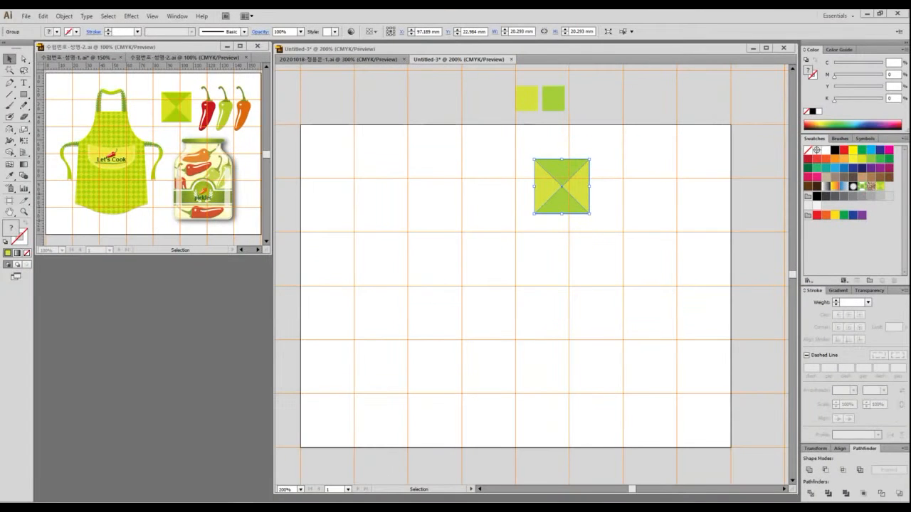
{"action": "mouse_move", "coordinate": [517, 165]}
{"action": "left_mouse_down"}
{"action": "mouse_move", "coordinate": [613, 237]}
{"action": "mouse_move", "coordinate": [513, 137]}
{"action": "left_mouse_up"}
- Open the new pattern swatch for editing, rename it 네모세모 and finish pattern editing
{"action": "key", "text": "ctrl+shift+a"}
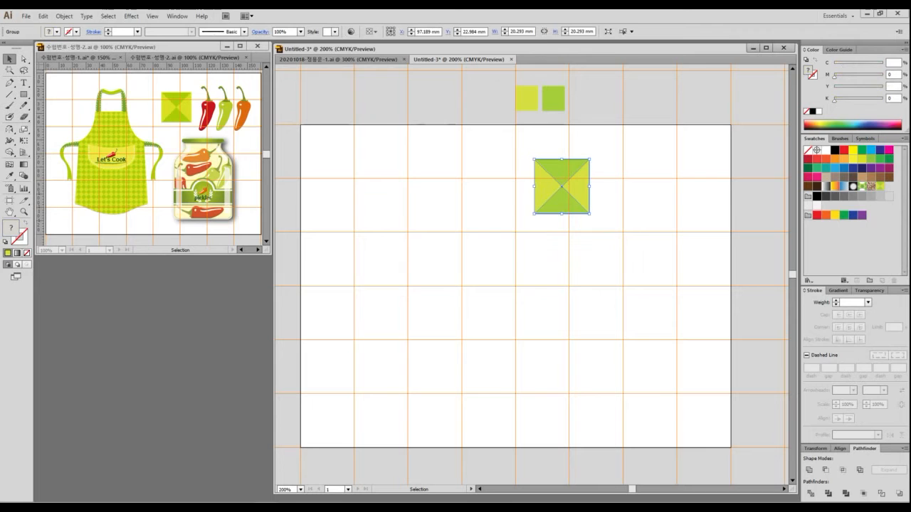
{"action": "double_click", "coordinate": [879, 186]}
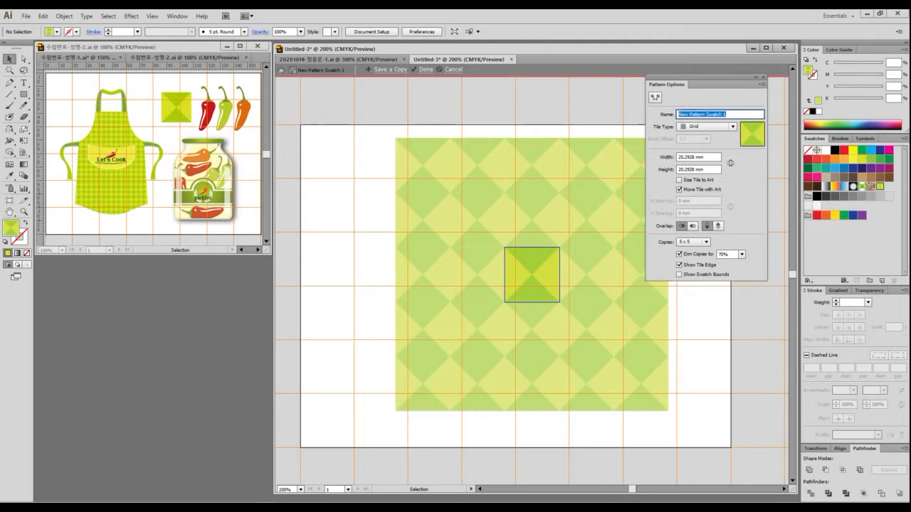
{"action": "type", "text": "성"}
{"action": "type", "text": "모패"}
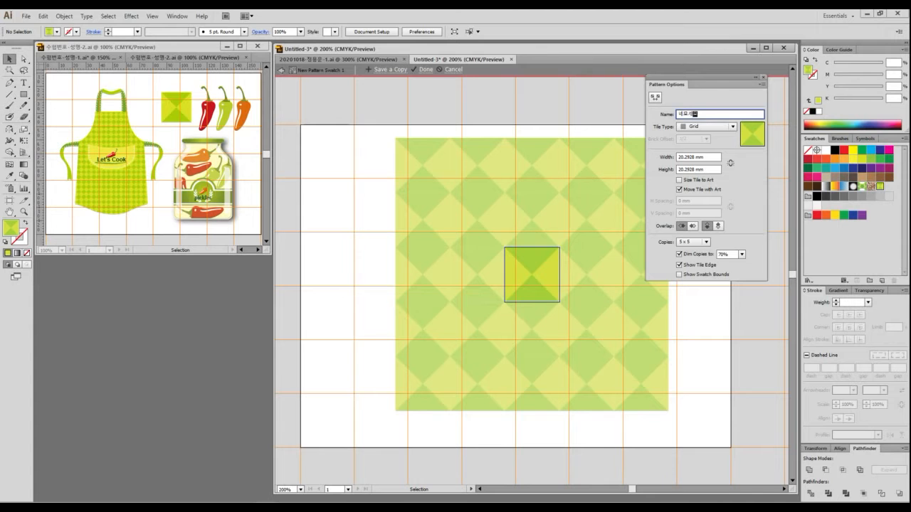
{"action": "left_click", "coordinate": [763, 77]}
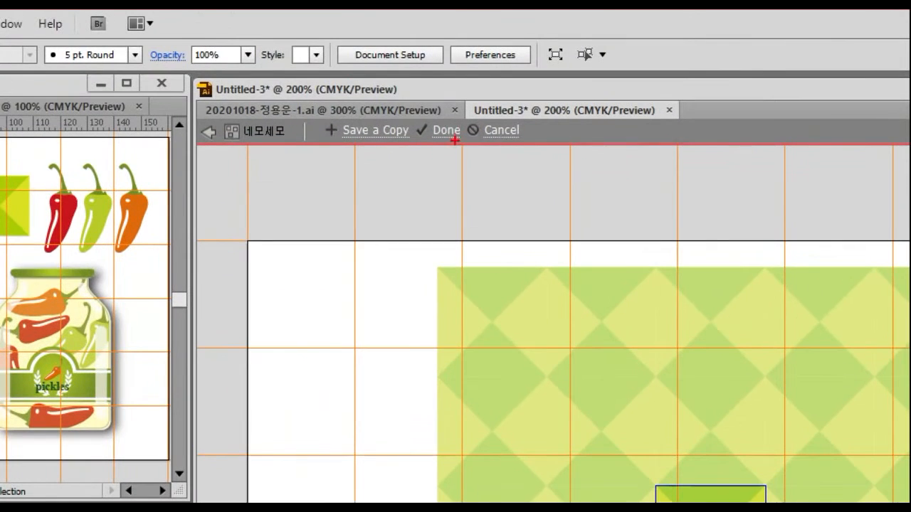
{"action": "left_click_drag", "start_coordinate": [401, 63], "coordinate": [407, 61]}
{"action": "left_click_drag", "start_coordinate": [427, 62], "coordinate": [440, 59]}
{"action": "key", "text": "Escape"}
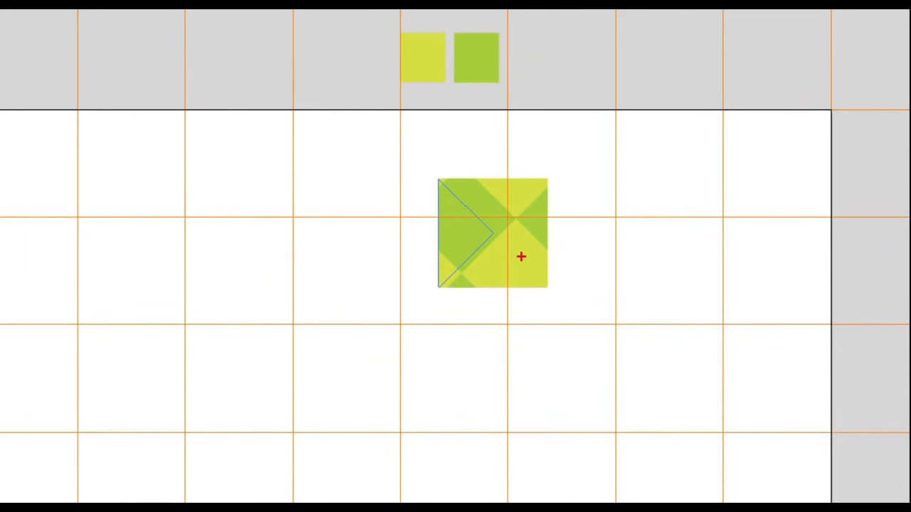
{"action": "mouse_move", "coordinate": [582, 240]}
{"action": "left_mouse_down"}
{"action": "mouse_move", "coordinate": [470, 322]}
{"action": "mouse_move", "coordinate": [367, 220]}
{"action": "mouse_move", "coordinate": [453, 117]}
{"action": "mouse_move", "coordinate": [577, 182]}
{"action": "mouse_move", "coordinate": [562, 314]}
{"action": "left_mouse_up"}
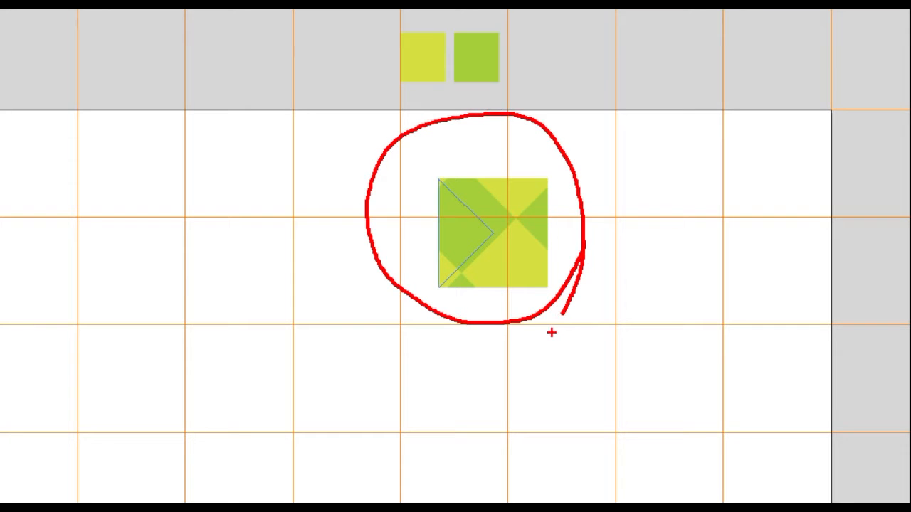
- Undo the latest changes to restore the two-tone square's four triangles and the unrenamed pattern swatch, with nothing selected
{"action": "key", "text": "Escape"}
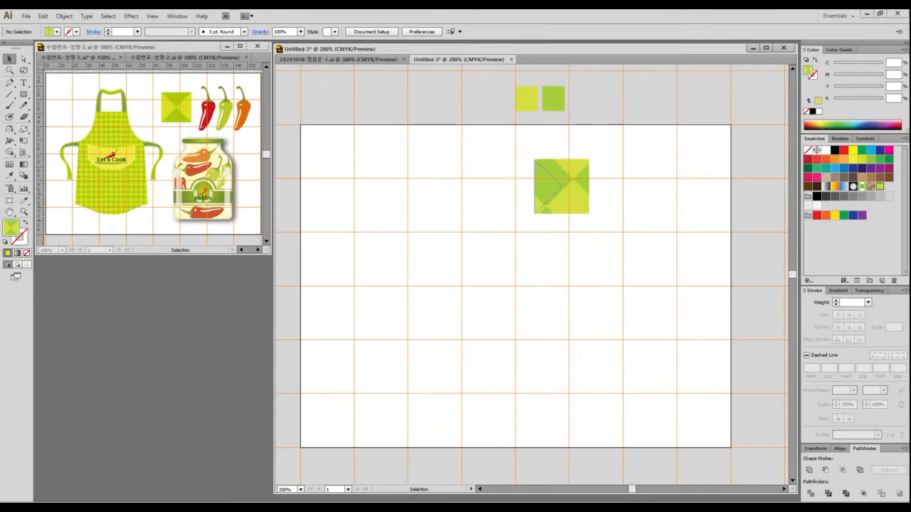
{"action": "key", "text": "ctrl+z"}
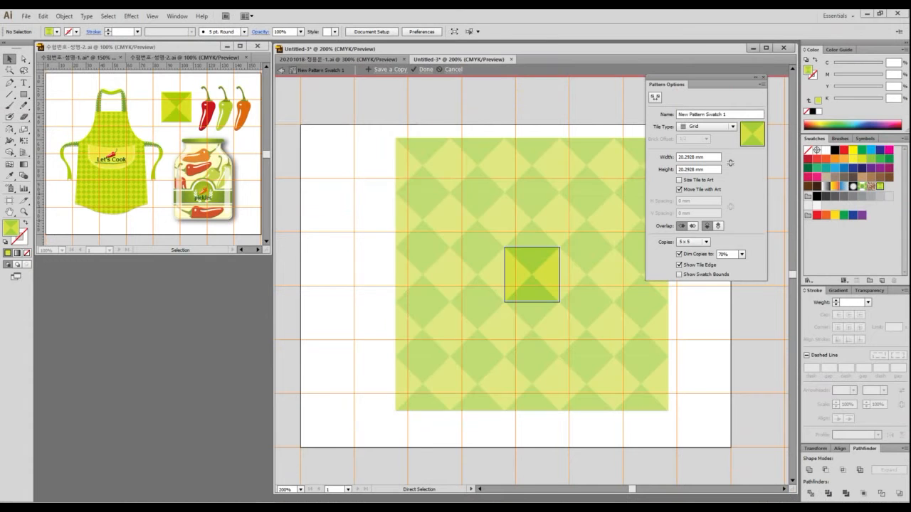
{"action": "key", "text": "ctrl+z"}
{"action": "key", "text": "ctrl+shift+a"}
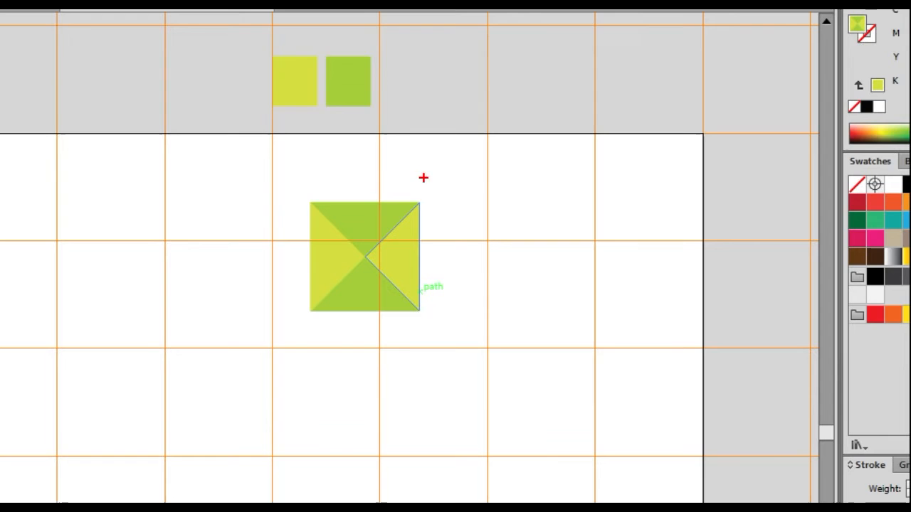
{"action": "left_click_drag", "start_coordinate": [591, 145], "coordinate": [602, 153]}
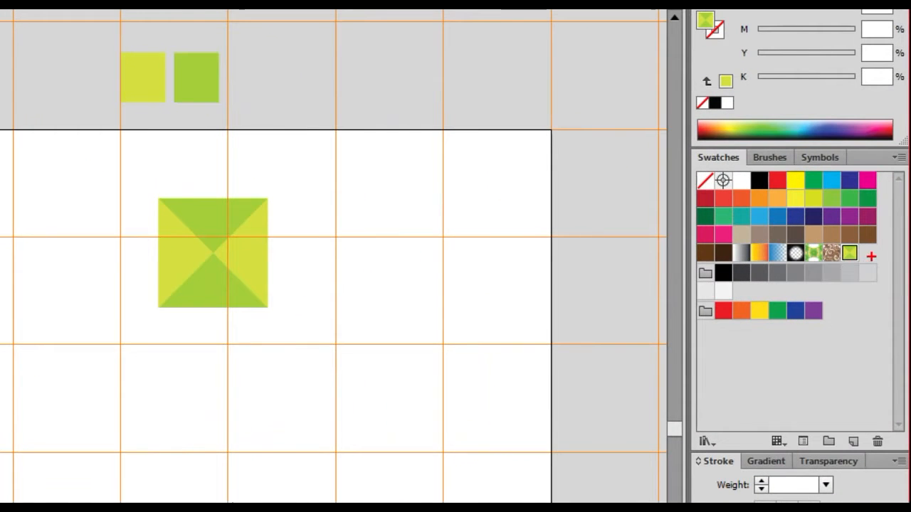
{"action": "mouse_move", "coordinate": [891, 188]}
{"action": "left_mouse_down"}
{"action": "mouse_move", "coordinate": [887, 176]}
{"action": "mouse_move", "coordinate": [890, 194]}
{"action": "left_mouse_up"}
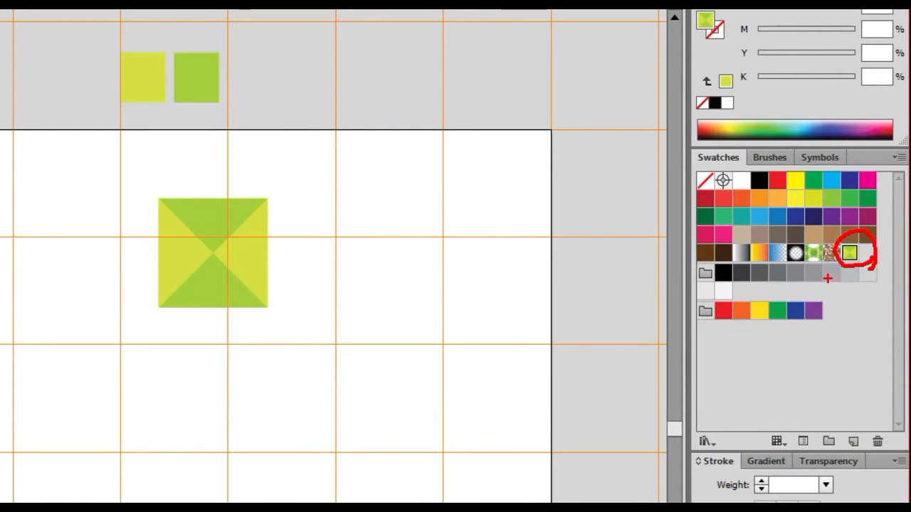
{"action": "mouse_move", "coordinate": [827, 278]}
{"action": "left_mouse_down"}
{"action": "mouse_move", "coordinate": [858, 288]}
{"action": "mouse_move", "coordinate": [892, 280]}
{"action": "left_mouse_up"}
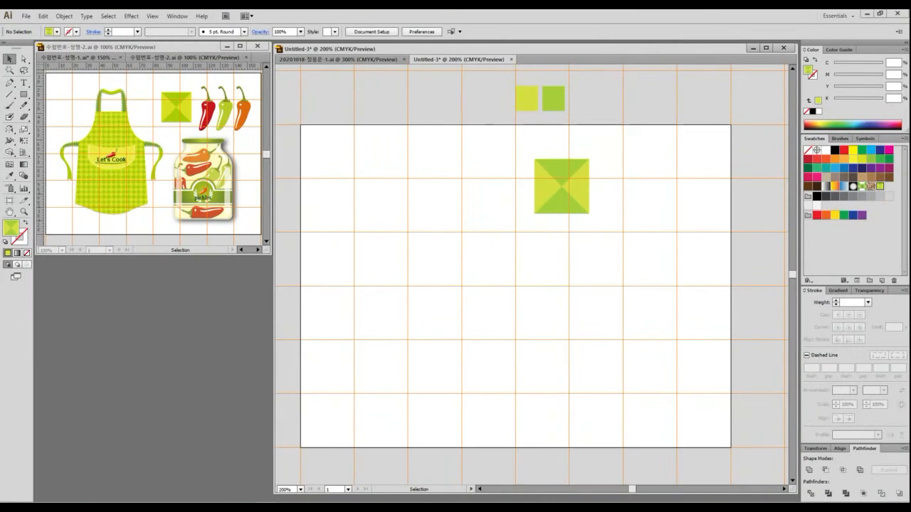
- Open the two-tone square's pattern swatch for editing, name it 네모세모 and leave pattern editing
{"action": "double_click", "coordinate": [880, 186]}
{"action": "left_click", "coordinate": [719, 113]}
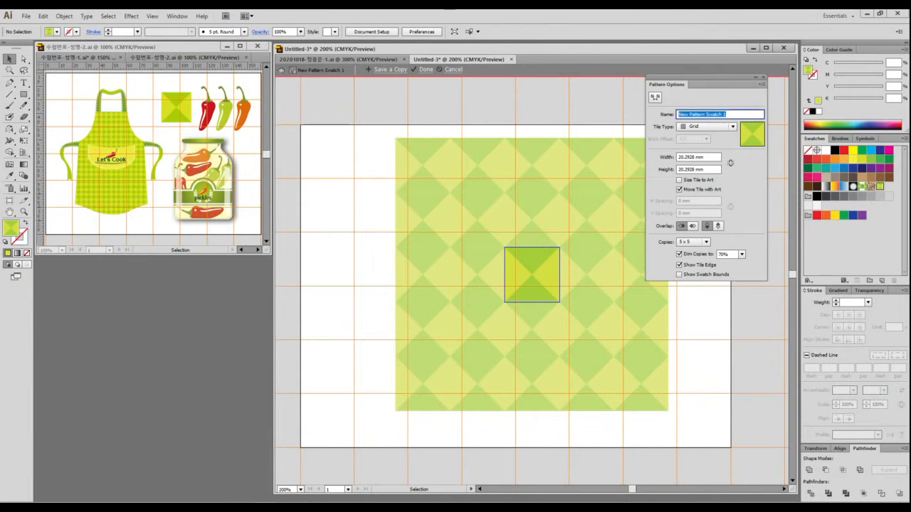
{"action": "type", "text": "패턴"}
{"action": "key", "text": "Return"}
{"action": "left_click", "coordinate": [762, 77]}
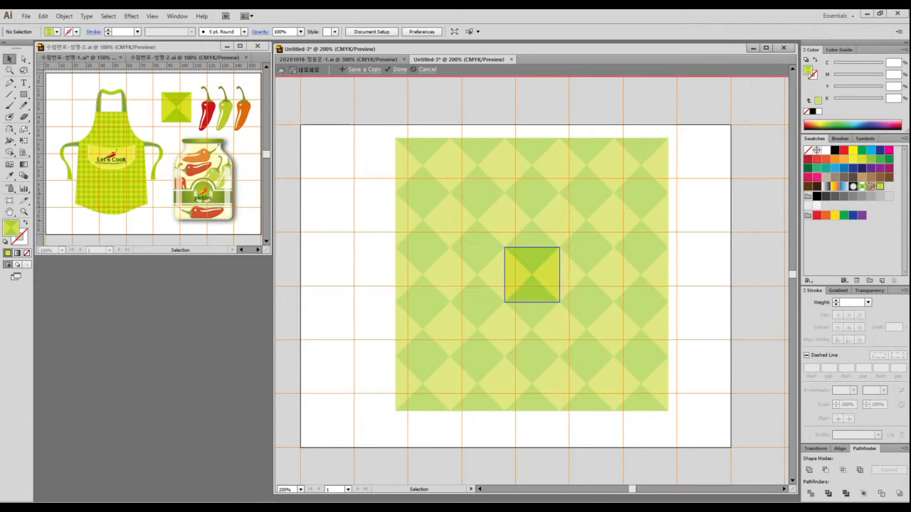
{"action": "key", "text": "Escape"}
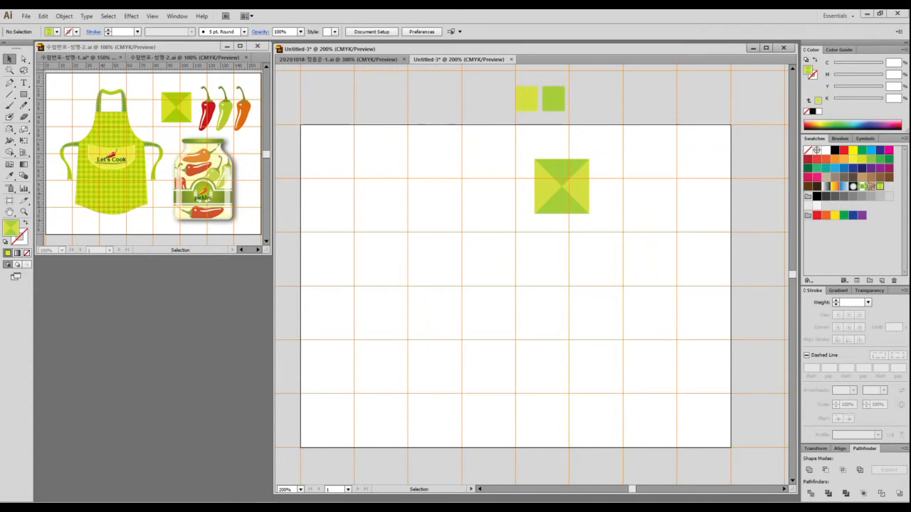
- Examine the apron's outline and pattern in the exam sheet and the reference artwork
{"action": "key", "text": "ctrl+1"}
{"action": "left_click", "coordinate": [514, 258]}
{"action": "mouse_move", "coordinate": [550, 265]}
{"action": "left_mouse_down"}
{"action": "mouse_move", "coordinate": [549, 177]}
{"action": "mouse_move", "coordinate": [533, 304]}
{"action": "left_mouse_up"}
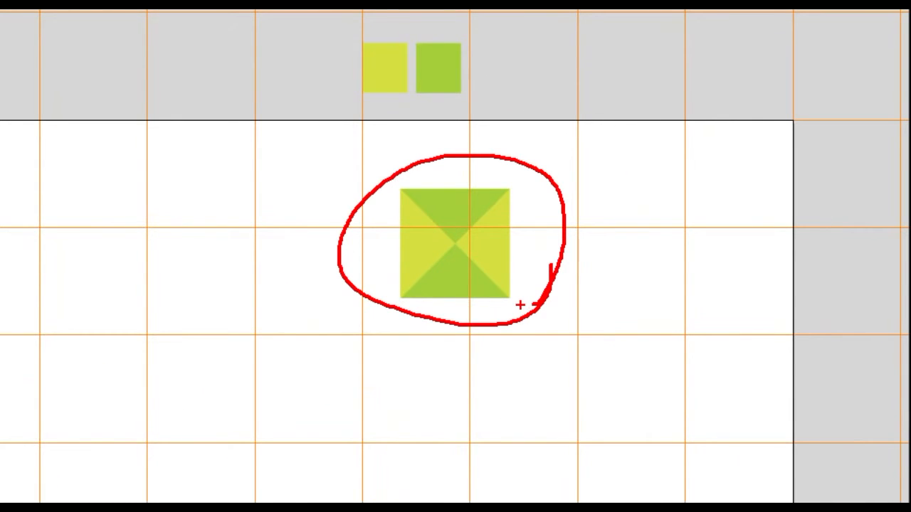
{"action": "key", "text": "Escape"}
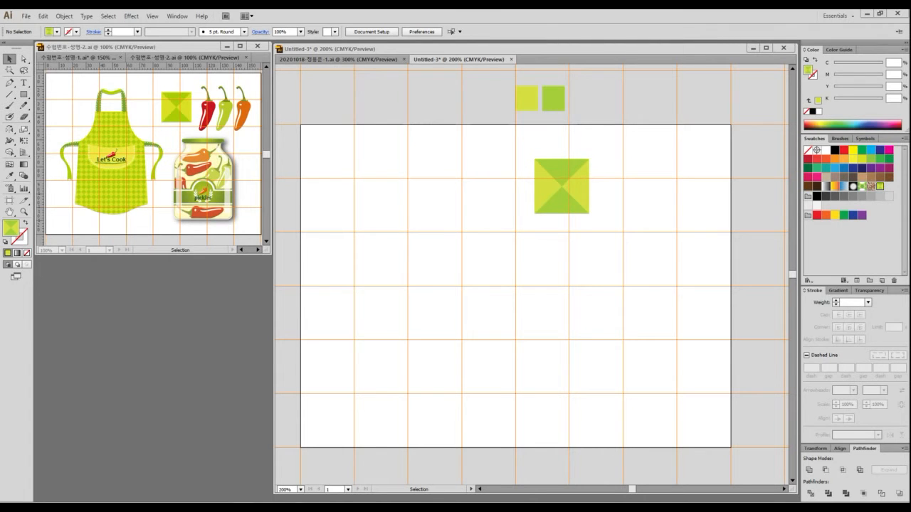
{"action": "left_click_drag", "start_coordinate": [910, 66], "coordinate": [498, 35]}
{"action": "scroll", "coordinate": [486, 285], "scroll_direction": "down", "scroll_amount": 5}
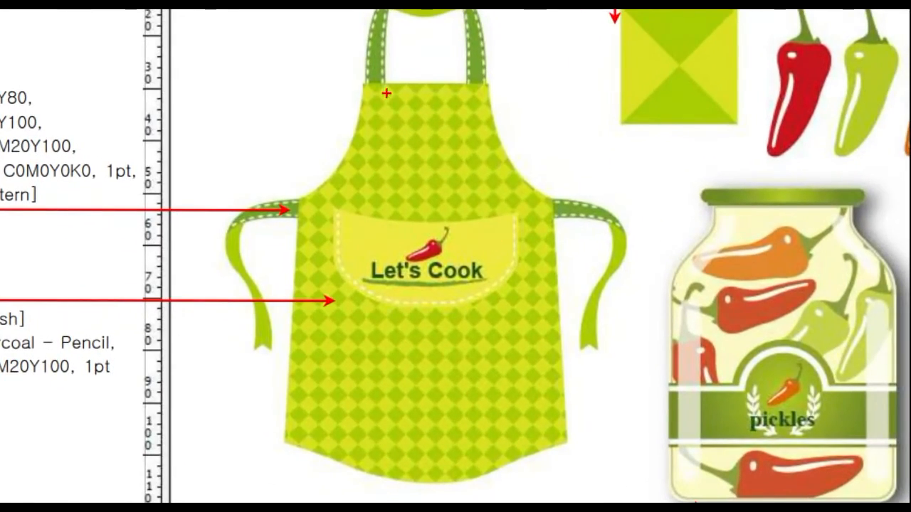
{"action": "mouse_move", "coordinate": [364, 86]}
{"action": "left_mouse_down"}
{"action": "mouse_move", "coordinate": [490, 84]}
{"action": "mouse_move", "coordinate": [497, 96]}
{"action": "mouse_move", "coordinate": [493, 86]}
{"action": "mouse_move", "coordinate": [486, 83]}
{"action": "mouse_move", "coordinate": [492, 125]}
{"action": "mouse_move", "coordinate": [520, 180]}
{"action": "mouse_move", "coordinate": [558, 205]}
{"action": "mouse_move", "coordinate": [571, 459]}
{"action": "mouse_move", "coordinate": [565, 449]}
{"action": "mouse_move", "coordinate": [535, 450]}
{"action": "mouse_move", "coordinate": [505, 467]}
{"action": "mouse_move", "coordinate": [409, 478]}
{"action": "mouse_move", "coordinate": [289, 446]}
{"action": "mouse_move", "coordinate": [310, 380]}
{"action": "mouse_move", "coordinate": [298, 191]}
{"action": "mouse_move", "coordinate": [346, 155]}
{"action": "mouse_move", "coordinate": [369, 98]}
{"action": "left_mouse_up"}
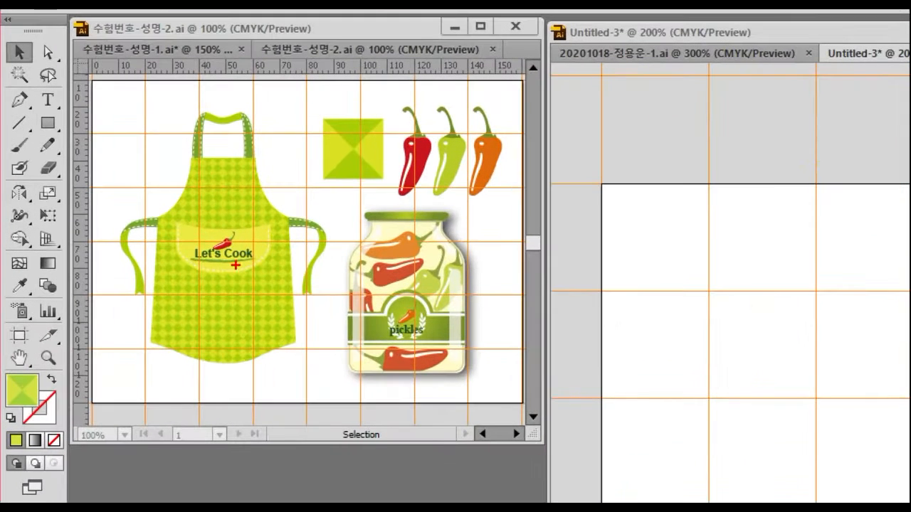
{"action": "mouse_move", "coordinate": [311, 331]}
{"action": "left_mouse_down"}
{"action": "mouse_move", "coordinate": [204, 380]}
{"action": "mouse_move", "coordinate": [145, 301]}
{"action": "mouse_move", "coordinate": [165, 188]}
{"action": "mouse_move", "coordinate": [234, 155]}
{"action": "mouse_move", "coordinate": [300, 261]}
{"action": "mouse_move", "coordinate": [297, 367]}
{"action": "left_mouse_up"}
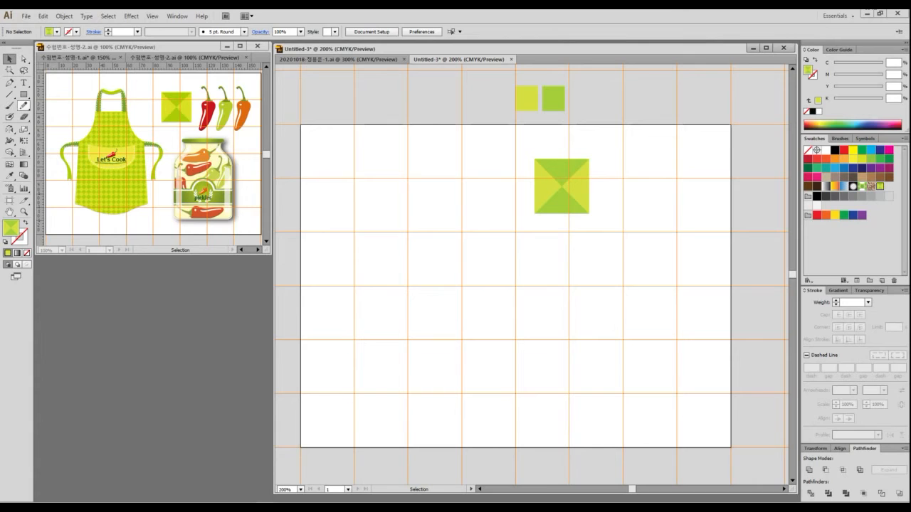
- Draw the apron's top edge about 24 mm long, its right armhole curve and straight right side with the Pen tool, using no fill and a 1 pt black stroke
{"action": "key", "text": "p"}
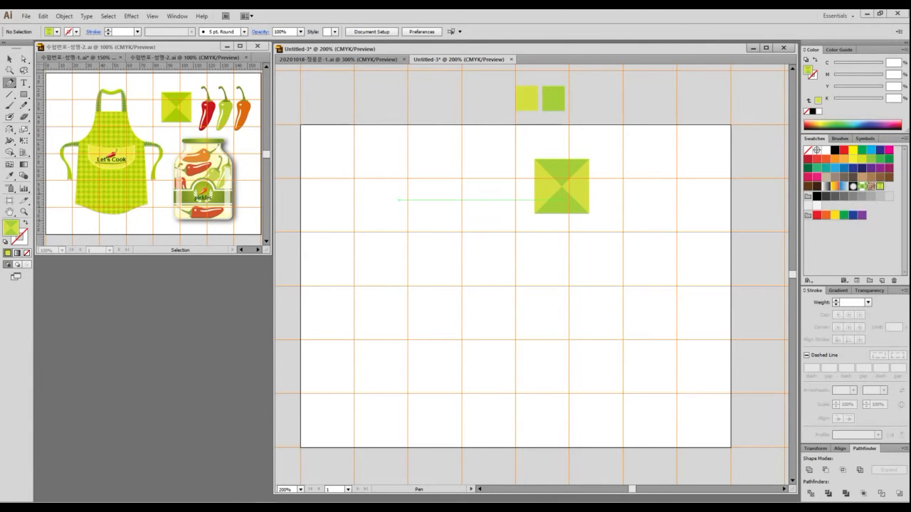
{"action": "key", "text": "d"}
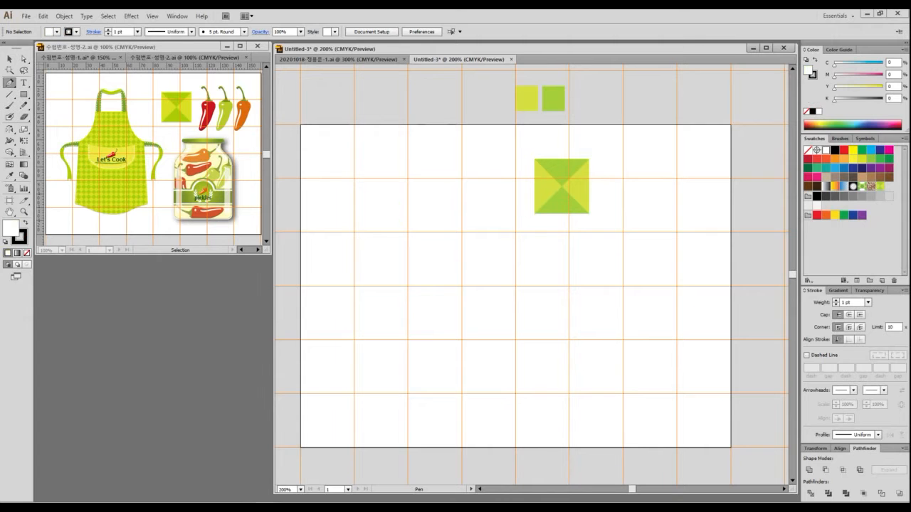
{"action": "key", "text": "slash"}
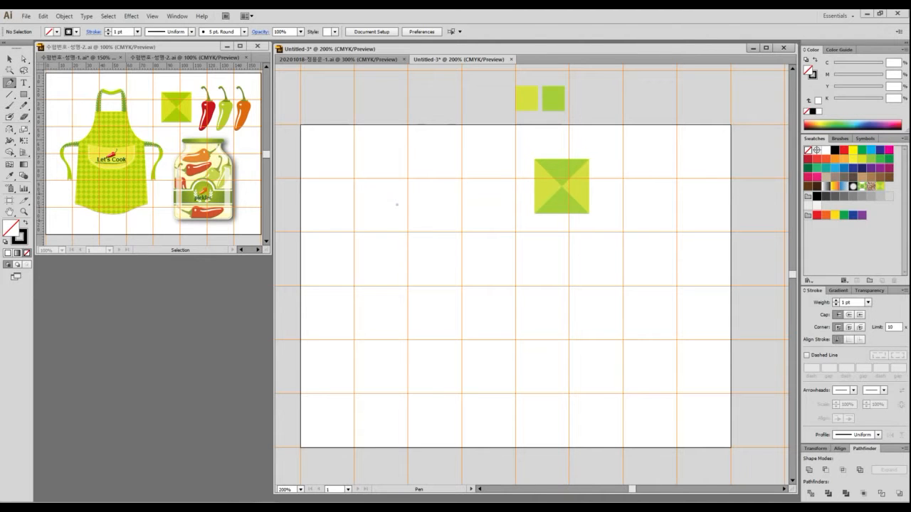
{"action": "left_click_drag", "start_coordinate": [397, 204], "coordinate": [461, 204]}
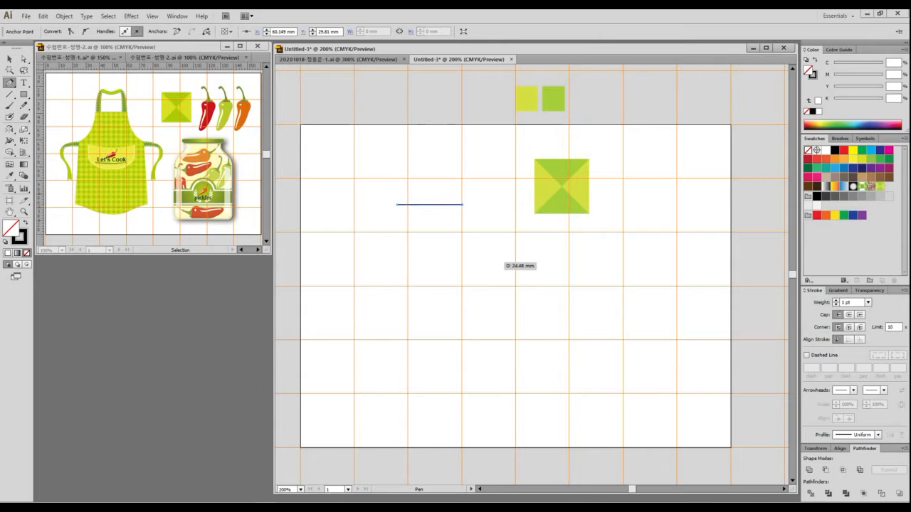
{"action": "left_click_drag", "start_coordinate": [495, 260], "coordinate": [525, 275]}
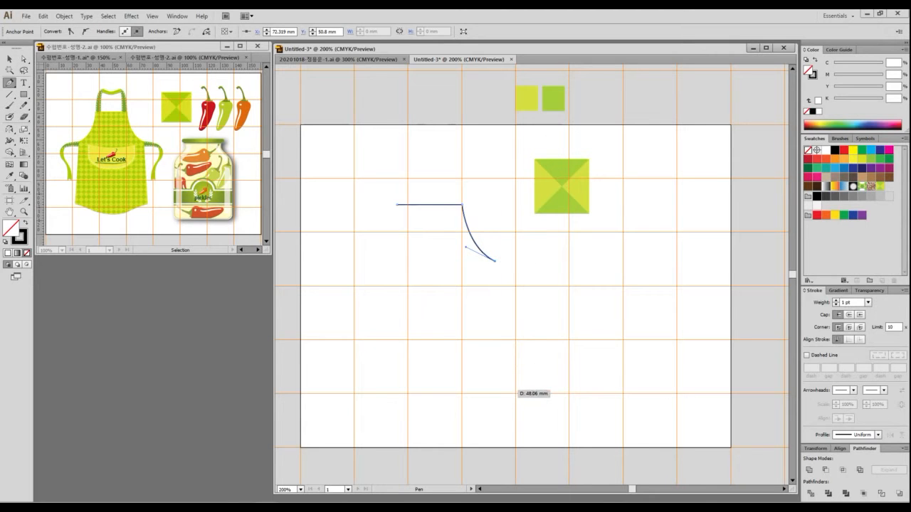
{"action": "left_click", "coordinate": [505, 386]}
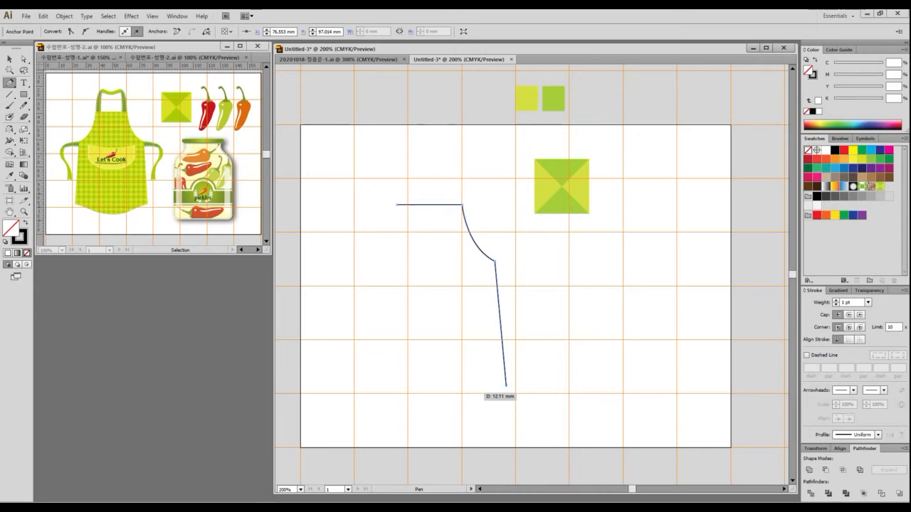
- Continue the apron path along a downward-bulging curved hem, ending in a corner point at the lower left
{"action": "left_click_drag", "start_coordinate": [474, 393], "coordinate": [459, 399]}
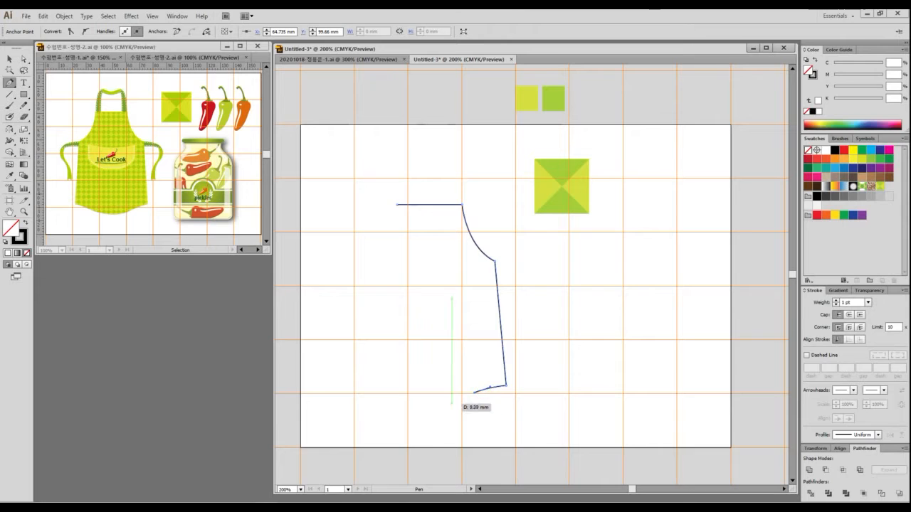
{"action": "left_click_drag", "start_coordinate": [377, 390], "coordinate": [331, 366]}
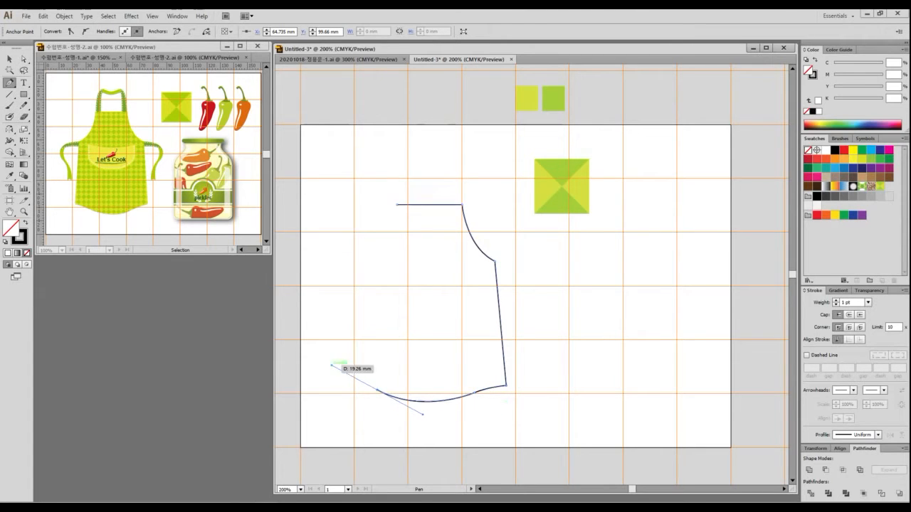
{"action": "left_click", "coordinate": [377, 390]}
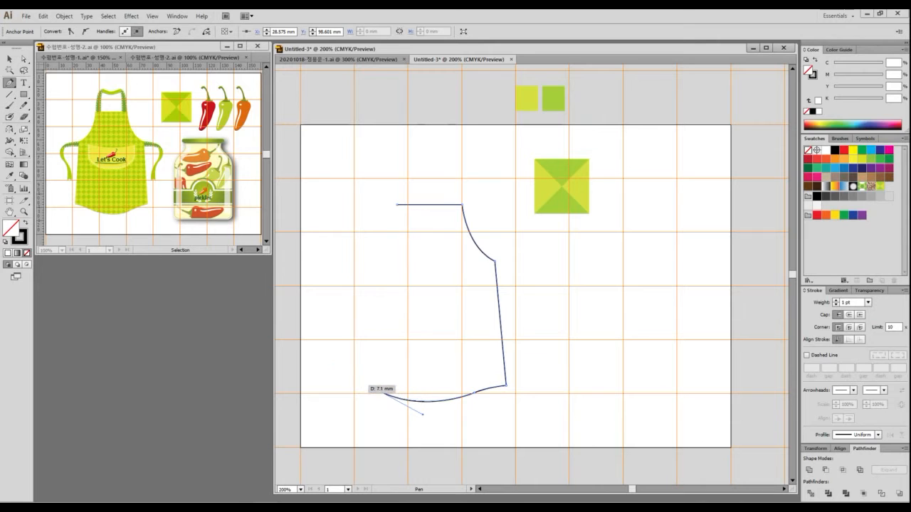
{"action": "left_click", "coordinate": [358, 384]}
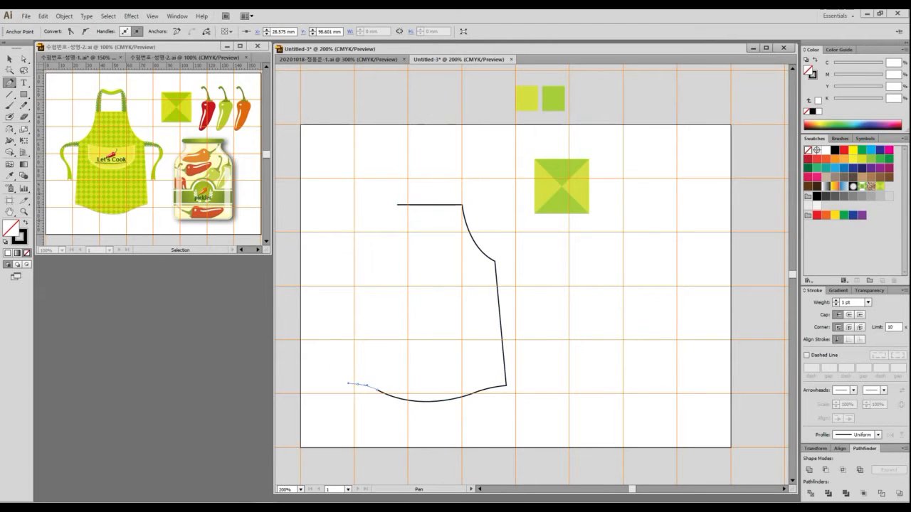
{"action": "left_click_drag", "start_coordinate": [348, 383], "coordinate": [348, 383]}
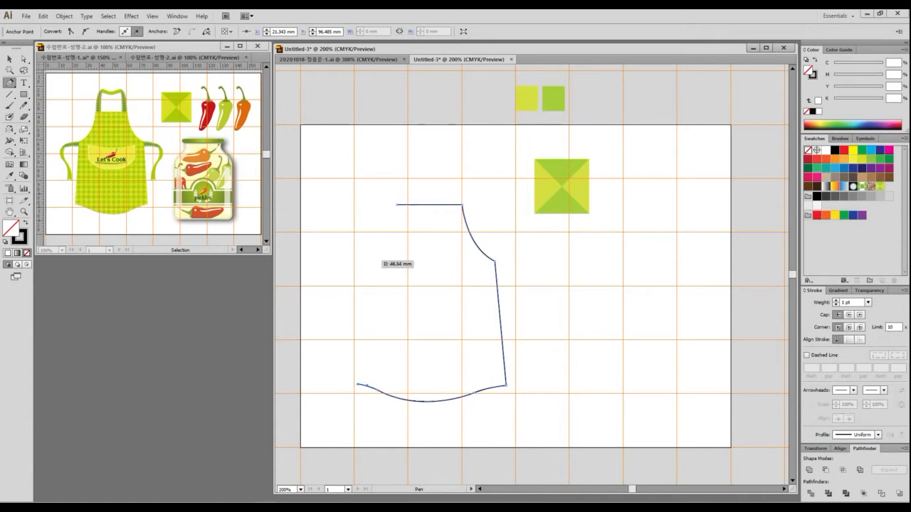
- Close the apron path with the straight left side and curved left armhole, and nudge its upper-left corner slightly inward
{"action": "left_click", "coordinate": [371, 261]}
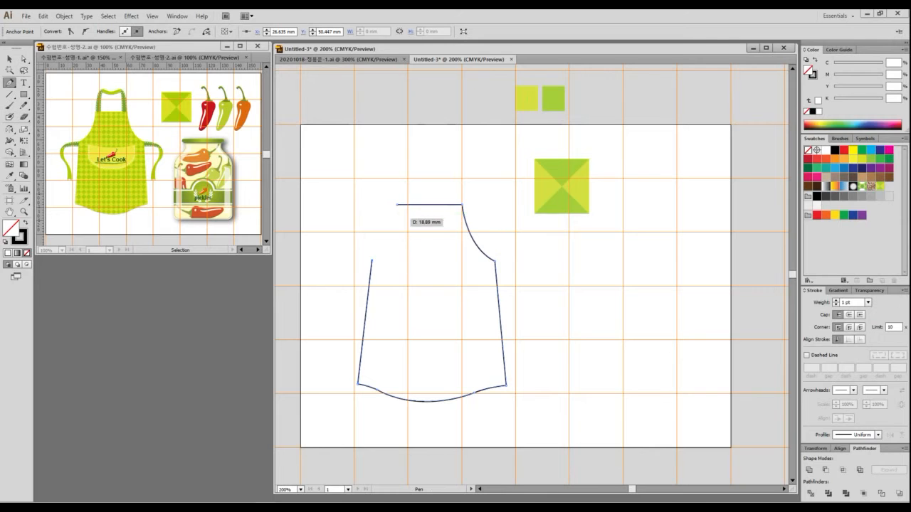
{"action": "left_click", "coordinate": [396, 205]}
{"action": "left_click_drag", "start_coordinate": [392, 215], "coordinate": [391, 249]}
{"action": "key", "text": "a"}
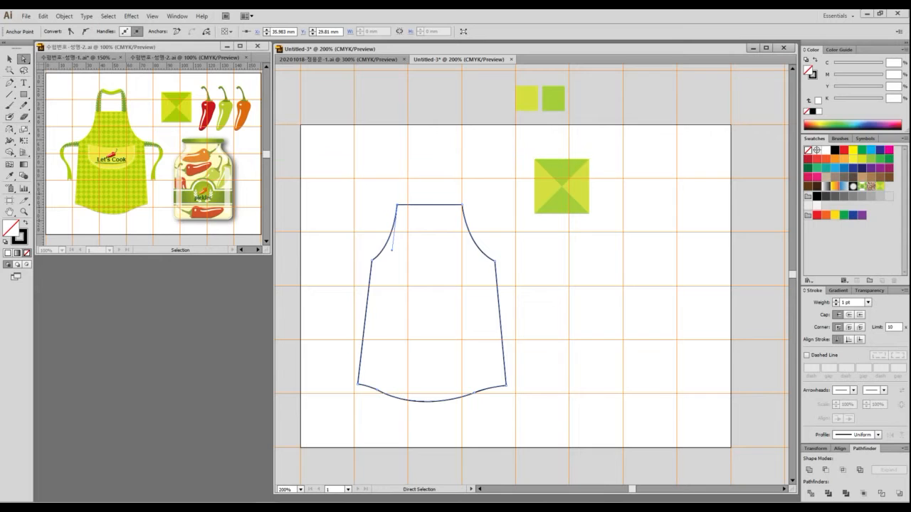
{"action": "key", "text": "Right"}
{"action": "key", "text": "Right"}
{"action": "key", "text": "ctrl+shift+a"}
{"action": "key", "text": "v"}
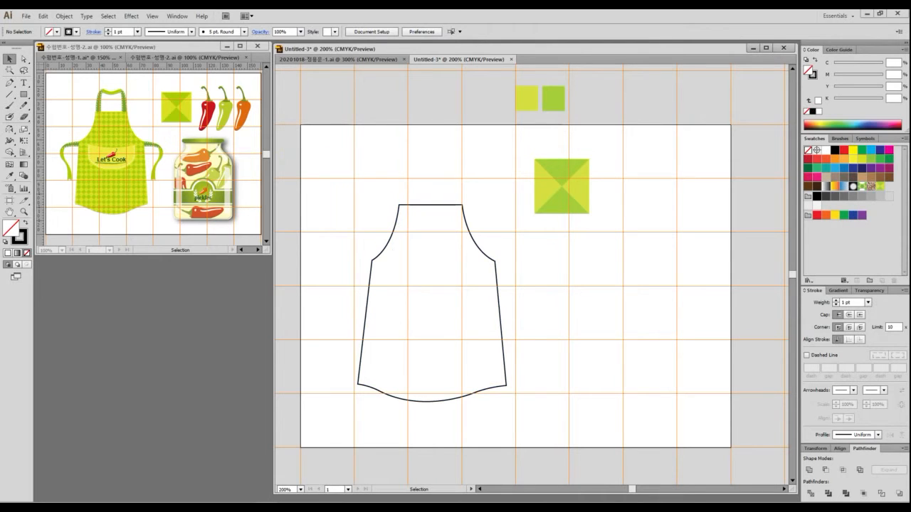
- Remove the apron shape's stroke and fill it with the 네모세모 pattern
{"action": "left_click", "coordinate": [395, 211]}
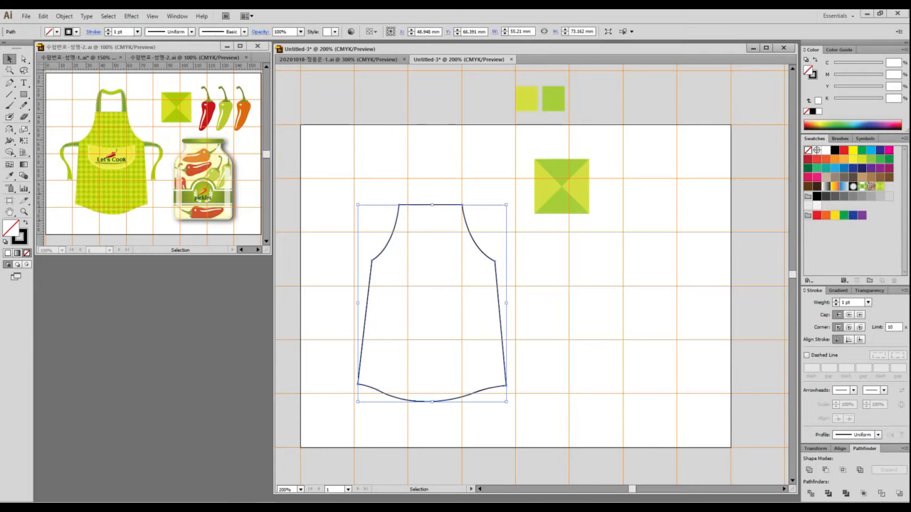
{"action": "left_click", "coordinate": [375, 178]}
{"action": "left_click_drag", "start_coordinate": [375, 178], "coordinate": [446, 267]}
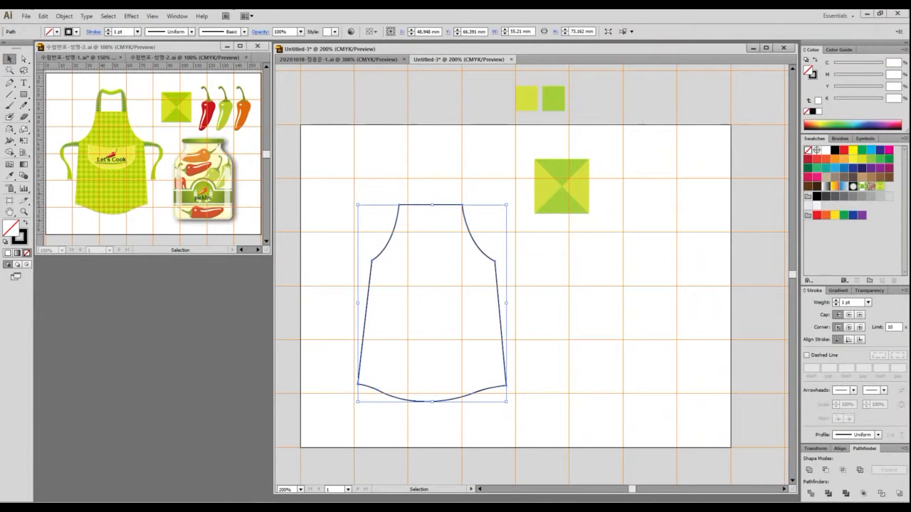
{"action": "key", "text": "x"}
{"action": "key", "text": "/"}
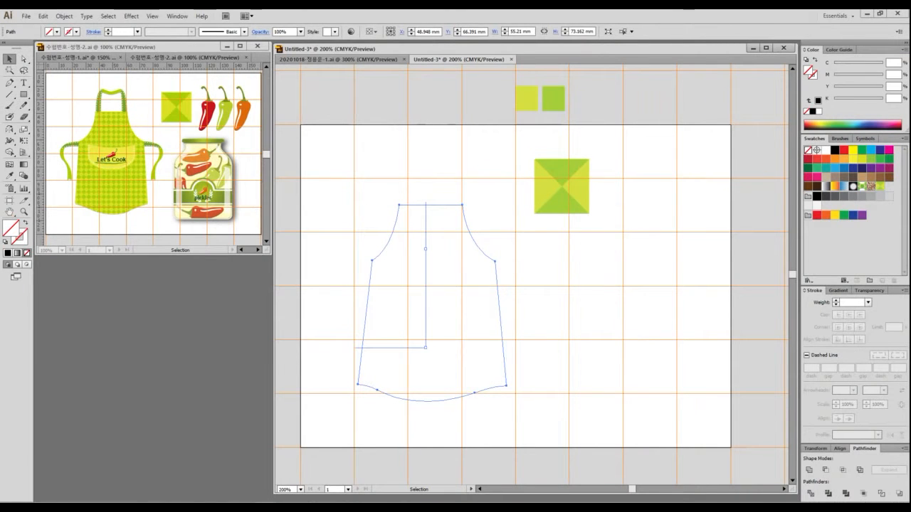
{"action": "left_click", "coordinate": [478, 275]}
{"action": "left_click_drag", "start_coordinate": [479, 274], "coordinate": [527, 297]}
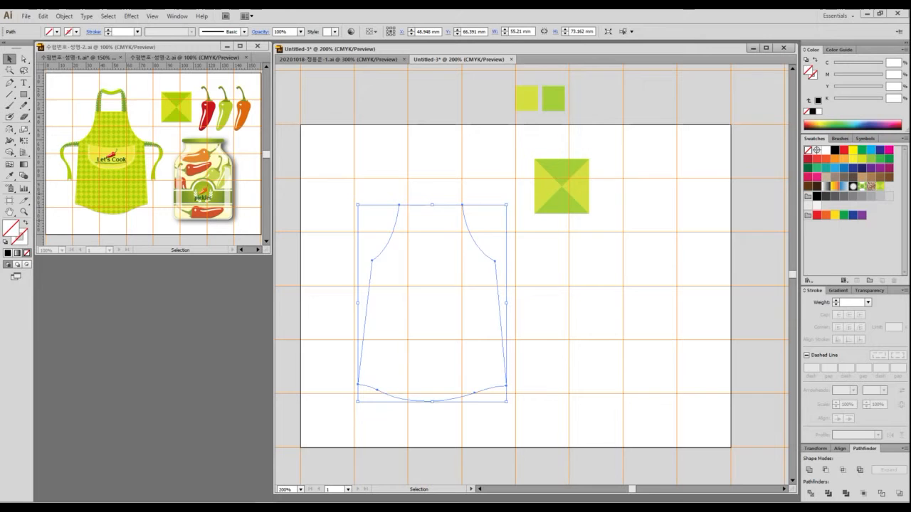
{"action": "left_click", "coordinate": [849, 237]}
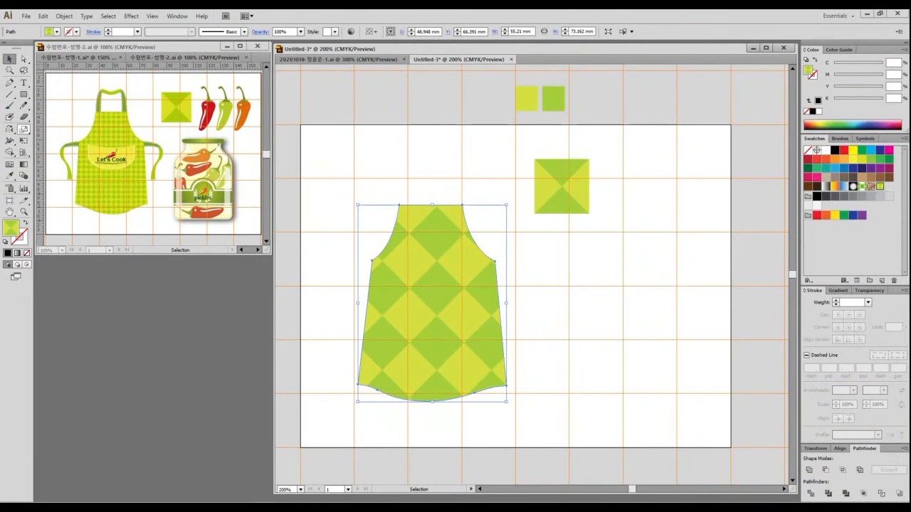
- Set the Scale options to transform only the apron's pattern, not the object, and preview a uniform scale of 30%
{"action": "double_click", "coordinate": [47, 246]}
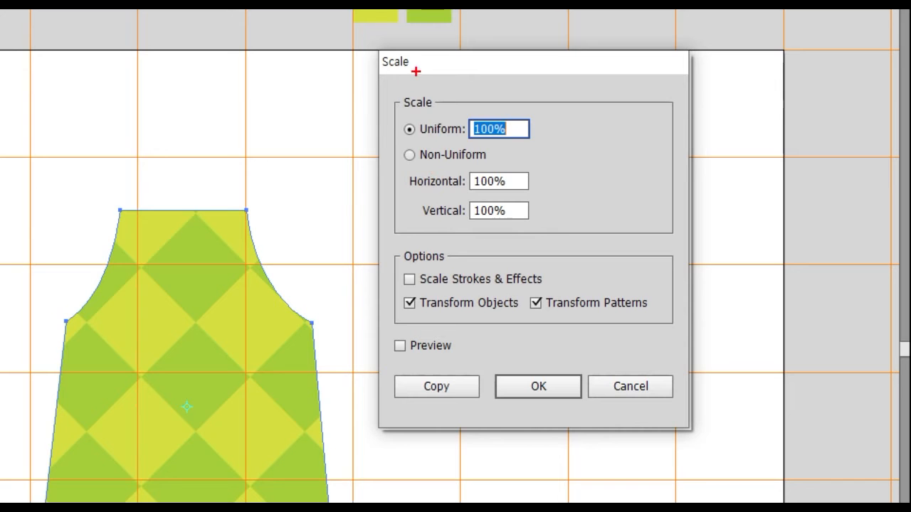
{"action": "mouse_move", "coordinate": [416, 74]}
{"action": "left_mouse_down"}
{"action": "mouse_move", "coordinate": [374, 59]}
{"action": "mouse_move", "coordinate": [416, 57]}
{"action": "mouse_move", "coordinate": [431, 84]}
{"action": "left_mouse_up"}
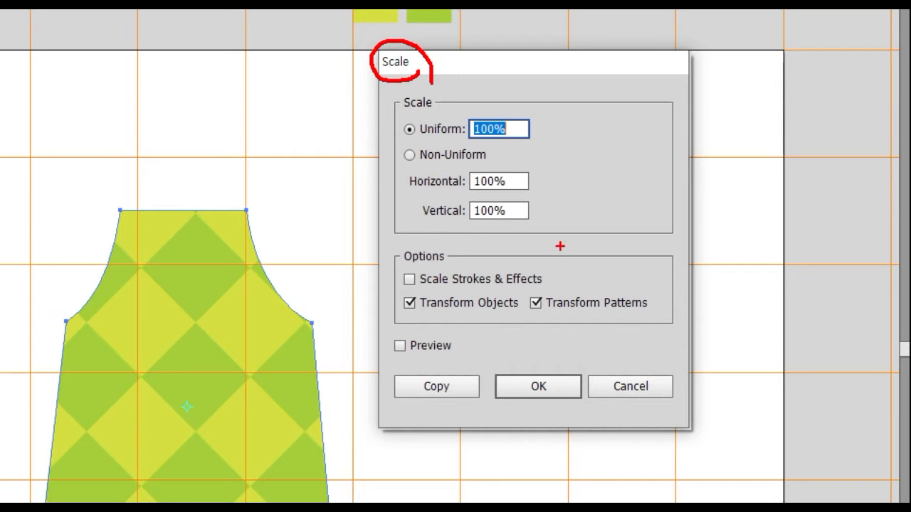
{"action": "left_click_drag", "start_coordinate": [598, 291], "coordinate": [661, 318]}
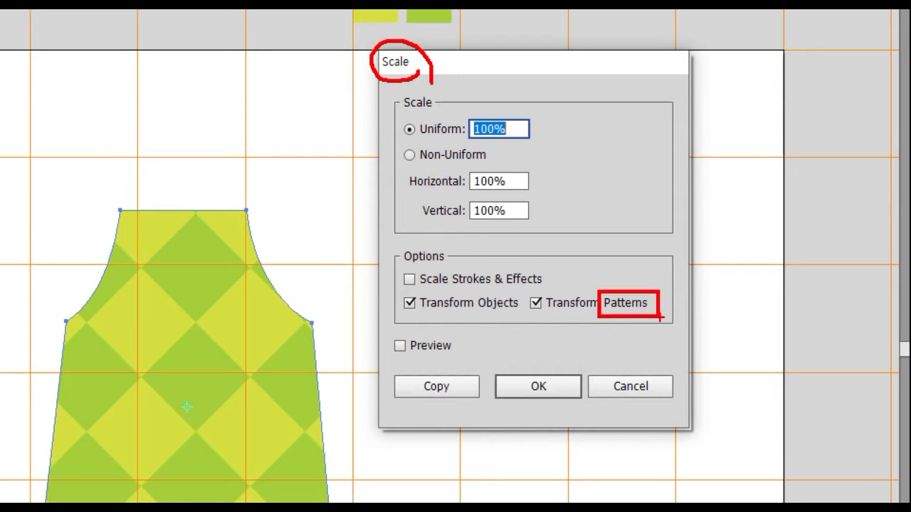
{"action": "left_click_drag", "start_coordinate": [467, 290], "coordinate": [522, 319]}
{"action": "mouse_move", "coordinate": [244, 332]}
{"action": "left_mouse_down"}
{"action": "mouse_move", "coordinate": [226, 418]}
{"action": "mouse_move", "coordinate": [269, 346]}
{"action": "left_mouse_up"}
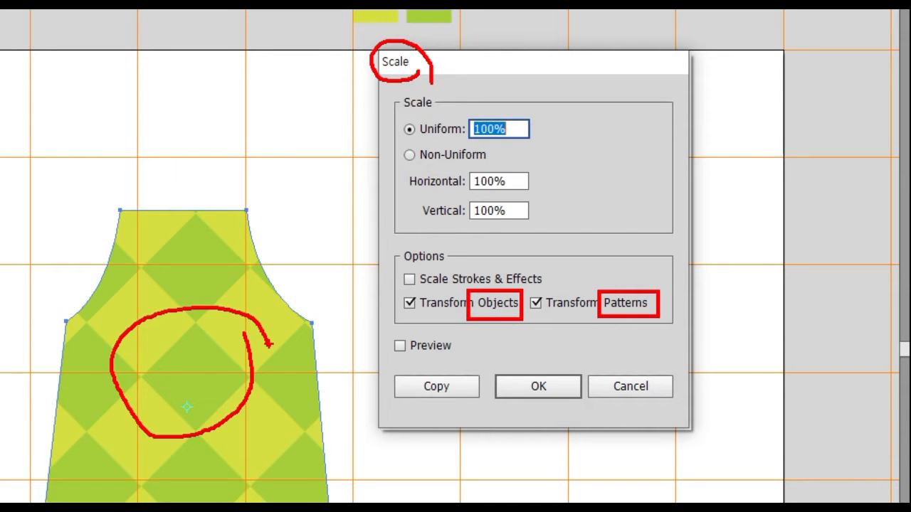
{"action": "left_click_drag", "start_coordinate": [299, 213], "coordinate": [64, 411]}
{"action": "left_click_drag", "start_coordinate": [95, 207], "coordinate": [211, 388]}
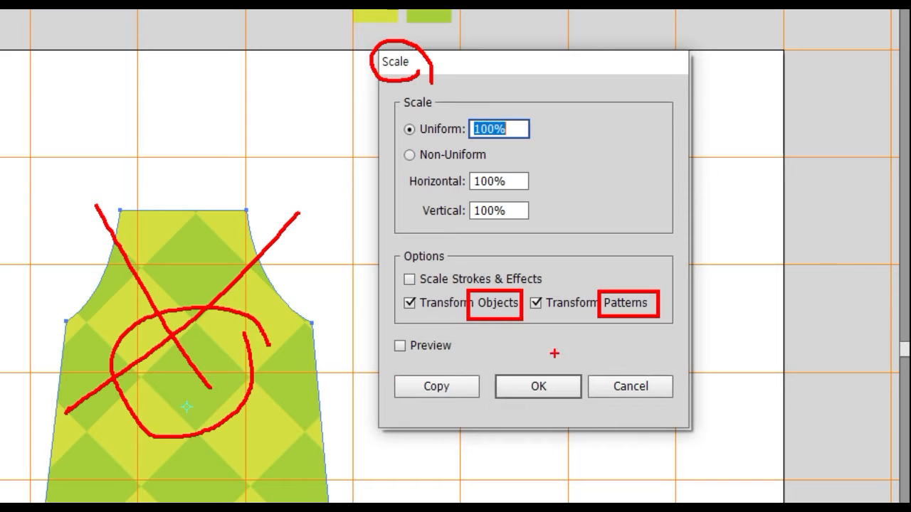
{"action": "left_click_drag", "start_coordinate": [421, 286], "coordinate": [390, 322]}
{"action": "left_click_drag", "start_coordinate": [387, 290], "coordinate": [434, 331]}
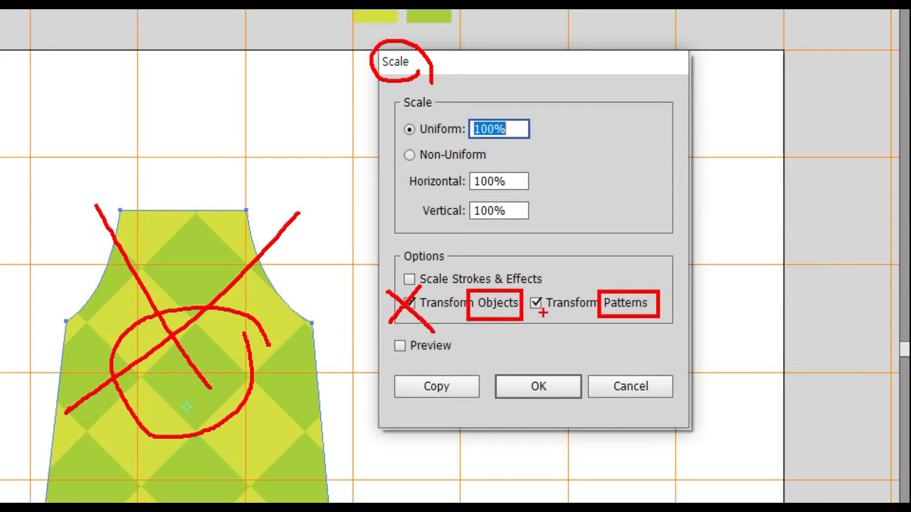
{"action": "mouse_move", "coordinate": [540, 316]}
{"action": "left_mouse_down"}
{"action": "mouse_move", "coordinate": [550, 292]}
{"action": "mouse_move", "coordinate": [545, 317]}
{"action": "left_mouse_up"}
{"action": "key", "text": "Escape"}
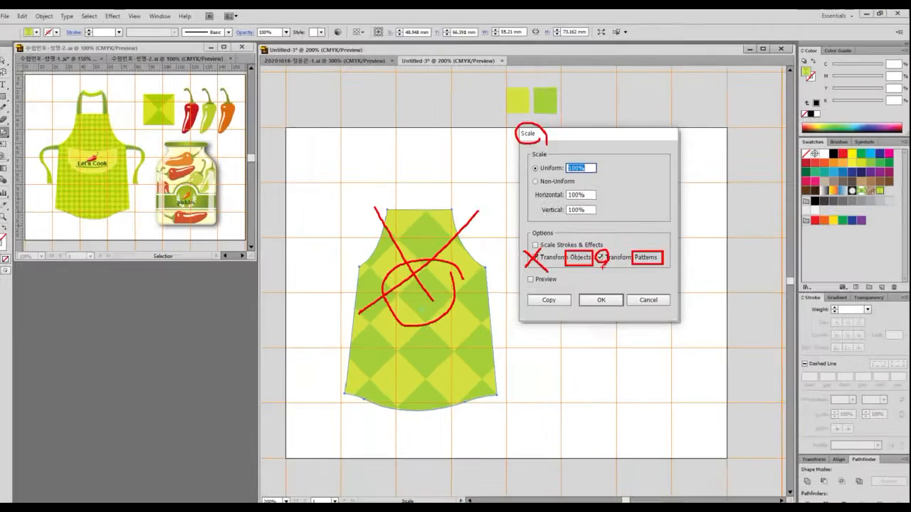
{"action": "left_click", "coordinate": [409, 303]}
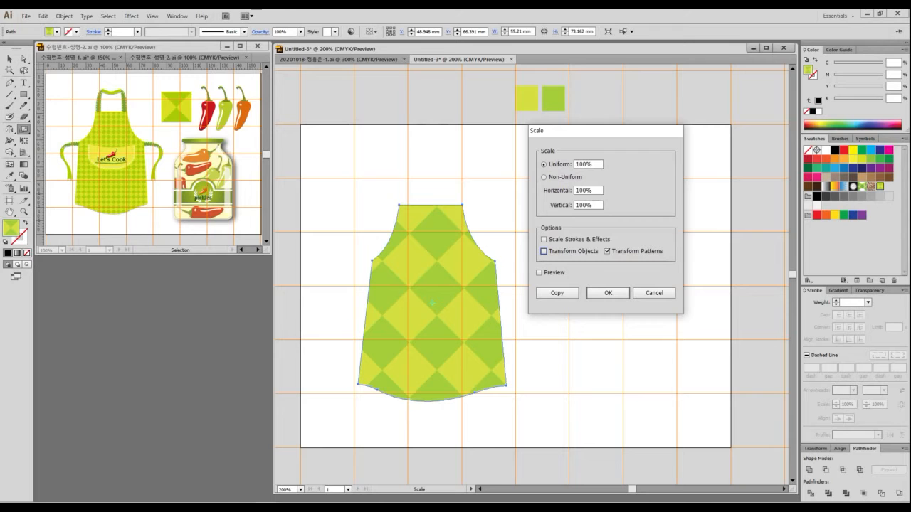
{"action": "double_click", "coordinate": [582, 164]}
{"action": "type", "text": "30"}
{"action": "left_click", "coordinate": [539, 273]}
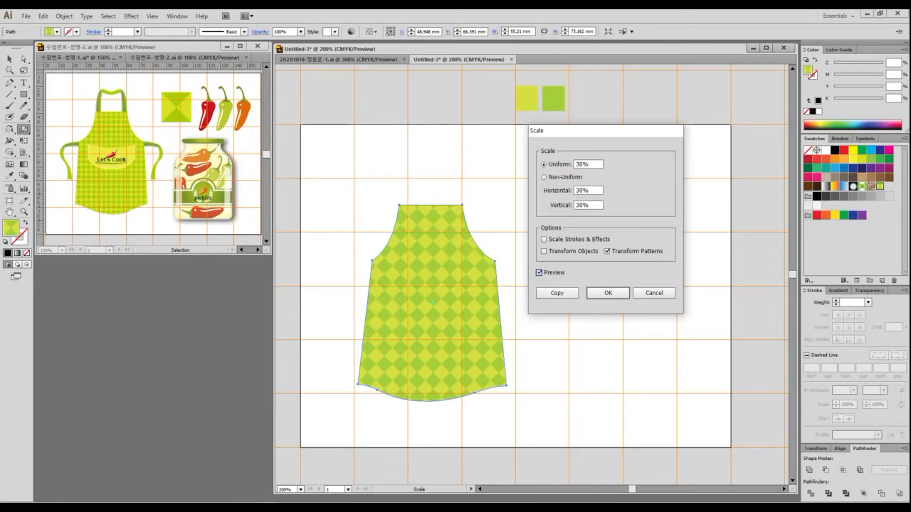
- Scale the apron's pattern uniformly to 20%, apply it, and deselect the apron
{"action": "double_click", "coordinate": [582, 164]}
{"action": "type", "text": "20"}
{"action": "key", "text": "Tab"}
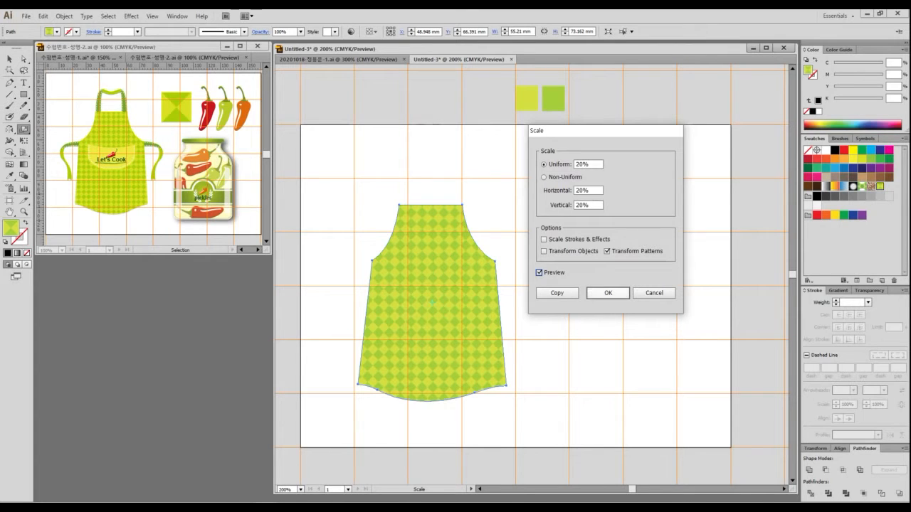
{"action": "key", "text": "Return"}
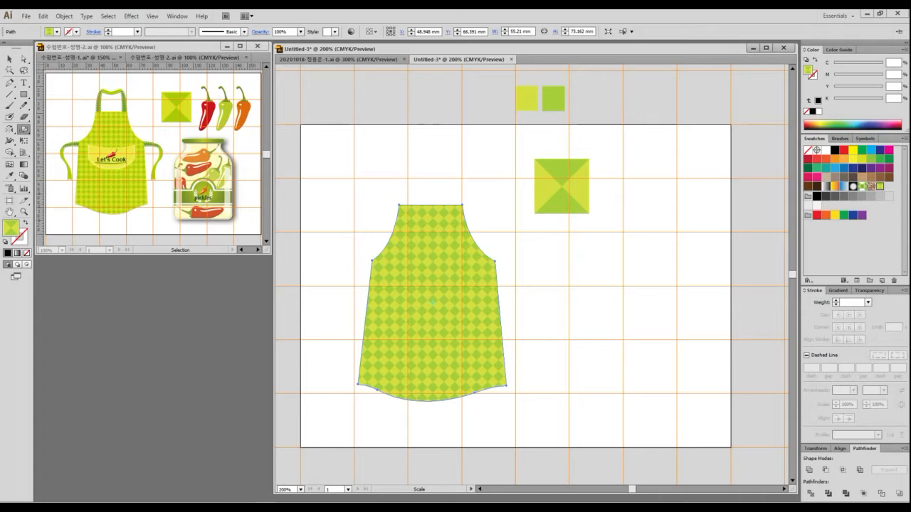
{"action": "left_click", "coordinate": [10, 60]}
{"action": "key", "text": "ctrl+shift+a"}
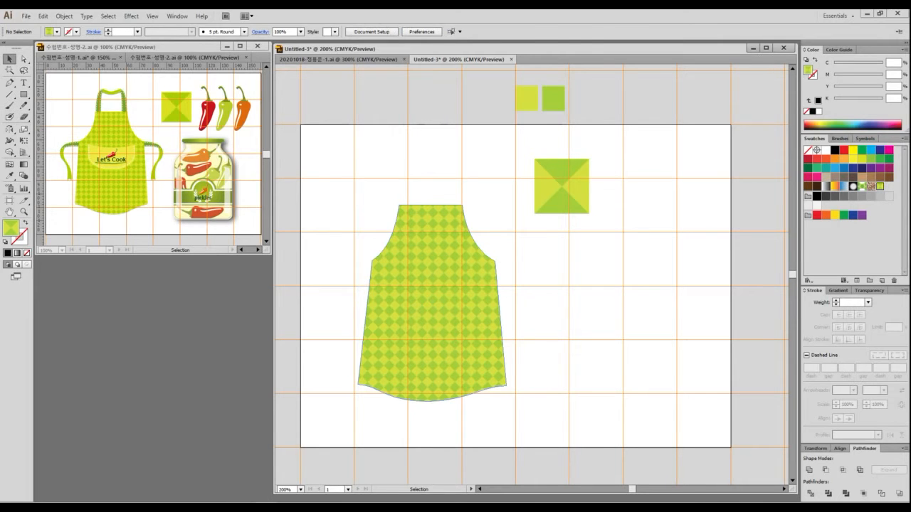
- Compare the apron's pattern with the exam sheet GI05-1A(A4).pdf and examine how the side ties mirror each other
{"action": "left_click", "coordinate": [432, 304]}
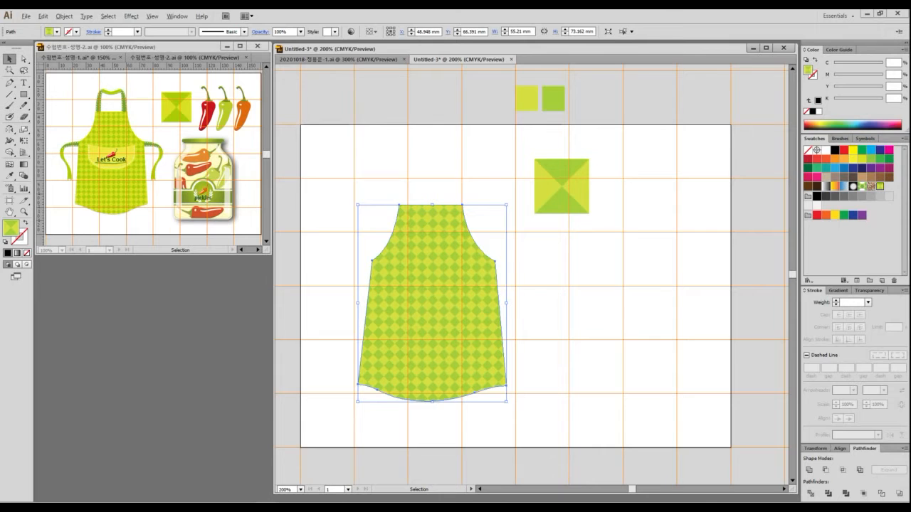
{"action": "scroll", "coordinate": [424, 284], "scroll_direction": "up", "scroll_amount": 2}
{"action": "left_click_drag", "start_coordinate": [423, 284], "coordinate": [579, 226]}
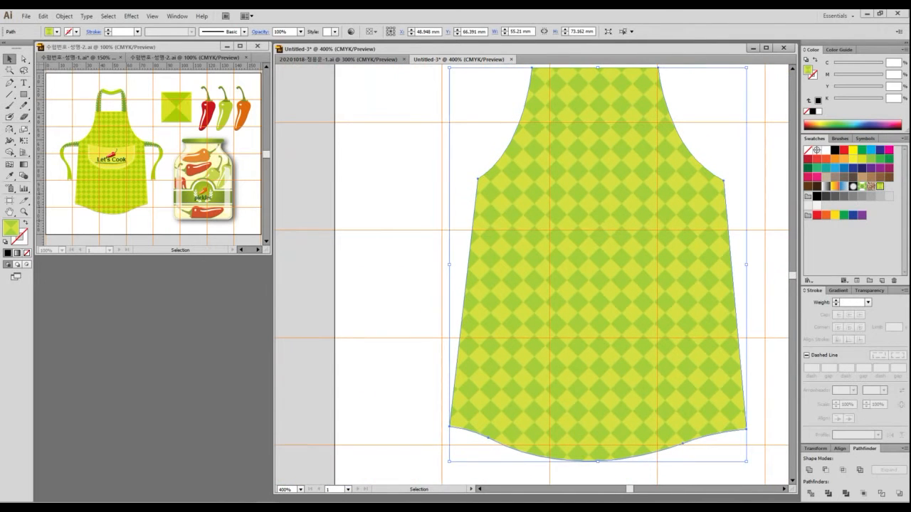
{"action": "mouse_move", "coordinate": [910, 121]}
{"action": "left_mouse_down"}
{"action": "mouse_move", "coordinate": [782, 107]}
{"action": "mouse_move", "coordinate": [533, 57]}
{"action": "left_mouse_up"}
{"action": "key", "text": "ctrl+1"}
{"action": "left_click", "coordinate": [449, 266]}
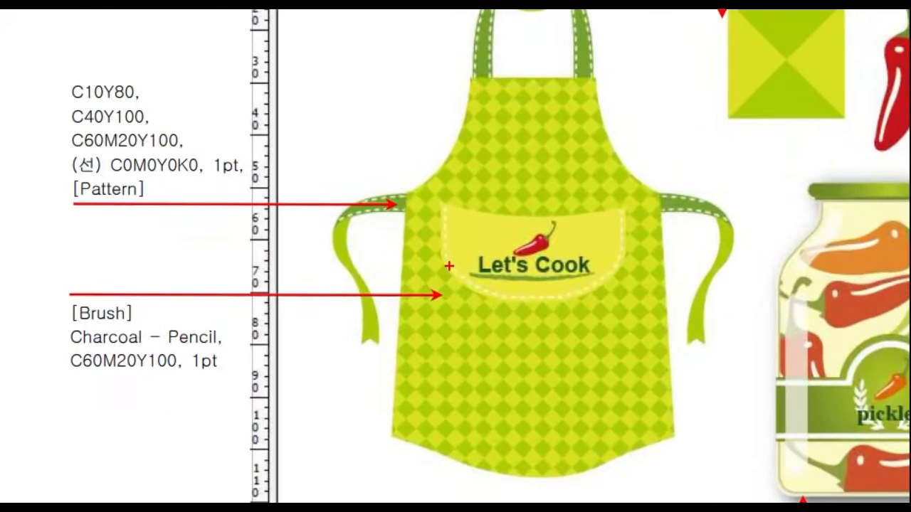
{"action": "mouse_move", "coordinate": [402, 302]}
{"action": "left_mouse_down"}
{"action": "mouse_move", "coordinate": [398, 327]}
{"action": "mouse_move", "coordinate": [381, 167]}
{"action": "mouse_move", "coordinate": [430, 279]}
{"action": "left_mouse_up"}
{"action": "mouse_move", "coordinate": [655, 298]}
{"action": "left_mouse_down"}
{"action": "mouse_move", "coordinate": [735, 363]}
{"action": "mouse_move", "coordinate": [770, 284]}
{"action": "mouse_move", "coordinate": [711, 384]}
{"action": "left_mouse_up"}
{"action": "mouse_move", "coordinate": [354, 153]}
{"action": "left_mouse_down"}
{"action": "mouse_move", "coordinate": [408, 150]}
{"action": "mouse_move", "coordinate": [550, 178]}
{"action": "mouse_move", "coordinate": [624, 178]}
{"action": "mouse_move", "coordinate": [589, 198]}
{"action": "left_mouse_up"}
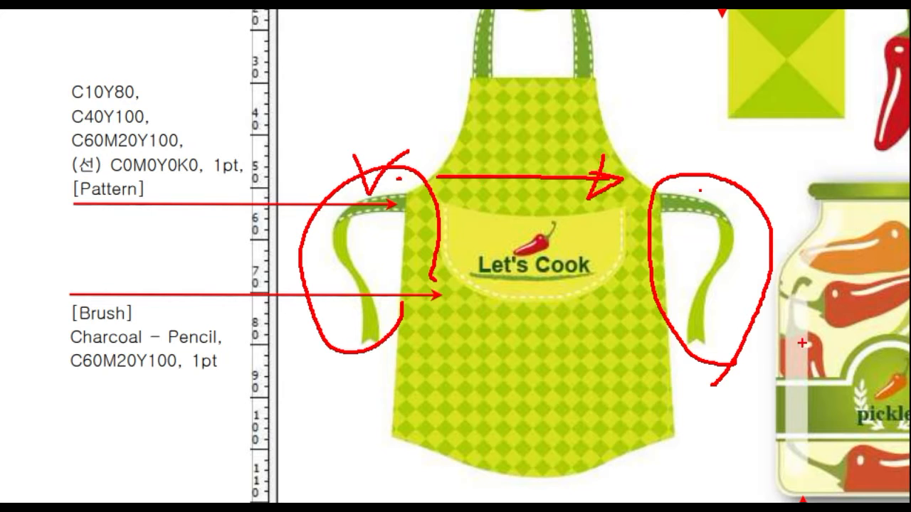
{"action": "mouse_move", "coordinate": [775, 354]}
{"action": "left_mouse_down"}
{"action": "mouse_move", "coordinate": [649, 293]}
{"action": "mouse_move", "coordinate": [759, 136]}
{"action": "mouse_move", "coordinate": [797, 272]}
{"action": "left_mouse_up"}
{"action": "mouse_move", "coordinate": [653, 261]}
{"action": "left_mouse_down"}
{"action": "mouse_move", "coordinate": [524, 302]}
{"action": "mouse_move", "coordinate": [437, 271]}
{"action": "left_mouse_up"}
{"action": "mouse_move", "coordinate": [493, 253]}
{"action": "left_mouse_down"}
{"action": "mouse_move", "coordinate": [434, 266]}
{"action": "mouse_move", "coordinate": [457, 318]}
{"action": "left_mouse_up"}
{"action": "key", "text": "Escape"}
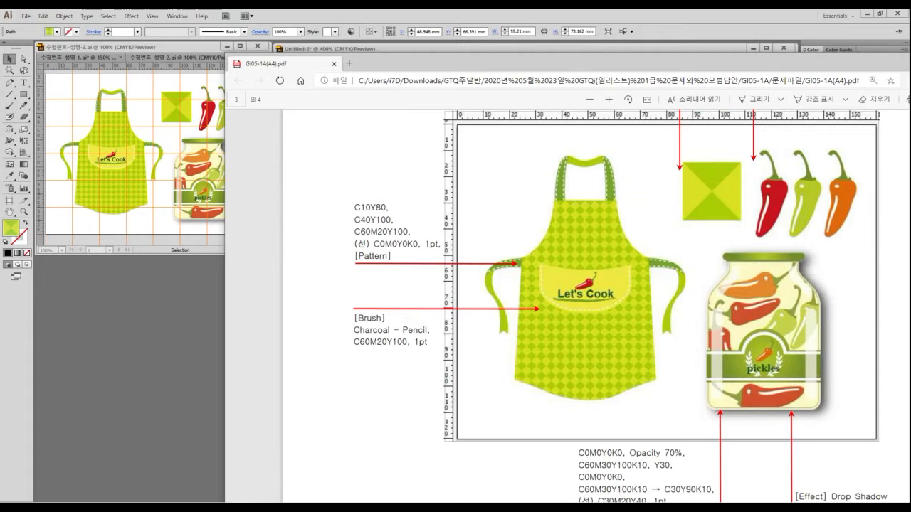
{"action": "left_click_drag", "start_coordinate": [498, 63], "coordinate": [910, 170]}
{"action": "key", "text": "space"}
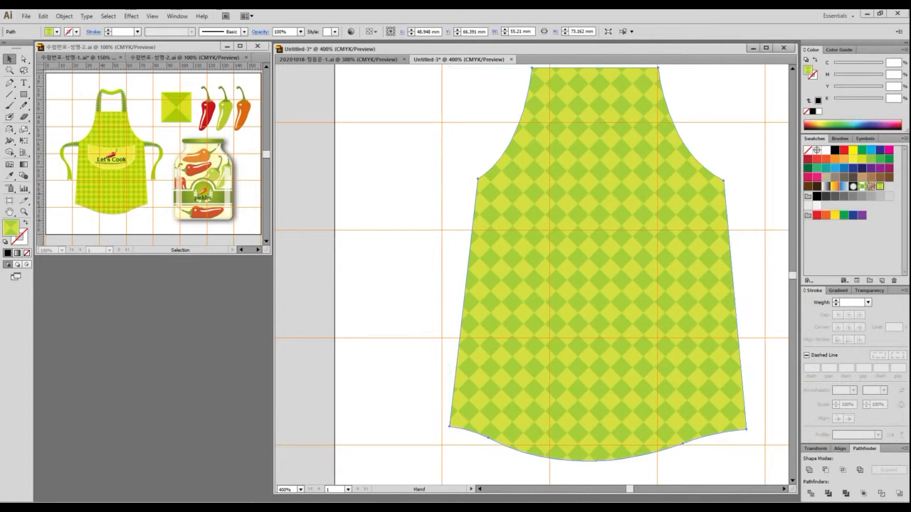
{"action": "key", "text": "ctrl+shift+a"}
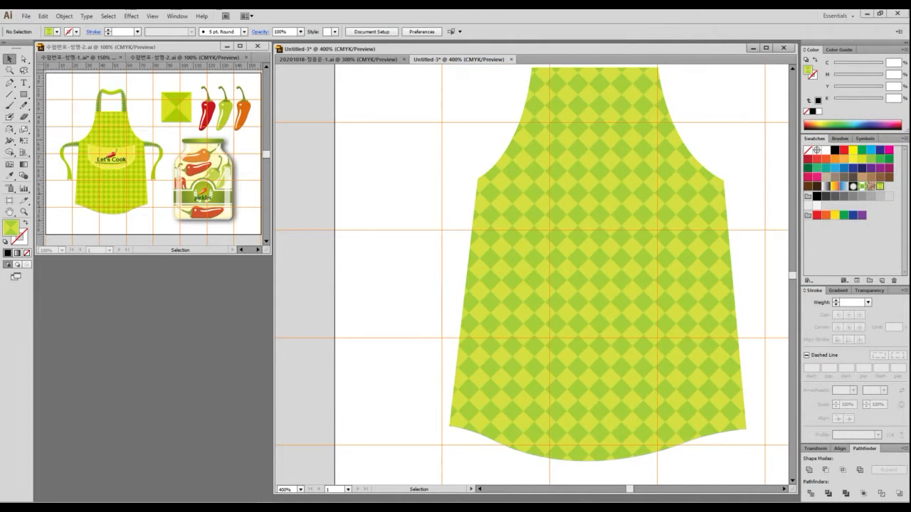
{"action": "key", "text": "space"}
{"action": "left_click_drag", "start_coordinate": [640, 275], "coordinate": [421, 288]}
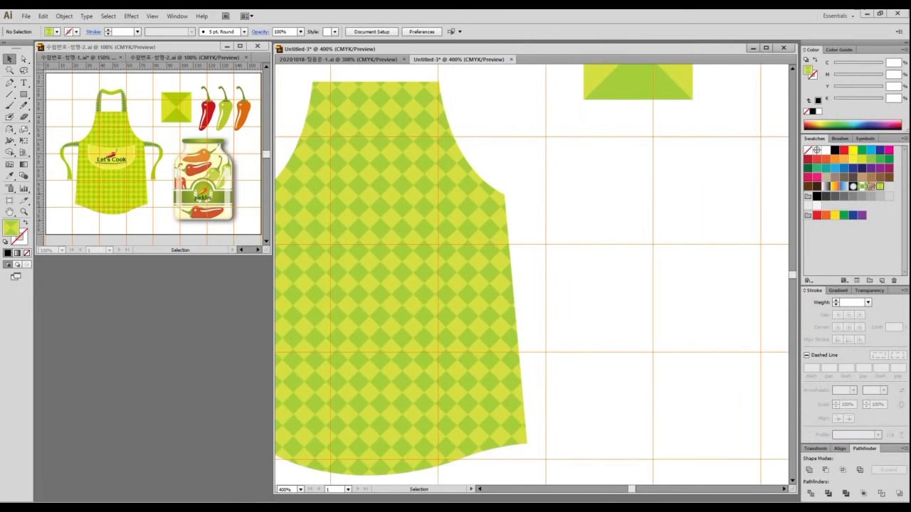
{"action": "key", "text": "a"}
{"action": "mouse_move", "coordinate": [495, 220]}
{"action": "left_mouse_down"}
{"action": "mouse_move", "coordinate": [536, 219]}
{"action": "mouse_move", "coordinate": [573, 248]}
{"action": "left_mouse_up"}
{"action": "left_click_drag", "start_coordinate": [566, 251], "coordinate": [545, 338]}
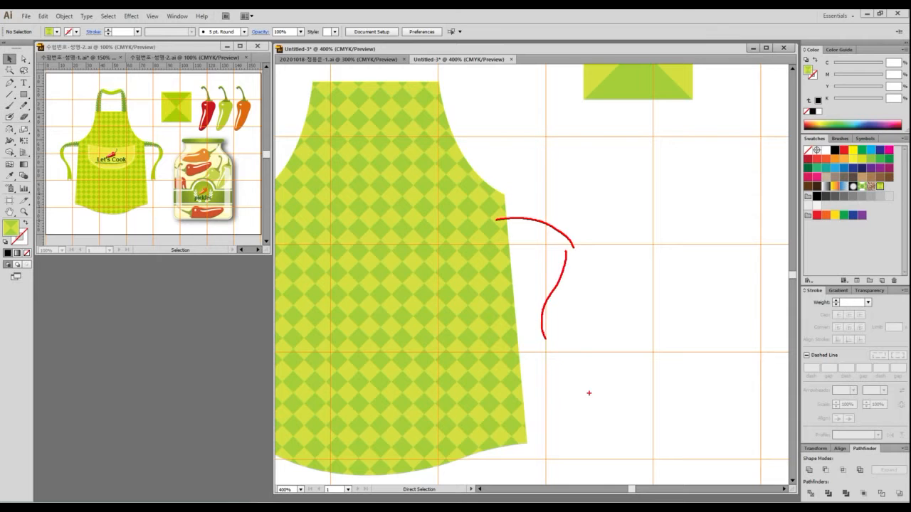
{"action": "key", "text": "ctrl+z"}
{"action": "key", "text": "ctrl+z"}
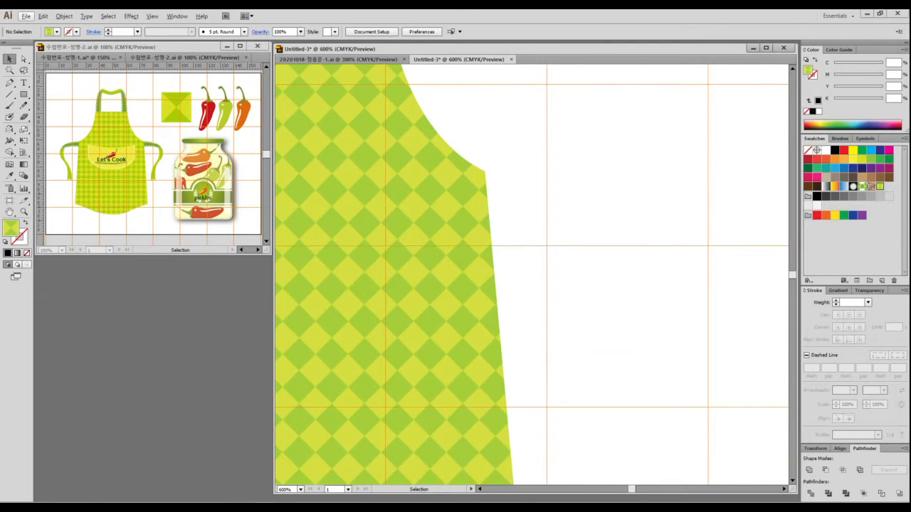
{"action": "key", "text": "ctrl+a"}
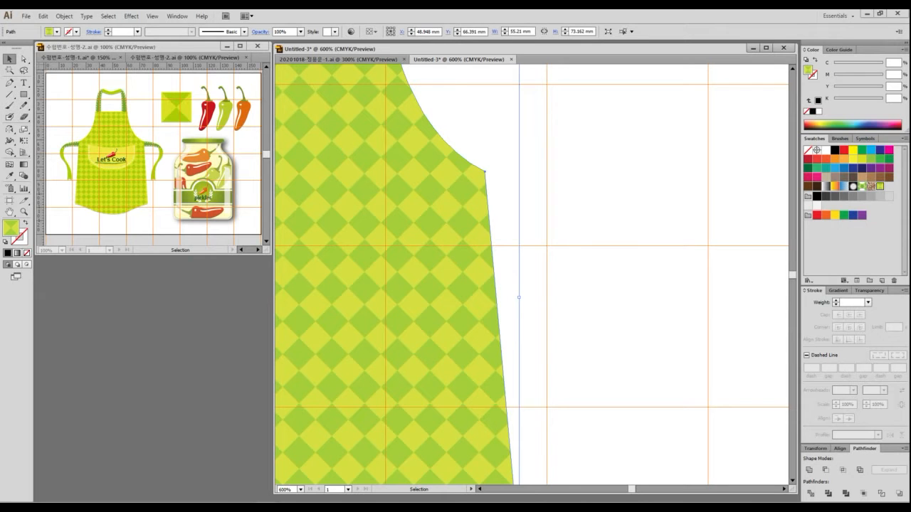
- Draw the right tie's upper curve, about 19 mm long, outward from below the armhole with the Pen tool, using no fill and a 1 pt black stroke
{"action": "key", "text": "p"}
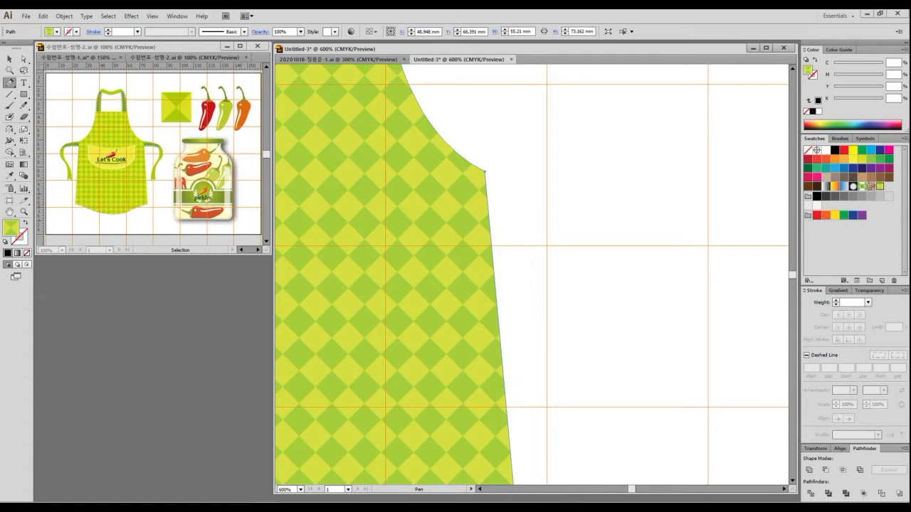
{"action": "left_click", "coordinate": [465, 168]}
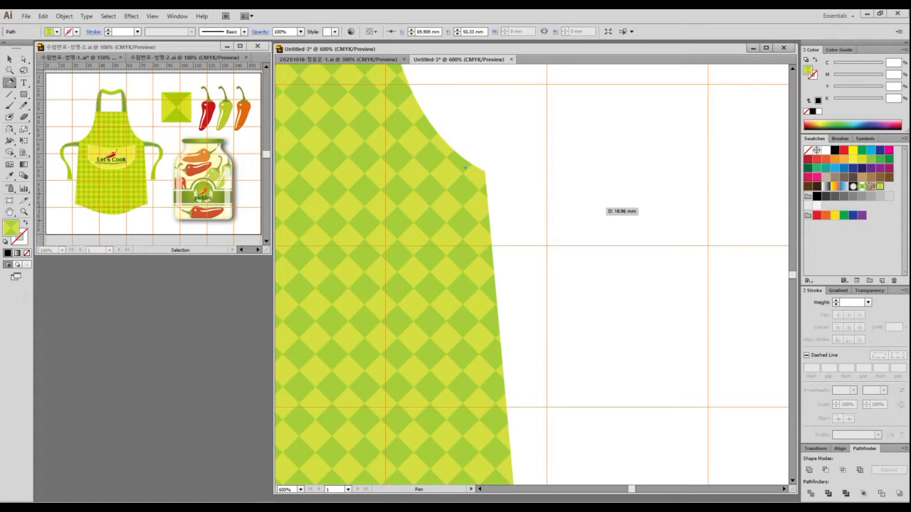
{"action": "left_click", "coordinate": [615, 206]}
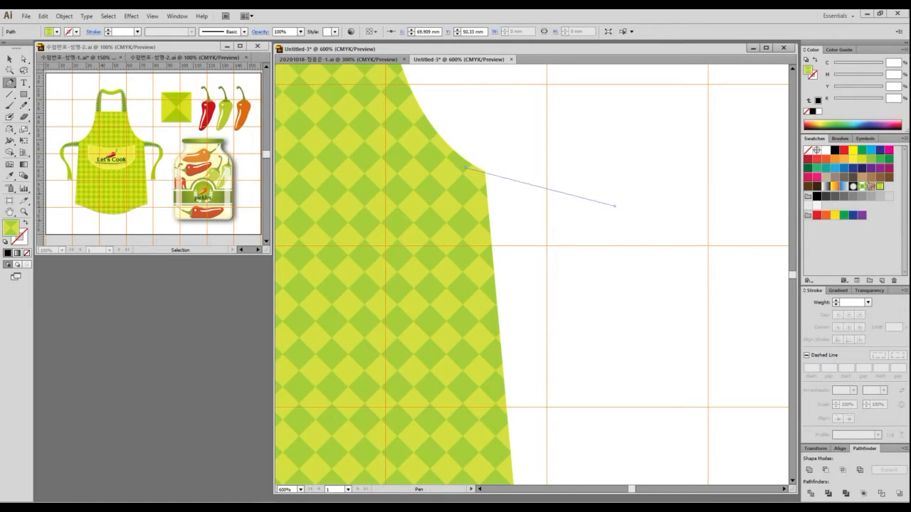
{"action": "left_click_drag", "start_coordinate": [614, 206], "coordinate": [622, 245]}
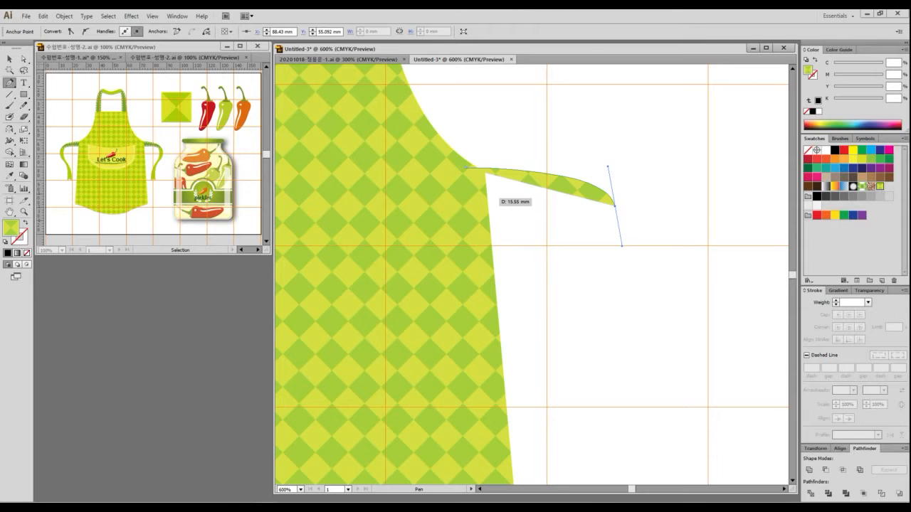
{"action": "key", "text": "d"}
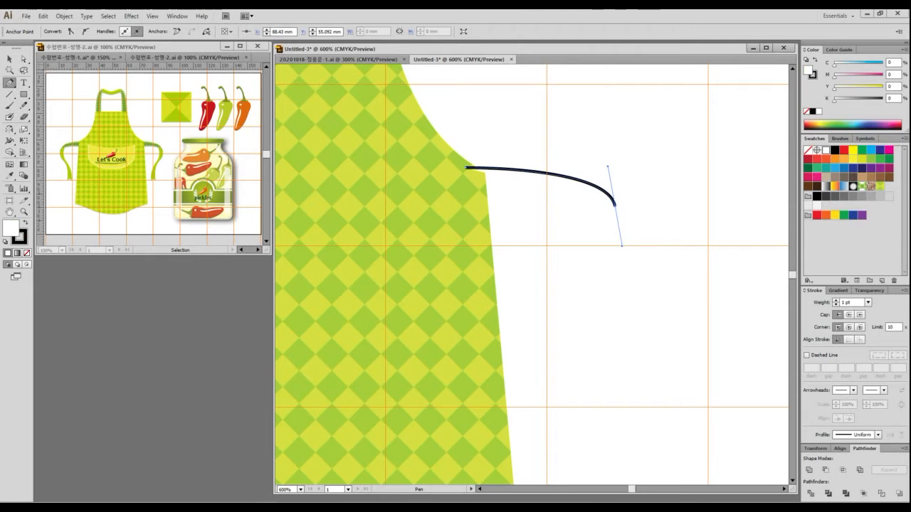
{"action": "key", "text": "slash"}
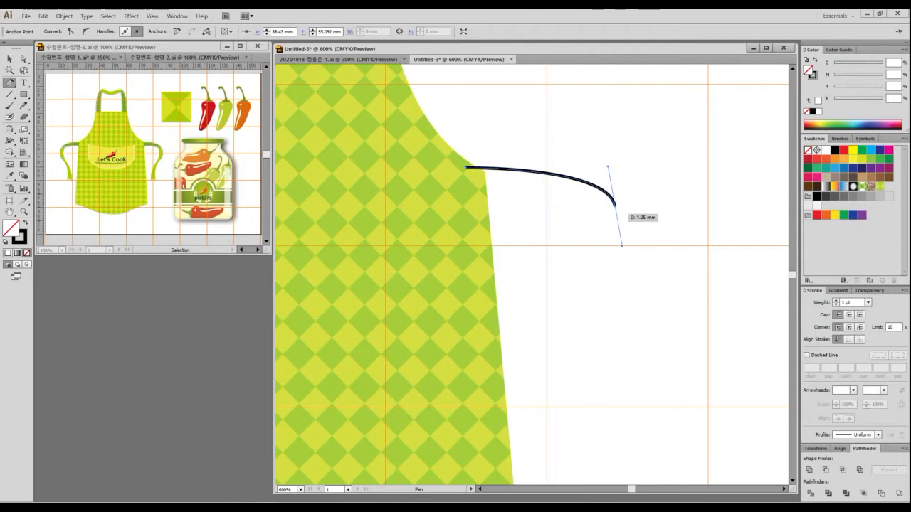
- Turn the tie's outer end into a corner point, curve its lower edge back into the apron, and close the path
{"action": "left_click", "coordinate": [614, 205]}
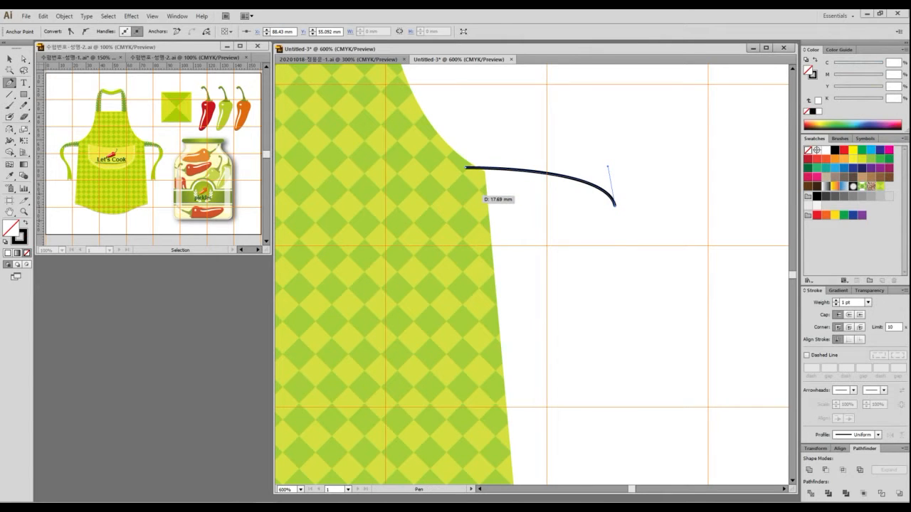
{"action": "left_click_drag", "start_coordinate": [471, 194], "coordinate": [390, 214]}
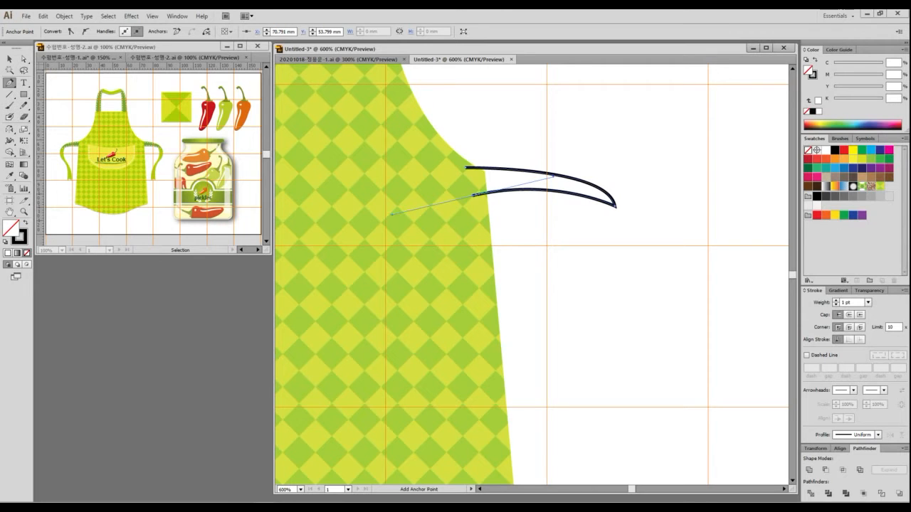
{"action": "left_click", "coordinate": [466, 168]}
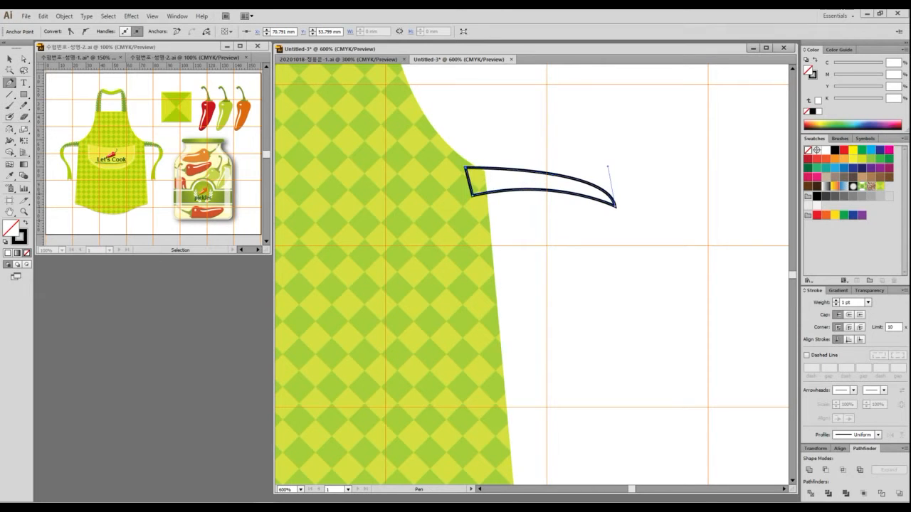
{"action": "scroll", "coordinate": [474, 234], "scroll_direction": "down", "scroll_amount": 2}
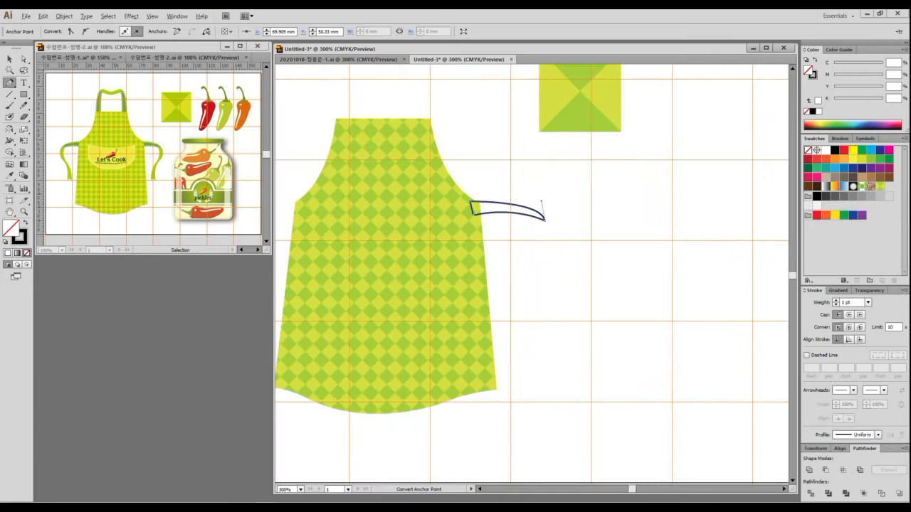
{"action": "left_click_drag", "start_coordinate": [474, 235], "coordinate": [538, 337]}
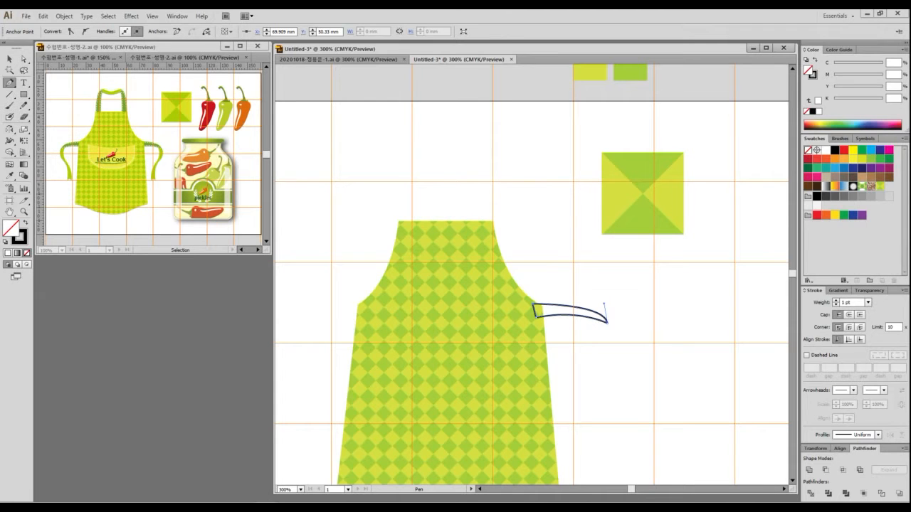
{"action": "left_click", "coordinate": [10, 58]}
{"action": "mouse_move", "coordinate": [552, 327]}
{"action": "left_mouse_down"}
{"action": "mouse_move", "coordinate": [724, 256]}
{"action": "mouse_move", "coordinate": [779, 194]}
{"action": "left_mouse_up"}
{"action": "key", "text": "ctrl+2"}
{"action": "mouse_move", "coordinate": [373, 126]}
{"action": "left_mouse_down"}
{"action": "mouse_move", "coordinate": [470, 205]}
{"action": "mouse_move", "coordinate": [469, 407]}
{"action": "left_mouse_up"}
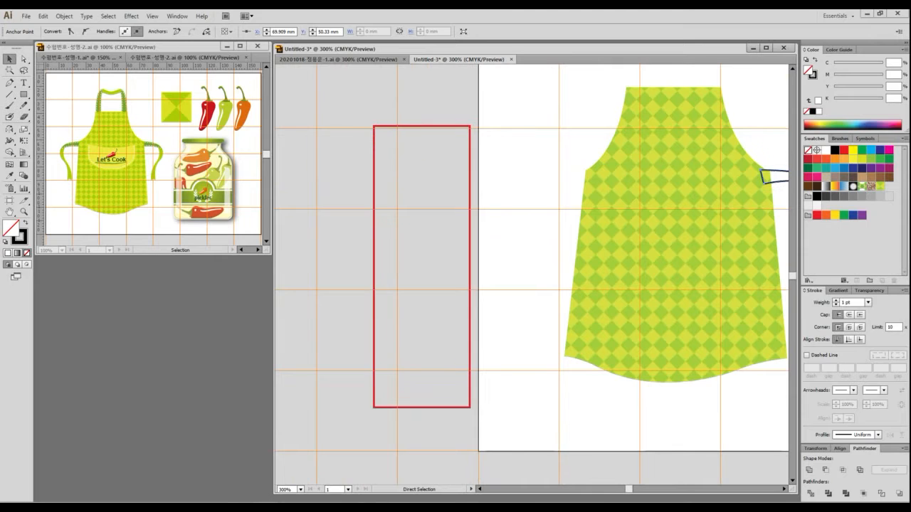
- Deselect the tie outline and delete the white square from the colour samples beside the artboard
{"action": "key", "text": "Escape"}
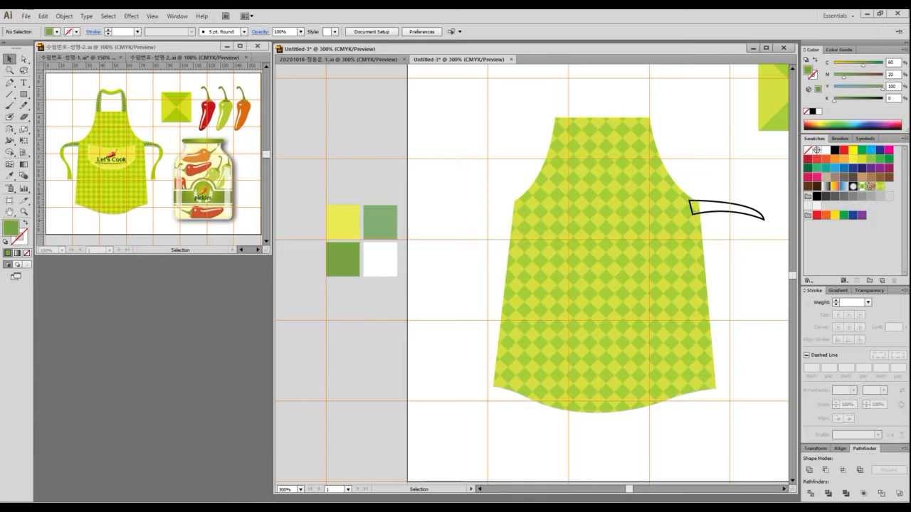
{"action": "left_click", "coordinate": [380, 259]}
{"action": "key", "text": "Delete"}
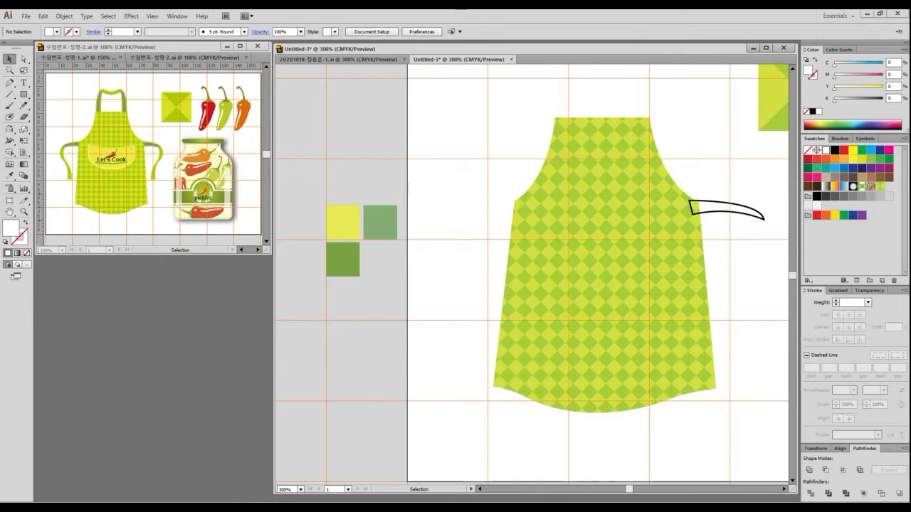
- Fill the upper tie with the dark green sample colour, C60 M20 Y100 K0, without a stroke, and deselect it
{"action": "key", "text": "space"}
{"action": "left_click_drag", "start_coordinate": [602, 266], "coordinate": [581, 277]}
{"action": "left_click_drag", "start_coordinate": [733, 194], "coordinate": [703, 244]}
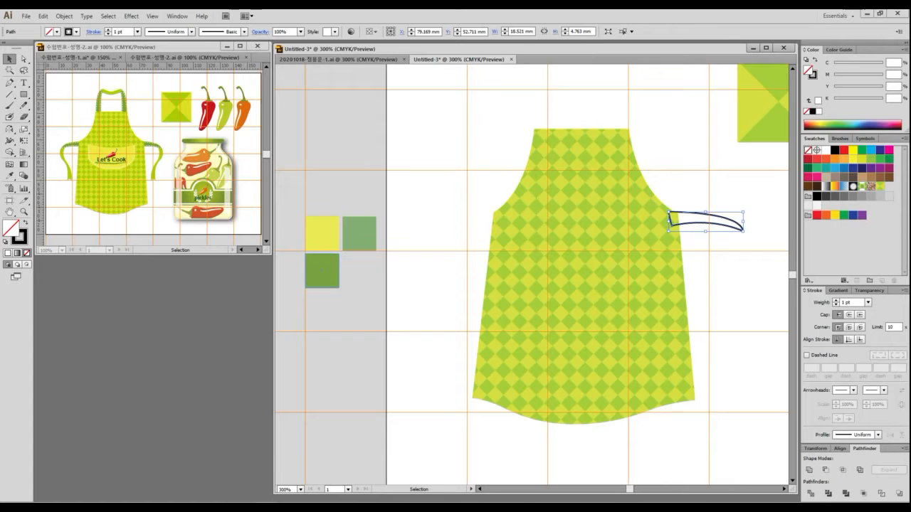
{"action": "key", "text": "u"}
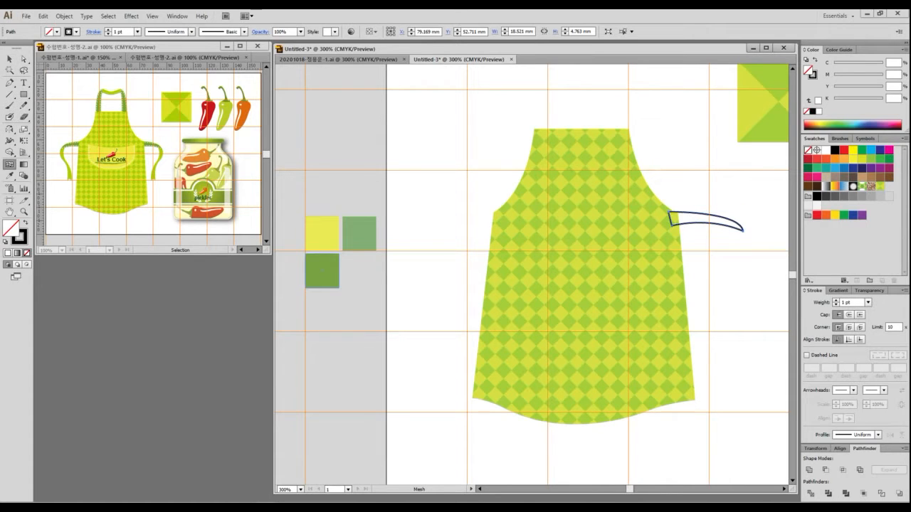
{"action": "key", "text": "i"}
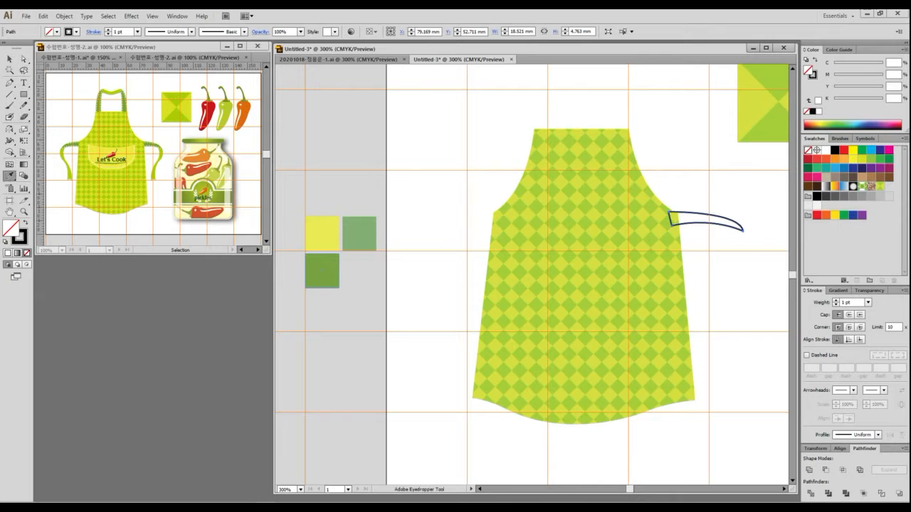
{"action": "left_click", "coordinate": [321, 270]}
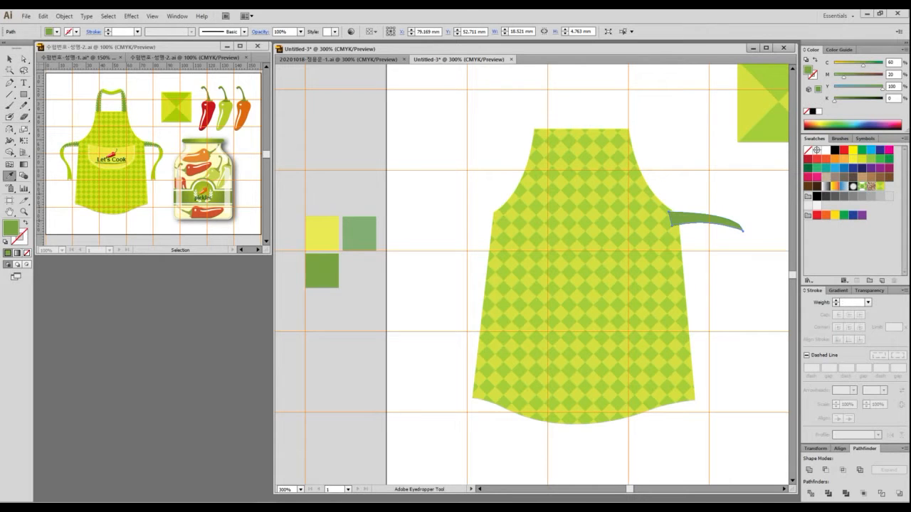
{"action": "key", "text": "v"}
{"action": "key", "text": "ctrl+shift+a"}
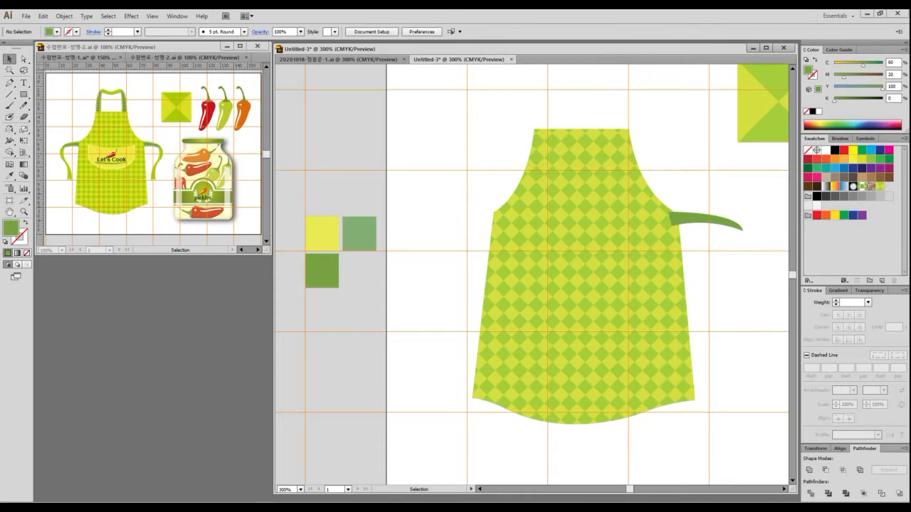
- Lock the dark green upper tie in place
{"action": "left_click_drag", "start_coordinate": [705, 266], "coordinate": [512, 254]}
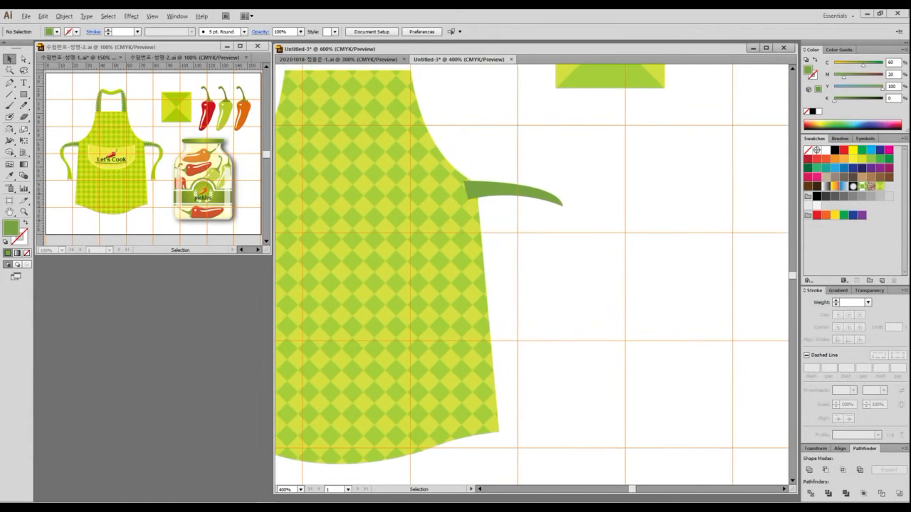
{"action": "scroll", "coordinate": [565, 252], "scroll_direction": "up", "scroll_amount": 2}
{"action": "left_click_drag", "start_coordinate": [484, 138], "coordinate": [540, 178]}
{"action": "left_click", "coordinate": [538, 172]}
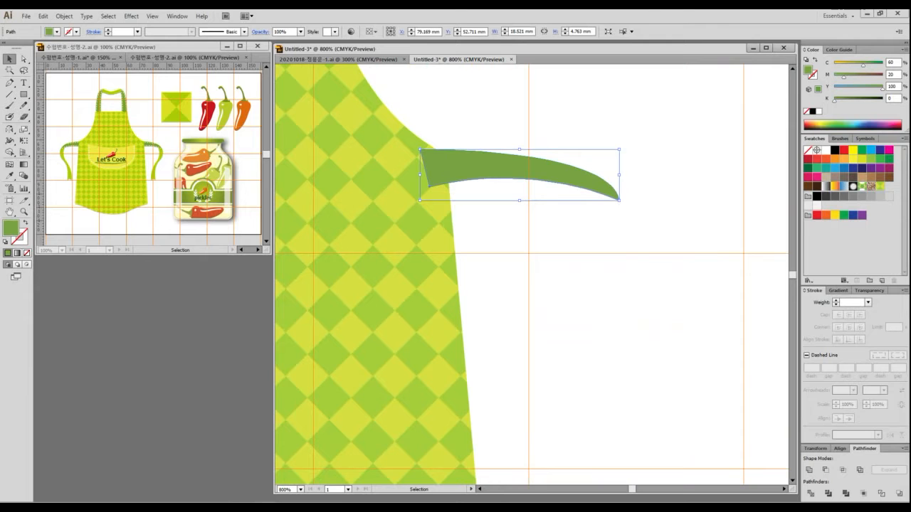
{"action": "left_click", "coordinate": [64, 16]}
{"action": "mouse_move", "coordinate": [106, 72]}
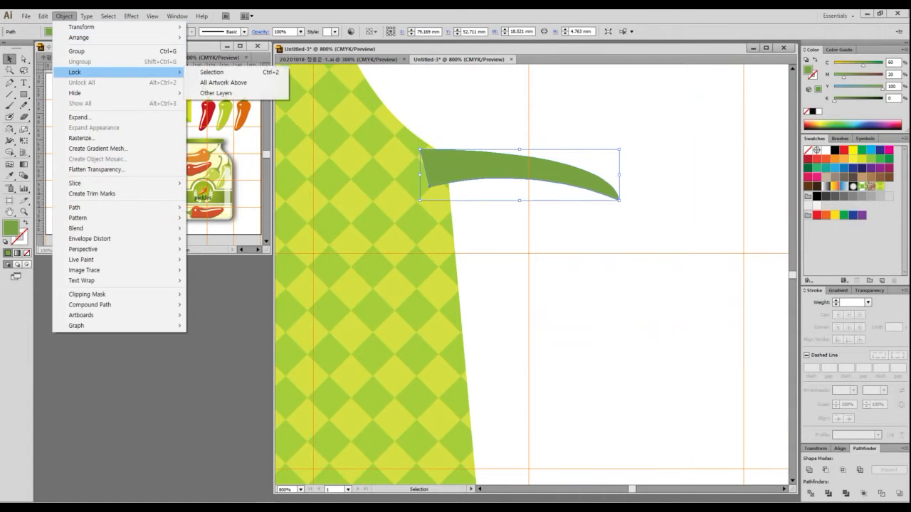
{"action": "left_click", "coordinate": [207, 73]}
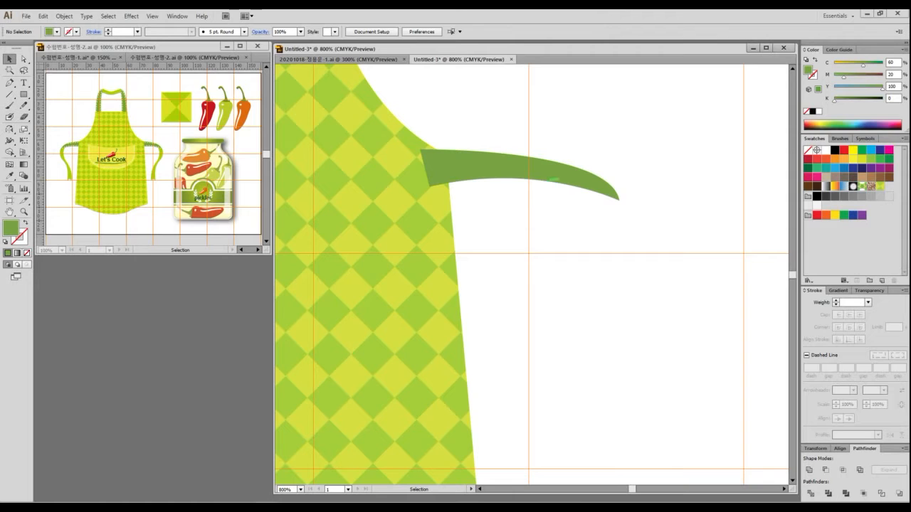
- Draw a curve about 11 mm long down from the upper tie's tip with the Pen tool, using no fill and a 1 pt black stroke
{"action": "key", "text": "a"}
{"action": "key", "text": "p"}
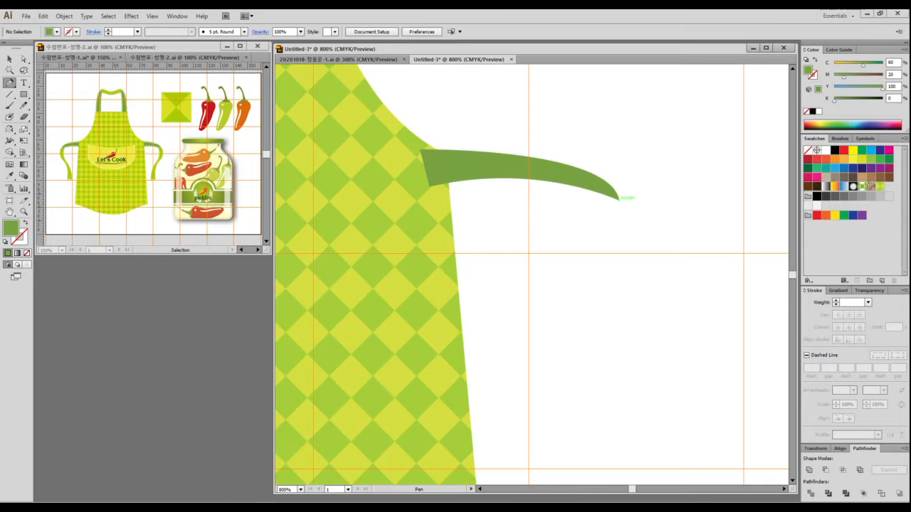
{"action": "left_click", "coordinate": [619, 200]}
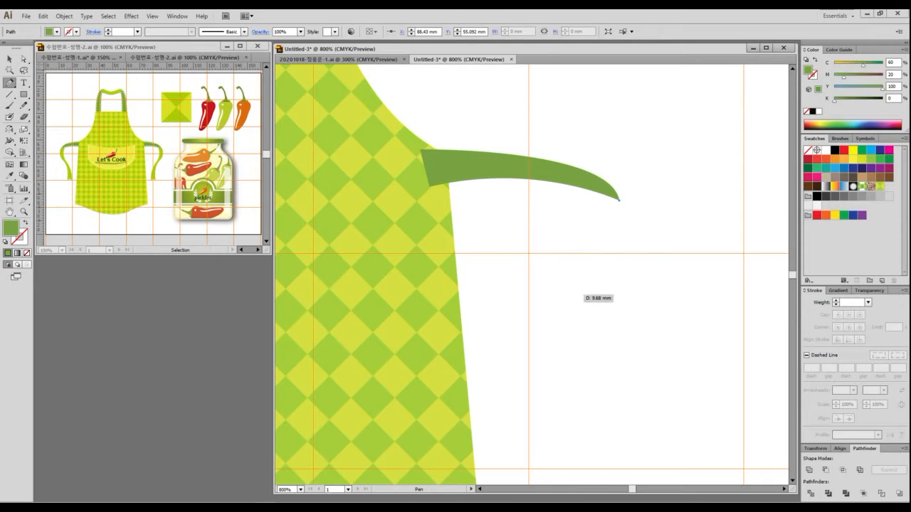
{"action": "scroll", "coordinate": [584, 340], "scroll_direction": "down", "scroll_amount": 2}
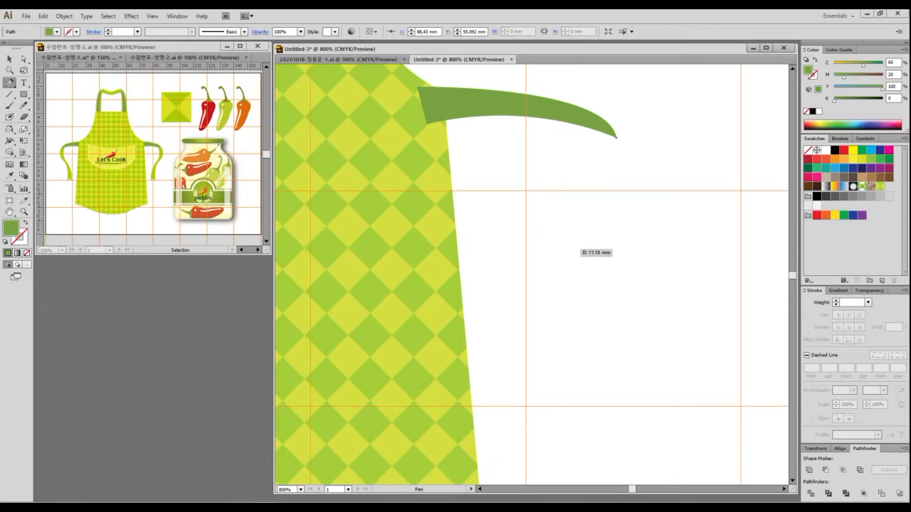
{"action": "left_click_drag", "start_coordinate": [572, 247], "coordinate": [511, 294]}
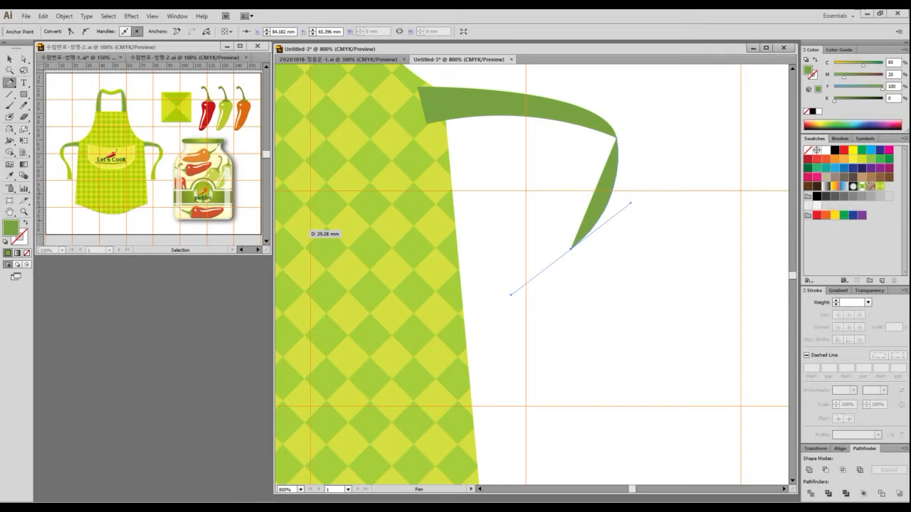
{"action": "key", "text": "d"}
{"action": "key", "text": "slash"}
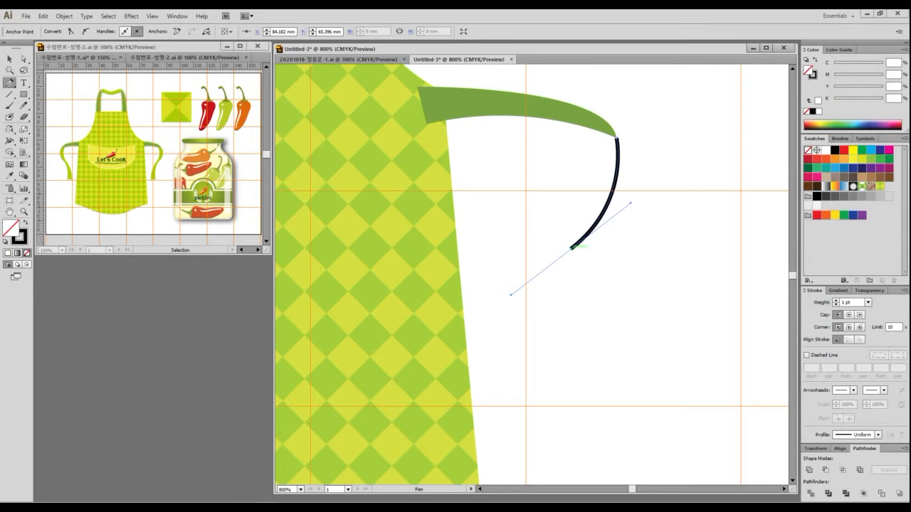
- Turn the curve's end into a corner point, continue the outer edge downward in a reverse bend, and draw a V-notched ribbon end
{"action": "left_click", "coordinate": [572, 248]}
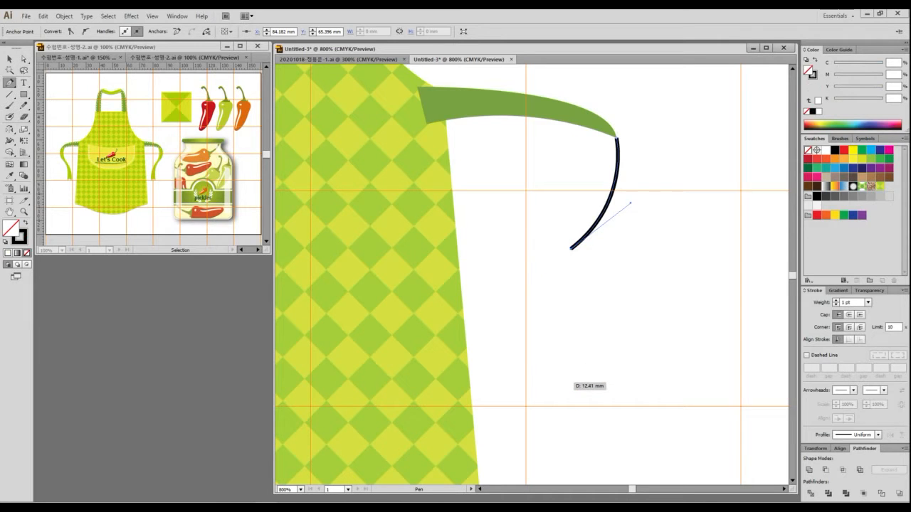
{"action": "left_click_drag", "start_coordinate": [542, 383], "coordinate": [573, 467]}
{"action": "left_click", "coordinate": [542, 383]}
{"action": "left_click_drag", "start_coordinate": [542, 382], "coordinate": [518, 382]}
{"action": "left_click", "coordinate": [512, 383]}
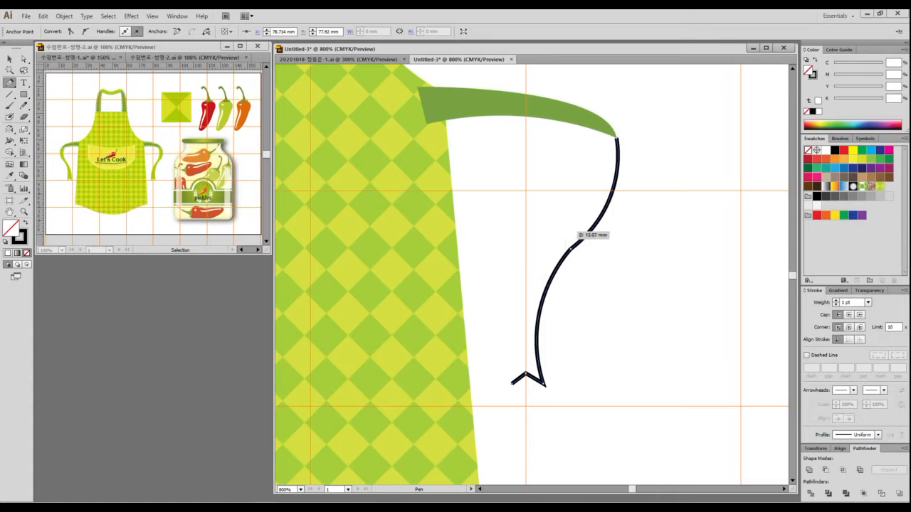
- Draw the hanging tie's inner edge back up in two curves, ending under the upper tie near its tip
{"action": "left_click_drag", "start_coordinate": [571, 240], "coordinate": [634, 206]}
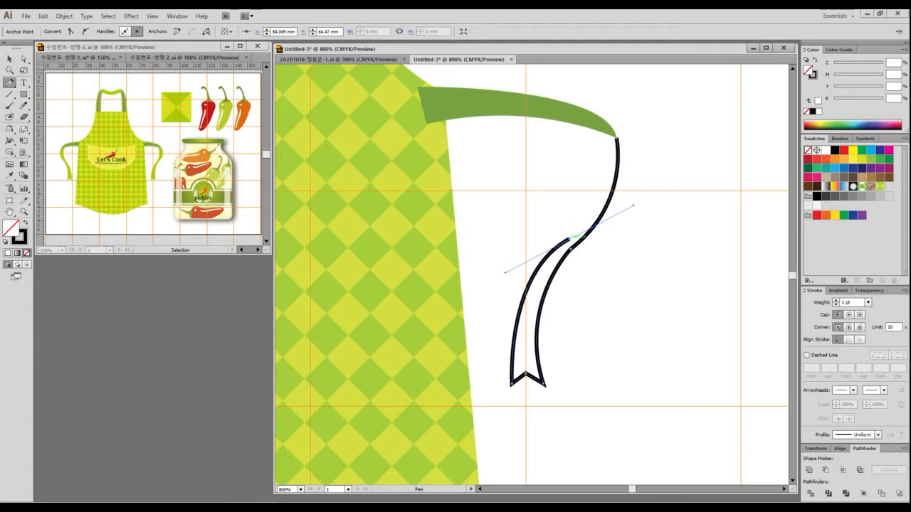
{"action": "left_click", "coordinate": [570, 241]}
{"action": "left_click_drag", "start_coordinate": [594, 127], "coordinate": [569, 318]}
{"action": "key", "text": "space"}
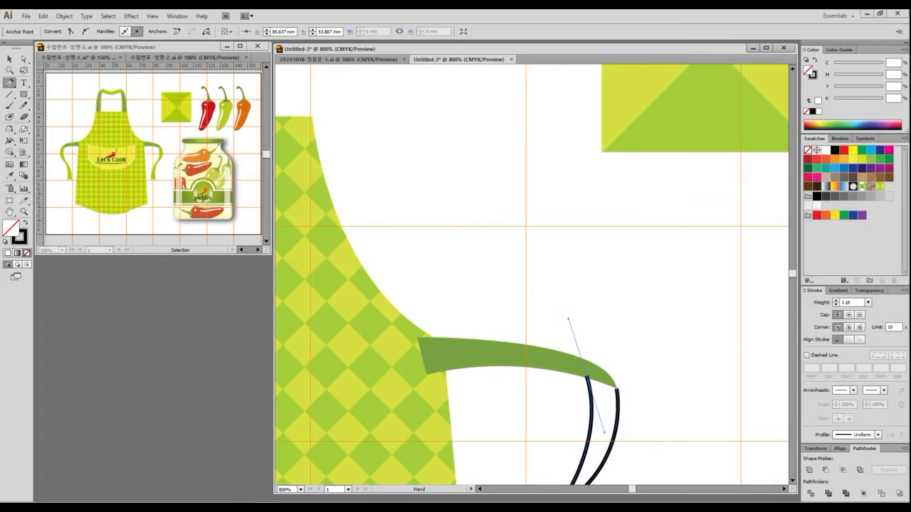
{"action": "left_click_drag", "start_coordinate": [584, 403], "coordinate": [606, 281]}
- Reshape the inner edge's upper curve to follow the outer edge, and close the path at the upper tie's tip
{"action": "key", "text": "a"}
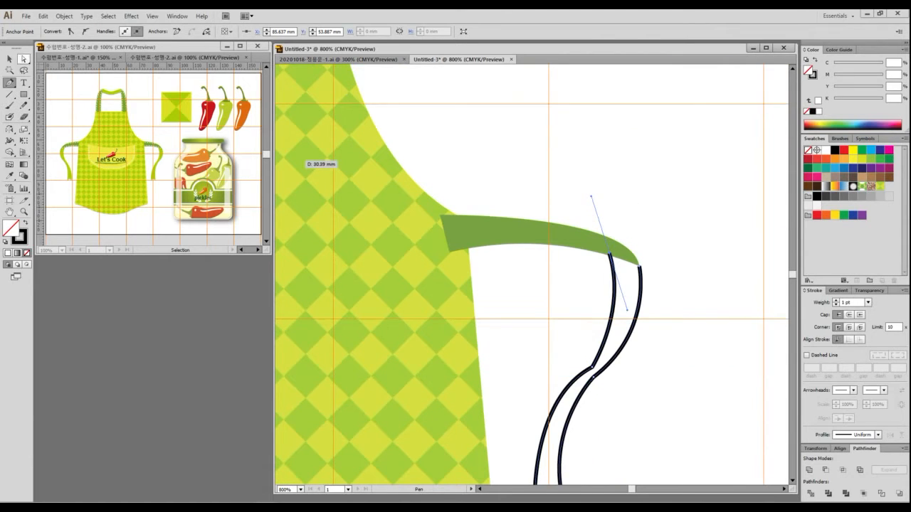
{"action": "left_click_drag", "start_coordinate": [627, 309], "coordinate": [661, 294]}
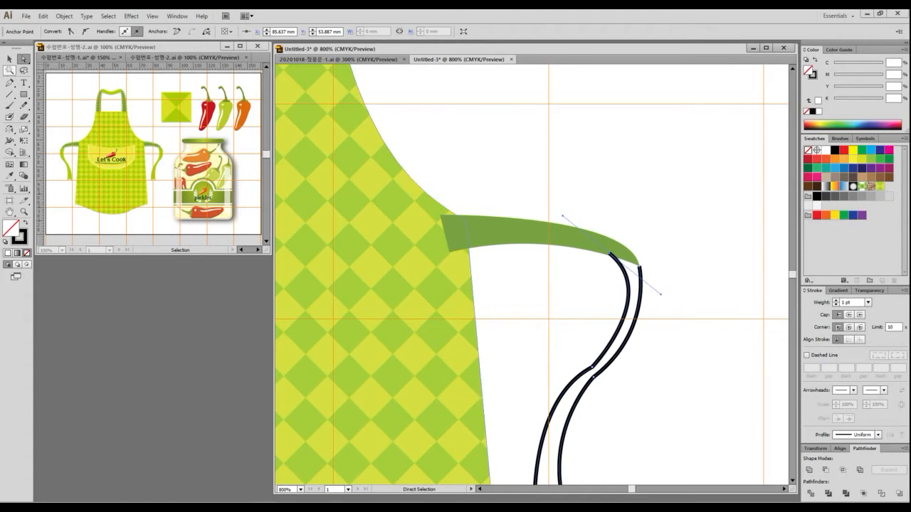
{"action": "key", "text": "p"}
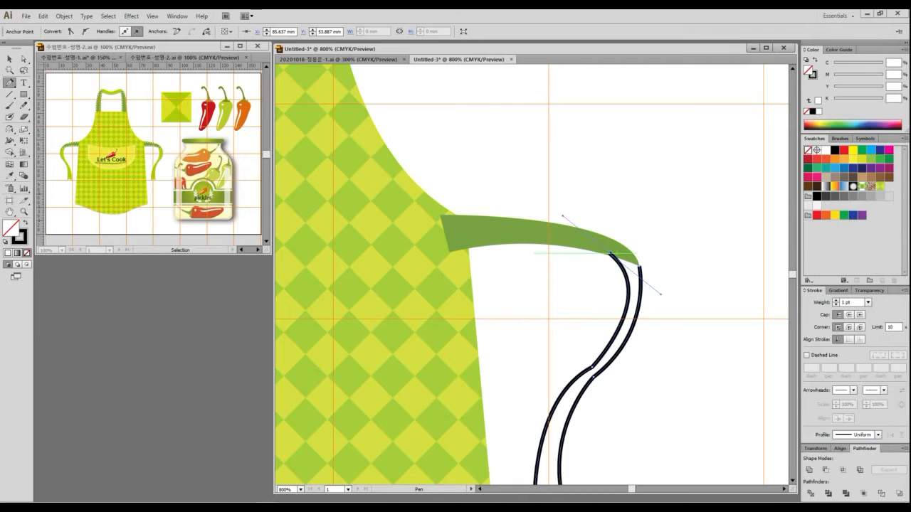
{"action": "left_click", "coordinate": [610, 253]}
{"action": "left_click", "coordinate": [640, 268]}
{"action": "key", "text": "v"}
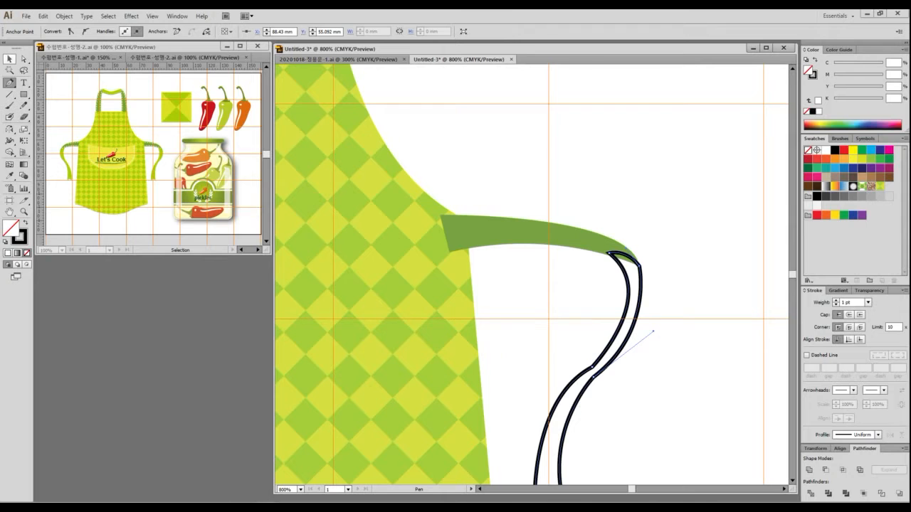
- Fill the hanging tie with the yellow sample colour, C10 M0 Y80 K0, without a stroke
{"action": "scroll", "coordinate": [381, 245], "scroll_direction": "down", "scroll_amount": 1}
{"action": "left_click_drag", "start_coordinate": [380, 245], "coordinate": [620, 216]}
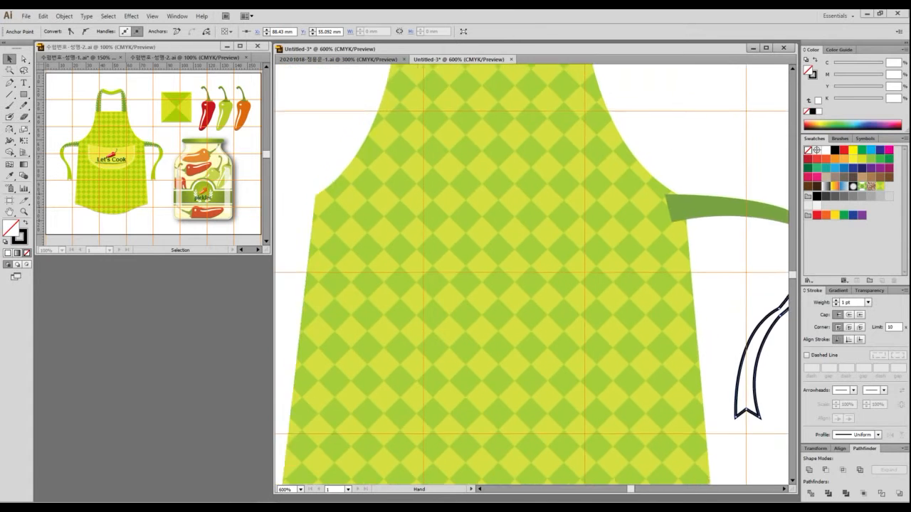
{"action": "left_click_drag", "start_coordinate": [455, 270], "coordinate": [627, 250]}
{"action": "scroll", "coordinate": [634, 278], "scroll_direction": "down", "scroll_amount": 1}
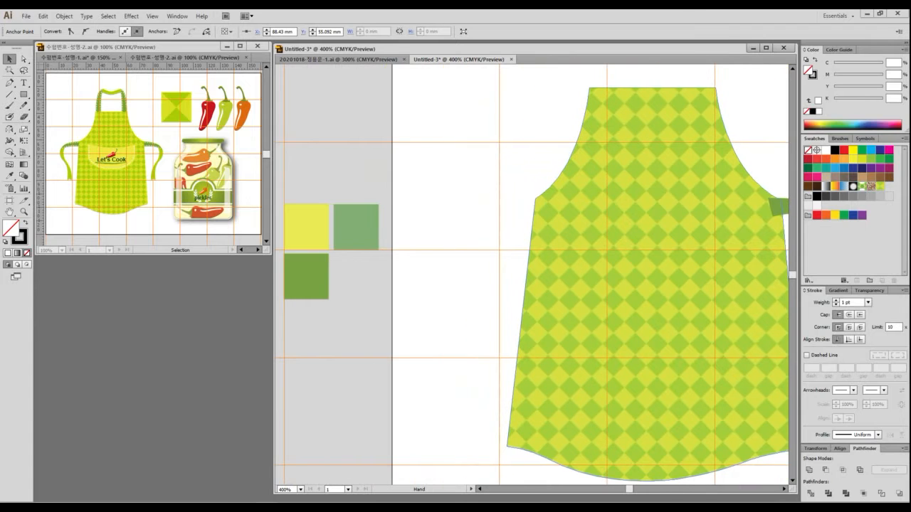
{"action": "key", "text": "i"}
{"action": "left_click", "coordinate": [306, 227]}
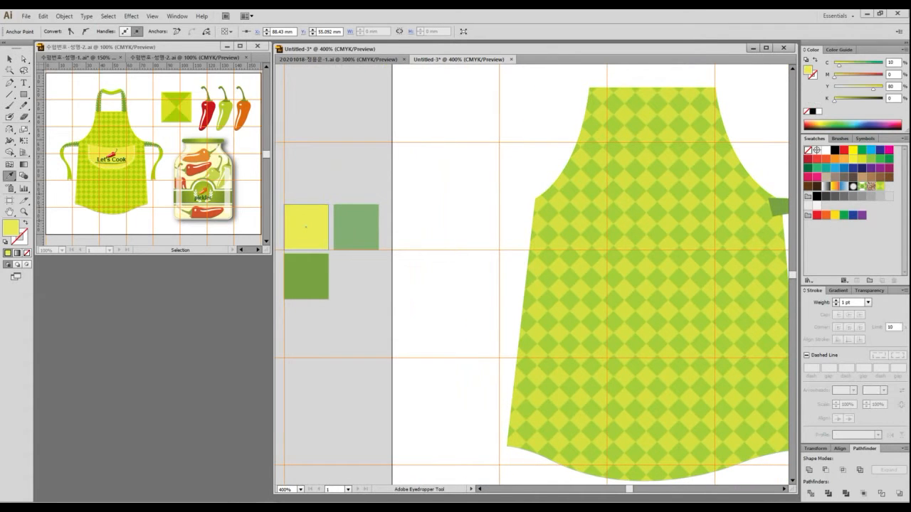
- Try the muted green sample, C40 M0 Y60 K20, as the hanging tie's fill, and return to the yellow sample
{"action": "left_click_drag", "start_coordinate": [633, 278], "coordinate": [661, 241]}
{"action": "left_click", "coordinate": [385, 190]}
{"action": "left_click_drag", "start_coordinate": [384, 190], "coordinate": [134, 180]}
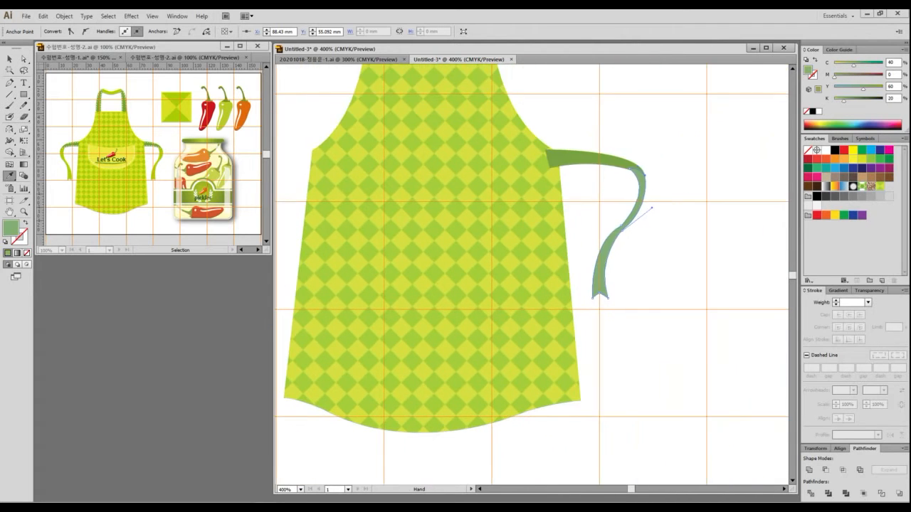
{"action": "left_click_drag", "start_coordinate": [341, 199], "coordinate": [681, 227]}
{"action": "left_click", "coordinate": [422, 207]}
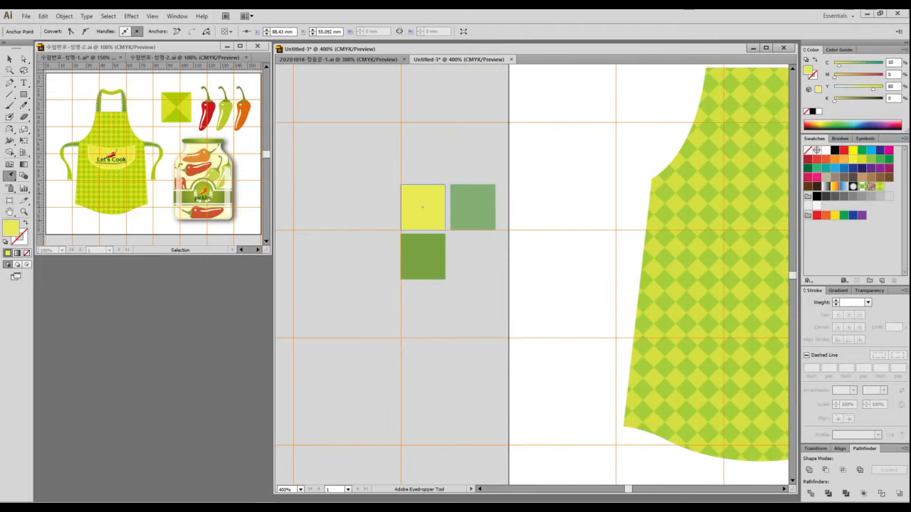
{"action": "left_click_drag", "start_coordinate": [422, 206], "coordinate": [91, 189]}
- Check the outline of the yellow hanging tie and leave it deselected
{"action": "left_click", "coordinate": [9, 58]}
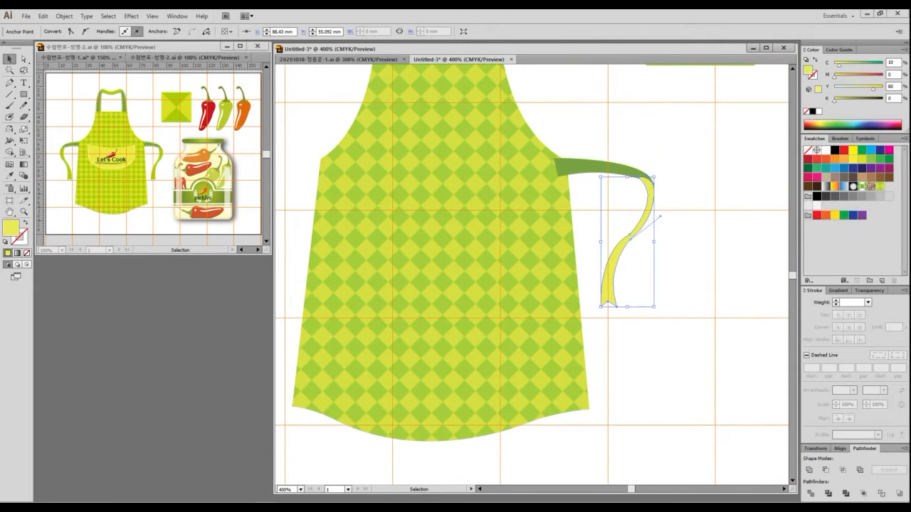
{"action": "key", "text": "ctrl+shift+a"}
{"action": "left_click", "coordinate": [650, 191]}
{"action": "key", "text": "a"}
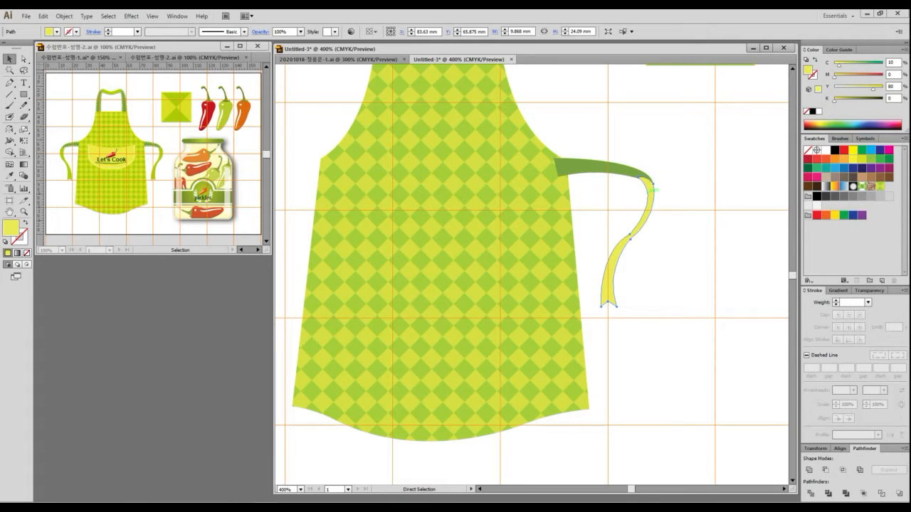
{"action": "key", "text": "v"}
{"action": "key", "text": "ctrl+shift+a"}
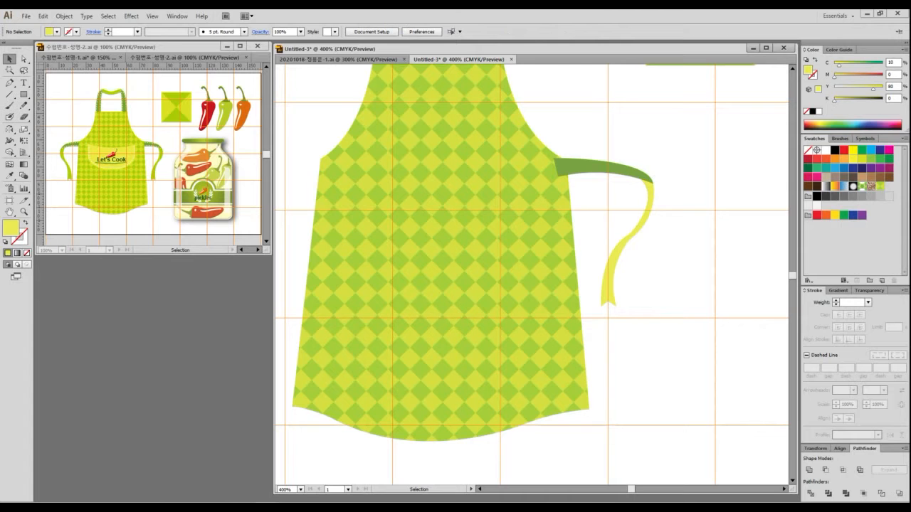
- Set the yellow of the muted green colour sample beside the artboard to 100, and leave nothing selected
{"action": "scroll", "coordinate": [562, 250], "scroll_direction": "down", "scroll_amount": 1}
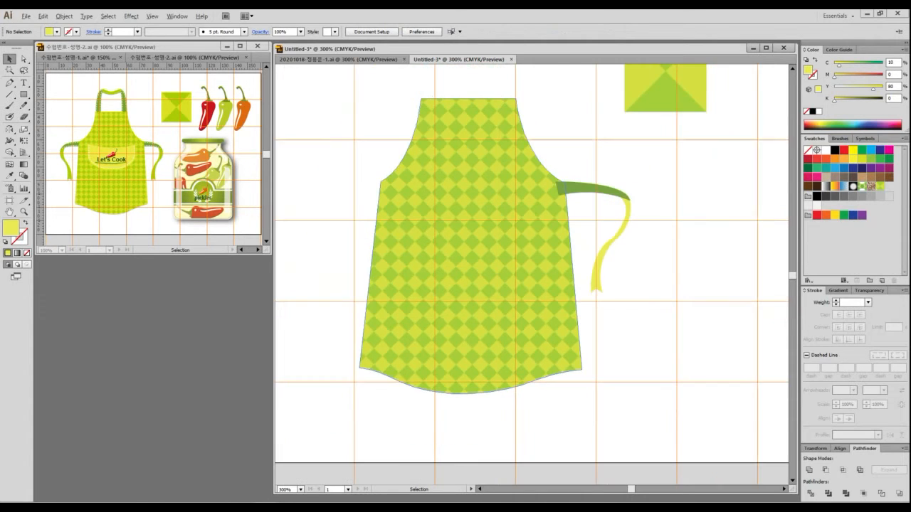
{"action": "left_click_drag", "start_coordinate": [562, 250], "coordinate": [717, 301]}
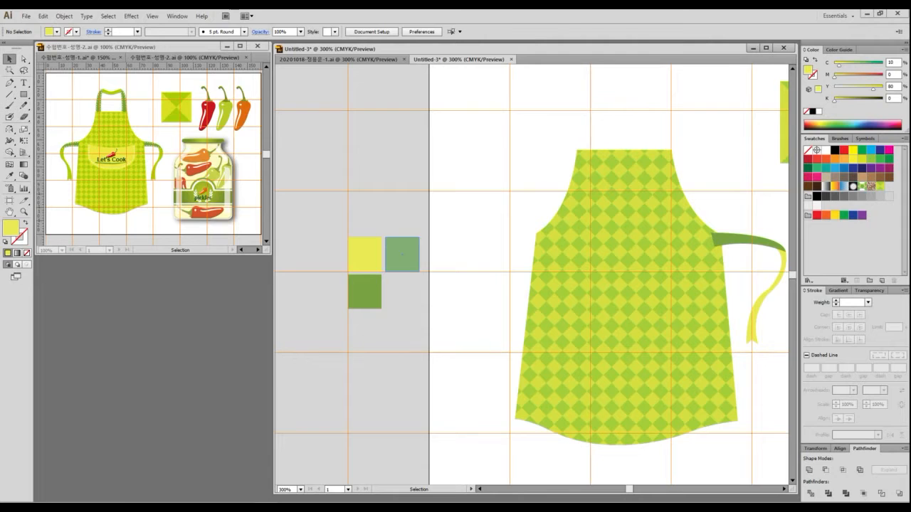
{"action": "left_click", "coordinate": [402, 254]}
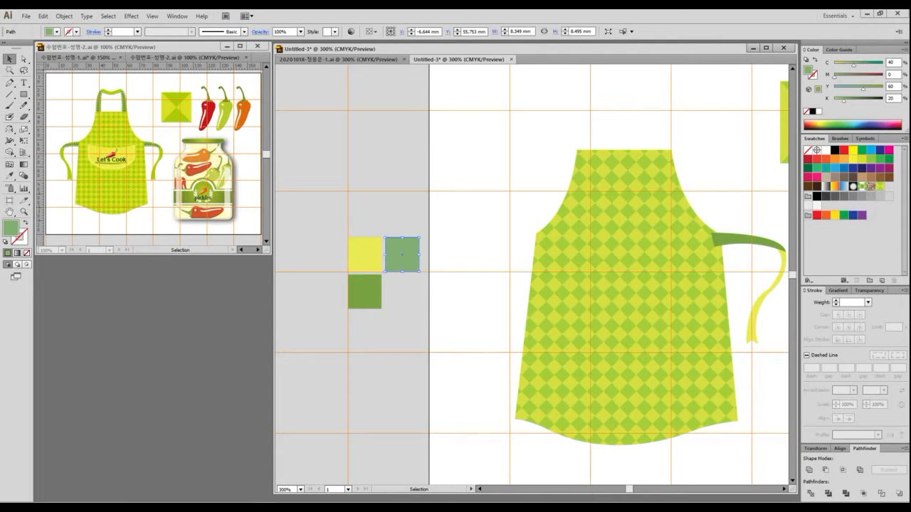
{"action": "left_click", "coordinate": [890, 87]}
{"action": "key", "text": "Return"}
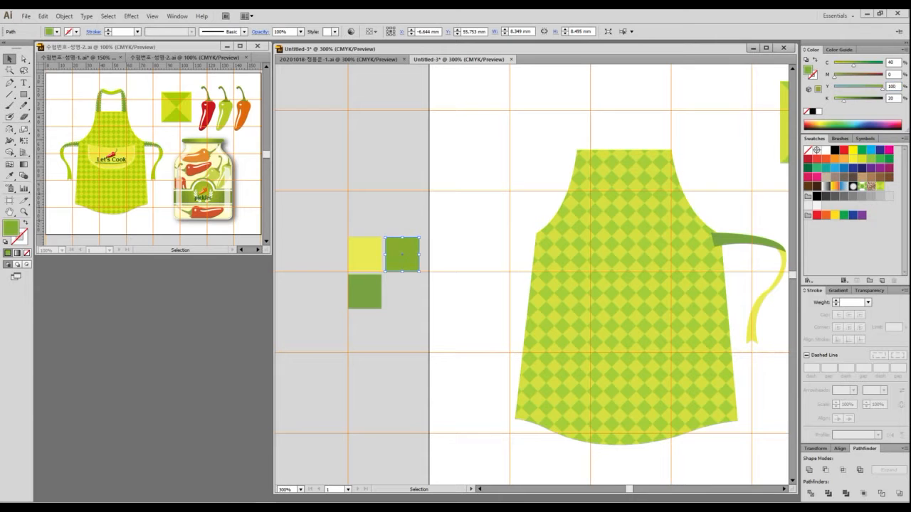
{"action": "left_click", "coordinate": [626, 298]}
{"action": "key", "text": "ctrl+shift+a"}
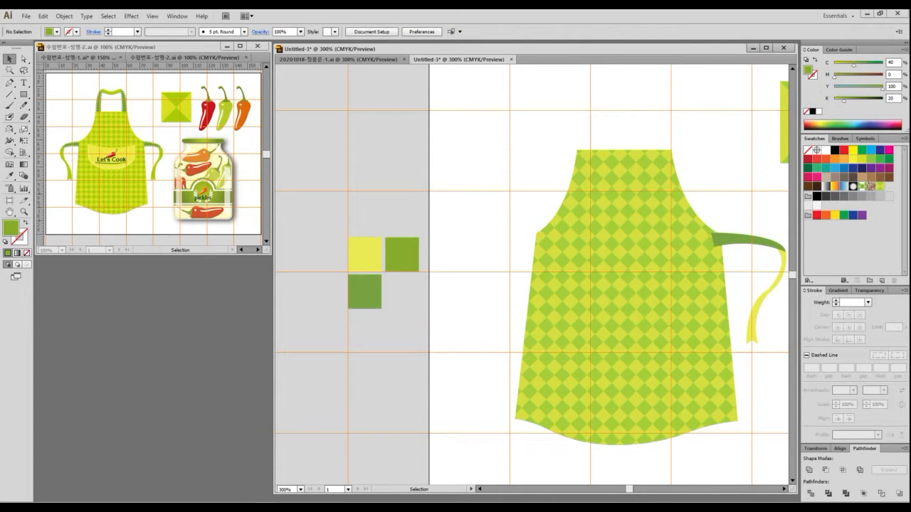
- Set the black of the same green colour sample to 0, and leave it deselected
{"action": "key", "text": "space"}
{"action": "left_click_drag", "start_coordinate": [626, 298], "coordinate": [587, 277]}
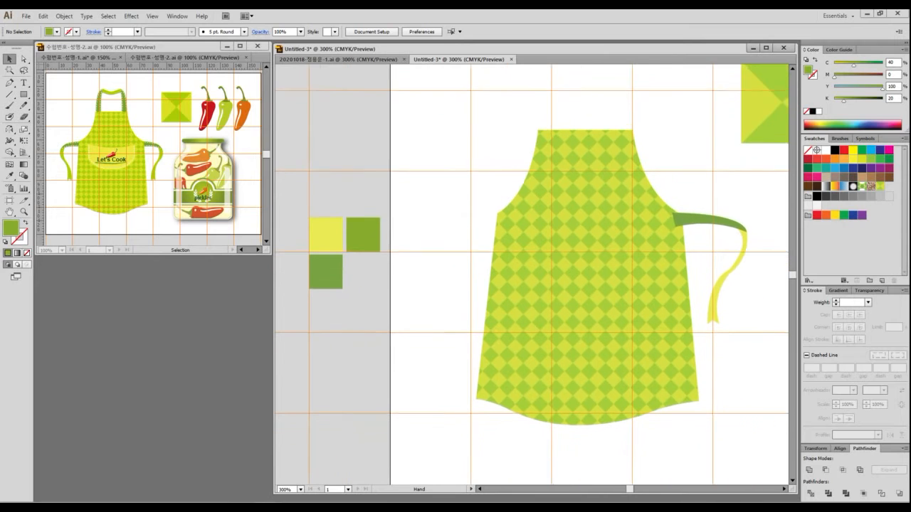
{"action": "left_click", "coordinate": [362, 234]}
{"action": "left_click", "coordinate": [362, 234]}
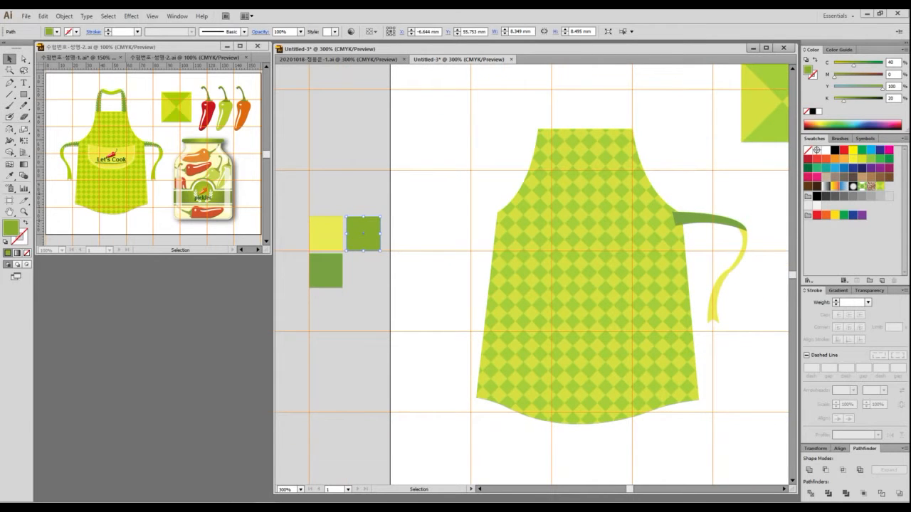
{"action": "double_click", "coordinate": [891, 98]}
{"action": "type", "text": "0"}
{"action": "key", "text": "Return"}
{"action": "key", "text": "ctrl+shift+a"}
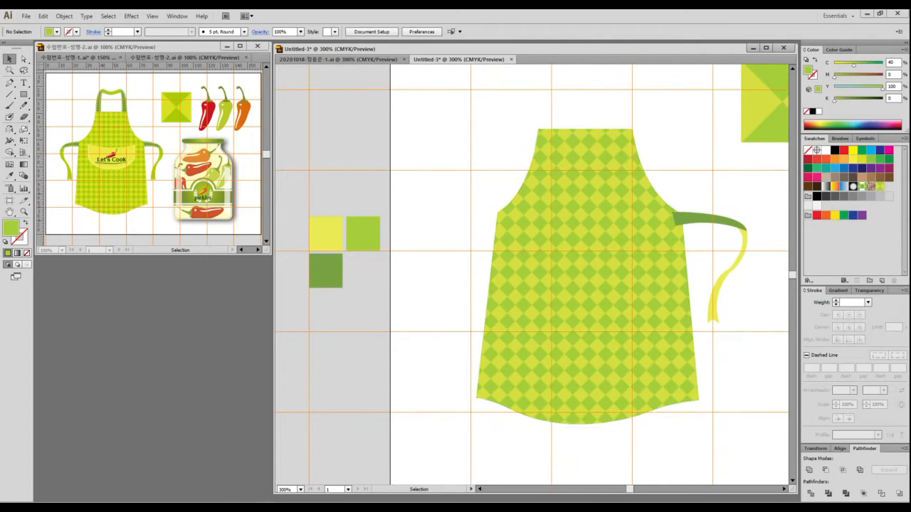
- Fill the hanging tie with the light green sample colour, C40 M0 Y100 K0, and deselect it
{"action": "left_click", "coordinate": [733, 224]}
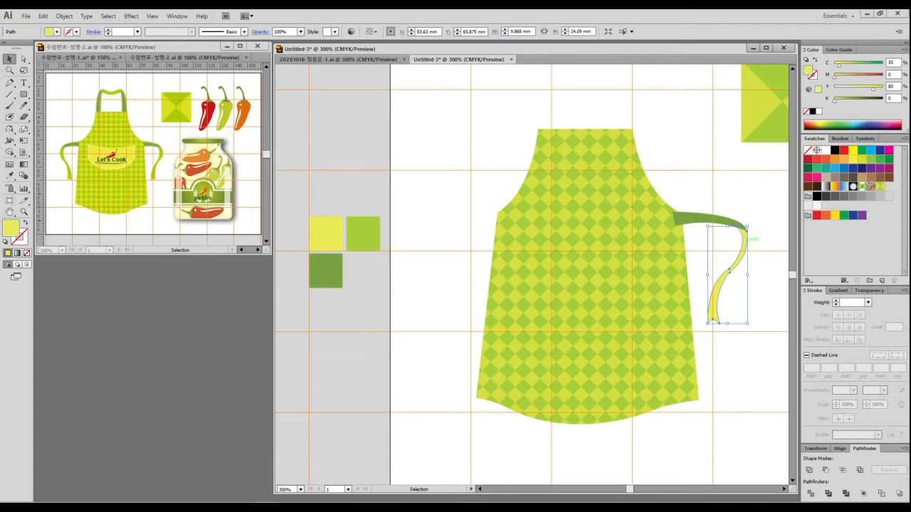
{"action": "key", "text": "i"}
{"action": "left_click", "coordinate": [363, 233]}
{"action": "key", "text": "v"}
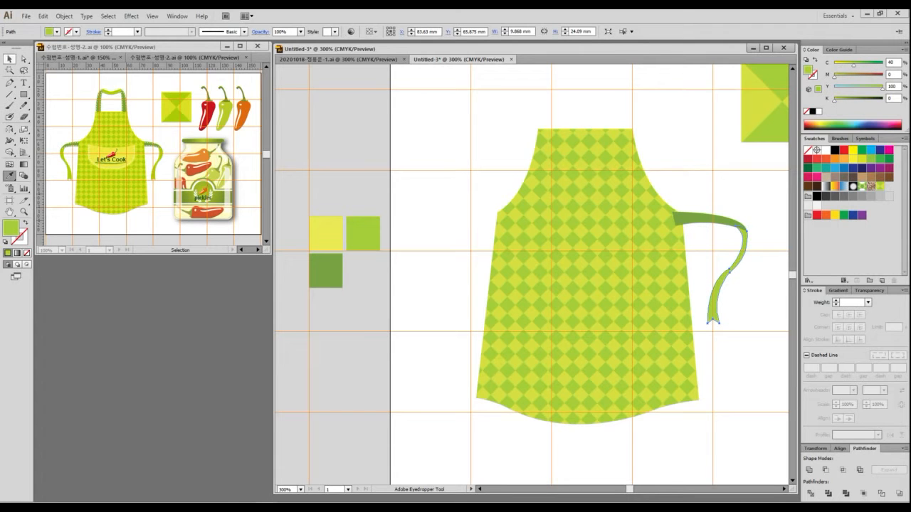
{"action": "key", "text": "ctrl+shift+a"}
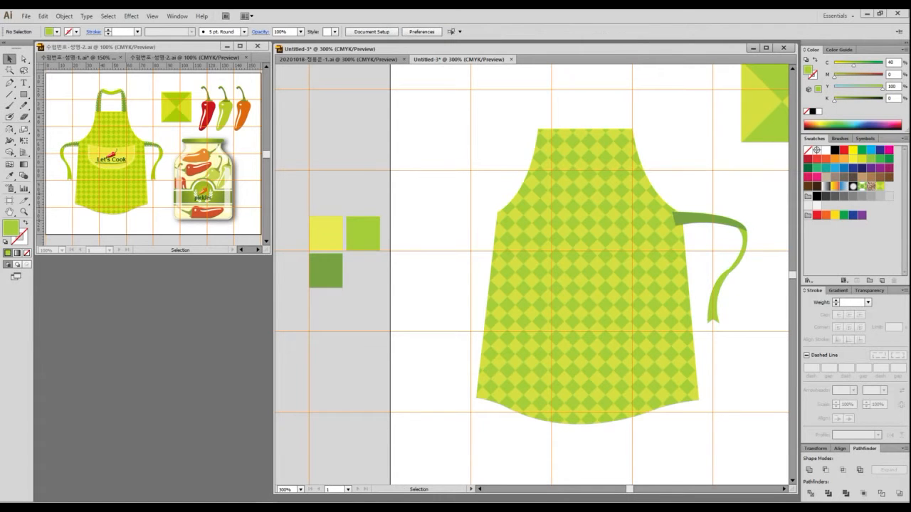
{"action": "scroll", "coordinate": [747, 251], "scroll_direction": "up", "scroll_amount": 3}
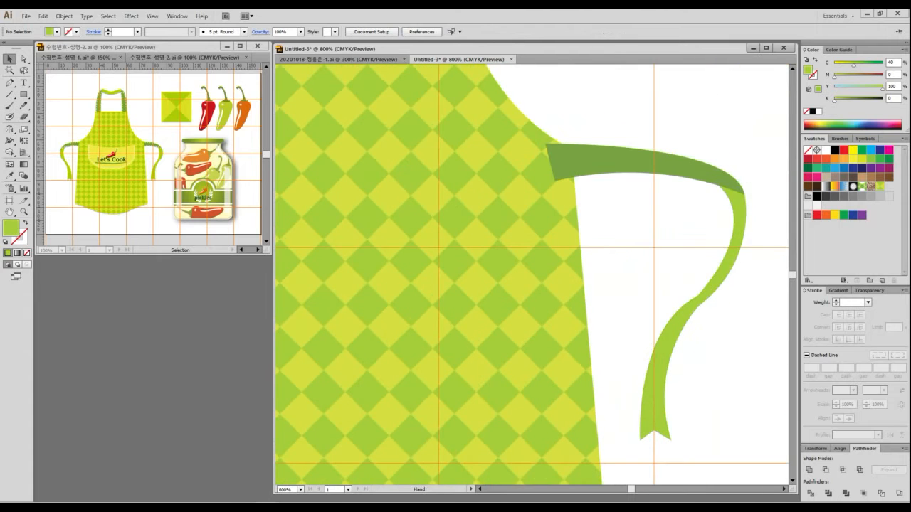
{"action": "left_click_drag", "start_coordinate": [747, 251], "coordinate": [653, 294]}
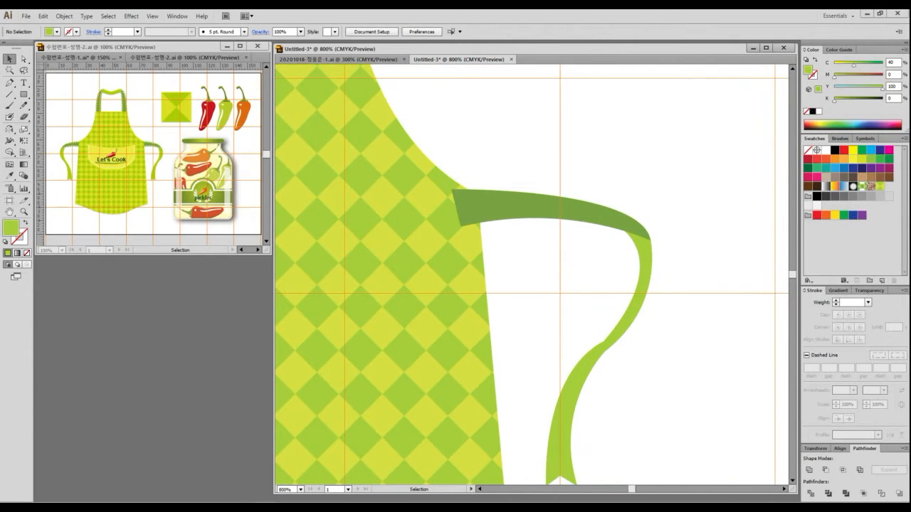
{"action": "key", "text": "a"}
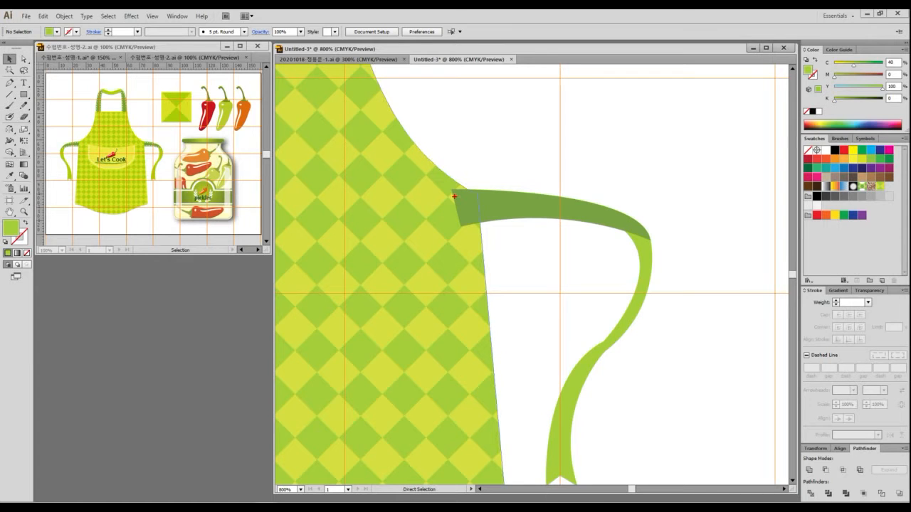
{"action": "left_click_drag", "start_coordinate": [454, 196], "coordinate": [619, 213]}
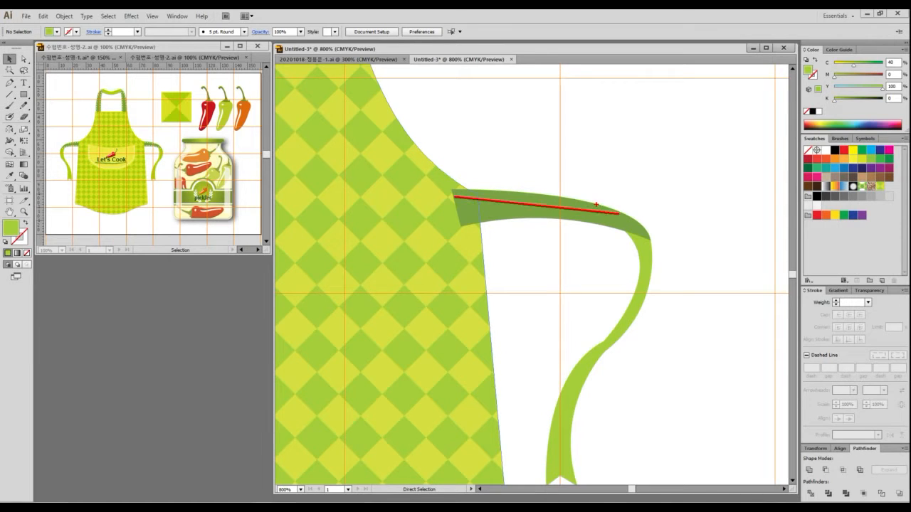
{"action": "key", "text": "Escape"}
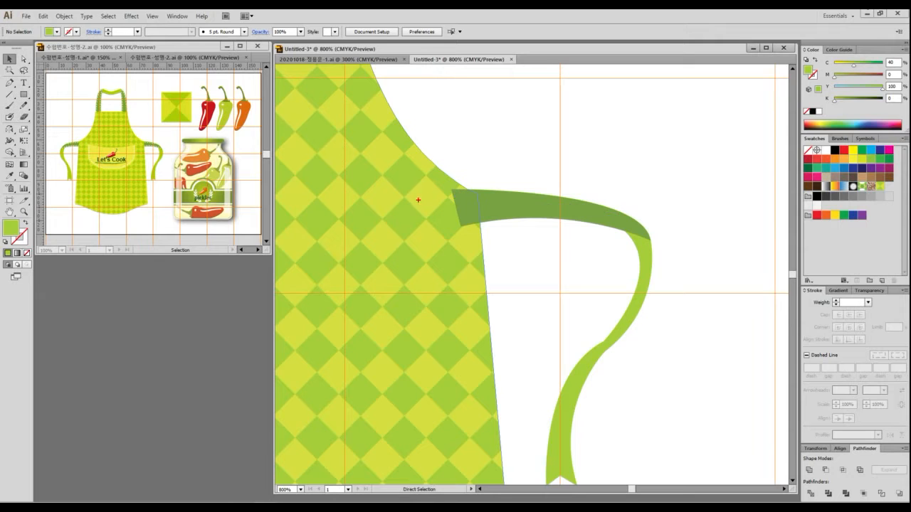
{"action": "mouse_move", "coordinate": [455, 194]}
{"action": "left_mouse_down"}
{"action": "mouse_move", "coordinate": [633, 227]}
{"action": "mouse_move", "coordinate": [473, 217]}
{"action": "left_mouse_up"}
{"action": "key", "text": "Escape"}
{"action": "scroll", "coordinate": [566, 218], "scroll_direction": "up", "scroll_amount": 2}
{"action": "scroll", "coordinate": [564, 218], "scroll_direction": "down", "scroll_amount": 3}
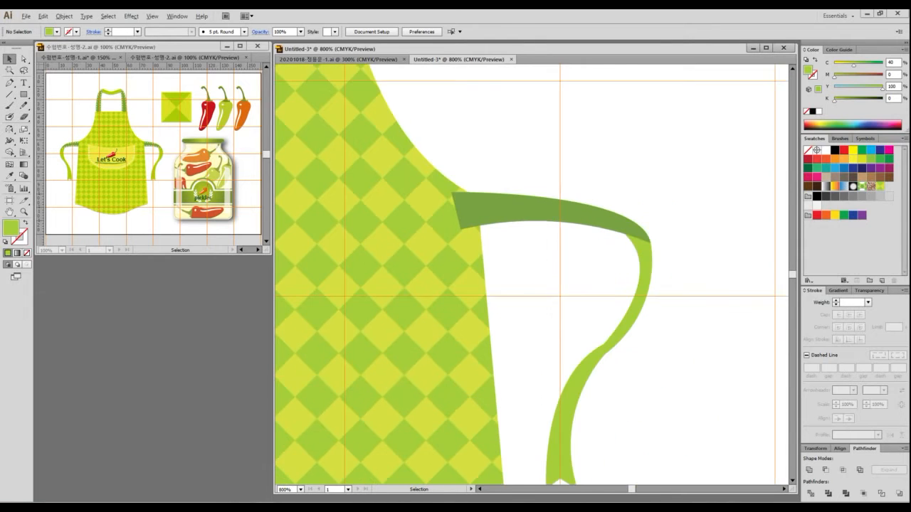
- Draw a curved stitch line along the upper tie's top edge with the Pen tool, using a white stroke and no fill
{"action": "key", "text": "p"}
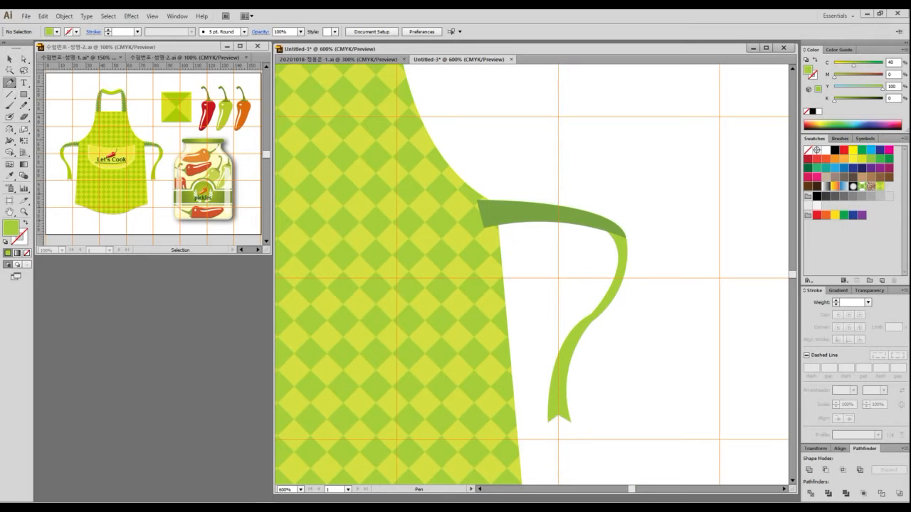
{"action": "left_click", "coordinate": [478, 205]}
{"action": "left_click_drag", "start_coordinate": [625, 225], "coordinate": [691, 244]}
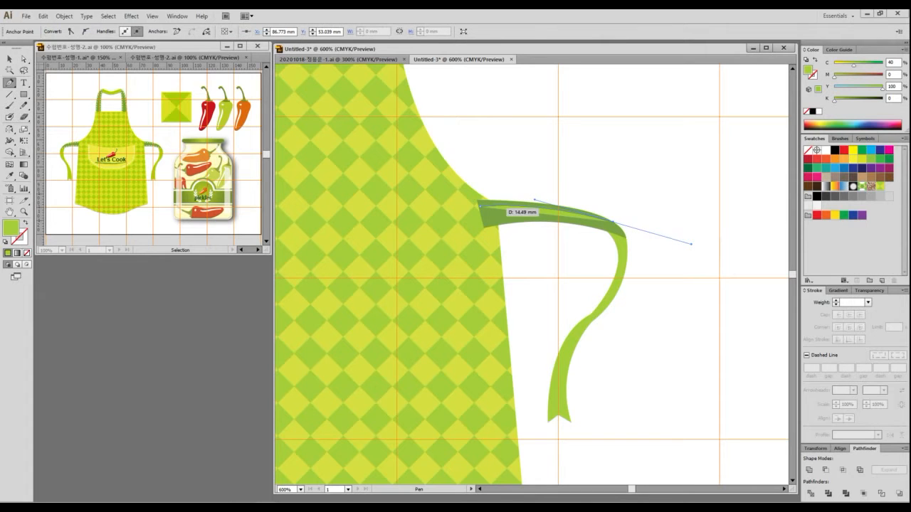
{"action": "left_click", "coordinate": [7, 249]}
{"action": "left_click", "coordinate": [26, 223]}
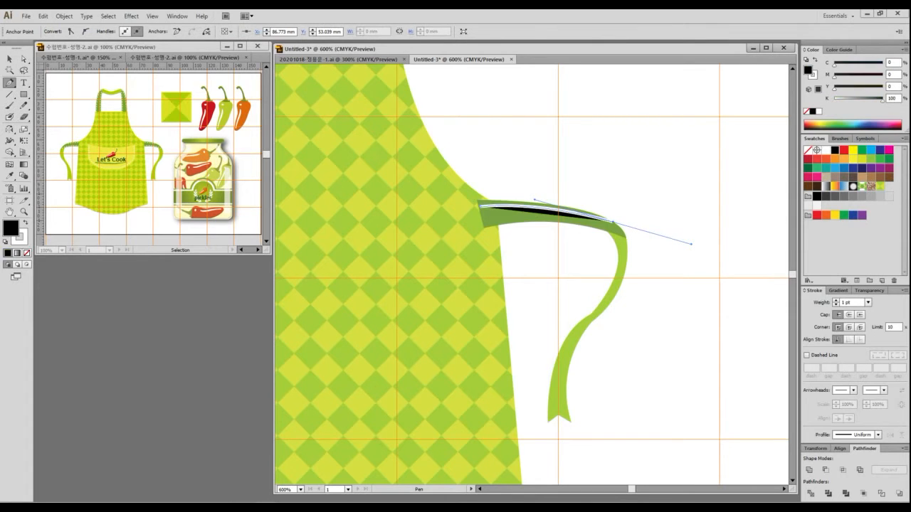
{"action": "left_click", "coordinate": [26, 253]}
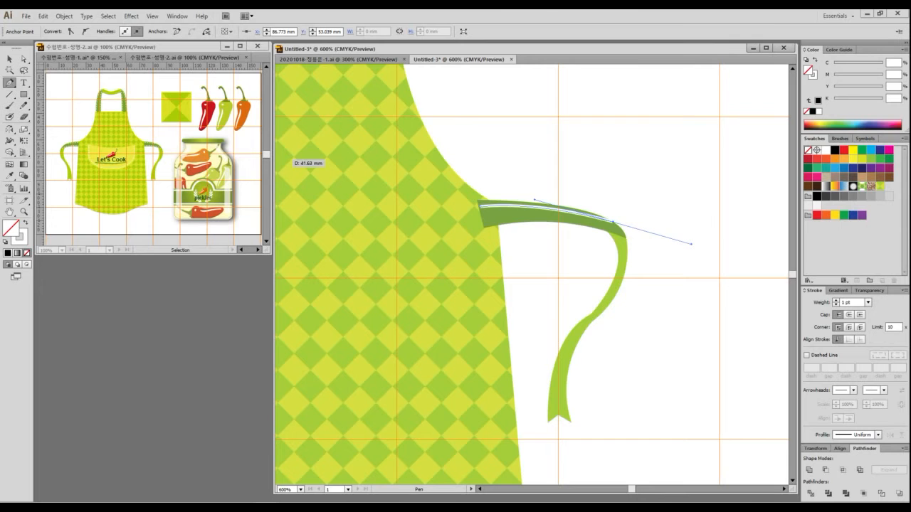
- Check the stroke colour and weight specified for the tie's stitching on the exam sheet, and return to the drawing
{"action": "key", "text": "alt+Tab"}
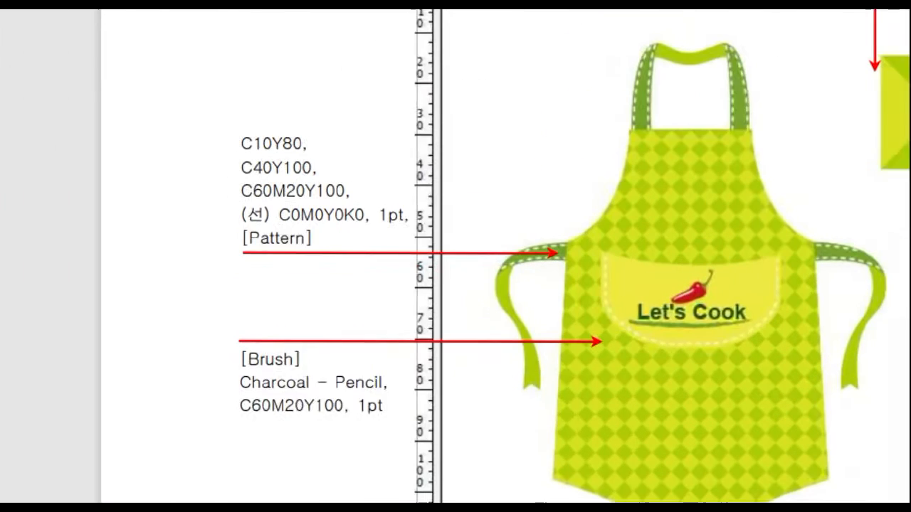
{"action": "mouse_move", "coordinate": [270, 229]}
{"action": "left_mouse_down"}
{"action": "mouse_move", "coordinate": [427, 222]}
{"action": "mouse_move", "coordinate": [390, 190]}
{"action": "mouse_move", "coordinate": [413, 226]}
{"action": "left_mouse_up"}
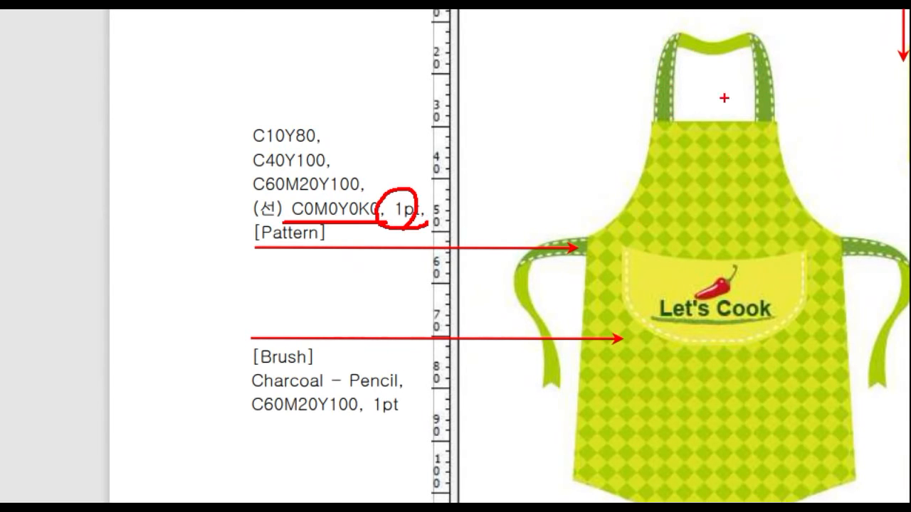
{"action": "key", "text": "Escape"}
{"action": "key", "text": "alt+Tab"}
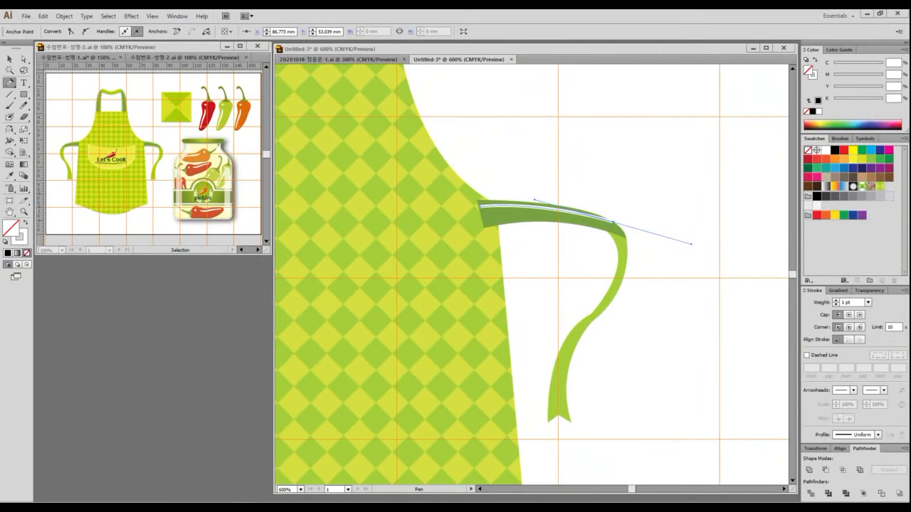
- Turn the white stitch line into a dashed line with a 2 pt dash
{"action": "left_click", "coordinate": [806, 355]}
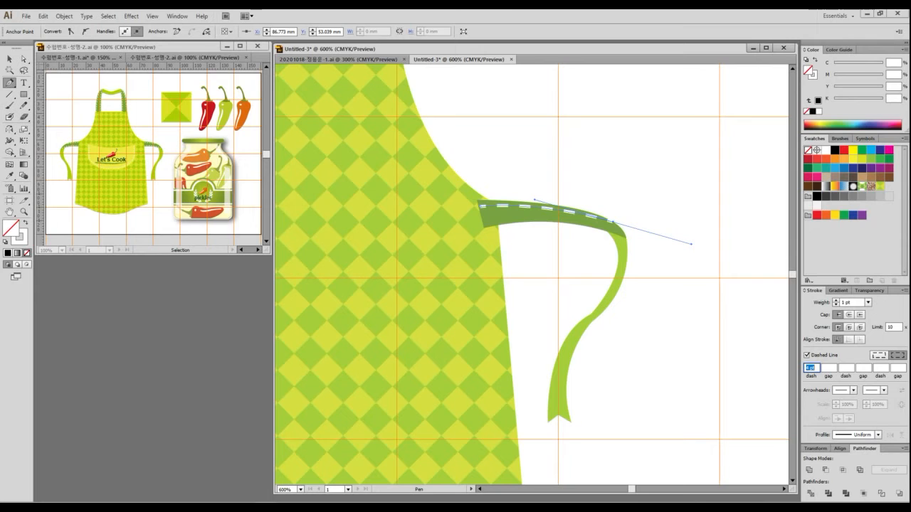
{"action": "type", "text": "2"}
{"action": "left_click", "coordinate": [830, 368]}
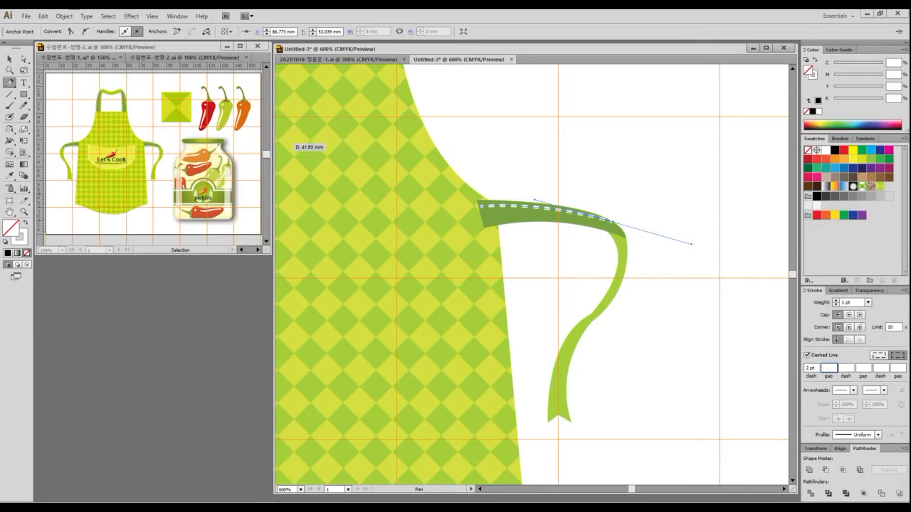
- Pull the stitch line's outer end back along the tie and adjust its curve to follow the tie's top edge
{"action": "key", "text": "a"}
{"action": "mouse_move", "coordinate": [614, 222]}
{"action": "left_mouse_down"}
{"action": "mouse_move", "coordinate": [626, 219]}
{"action": "mouse_move", "coordinate": [593, 214]}
{"action": "left_mouse_up"}
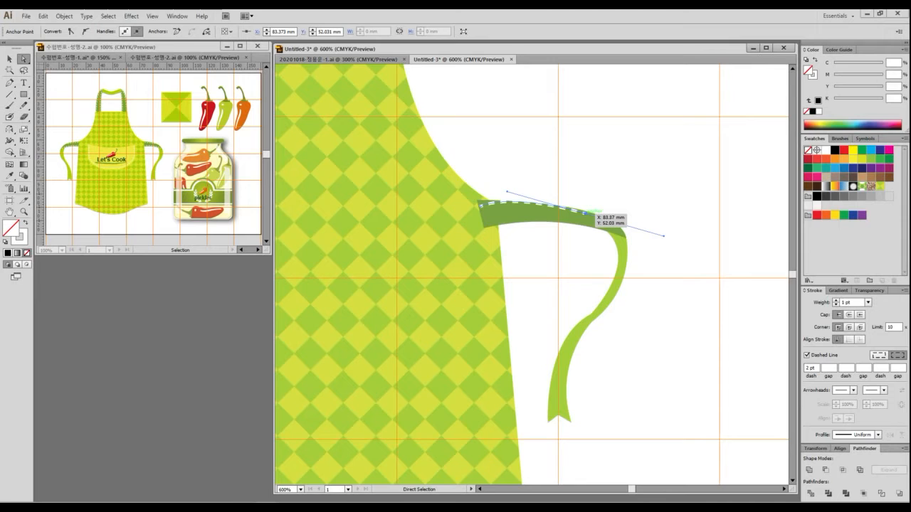
{"action": "left_click_drag", "start_coordinate": [664, 235], "coordinate": [674, 227]}
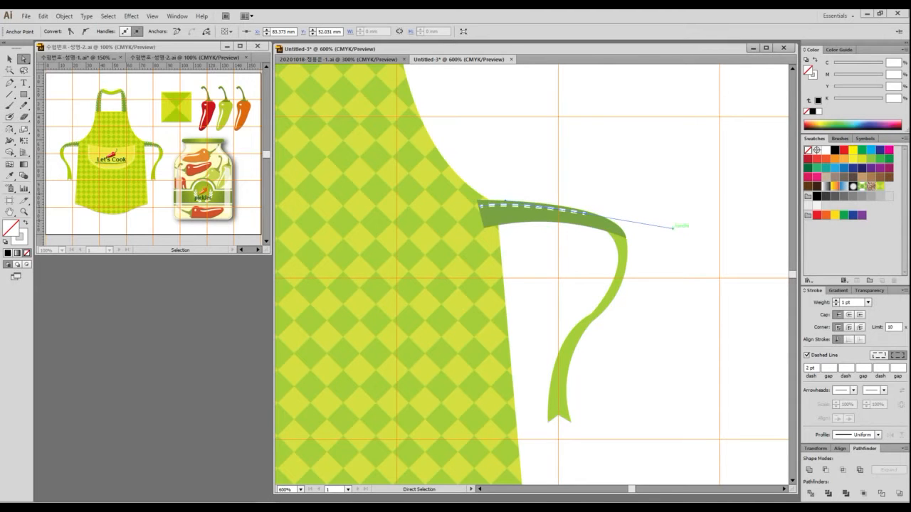
- Duplicate the dashed stitch line and place the copy along the upper tie's lower edge
{"action": "key", "text": "v"}
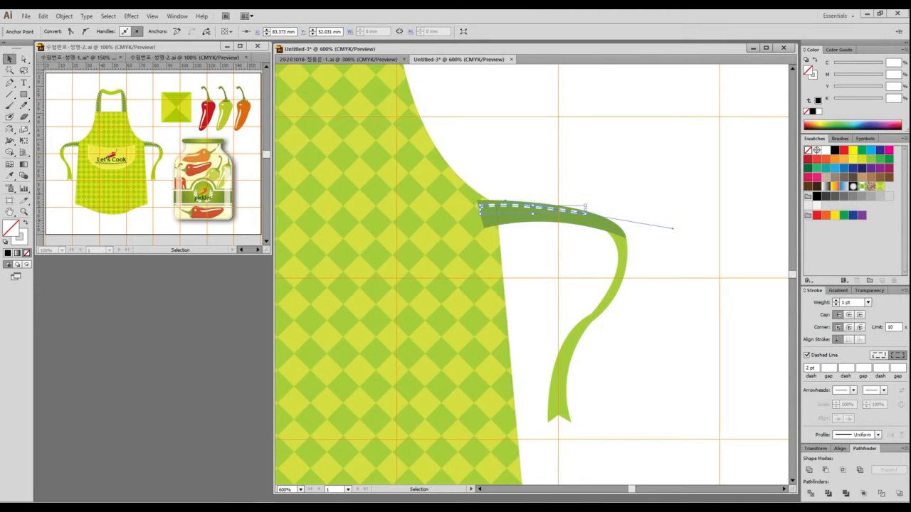
{"action": "left_click_drag", "start_coordinate": [564, 210], "coordinate": [568, 220]}
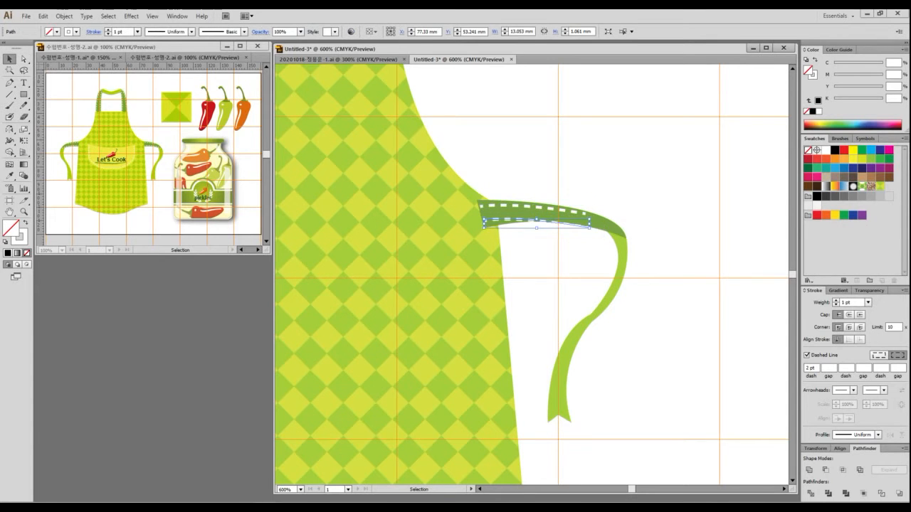
{"action": "left_click", "coordinate": [502, 263]}
{"action": "left_click_drag", "start_coordinate": [524, 252], "coordinate": [526, 246]}
{"action": "key", "text": "Escape"}
- Extend the lower stitch line's outer end to the tie's tip, curve it along the tie's lower edge, and deselect it
{"action": "left_click", "coordinate": [23, 59]}
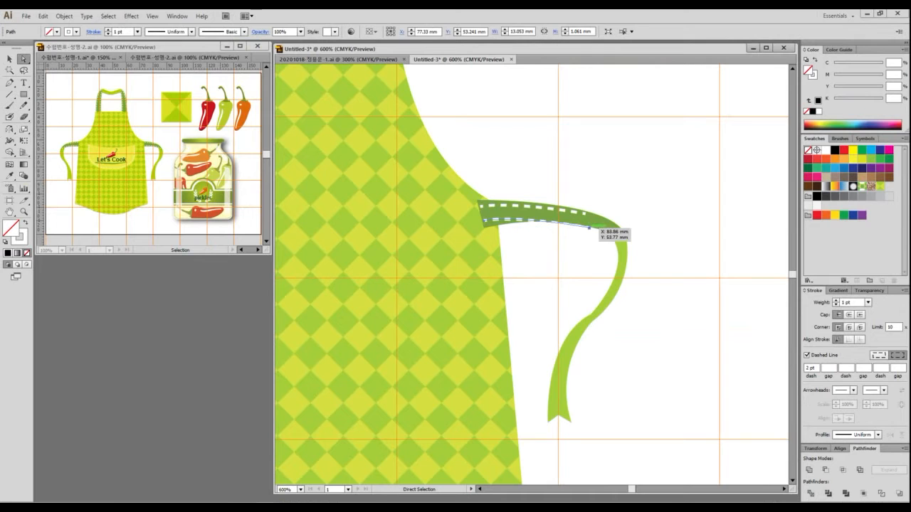
{"action": "left_click_drag", "start_coordinate": [589, 228], "coordinate": [623, 232]}
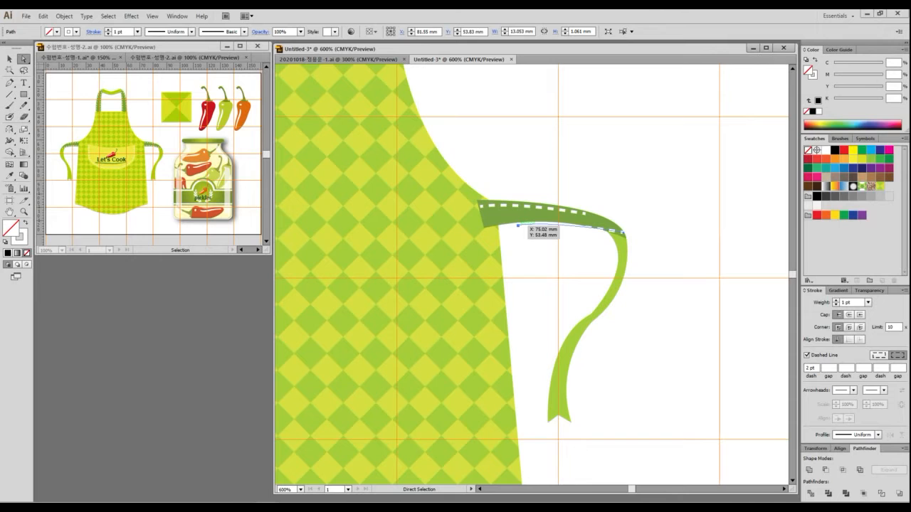
{"action": "mouse_move", "coordinate": [517, 226]}
{"action": "left_mouse_down"}
{"action": "mouse_move", "coordinate": [519, 215]}
{"action": "mouse_move", "coordinate": [536, 217]}
{"action": "mouse_move", "coordinate": [523, 218]}
{"action": "left_mouse_up"}
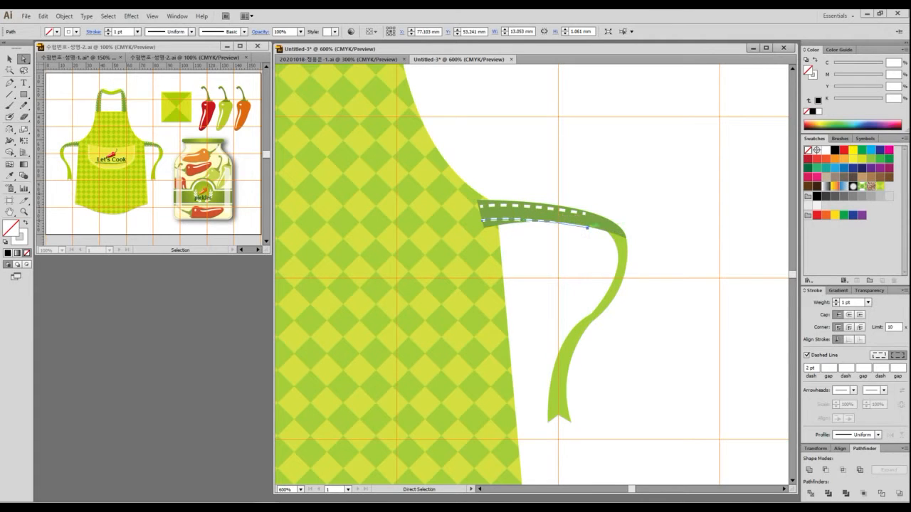
{"action": "left_click", "coordinate": [588, 228]}
{"action": "left_click_drag", "start_coordinate": [588, 228], "coordinate": [623, 232]}
{"action": "left_click_drag", "start_coordinate": [711, 247], "coordinate": [744, 282]}
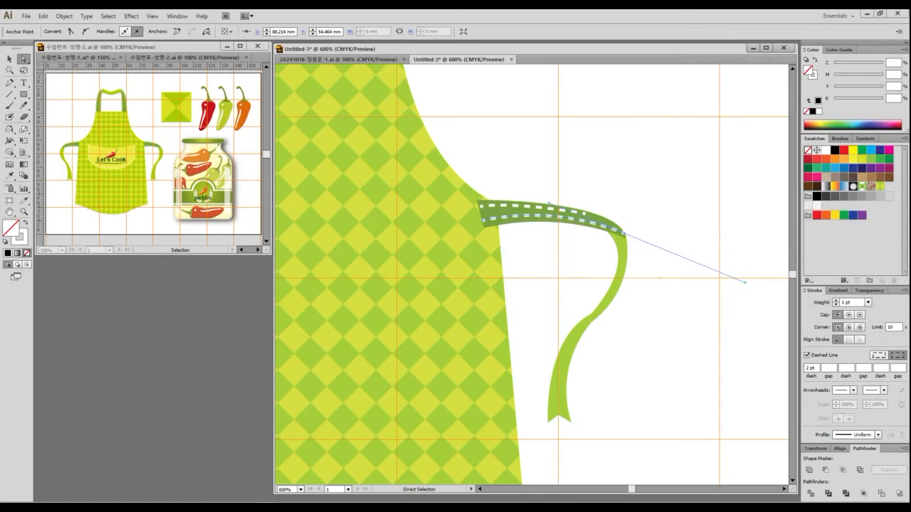
{"action": "key", "text": "ctrl+shift+a"}
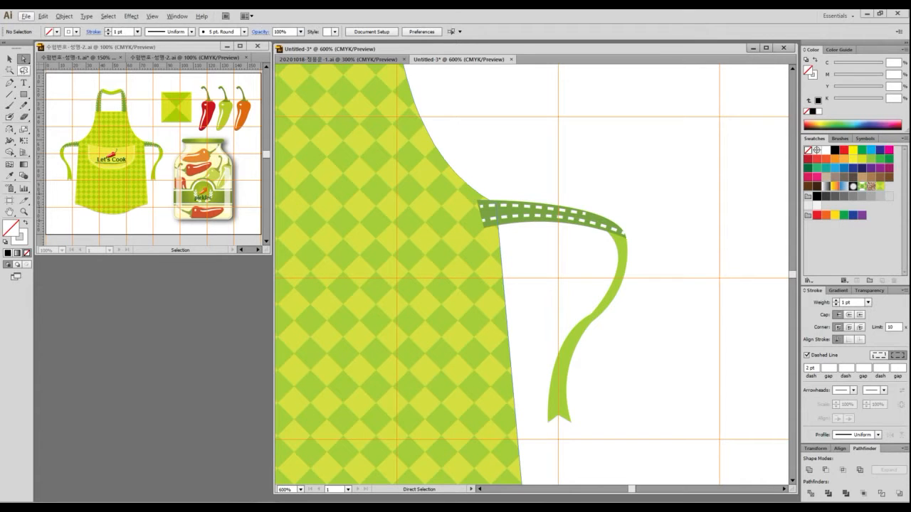
- Group all pieces of the right waist tie together with its two dashed stitch lines
{"action": "key", "text": "v"}
{"action": "left_click", "coordinate": [534, 212], "text": "ctrl"}
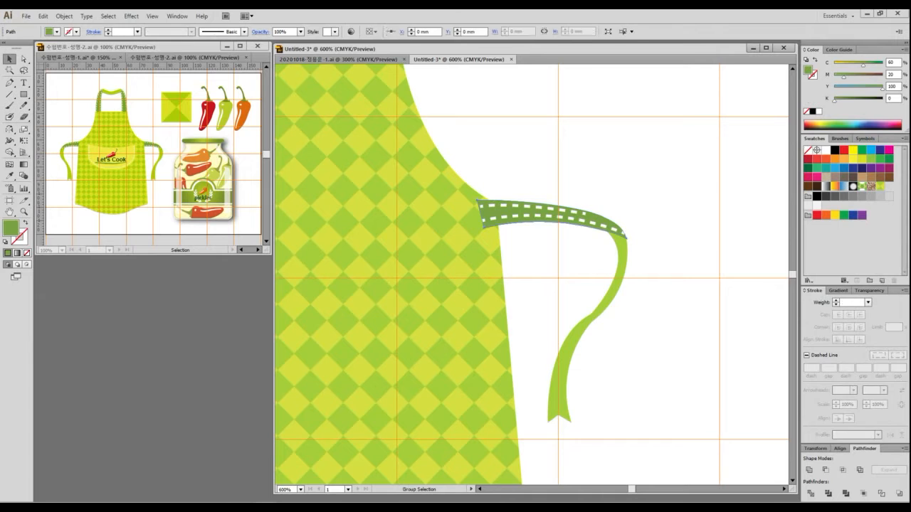
{"action": "key", "text": "ctrl+shift+a"}
{"action": "left_click_drag", "start_coordinate": [657, 309], "coordinate": [539, 170]}
{"action": "left_click_drag", "start_coordinate": [663, 308], "coordinate": [539, 156]}
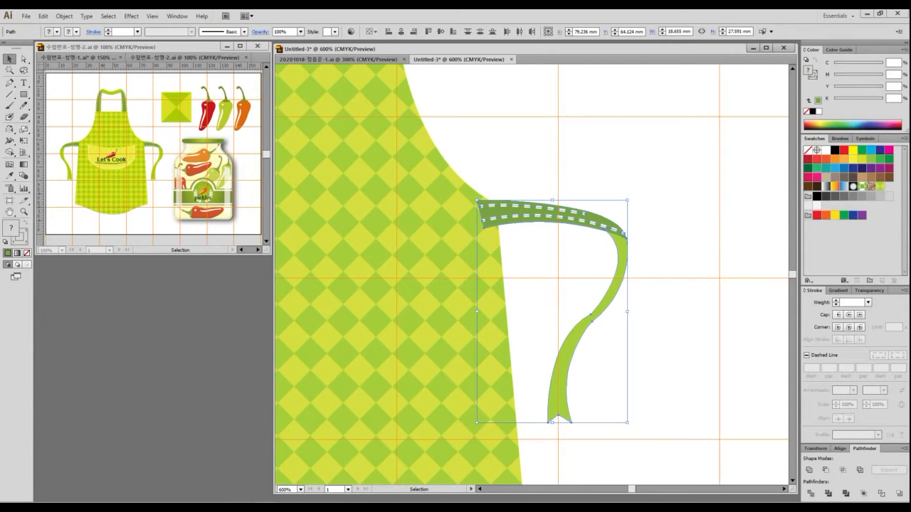
{"action": "key", "text": "ctrl+g"}
{"action": "key", "text": "v"}
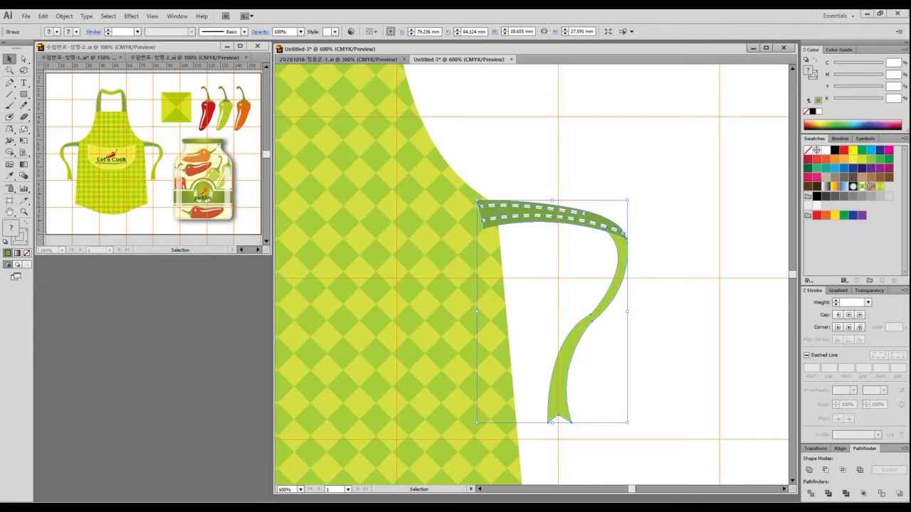
- Send the grouped waist tie behind the apron body and deselect it
{"action": "key", "text": "a"}
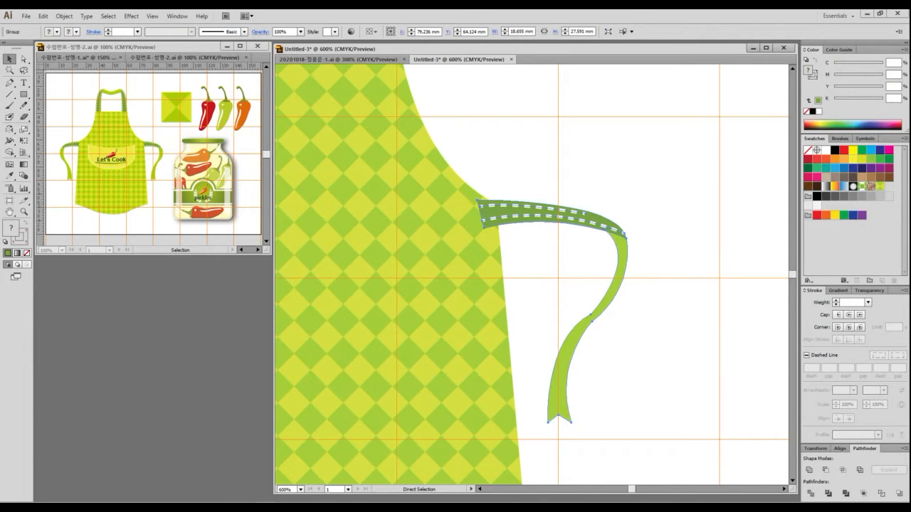
{"action": "key", "text": "v"}
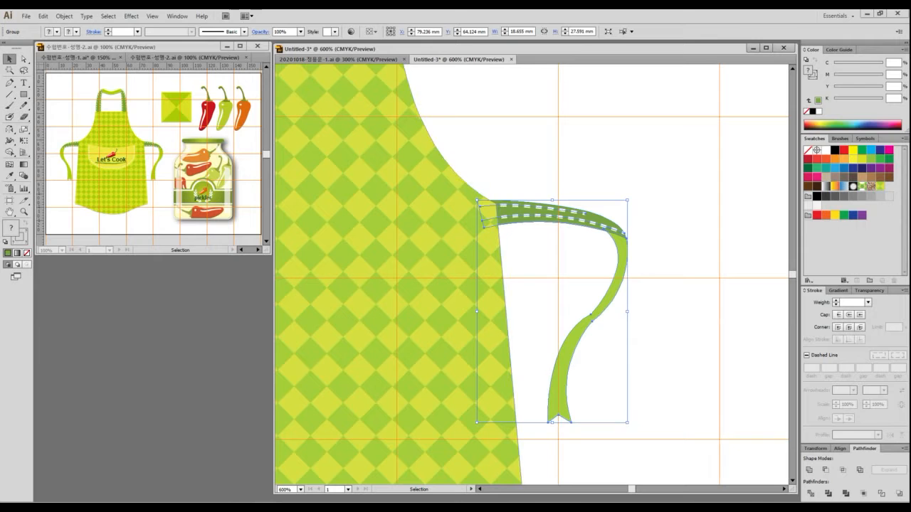
{"action": "key", "text": "ctrl+minus"}
{"action": "key", "text": "ctrl+minus"}
{"action": "key", "text": "ctrl+minus"}
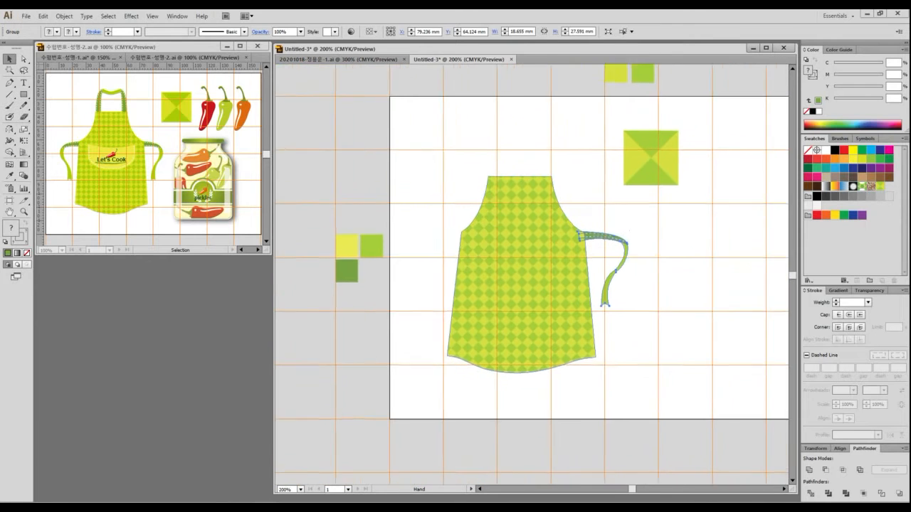
{"action": "key", "text": "ctrl+shift+a"}
- Reflect a copy of the waist tie group across a vertical axis through the apron's centre, then deselect it
{"action": "left_click", "coordinate": [626, 240]}
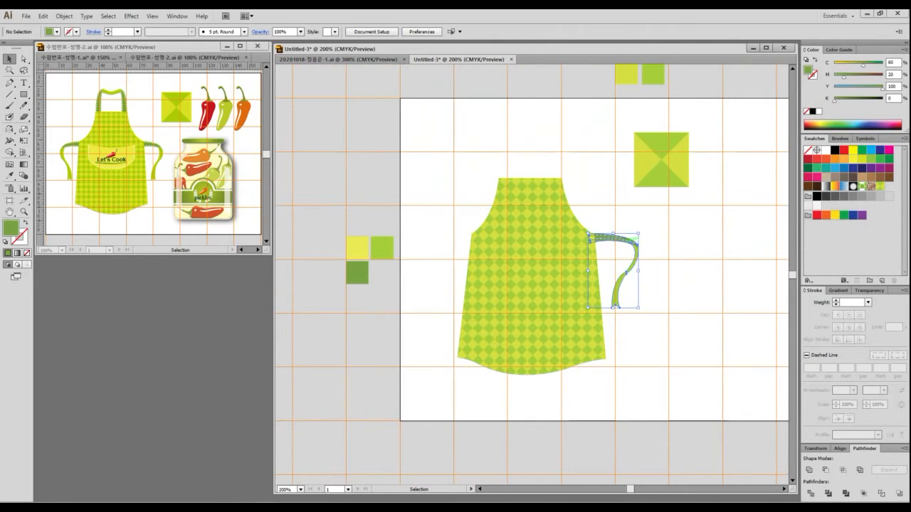
{"action": "key", "text": "o"}
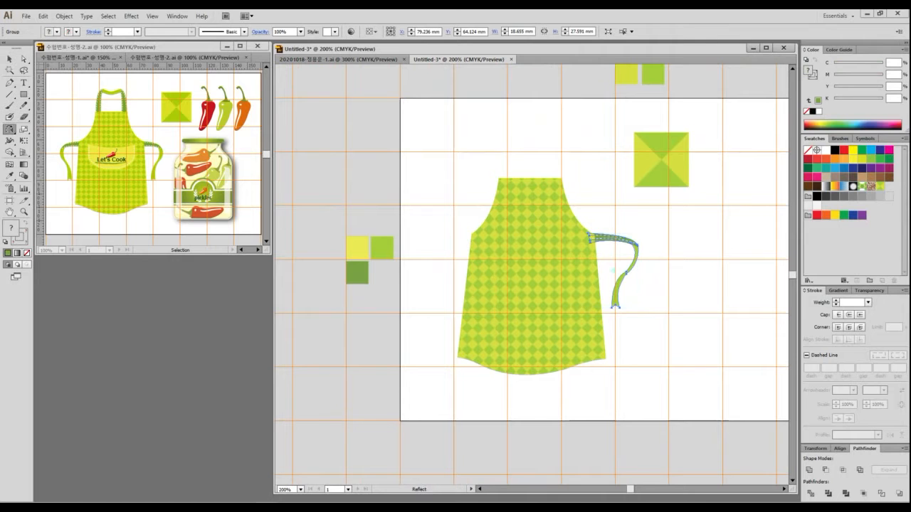
{"action": "key", "text": "ctrl+2"}
{"action": "left_click_drag", "start_coordinate": [527, 129], "coordinate": [525, 406]}
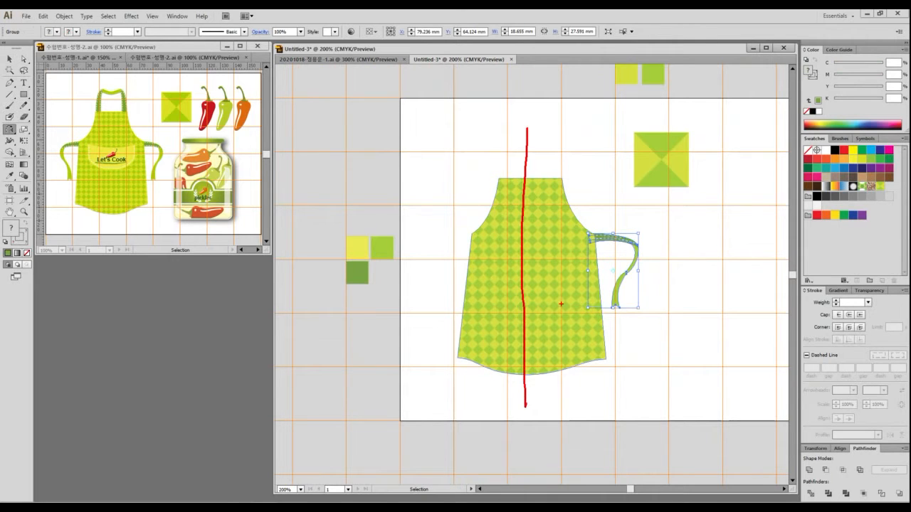
{"action": "mouse_move", "coordinate": [593, 223]}
{"action": "left_mouse_down"}
{"action": "mouse_move", "coordinate": [581, 264]}
{"action": "mouse_move", "coordinate": [665, 256]}
{"action": "mouse_move", "coordinate": [518, 181]}
{"action": "mouse_move", "coordinate": [452, 235]}
{"action": "mouse_move", "coordinate": [477, 227]}
{"action": "left_mouse_up"}
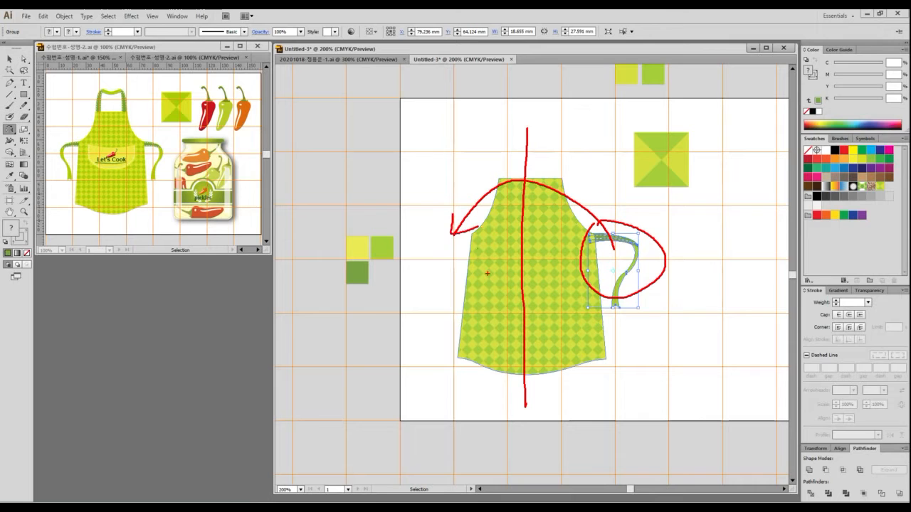
{"action": "left_click_drag", "start_coordinate": [487, 275], "coordinate": [472, 302]}
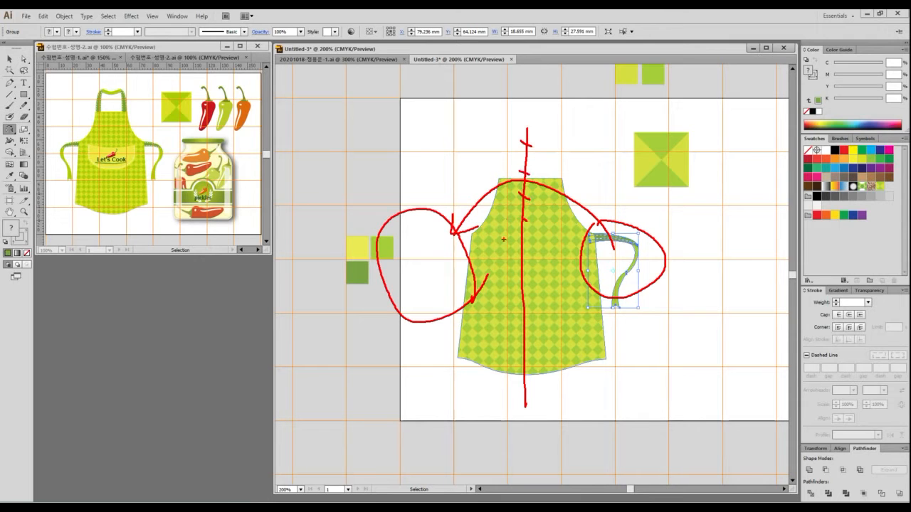
{"action": "key", "text": "Escape"}
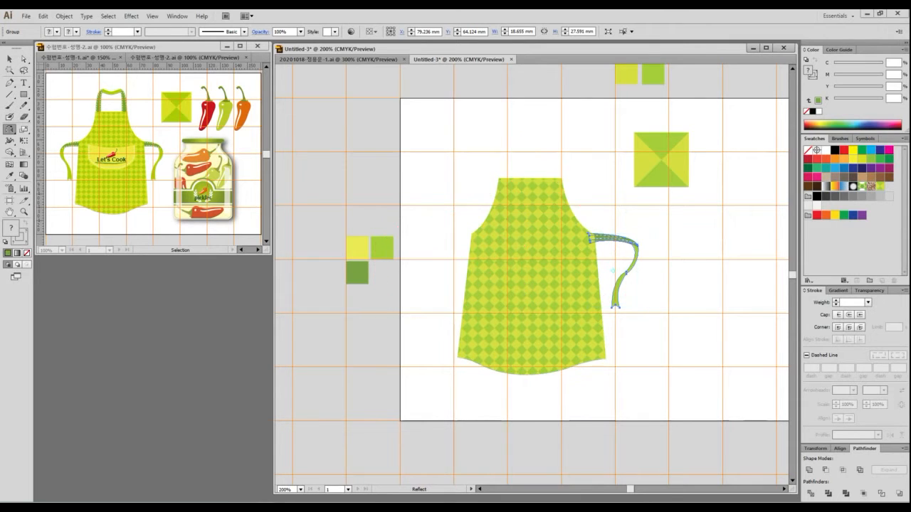
{"action": "left_click", "coordinate": [530, 244], "text": "alt"}
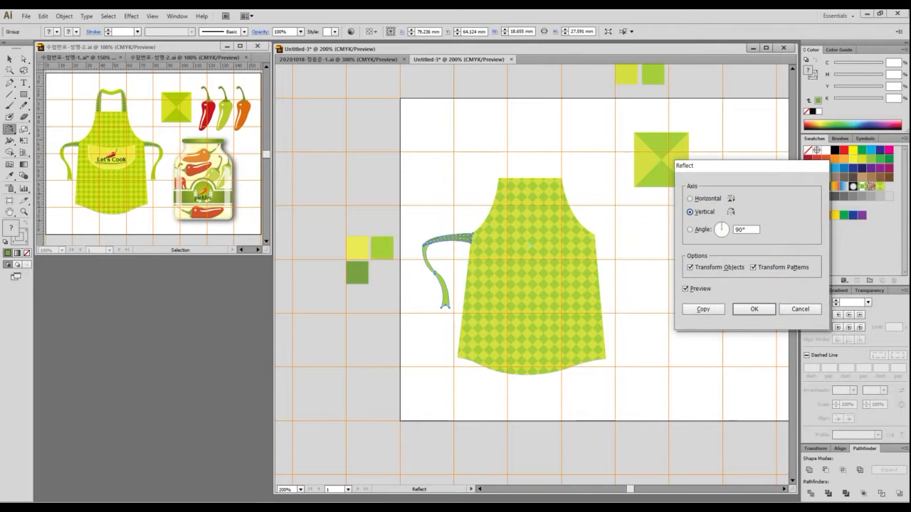
{"action": "left_click", "coordinate": [685, 288]}
{"action": "left_click", "coordinate": [685, 288]}
{"action": "left_click", "coordinate": [685, 288]}
{"action": "left_click", "coordinate": [703, 308]}
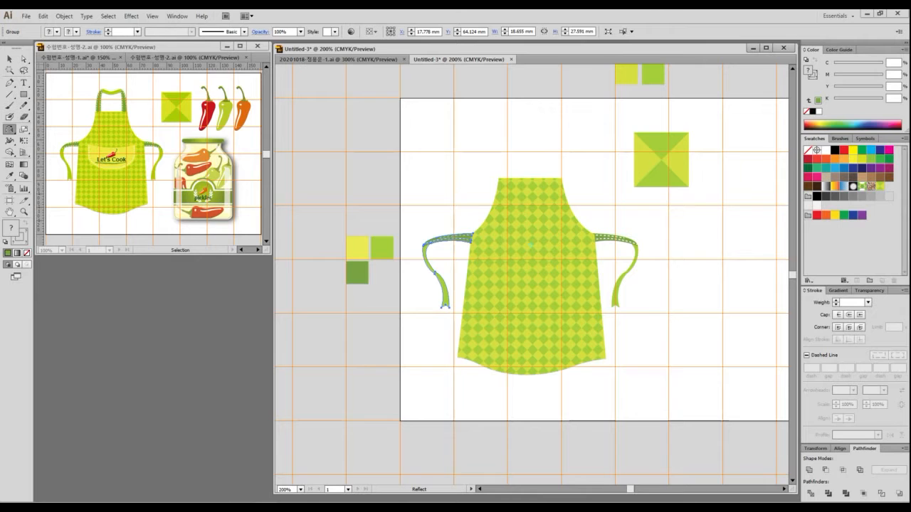
{"action": "key", "text": "v"}
{"action": "key", "text": "ctrl+shift+a"}
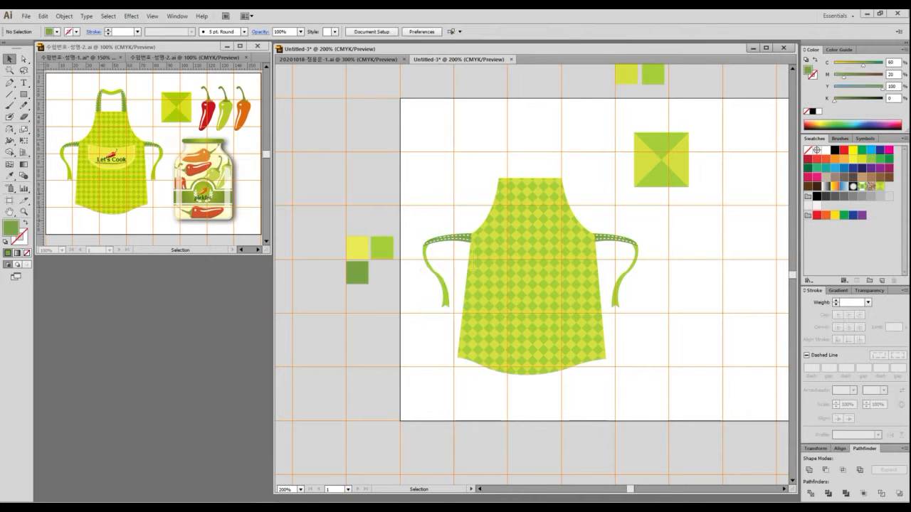
- Nudge the mirrored waist tie rightward so its inner end tucks further behind the apron's left edge
{"action": "left_click", "coordinate": [428, 241]}
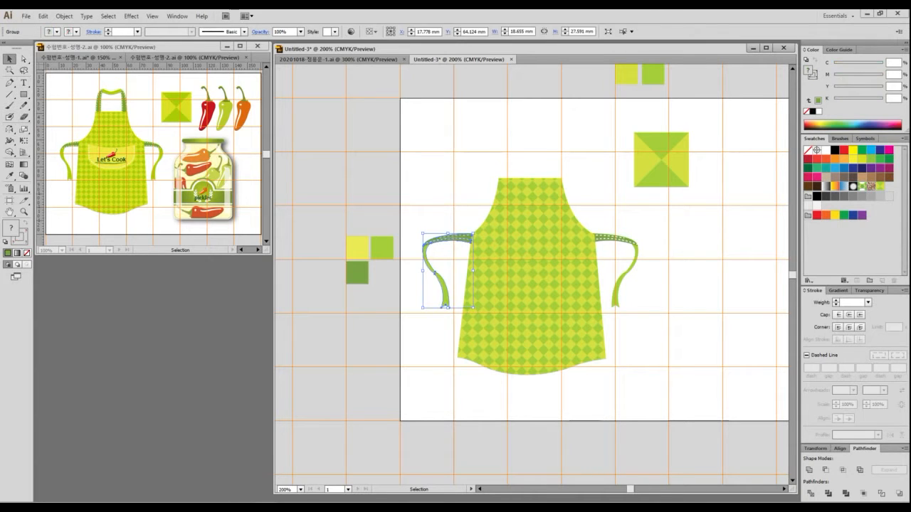
{"action": "key", "text": "Right"}
{"action": "key", "text": "Right"}
{"action": "key", "text": "Right"}
{"action": "key", "text": "Right"}
{"action": "key", "text": "Right"}
{"action": "key", "text": "Right"}
{"action": "key", "text": "Right"}
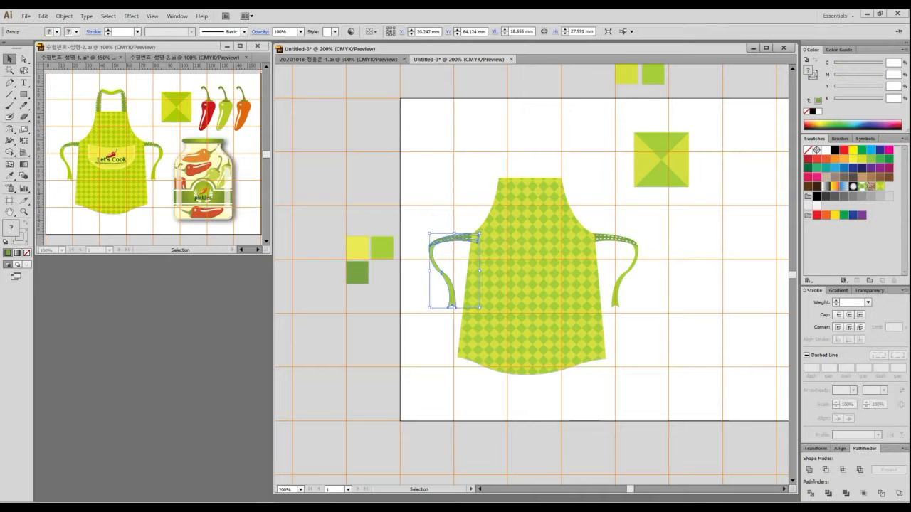
{"action": "key", "text": "ctrl+shift+a"}
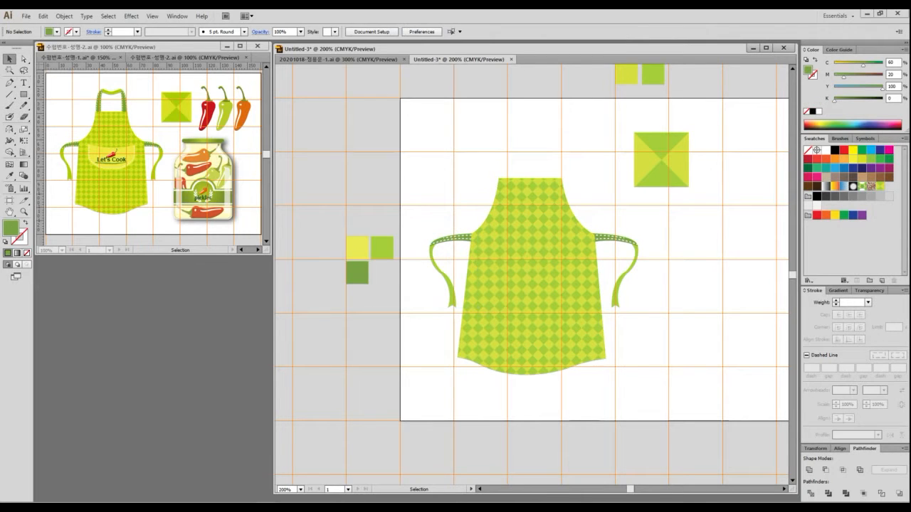
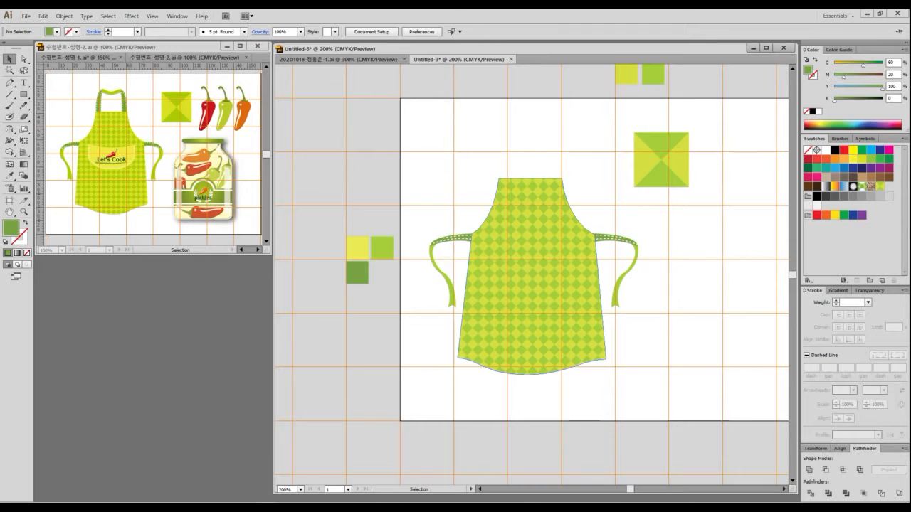
- Examine the apron's neck strap, its two side bands and connecting top piece, in the exam PDF GI05-1A(A4).pdf
{"action": "scroll", "coordinate": [523, 246], "scroll_direction": "up", "scroll_amount": 2}
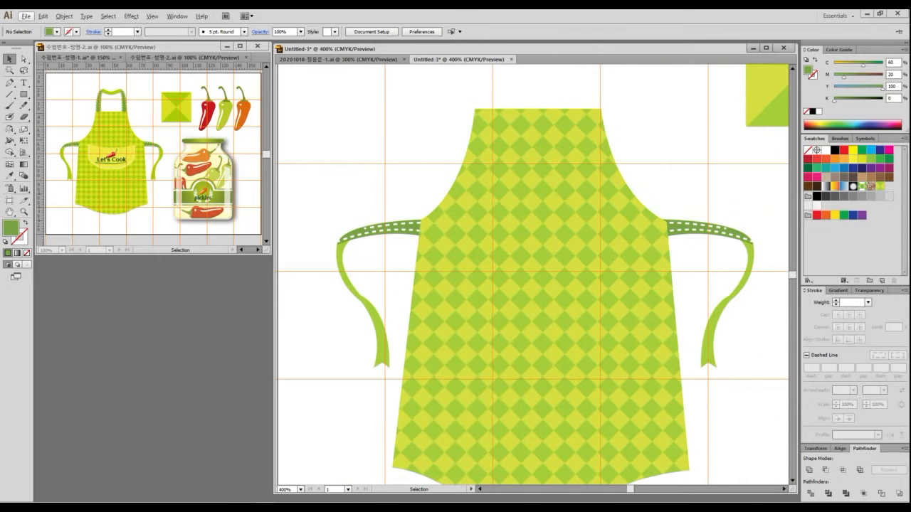
{"action": "key", "text": "space"}
{"action": "left_click_drag", "start_coordinate": [523, 247], "coordinate": [503, 417]}
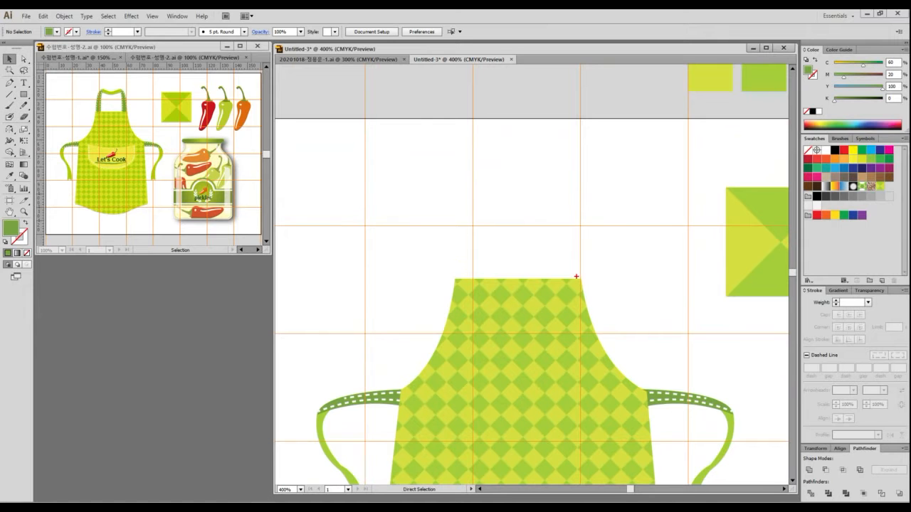
{"action": "key", "text": "Escape"}
{"action": "mouse_move", "coordinate": [910, 125]}
{"action": "left_mouse_down"}
{"action": "mouse_move", "coordinate": [455, 57]}
{"action": "mouse_move", "coordinate": [482, 53]}
{"action": "left_mouse_up"}
{"action": "key", "text": "ctrl+1"}
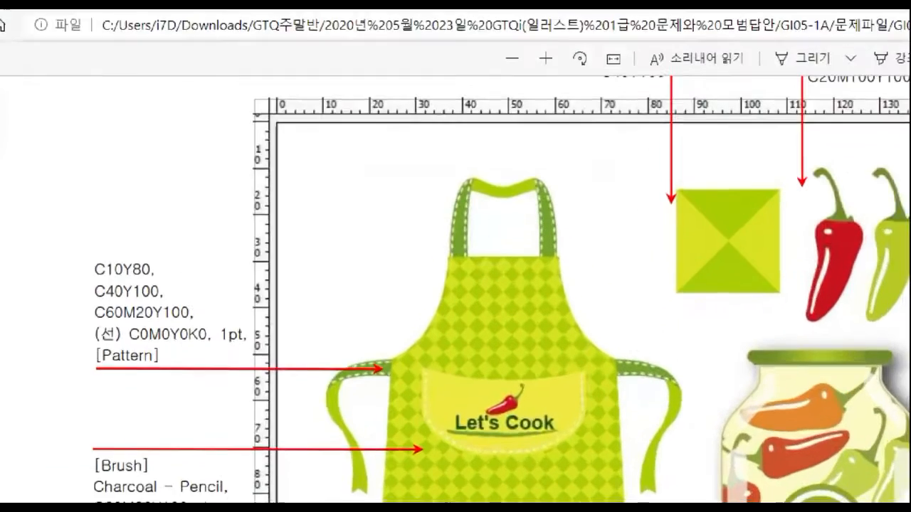
{"action": "left_click", "coordinate": [456, 265]}
{"action": "mouse_move", "coordinate": [564, 269]}
{"action": "left_mouse_down"}
{"action": "mouse_move", "coordinate": [535, 251]}
{"action": "mouse_move", "coordinate": [524, 178]}
{"action": "mouse_move", "coordinate": [569, 153]}
{"action": "mouse_move", "coordinate": [579, 250]}
{"action": "mouse_move", "coordinate": [567, 269]}
{"action": "left_mouse_up"}
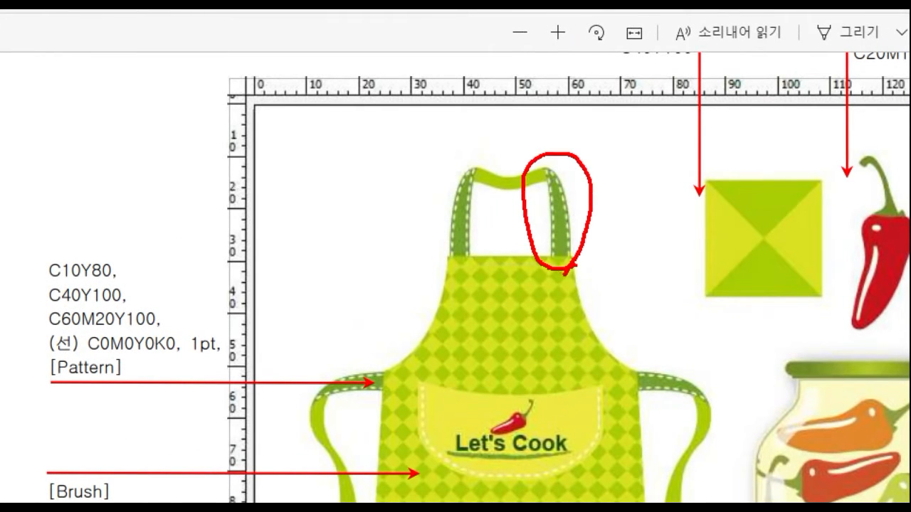
{"action": "left_click_drag", "start_coordinate": [545, 214], "coordinate": [464, 207]}
{"action": "mouse_move", "coordinate": [489, 194]}
{"action": "left_mouse_down"}
{"action": "mouse_move", "coordinate": [461, 209]}
{"action": "mouse_move", "coordinate": [481, 224]}
{"action": "left_mouse_up"}
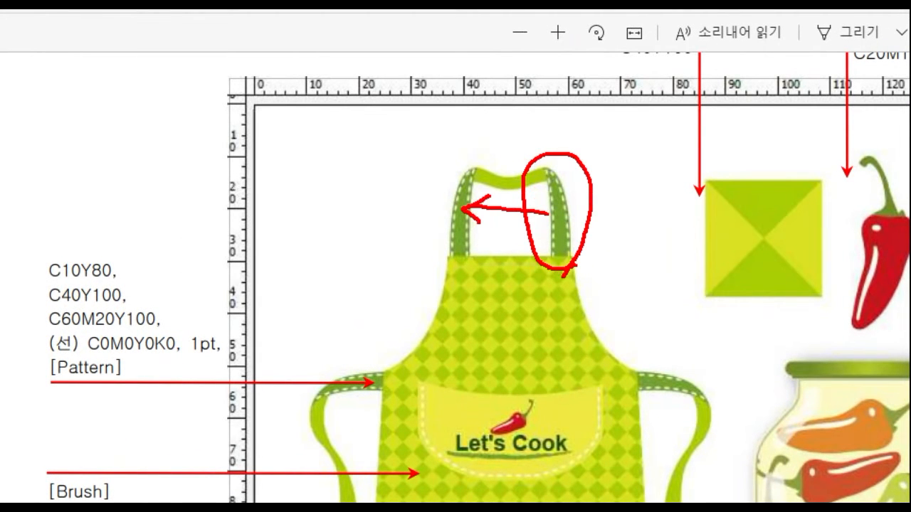
{"action": "mouse_move", "coordinate": [464, 269]}
{"action": "left_mouse_down"}
{"action": "mouse_move", "coordinate": [429, 190]}
{"action": "mouse_move", "coordinate": [475, 262]}
{"action": "left_mouse_up"}
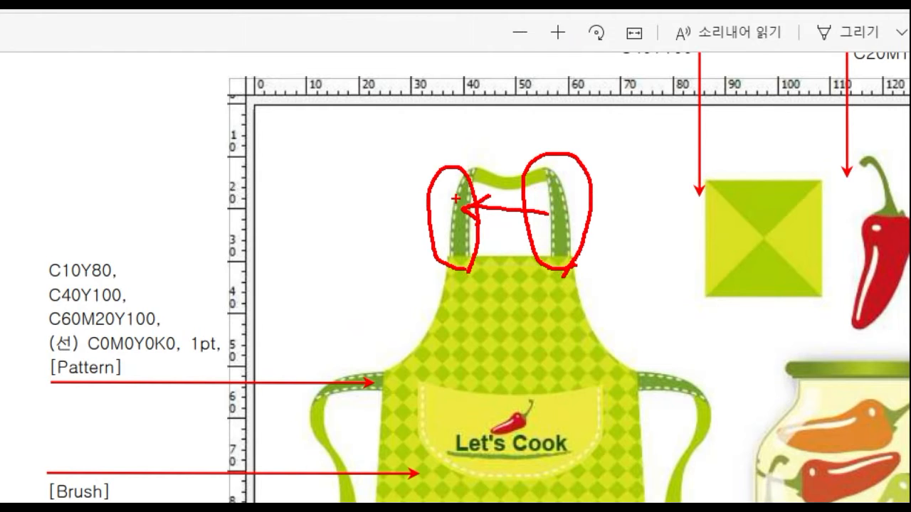
{"action": "mouse_move", "coordinate": [469, 172]}
{"action": "left_mouse_down"}
{"action": "mouse_move", "coordinate": [516, 164]}
{"action": "mouse_move", "coordinate": [559, 178]}
{"action": "mouse_move", "coordinate": [479, 192]}
{"action": "mouse_move", "coordinate": [476, 157]}
{"action": "mouse_move", "coordinate": [510, 167]}
{"action": "left_mouse_up"}
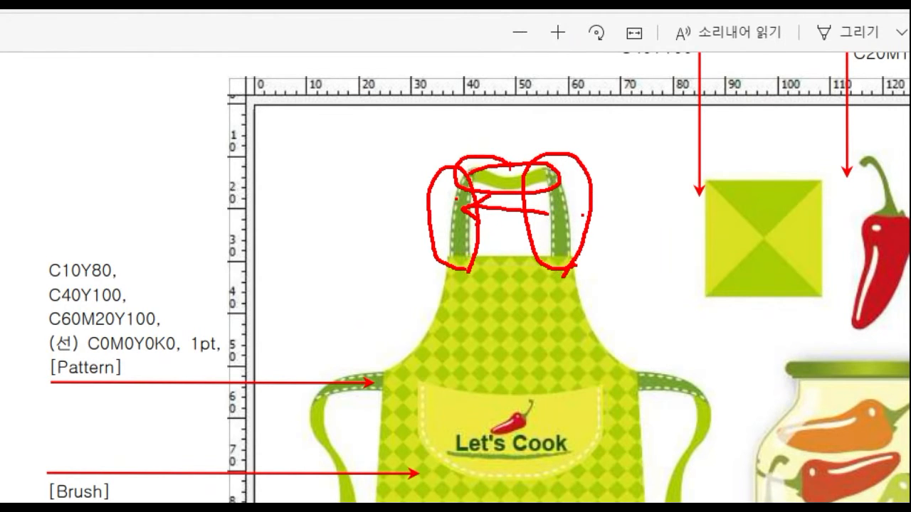
{"action": "key", "text": "Escape"}
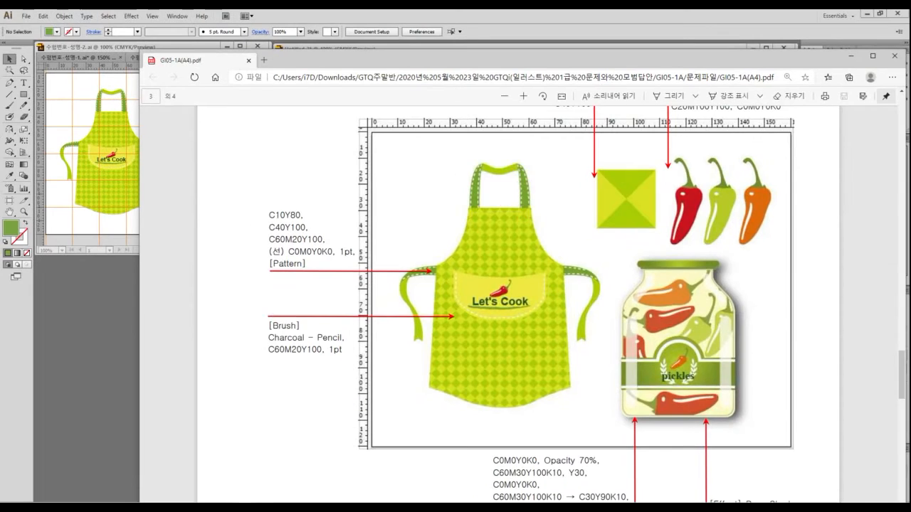
{"action": "left_click_drag", "start_coordinate": [520, 51], "coordinate": [910, 101]}
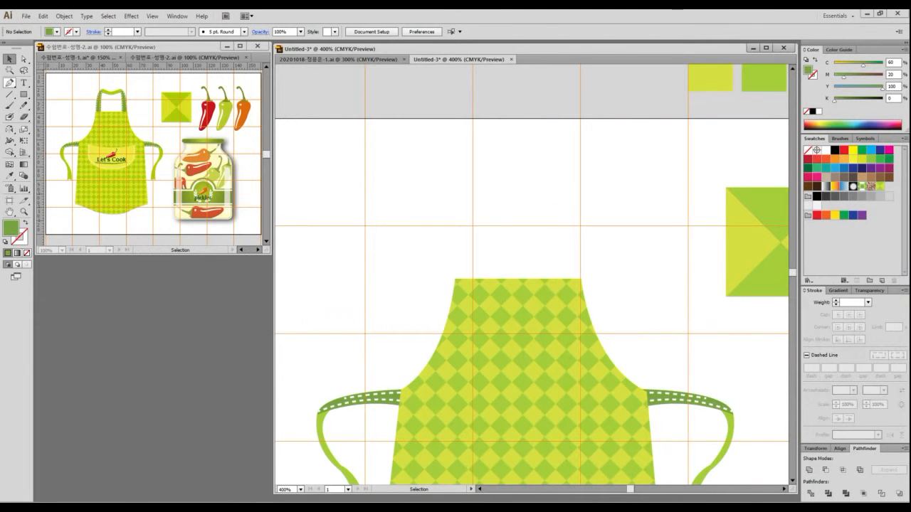
- Draw a closed, curved right neck strap about 20 mm tall rising from the apron's upper-right corner, with no fill and a 1 pt black stroke
{"action": "left_click", "coordinate": [10, 82]}
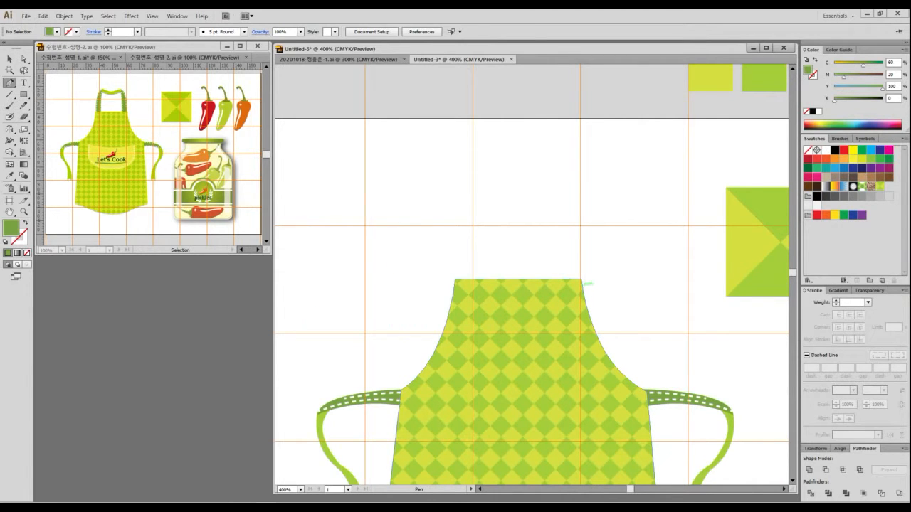
{"action": "left_click_drag", "start_coordinate": [582, 285], "coordinate": [550, 181]}
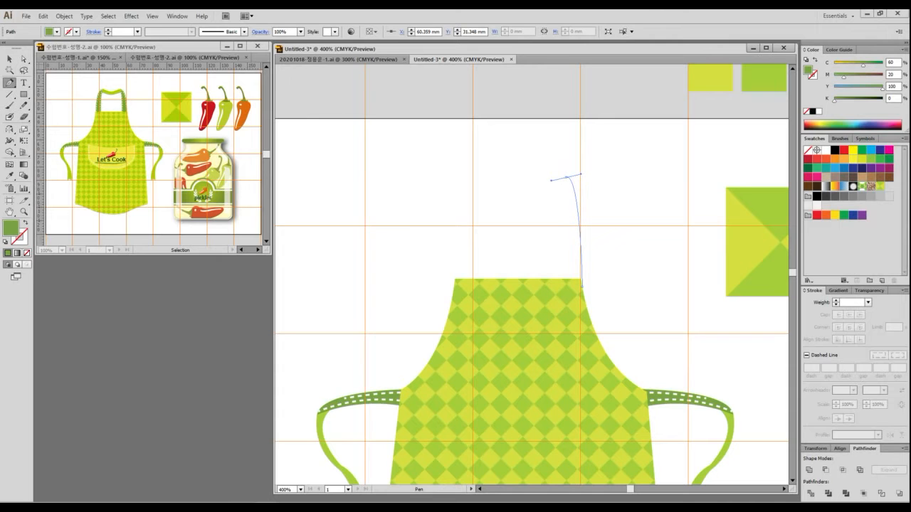
{"action": "left_click_drag", "start_coordinate": [550, 181], "coordinate": [551, 180]}
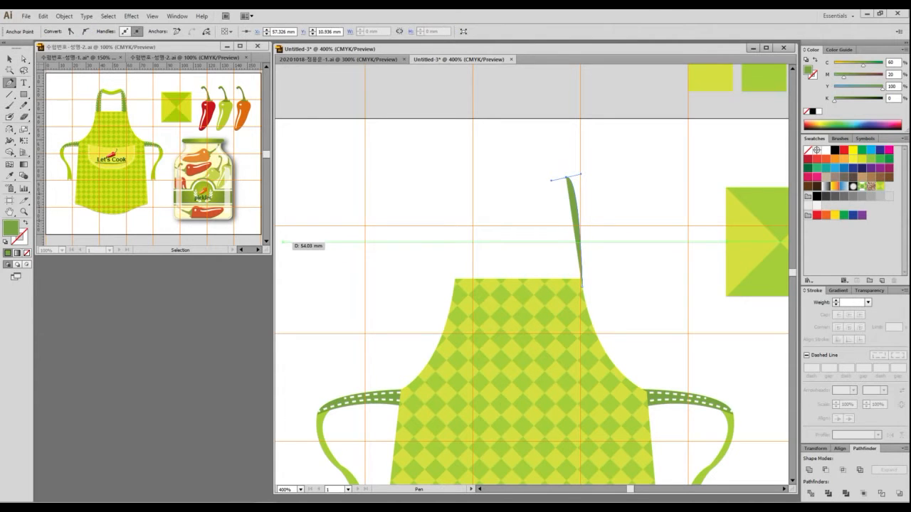
{"action": "key", "text": "d"}
{"action": "key", "text": "slash"}
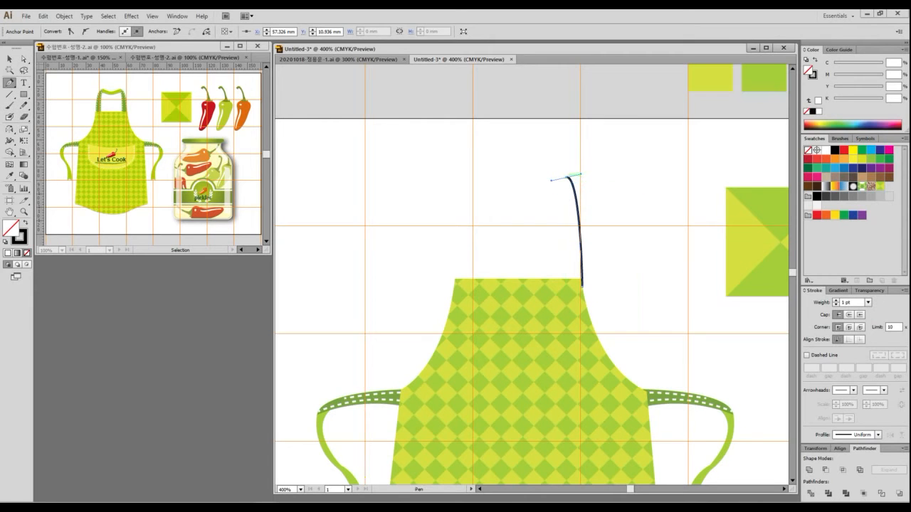
{"action": "left_click_drag", "start_coordinate": [565, 283], "coordinate": [556, 323]}
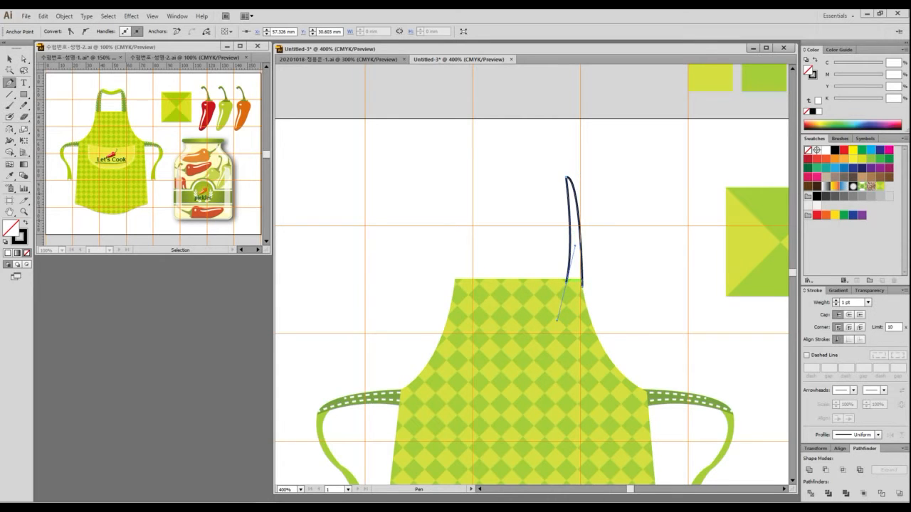
{"action": "left_click", "coordinate": [582, 286]}
{"action": "scroll", "coordinate": [583, 285], "scroll_direction": "up", "scroll_amount": 2}
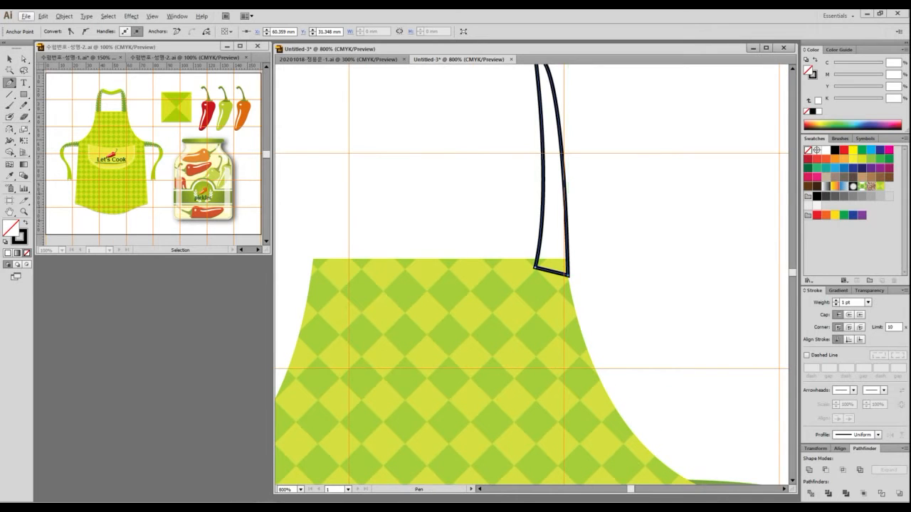
{"action": "scroll", "coordinate": [596, 269], "scroll_direction": "down", "scroll_amount": 2}
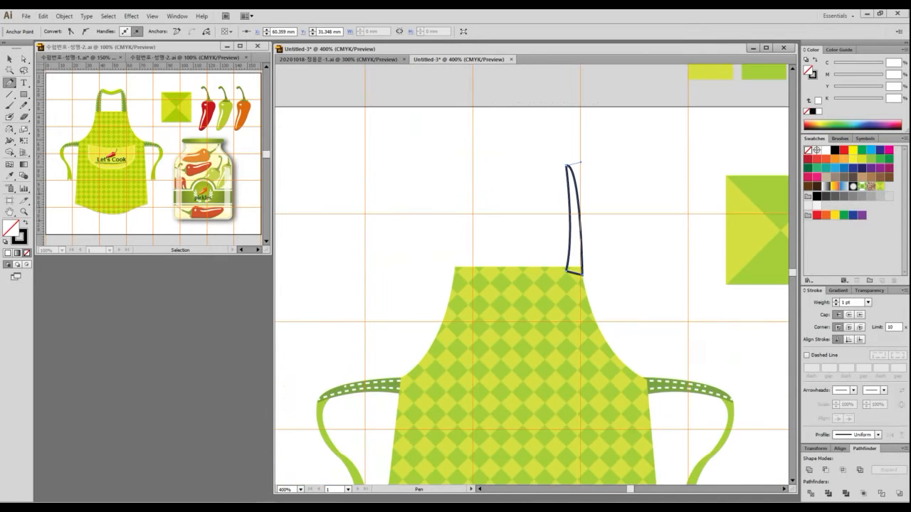
- Fill the right neck strap with the sampled light green (C40 M0 Y100 K0), remove its stroke, and deselect it
{"action": "left_click_drag", "start_coordinate": [582, 258], "coordinate": [677, 230]}
{"action": "key", "text": "i"}
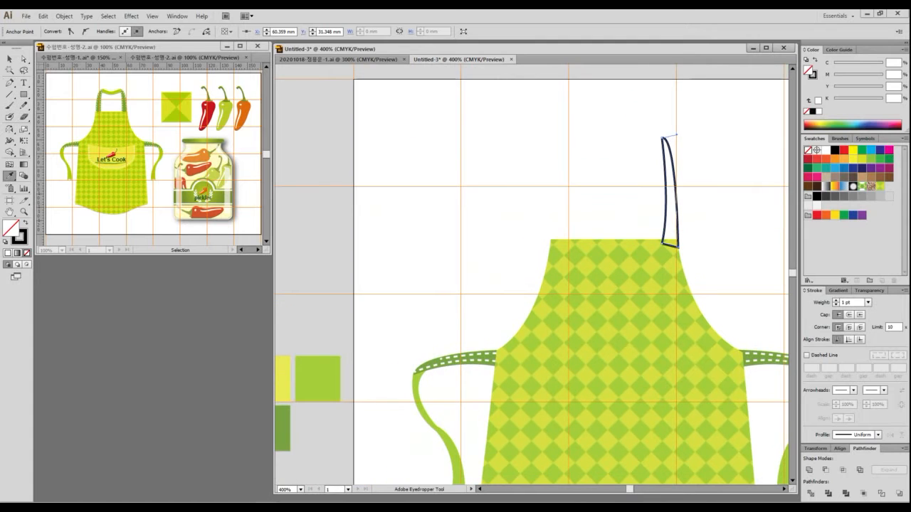
{"action": "left_click", "coordinate": [317, 378]}
{"action": "left_click", "coordinate": [9, 58]}
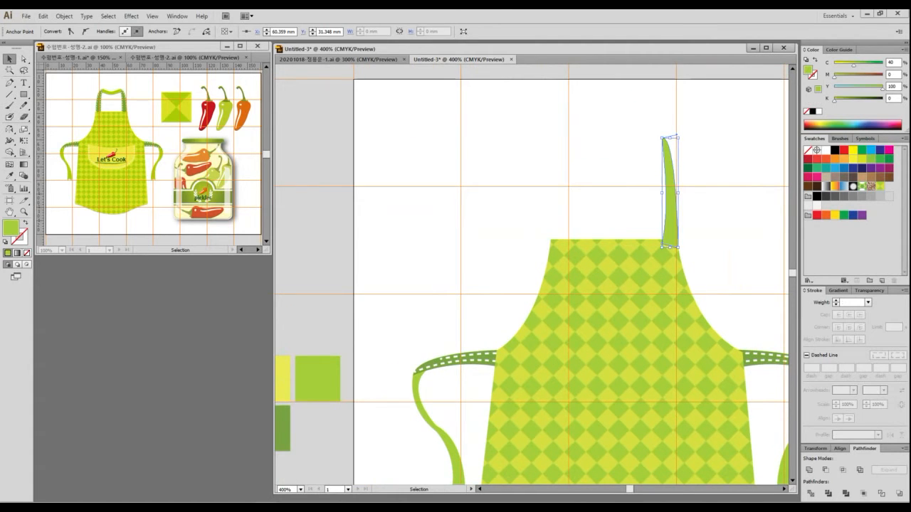
{"action": "key", "text": "ctrl+shift+a"}
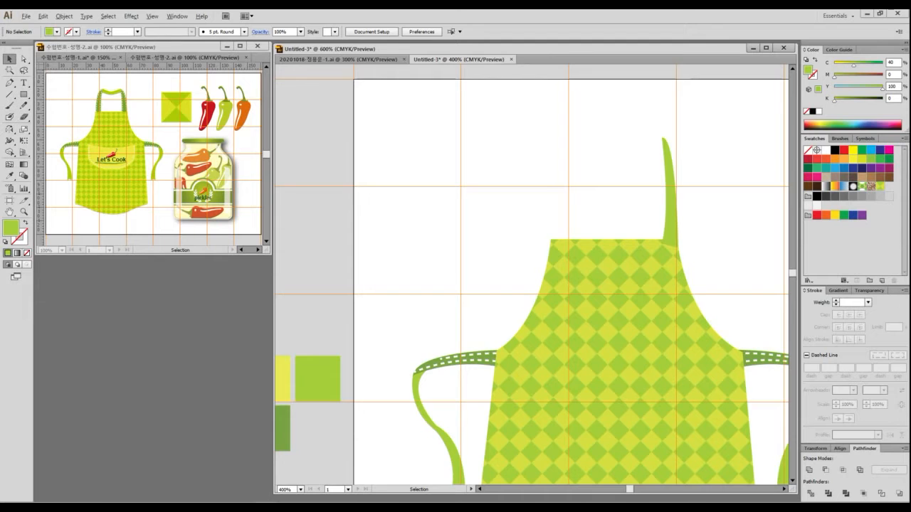
- Draw an open curved path with the Pen tool just inside the right strap's outer edge, from its tip to its base
{"action": "scroll", "coordinate": [698, 215], "scroll_direction": "up", "scroll_amount": 2}
{"action": "left_click_drag", "start_coordinate": [698, 214], "coordinate": [665, 271]}
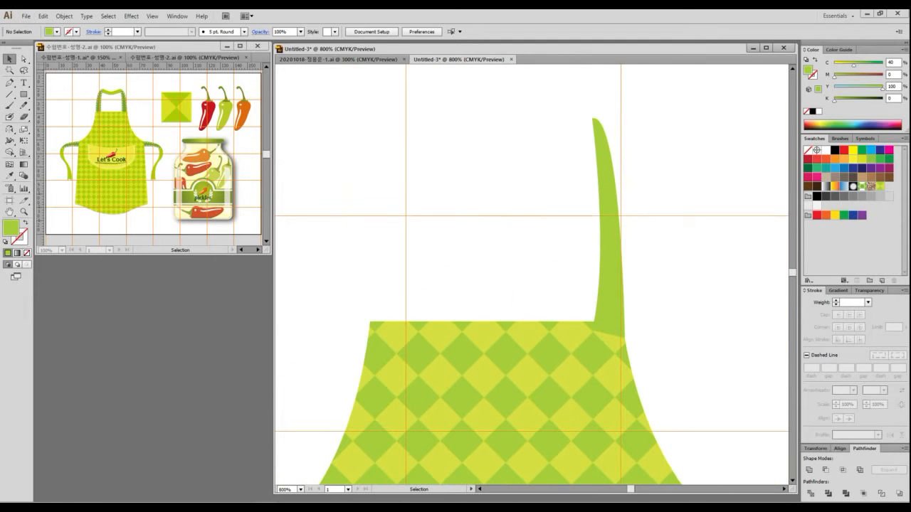
{"action": "left_click", "coordinate": [10, 82]}
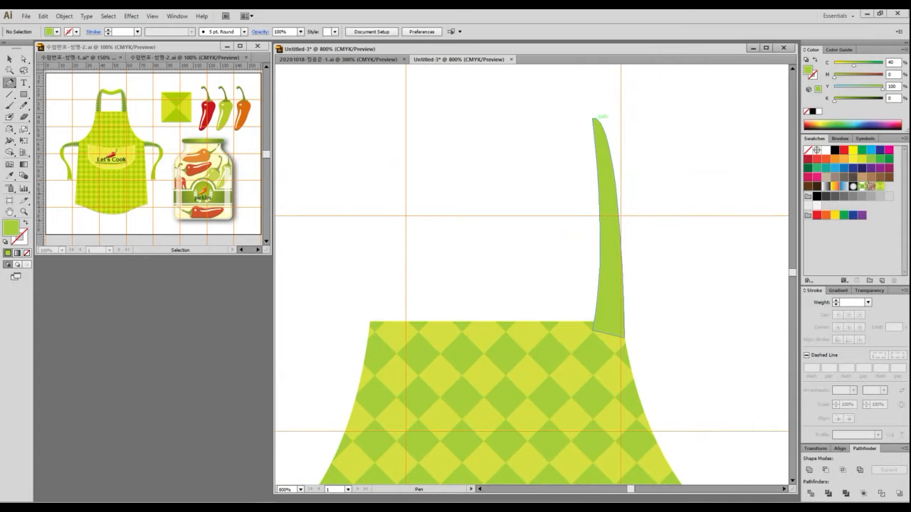
{"action": "left_click", "coordinate": [598, 118]}
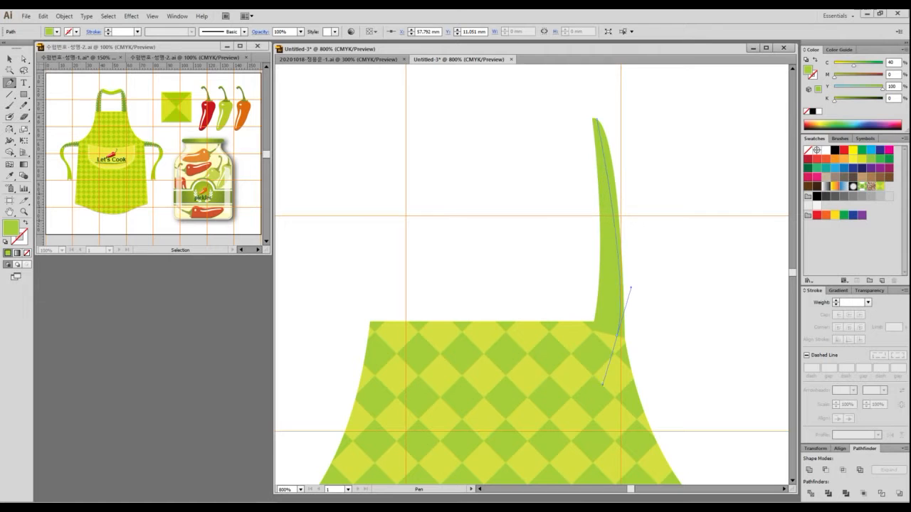
{"action": "left_click_drag", "start_coordinate": [617, 336], "coordinate": [607, 465]}
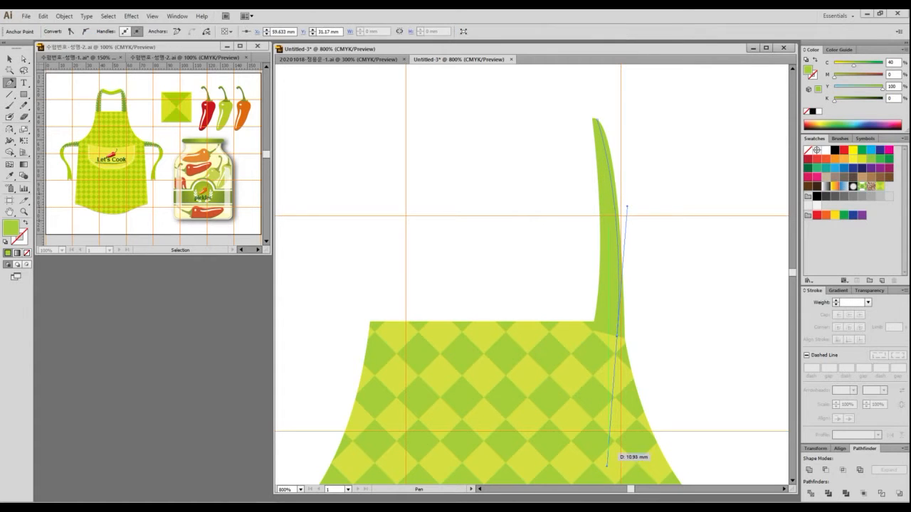
- Style the outer stitch path with no fill and a white FFFFFF 1 pt stroke dashed at 2 pt, and deselect it
{"action": "left_click", "coordinate": [26, 222]}
{"action": "double_click", "coordinate": [20, 236]}
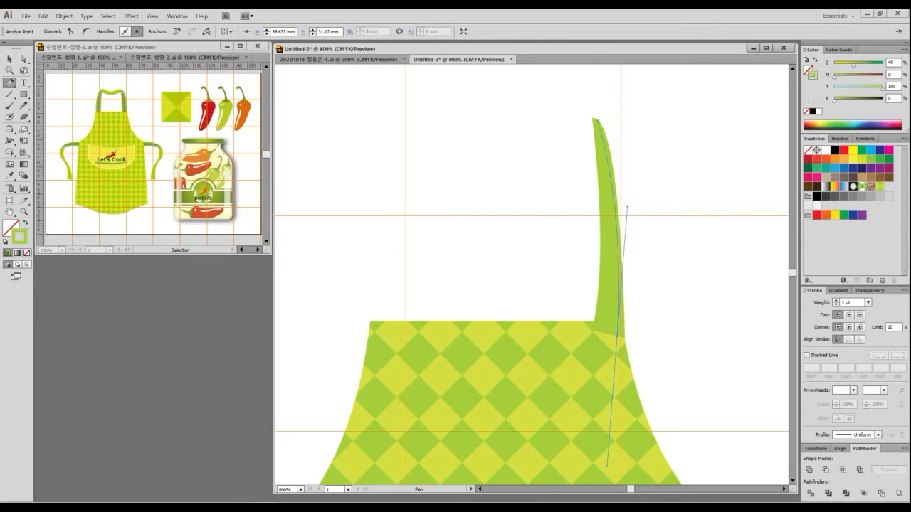
{"action": "mouse_move", "coordinate": [340, 237]}
{"action": "left_mouse_down"}
{"action": "mouse_move", "coordinate": [358, 247]}
{"action": "mouse_move", "coordinate": [310, 221]}
{"action": "left_mouse_up"}
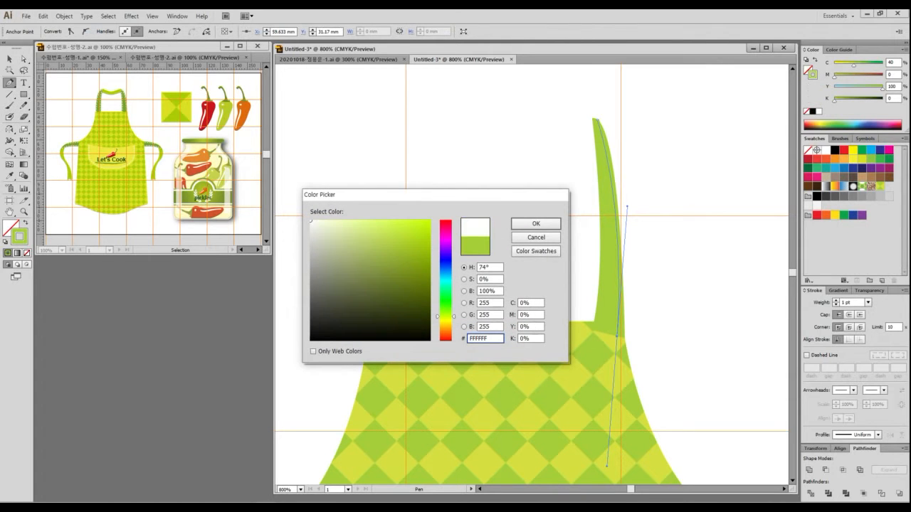
{"action": "left_click", "coordinate": [536, 223]}
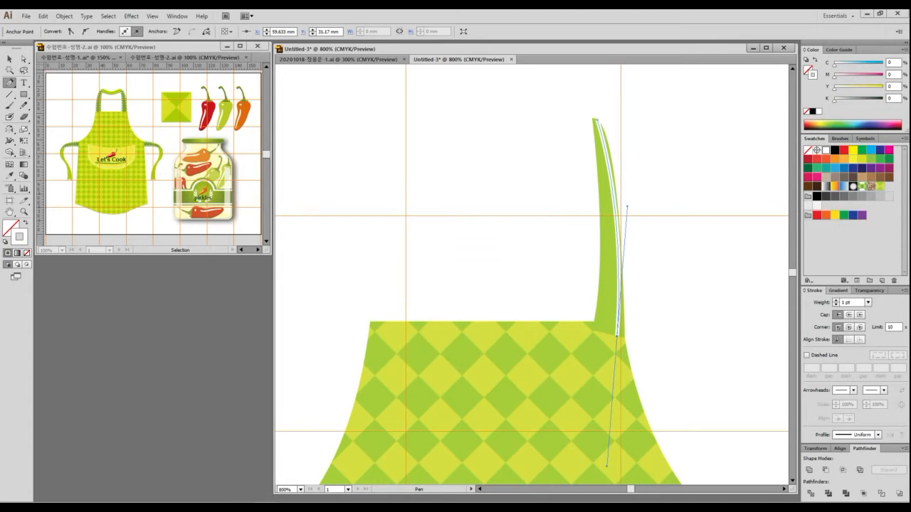
{"action": "left_click", "coordinate": [807, 355]}
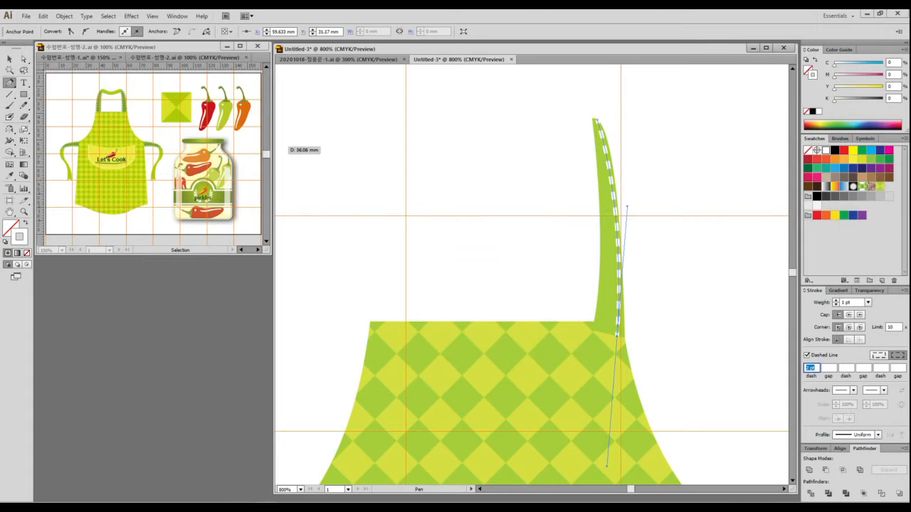
{"action": "left_click", "coordinate": [9, 59]}
{"action": "key", "text": "ctrl+shift+a"}
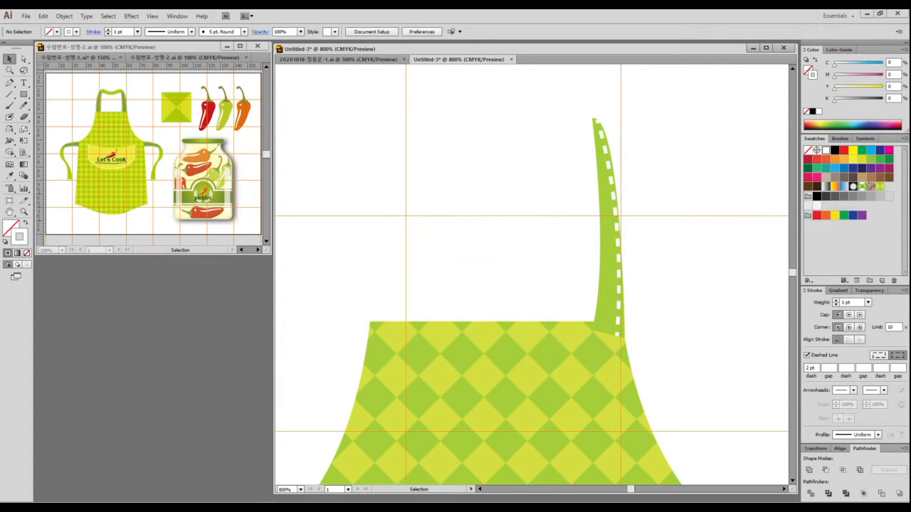
- Draw a second white dashed stitch curve along the right strap's inner edge, from tip to base, and deselect it
{"action": "left_click", "coordinate": [10, 84]}
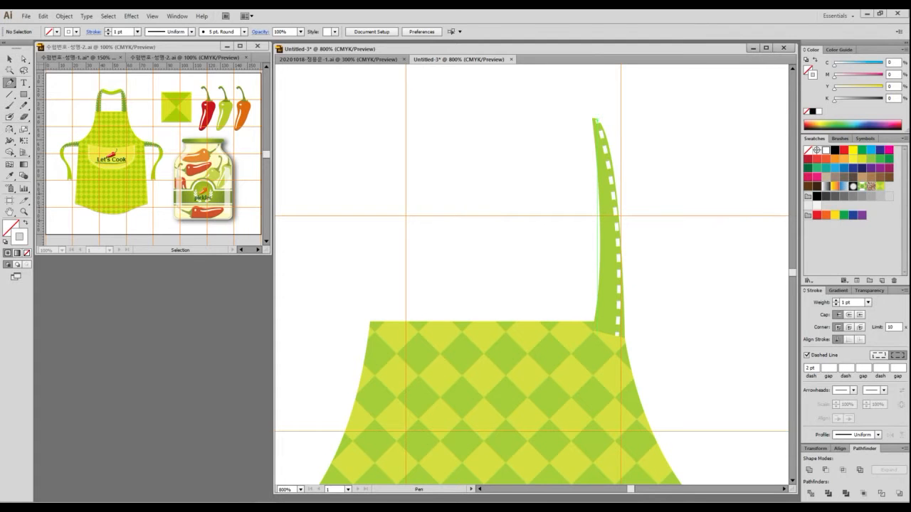
{"action": "left_click", "coordinate": [596, 121]}
{"action": "left_click", "coordinate": [595, 329]}
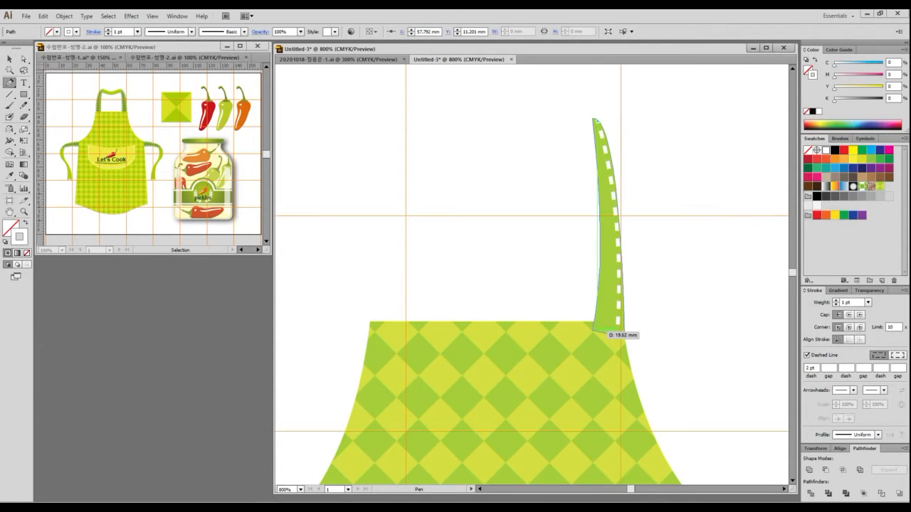
{"action": "left_click_drag", "start_coordinate": [598, 330], "coordinate": [580, 413]}
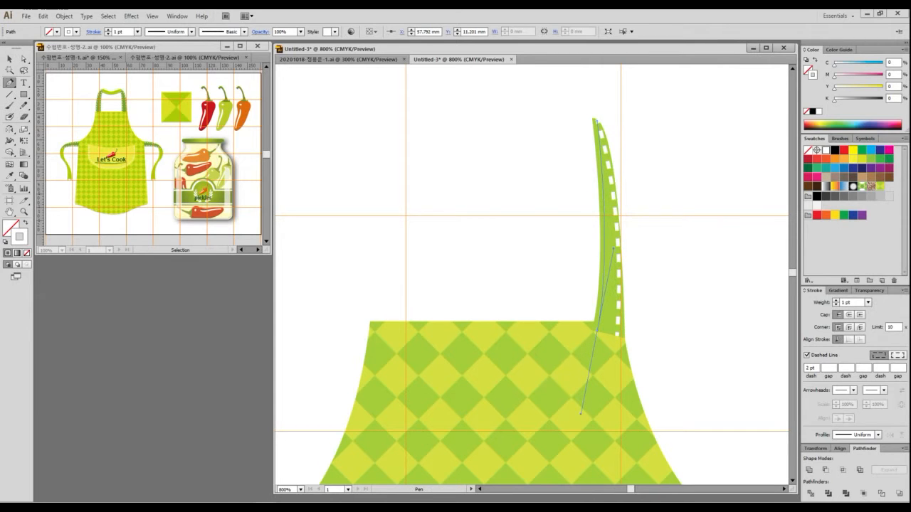
{"action": "left_click_drag", "start_coordinate": [580, 394], "coordinate": [578, 390]}
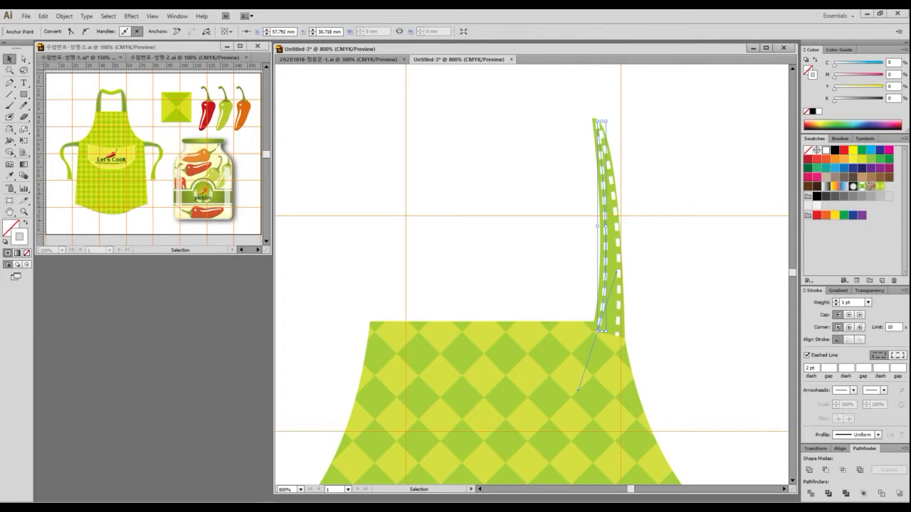
{"action": "left_click", "coordinate": [291, 268], "text": "ctrl"}
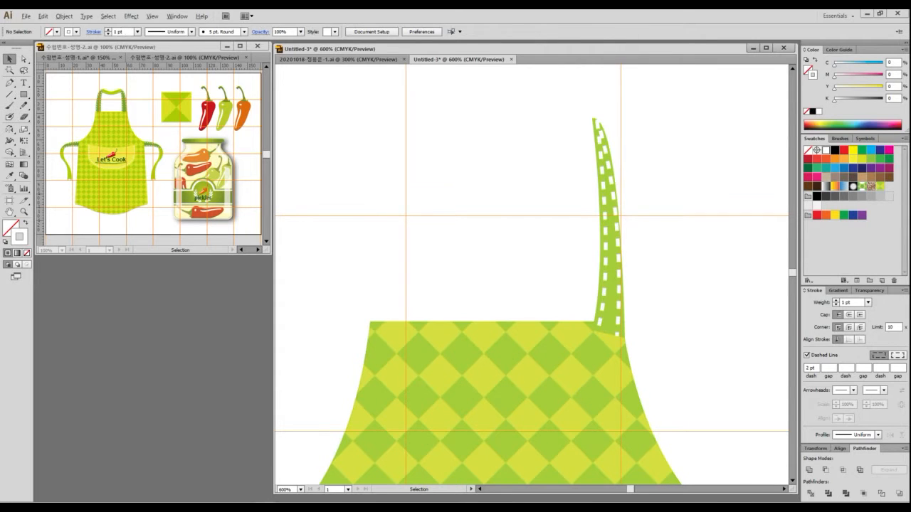
- Group the right neck strap with its two stitch lines and select the group ready for reflecting
{"action": "left_click_drag", "start_coordinate": [692, 250], "coordinate": [603, 234]}
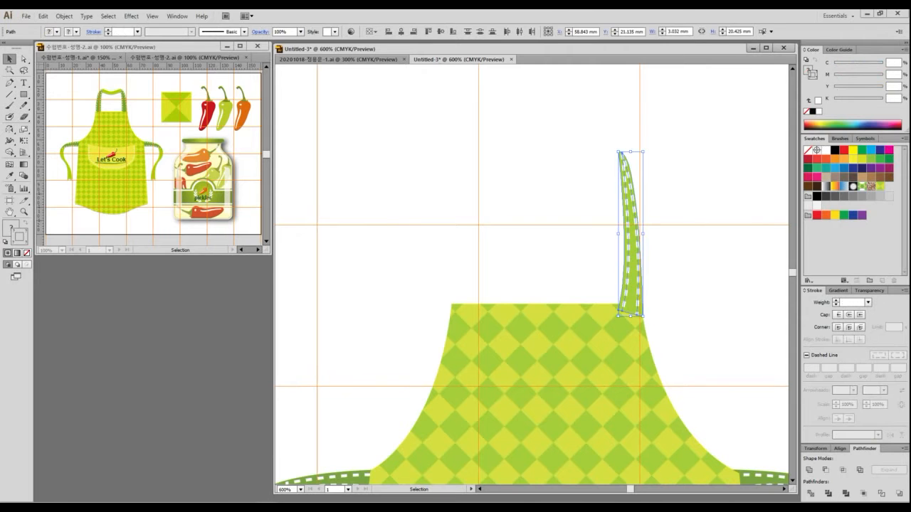
{"action": "key", "text": "ctrl+g"}
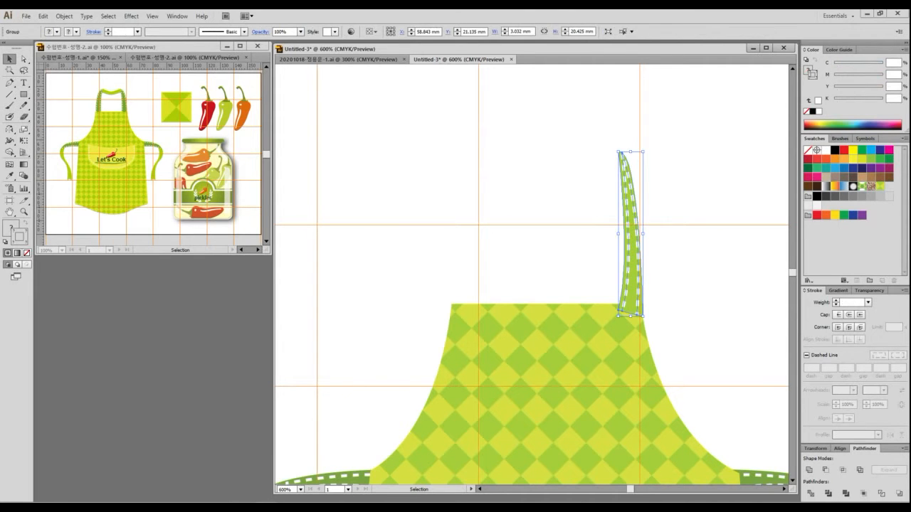
{"action": "key", "text": "ctrl+shift+a"}
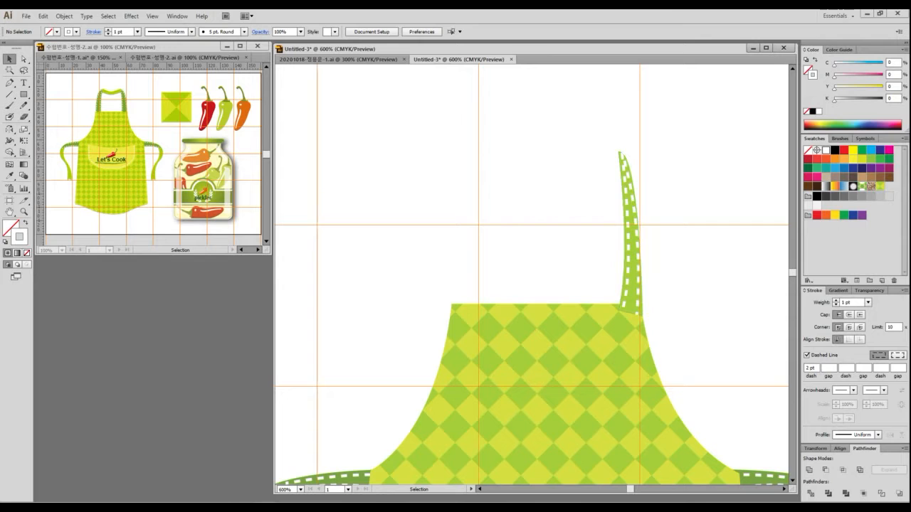
{"action": "left_click", "coordinate": [639, 235]}
{"action": "key", "text": "ctrl+shift+a"}
{"action": "left_click", "coordinate": [634, 235]}
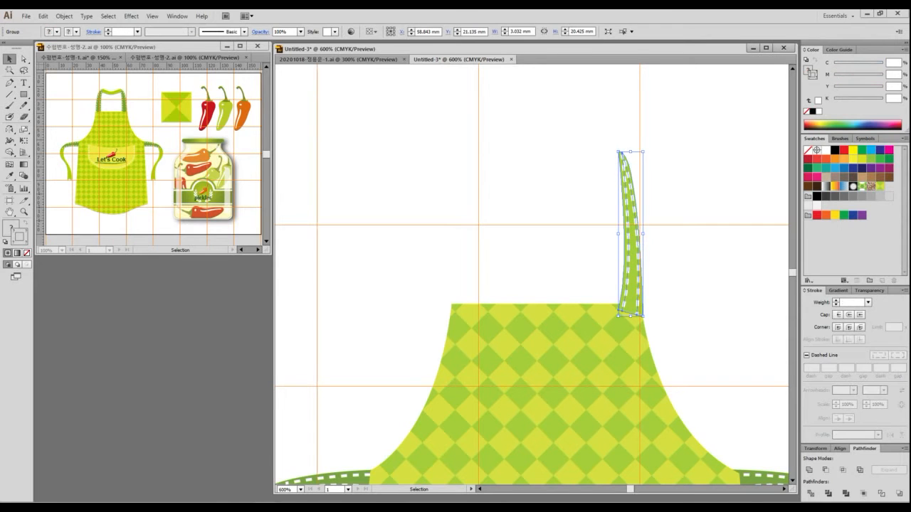
{"action": "key", "text": "o"}
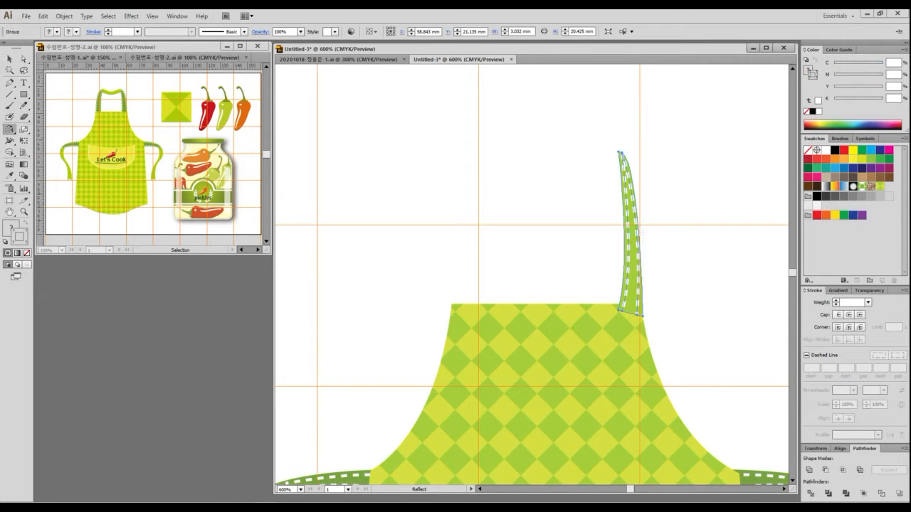
{"action": "key", "text": "v"}
{"action": "left_click_drag", "start_coordinate": [560, 132], "coordinate": [554, 347]}
{"action": "mouse_move", "coordinate": [636, 204]}
{"action": "left_mouse_down"}
{"action": "mouse_move", "coordinate": [569, 148]}
{"action": "mouse_move", "coordinate": [469, 215]}
{"action": "left_mouse_up"}
{"action": "left_click_drag", "start_coordinate": [470, 180], "coordinate": [502, 205]}
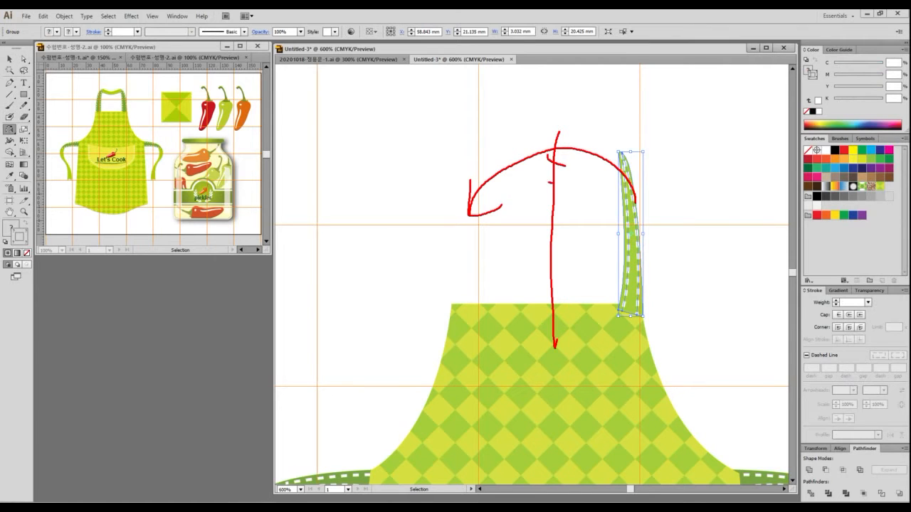
{"action": "left_click_drag", "start_coordinate": [549, 241], "coordinate": [557, 247]}
{"action": "left_click_drag", "start_coordinate": [546, 262], "coordinate": [561, 269]}
{"action": "mouse_move", "coordinate": [547, 281]}
{"action": "left_mouse_down"}
{"action": "mouse_move", "coordinate": [559, 287]}
{"action": "mouse_move", "coordinate": [557, 303]}
{"action": "left_mouse_up"}
{"action": "left_click_drag", "start_coordinate": [553, 314], "coordinate": [568, 320]}
{"action": "key", "text": "Escape"}
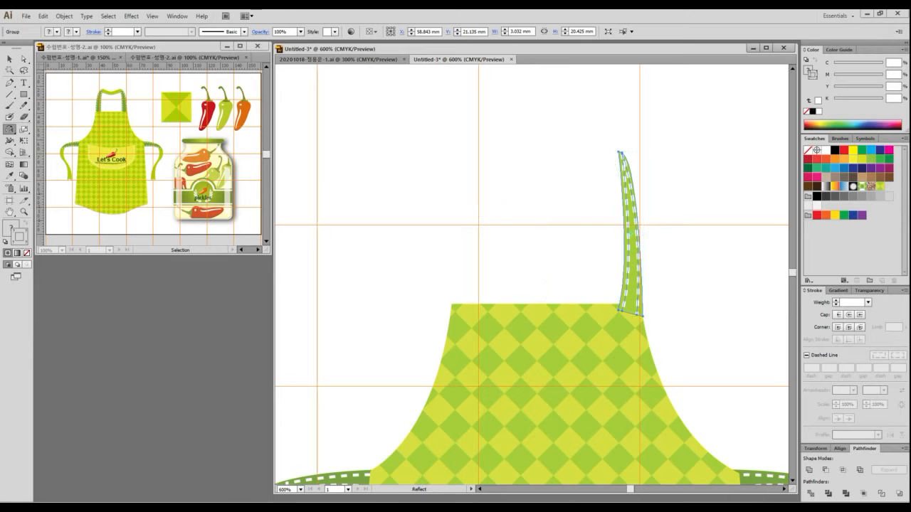
- Reflect a copy of the right neck strap group across a vertical axis through the apron's centre
{"action": "left_click", "coordinate": [549, 207], "text": "alt"}
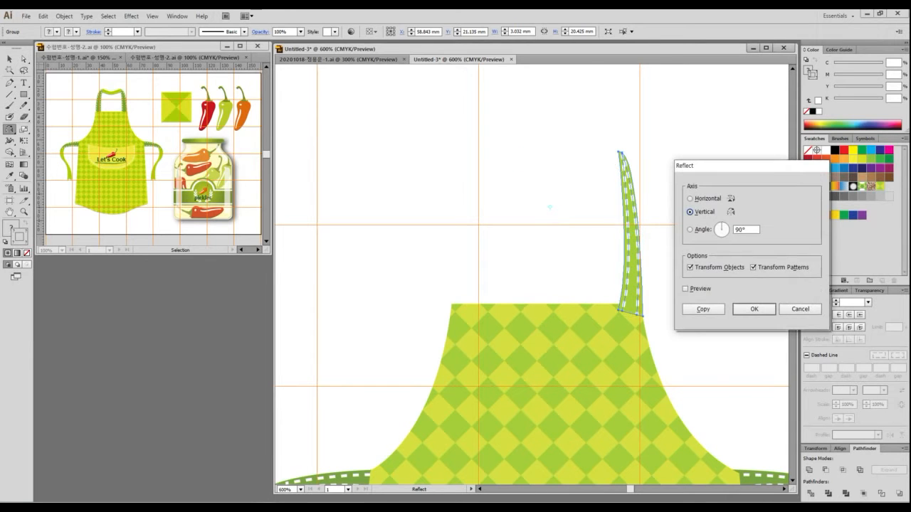
{"action": "left_click", "coordinate": [685, 288]}
{"action": "left_click", "coordinate": [685, 288]}
{"action": "left_click", "coordinate": [685, 288]}
{"action": "left_click", "coordinate": [685, 288]}
{"action": "left_click", "coordinate": [703, 309]}
- Nudge the mirrored neck strap leftward until its outer edge meets the apron's upper-left corner, and deselect it
{"action": "key", "text": "v"}
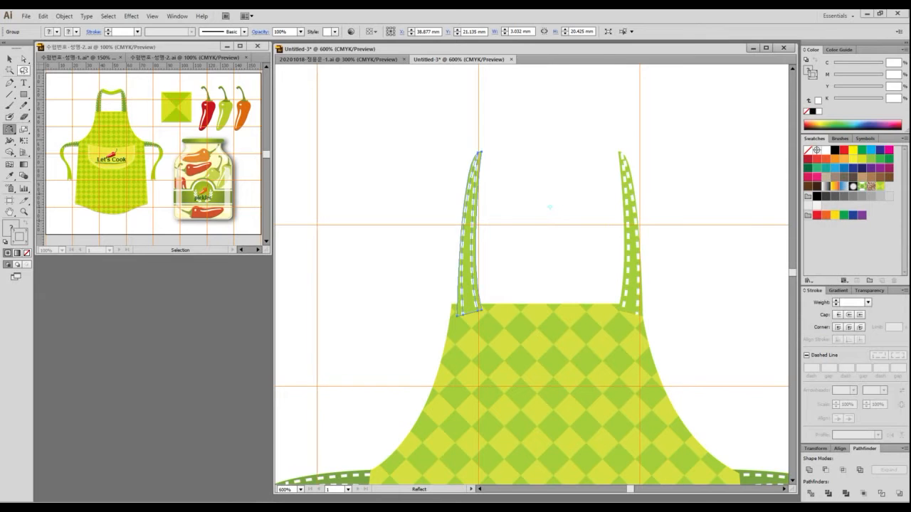
{"action": "key", "text": "Left"}
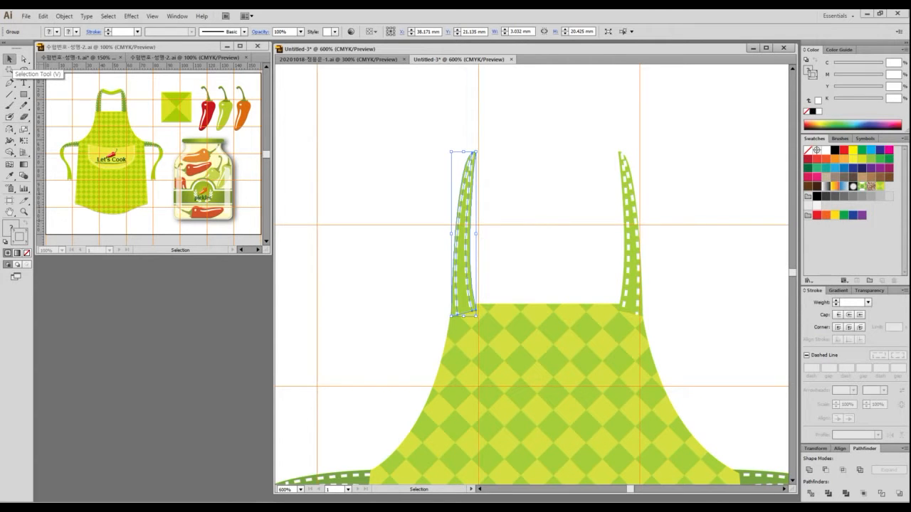
{"action": "key", "text": "ctrl+shift+a"}
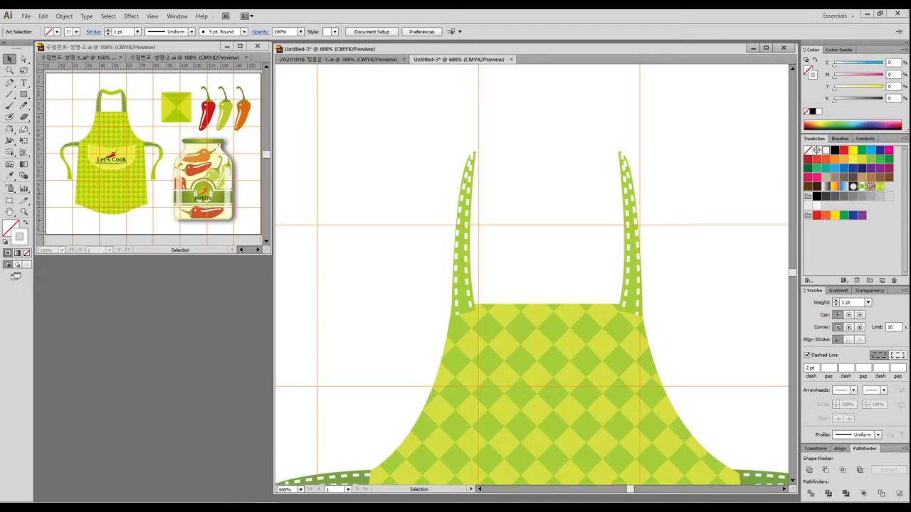
{"action": "left_click_drag", "start_coordinate": [426, 143], "coordinate": [681, 239]}
{"action": "key", "text": "a"}
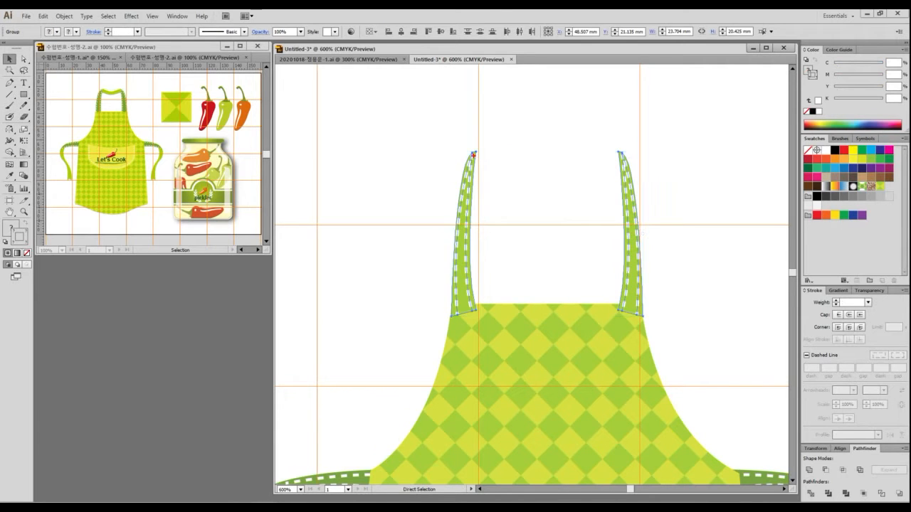
{"action": "mouse_move", "coordinate": [473, 154]}
{"action": "left_mouse_down"}
{"action": "mouse_move", "coordinate": [607, 145]}
{"action": "mouse_move", "coordinate": [623, 162]}
{"action": "mouse_move", "coordinate": [567, 174]}
{"action": "mouse_move", "coordinate": [468, 164]}
{"action": "left_mouse_up"}
{"action": "mouse_move", "coordinate": [656, 163]}
{"action": "left_mouse_down"}
{"action": "mouse_move", "coordinate": [616, 185]}
{"action": "mouse_move", "coordinate": [474, 201]}
{"action": "mouse_move", "coordinate": [435, 141]}
{"action": "mouse_move", "coordinate": [642, 161]}
{"action": "left_mouse_up"}
{"action": "key", "text": "Escape"}
- Group the two neck straps together and lock the group
{"action": "left_click_drag", "start_coordinate": [445, 139], "coordinate": [676, 226]}
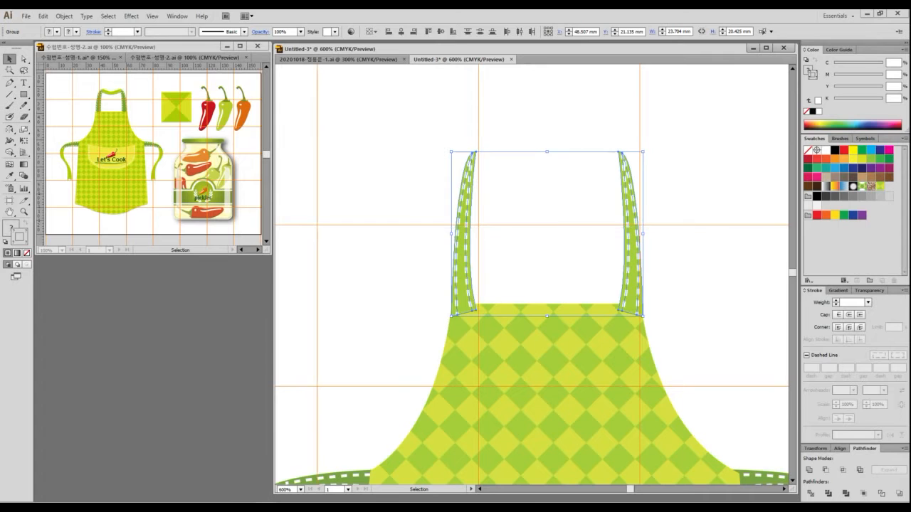
{"action": "key", "text": "ctrl+g"}
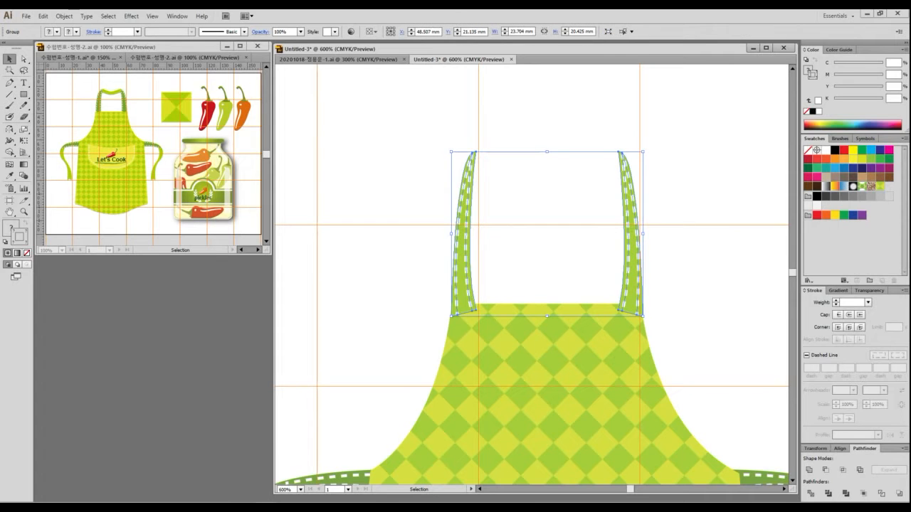
{"action": "left_click", "coordinate": [64, 16]}
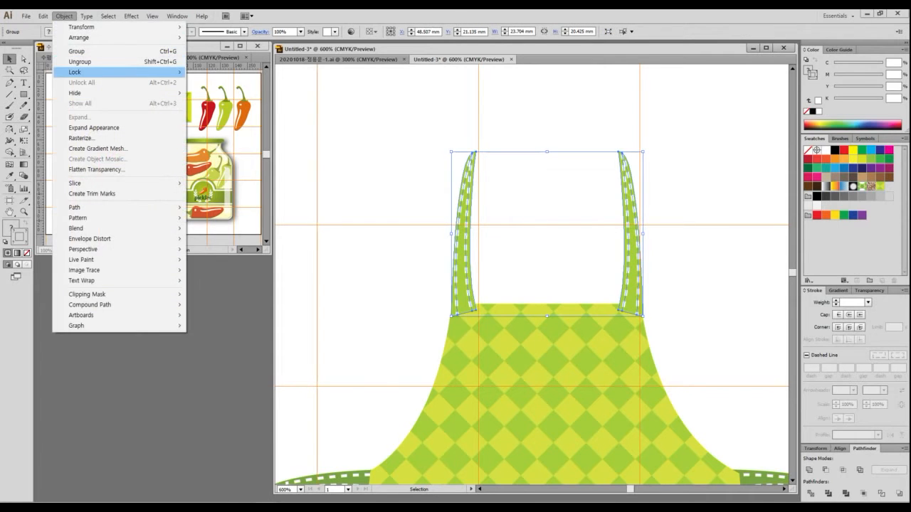
{"action": "mouse_move", "coordinate": [74, 71]}
{"action": "left_click", "coordinate": [210, 72]}
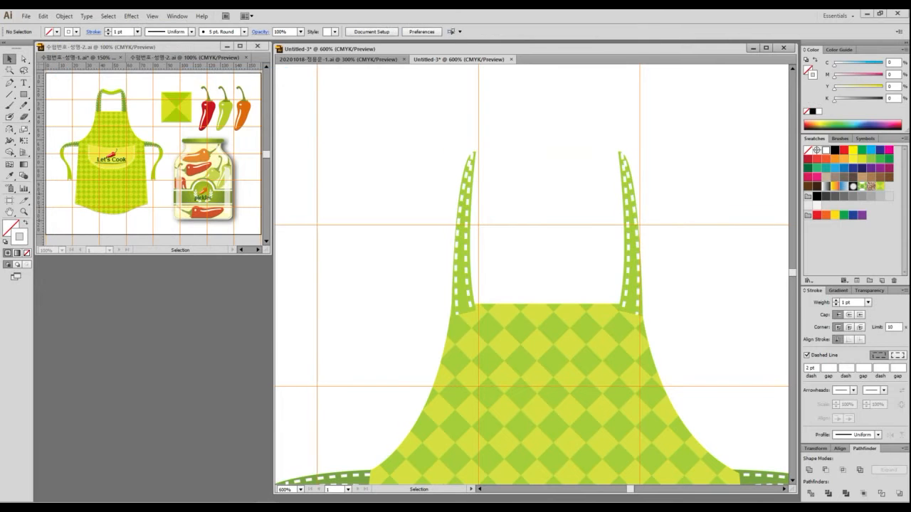
{"action": "scroll", "coordinate": [525, 151], "scroll_direction": "up", "scroll_amount": 1}
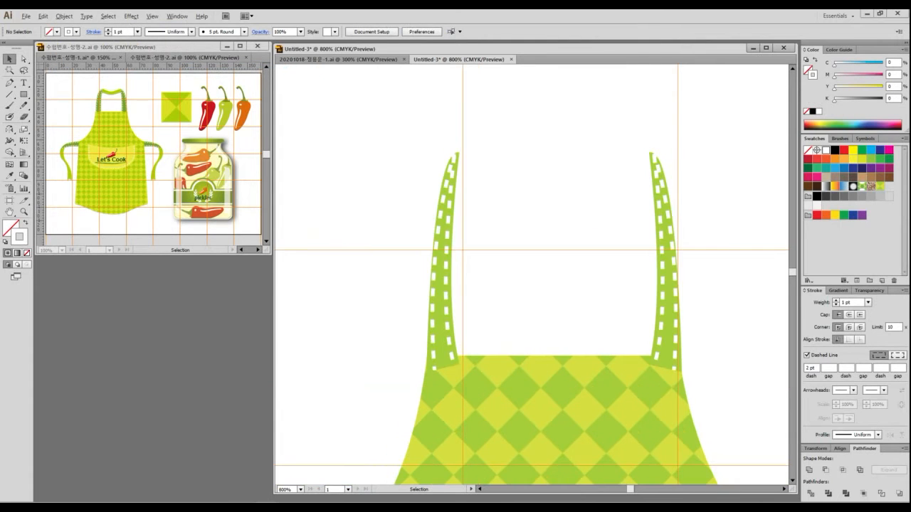
{"action": "left_click_drag", "start_coordinate": [526, 151], "coordinate": [476, 154]}
{"action": "key", "text": "a"}
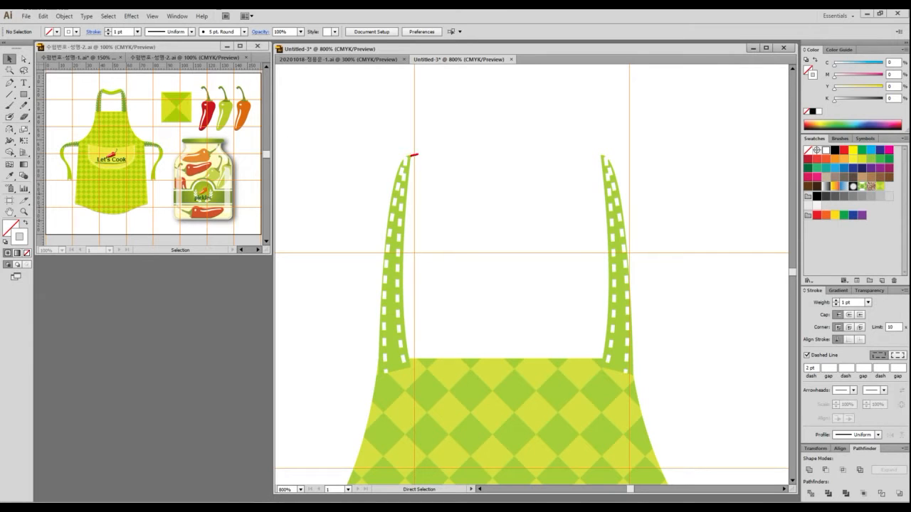
- Draw the wavy upper edge of the neck band with the Pen tool between the strap tips, using no fill and a 1 pt black stroke
{"action": "mouse_move", "coordinate": [417, 154]}
{"action": "left_mouse_down"}
{"action": "mouse_move", "coordinate": [505, 167]}
{"action": "mouse_move", "coordinate": [563, 153]}
{"action": "mouse_move", "coordinate": [601, 158]}
{"action": "mouse_move", "coordinate": [608, 175]}
{"action": "mouse_move", "coordinate": [603, 185]}
{"action": "mouse_move", "coordinate": [568, 180]}
{"action": "mouse_move", "coordinate": [491, 192]}
{"action": "mouse_move", "coordinate": [435, 174]}
{"action": "mouse_move", "coordinate": [412, 163]}
{"action": "left_mouse_up"}
{"action": "key", "text": "p"}
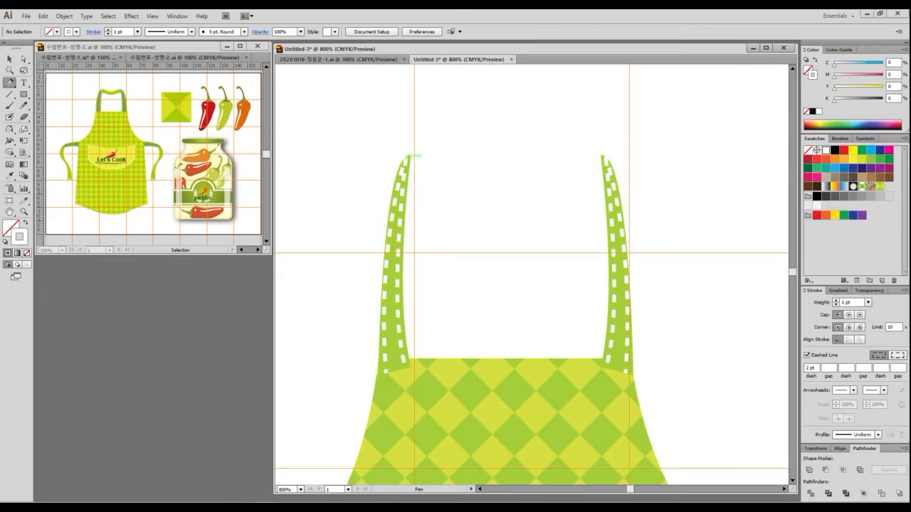
{"action": "left_click", "coordinate": [408, 156]}
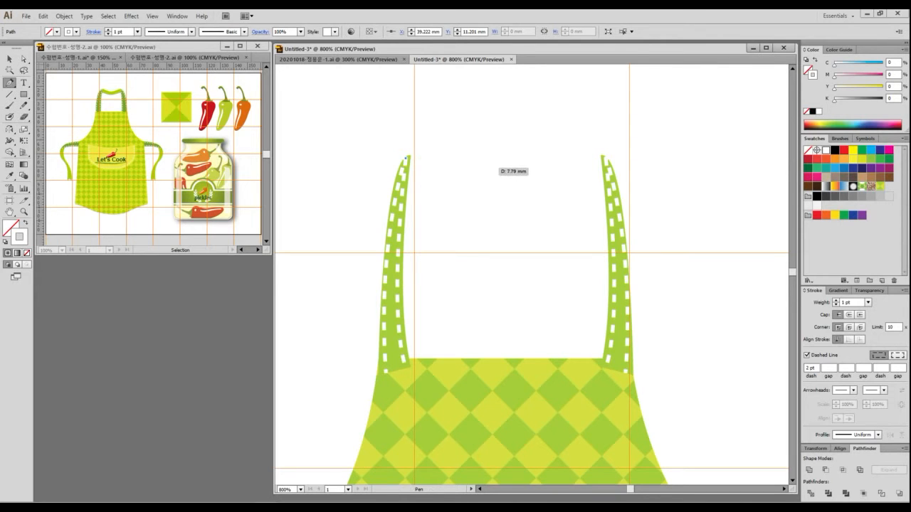
{"action": "left_click_drag", "start_coordinate": [490, 166], "coordinate": [523, 182]}
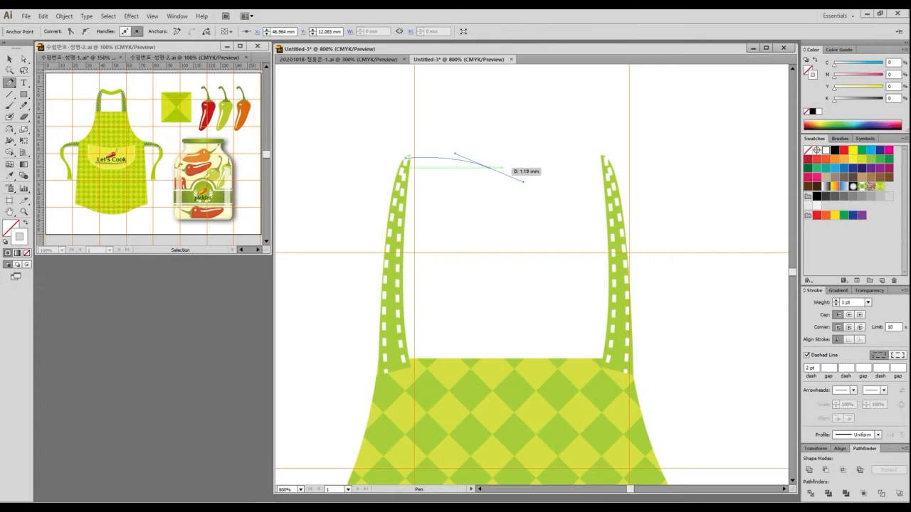
{"action": "key", "text": "d"}
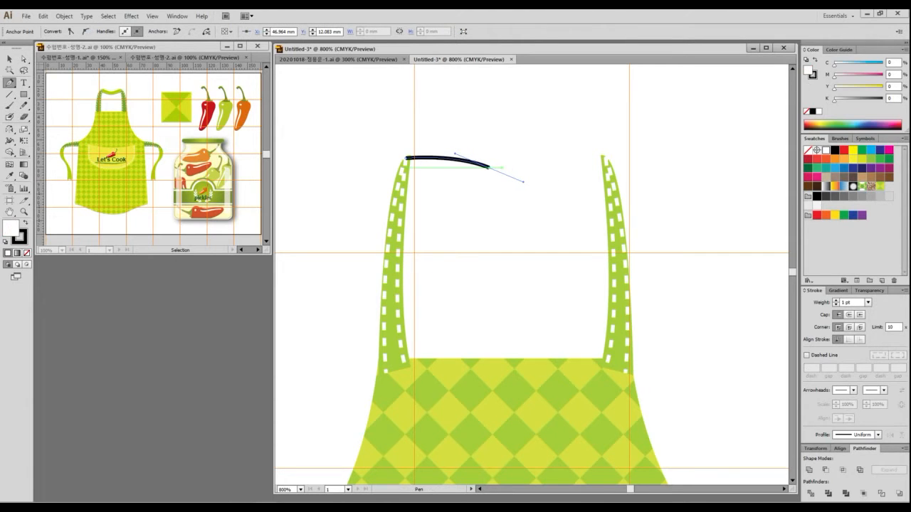
{"action": "key", "text": "slash"}
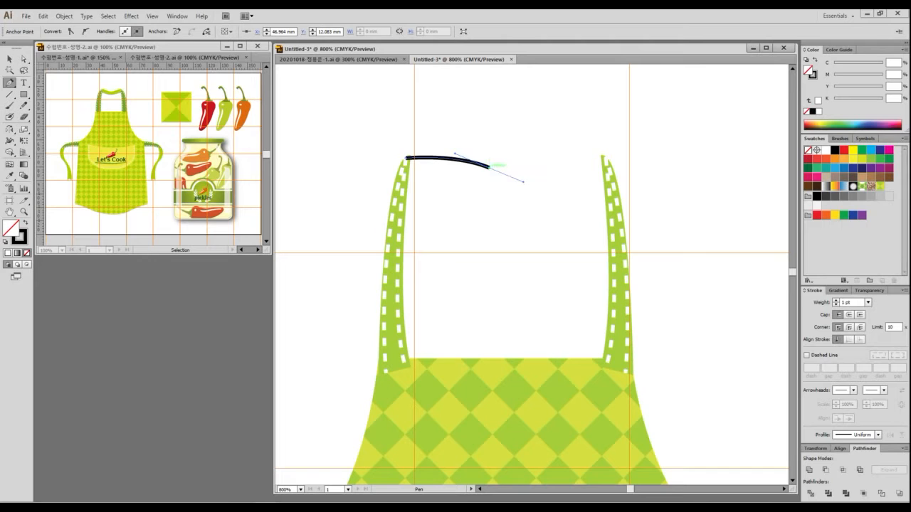
{"action": "left_click", "coordinate": [489, 167]}
{"action": "mouse_move", "coordinate": [534, 168]}
{"action": "left_mouse_down"}
{"action": "mouse_move", "coordinate": [588, 155]}
{"action": "mouse_move", "coordinate": [560, 160]}
{"action": "mouse_move", "coordinate": [610, 157]}
{"action": "mouse_move", "coordinate": [629, 171]}
{"action": "mouse_move", "coordinate": [615, 165]}
{"action": "mouse_move", "coordinate": [623, 166]}
{"action": "left_mouse_up"}
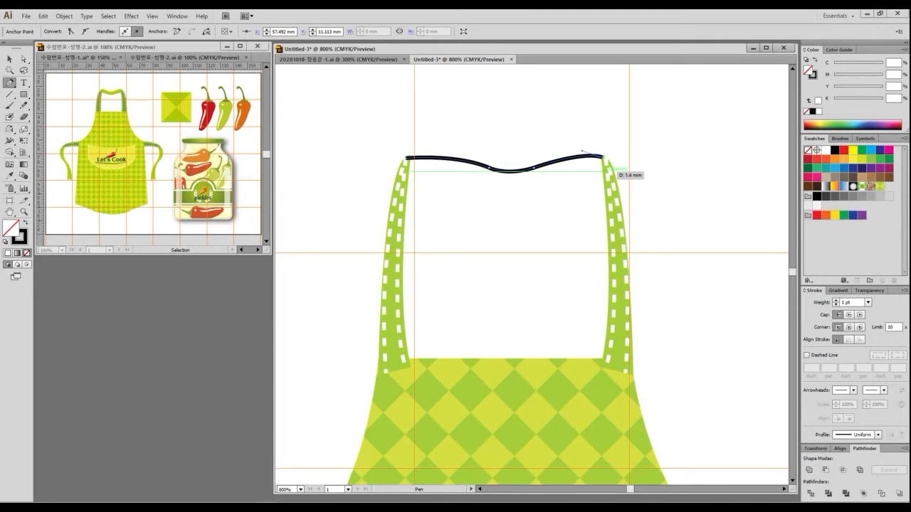
- Draw the neck band's right end and matching wavy lower edge back to the left strap, and close the outline
{"action": "left_click_drag", "start_coordinate": [610, 166], "coordinate": [503, 197]}
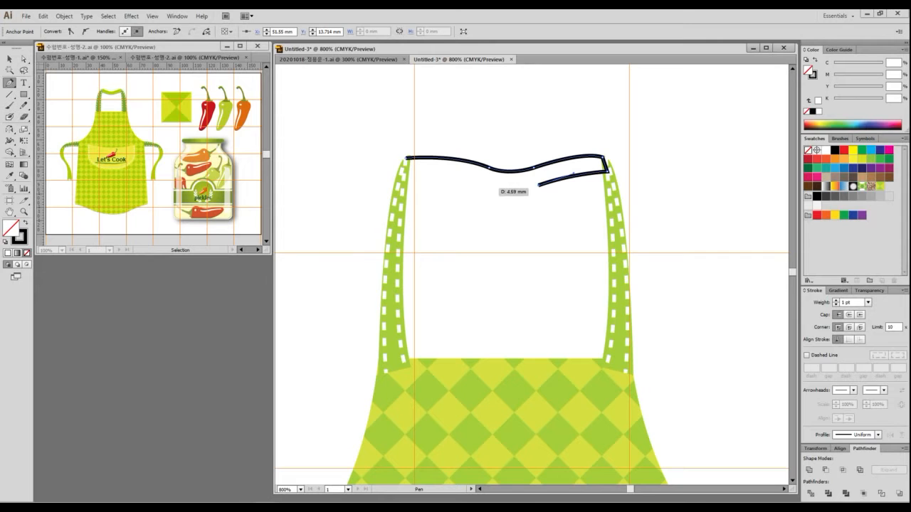
{"action": "left_click_drag", "start_coordinate": [488, 187], "coordinate": [513, 198]}
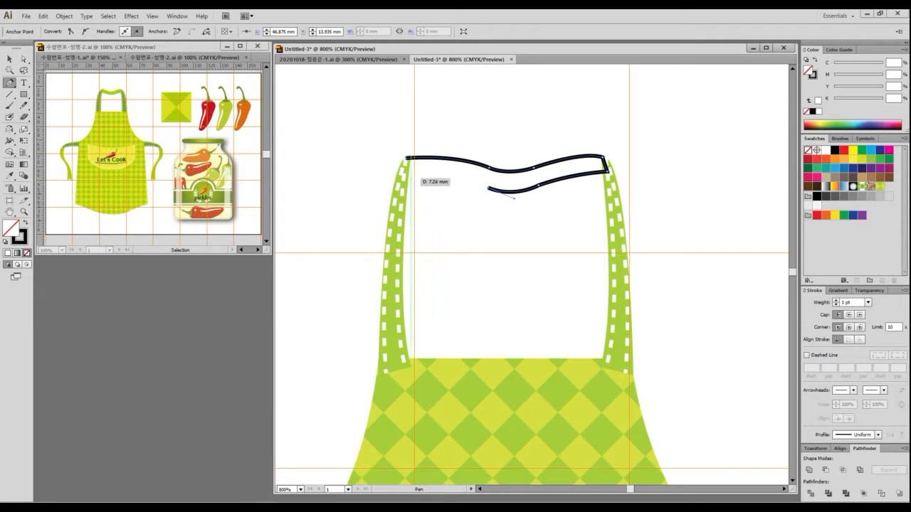
{"action": "left_click_drag", "start_coordinate": [405, 173], "coordinate": [355, 185]}
{"action": "left_click", "coordinate": [404, 178]}
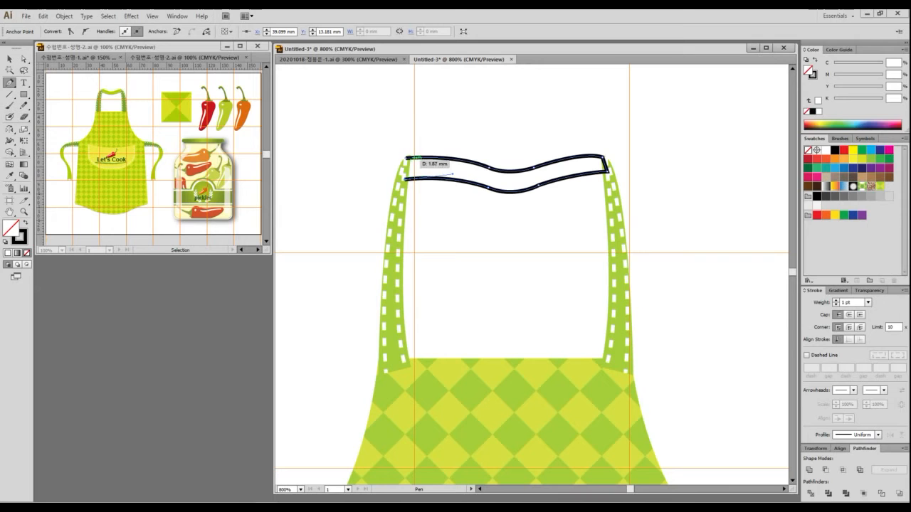
{"action": "left_click", "coordinate": [406, 157]}
- Sample the light green colour square (C40 Y100) onto the neck band and deselect it
{"action": "scroll", "coordinate": [457, 190], "scroll_direction": "down", "scroll_amount": 2}
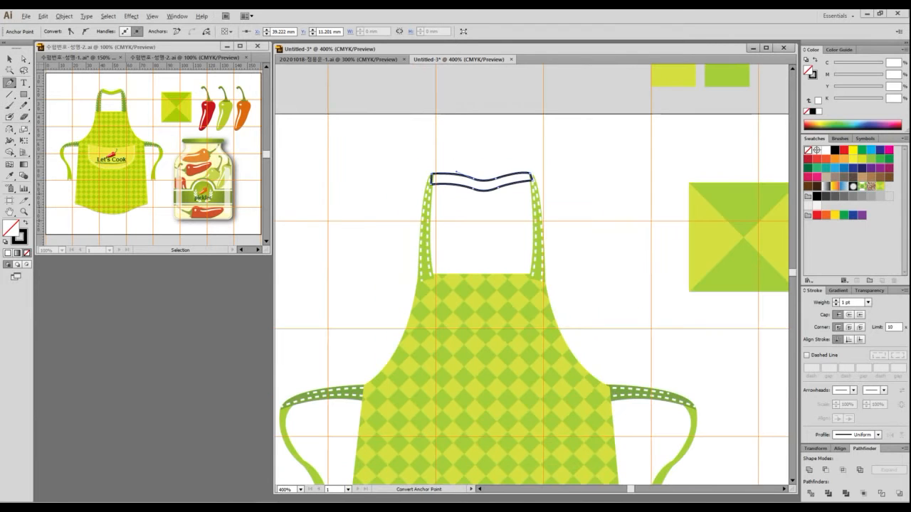
{"action": "left_click_drag", "start_coordinate": [431, 205], "coordinate": [582, 189]}
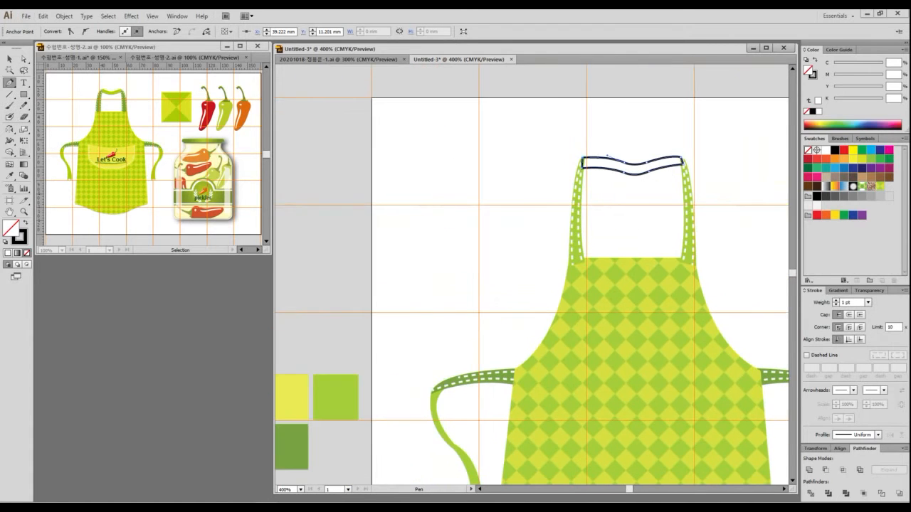
{"action": "key", "text": "i"}
{"action": "left_click", "coordinate": [335, 397]}
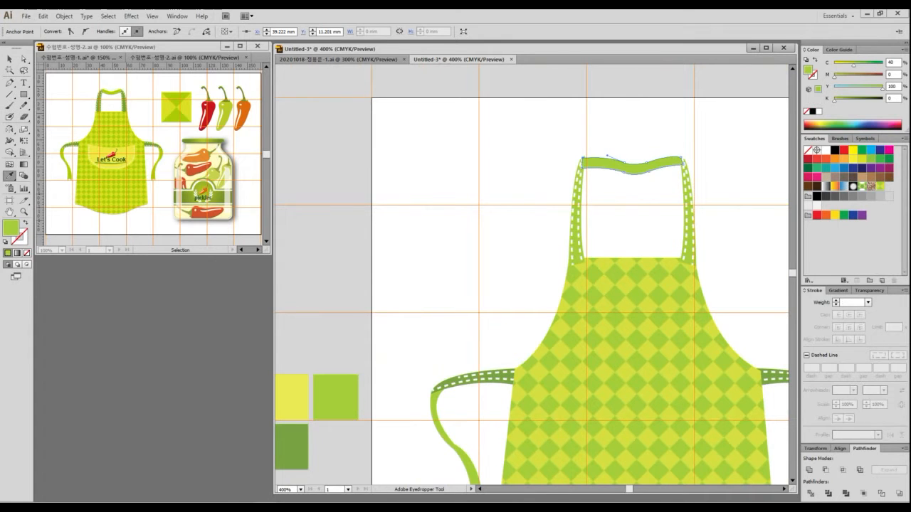
{"action": "key", "text": "v"}
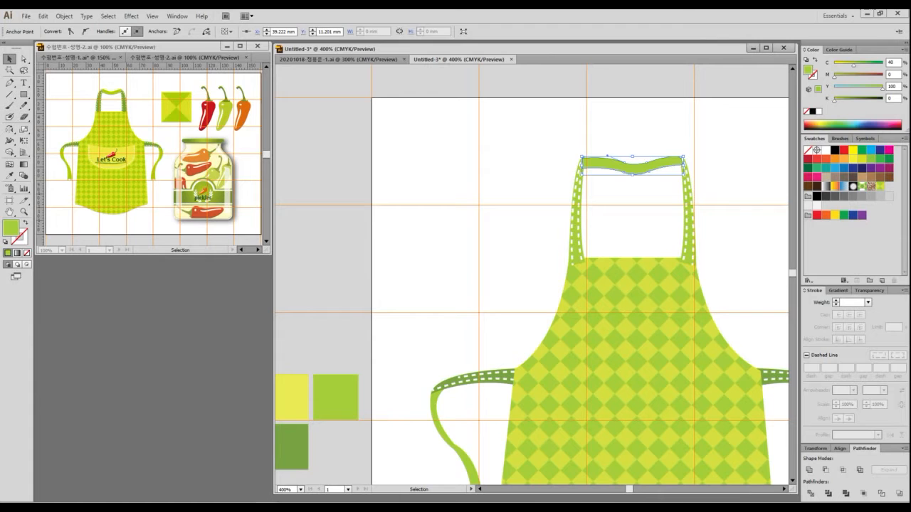
{"action": "key", "text": "ctrl+shift+a"}
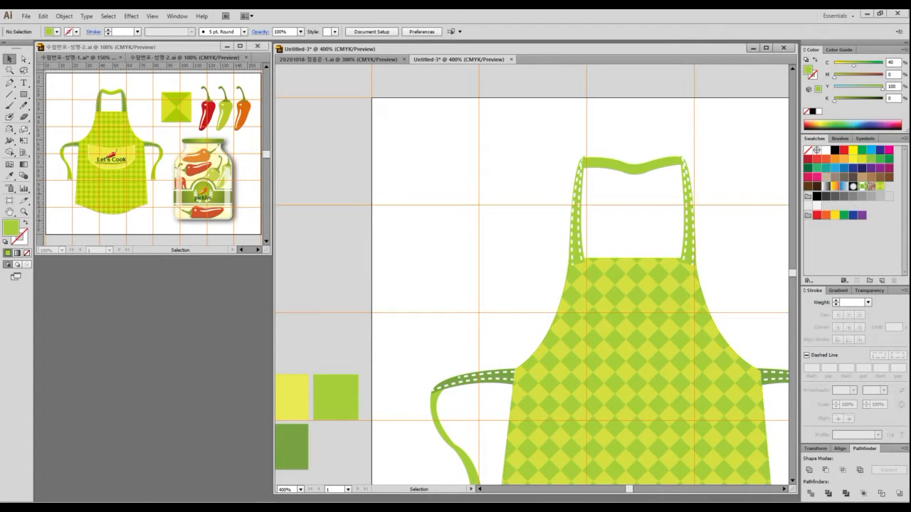
- Ungroup the two neck straps from each other and break each strap's group into separate shape and stitch lines
{"action": "left_click", "coordinate": [688, 245]}
{"action": "left_click", "coordinate": [715, 242]}
{"action": "left_click", "coordinate": [689, 244]}
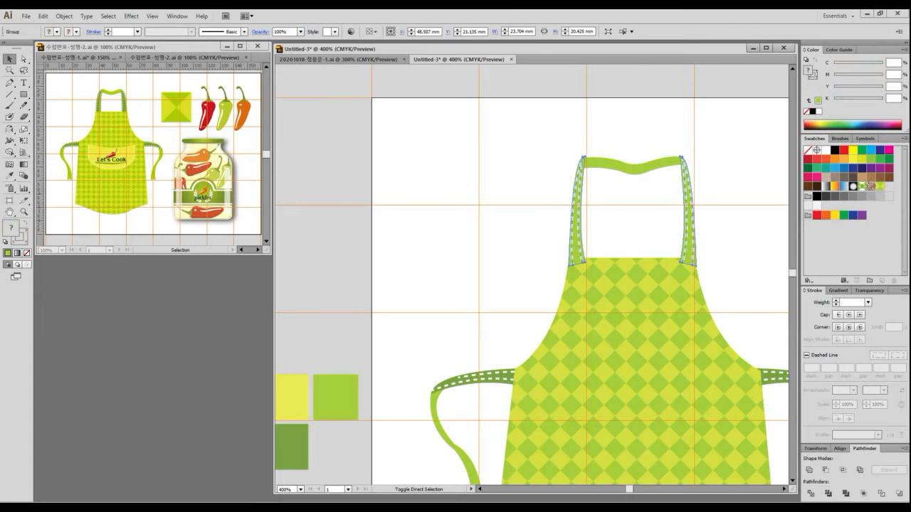
{"action": "key", "text": "ctrl+shift+g"}
{"action": "left_click", "coordinate": [715, 242]}
{"action": "left_click", "coordinate": [689, 245]}
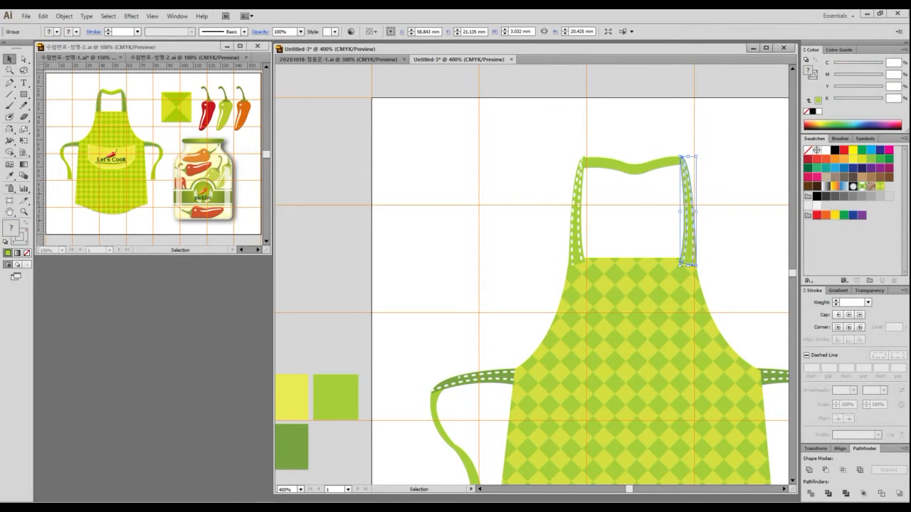
{"action": "key", "text": "ctrl+shift+g"}
{"action": "left_click", "coordinate": [578, 219]}
{"action": "key", "text": "ctrl+shift+g"}
{"action": "left_click", "coordinate": [630, 234]}
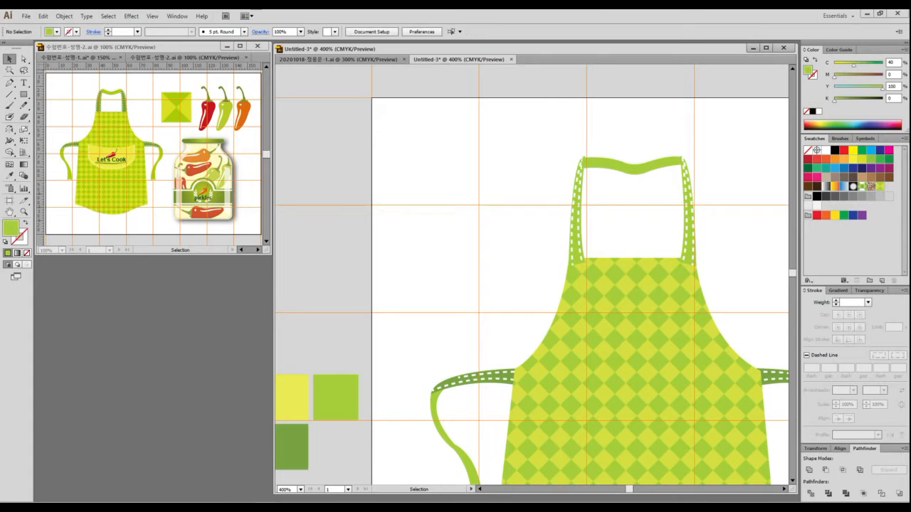
- Recolour both neck strap shapes with the dark green sample square (C60 M20 Y100)
{"action": "scroll", "coordinate": [629, 234], "scroll_direction": "up", "scroll_amount": 2}
{"action": "left_click_drag", "start_coordinate": [629, 234], "coordinate": [581, 240]}
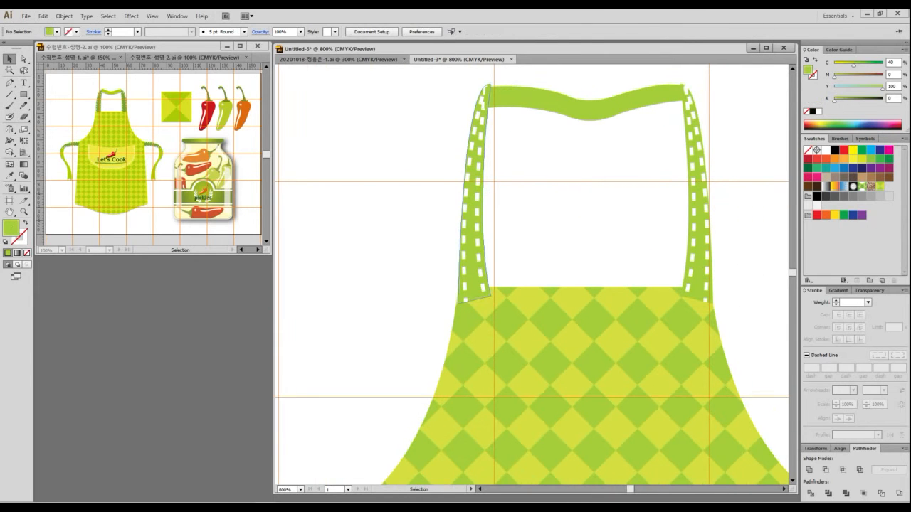
{"action": "left_click", "coordinate": [470, 249]}
{"action": "left_click", "coordinate": [698, 249], "text": "shift"}
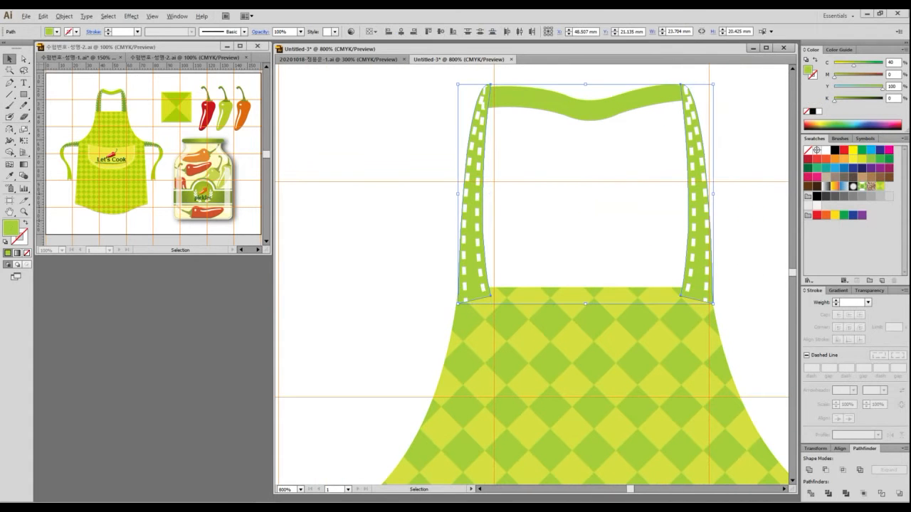
{"action": "scroll", "coordinate": [594, 263], "scroll_direction": "down", "scroll_amount": 2}
{"action": "left_click_drag", "start_coordinate": [594, 262], "coordinate": [664, 165]}
{"action": "key", "text": "i"}
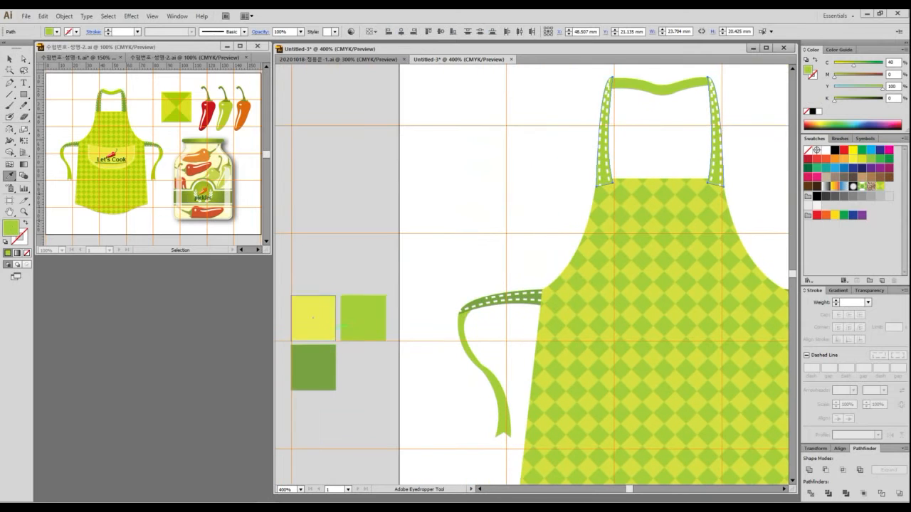
{"action": "left_click", "coordinate": [313, 367]}
- Move the light green neck band up by about 0.2 mm and deselect it
{"action": "scroll", "coordinate": [512, 241], "scroll_direction": "down", "scroll_amount": 2}
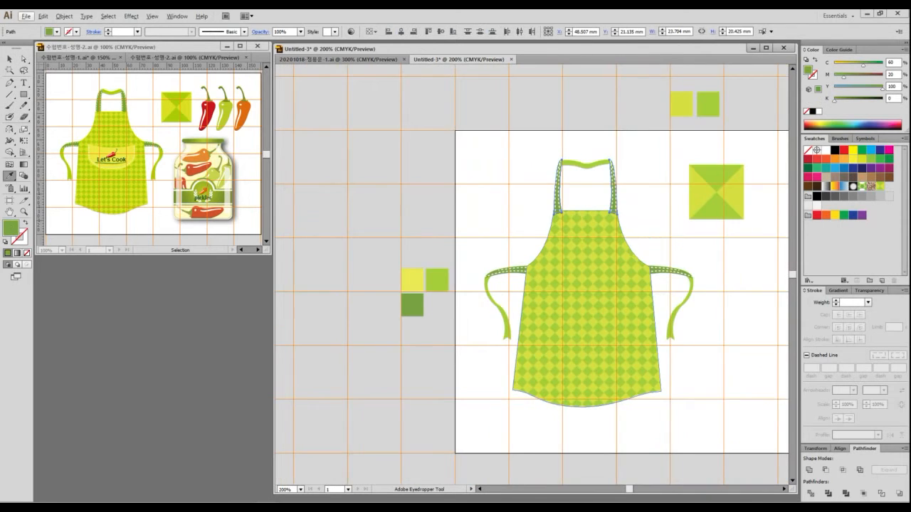
{"action": "scroll", "coordinate": [585, 218], "scroll_direction": "up", "scroll_amount": 4}
{"action": "scroll", "coordinate": [532, 275], "scroll_direction": "up", "scroll_amount": 1}
{"action": "key", "text": "v"}
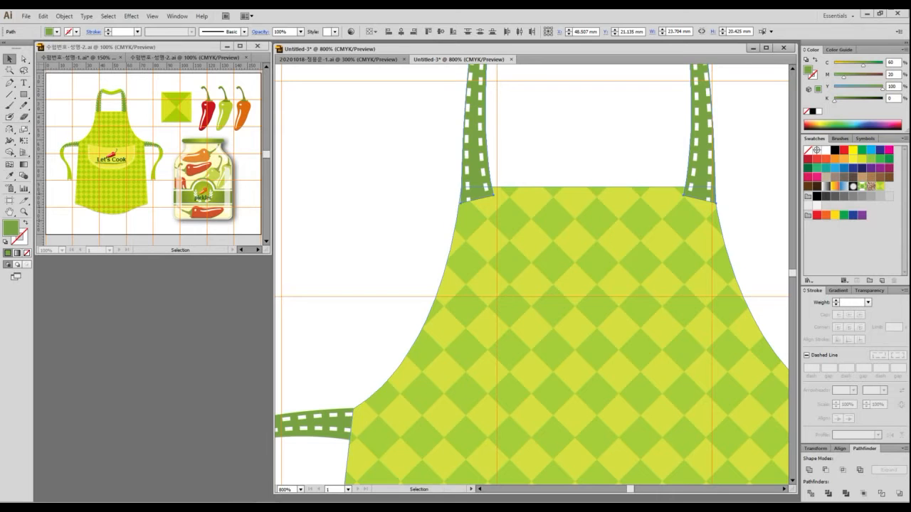
{"action": "left_click_drag", "start_coordinate": [585, 218], "coordinate": [554, 421]}
{"action": "left_click", "coordinate": [557, 212]}
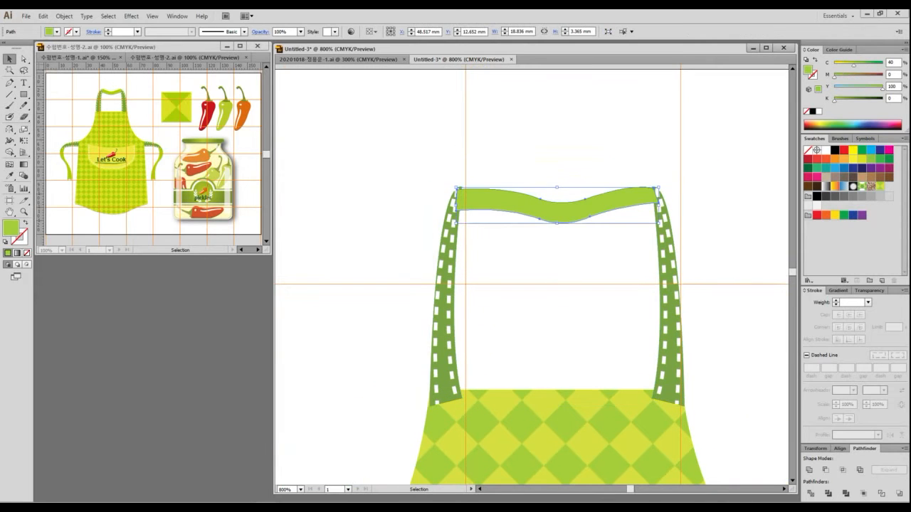
{"action": "left_click_drag", "start_coordinate": [598, 199], "coordinate": [598, 194]}
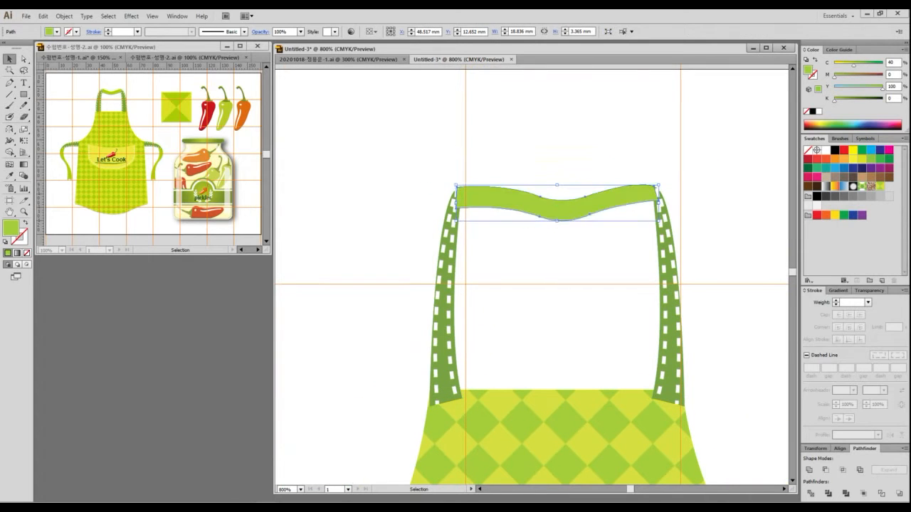
{"action": "key", "text": "a"}
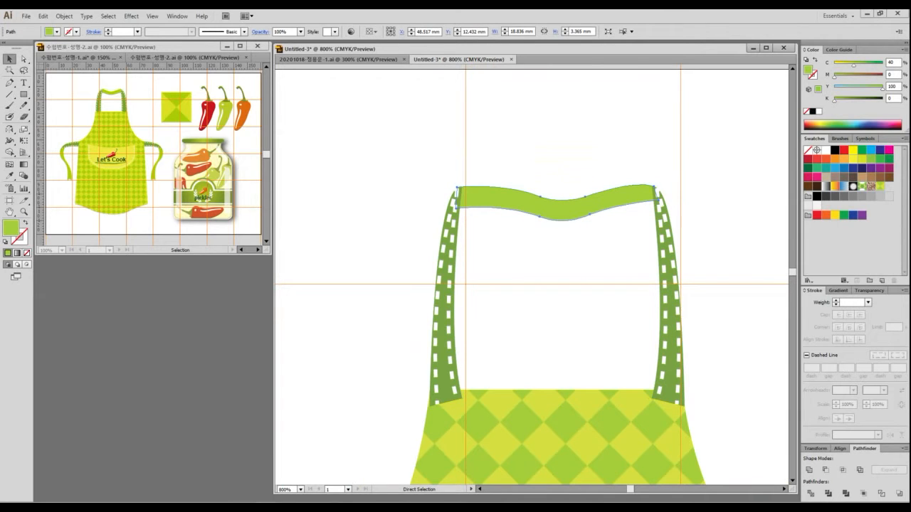
{"action": "key", "text": "v"}
{"action": "key", "text": "ctrl+shift+a"}
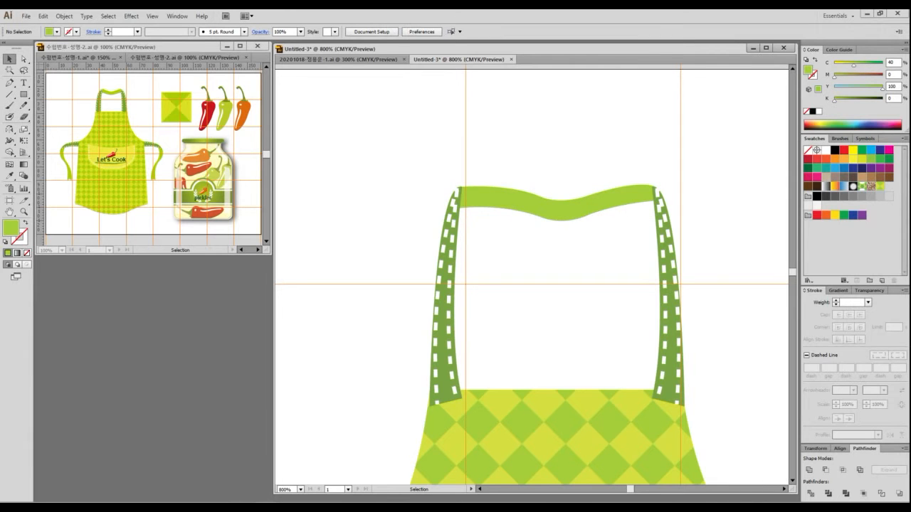
- Select the left strap pieces, the right strap pieces and the apron body in turn, and clear the selection
{"action": "scroll", "coordinate": [546, 274], "scroll_direction": "down", "scroll_amount": 3}
{"action": "left_click_drag", "start_coordinate": [491, 274], "coordinate": [518, 292]}
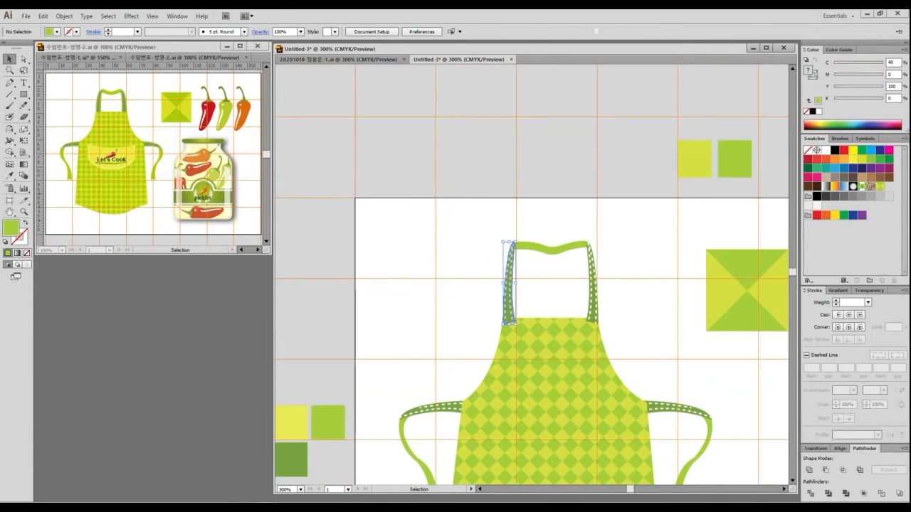
{"action": "left_click_drag", "start_coordinate": [611, 273], "coordinate": [584, 291]}
{"action": "left_click", "coordinate": [555, 356]}
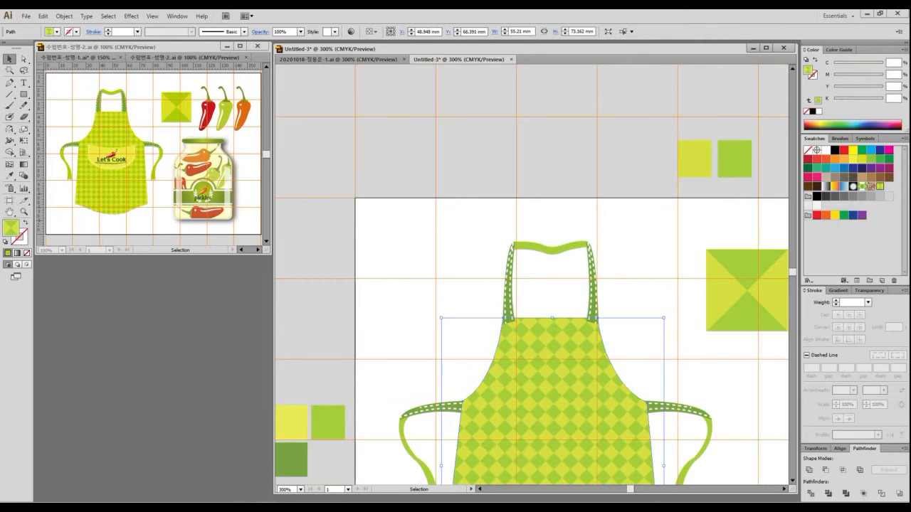
{"action": "key", "text": "space"}
{"action": "left_click_drag", "start_coordinate": [555, 356], "coordinate": [556, 242]}
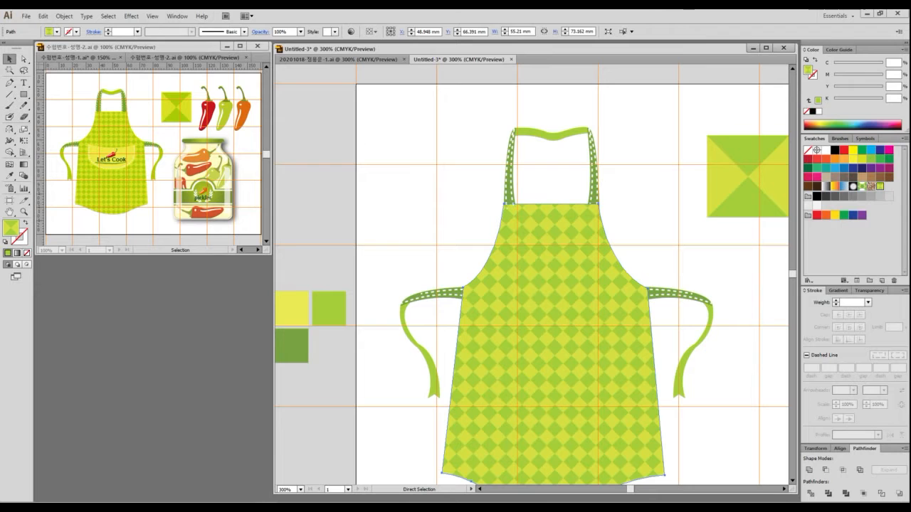
{"action": "key", "text": "ctrl+shift+a"}
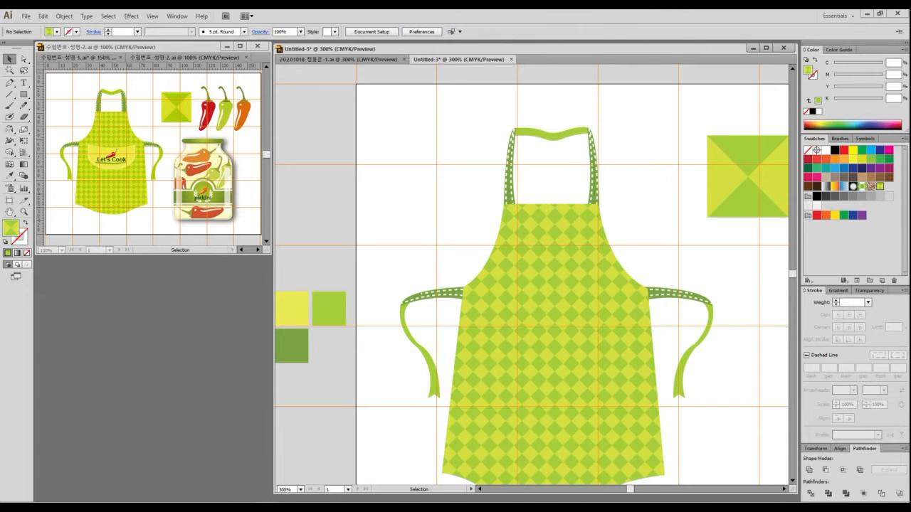
- Group the apron body with its neck straps, neck band and side ties, and lock the group
{"action": "left_click_drag", "start_coordinate": [555, 321], "coordinate": [545, 299]}
{"action": "left_click_drag", "start_coordinate": [402, 115], "coordinate": [680, 431]}
{"action": "key", "text": "ctrl+g"}
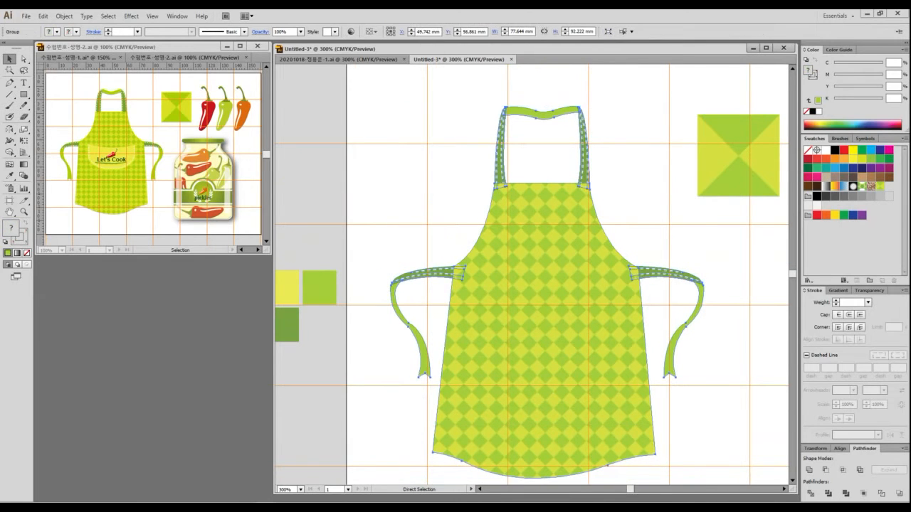
{"action": "left_click", "coordinate": [64, 15]}
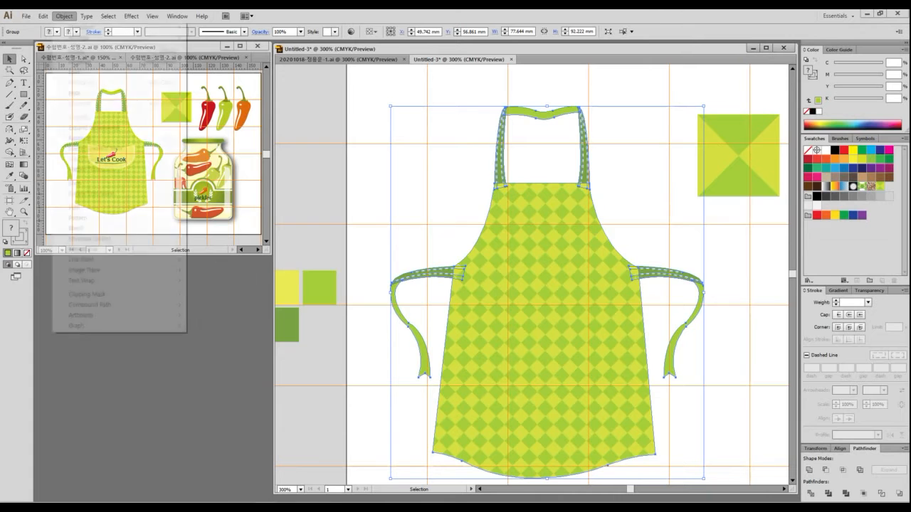
{"action": "left_click", "coordinate": [213, 71]}
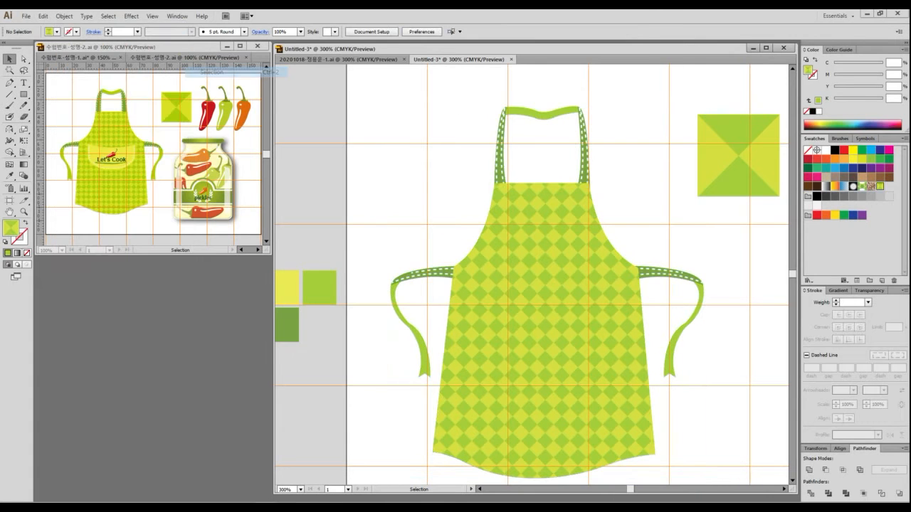
- Test the lock by trying to select the upper part of the apron with a selection marquee
{"action": "mouse_move", "coordinate": [577, 376]}
{"action": "left_mouse_down"}
{"action": "mouse_move", "coordinate": [606, 329]}
{"action": "mouse_move", "coordinate": [588, 397]}
{"action": "left_mouse_up"}
{"action": "key", "text": "ctrl+z"}
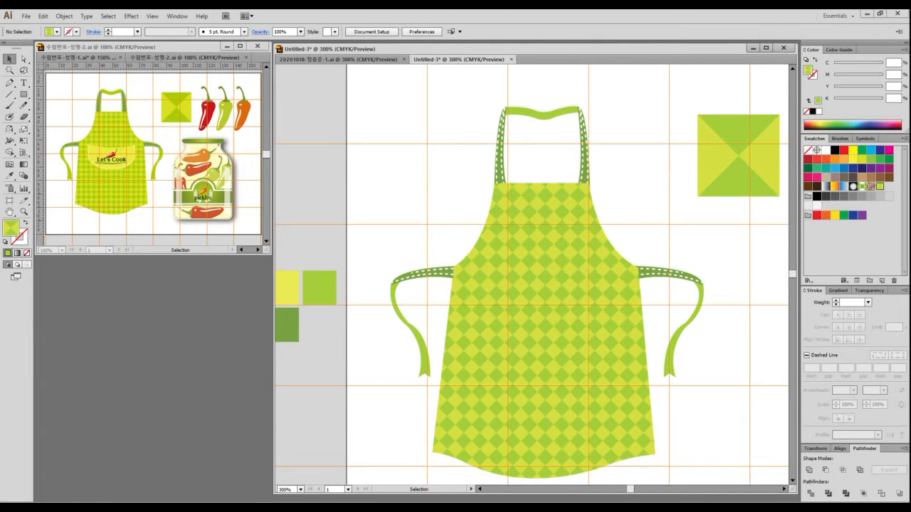
{"action": "left_click_drag", "start_coordinate": [441, 142], "coordinate": [627, 267]}
{"action": "left_click_drag", "start_coordinate": [457, 127], "coordinate": [599, 277]}
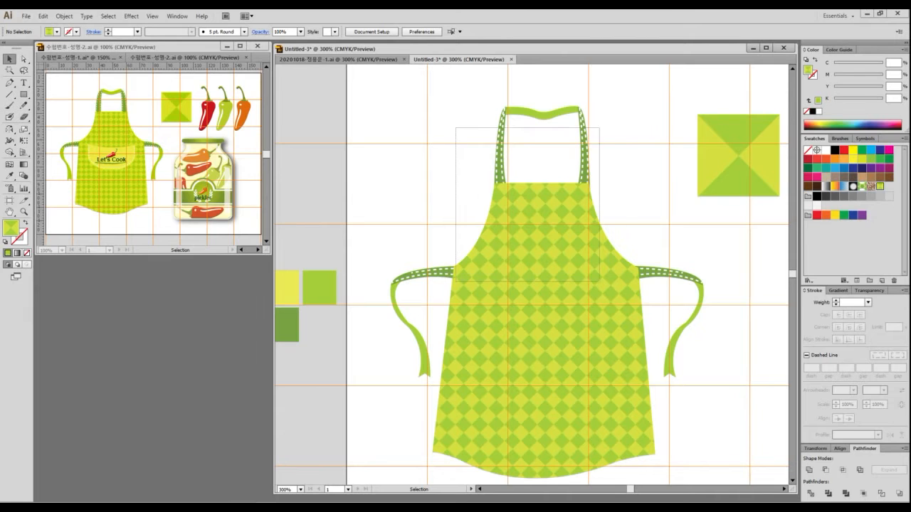
- Test with further marquees across the apron's bib and body whether the locked group can still be selected
{"action": "left_click_drag", "start_coordinate": [458, 129], "coordinate": [580, 291]}
{"action": "left_click_drag", "start_coordinate": [413, 147], "coordinate": [663, 413]}
{"action": "left_click_drag", "start_coordinate": [415, 131], "coordinate": [619, 276]}
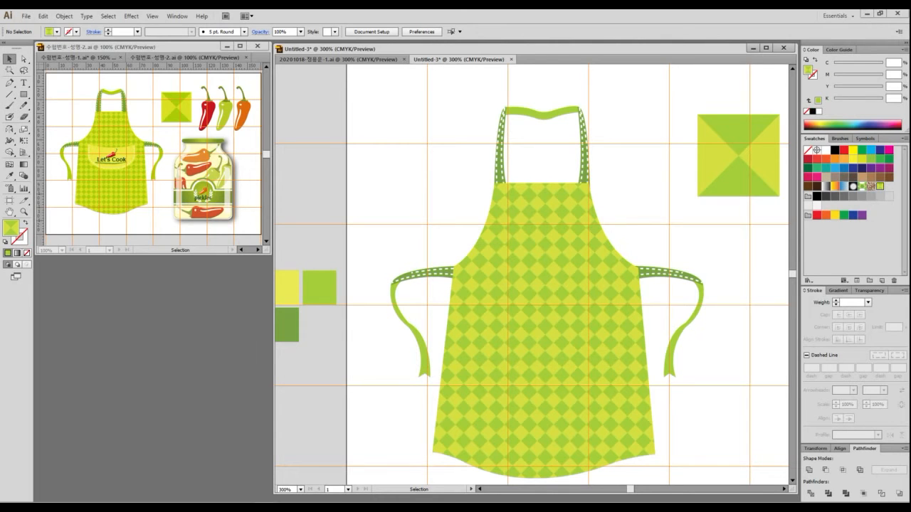
{"action": "key", "text": "a"}
{"action": "mouse_move", "coordinate": [474, 271]}
{"action": "left_mouse_down"}
{"action": "mouse_move", "coordinate": [623, 283]}
{"action": "mouse_move", "coordinate": [625, 359]}
{"action": "mouse_move", "coordinate": [480, 349]}
{"action": "mouse_move", "coordinate": [478, 273]}
{"action": "mouse_move", "coordinate": [518, 275]}
{"action": "left_mouse_up"}
- Bring up the exam sheet GI05-1A(A4).pdf and examine the outline of the apron's pocket
{"action": "left_click_drag", "start_coordinate": [910, 125], "coordinate": [385, 54]}
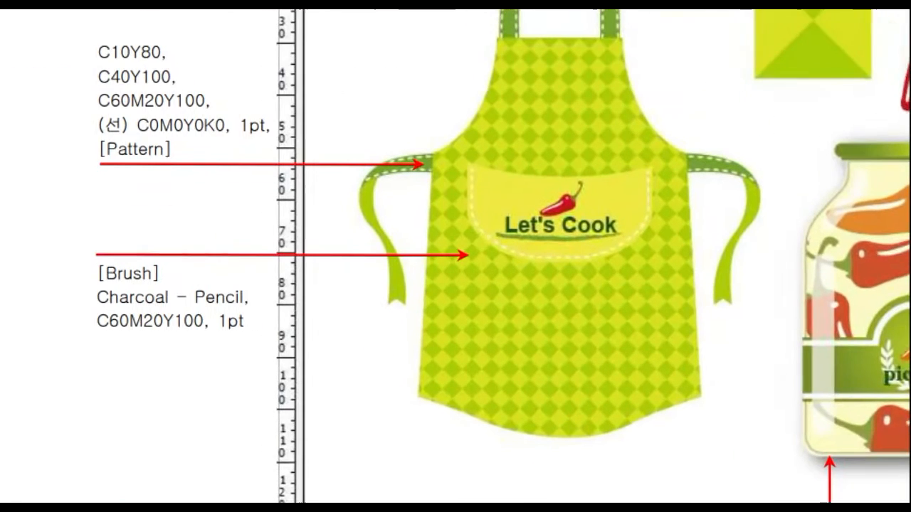
{"action": "left_click_drag", "start_coordinate": [459, 256], "coordinate": [528, 320]}
{"action": "mouse_move", "coordinate": [594, 275]}
{"action": "left_mouse_down"}
{"action": "mouse_move", "coordinate": [681, 270]}
{"action": "mouse_move", "coordinate": [683, 280]}
{"action": "left_mouse_up"}
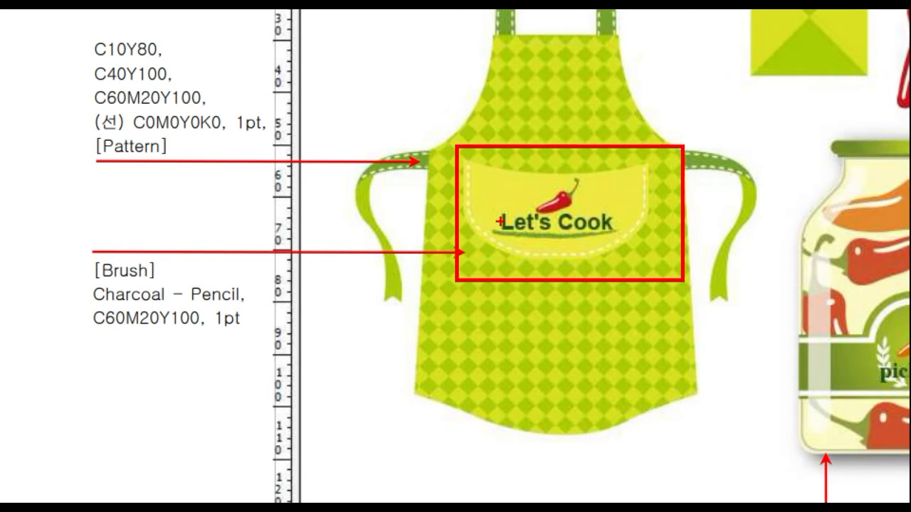
{"action": "mouse_move", "coordinate": [466, 162]}
{"action": "left_mouse_down"}
{"action": "mouse_move", "coordinate": [465, 216]}
{"action": "mouse_move", "coordinate": [501, 248]}
{"action": "mouse_move", "coordinate": [556, 259]}
{"action": "mouse_move", "coordinate": [628, 248]}
{"action": "mouse_move", "coordinate": [646, 220]}
{"action": "mouse_move", "coordinate": [646, 165]}
{"action": "mouse_move", "coordinate": [585, 187]}
{"action": "mouse_move", "coordinate": [472, 163]}
{"action": "left_mouse_up"}
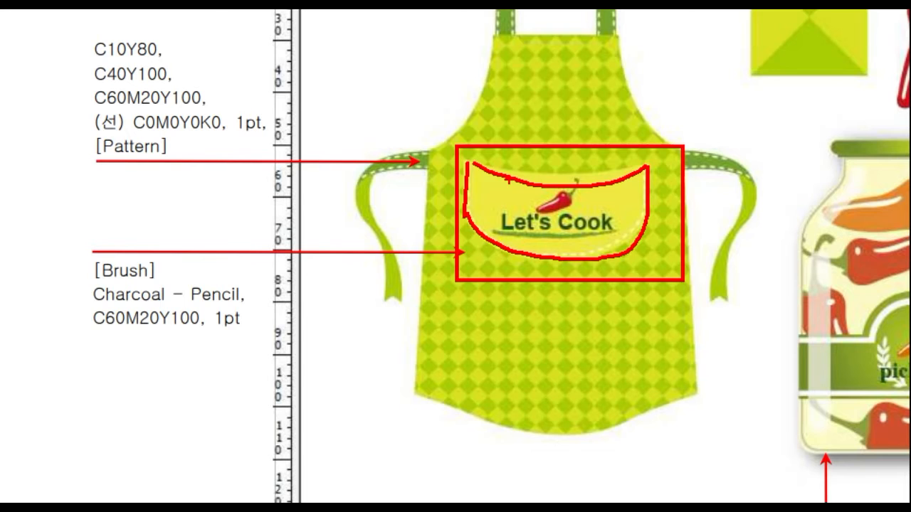
{"action": "key", "text": "e"}
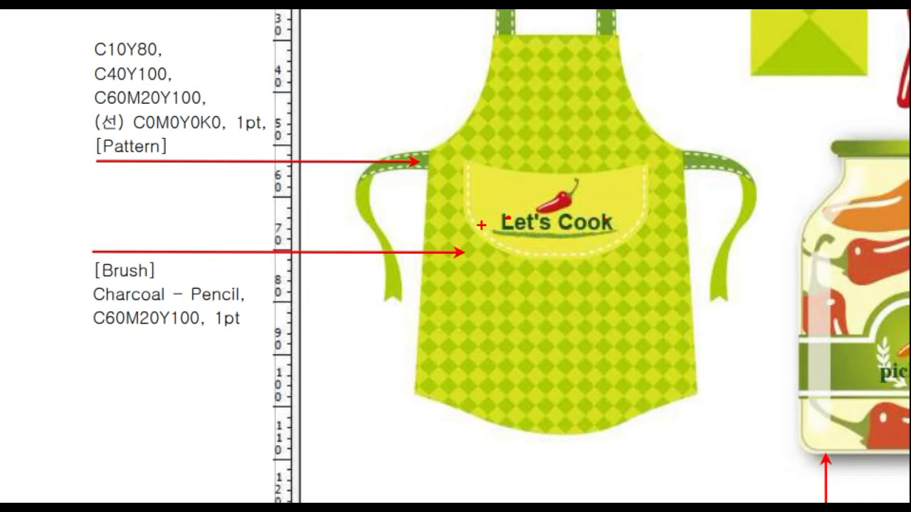
- Examine the brush specification for the underline below "Let's Cook" and the small pepper above the text
{"action": "mouse_move", "coordinate": [480, 225]}
{"action": "left_mouse_down"}
{"action": "mouse_move", "coordinate": [520, 254]}
{"action": "mouse_move", "coordinate": [637, 247]}
{"action": "left_mouse_up"}
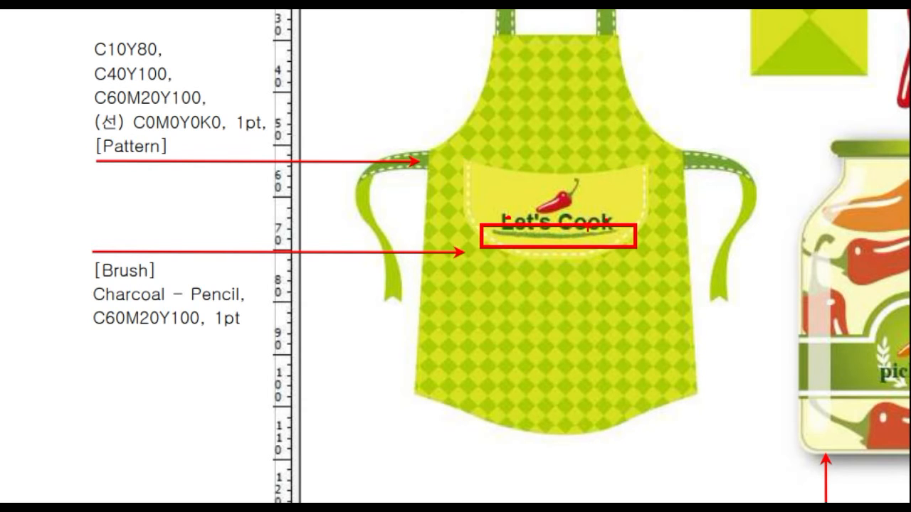
{"action": "mouse_move", "coordinate": [245, 328]}
{"action": "left_mouse_down"}
{"action": "mouse_move", "coordinate": [36, 281]}
{"action": "mouse_move", "coordinate": [196, 234]}
{"action": "mouse_move", "coordinate": [259, 309]}
{"action": "mouse_move", "coordinate": [258, 337]}
{"action": "left_mouse_up"}
{"action": "left_click_drag", "start_coordinate": [93, 301], "coordinate": [248, 293]}
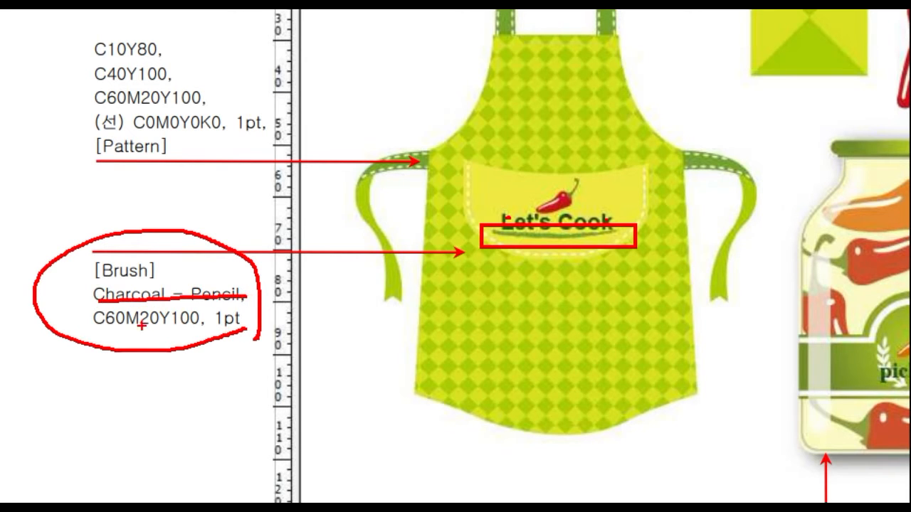
{"action": "mouse_move", "coordinate": [95, 326]}
{"action": "left_mouse_down"}
{"action": "mouse_move", "coordinate": [193, 325]}
{"action": "mouse_move", "coordinate": [213, 341]}
{"action": "mouse_move", "coordinate": [235, 299]}
{"action": "mouse_move", "coordinate": [196, 337]}
{"action": "mouse_move", "coordinate": [208, 346]}
{"action": "left_mouse_up"}
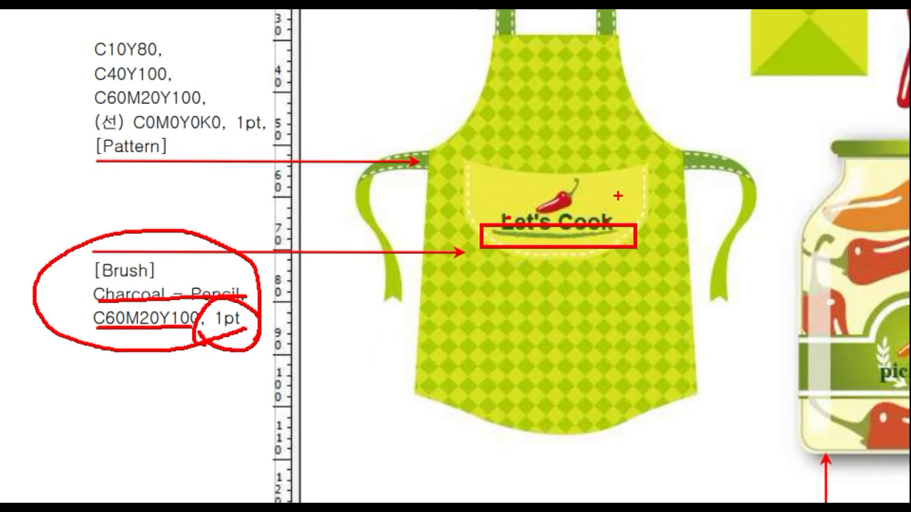
{"action": "mouse_move", "coordinate": [579, 191]}
{"action": "left_mouse_down"}
{"action": "mouse_move", "coordinate": [582, 203]}
{"action": "mouse_move", "coordinate": [542, 209]}
{"action": "mouse_move", "coordinate": [583, 194]}
{"action": "left_mouse_up"}
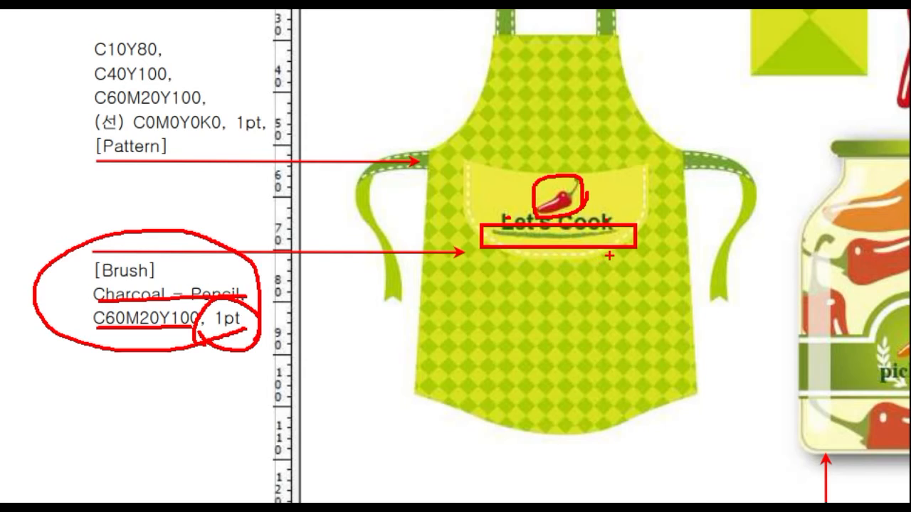
{"action": "key", "text": "Escape"}
{"action": "mouse_move", "coordinate": [783, 229]}
{"action": "left_mouse_down"}
{"action": "mouse_move", "coordinate": [699, 224]}
{"action": "mouse_move", "coordinate": [774, 205]}
{"action": "mouse_move", "coordinate": [767, 235]}
{"action": "mouse_move", "coordinate": [585, 206]}
{"action": "mouse_move", "coordinate": [521, 262]}
{"action": "mouse_move", "coordinate": [520, 277]}
{"action": "mouse_move", "coordinate": [559, 278]}
{"action": "left_mouse_up"}
{"action": "key", "text": "Escape"}
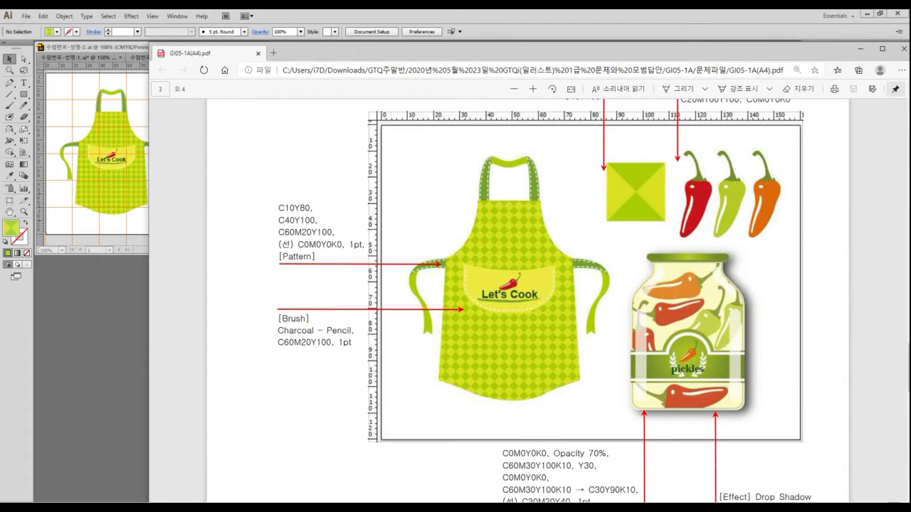
- Move the exam sheet aside and examine the pocket area in the finished reference drawing
{"action": "left_click_drag", "start_coordinate": [455, 54], "coordinate": [910, 133]}
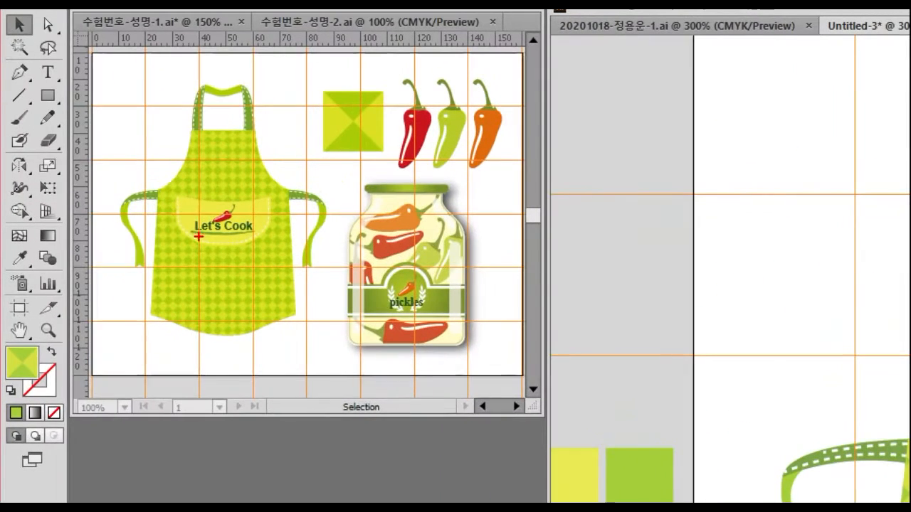
{"action": "mouse_move", "coordinate": [169, 191]}
{"action": "left_mouse_down"}
{"action": "mouse_move", "coordinate": [248, 240]}
{"action": "mouse_move", "coordinate": [282, 249]}
{"action": "left_mouse_up"}
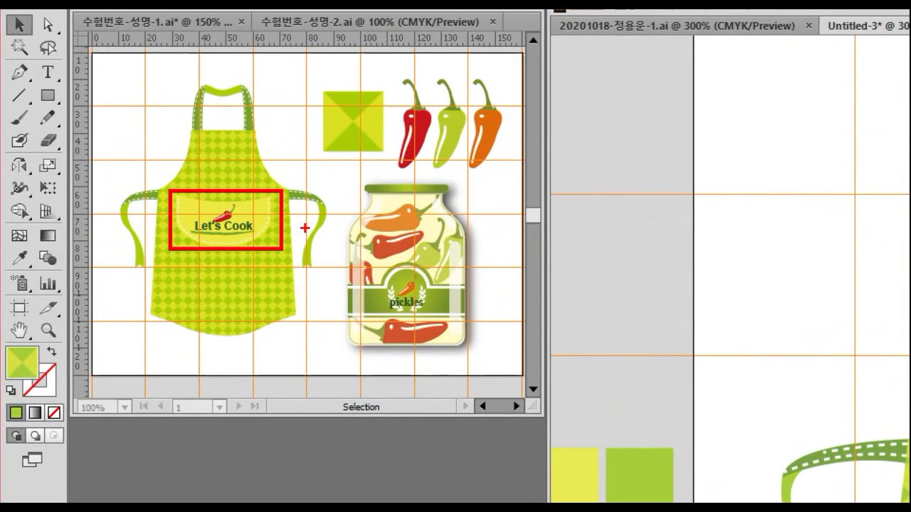
{"action": "key", "text": "Escape"}
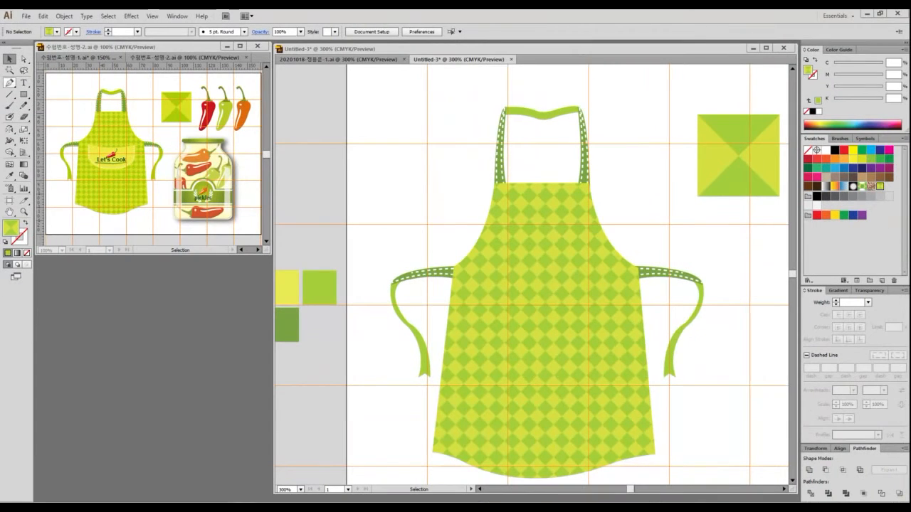
- Draw a closed pocket outline on the apron with the Pen, unfilled with a 1 pt black stroke, about 32 by 18.5 mm, with downward-curving upper and lower edges
{"action": "left_click", "coordinate": [6, 242]}
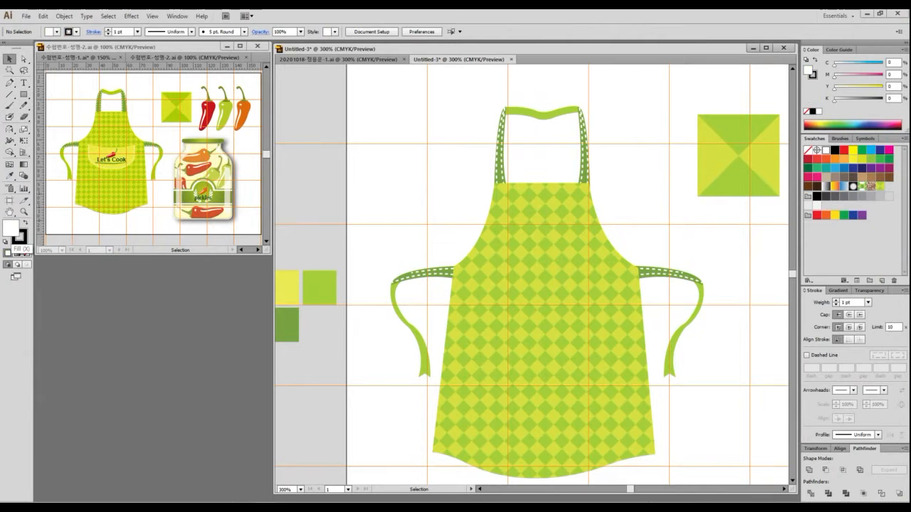
{"action": "left_click", "coordinate": [27, 253]}
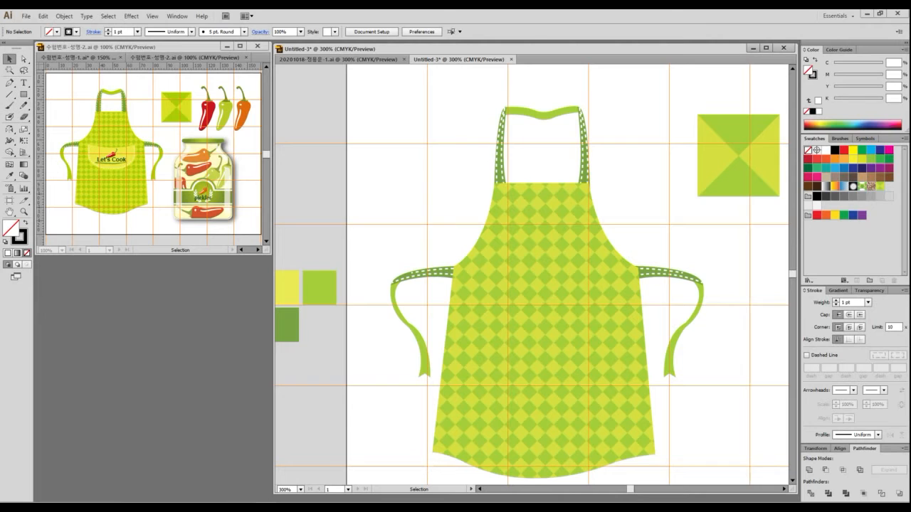
{"action": "left_click", "coordinate": [10, 82]}
{"action": "left_click", "coordinate": [478, 278]}
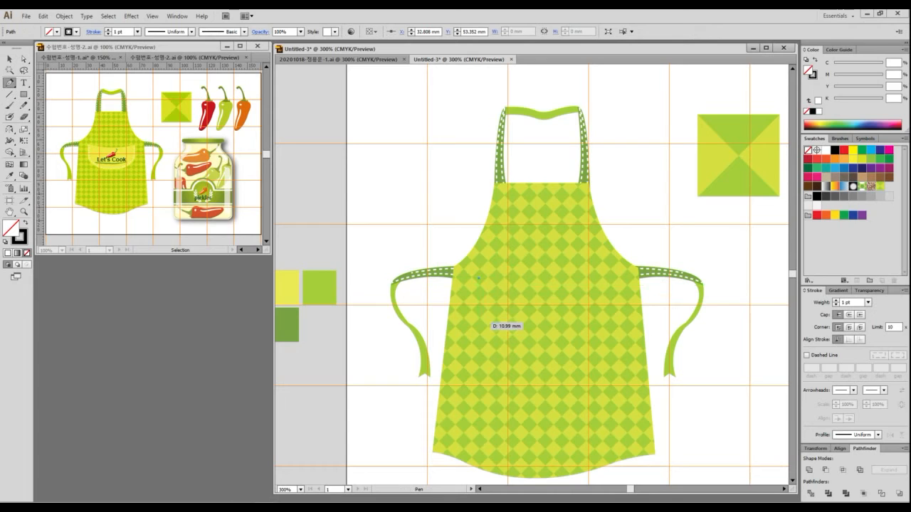
{"action": "left_click", "coordinate": [478, 321]}
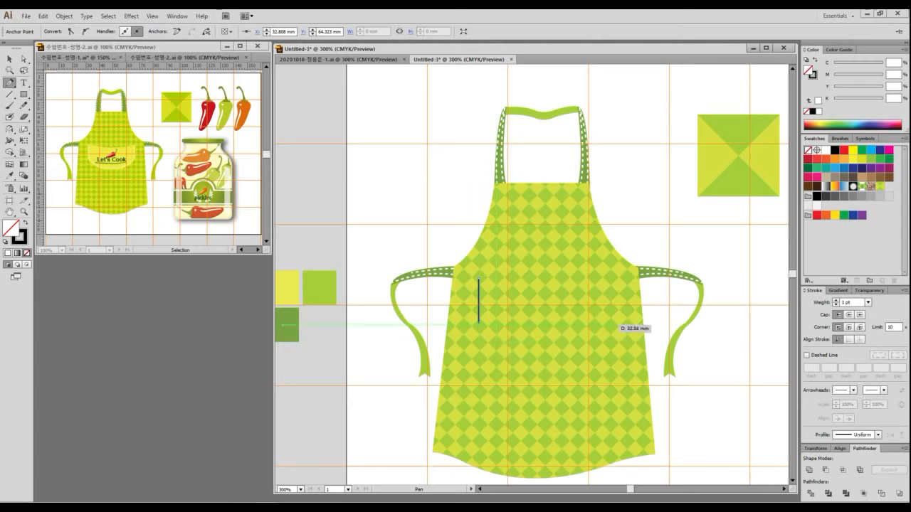
{"action": "mouse_move", "coordinate": [606, 318]}
{"action": "left_mouse_down"}
{"action": "mouse_move", "coordinate": [685, 261]}
{"action": "mouse_move", "coordinate": [666, 258]}
{"action": "mouse_move", "coordinate": [675, 251]}
{"action": "left_mouse_up"}
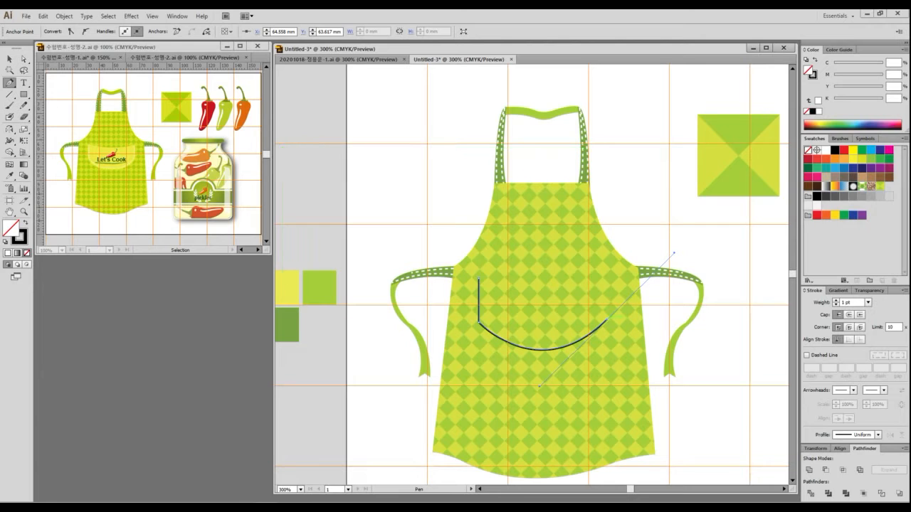
{"action": "left_click", "coordinate": [607, 320]}
{"action": "left_click", "coordinate": [607, 276]}
{"action": "mouse_move", "coordinate": [479, 278]}
{"action": "left_mouse_down"}
{"action": "mouse_move", "coordinate": [575, 307]}
{"action": "mouse_move", "coordinate": [557, 306]}
{"action": "left_mouse_up"}
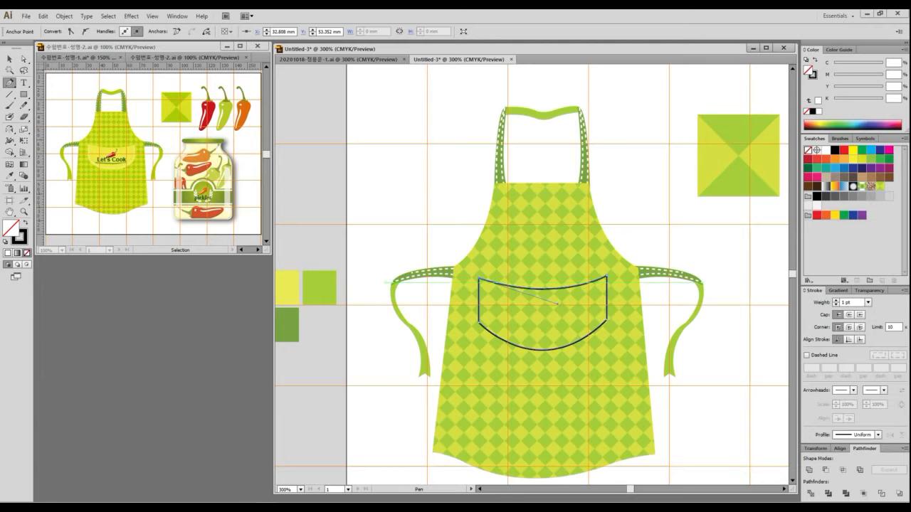
- Give the pocket the yellow C10 Y80 fill without a stroke by sampling the yellow colour square
{"action": "key", "text": "i"}
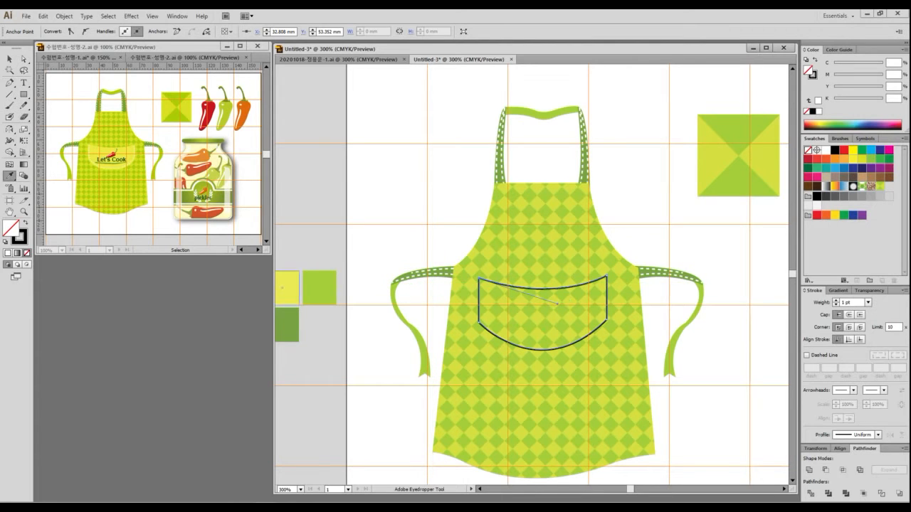
{"action": "left_click", "coordinate": [282, 287]}
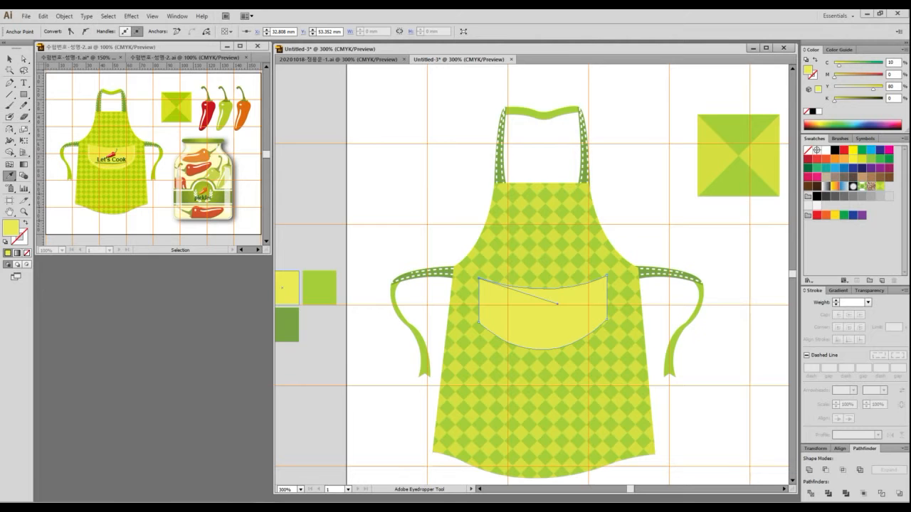
{"action": "key", "text": "v"}
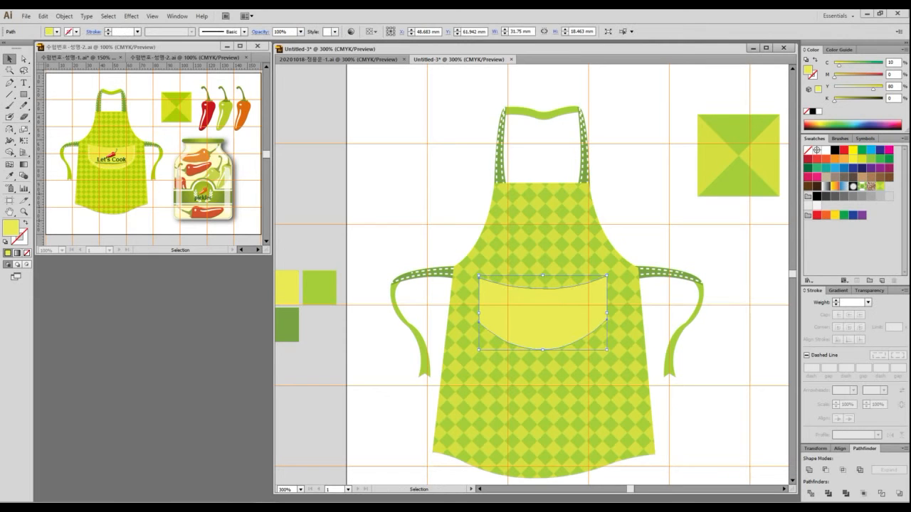
- Examine the pocket's inner edge along its sides and curved bottom for the course of a stitching line
{"action": "scroll", "coordinate": [599, 390], "scroll_direction": "up", "scroll_amount": 2}
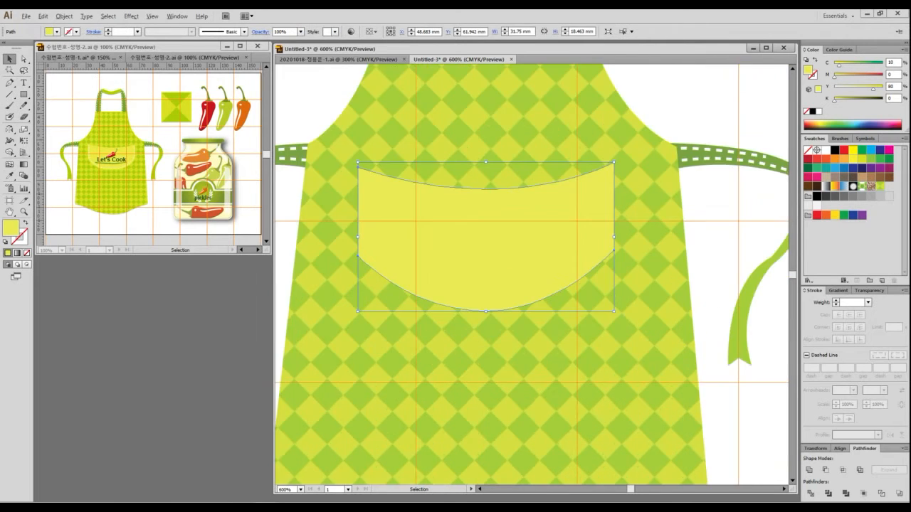
{"action": "left_click_drag", "start_coordinate": [599, 389], "coordinate": [650, 405]}
{"action": "mouse_move", "coordinate": [414, 188]}
{"action": "left_mouse_down"}
{"action": "mouse_move", "coordinate": [420, 258]}
{"action": "mouse_move", "coordinate": [440, 283]}
{"action": "mouse_move", "coordinate": [477, 303]}
{"action": "mouse_move", "coordinate": [522, 308]}
{"action": "mouse_move", "coordinate": [626, 286]}
{"action": "mouse_move", "coordinate": [656, 254]}
{"action": "mouse_move", "coordinate": [656, 185]}
{"action": "left_mouse_up"}
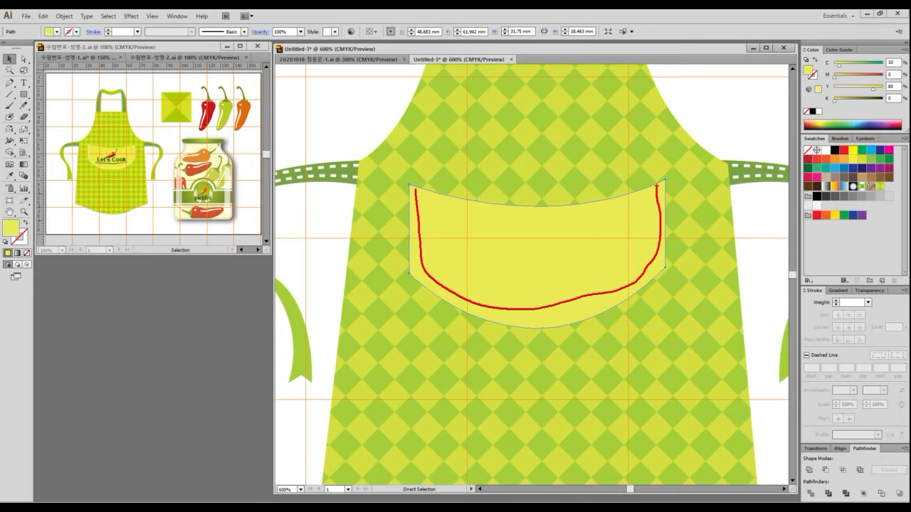
{"action": "key", "text": "v"}
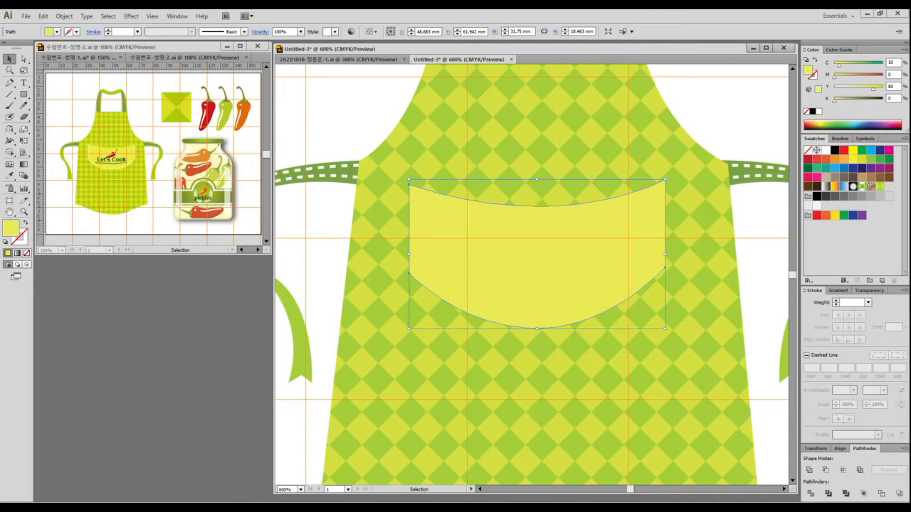
{"action": "left_click", "coordinate": [10, 83]}
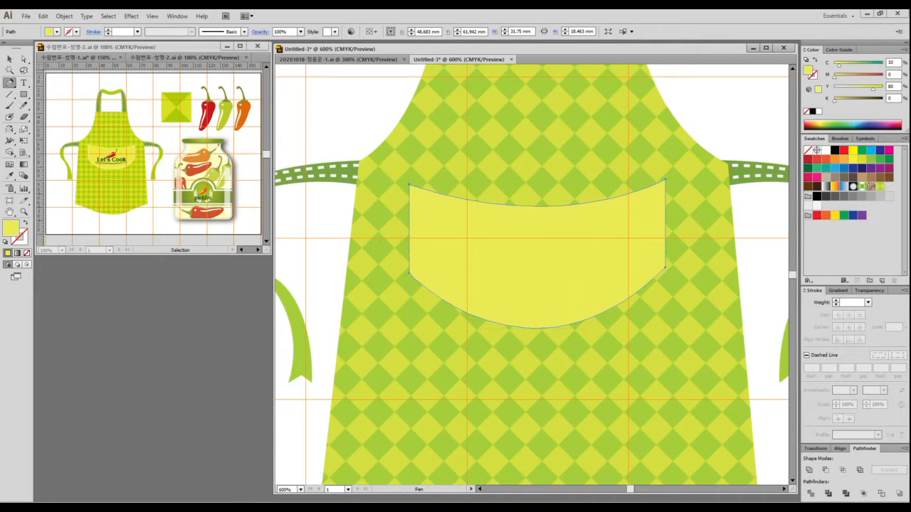
{"action": "key", "text": "ctrl+1"}
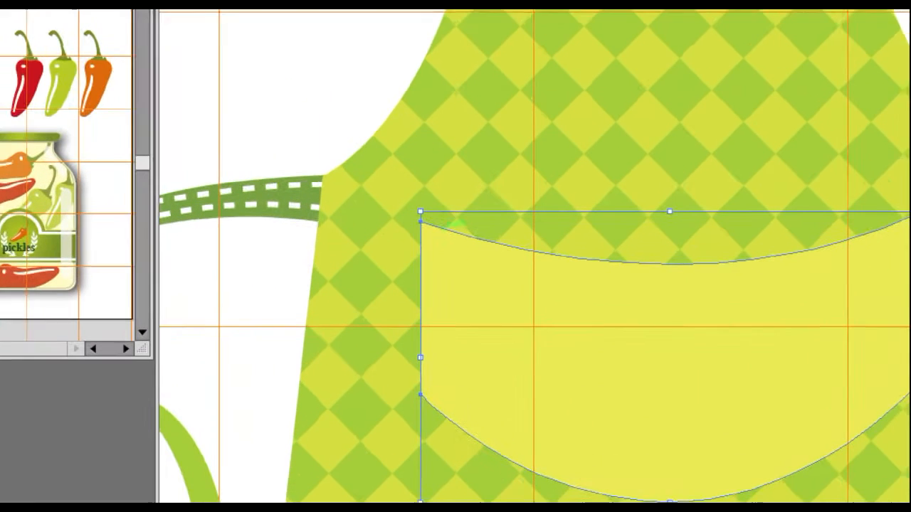
{"action": "mouse_move", "coordinate": [444, 229]}
{"action": "left_mouse_down"}
{"action": "mouse_move", "coordinate": [435, 227]}
{"action": "mouse_move", "coordinate": [443, 229]}
{"action": "left_mouse_up"}
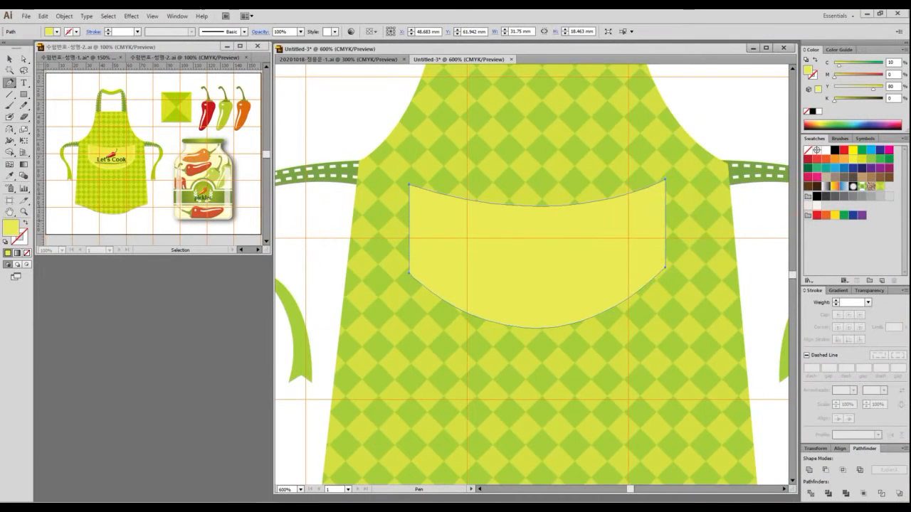
{"action": "scroll", "coordinate": [436, 210], "scroll_direction": "up", "scroll_amount": 8}
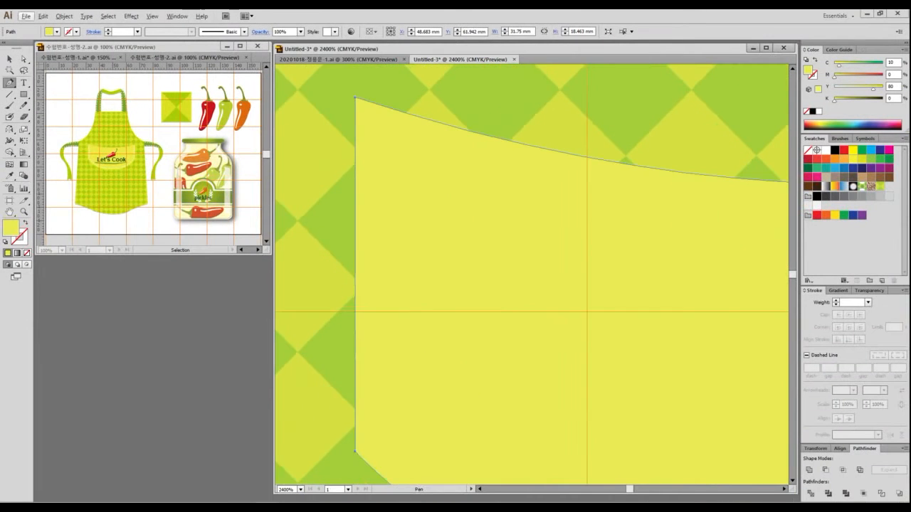
{"action": "left_click_drag", "start_coordinate": [436, 210], "coordinate": [421, 248]}
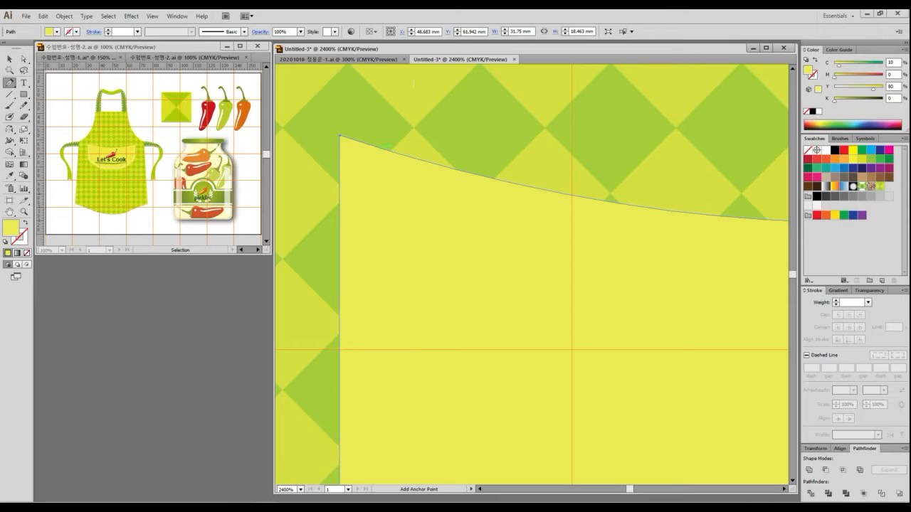
{"action": "scroll", "coordinate": [455, 231], "scroll_direction": "down", "scroll_amount": 4}
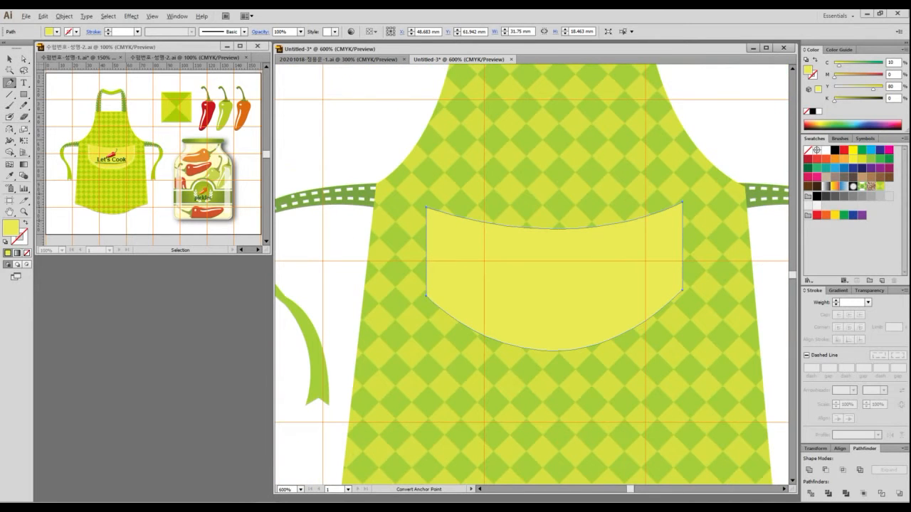
- Start an unfilled stitching path with the Pen, 1 pt black stroke, down the pocket's inner left side and along its curved bottom
{"action": "key", "text": "p"}
{"action": "mouse_move", "coordinate": [427, 209]}
{"action": "left_mouse_down"}
{"action": "mouse_move", "coordinate": [436, 289]}
{"action": "mouse_move", "coordinate": [292, 288]}
{"action": "mouse_move", "coordinate": [427, 300]}
{"action": "mouse_move", "coordinate": [433, 291]}
{"action": "left_mouse_up"}
{"action": "key", "text": "d"}
{"action": "key", "text": "slash"}
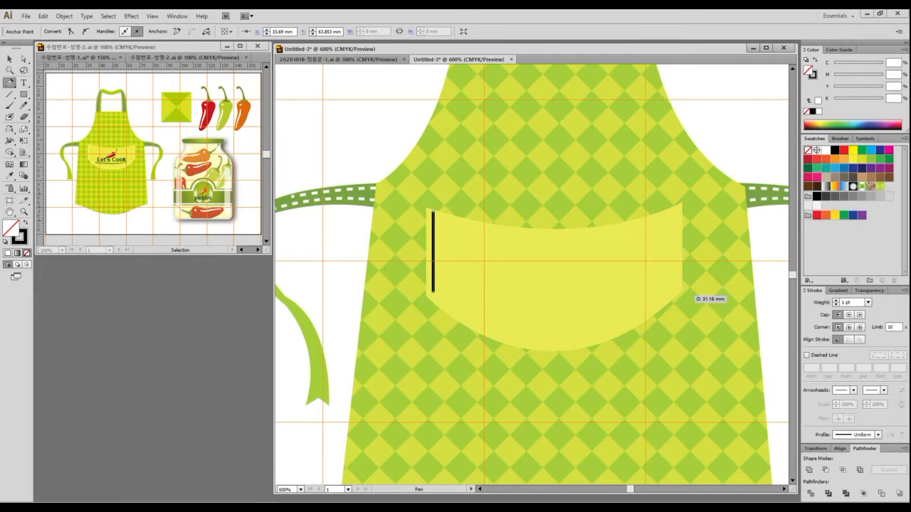
{"action": "scroll", "coordinate": [673, 291], "scroll_direction": "down", "scroll_amount": 1, "text": "alt"}
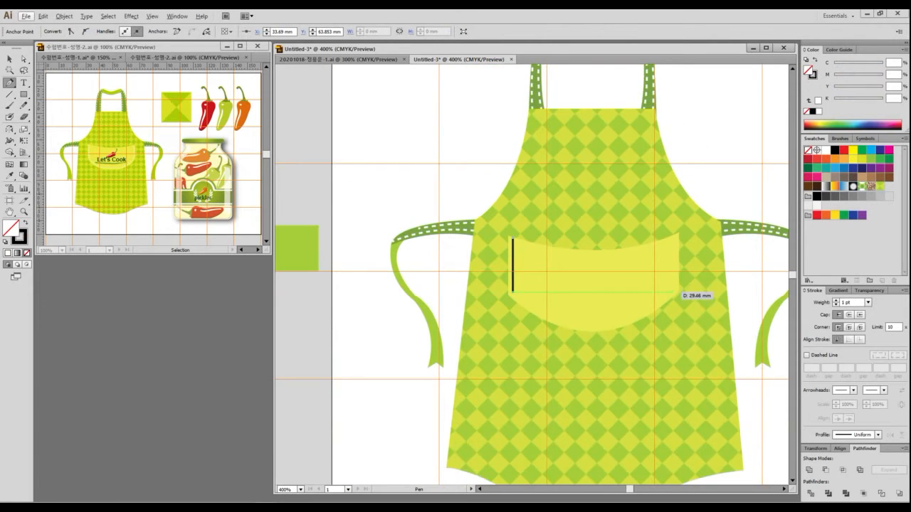
{"action": "scroll", "coordinate": [673, 292], "scroll_direction": "down", "scroll_amount": 1, "text": "alt"}
{"action": "left_click_drag", "start_coordinate": [673, 291], "coordinate": [737, 233]}
{"action": "left_click", "coordinate": [673, 291]}
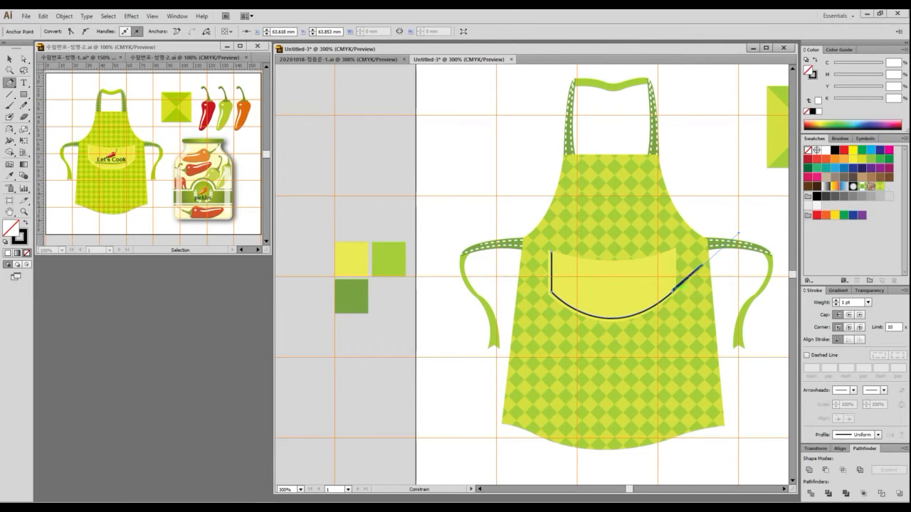
- Continue the stitching path straight up the pocket's inner right side and end it as an open path about 30 by 17 mm
{"action": "key", "text": "ctrl+a"}
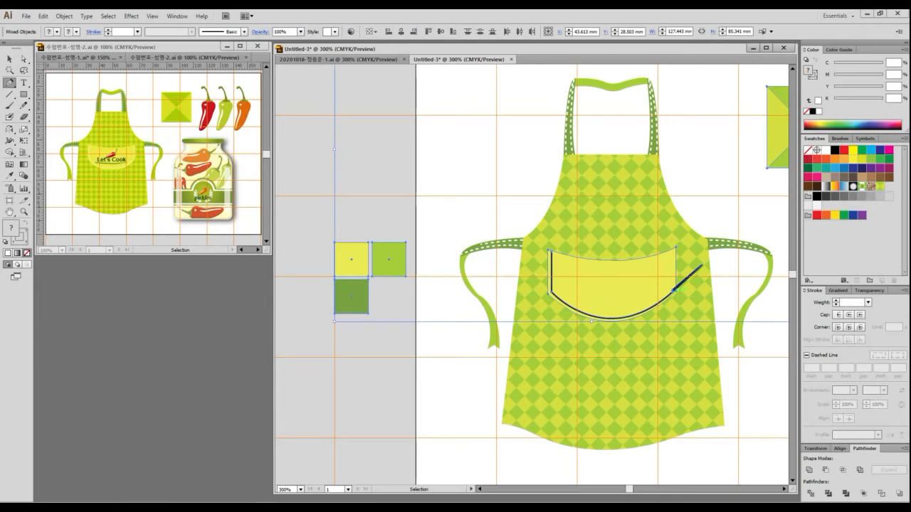
{"action": "key", "text": "ctrl+z"}
{"action": "left_click", "coordinate": [672, 291]}
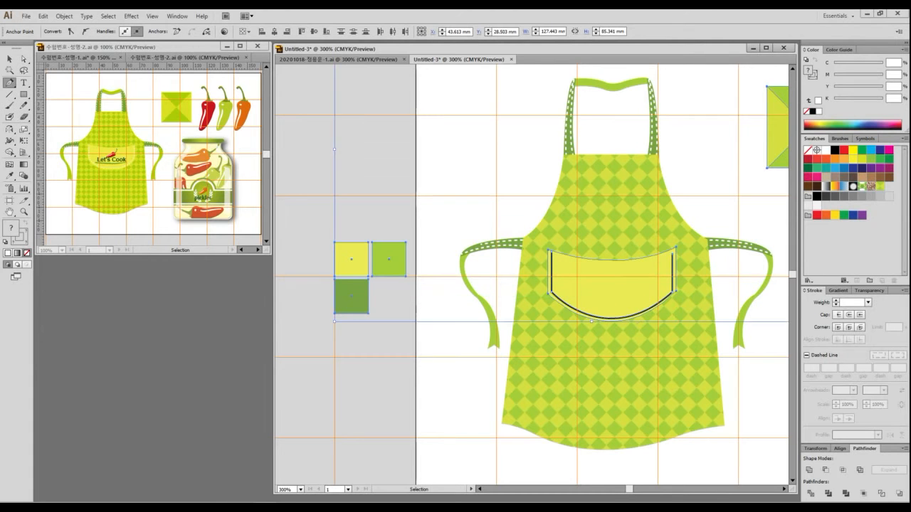
{"action": "scroll", "coordinate": [674, 278], "scroll_direction": "up", "scroll_amount": 4}
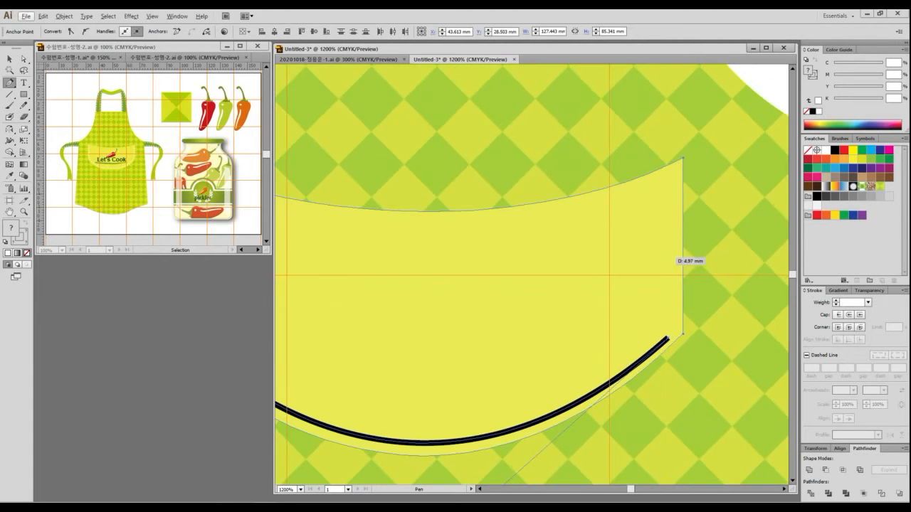
{"action": "left_click", "coordinate": [682, 158]}
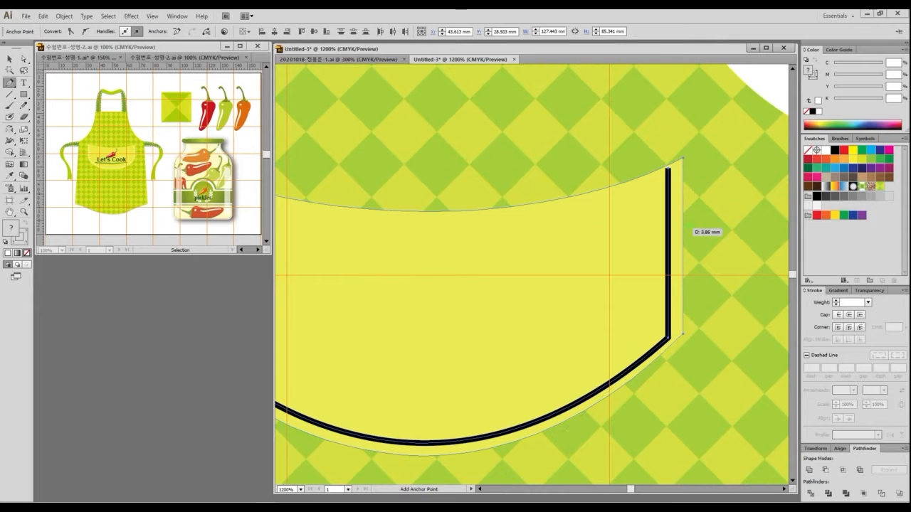
{"action": "mouse_move", "coordinate": [676, 238]}
{"action": "left_mouse_down"}
{"action": "mouse_move", "coordinate": [310, 260]}
{"action": "mouse_move", "coordinate": [257, 248]}
{"action": "left_mouse_up"}
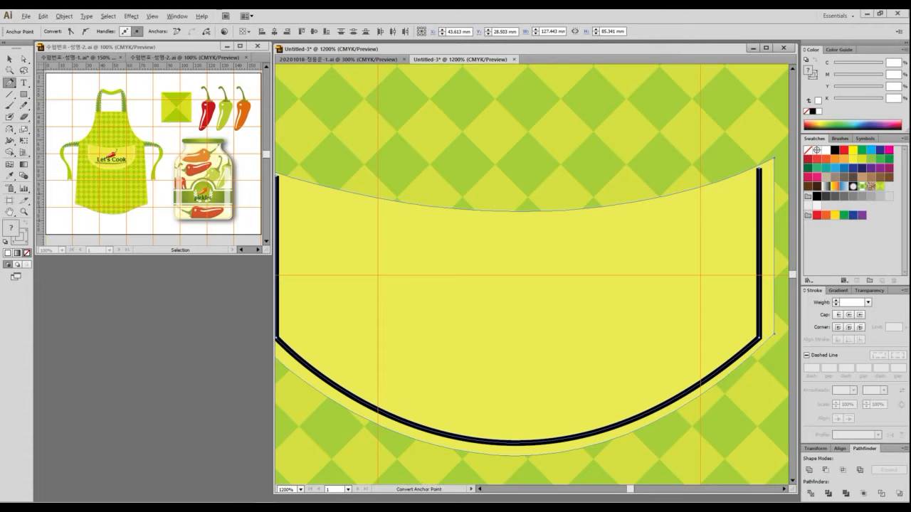
{"action": "scroll", "coordinate": [635, 224], "scroll_direction": "down", "scroll_amount": 1}
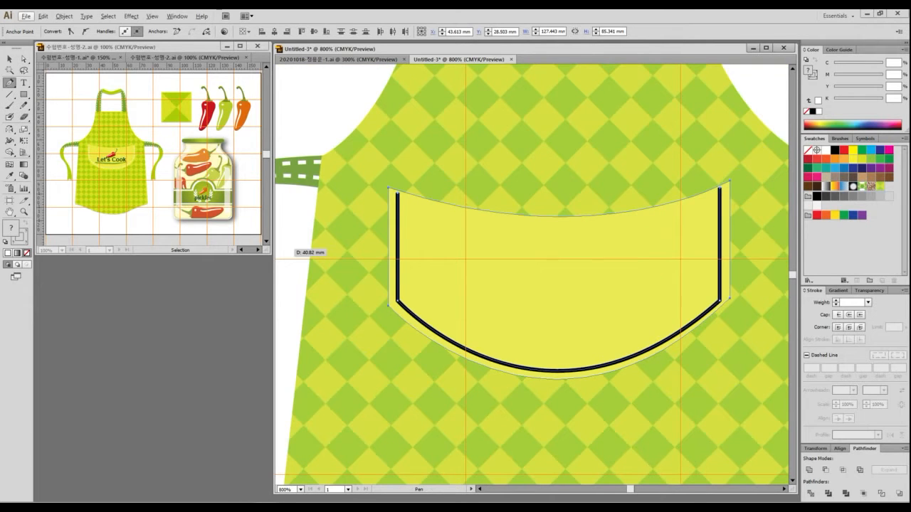
{"action": "key", "text": "v"}
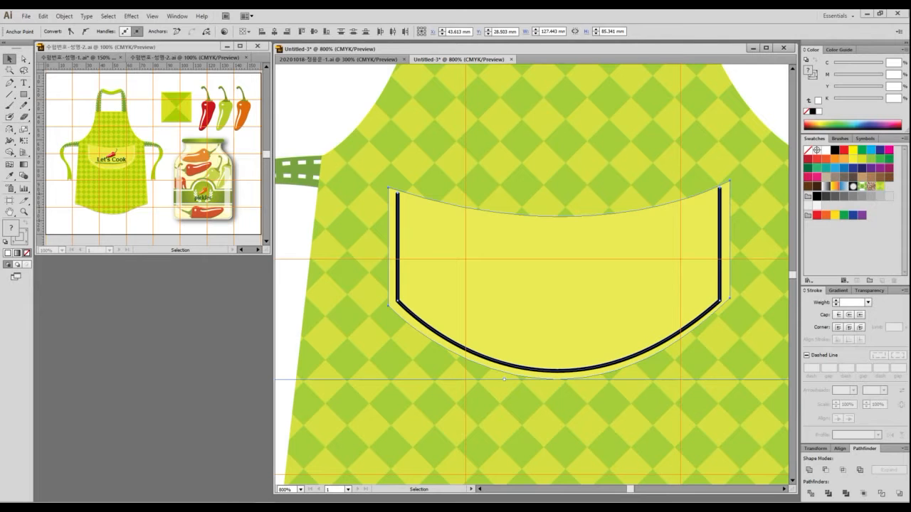
{"action": "key", "text": "ctrl+shift+a"}
- Make the pocket's stitching path white and dashed with a 2 pt dash, keeping the 1 pt weight
{"action": "left_click", "coordinate": [558, 371]}
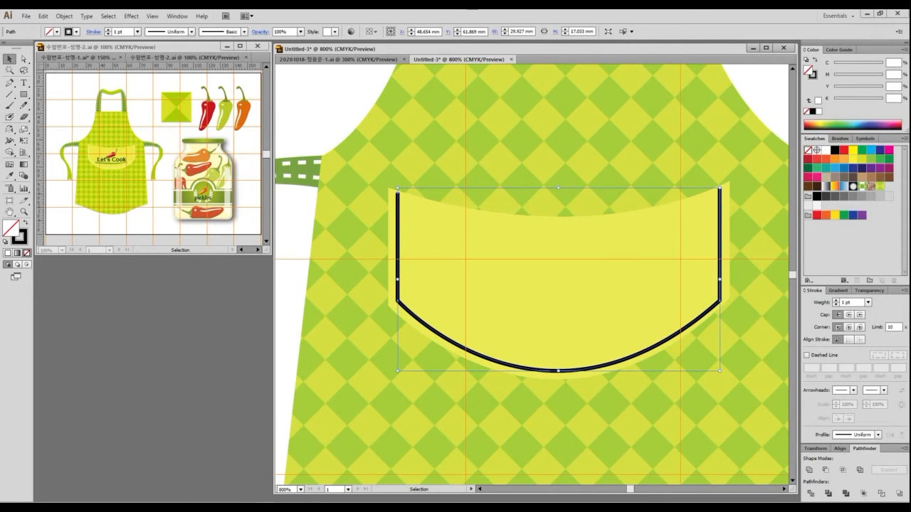
{"action": "double_click", "coordinate": [19, 237]}
{"action": "left_click_drag", "start_coordinate": [312, 228], "coordinate": [321, 327]}
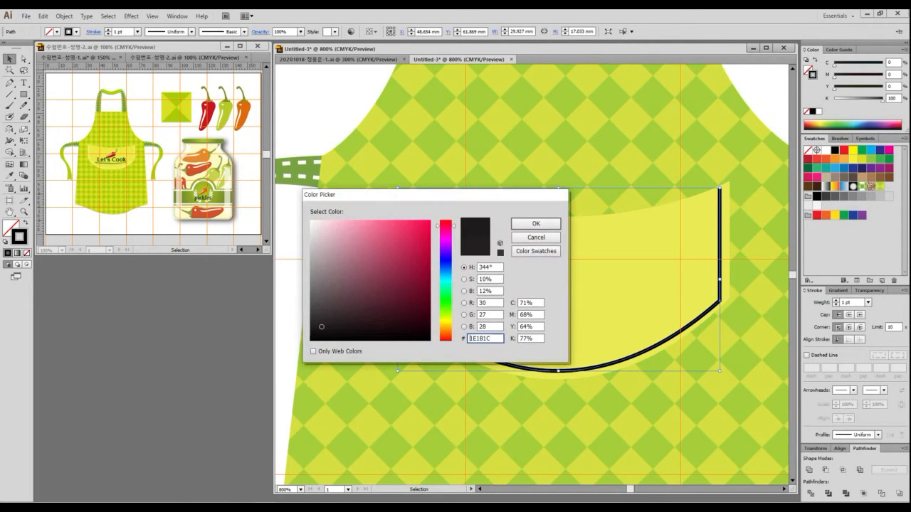
{"action": "left_click", "coordinate": [311, 223]}
{"action": "left_click", "coordinate": [536, 223]}
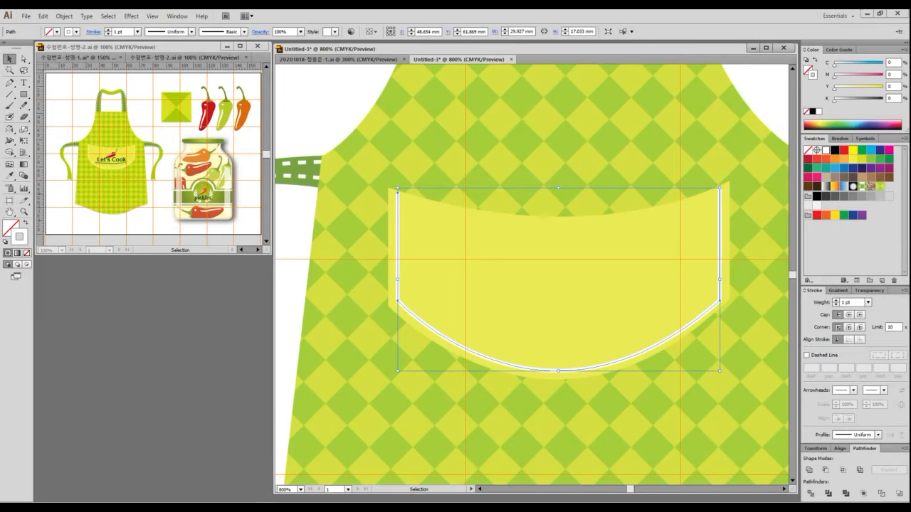
{"action": "left_click", "coordinate": [806, 355]}
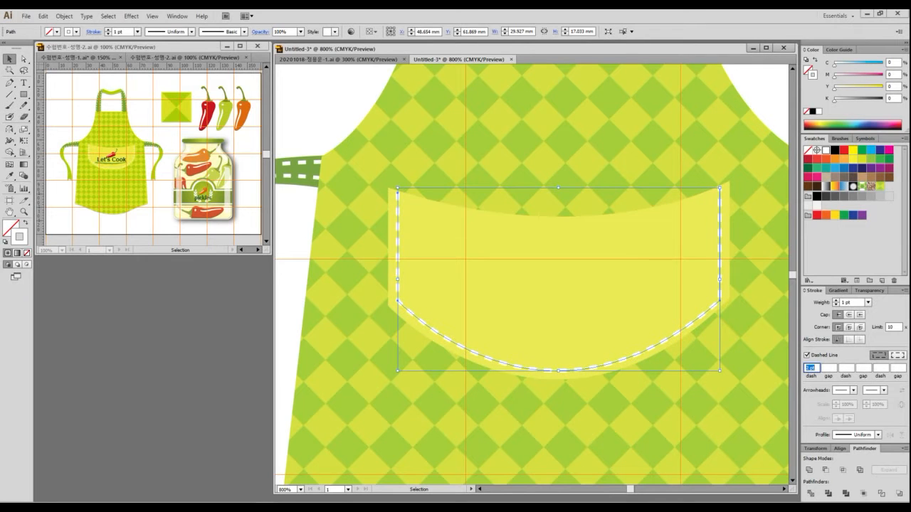
{"action": "key", "text": "ctrl+shift+a"}
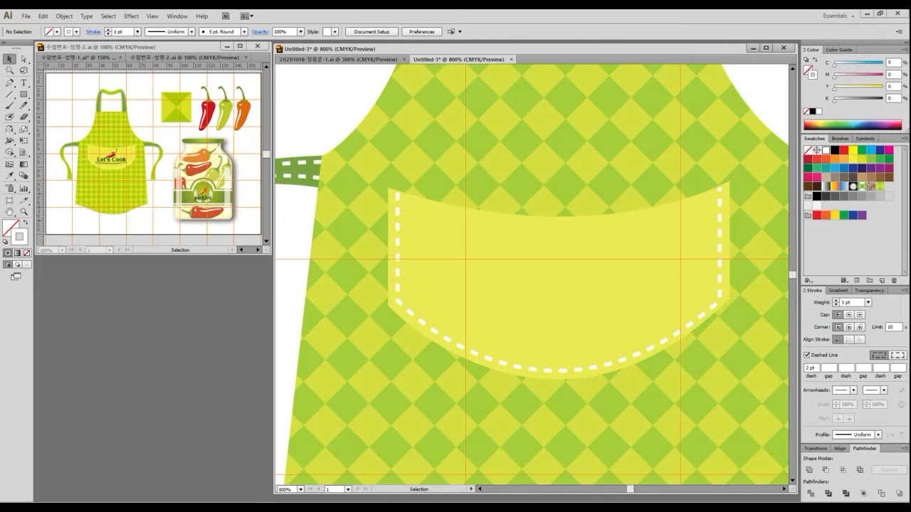
- Paint a shallow smile-shaped Paintbrush stroke across the lower pocket with the 5 pt. Round brush, about 23.5 by 3 mm, and select it
{"action": "scroll", "coordinate": [537, 191], "scroll_direction": "down", "scroll_amount": 2}
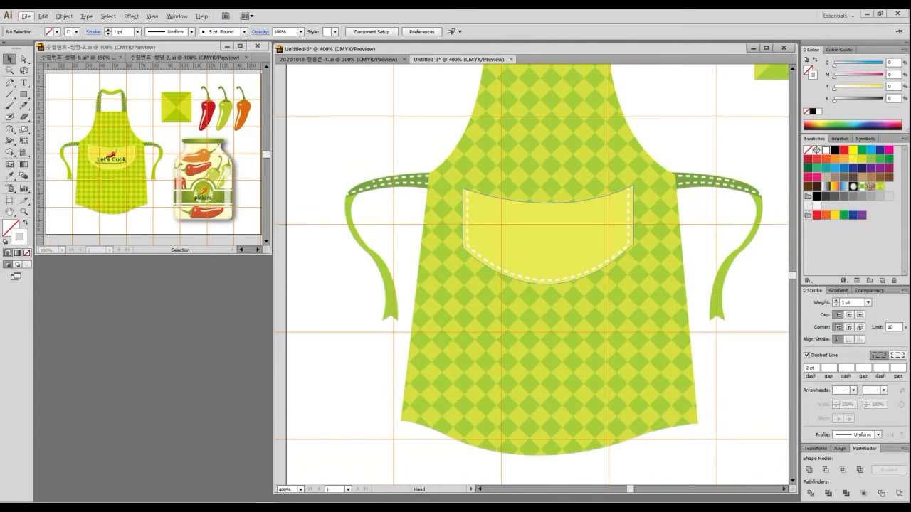
{"action": "left_click_drag", "start_coordinate": [537, 207], "coordinate": [472, 202]}
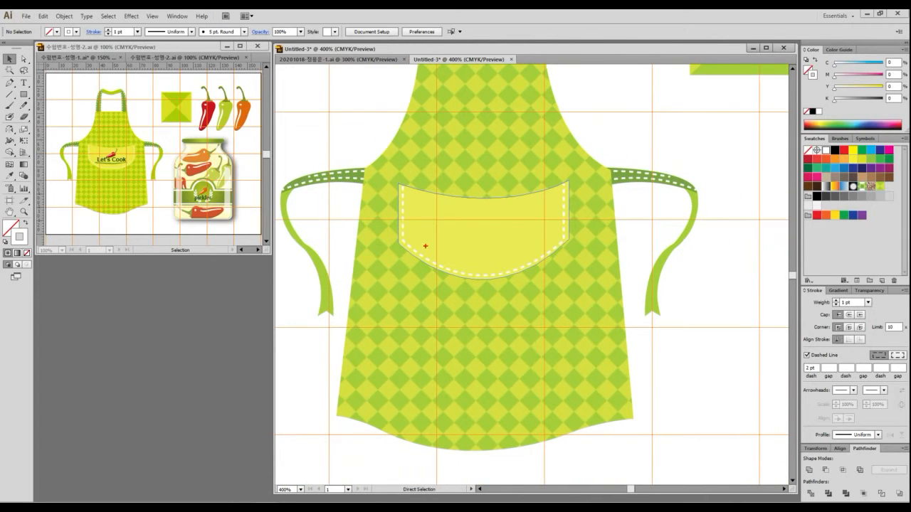
{"action": "mouse_move", "coordinate": [420, 241]}
{"action": "left_mouse_down"}
{"action": "mouse_move", "coordinate": [483, 251]}
{"action": "mouse_move", "coordinate": [553, 236]}
{"action": "left_mouse_up"}
{"action": "key", "text": "ctrl+z"}
{"action": "scroll", "coordinate": [445, 256], "scroll_direction": "up", "scroll_amount": 1}
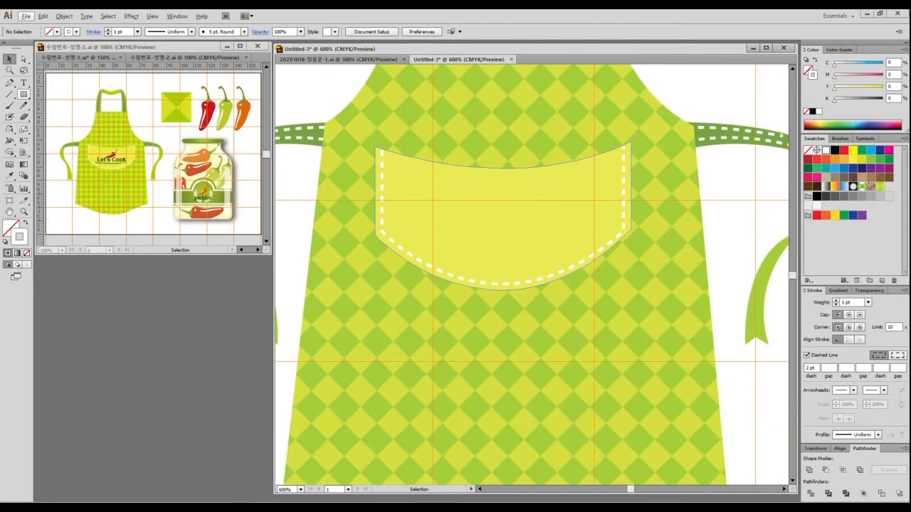
{"action": "key", "text": "ctrl+1"}
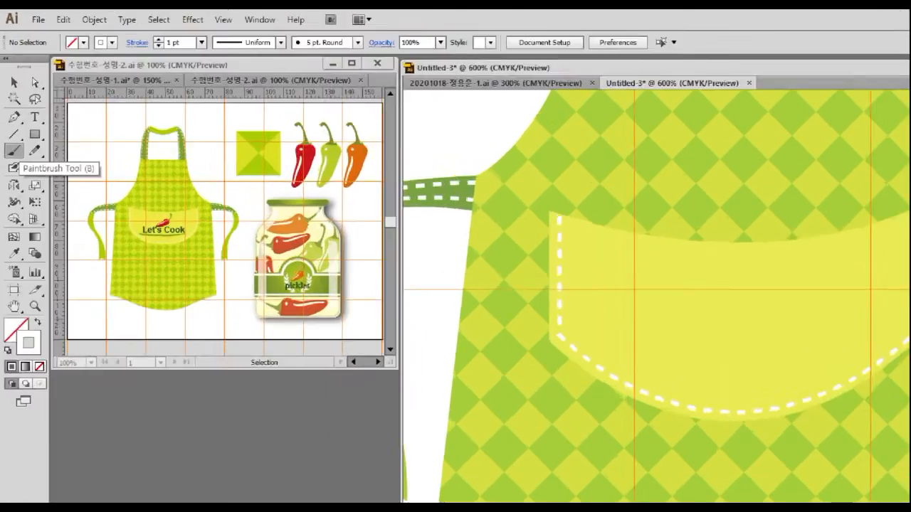
{"action": "left_click", "coordinate": [10, 105]}
{"action": "left_click_drag", "start_coordinate": [3, 187], "coordinate": [46, 220]}
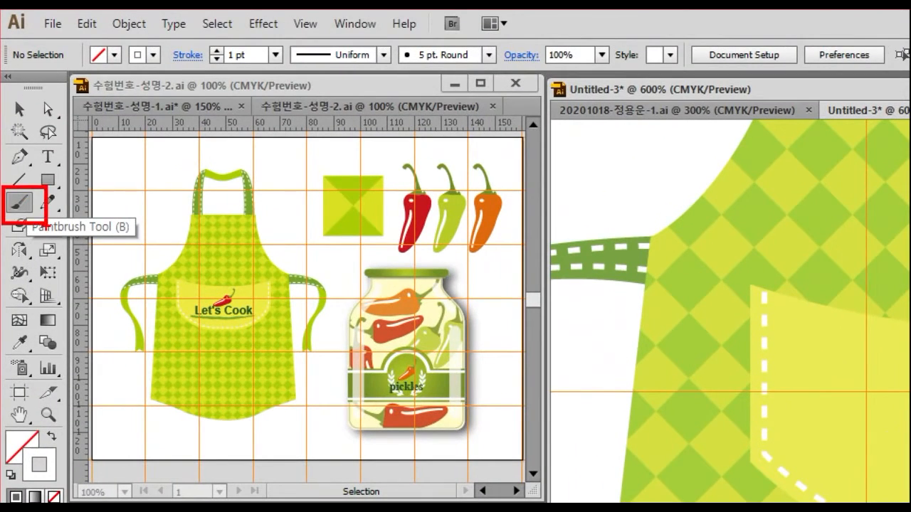
{"action": "key", "text": "Escape"}
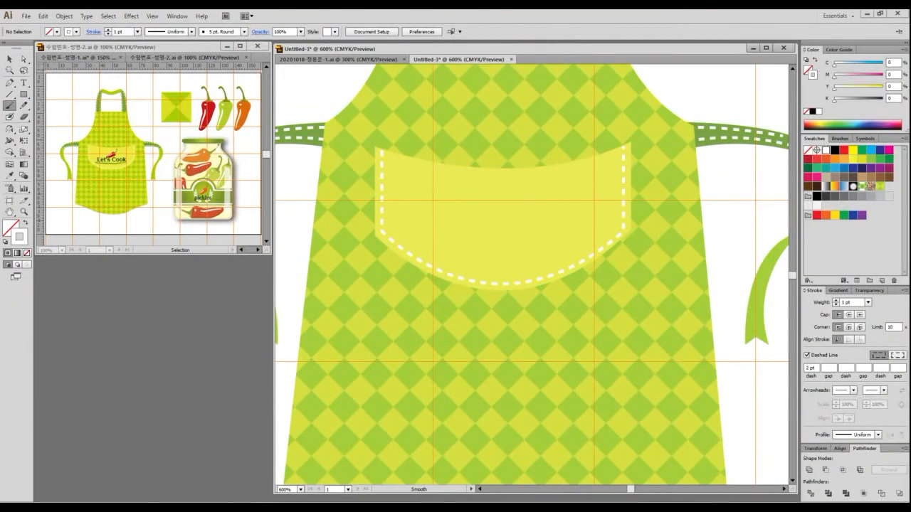
{"action": "mouse_move", "coordinate": [402, 230]}
{"action": "left_mouse_down"}
{"action": "mouse_move", "coordinate": [445, 248]}
{"action": "mouse_move", "coordinate": [526, 252]}
{"action": "mouse_move", "coordinate": [601, 231]}
{"action": "left_mouse_up"}
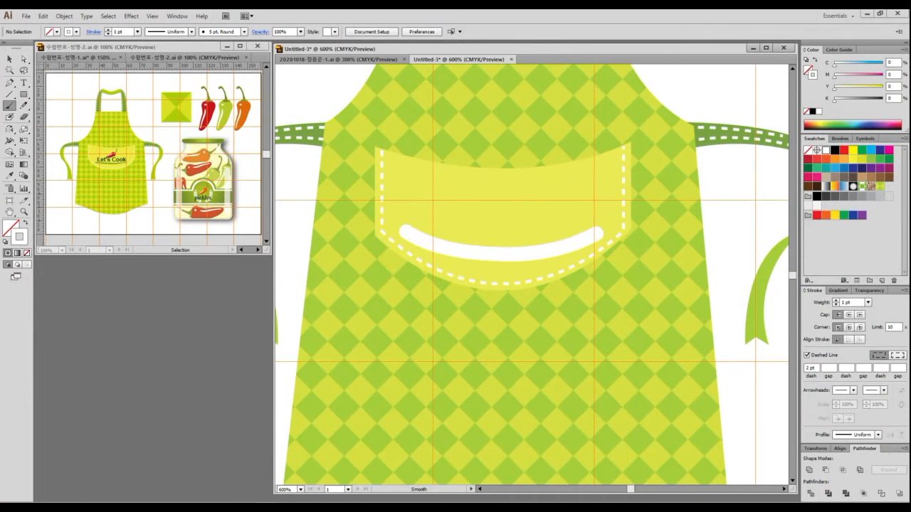
{"action": "left_click", "coordinate": [10, 59]}
{"action": "left_click", "coordinate": [498, 252]}
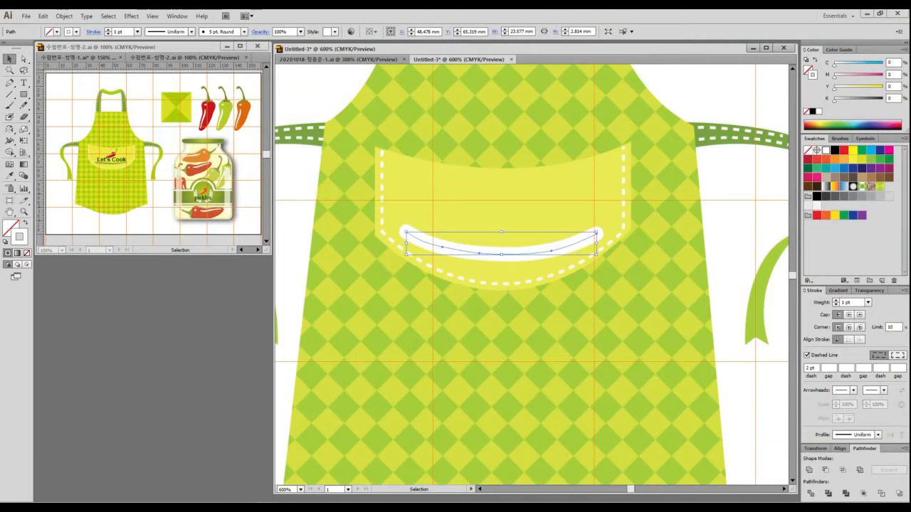
- Check the brush colour on the exam sheet and set the painted stroke's colour to C60 M20 Y100 K0
{"action": "left_click_drag", "start_coordinate": [910, 99], "coordinate": [473, 45]}
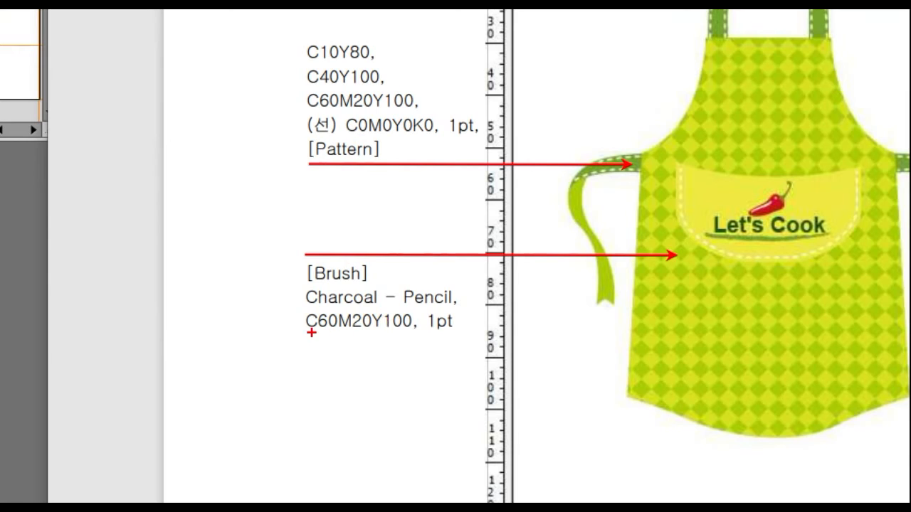
{"action": "left_click_drag", "start_coordinate": [310, 331], "coordinate": [431, 331]}
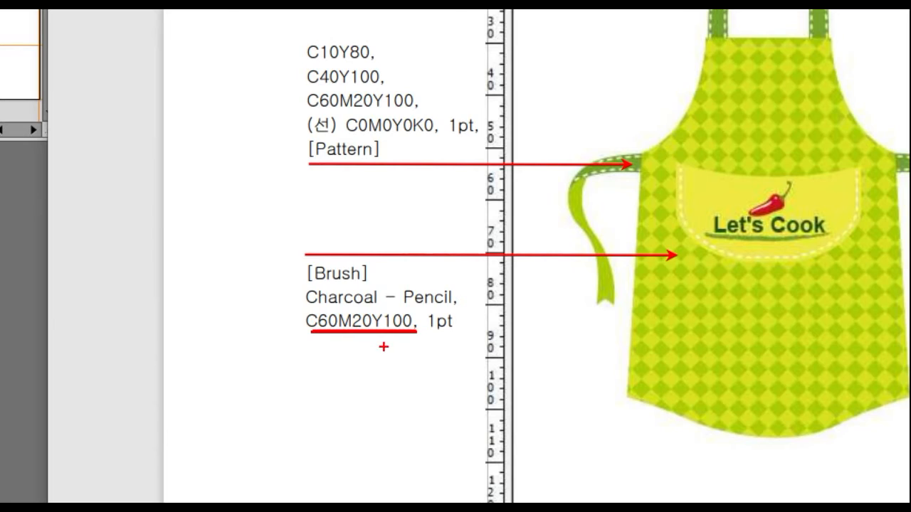
{"action": "mouse_move", "coordinate": [422, 334]}
{"action": "left_mouse_down"}
{"action": "mouse_move", "coordinate": [420, 364]}
{"action": "mouse_move", "coordinate": [445, 347]}
{"action": "left_mouse_up"}
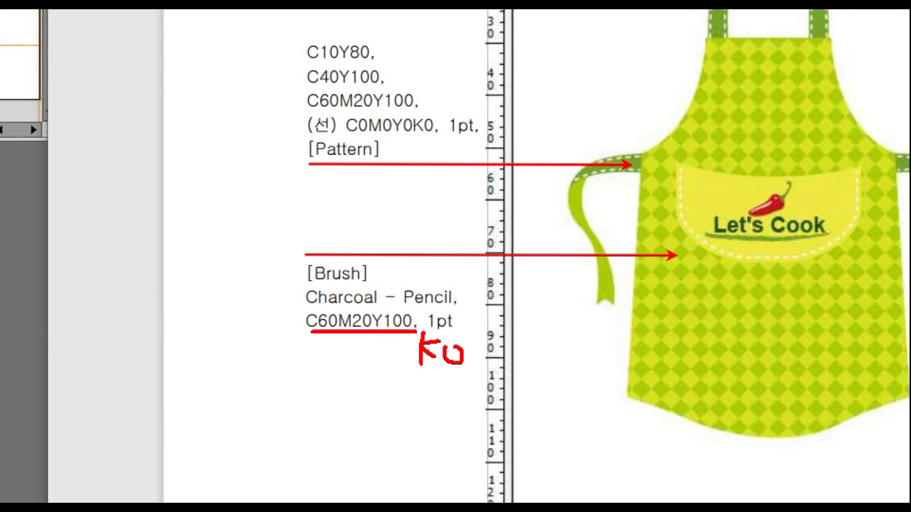
{"action": "left_click", "coordinate": [322, 322]}
{"action": "left_click", "coordinate": [360, 320]}
{"action": "left_click", "coordinate": [401, 325]}
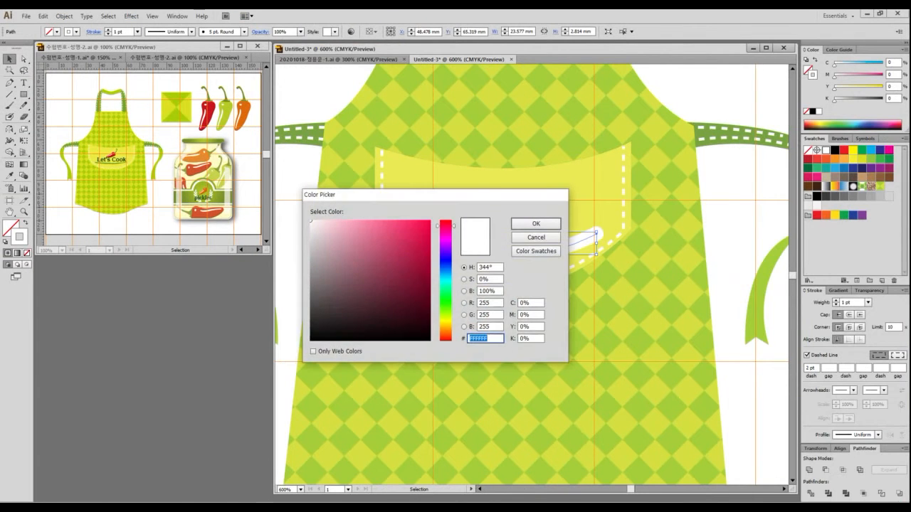
{"action": "key", "text": "Tab"}
{"action": "type", "text": "60"}
{"action": "key", "text": "Tab"}
{"action": "type", "text": "20"}
{"action": "key", "text": "Tab"}
{"action": "type", "text": "100"}
{"action": "key", "text": "Tab"}
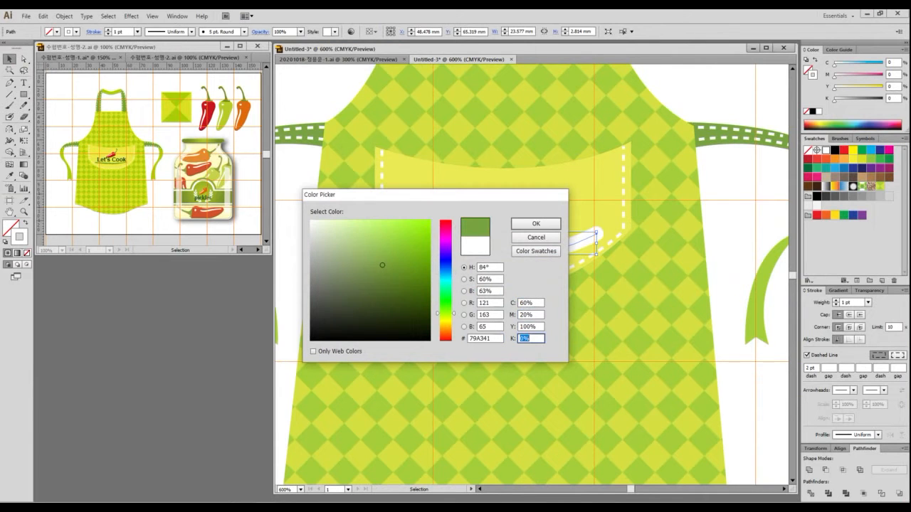
{"action": "key", "text": "Return"}
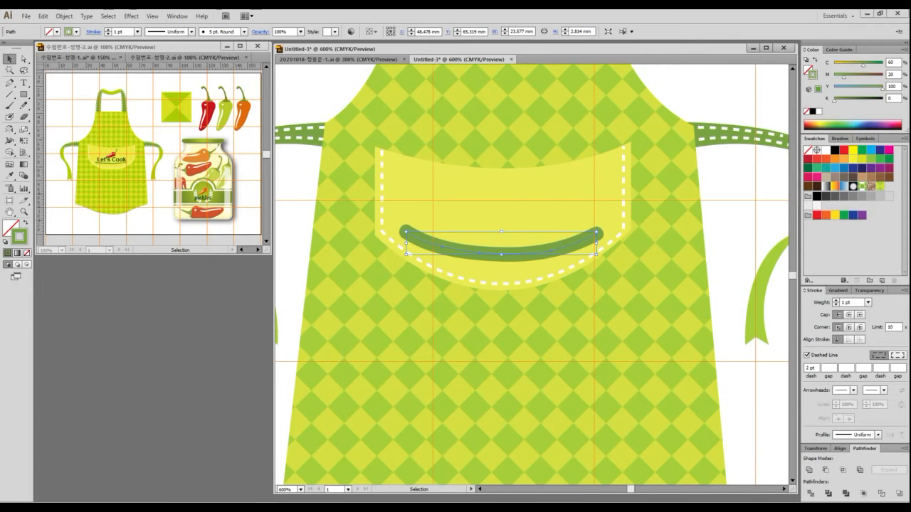
- Look up the required brush library and brush in the exam sheet's work instructions, and display the document's available brushes
{"action": "left_click_drag", "start_coordinate": [907, 78], "coordinate": [523, 79]}
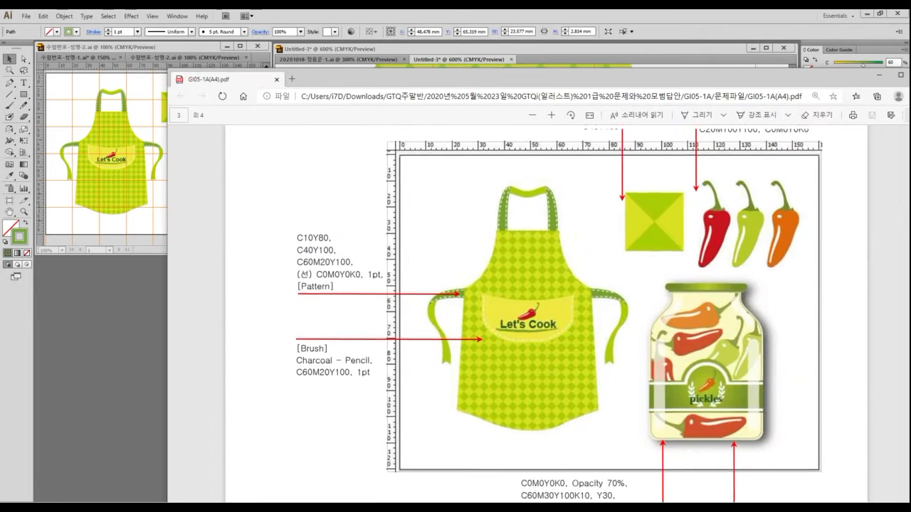
{"action": "scroll", "coordinate": [538, 313], "scroll_direction": "up", "scroll_amount": 5}
{"action": "key", "text": "ctrl+1"}
{"action": "left_click", "coordinate": [472, 260]}
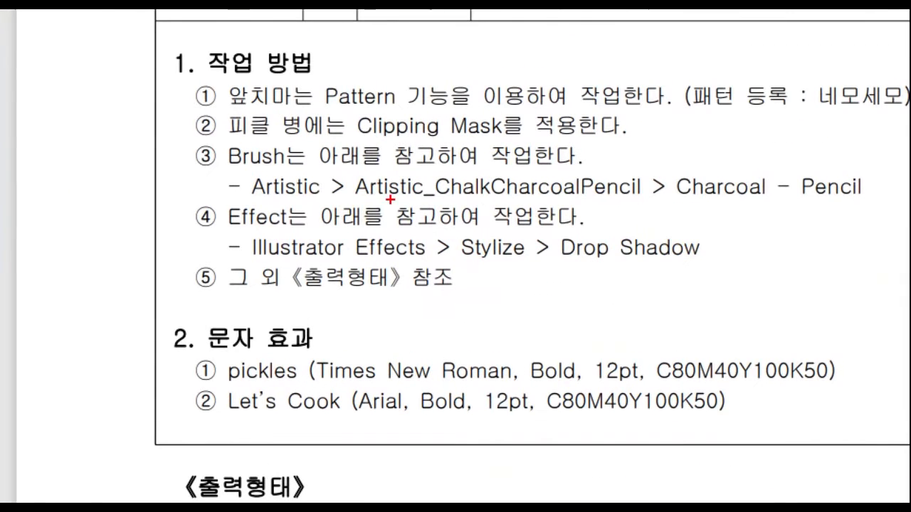
{"action": "mouse_move", "coordinate": [361, 198]}
{"action": "left_mouse_down"}
{"action": "mouse_move", "coordinate": [385, 202]}
{"action": "mouse_move", "coordinate": [520, 192]}
{"action": "mouse_move", "coordinate": [864, 201]}
{"action": "left_mouse_up"}
{"action": "key", "text": "Escape"}
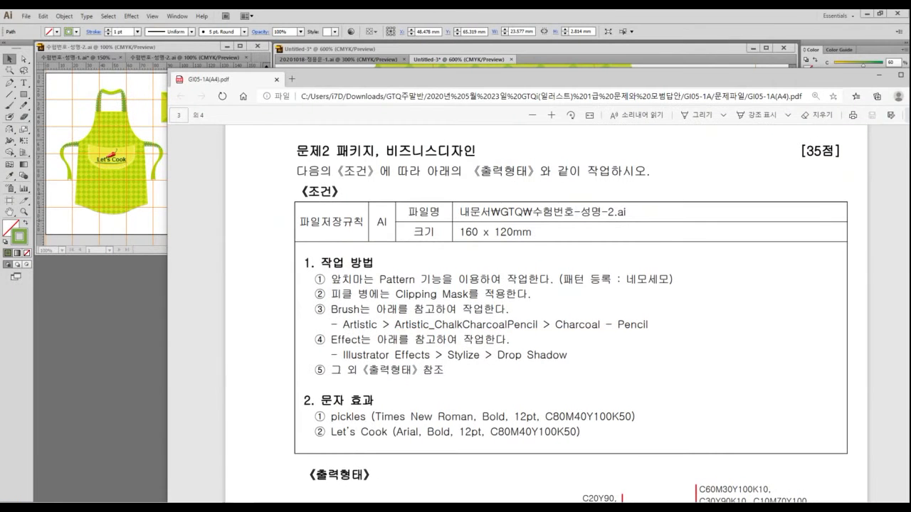
{"action": "left_click_drag", "start_coordinate": [498, 79], "coordinate": [910, 107]}
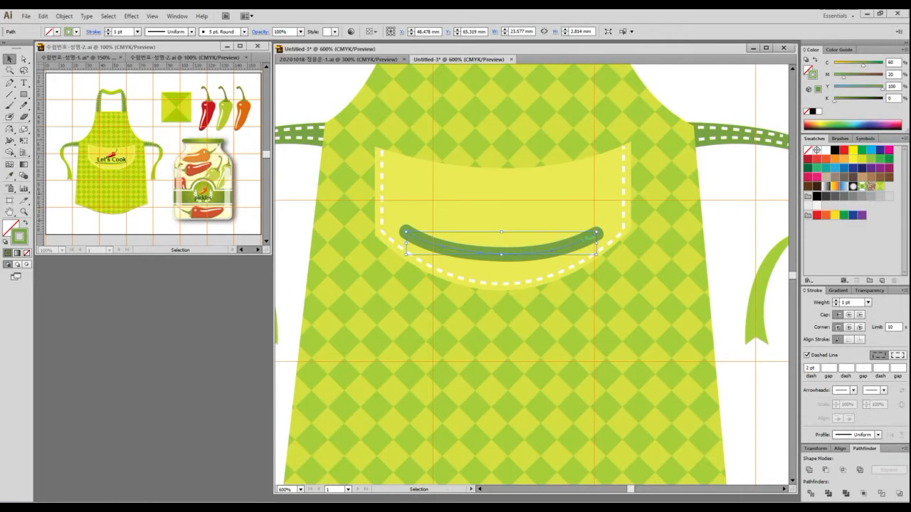
{"action": "key", "text": "F5"}
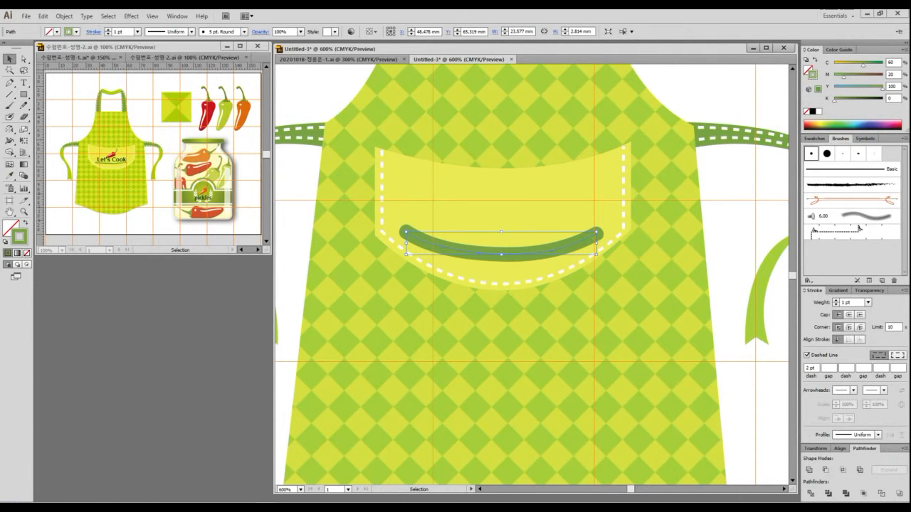
- Apply the Charcoal - Pencil brush from the Artistic_ChalkCharcoalPencil library to the curved line on the pocket and turn off its dashes
{"action": "left_click", "coordinate": [809, 280]}
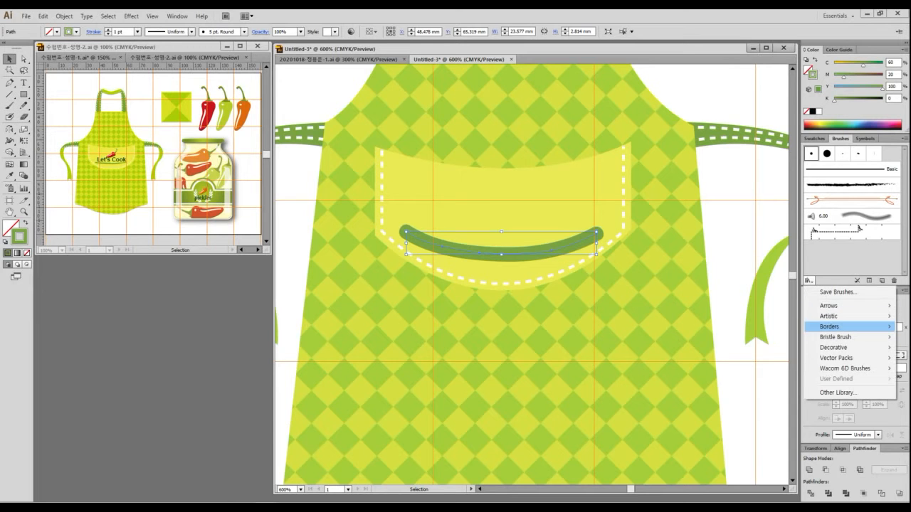
{"action": "mouse_move", "coordinate": [829, 316]}
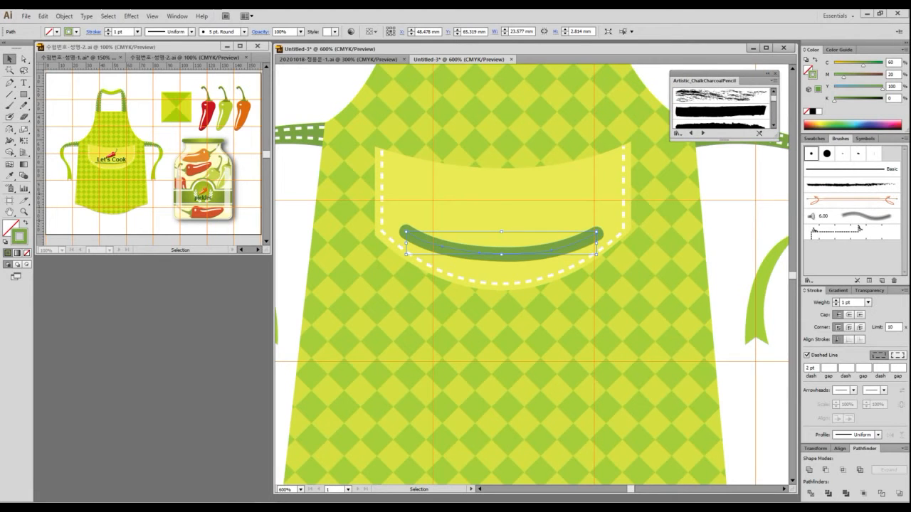
{"action": "left_click_drag", "start_coordinate": [777, 140], "coordinate": [778, 432]}
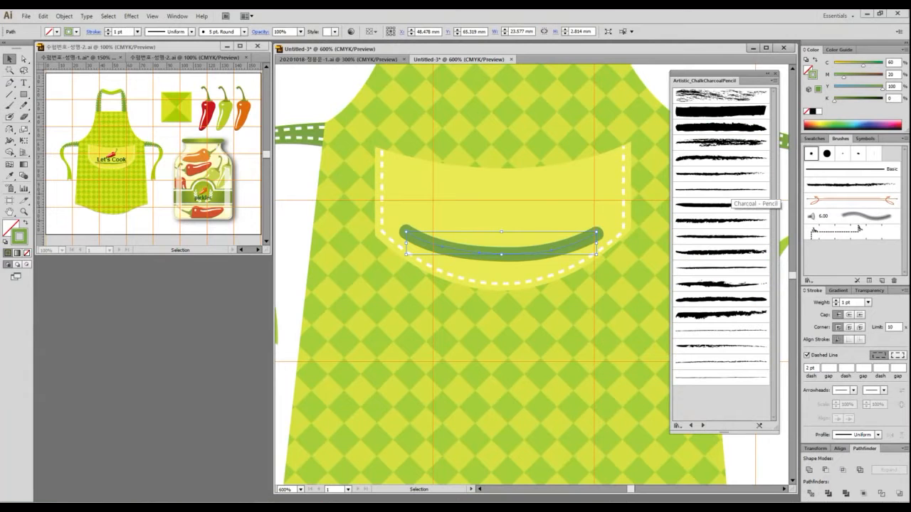
{"action": "left_click", "coordinate": [721, 189]}
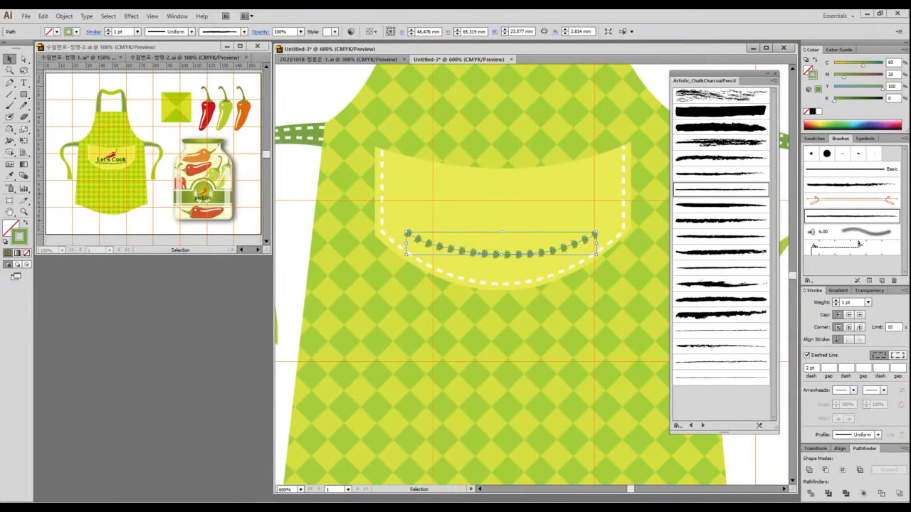
{"action": "left_click", "coordinate": [806, 355]}
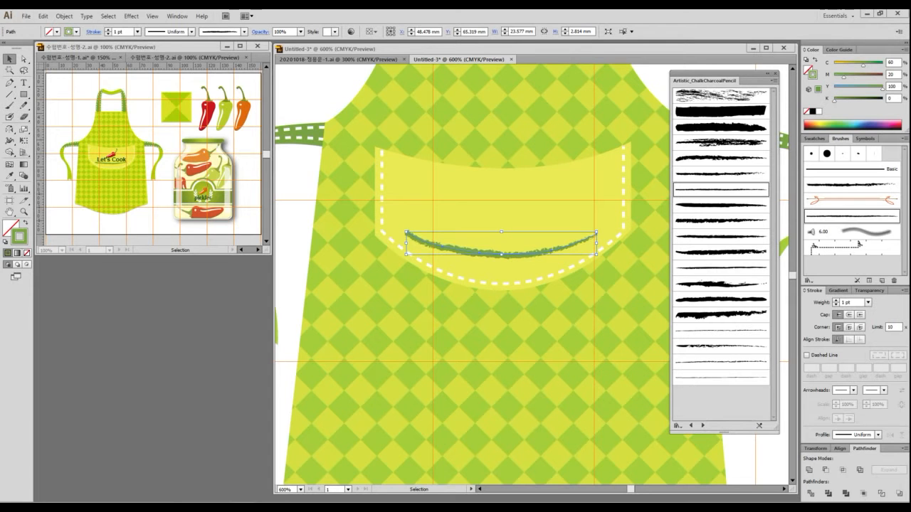
{"action": "left_click", "coordinate": [774, 73]}
{"action": "key", "text": "ctrl+shift+a"}
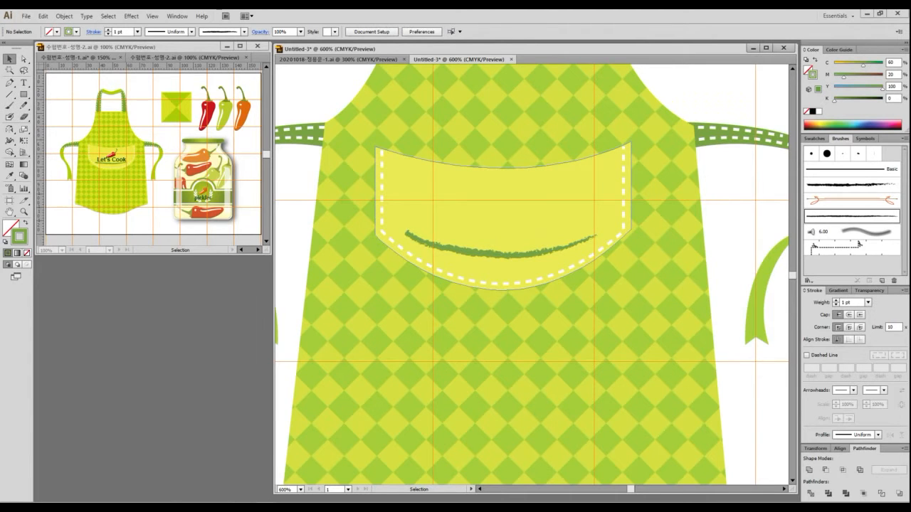
- Add the text "Let's Cook" on the empty area beside the apron, below the colour squares
{"action": "left_click", "coordinate": [23, 82]}
{"action": "left_click_drag", "start_coordinate": [398, 285], "coordinate": [713, 256]}
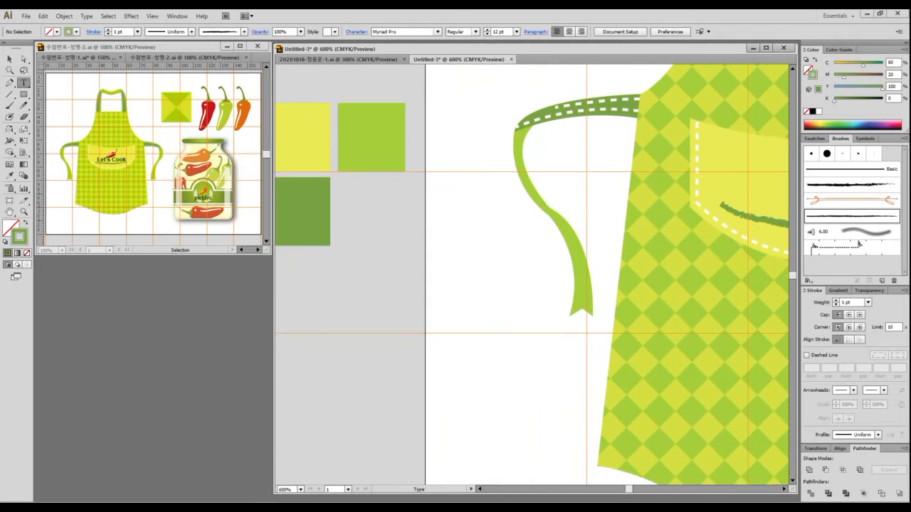
{"action": "left_click", "coordinate": [324, 311]}
{"action": "type", "text": "Le"}
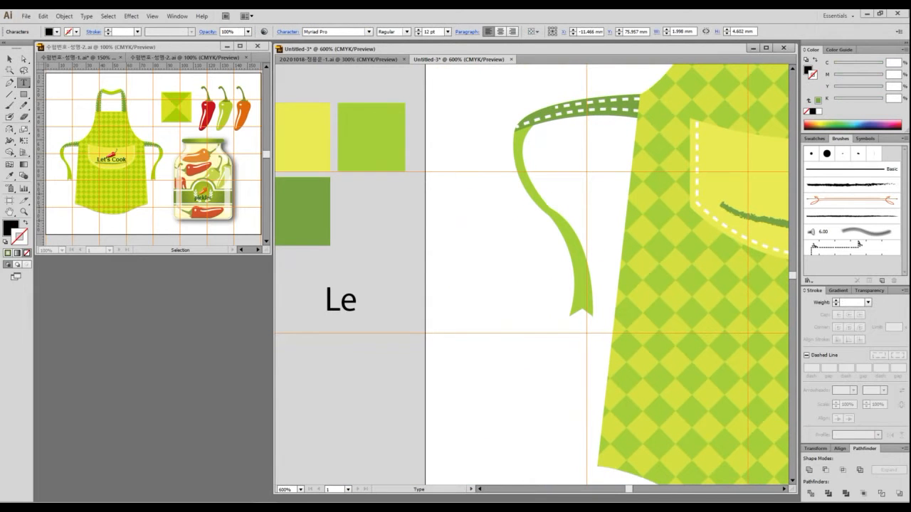
{"action": "type", "text": "t's"}
{"action": "type", "text": " Cook"}
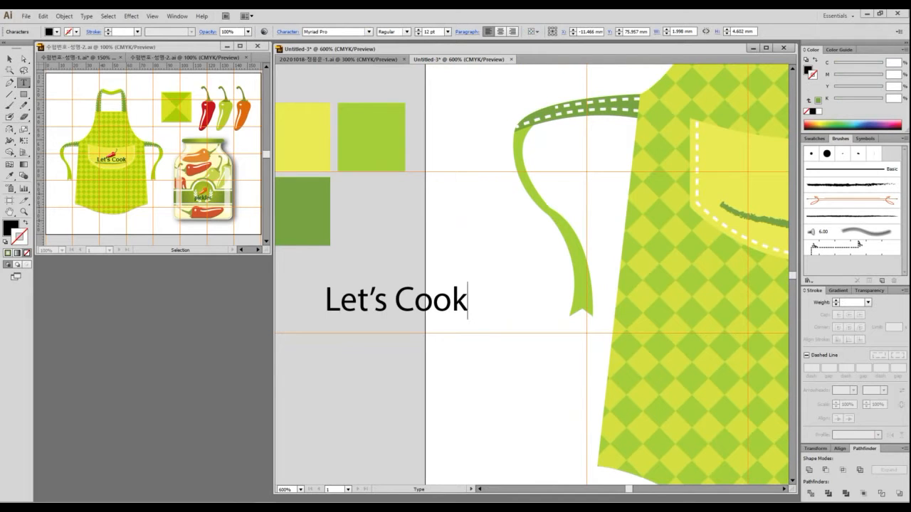
{"action": "key", "text": "Escape"}
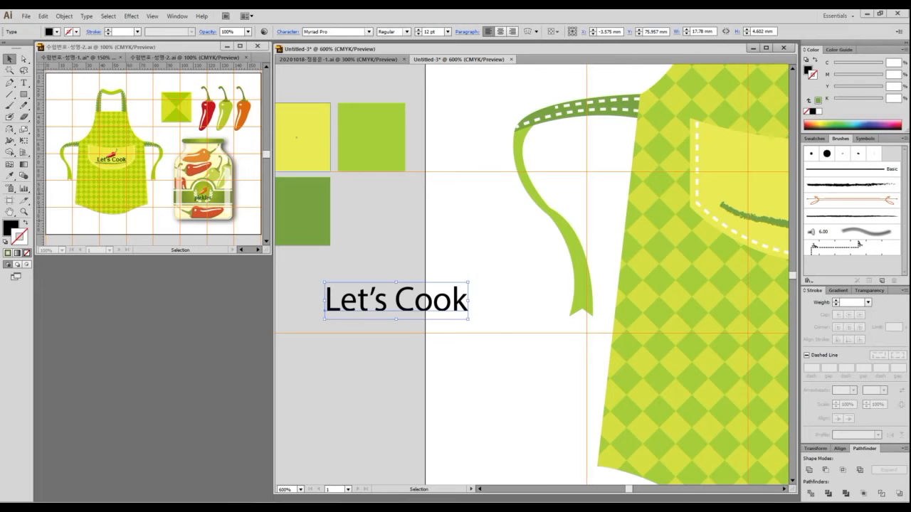
- Switch to the PDF brief and check the font, size and colour required for the Let's Cook text
{"action": "key", "text": "alt+Tab"}
{"action": "scroll", "coordinate": [504, 138], "scroll_direction": "up", "scroll_amount": 3}
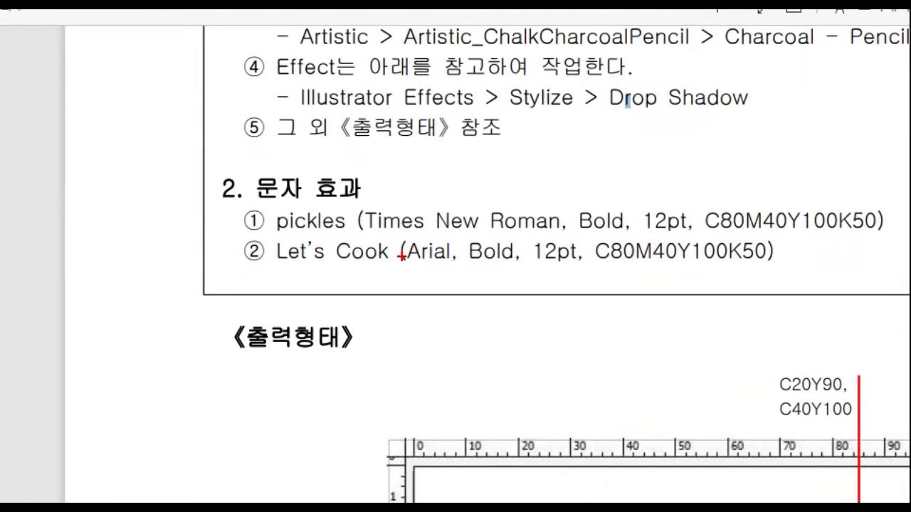
{"action": "left_click_drag", "start_coordinate": [391, 216], "coordinate": [445, 219]}
{"action": "mouse_move", "coordinate": [537, 262]}
{"action": "left_mouse_down"}
{"action": "mouse_move", "coordinate": [744, 276]}
{"action": "mouse_move", "coordinate": [776, 267]}
{"action": "left_mouse_up"}
{"action": "key", "text": "Escape"}
{"action": "key", "text": "alt+Tab"}
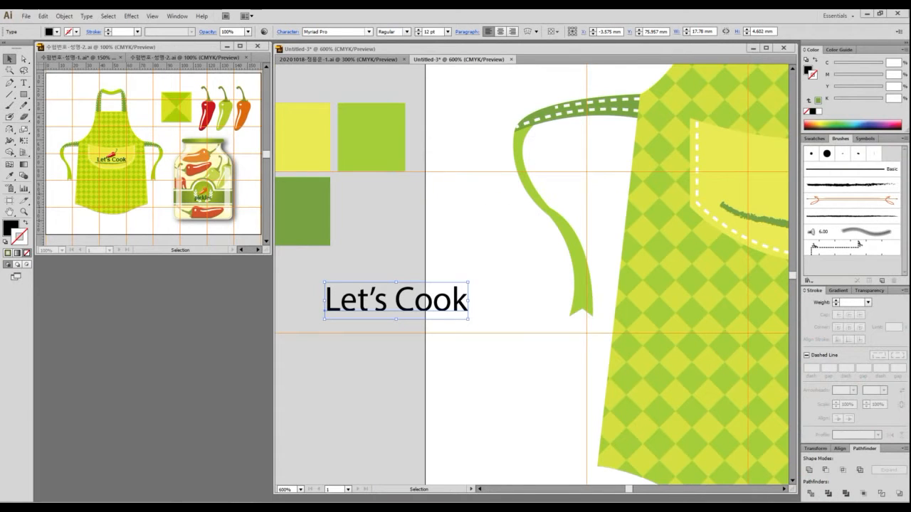
- Set the Let's Cook text to Arial, Bold, 12 pt
{"action": "left_click", "coordinate": [368, 31]}
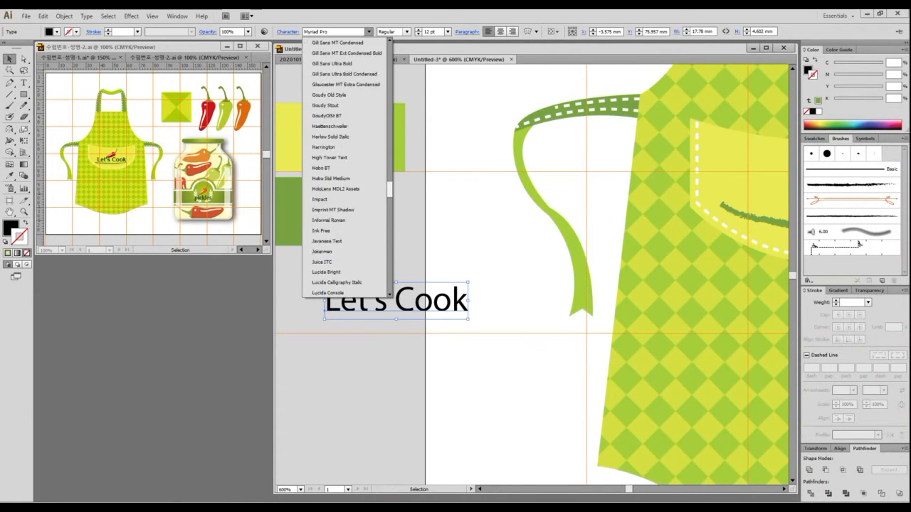
{"action": "scroll", "coordinate": [345, 167], "scroll_direction": "up", "scroll_amount": 15}
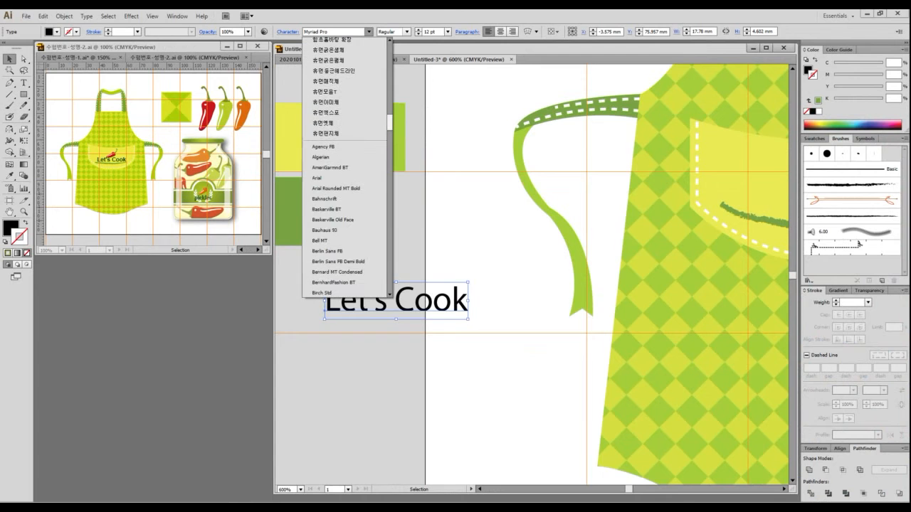
{"action": "left_click", "coordinate": [320, 177]}
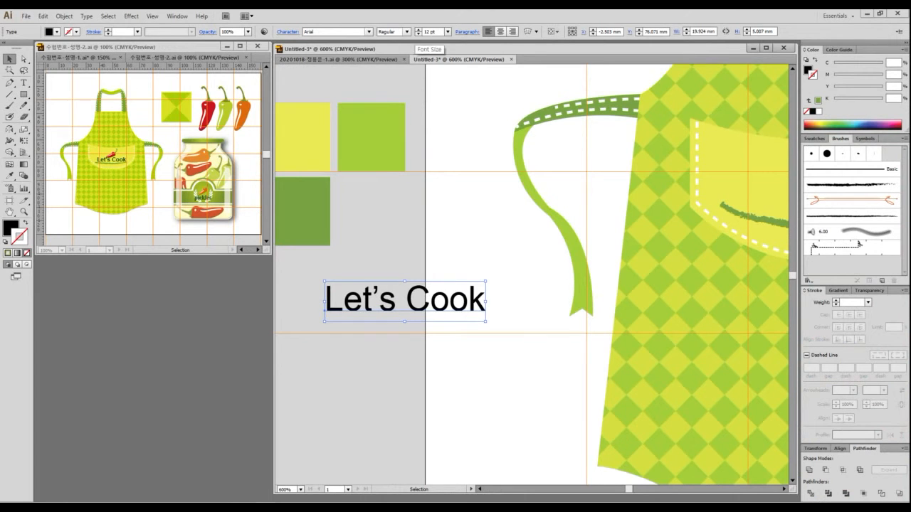
{"action": "left_click", "coordinate": [406, 31]}
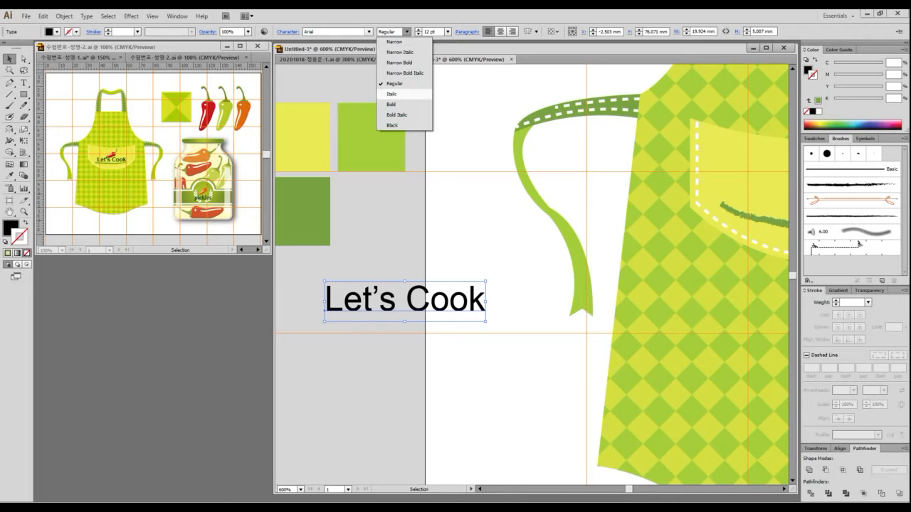
{"action": "left_click", "coordinate": [391, 104]}
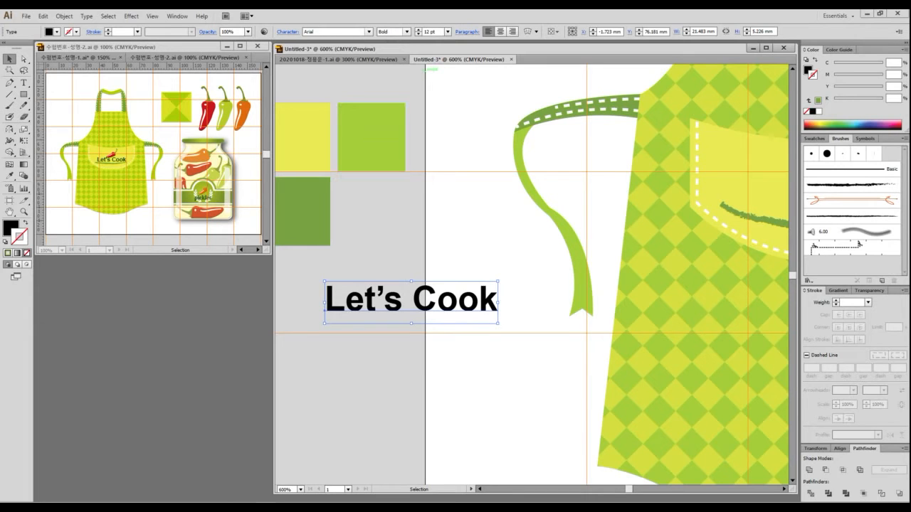
{"action": "left_click", "coordinate": [447, 31]}
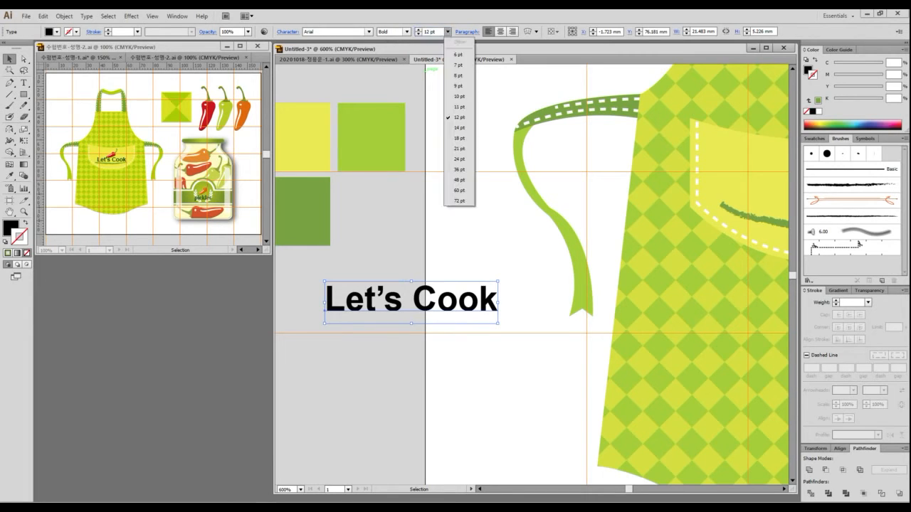
{"action": "left_click", "coordinate": [459, 118]}
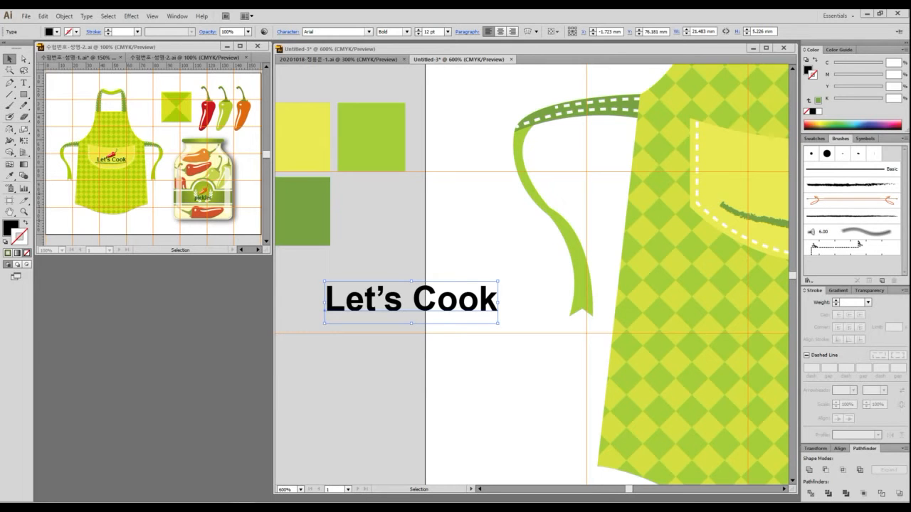
- Fill the Let's Cook text with the colour C80 M40 Y100 K50
{"action": "key", "text": "x"}
{"action": "double_click", "coordinate": [10, 228]}
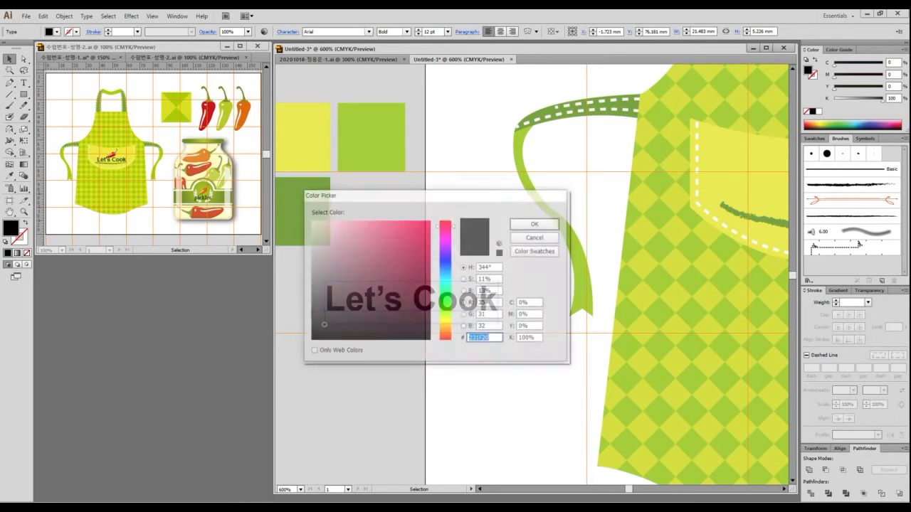
{"action": "double_click", "coordinate": [529, 302]}
{"action": "type", "text": "80"}
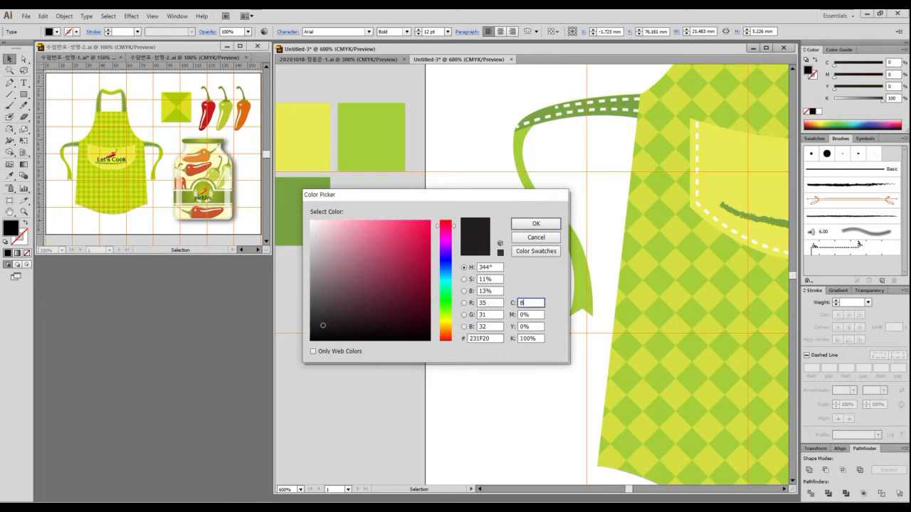
{"action": "key", "text": "Tab"}
{"action": "type", "text": "40"}
{"action": "key", "text": "Tab"}
{"action": "type", "text": "100"}
{"action": "key", "text": "Tab"}
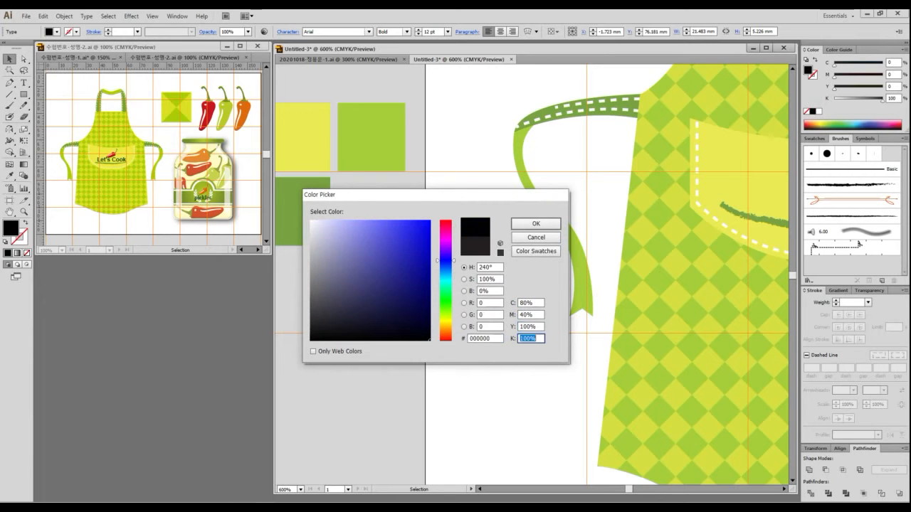
{"action": "type", "text": "50"}
{"action": "key", "text": "Tab"}
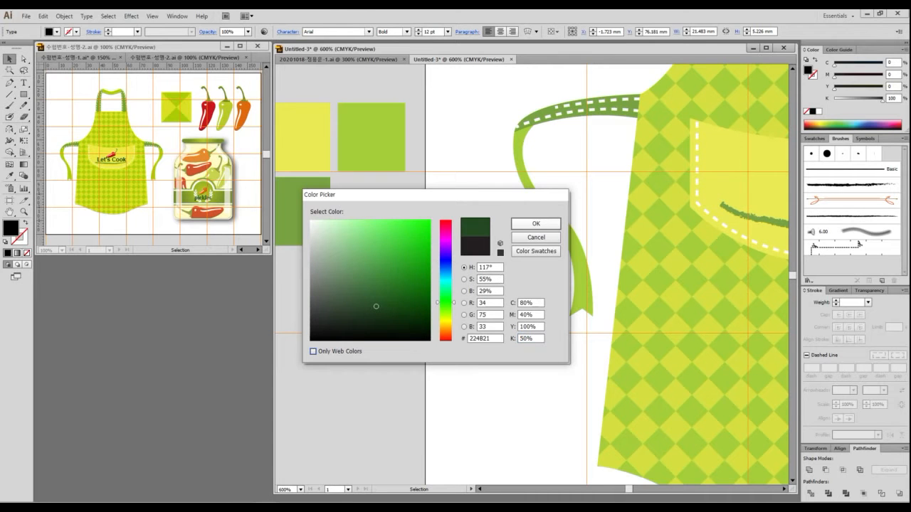
{"action": "left_click", "coordinate": [536, 223]}
- Move the Let's Cook text onto the apron pocket, centred just above the curved brush line
{"action": "key", "text": "space"}
{"action": "left_click_drag", "start_coordinate": [536, 223], "coordinate": [404, 212]}
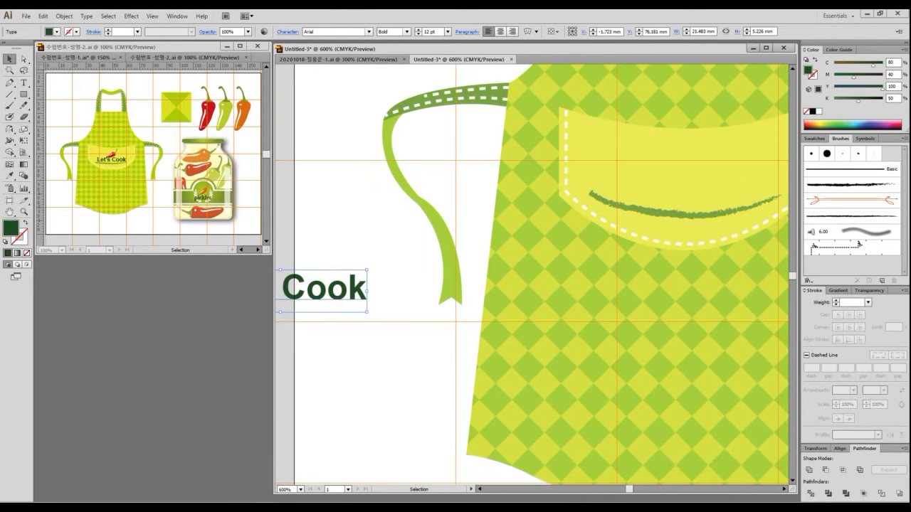
{"action": "left_click_drag", "start_coordinate": [351, 285], "coordinate": [573, 204]}
{"action": "key", "text": "space"}
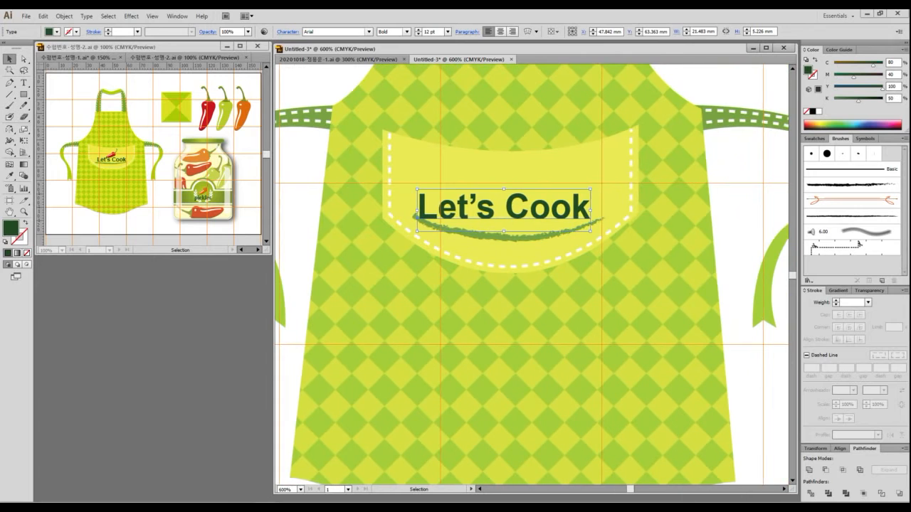
{"action": "left_click_drag", "start_coordinate": [504, 208], "coordinate": [510, 207]}
- Nudge the Let's Cook text and the curved brush line together slightly lower on the pocket
{"action": "left_click", "coordinate": [509, 236]}
{"action": "left_click", "coordinate": [510, 207], "text": "shift"}
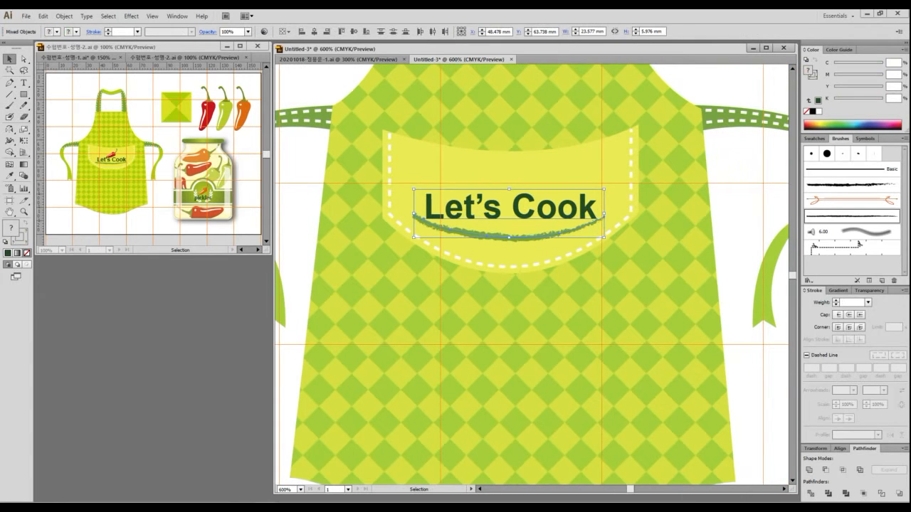
{"action": "key", "text": "Down"}
{"action": "key", "text": "Down"}
{"action": "key", "text": "Down"}
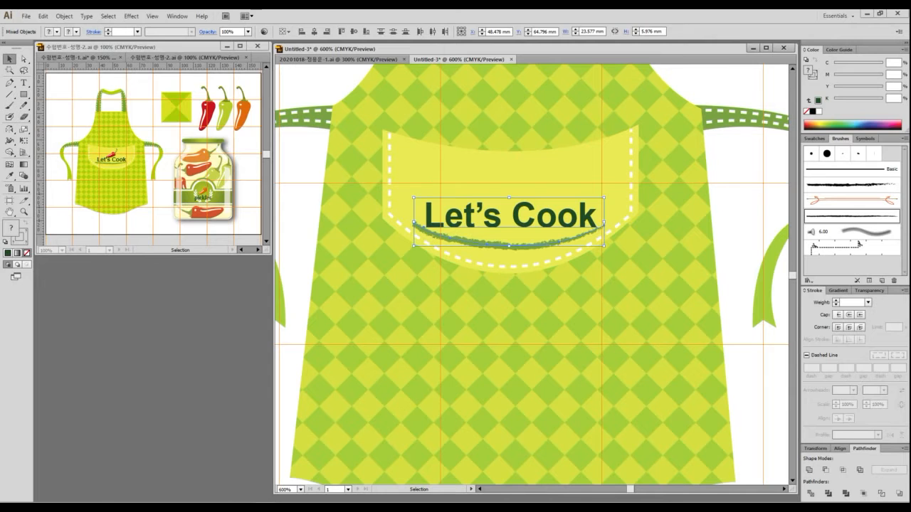
{"action": "key", "text": "ctrl+shift+a"}
{"action": "left_click_drag", "start_coordinate": [534, 214], "coordinate": [534, 213]}
{"action": "key", "text": "ctrl+shift+a"}
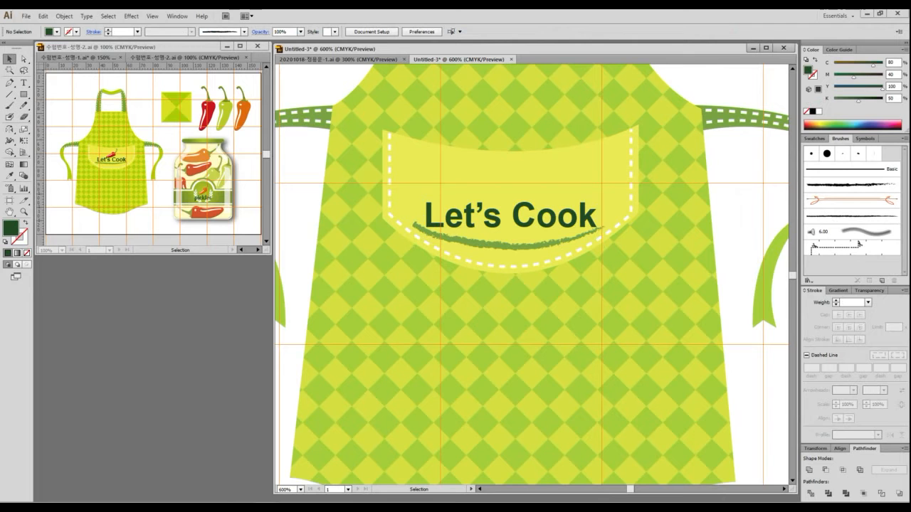
{"action": "mouse_move", "coordinate": [609, 286]}
{"action": "left_mouse_down"}
{"action": "mouse_move", "coordinate": [509, 268]}
{"action": "mouse_move", "coordinate": [419, 154]}
{"action": "left_mouse_up"}
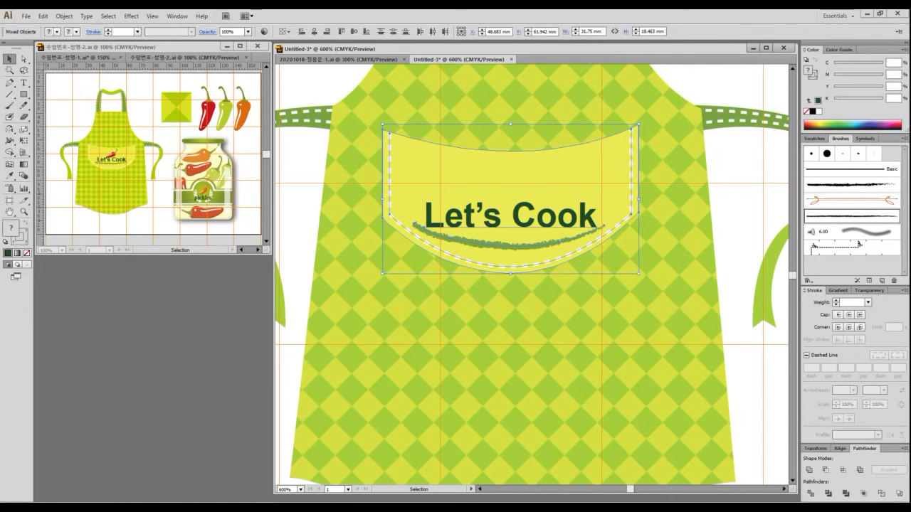
{"action": "key", "text": "ctrl+shift+a"}
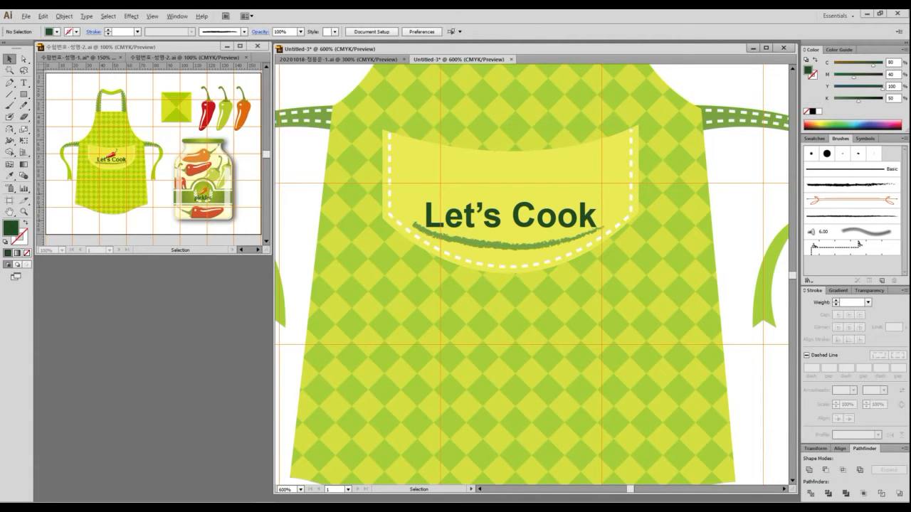
{"action": "scroll", "coordinate": [667, 208], "scroll_direction": "down", "scroll_amount": 1}
{"action": "scroll", "coordinate": [667, 207], "scroll_direction": "up", "scroll_amount": 1}
{"action": "left_click_drag", "start_coordinate": [668, 207], "coordinate": [691, 225]}
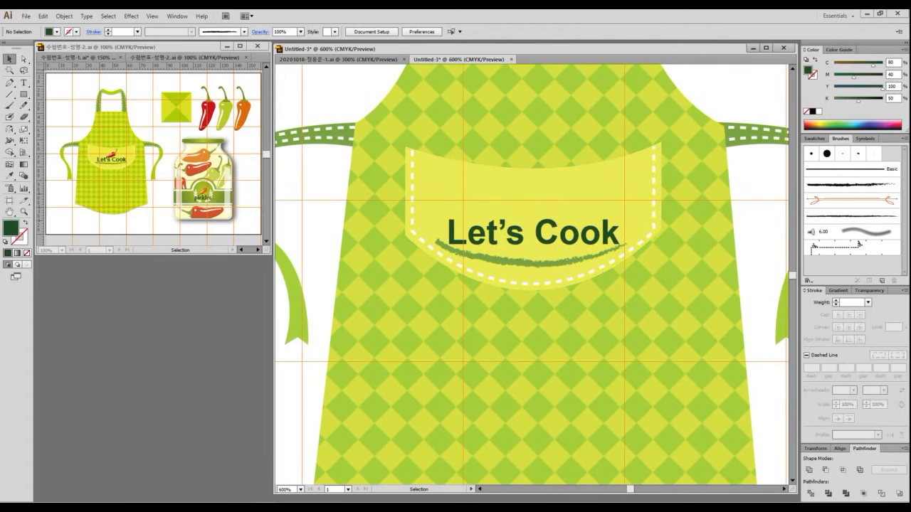
{"action": "scroll", "coordinate": [444, 323], "scroll_direction": "down", "scroll_amount": 3}
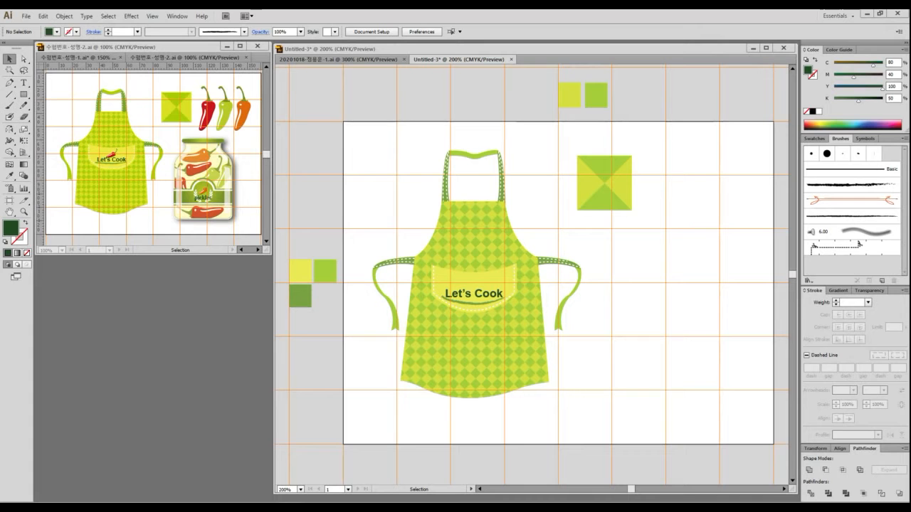
- Switch to the PDF brief and examine the pickle jar in the output layout, marking it with a freehand circle
{"action": "key", "text": "alt+Tab"}
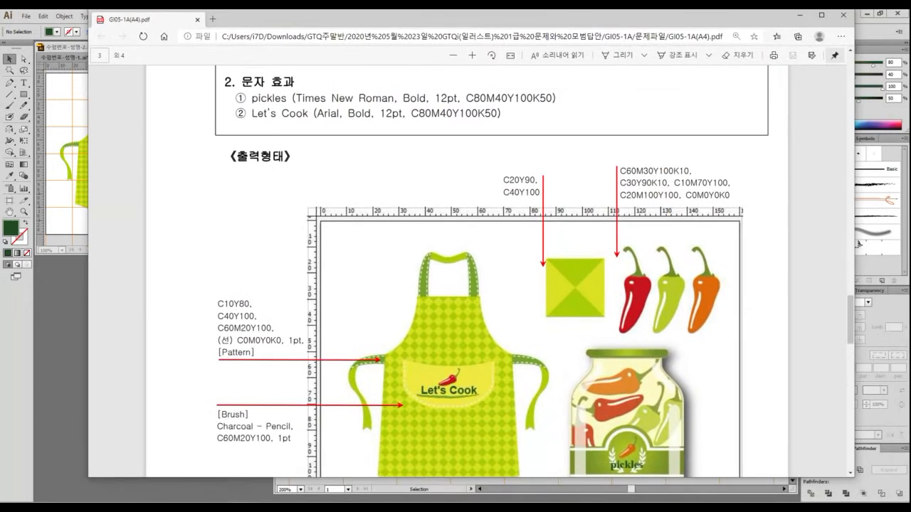
{"action": "scroll", "coordinate": [471, 272], "scroll_direction": "down", "scroll_amount": 2}
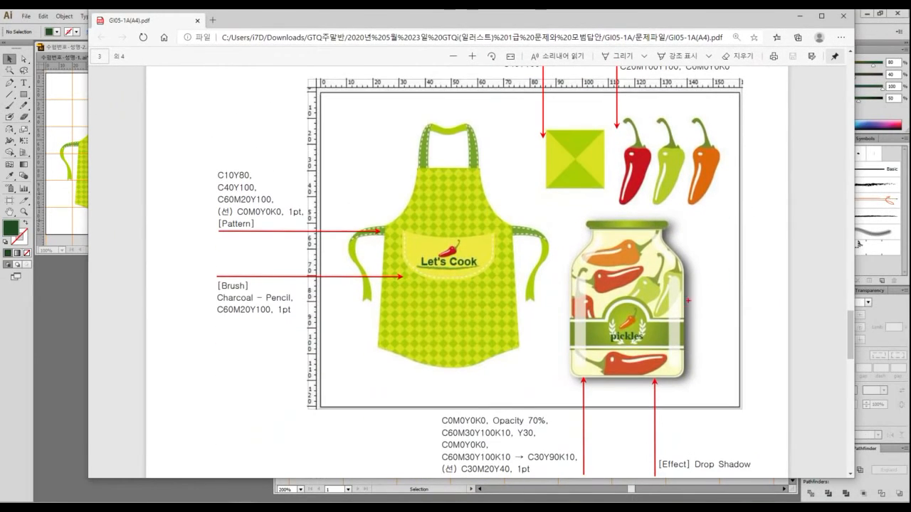
{"action": "mouse_move", "coordinate": [700, 317]}
{"action": "left_mouse_down"}
{"action": "mouse_move", "coordinate": [693, 367]}
{"action": "mouse_move", "coordinate": [588, 379]}
{"action": "mouse_move", "coordinate": [575, 269]}
{"action": "mouse_move", "coordinate": [634, 214]}
{"action": "mouse_move", "coordinate": [687, 333]}
{"action": "left_mouse_up"}
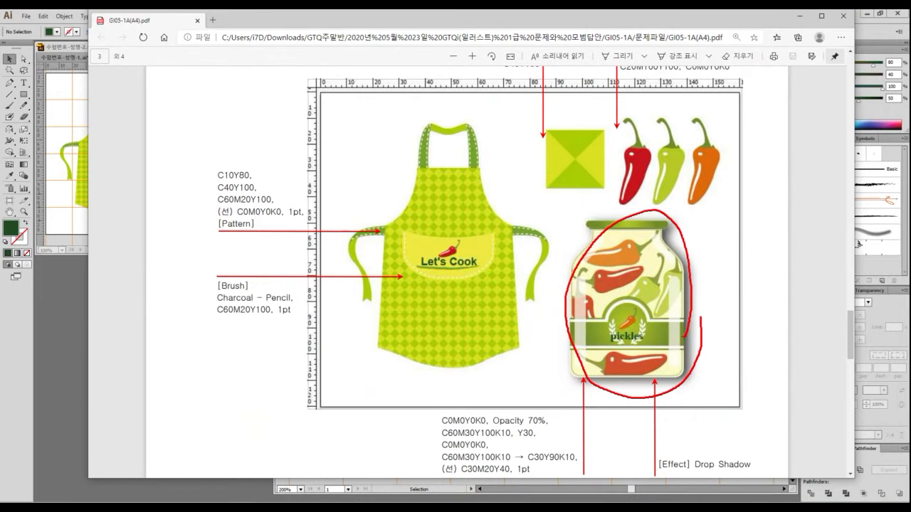
- Examine the three peppers in the PDF brief, marking them with a rectangle, and move the PDF window off the artwork
{"action": "key", "text": "Escape"}
{"action": "key", "text": "ctrl+1"}
{"action": "left_click", "coordinate": [436, 241]}
{"action": "key", "text": "t"}
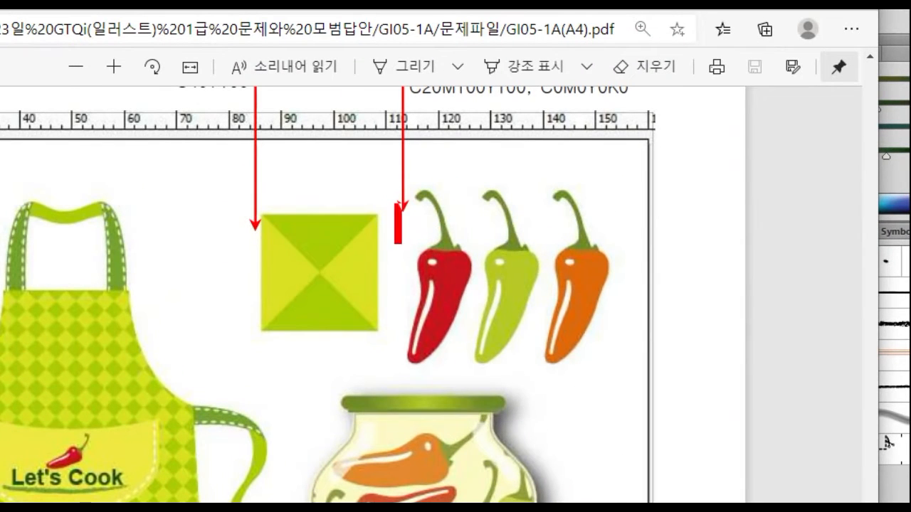
{"action": "left_click_drag", "start_coordinate": [396, 206], "coordinate": [635, 377]}
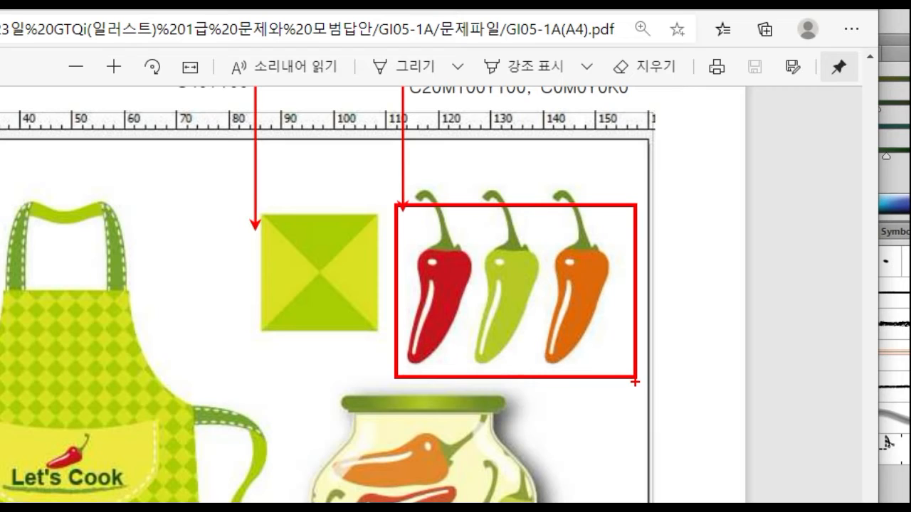
{"action": "mouse_move", "coordinate": [429, 168]}
{"action": "left_mouse_down"}
{"action": "mouse_move", "coordinate": [435, 190]}
{"action": "mouse_move", "coordinate": [467, 174]}
{"action": "left_mouse_up"}
{"action": "left_click", "coordinate": [527, 270]}
{"action": "left_click", "coordinate": [602, 271]}
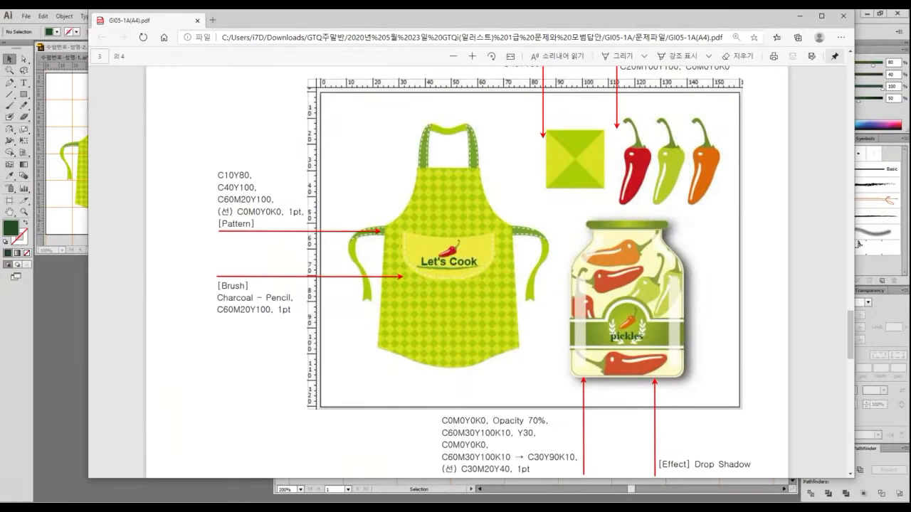
{"action": "left_click_drag", "start_coordinate": [456, 20], "coordinate": [455, 40]}
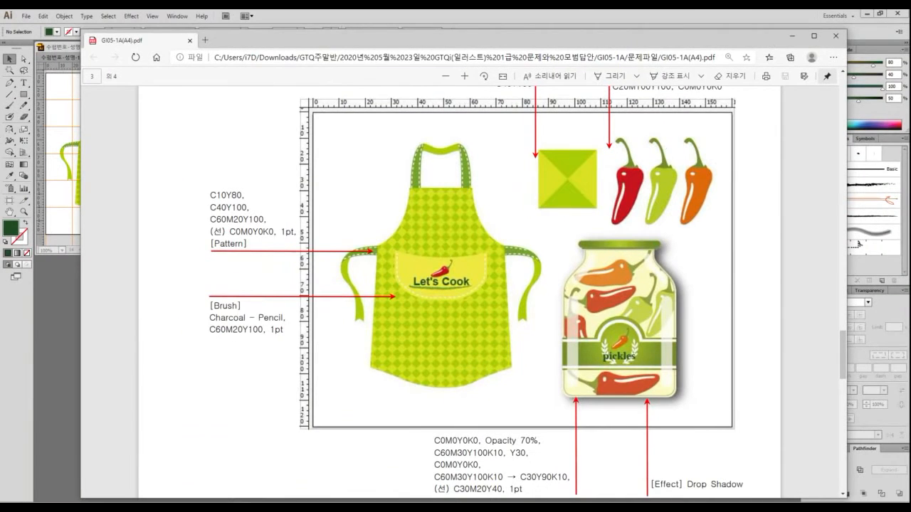
{"action": "left_click_drag", "start_coordinate": [455, 40], "coordinate": [910, 129]}
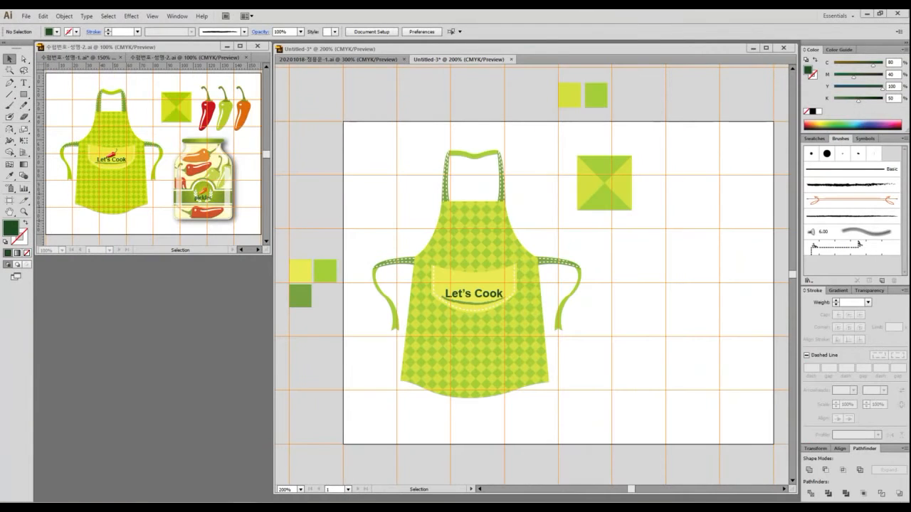
- Draw a closed freehand pepper body about 15 mm wide and 24 mm tall with the Paintbrush, beside the square pattern tile
{"action": "left_click_drag", "start_coordinate": [604, 299], "coordinate": [550, 287]}
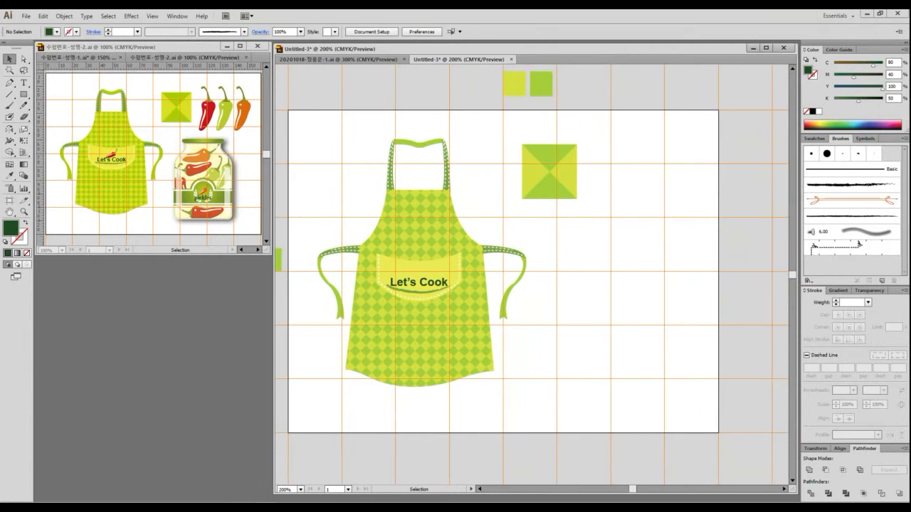
{"action": "left_click", "coordinate": [9, 106]}
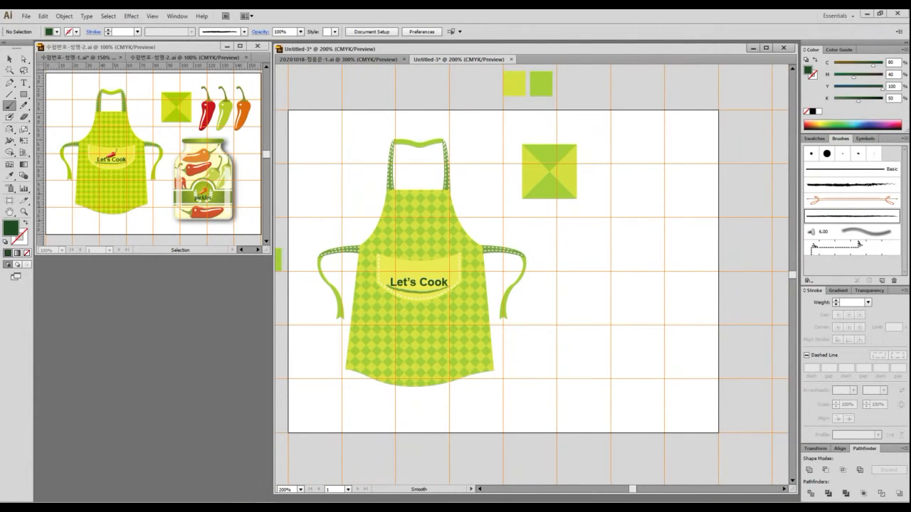
{"action": "left_click_drag", "start_coordinate": [694, 306], "coordinate": [600, 306]}
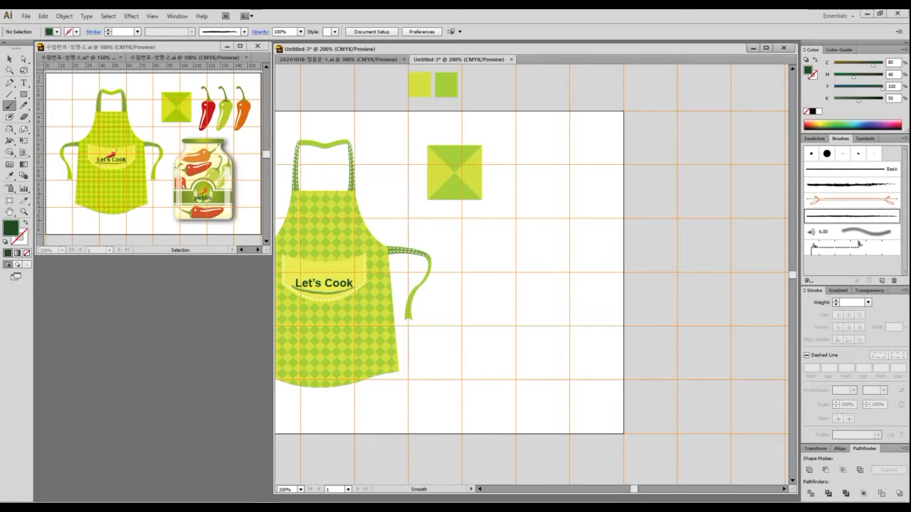
{"action": "scroll", "coordinate": [537, 177], "scroll_direction": "up", "scroll_amount": 3}
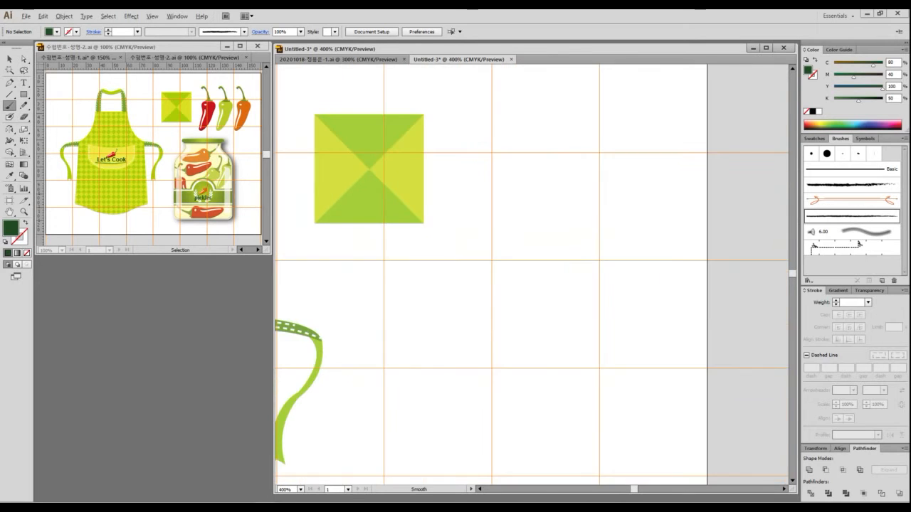
{"action": "mouse_move", "coordinate": [537, 178]}
{"action": "left_mouse_down"}
{"action": "mouse_move", "coordinate": [572, 212]}
{"action": "mouse_move", "coordinate": [580, 197]}
{"action": "mouse_move", "coordinate": [553, 187]}
{"action": "mouse_move", "coordinate": [588, 194]}
{"action": "mouse_move", "coordinate": [591, 208]}
{"action": "mouse_move", "coordinate": [562, 266]}
{"action": "mouse_move", "coordinate": [513, 315]}
{"action": "mouse_move", "coordinate": [541, 188]}
{"action": "left_mouse_up"}
{"action": "scroll", "coordinate": [580, 197], "scroll_direction": "down", "scroll_amount": 1}
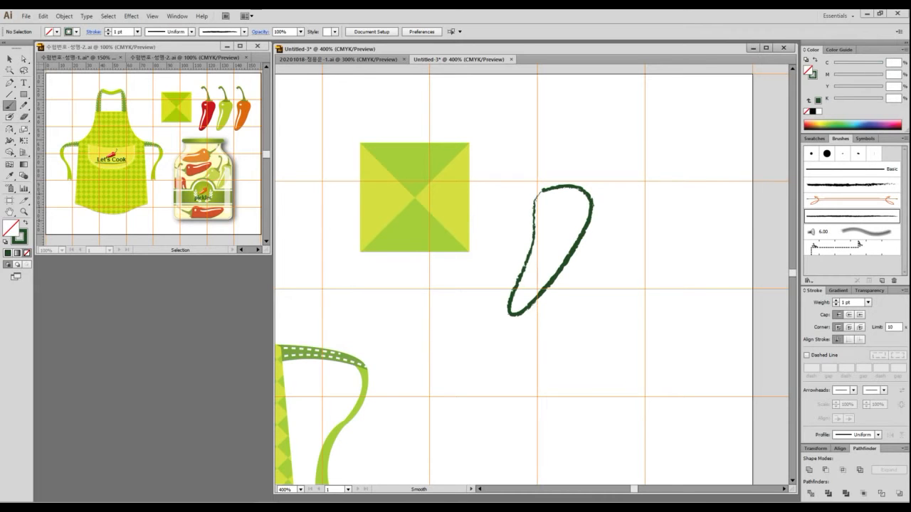
- Swap the pepper outline's stroke and fill so the body is a solid dark green shape without a stroke
{"action": "key", "text": "shift+x"}
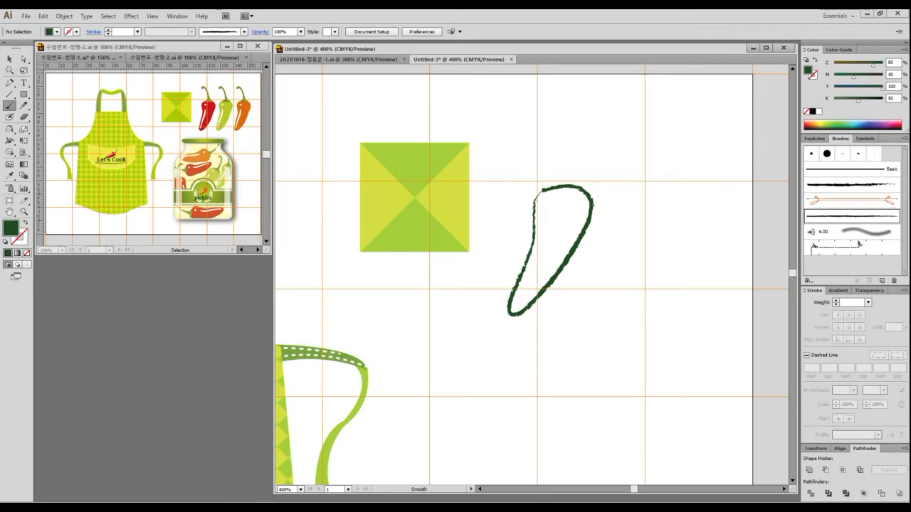
{"action": "left_click", "coordinate": [10, 58]}
{"action": "left_click", "coordinate": [570, 262]}
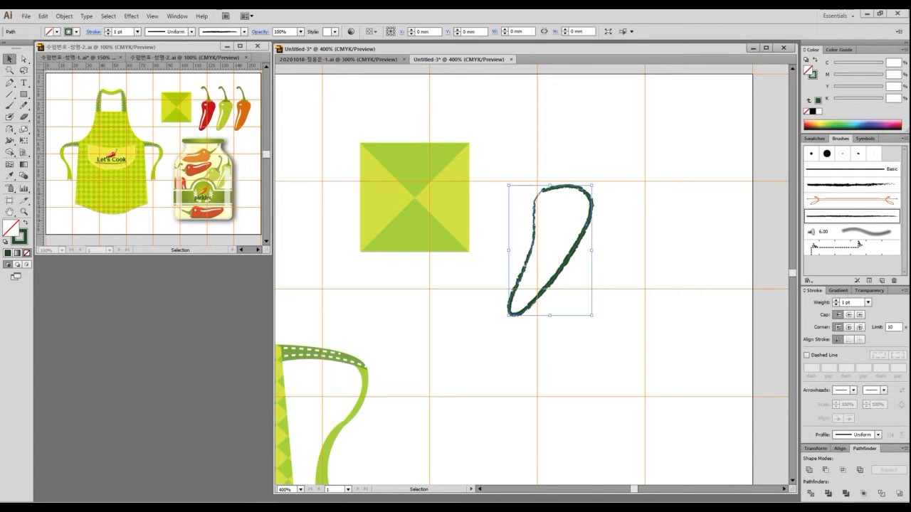
{"action": "key", "text": "shift+x"}
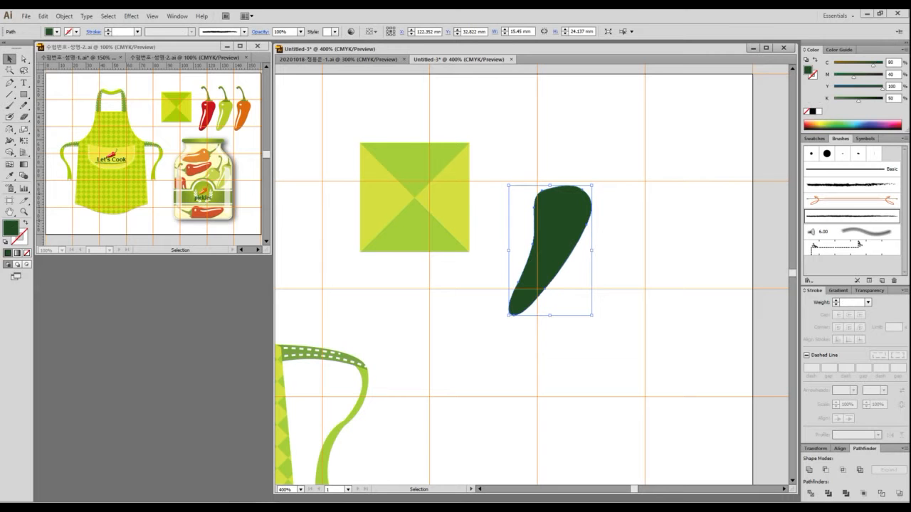
{"action": "key", "text": "space"}
{"action": "left_click_drag", "start_coordinate": [619, 198], "coordinate": [578, 265]}
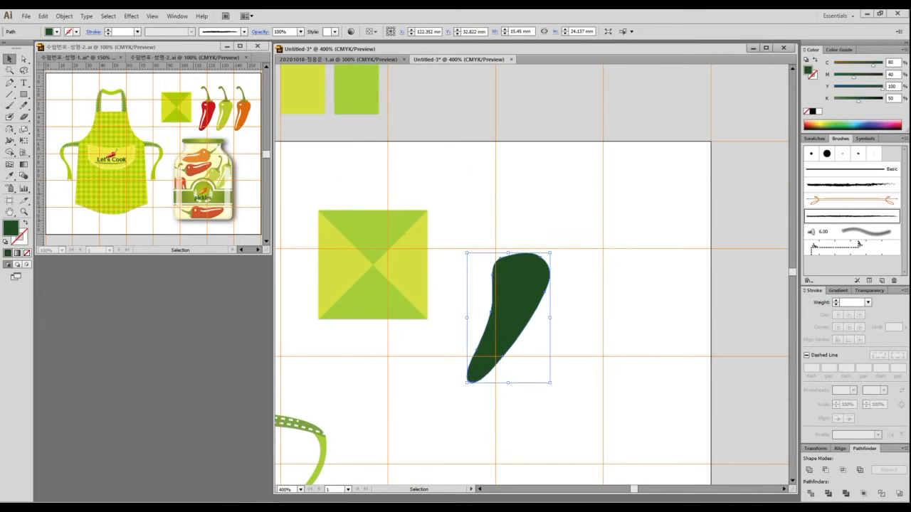
- Fill the pepper body with red C20 M100 Y100 sampled from the red swatch above the artboard
{"action": "key", "text": "ctrl+minus"}
{"action": "key", "text": "ctrl+minus"}
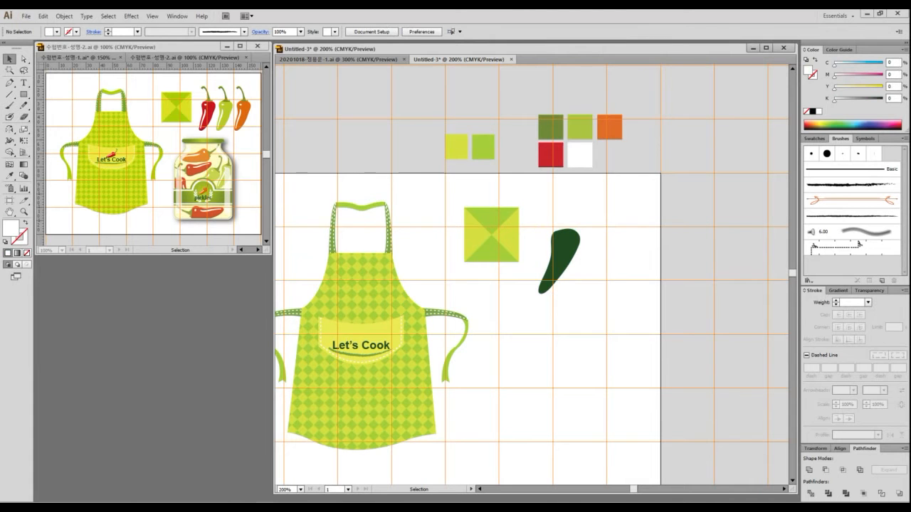
{"action": "scroll", "coordinate": [599, 224], "scroll_direction": "up", "scroll_amount": 1}
{"action": "left_click_drag", "start_coordinate": [599, 224], "coordinate": [613, 278]}
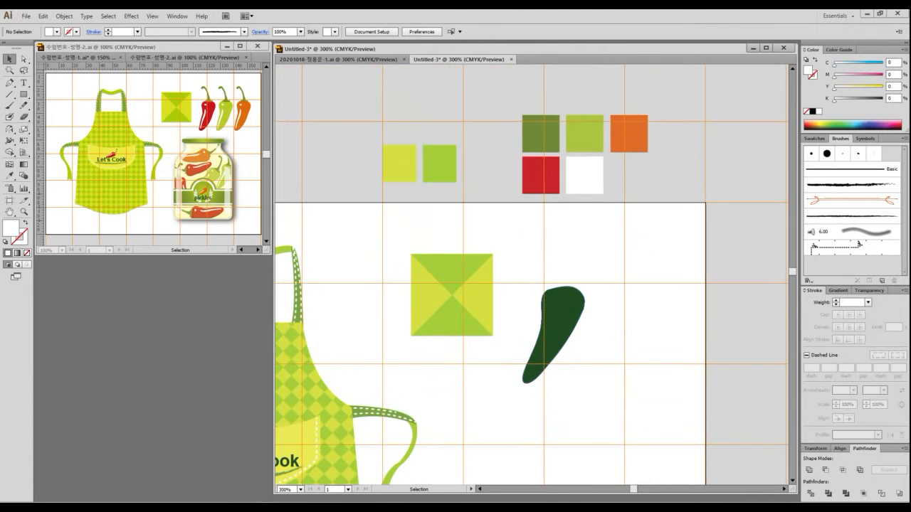
{"action": "left_click", "coordinate": [558, 321]}
{"action": "key", "text": "i"}
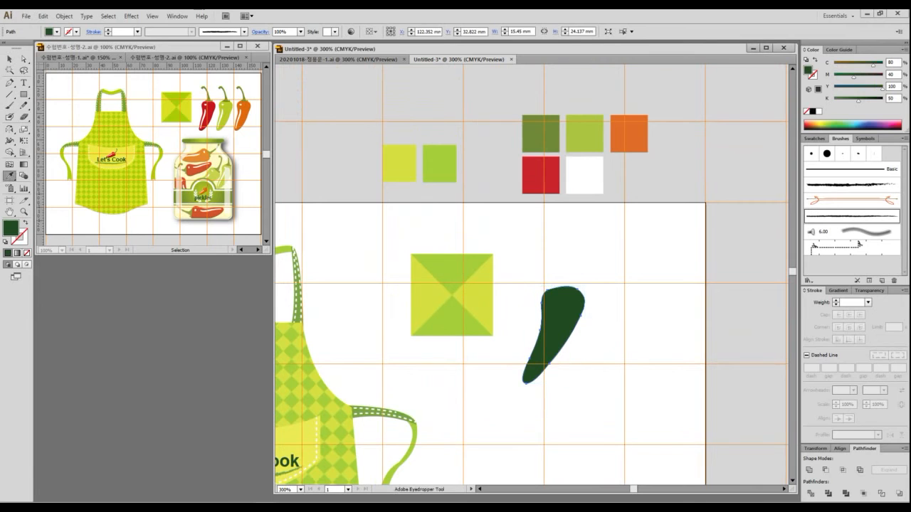
{"action": "left_click", "coordinate": [539, 176]}
{"action": "key", "text": "v"}
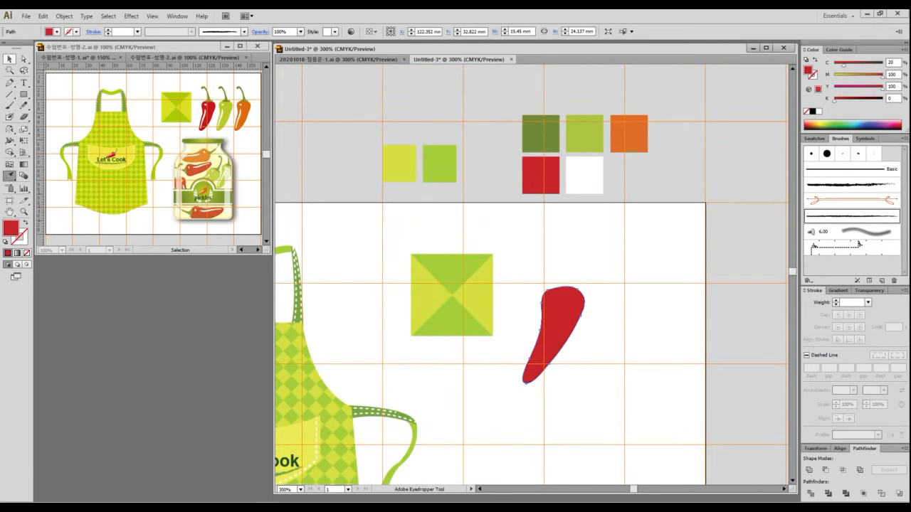
{"action": "key", "text": "ctrl+shift+a"}
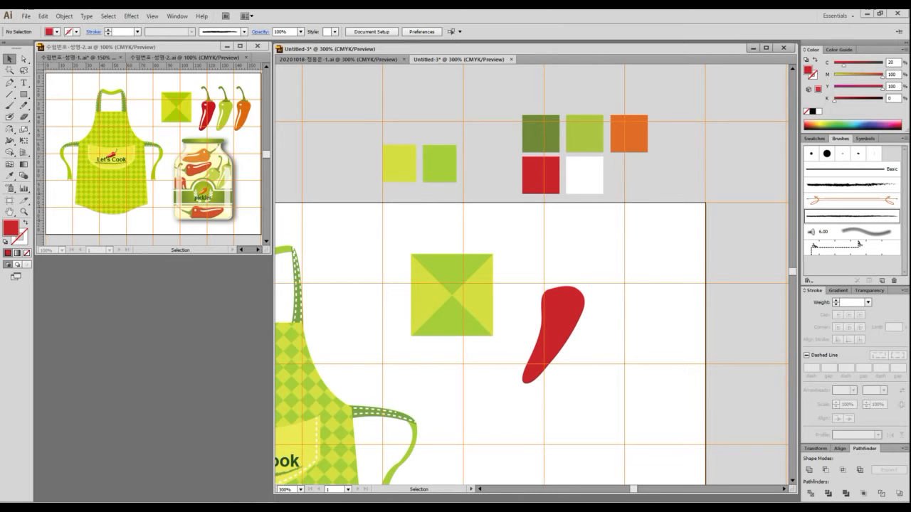
- Draw a curved stem about 14 mm tall with the Pen tool from inside the pepper's top, hooked to the left, with stroke only
{"action": "scroll", "coordinate": [627, 275], "scroll_direction": "up", "scroll_amount": 2}
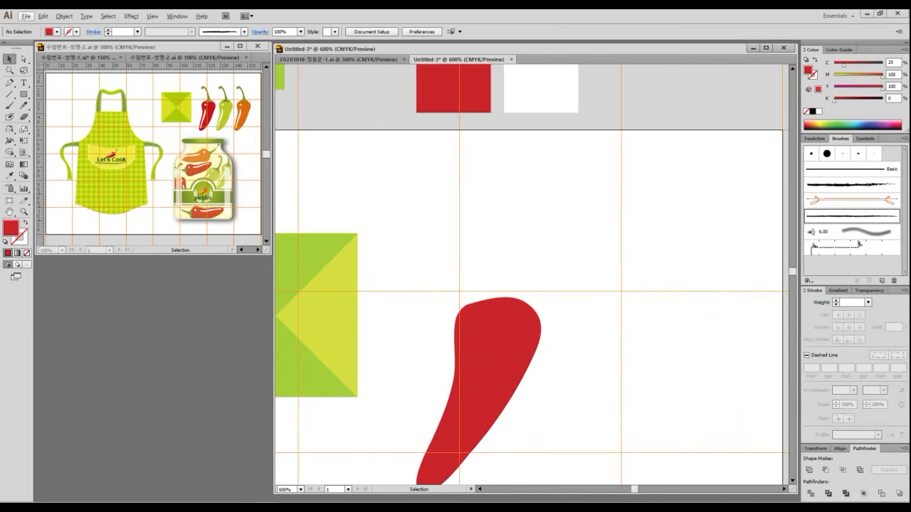
{"action": "left_click_drag", "start_coordinate": [628, 275], "coordinate": [672, 253]}
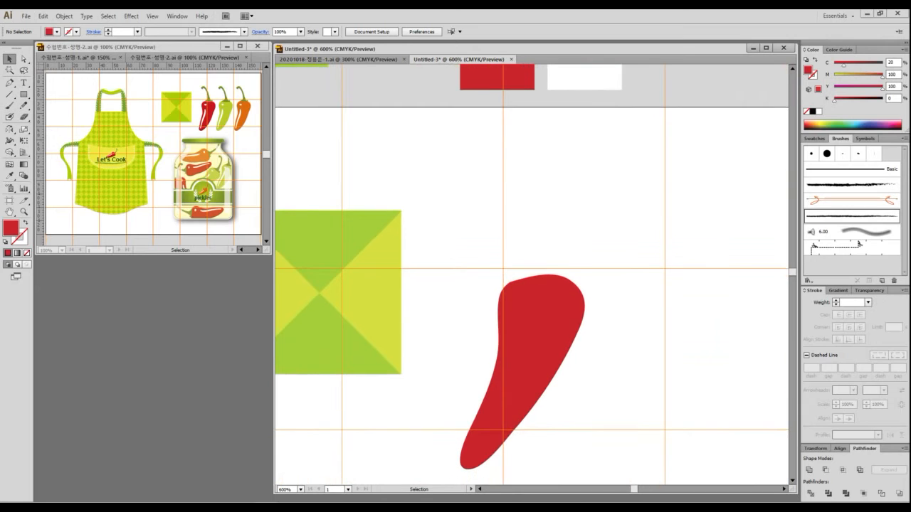
{"action": "scroll", "coordinate": [588, 240], "scroll_direction": "down", "scroll_amount": 1}
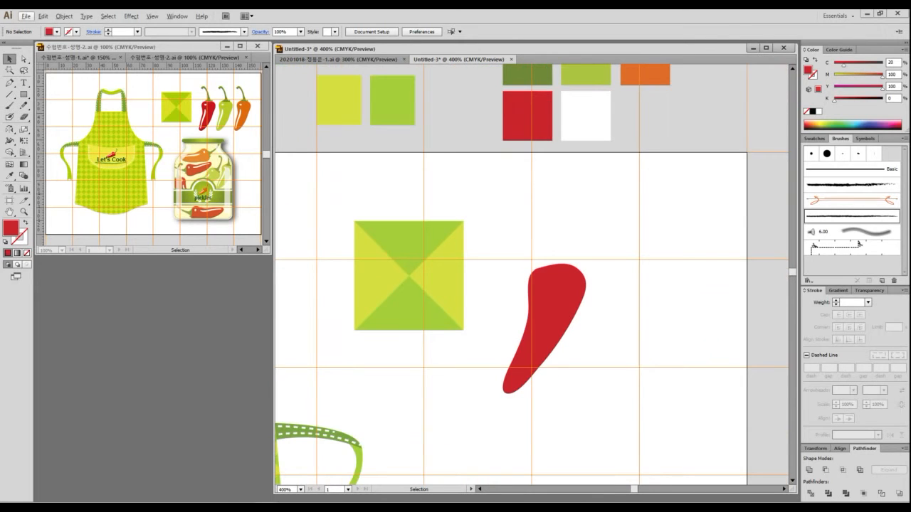
{"action": "key", "text": "p"}
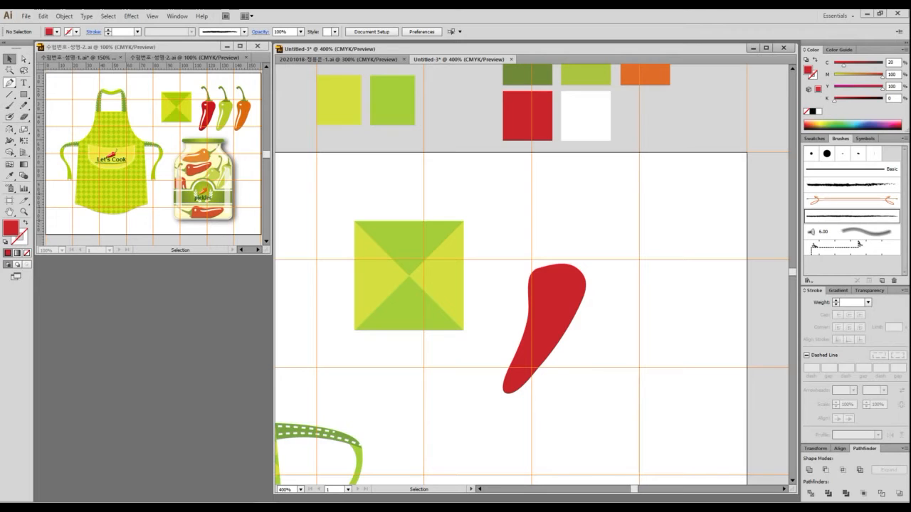
{"action": "left_click", "coordinate": [10, 83]}
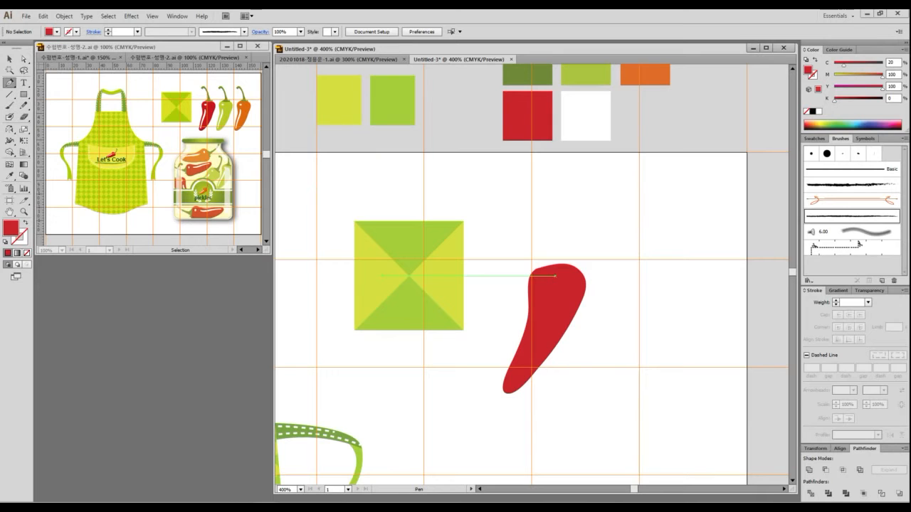
{"action": "left_click", "coordinate": [555, 275]}
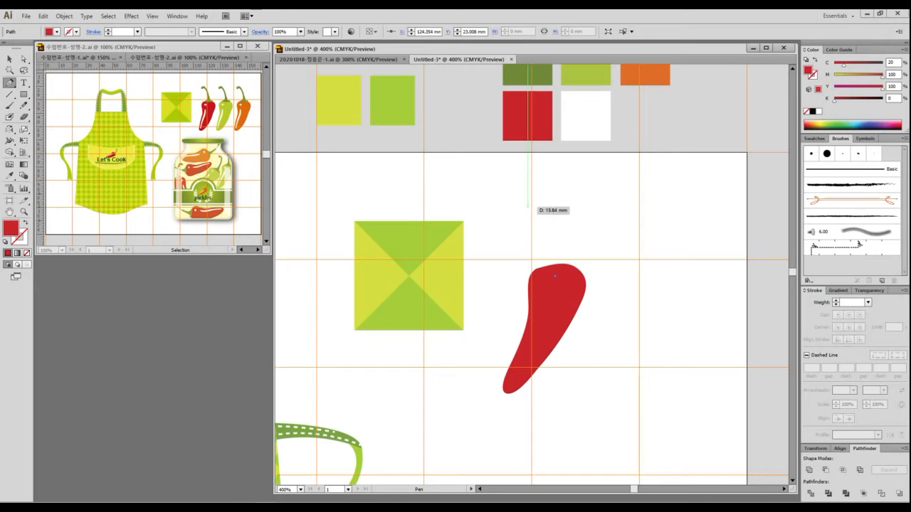
{"action": "mouse_move", "coordinate": [528, 207]}
{"action": "left_mouse_down"}
{"action": "mouse_move", "coordinate": [504, 238]}
{"action": "mouse_move", "coordinate": [496, 233]}
{"action": "left_mouse_up"}
{"action": "key", "text": "shift+x"}
{"action": "key", "text": "shift+x"}
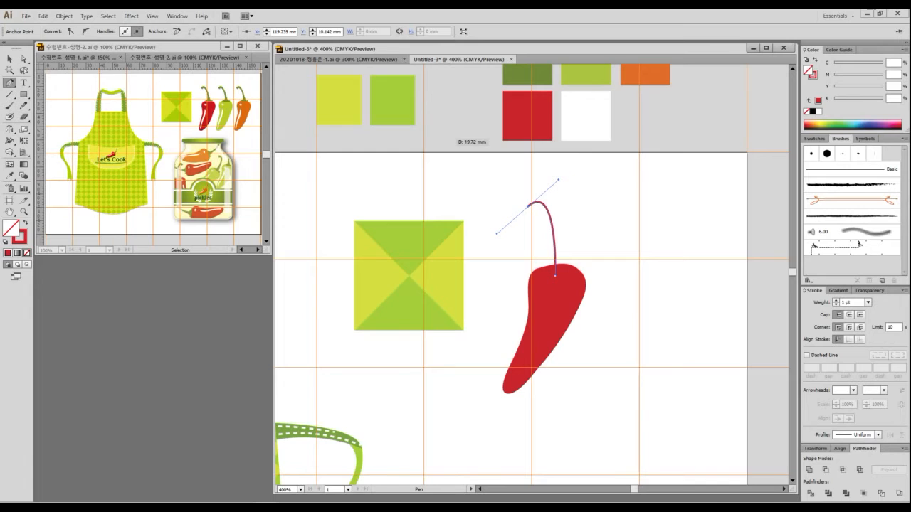
- Set the stem's stroke weight to 3 pt and expand its fill and stroke into a shape
{"action": "left_click", "coordinate": [9, 59]}
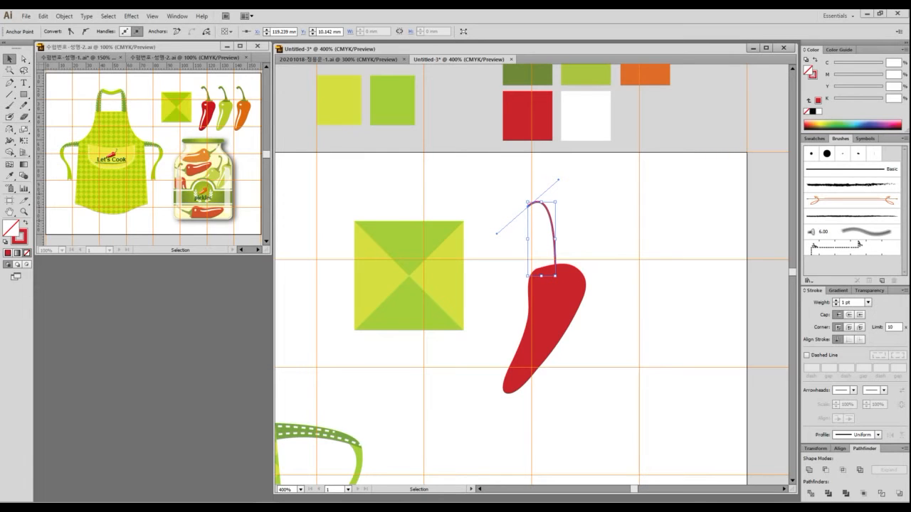
{"action": "left_click", "coordinate": [835, 299]}
{"action": "left_click", "coordinate": [835, 299]}
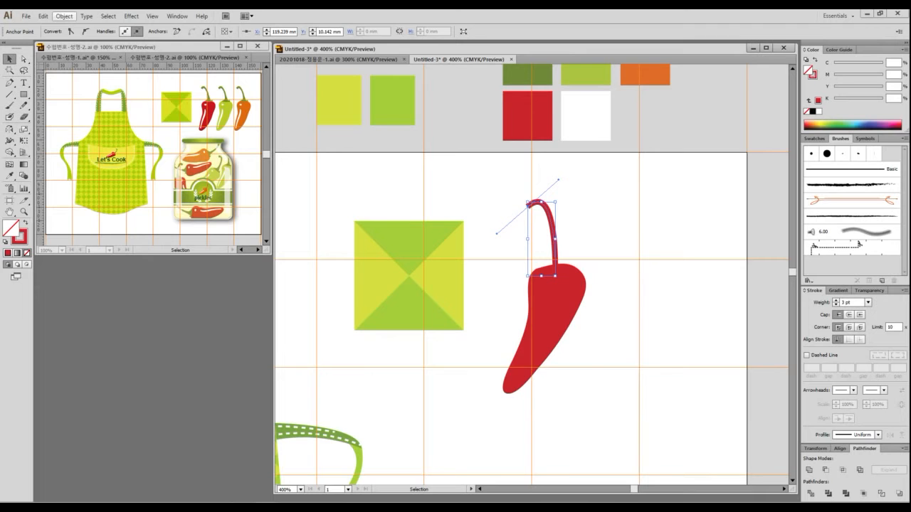
{"action": "left_click", "coordinate": [64, 16]}
{"action": "left_click", "coordinate": [78, 117]}
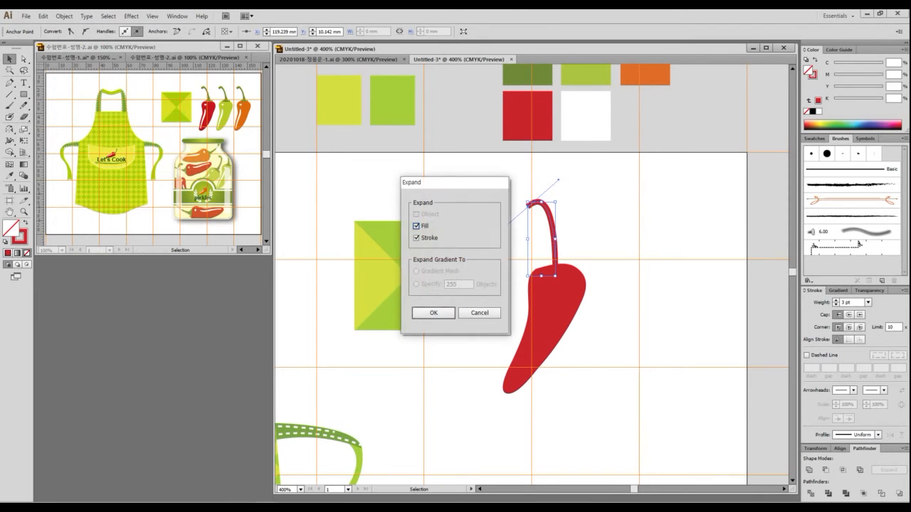
{"action": "left_click", "coordinate": [433, 314]}
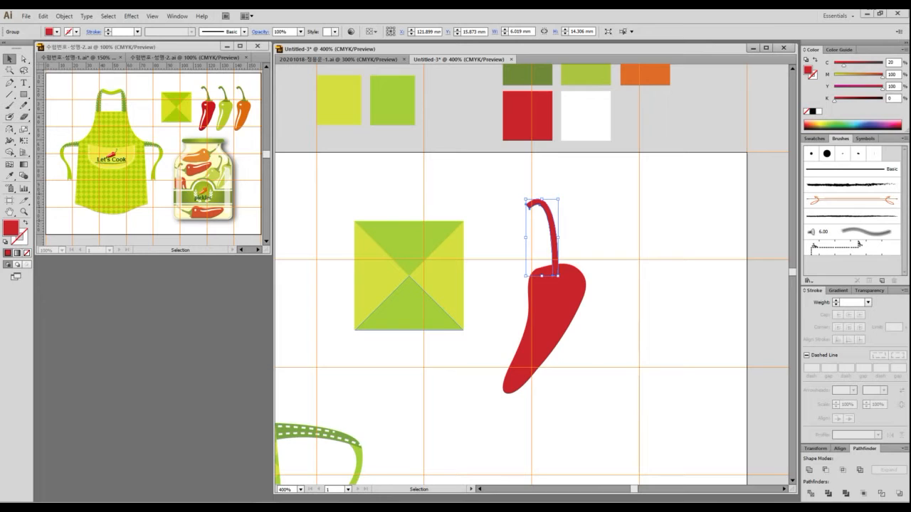
- Fill the stem with green C60 M30 Y100 K10 sampled from the dark green swatch and send it behind the pepper body
{"action": "key", "text": "i"}
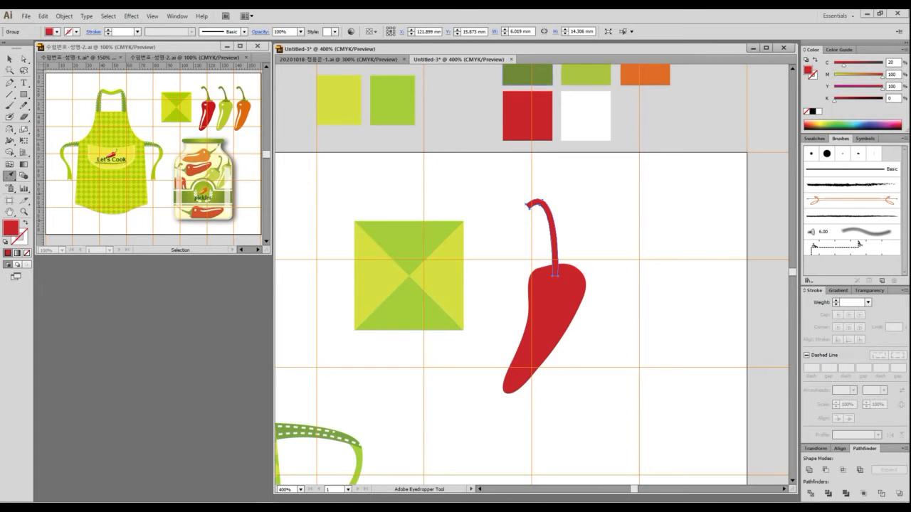
{"action": "left_click", "coordinate": [526, 74]}
{"action": "left_click", "coordinate": [9, 59]}
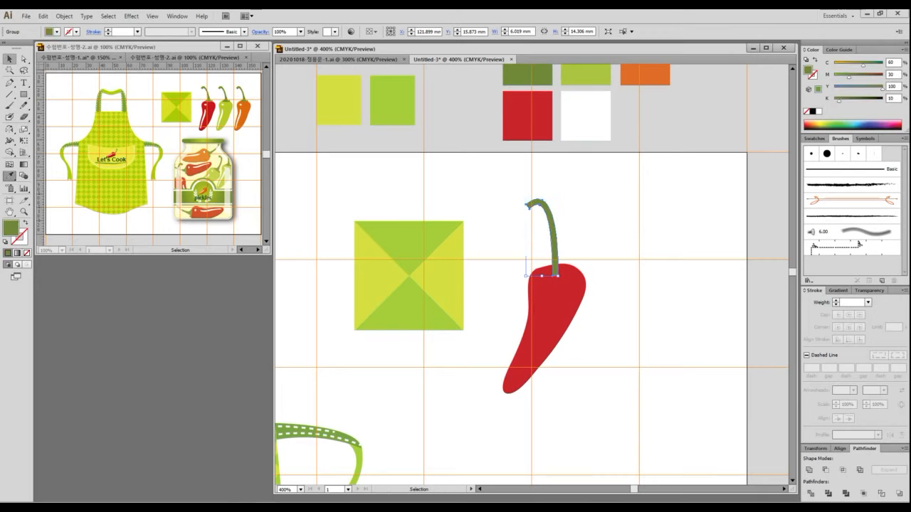
{"action": "key", "text": "ctrl+shift+a"}
{"action": "left_click", "coordinate": [552, 242]}
{"action": "key", "text": "ctrl+["}
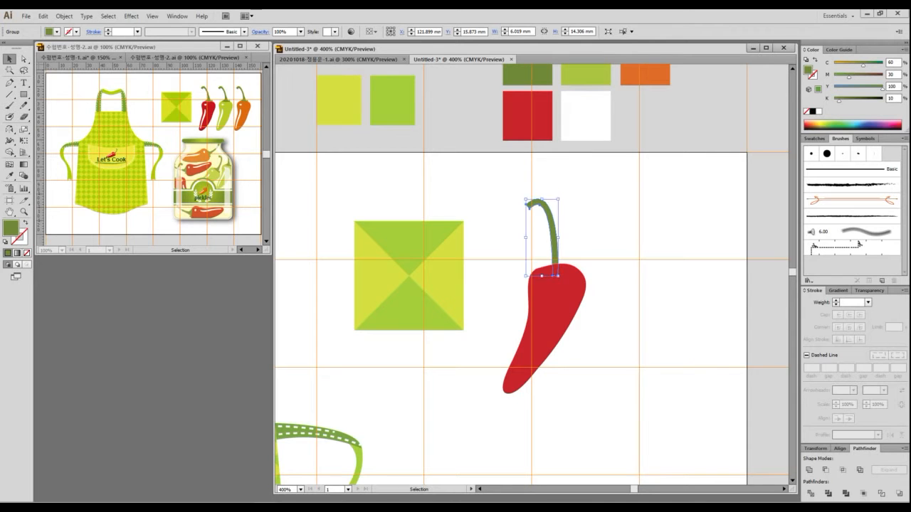
{"action": "key", "text": "ctrl+shift+a"}
- Mark the flared cap outline at the stem's base with a freehand on-screen annotation over the pepper's top
{"action": "scroll", "coordinate": [593, 233], "scroll_direction": "up", "scroll_amount": 2}
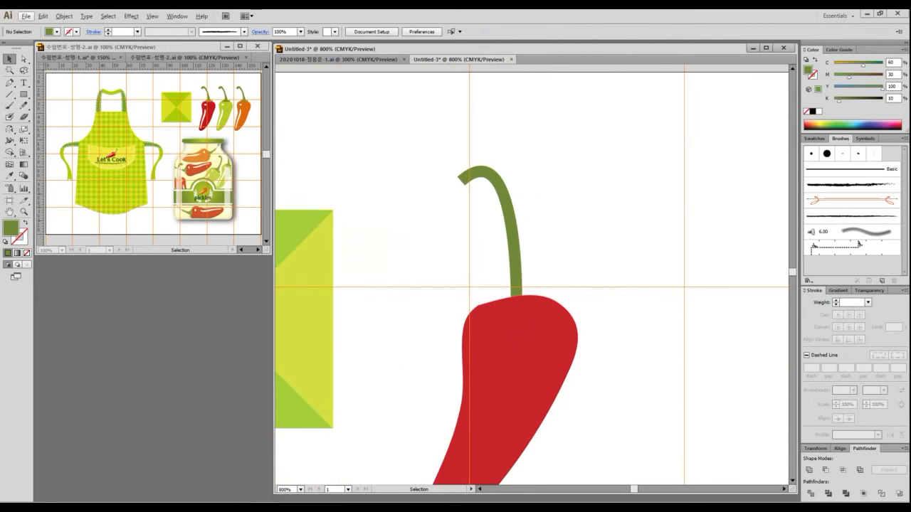
{"action": "key", "text": "a"}
{"action": "left_click_drag", "start_coordinate": [510, 262], "coordinate": [498, 301]}
{"action": "mouse_move", "coordinate": [544, 294]}
{"action": "left_mouse_down"}
{"action": "mouse_move", "coordinate": [532, 295]}
{"action": "mouse_move", "coordinate": [520, 263]}
{"action": "left_mouse_up"}
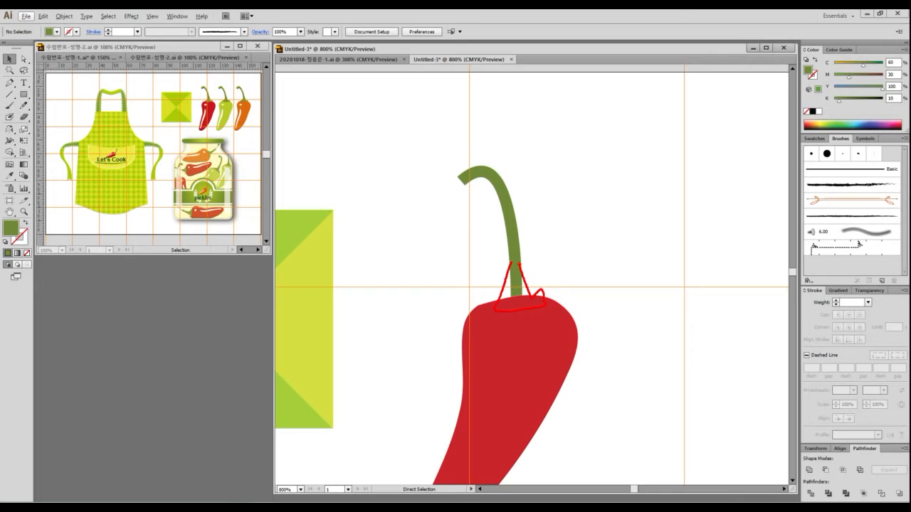
- Draw a flared cap with a small pointed tip at the stem's base with the Pen tool, filled in the stem's green without stroke
{"action": "key", "text": "Escape"}
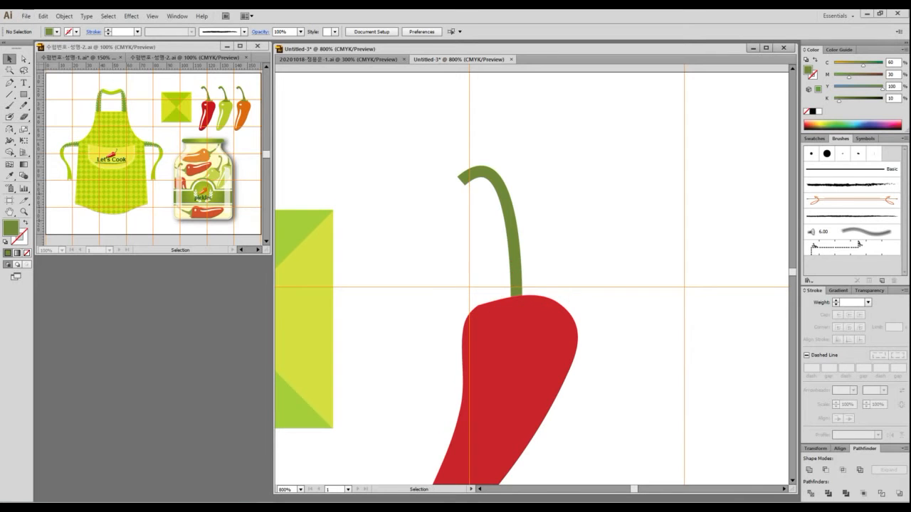
{"action": "scroll", "coordinate": [553, 251], "scroll_direction": "up", "scroll_amount": 1}
{"action": "left_click_drag", "start_coordinate": [553, 251], "coordinate": [549, 184]}
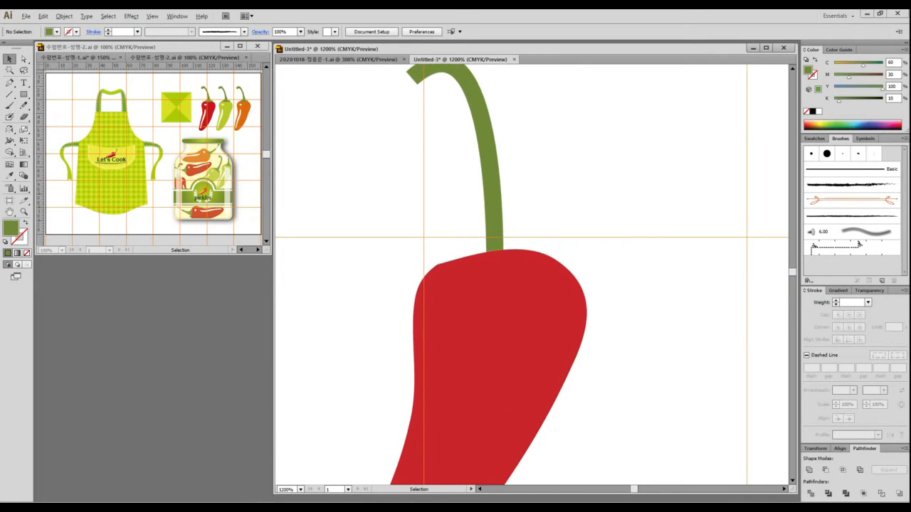
{"action": "scroll", "coordinate": [523, 221], "scroll_direction": "down", "scroll_amount": 2}
{"action": "key", "text": "p"}
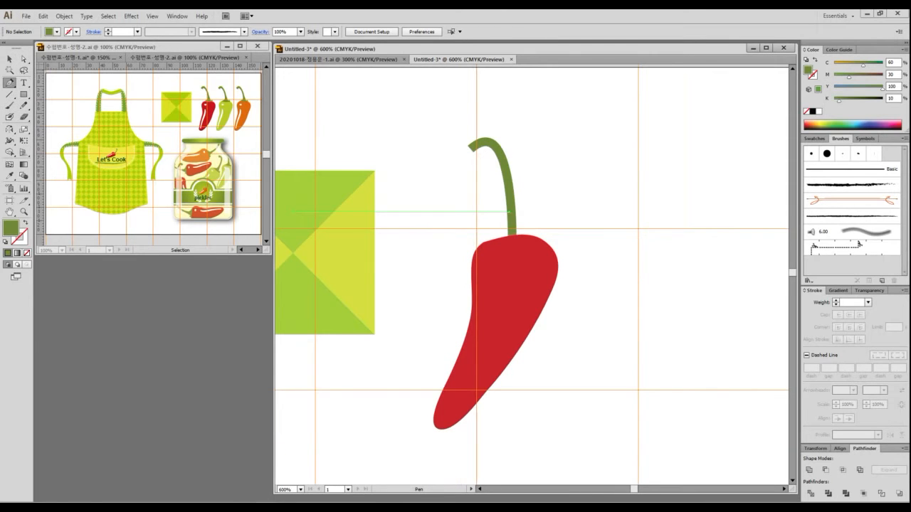
{"action": "left_click", "coordinate": [509, 211]}
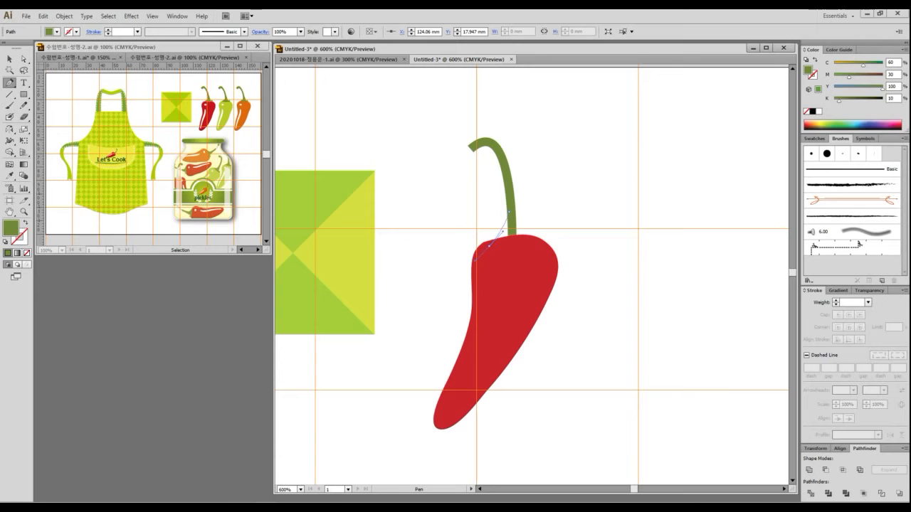
{"action": "mouse_move", "coordinate": [489, 245]}
{"action": "left_mouse_down"}
{"action": "mouse_move", "coordinate": [461, 276]}
{"action": "mouse_move", "coordinate": [473, 245]}
{"action": "left_mouse_up"}
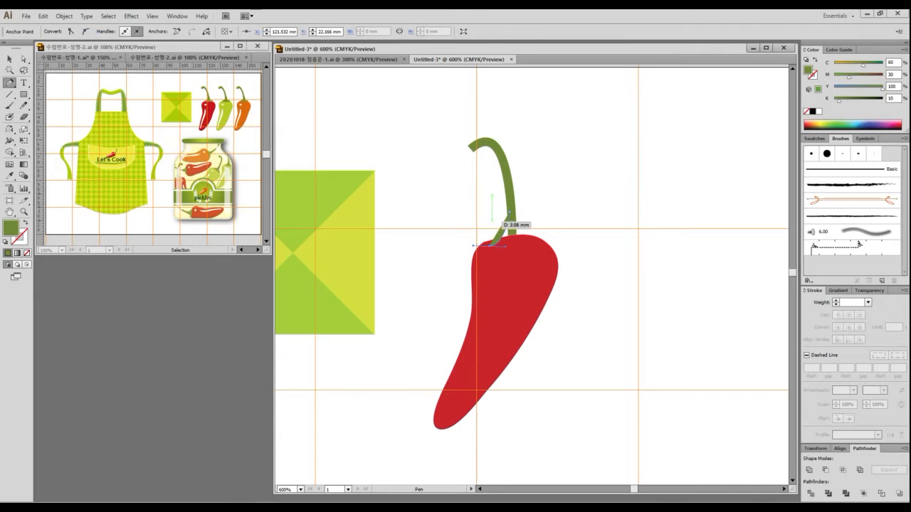
{"action": "key", "text": "shift+x"}
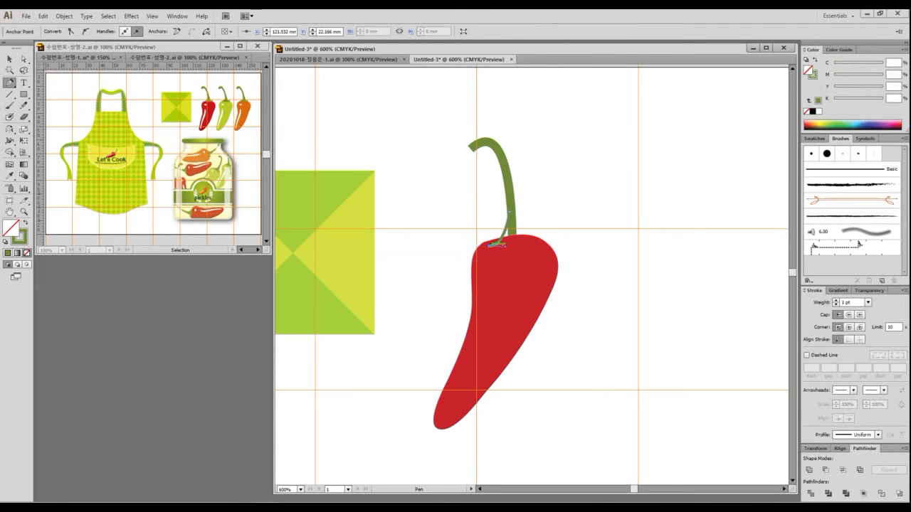
{"action": "left_click", "coordinate": [539, 242]}
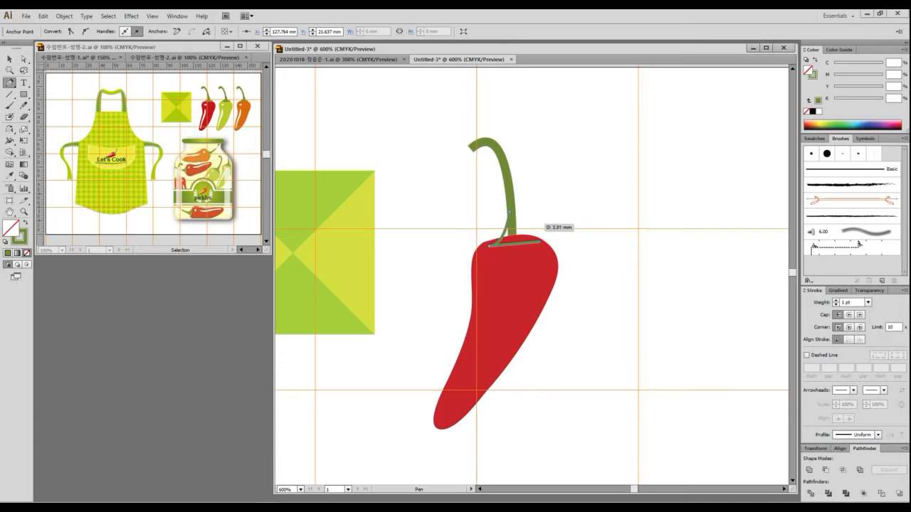
{"action": "left_click", "coordinate": [534, 223]}
{"action": "left_click", "coordinate": [523, 238]}
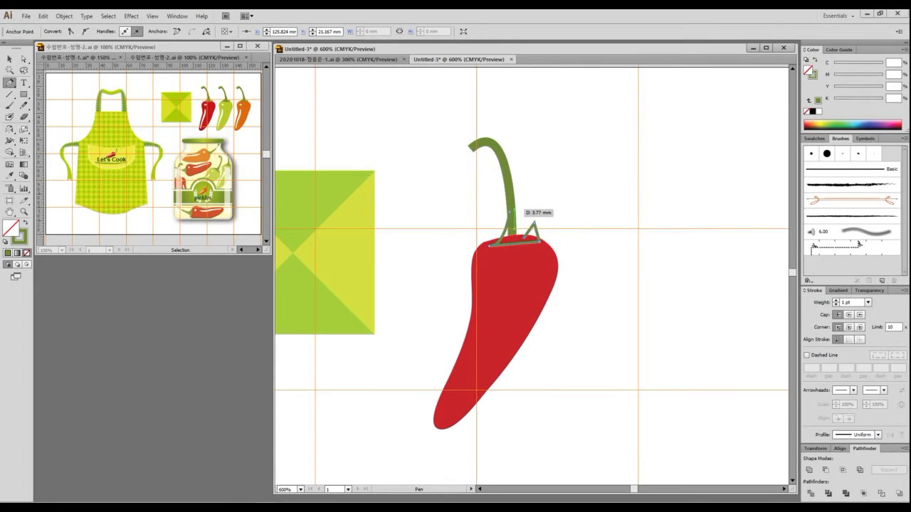
{"action": "left_click", "coordinate": [512, 210]}
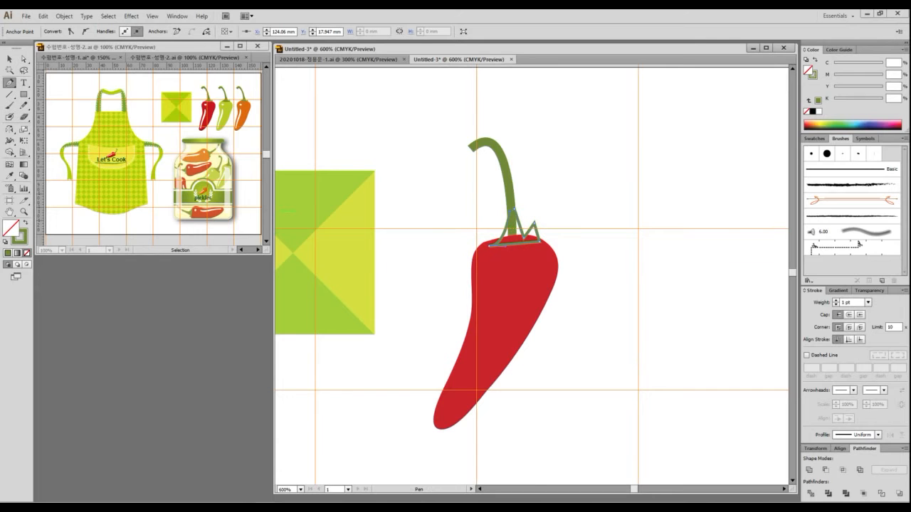
{"action": "key", "text": "shift+x"}
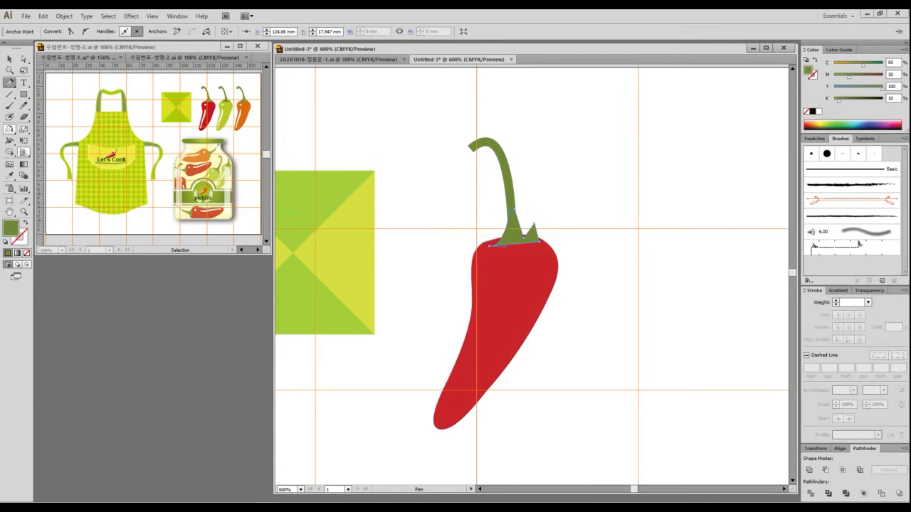
- Try merging the cap and the stem into a single green shape
{"action": "key", "text": "v"}
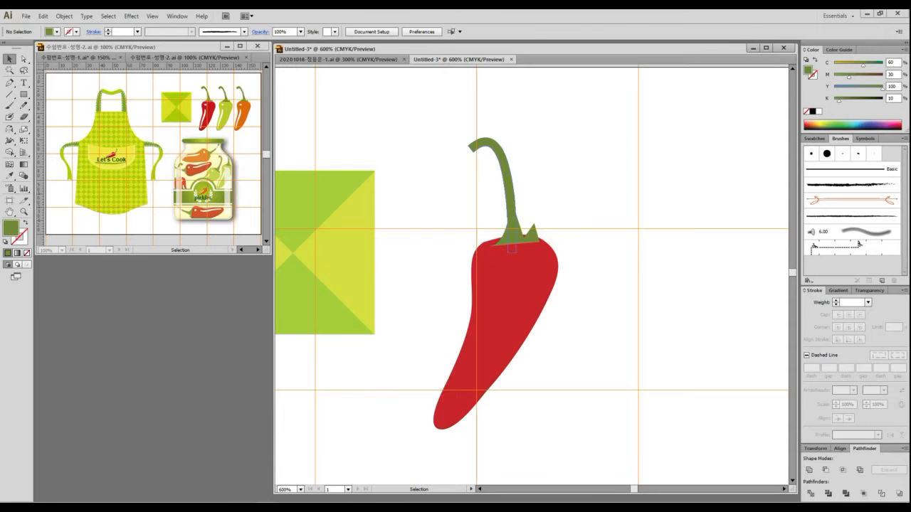
{"action": "left_click", "coordinate": [505, 189], "text": "shift"}
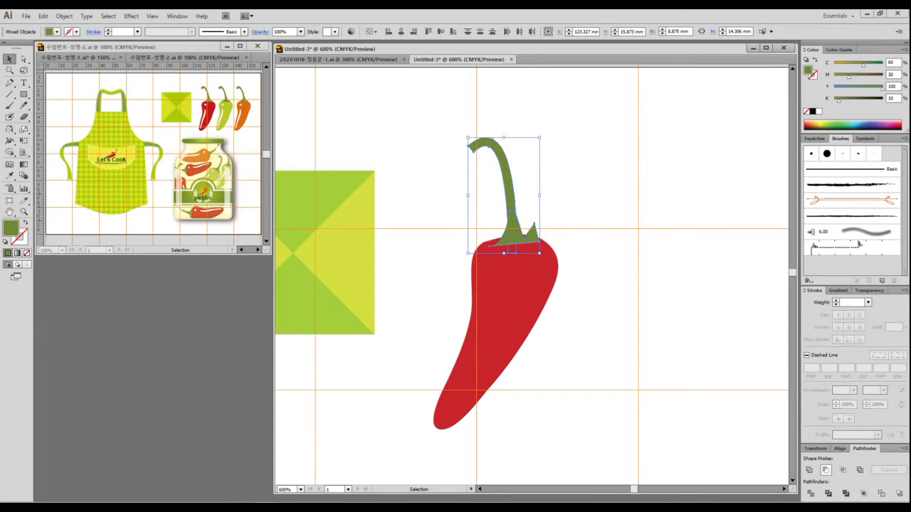
{"action": "key", "text": "ctrl+g"}
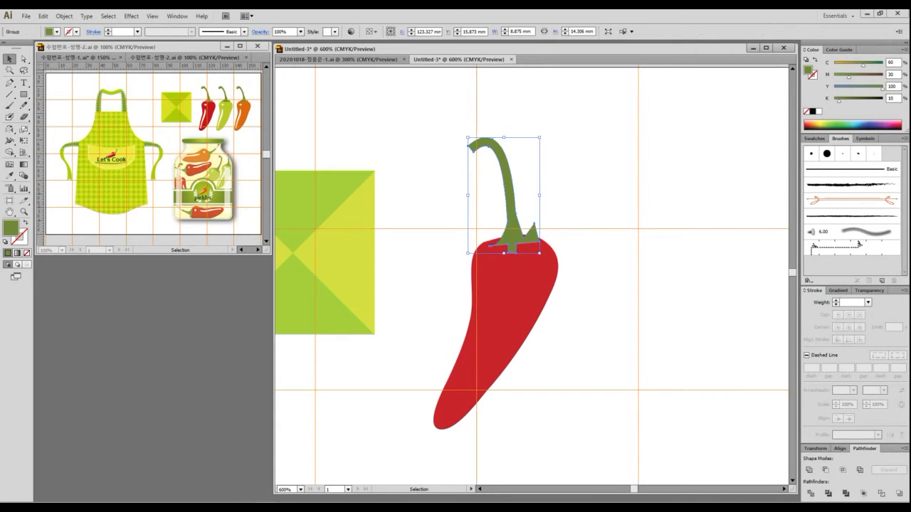
- Try sending the merged stem and cap behind the red pepper body, and undo that reordering
{"action": "key", "text": "a"}
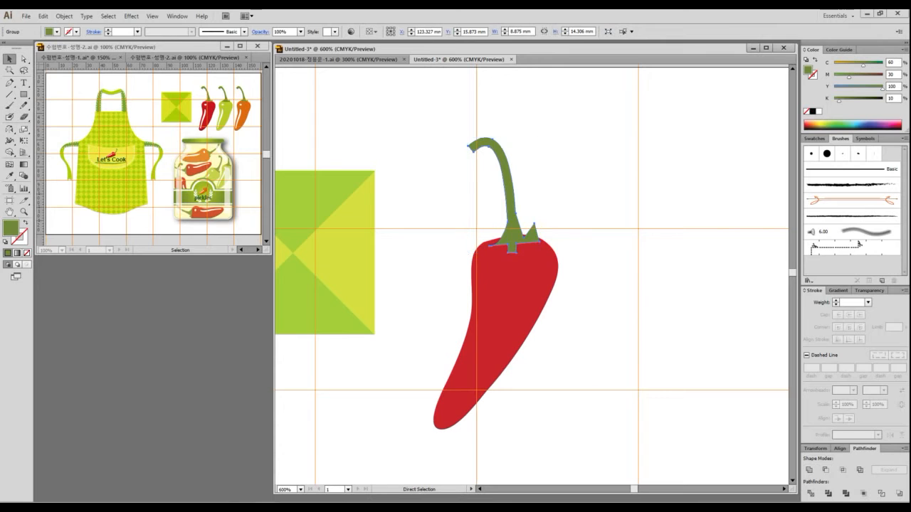
{"action": "key", "text": "ctrl+["}
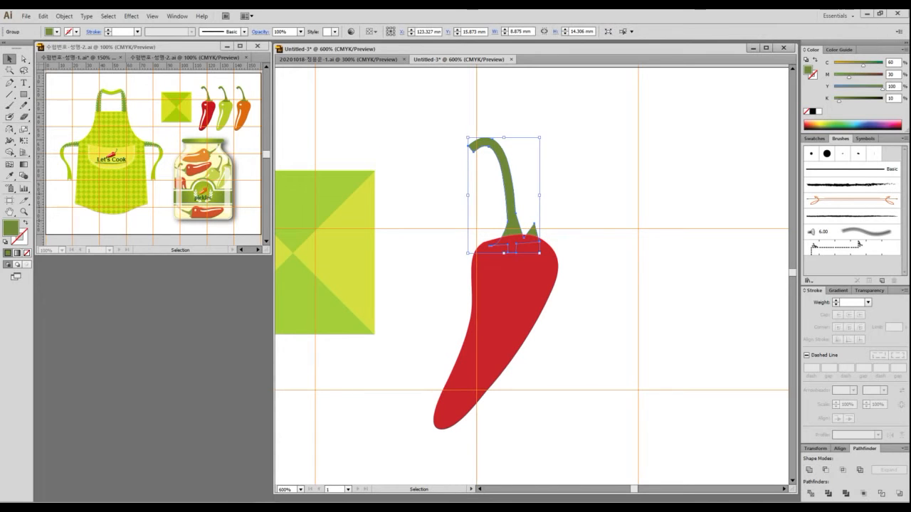
{"action": "key", "text": "ctrl+shift+a"}
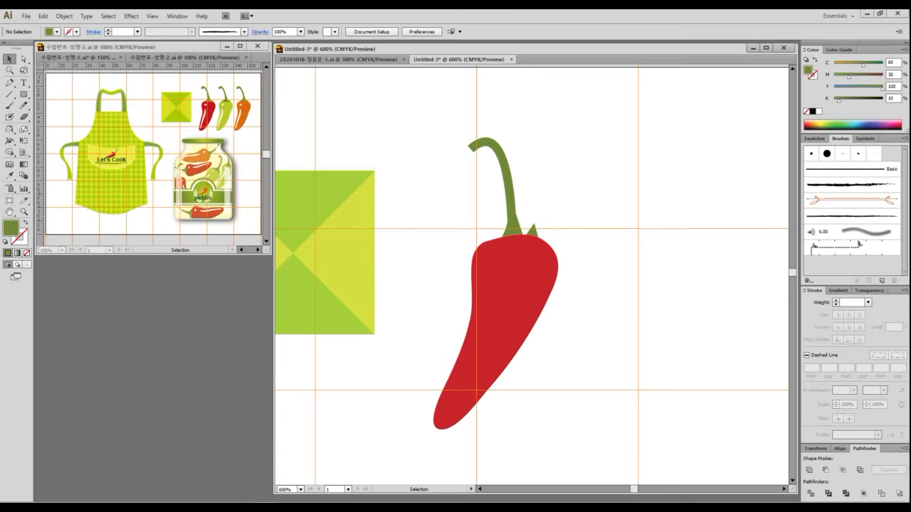
{"action": "key", "text": "a"}
{"action": "key", "text": "ctrl+z"}
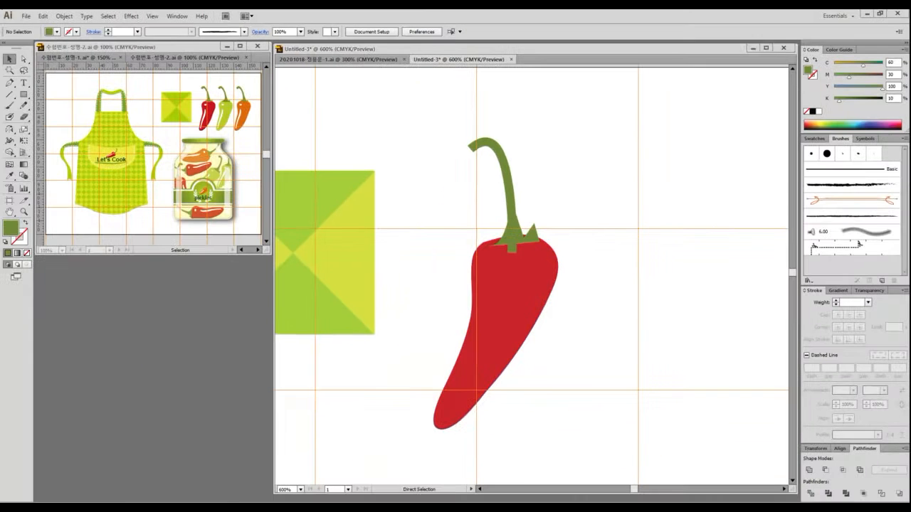
- Undo the merge and all of the cap drawing so that only the original stem remains above the pepper
{"action": "left_click", "coordinate": [23, 59]}
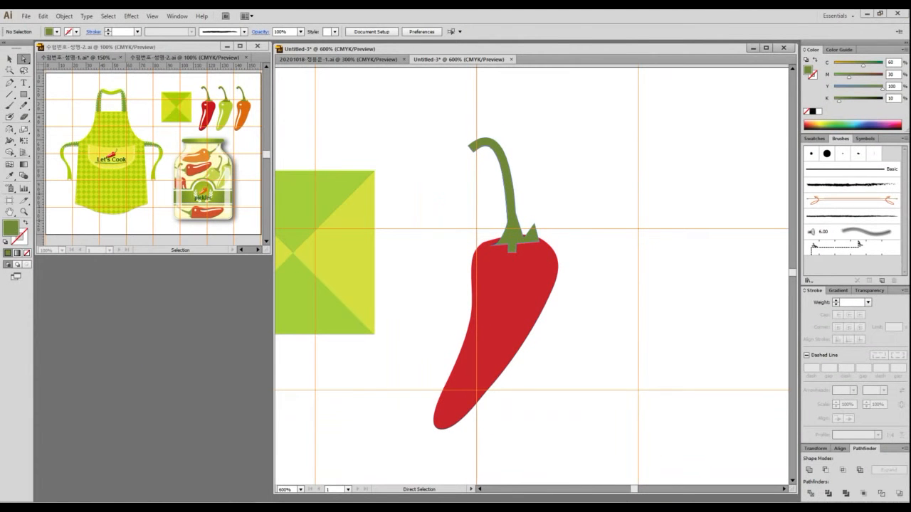
{"action": "left_click", "coordinate": [508, 201]}
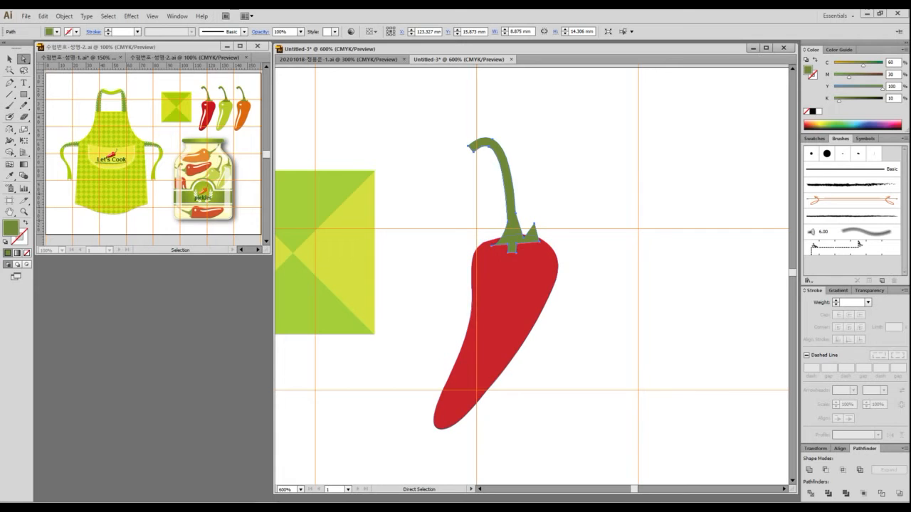
{"action": "key", "text": "v"}
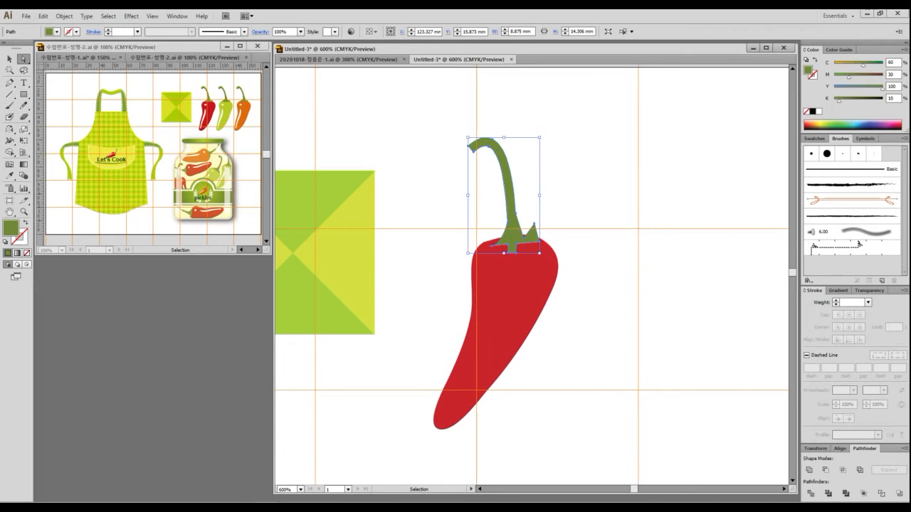
{"action": "key", "text": "ctrl+z"}
{"action": "key", "text": "ctrl+z"}
{"action": "key", "text": "ctrl+z"}
{"action": "key", "text": "ctrl+z"}
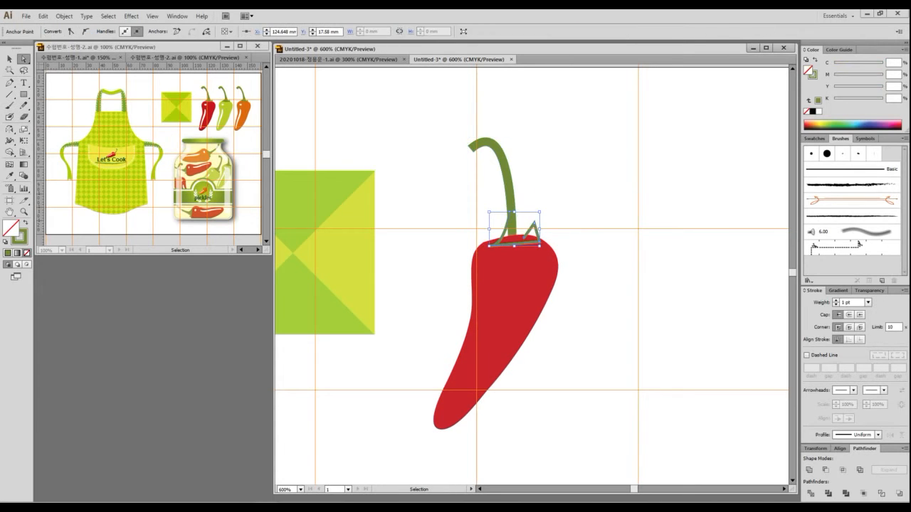
{"action": "key", "text": "ctrl+z"}
{"action": "key", "text": "ctrl+z"}
{"action": "key", "text": "ctrl+z"}
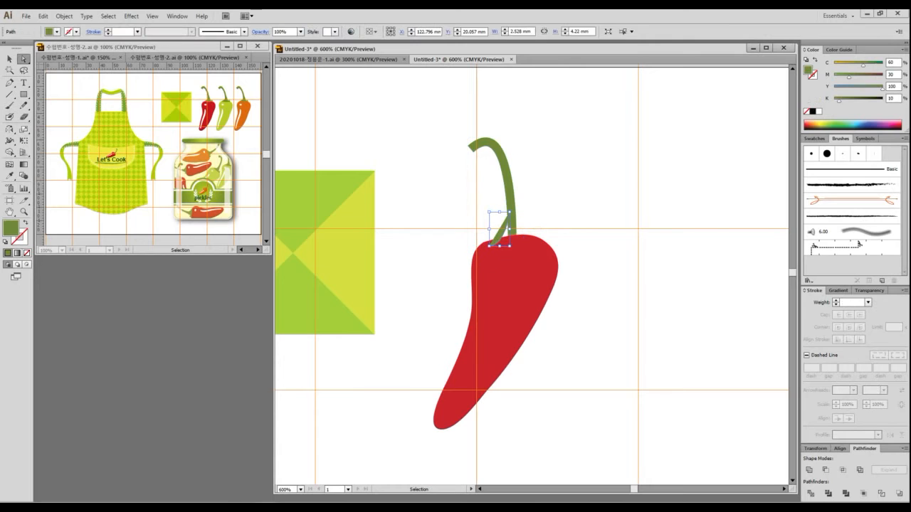
{"action": "key", "text": "ctrl+shift+a"}
{"action": "key", "text": "a"}
{"action": "key", "text": "p"}
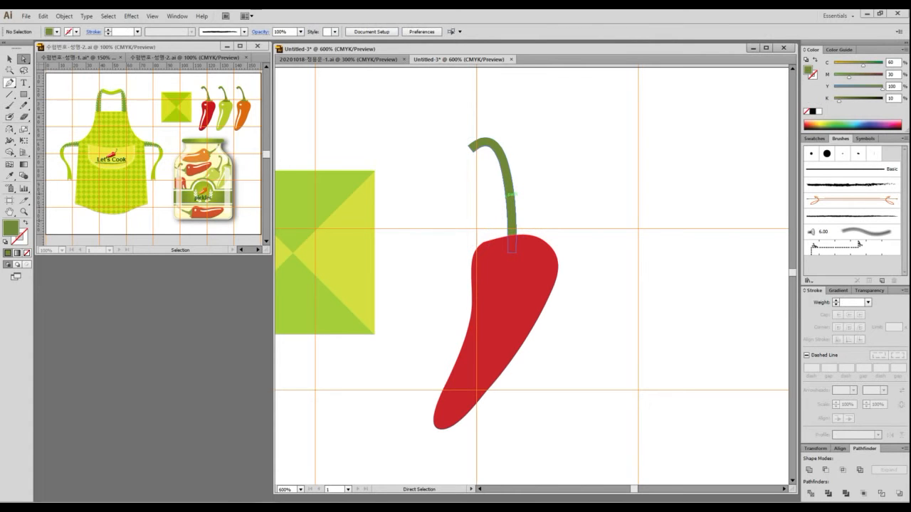
- Shorten the stem from its lower end so its base meets the pepper's top edge
{"action": "key", "text": "v"}
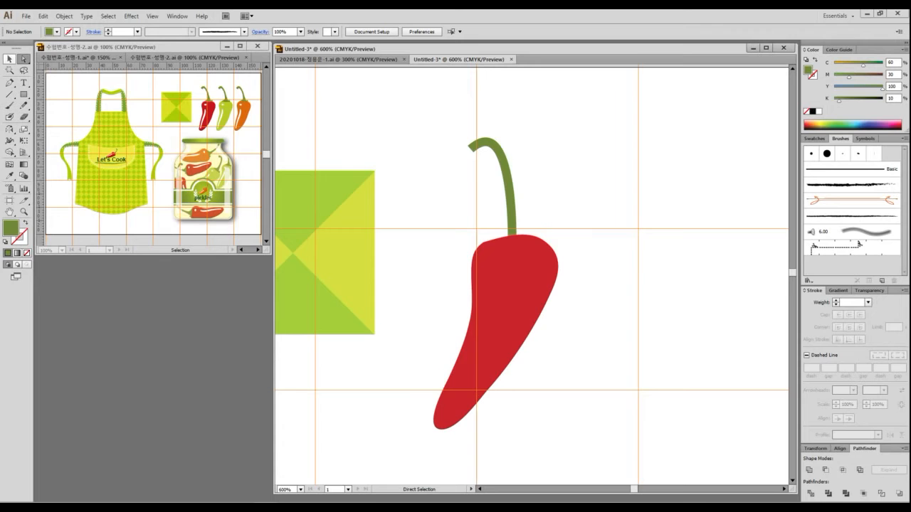
{"action": "left_click", "coordinate": [510, 226]}
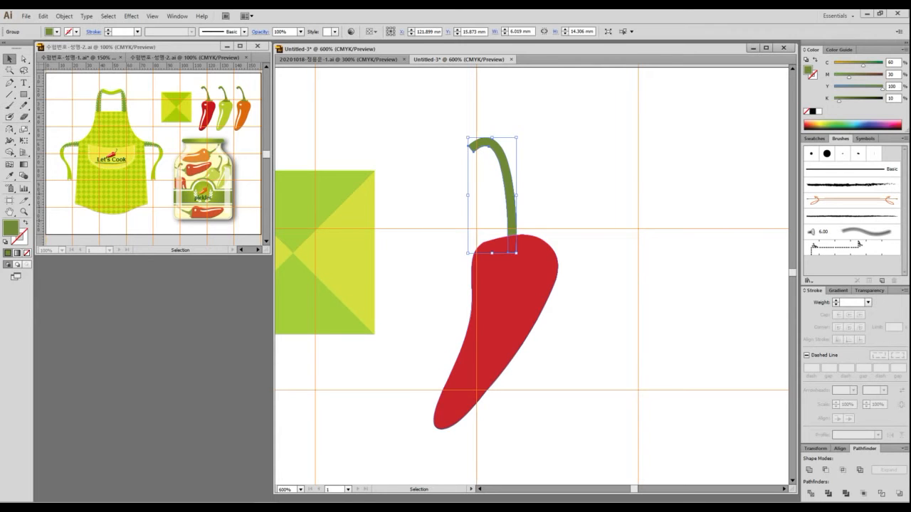
{"action": "left_click_drag", "start_coordinate": [492, 253], "coordinate": [514, 236]}
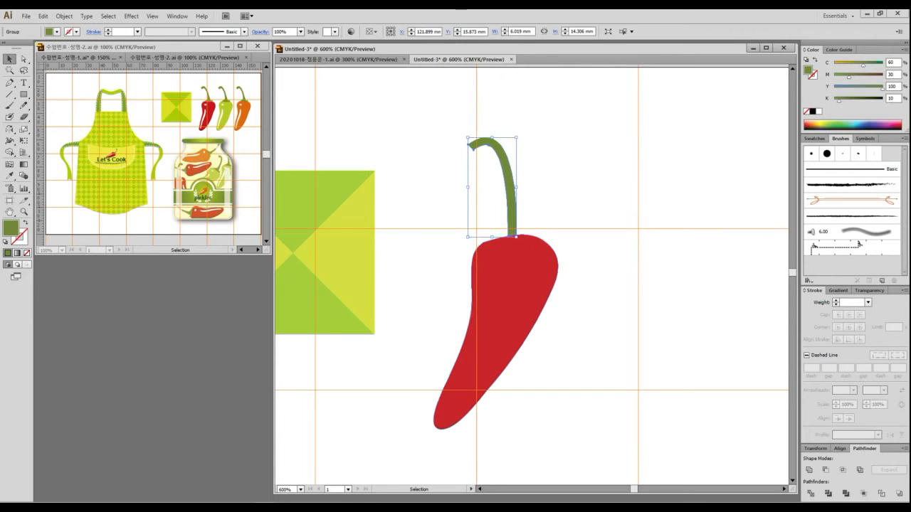
{"action": "left_click", "coordinate": [542, 225]}
- Draw the cap's left side with the Pen tool, curving from the stem's left edge out to the pepper's top, with stroke only
{"action": "left_click", "coordinate": [9, 83]}
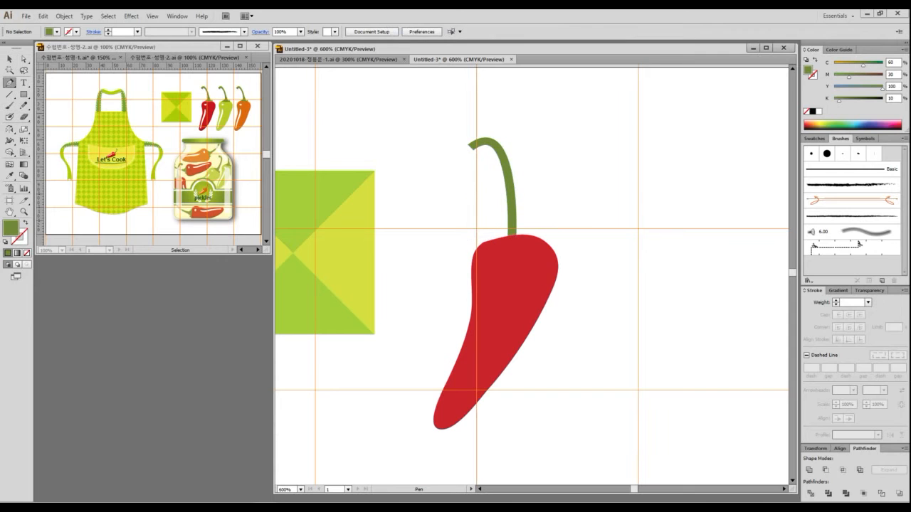
{"action": "scroll", "coordinate": [541, 224], "scroll_direction": "up", "scroll_amount": 1}
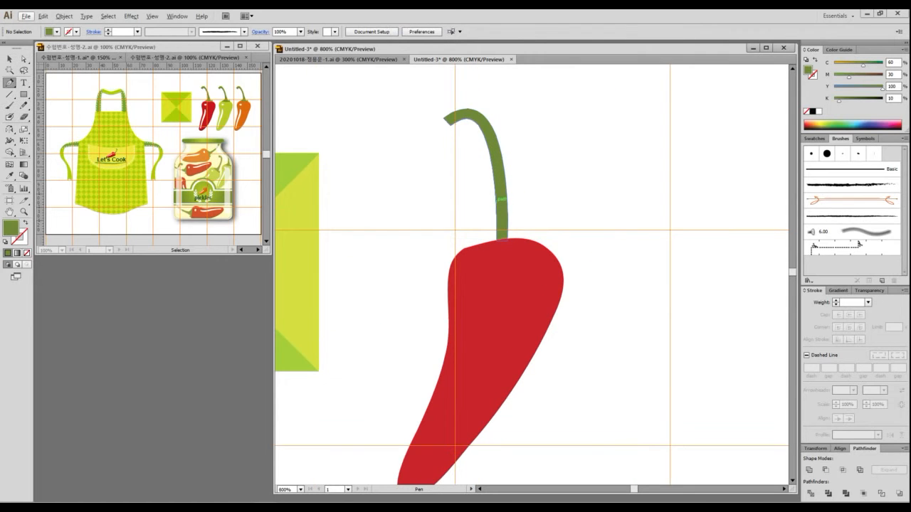
{"action": "left_click", "coordinate": [496, 201]}
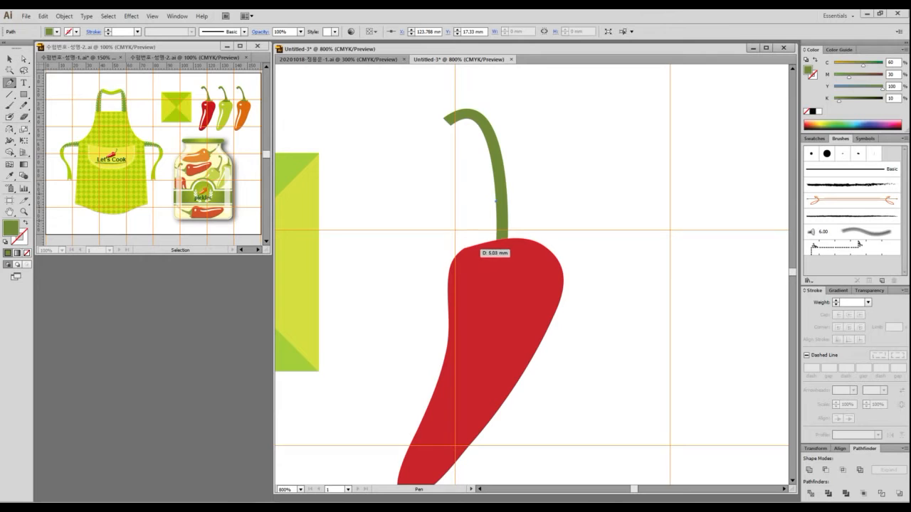
{"action": "left_click", "coordinate": [473, 249]}
{"action": "left_click_drag", "start_coordinate": [474, 249], "coordinate": [446, 260]}
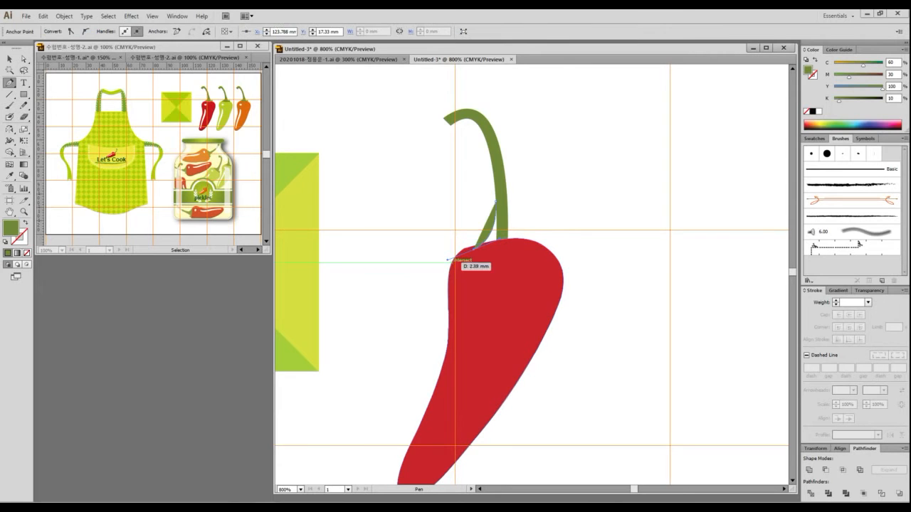
{"action": "key", "text": "slash"}
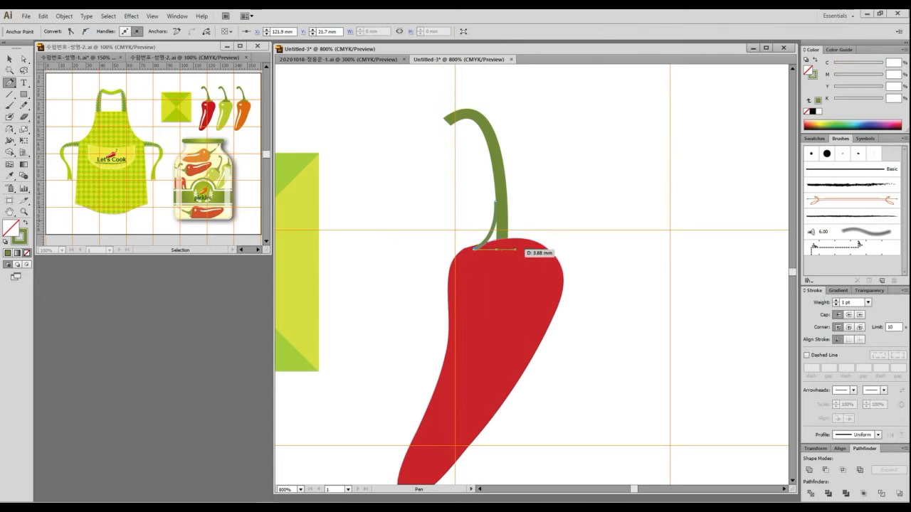
- Continue the cap outline with a shallow downward-bowed bottom edge across the pepper's top to its right shoulder
{"action": "mouse_move", "coordinate": [532, 246]}
{"action": "left_mouse_down"}
{"action": "mouse_move", "coordinate": [568, 232]}
{"action": "mouse_move", "coordinate": [527, 231]}
{"action": "left_mouse_up"}
{"action": "key", "text": "ctrl+z"}
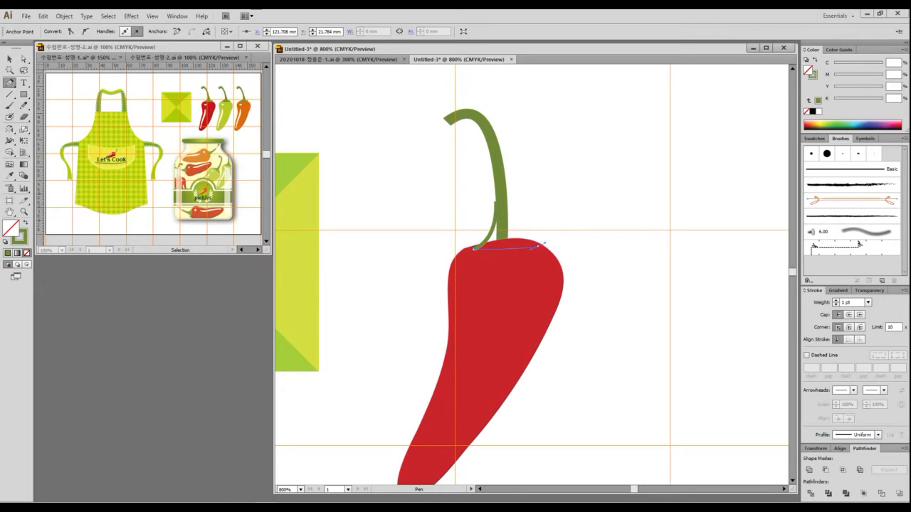
{"action": "left_click_drag", "start_coordinate": [538, 245], "coordinate": [567, 237]}
{"action": "left_click", "coordinate": [537, 246]}
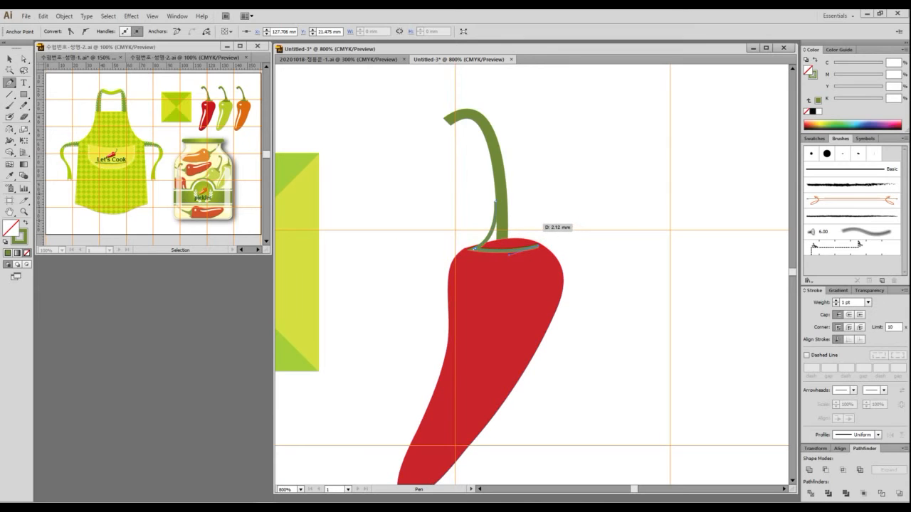
- Add a small rounded tip on the cap's right side and curve the outline back up to the stem's right edge
{"action": "left_click", "coordinate": [531, 223]}
{"action": "left_click_drag", "start_coordinate": [527, 223], "coordinate": [523, 245]}
{"action": "left_click", "coordinate": [530, 224]}
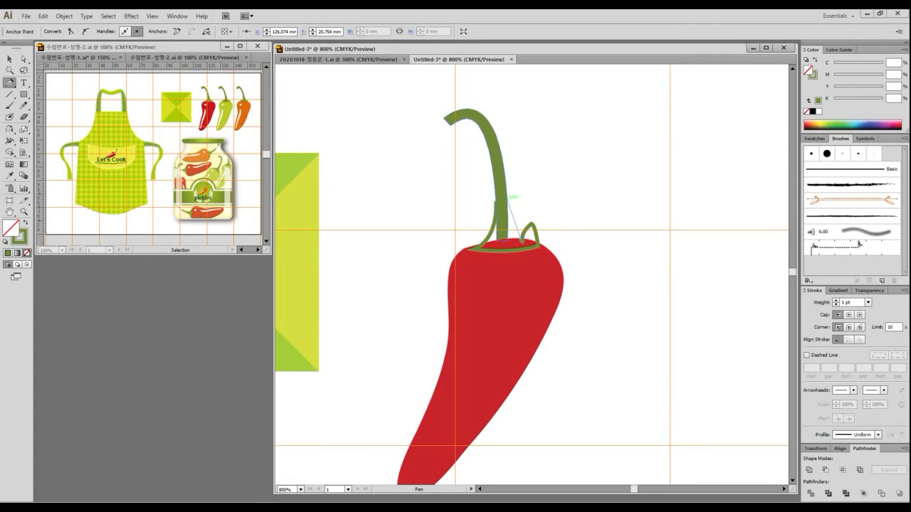
{"action": "left_click", "coordinate": [507, 174]}
{"action": "left_click_drag", "start_coordinate": [507, 173], "coordinate": [507, 172]}
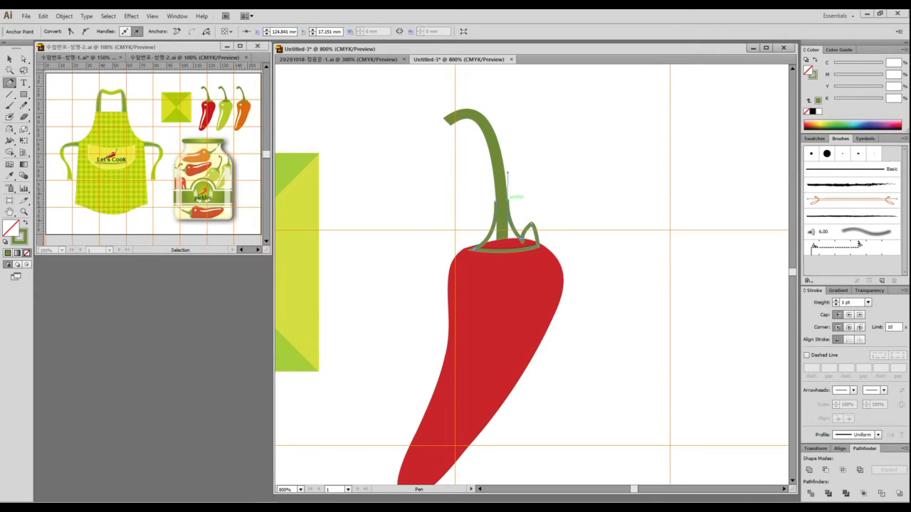
- Close the cap outline at the stem's left edge and swap its stroke and fill so it becomes a solid green shape
{"action": "left_click", "coordinate": [507, 199]}
{"action": "left_click", "coordinate": [496, 200]}
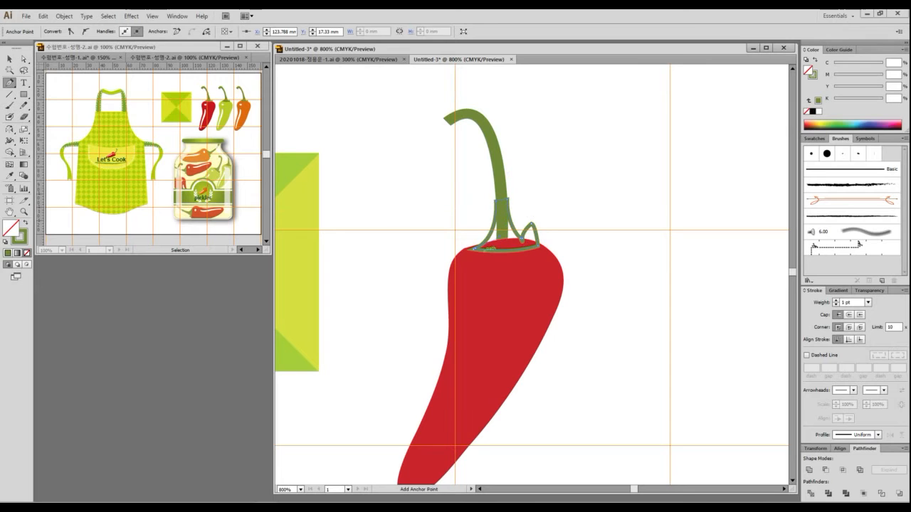
{"action": "key", "text": "shift+x"}
{"action": "left_click", "coordinate": [9, 58]}
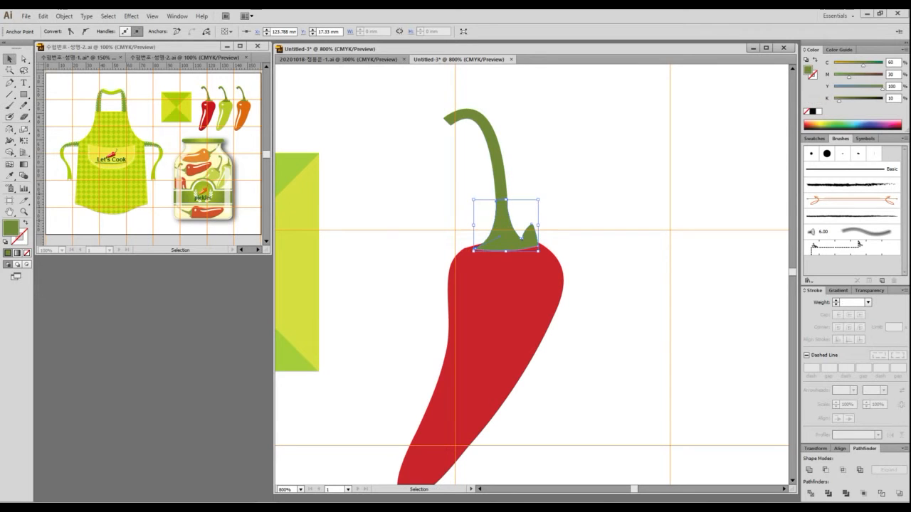
- Try to rotate the green cap slightly clockwise on its own
{"action": "key", "text": "ctrl+shift+a"}
{"action": "left_click", "coordinate": [493, 226]}
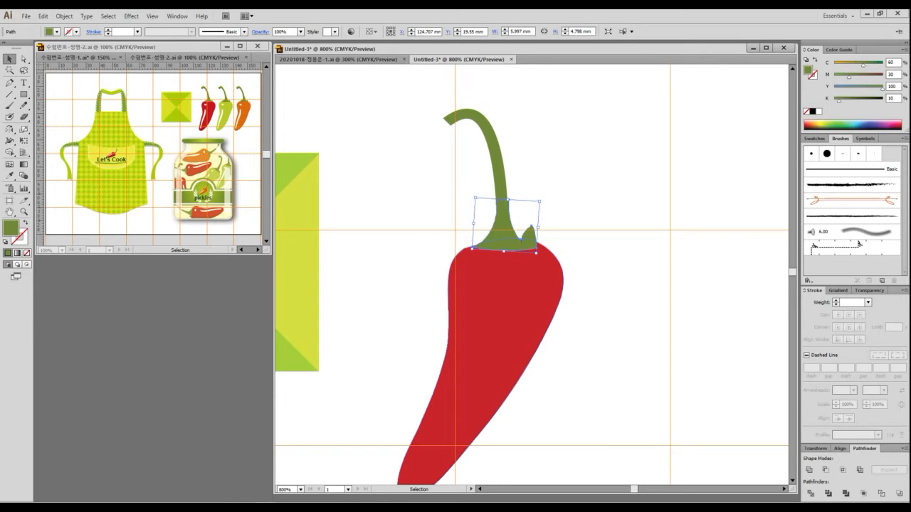
{"action": "key", "text": "ctrl+shift+a"}
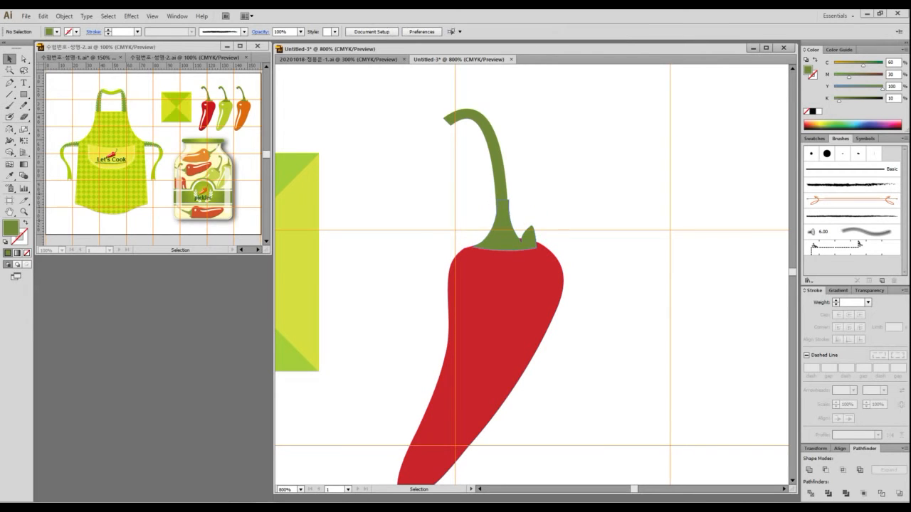
{"action": "key", "text": "ctrl+z"}
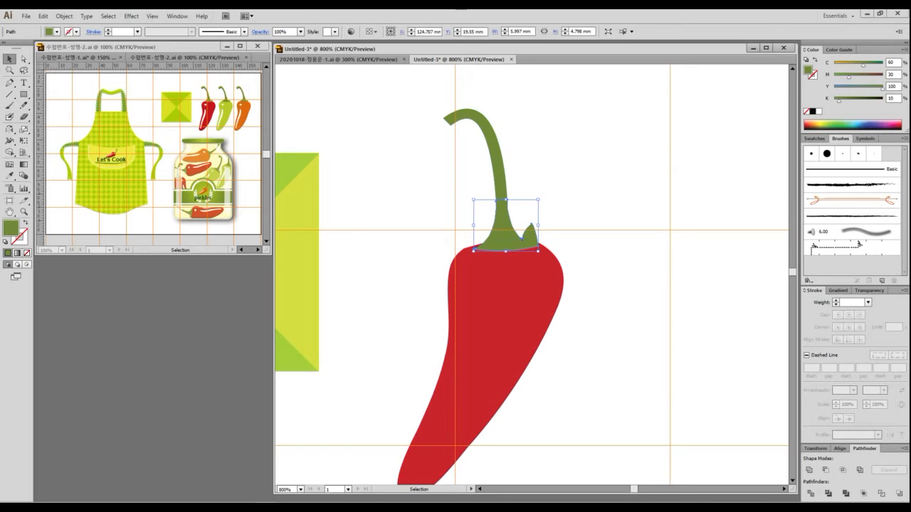
- Unite the cap and stem into one shape and rotate it slightly clockwise
{"action": "left_click", "coordinate": [498, 171], "text": "shift"}
{"action": "left_click", "coordinate": [808, 469]}
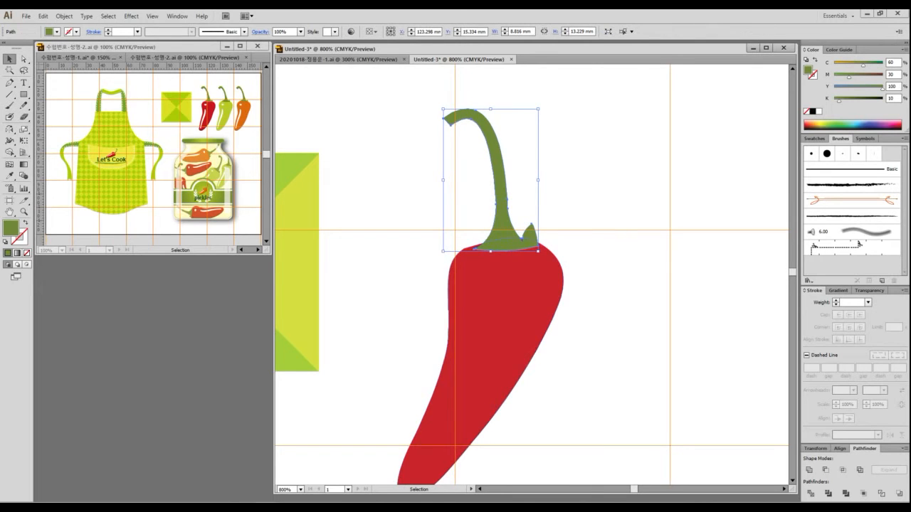
{"action": "left_click_drag", "start_coordinate": [549, 262], "coordinate": [532, 255]}
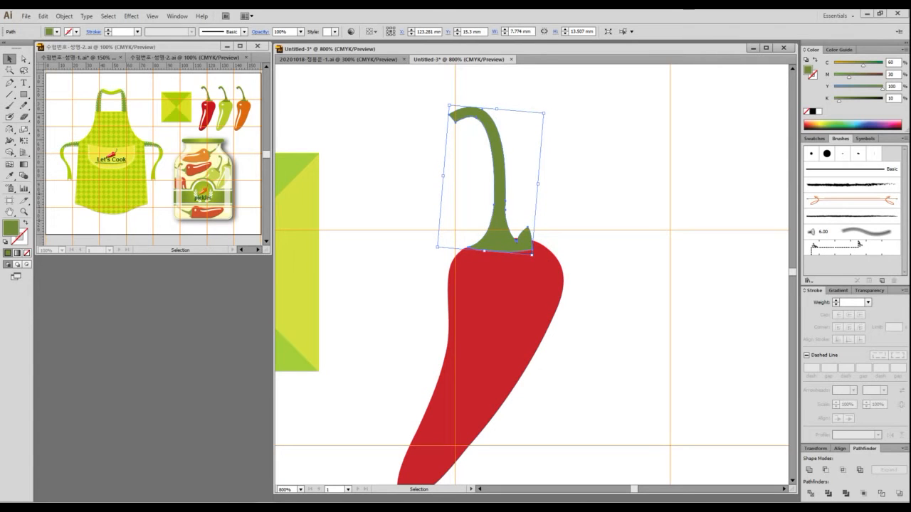
- Nudge the stem-and-cap shape rightward and slightly upward so it sits centred on the pepper's top edge
{"action": "key", "text": "Right"}
{"action": "key", "text": "Right"}
{"action": "key", "text": "Right"}
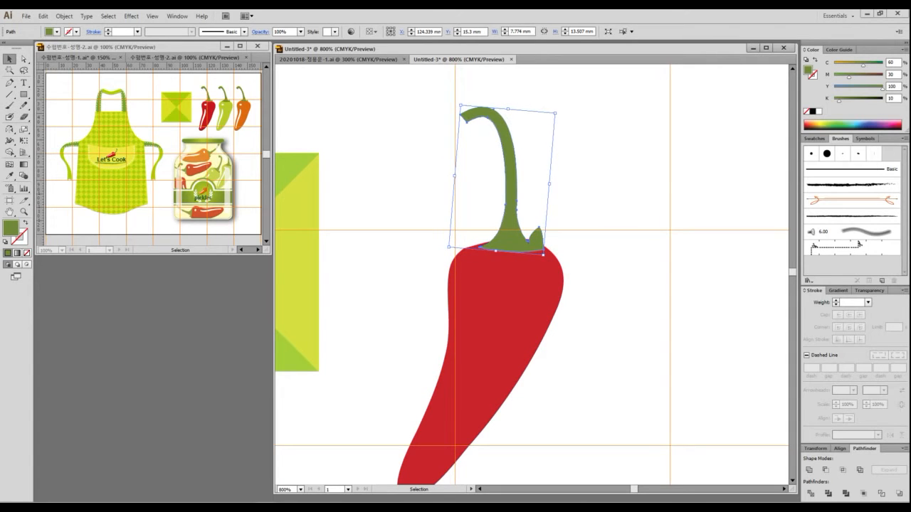
{"action": "key", "text": "Up"}
{"action": "key", "text": "ctrl+shift+a"}
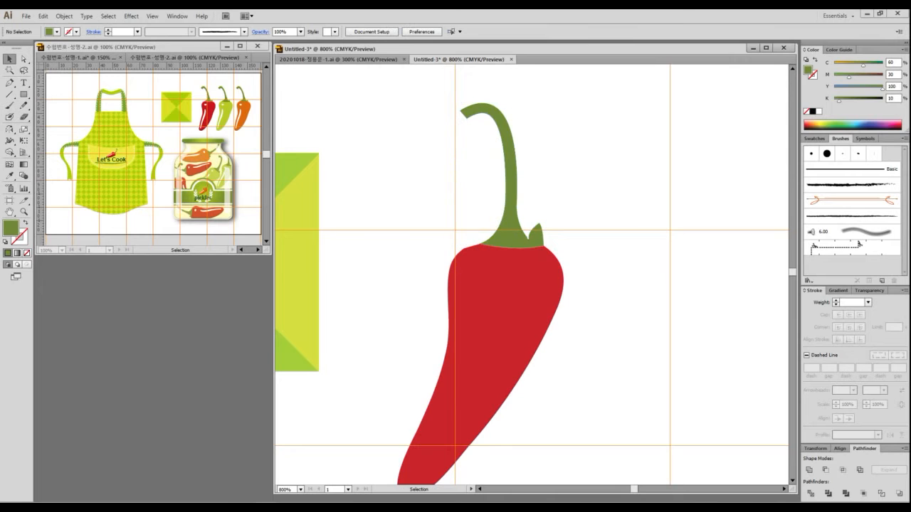
- Draw an ellipse highlight about 1.8 by 1.1 mm on the pepper's upper left and fill it with the white swatch's colour
{"action": "key", "text": "ctrl+minus"}
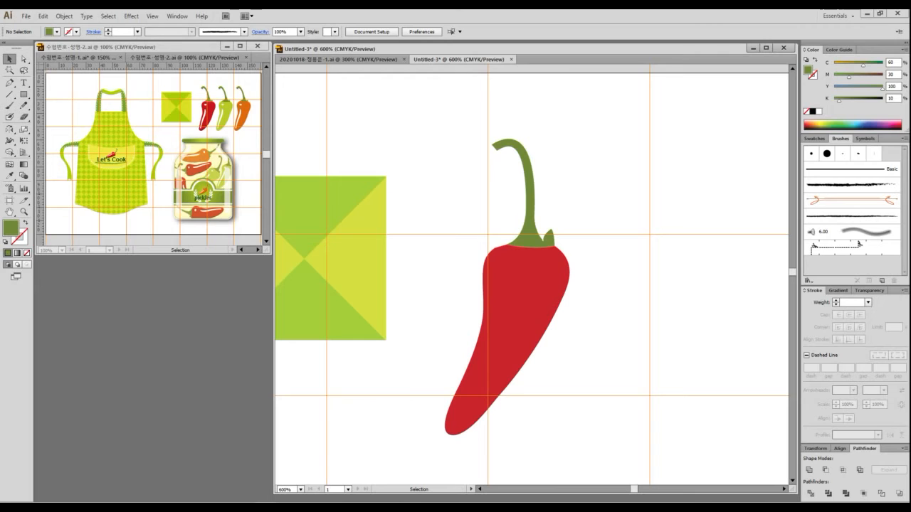
{"action": "left_click_drag", "start_coordinate": [24, 94], "coordinate": [68, 116]}
{"action": "mouse_move", "coordinate": [492, 269]}
{"action": "left_mouse_down"}
{"action": "mouse_move", "coordinate": [507, 281]}
{"action": "mouse_move", "coordinate": [510, 266]}
{"action": "left_mouse_up"}
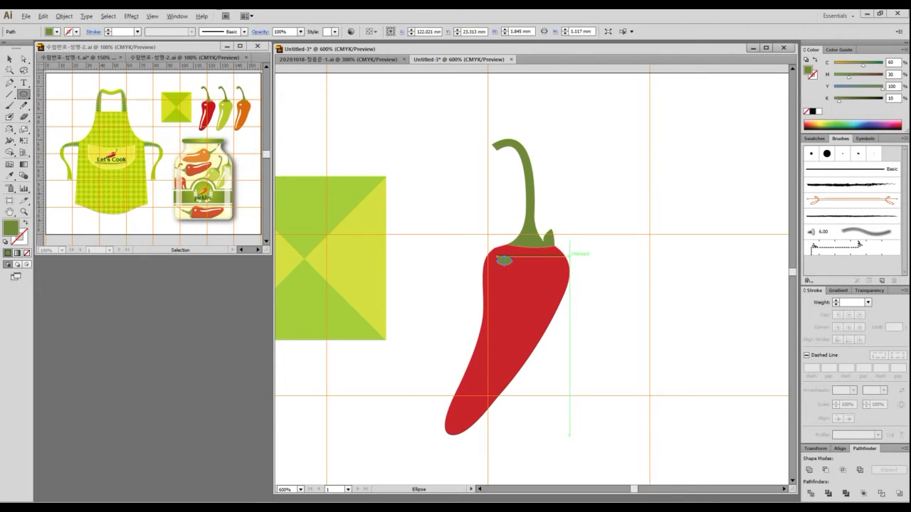
{"action": "scroll", "coordinate": [567, 259], "scroll_direction": "down", "scroll_amount": 1, "text": "alt"}
{"action": "key", "text": "i"}
{"action": "left_click", "coordinate": [568, 98]}
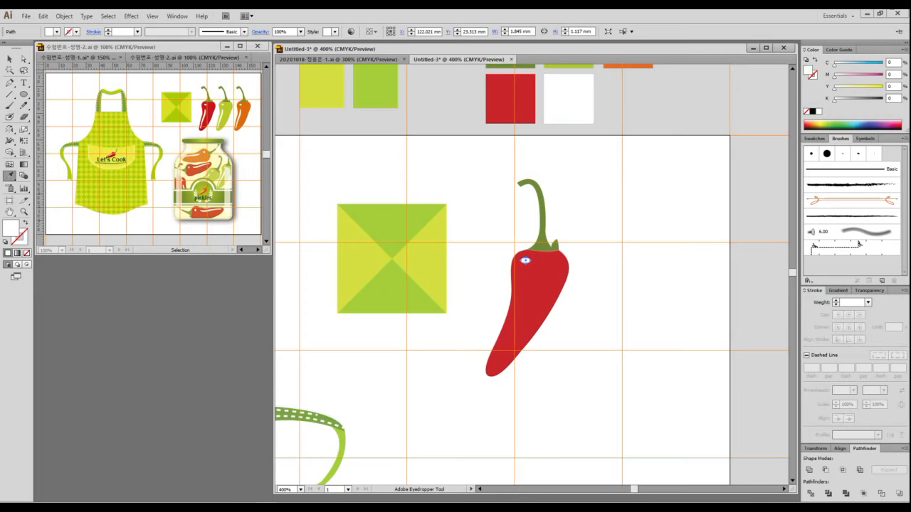
{"action": "key", "text": "v"}
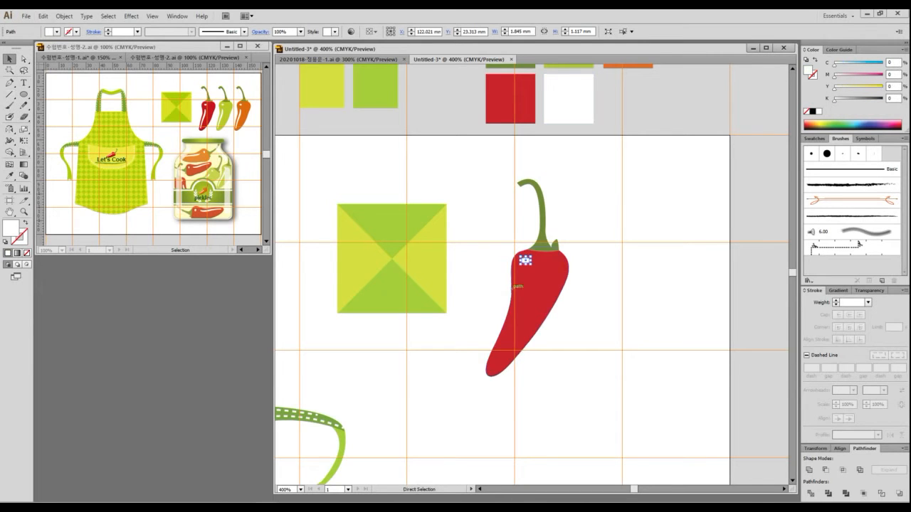
- Paint a curved white Paintbrush highlight about 4.9 mm wide and 13 mm tall along the pepper's left side using a rough art brush
{"action": "key", "text": "ctrl+2"}
{"action": "left_click_drag", "start_coordinate": [523, 278], "coordinate": [520, 305]}
{"action": "key", "text": "ctrl+equal"}
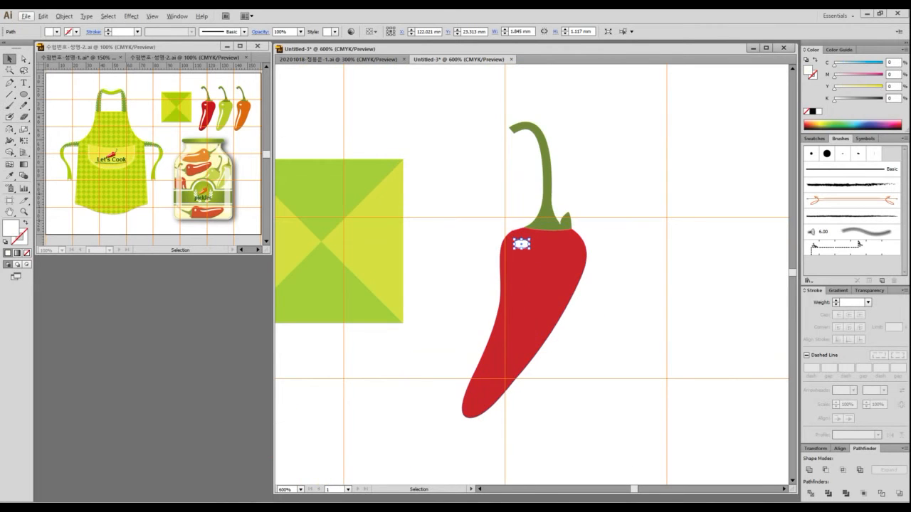
{"action": "key", "text": "backslash"}
{"action": "key", "text": "b"}
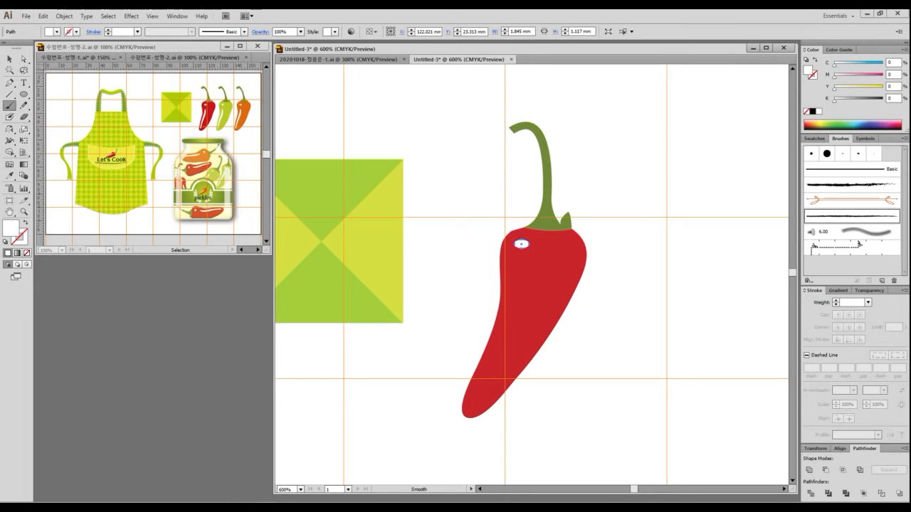
{"action": "left_click_drag", "start_coordinate": [484, 370], "coordinate": [475, 384]}
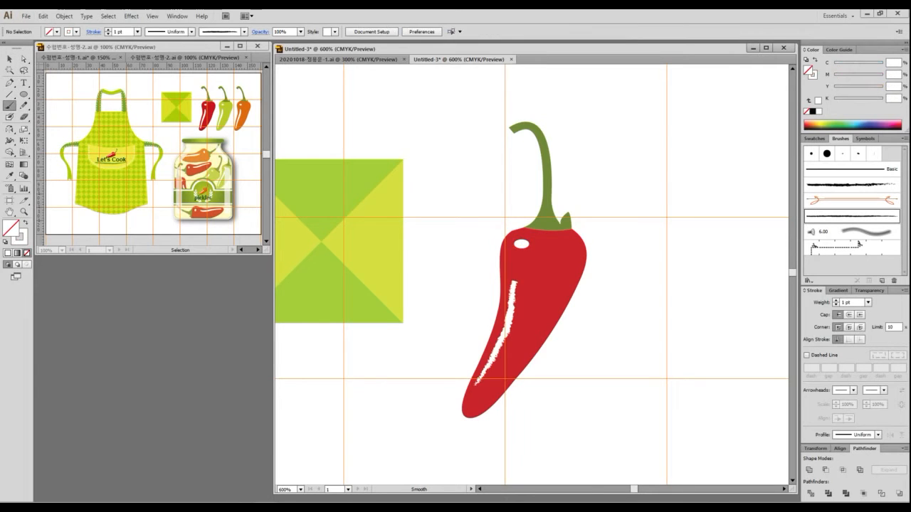
- Apply the Basic brush to the long highlight and set its stroke weight to 2 pt
{"action": "key", "text": "v"}
{"action": "left_click", "coordinate": [513, 310]}
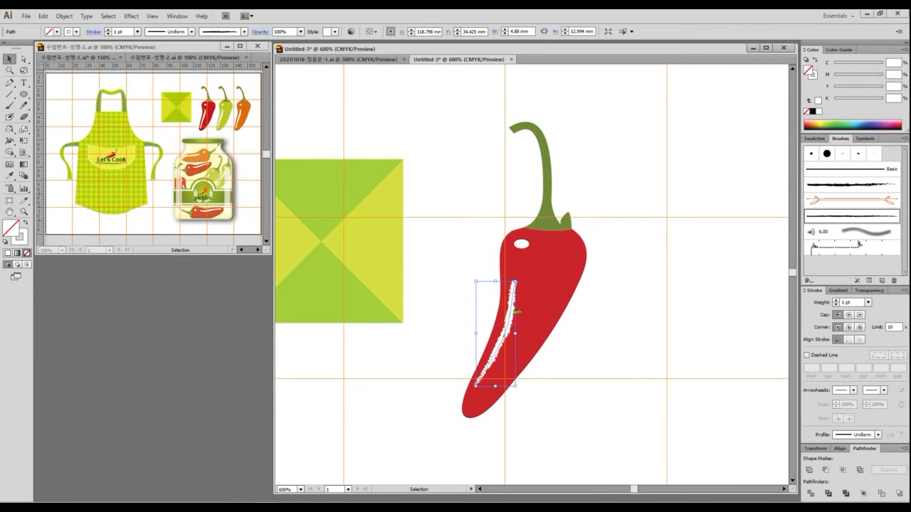
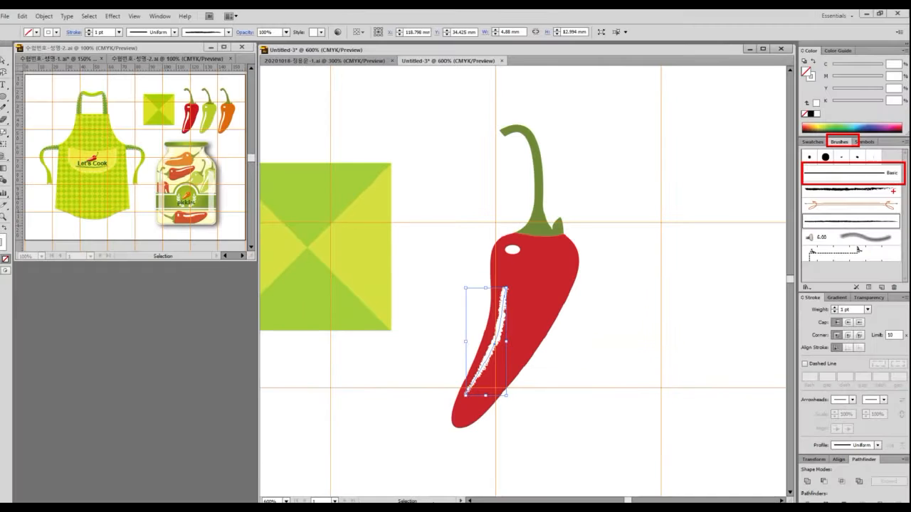
{"action": "left_click", "coordinate": [852, 173]}
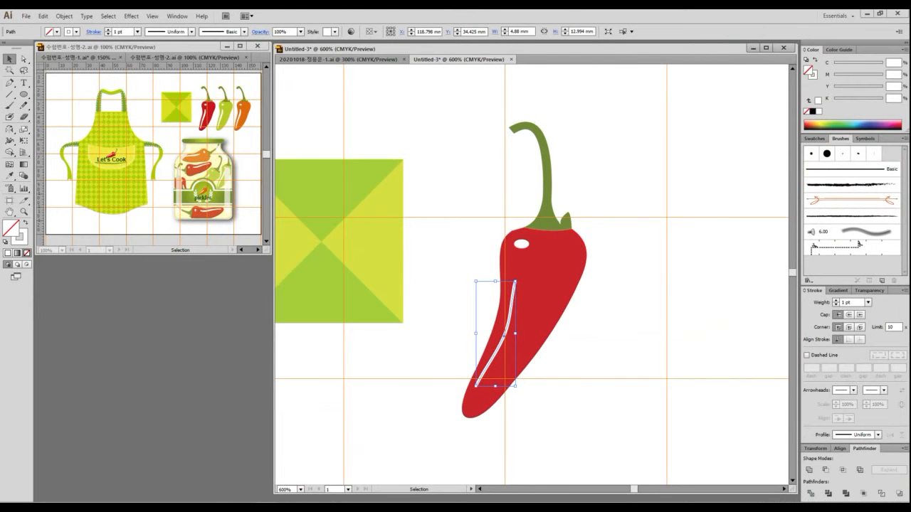
{"action": "left_click", "coordinate": [835, 300]}
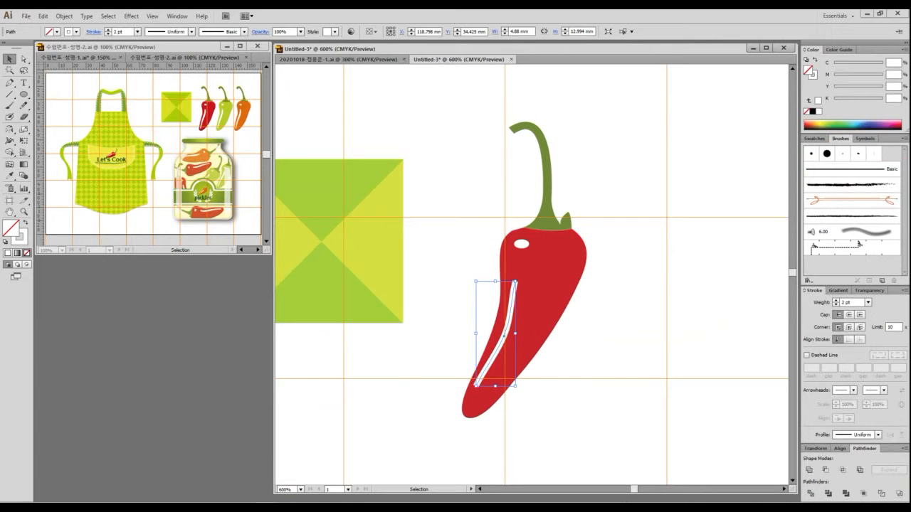
- Give the long highlight the teardrop-shaped width profile that is pointed at both ends and widest near one end
{"action": "left_click", "coordinate": [877, 434]}
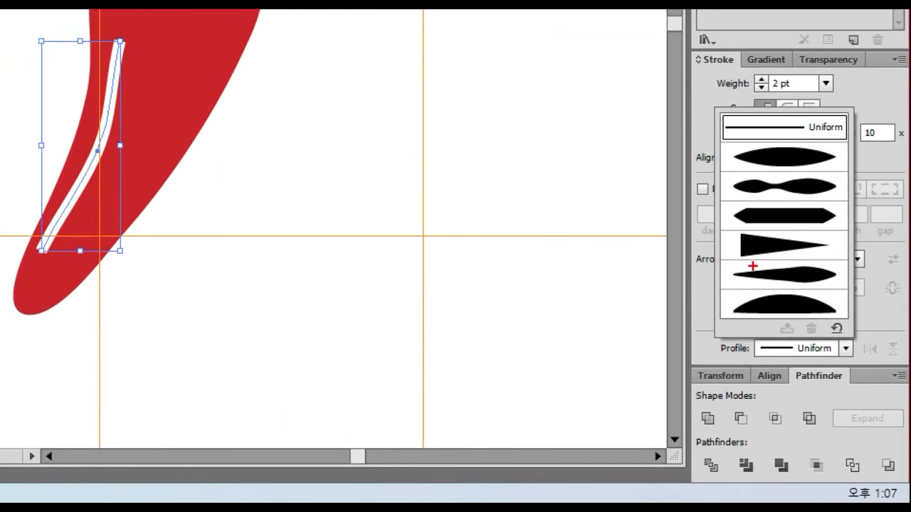
{"action": "mouse_move", "coordinate": [713, 257]}
{"action": "left_mouse_down"}
{"action": "mouse_move", "coordinate": [819, 301]}
{"action": "mouse_move", "coordinate": [856, 302]}
{"action": "left_mouse_up"}
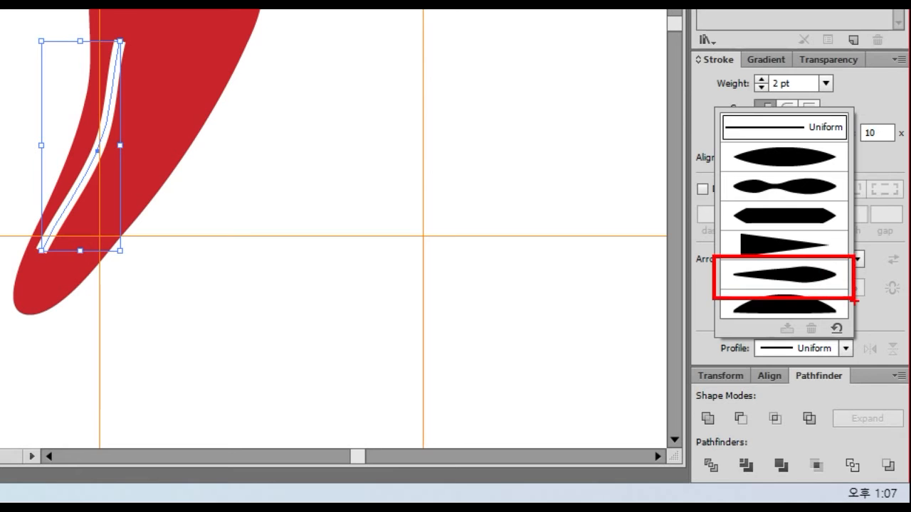
{"action": "key", "text": "Escape"}
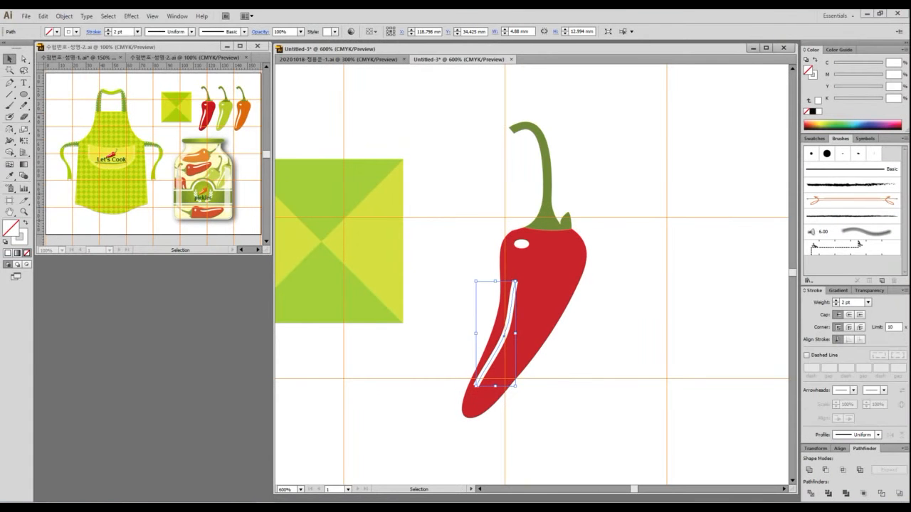
{"action": "left_click", "coordinate": [845, 347]}
{"action": "left_click", "coordinate": [784, 274]}
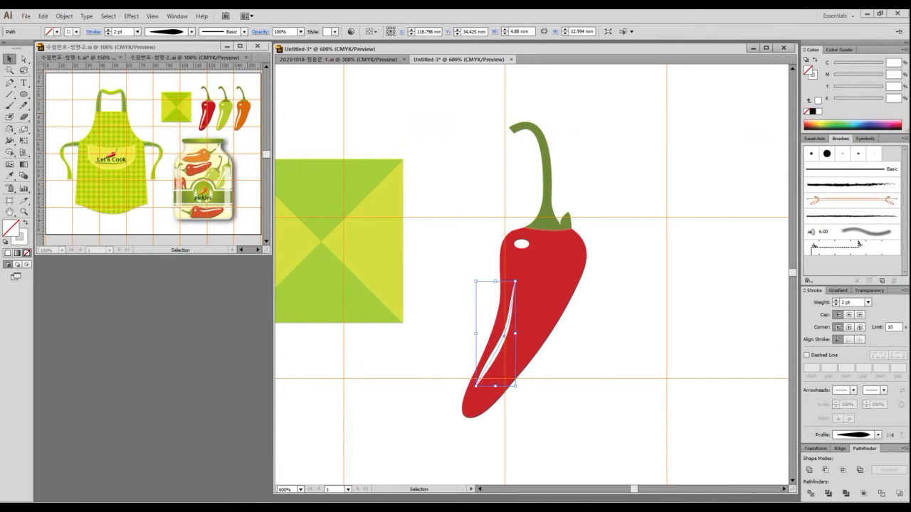
- Expand the appearance of the long highlight into a filled shape and deselect it
{"action": "left_click", "coordinate": [64, 15]}
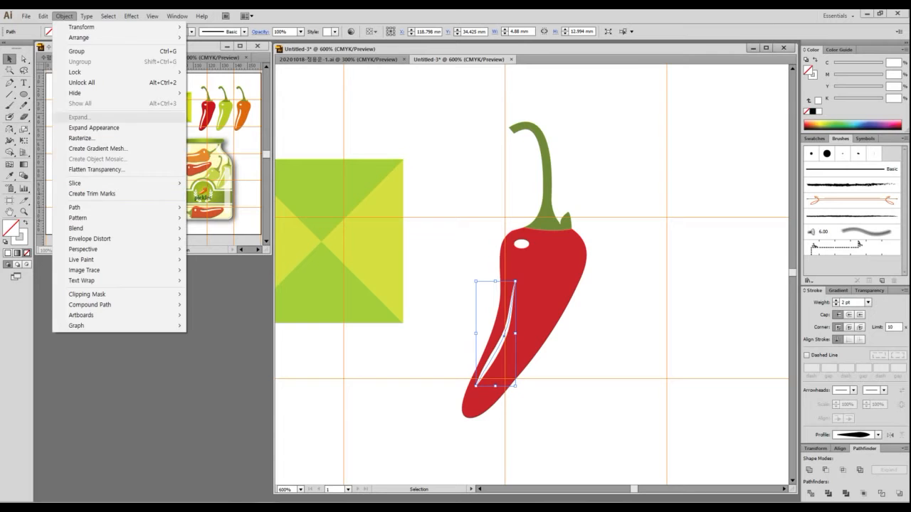
{"action": "left_click", "coordinate": [93, 127]}
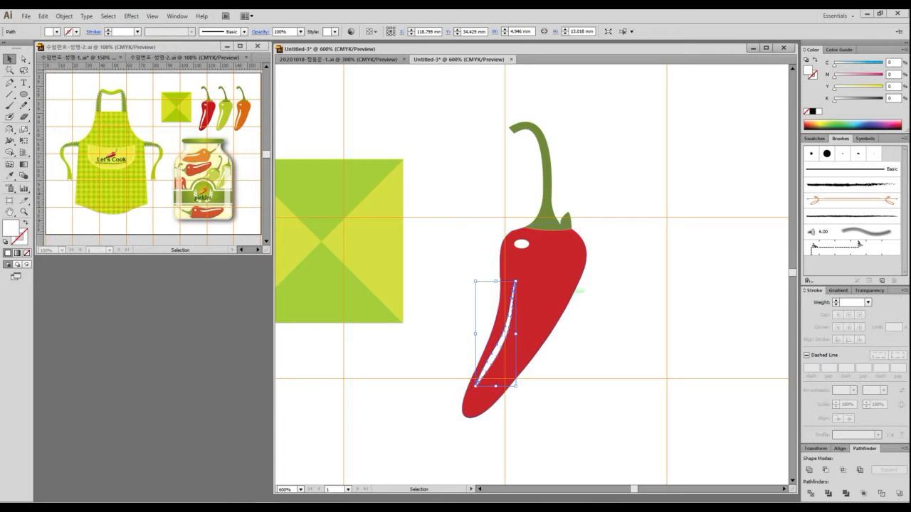
{"action": "key", "text": "ctrl+shift+a"}
- Group all the red pepper's parts and scale the group down to about 13.6 by 32.3 mm
{"action": "key", "text": "ctrl+minus"}
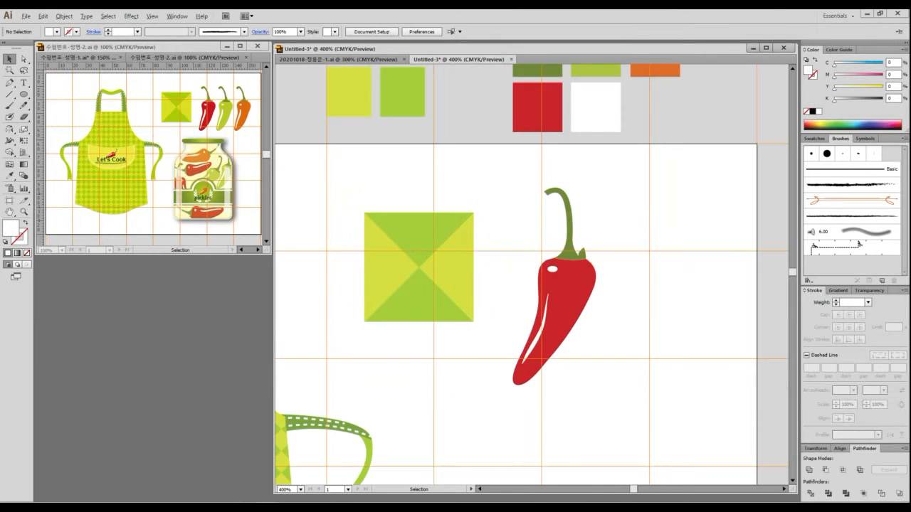
{"action": "left_click_drag", "start_coordinate": [508, 219], "coordinate": [616, 353]}
{"action": "key", "text": "ctrl+g"}
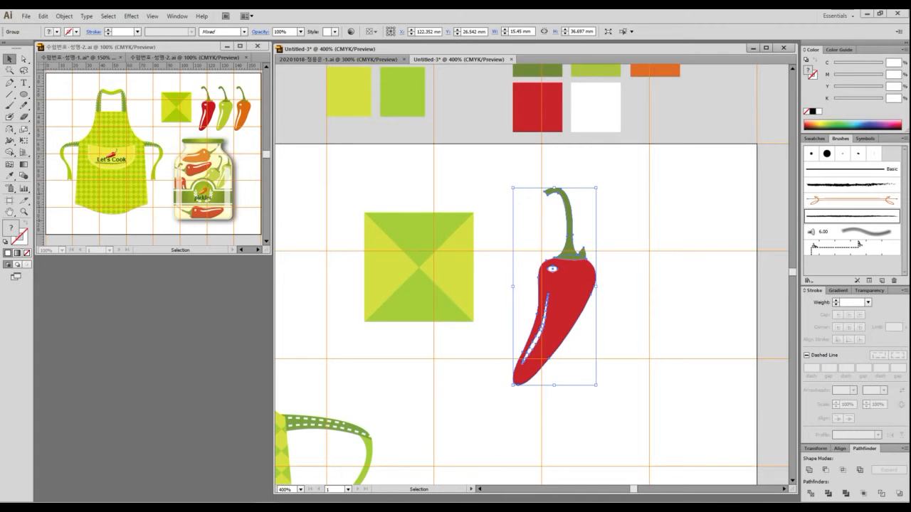
{"action": "left_click_drag", "start_coordinate": [595, 385], "coordinate": [586, 376]}
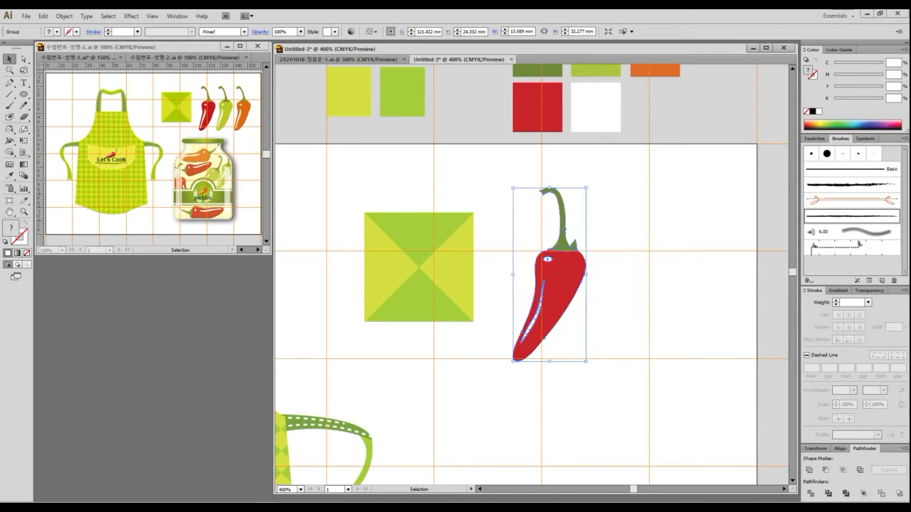
- Duplicate the red pepper twice to its right, forming a row of three, and select the two copies
{"action": "left_click_drag", "start_coordinate": [555, 283], "coordinate": [685, 289]}
{"action": "left_click", "coordinate": [682, 371]}
{"action": "left_click_drag", "start_coordinate": [682, 372], "coordinate": [602, 340]}
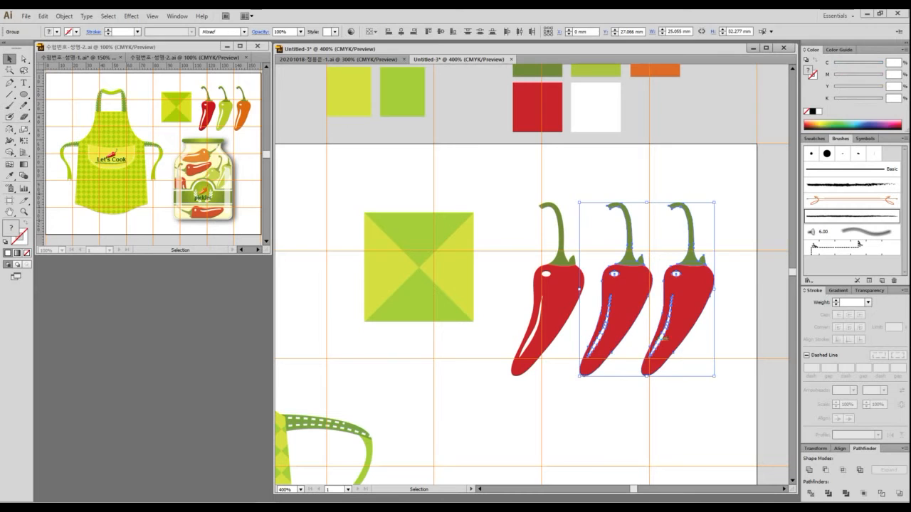
- Ungroup the middle and right pepper copies so their parts can be selected individually
{"action": "key", "text": "ctrl+shift+g"}
{"action": "key", "text": "ctrl+shift+a"}
{"action": "left_click_drag", "start_coordinate": [682, 372], "coordinate": [602, 340]}
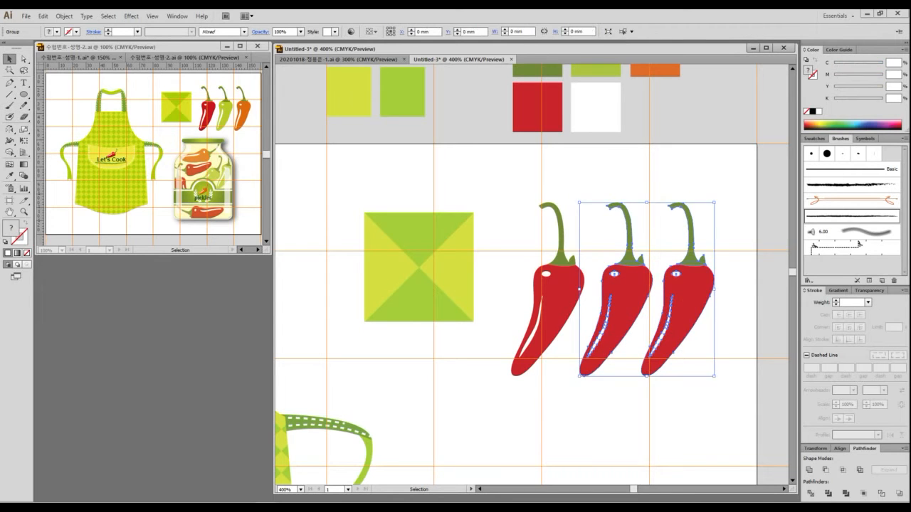
{"action": "left_click_drag", "start_coordinate": [626, 299], "coordinate": [589, 354]}
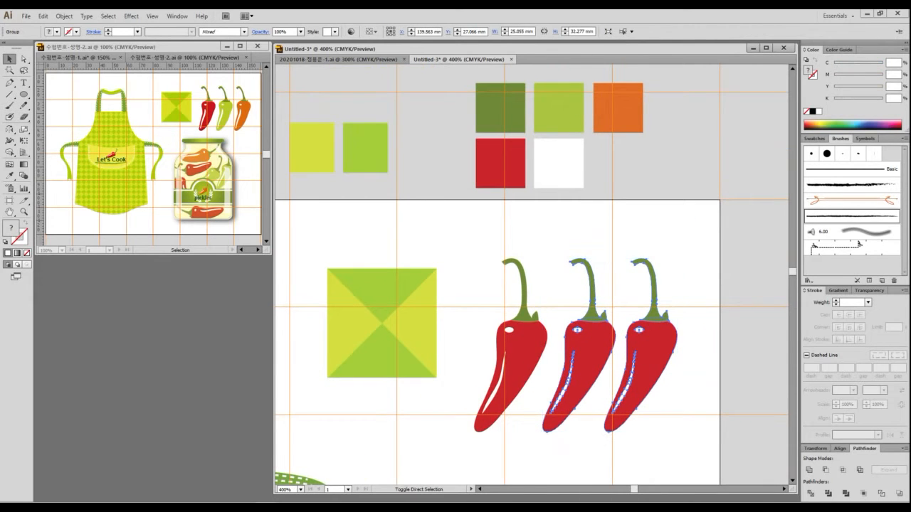
{"action": "key", "text": "ctrl+shift+g"}
{"action": "key", "text": "ctrl+shift+a"}
{"action": "left_click", "coordinate": [587, 359]}
{"action": "key", "text": "ctrl+shift+g"}
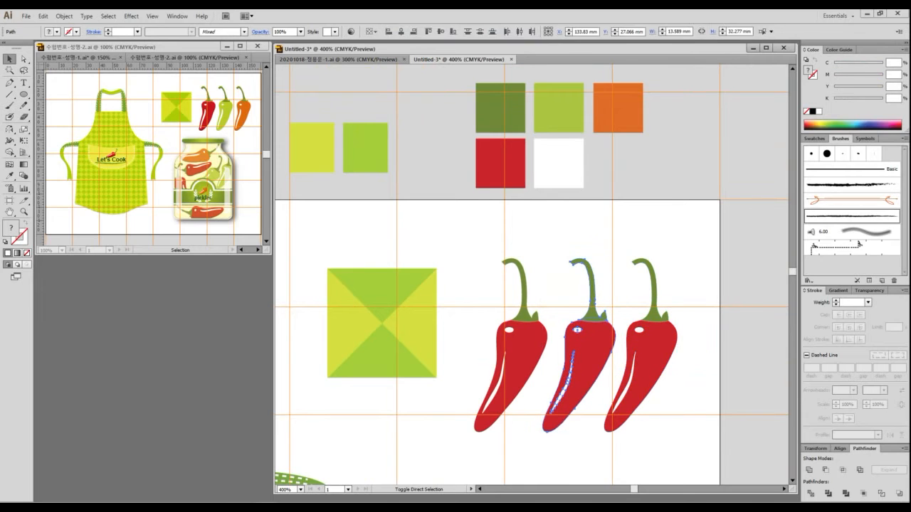
{"action": "left_click", "coordinate": [649, 359]}
{"action": "key", "text": "ctrl+shift+g"}
{"action": "key", "text": "ctrl+shift+a"}
- Recolour the middle pepper's body light green (C30 Y90 K10) by sampling the matching swatch square with the Eyedropper
{"action": "left_click", "coordinate": [585, 359]}
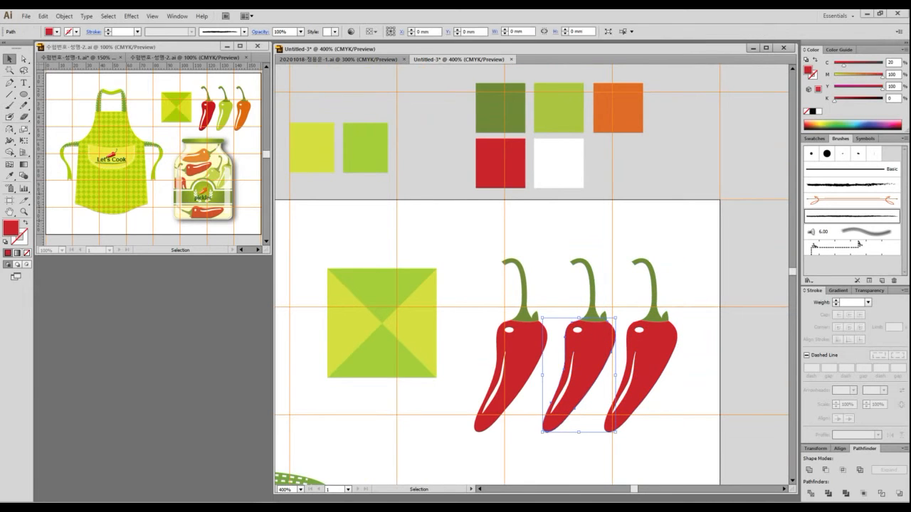
{"action": "key", "text": "i"}
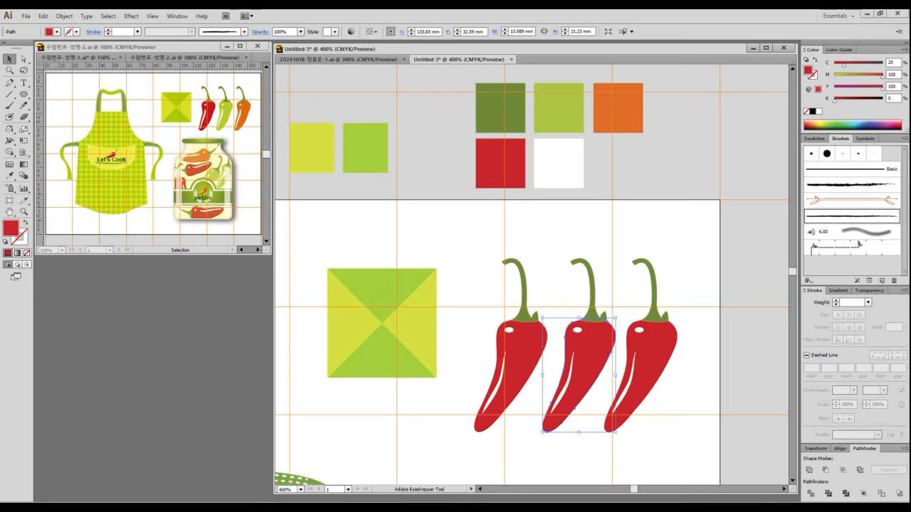
{"action": "left_click", "coordinate": [558, 107]}
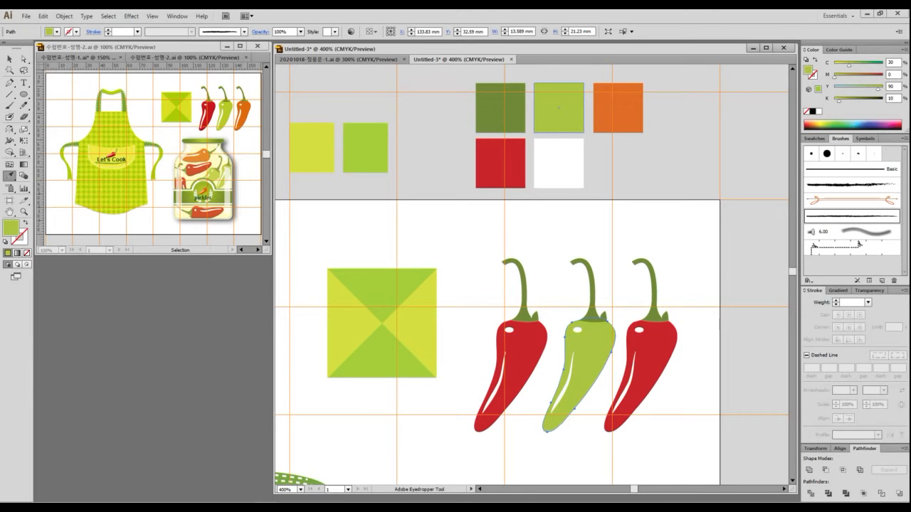
{"action": "key", "text": "v"}
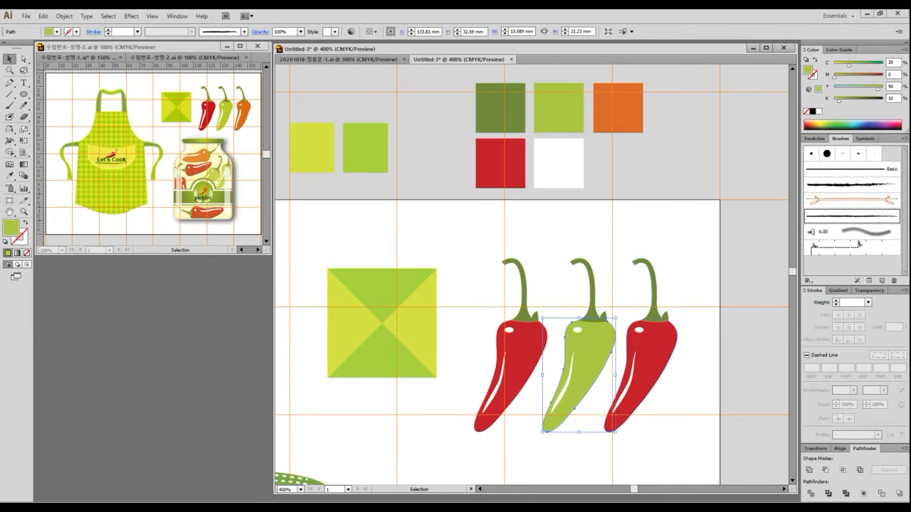
{"action": "key", "text": "period"}
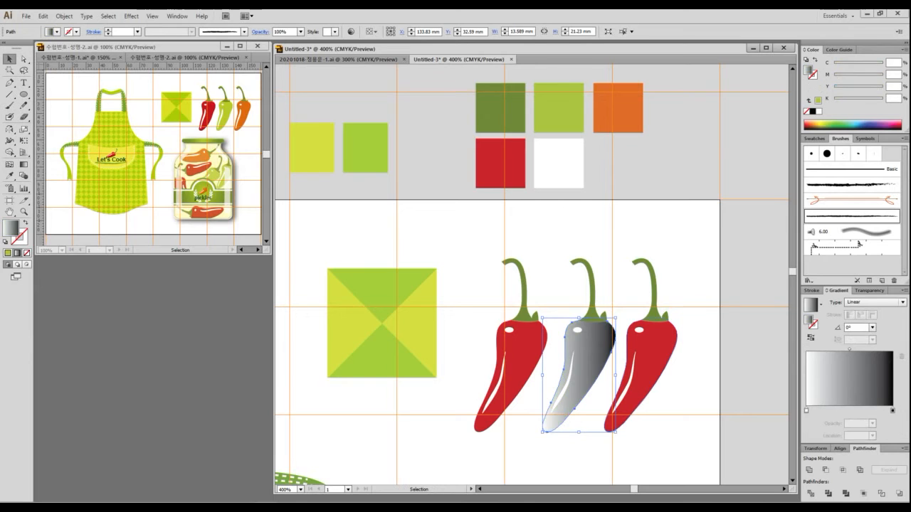
{"action": "key", "text": "i"}
{"action": "left_click", "coordinate": [559, 107]}
{"action": "key", "text": "v"}
- Recolour the third pepper's body orange (C10 M70 Y100) by sampling the orange swatch square, and deselect it
{"action": "left_click", "coordinate": [644, 363]}
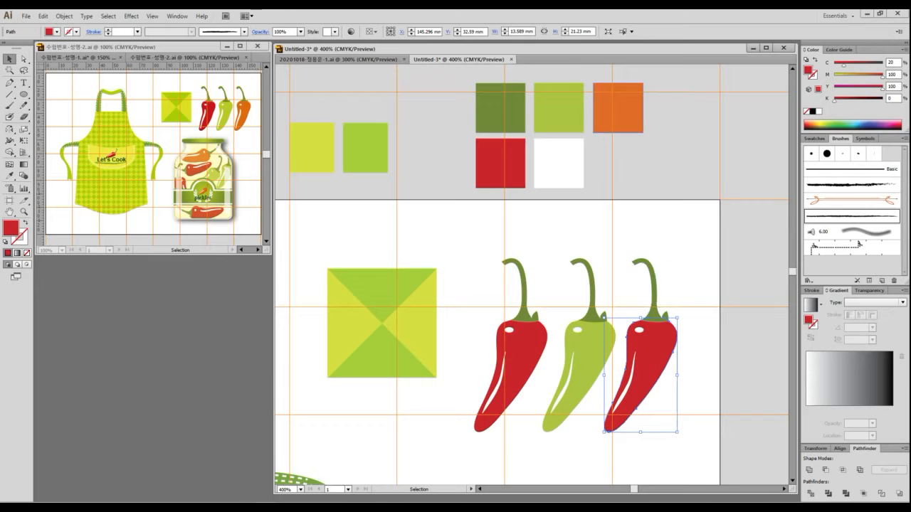
{"action": "left_click", "coordinate": [620, 106]}
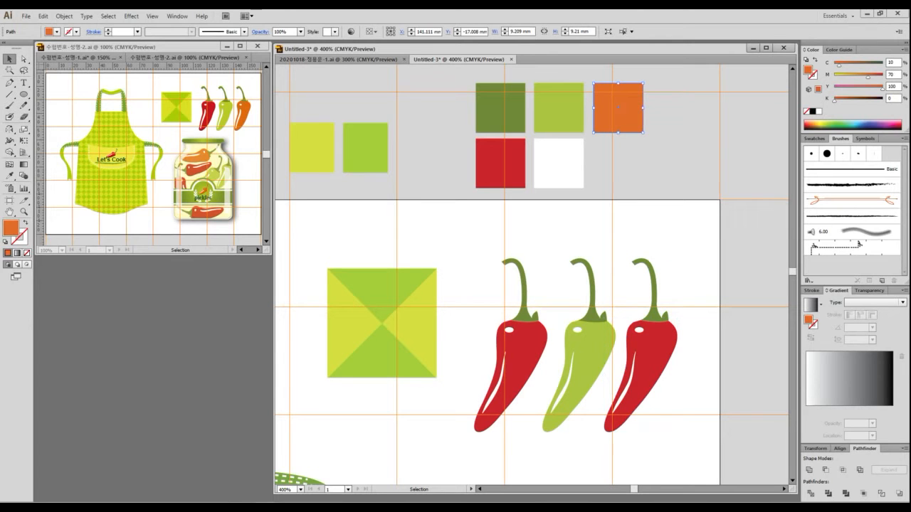
{"action": "key", "text": "i"}
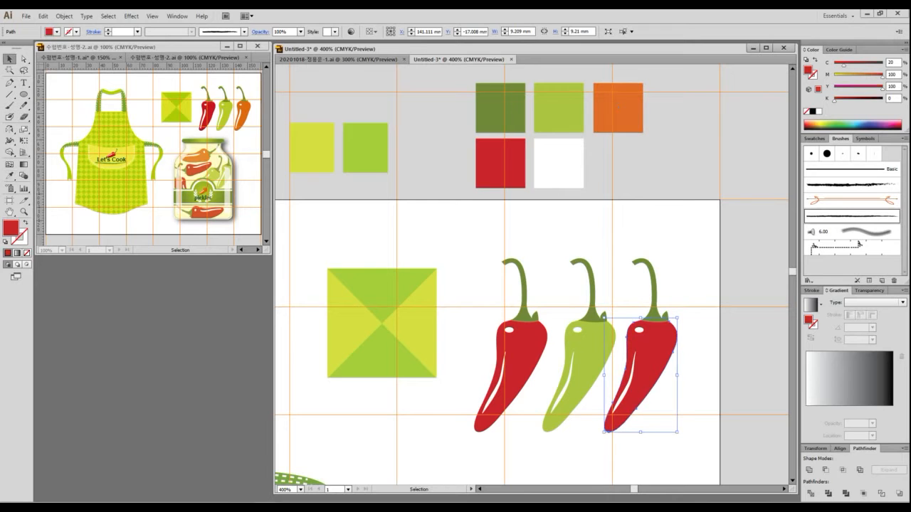
{"action": "left_click", "coordinate": [633, 420], "text": "ctrl"}
{"action": "left_click", "coordinate": [618, 107]}
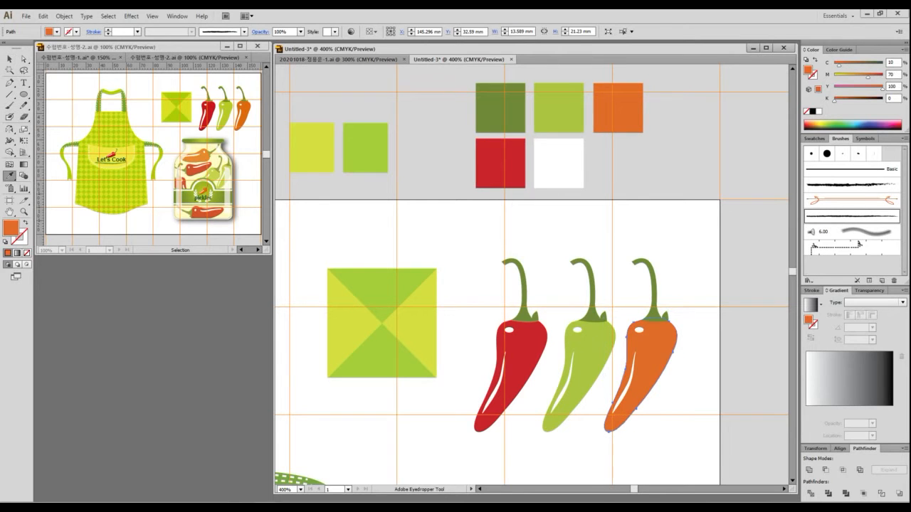
{"action": "key", "text": "v"}
{"action": "key", "text": "ctrl+shift+a"}
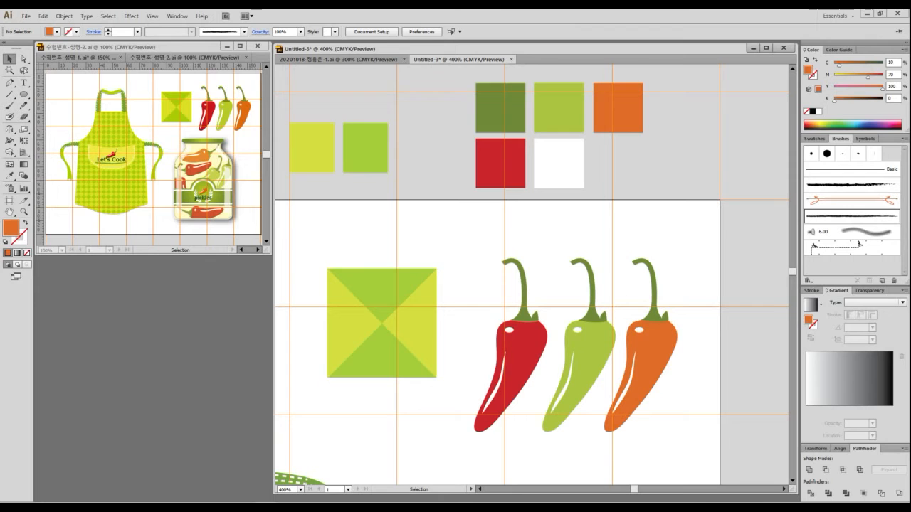
- Group the parts of each pepper separately and check that each one selects as a whole
{"action": "left_click_drag", "start_coordinate": [691, 398], "coordinate": [629, 286]}
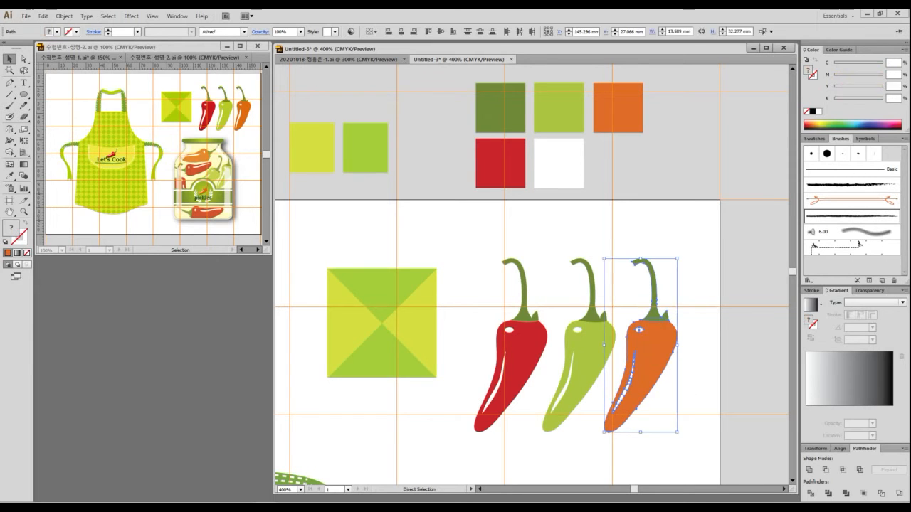
{"action": "key", "text": "ctrl+g"}
{"action": "left_click_drag", "start_coordinate": [597, 367], "coordinate": [599, 368]}
{"action": "key", "text": "ctrl+g"}
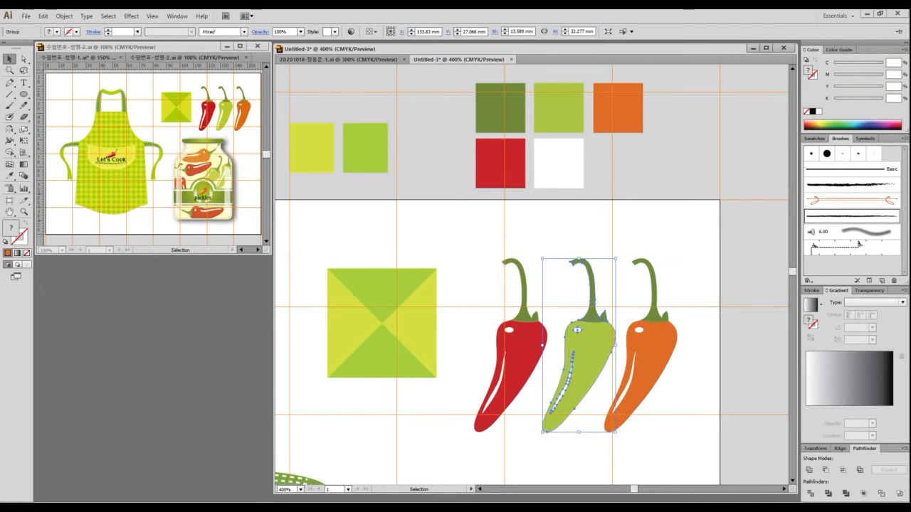
{"action": "left_click_drag", "start_coordinate": [477, 296], "coordinate": [524, 354]}
{"action": "key", "text": "ctrl+g"}
{"action": "key", "text": "ctrl+shift+a"}
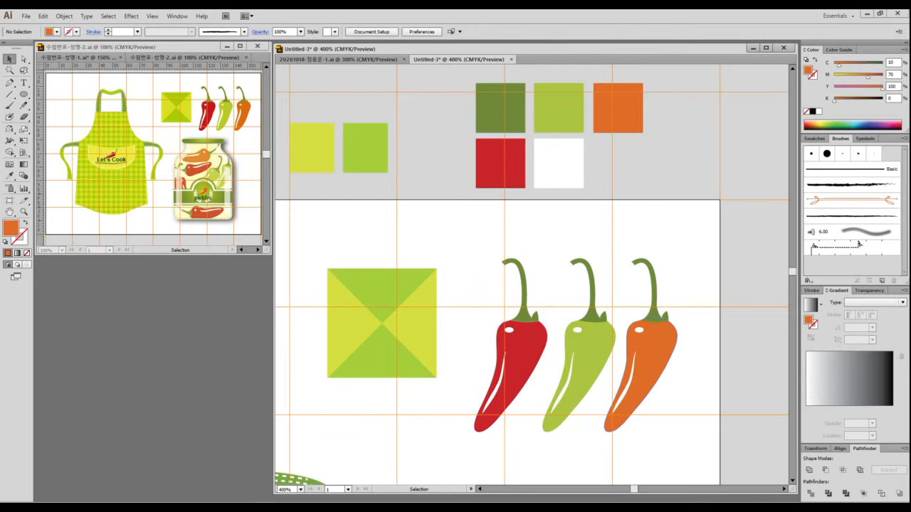
{"action": "key", "text": "space"}
{"action": "left_click_drag", "start_coordinate": [498, 299], "coordinate": [523, 214]}
{"action": "left_click", "coordinate": [541, 277]}
{"action": "left_click", "coordinate": [608, 277]}
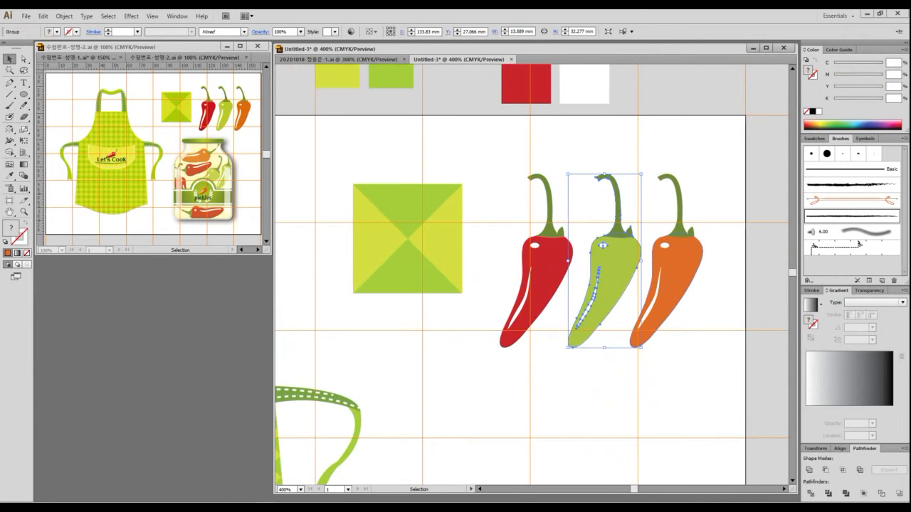
{"action": "left_click", "coordinate": [672, 277]}
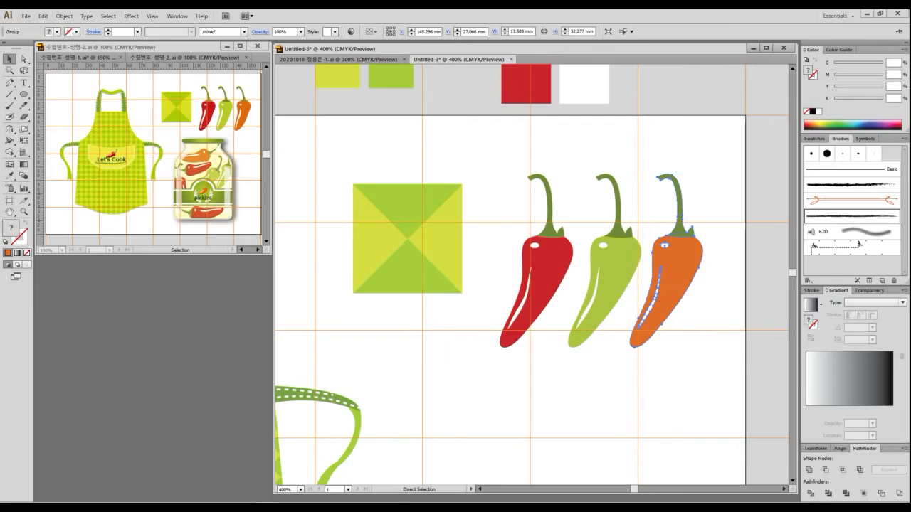
- Copy the red pepper onto the apron pocket, shrinking and rotating the copy to lie just above the "Let's Cook" lettering
{"action": "key", "text": "ctrl+1"}
{"action": "left_click", "coordinate": [380, 266]}
{"action": "mouse_move", "coordinate": [481, 249]}
{"action": "left_mouse_down"}
{"action": "mouse_move", "coordinate": [477, 267]}
{"action": "mouse_move", "coordinate": [406, 170]}
{"action": "mouse_move", "coordinate": [459, 283]}
{"action": "mouse_move", "coordinate": [702, 181]}
{"action": "left_mouse_up"}
{"action": "key", "text": "Escape"}
{"action": "key", "text": "space"}
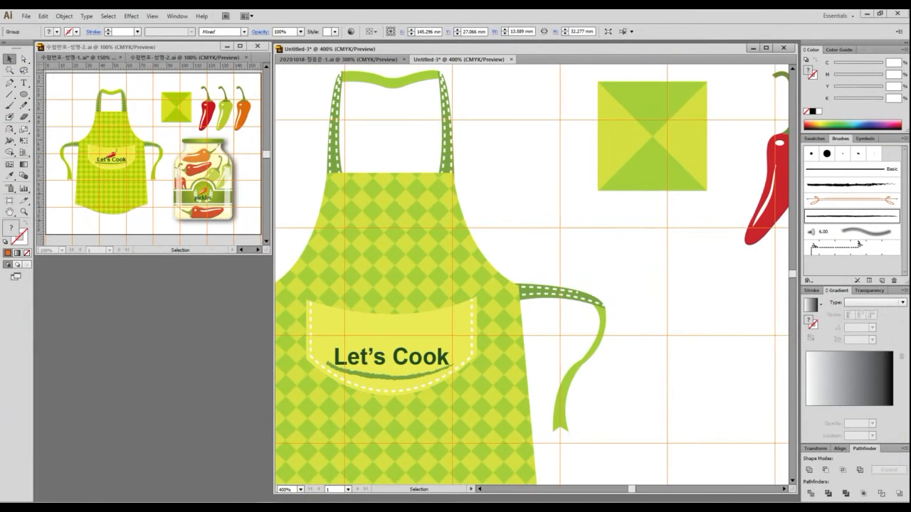
{"action": "left_click", "coordinate": [770, 186]}
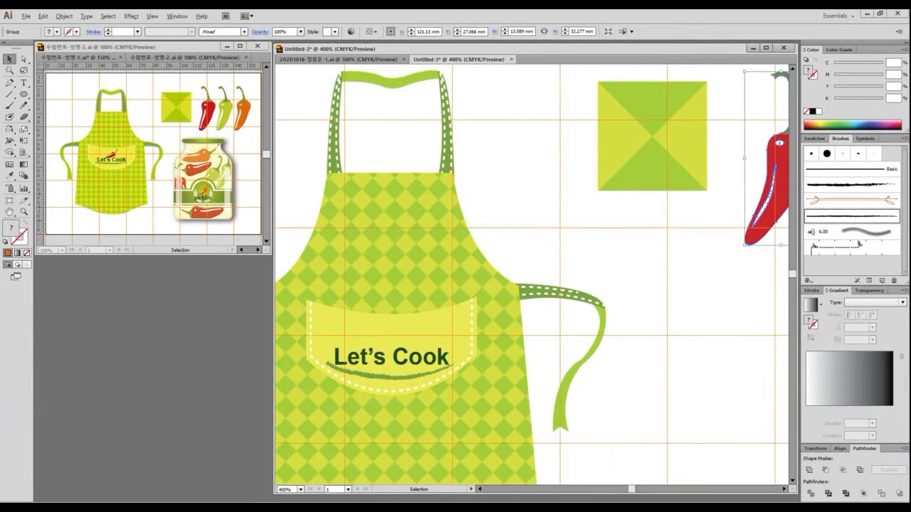
{"action": "left_click_drag", "start_coordinate": [770, 187], "coordinate": [568, 327]}
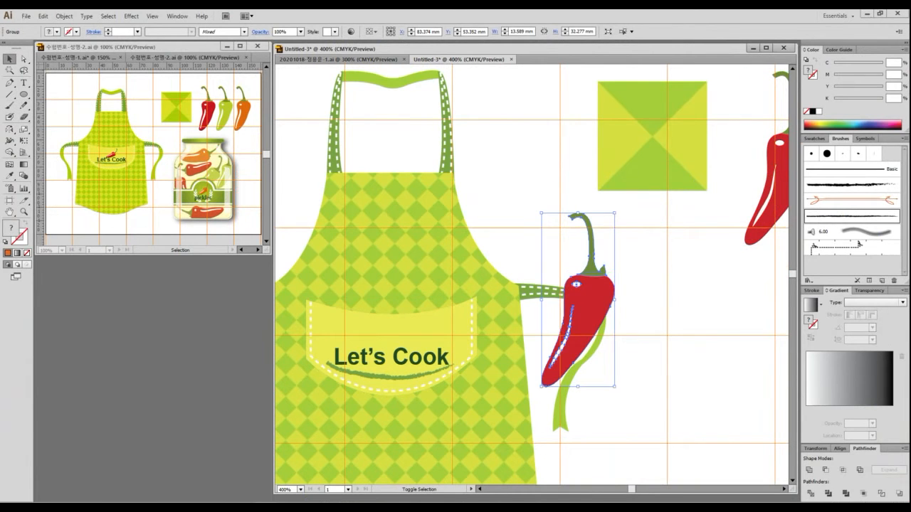
{"action": "left_click_drag", "start_coordinate": [614, 212], "coordinate": [410, 325]}
{"action": "left_click", "coordinate": [525, 254]}
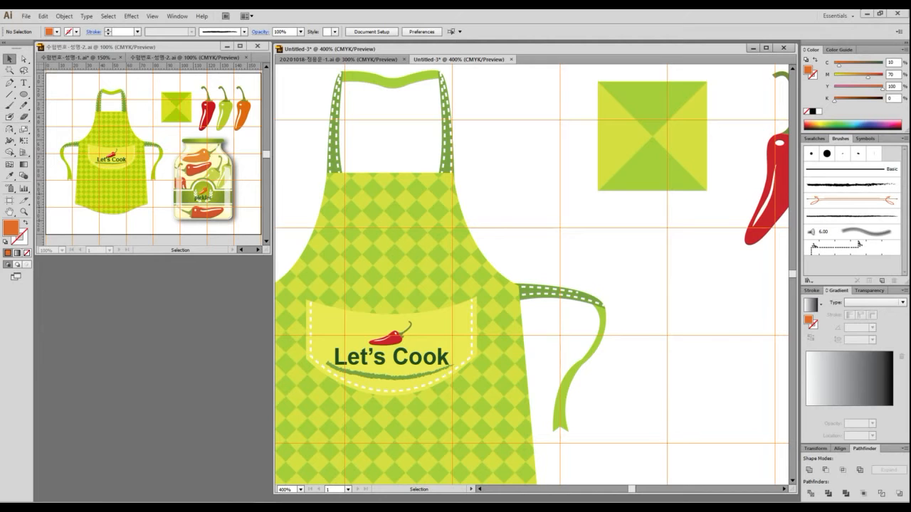
- Group the apron pocket with its stitching, pepper, lettering and brush underline, and deselect the group
{"action": "left_click_drag", "start_coordinate": [359, 302], "coordinate": [444, 410]}
{"action": "key", "text": "ctrl+g"}
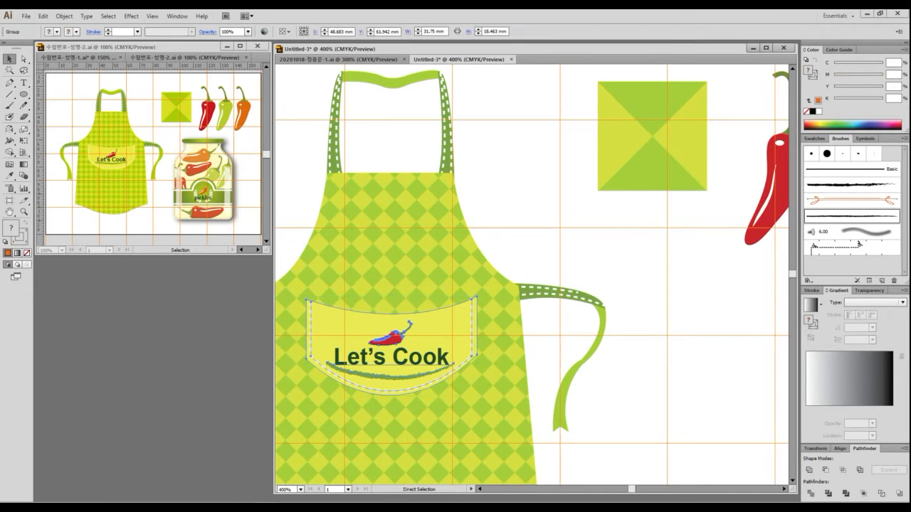
{"action": "key", "text": "ctrl+shift+a"}
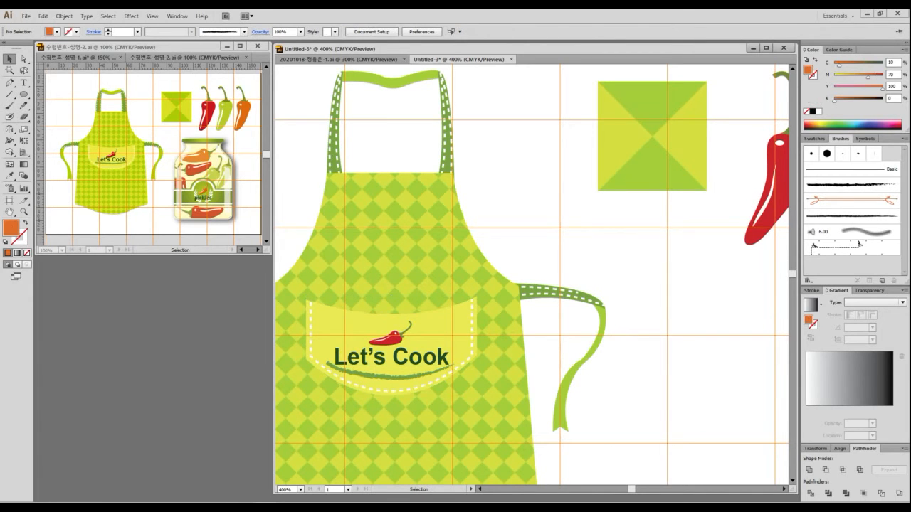
- Switch to the GI05-1A(A4).pdf exam sheet and examine the pickle jar's shape and colour specifications
{"action": "left_click_drag", "start_coordinate": [583, 270], "coordinate": [356, 299]}
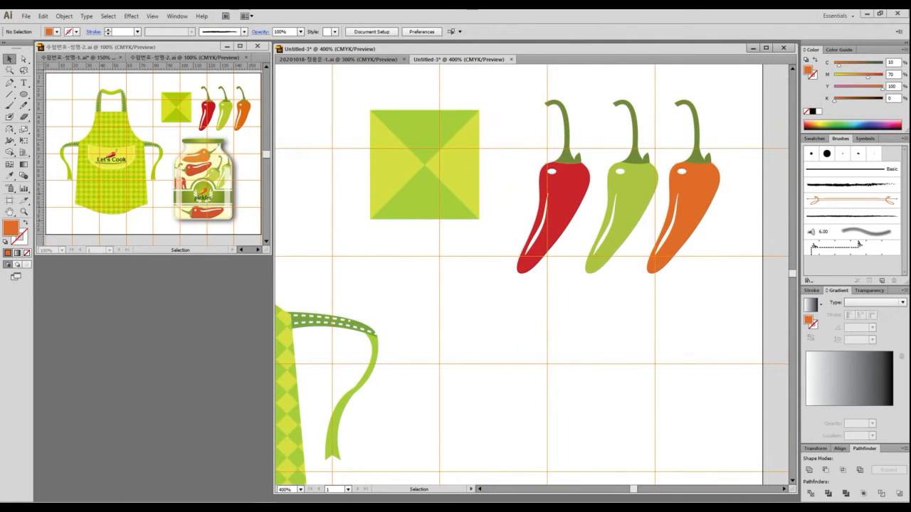
{"action": "key", "text": "ctrl+minus"}
{"action": "key", "text": "alt+Tab"}
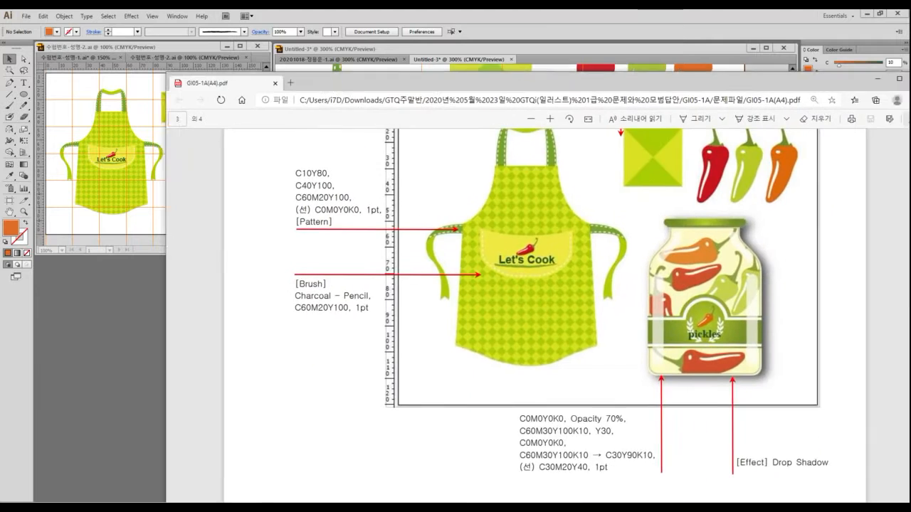
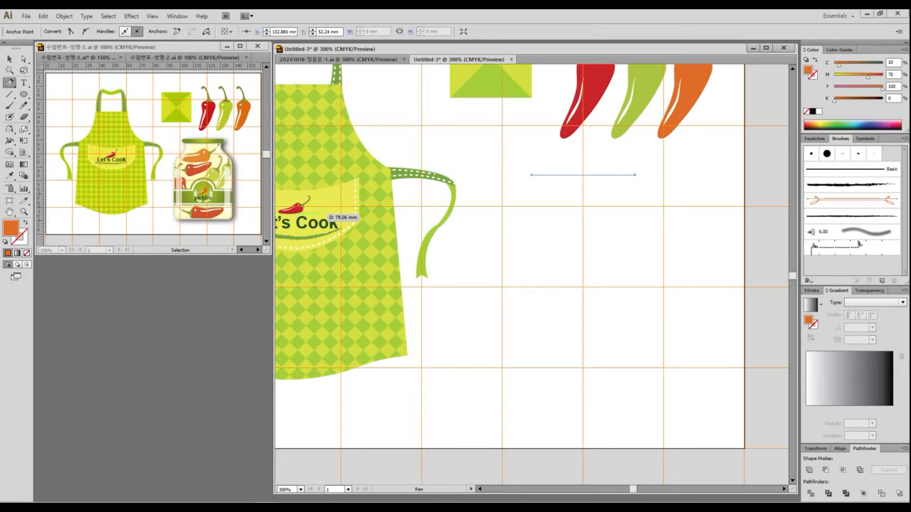
- Give the jar outline no fill and a black stroke, and extend its rim line with a vertical neck segment about 3 mm long
{"action": "key", "text": "d"}
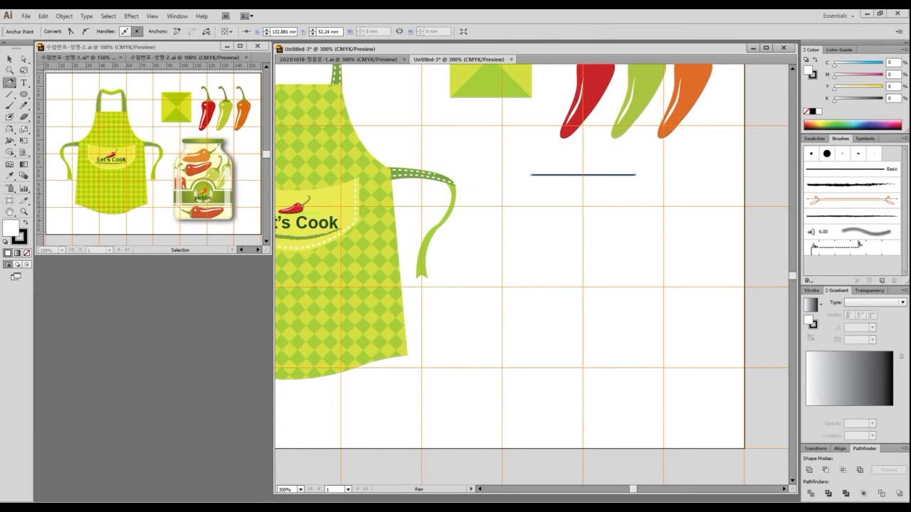
{"action": "left_click", "coordinate": [26, 253]}
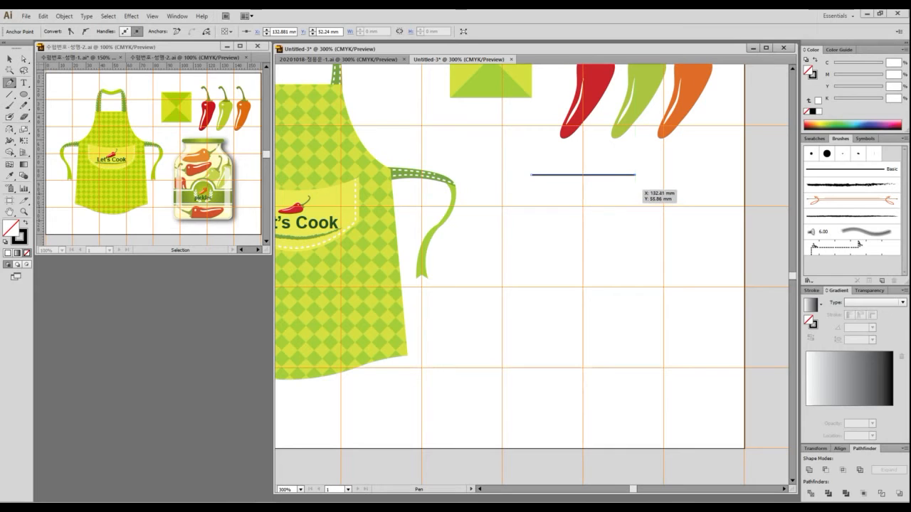
{"action": "left_click", "coordinate": [634, 186]}
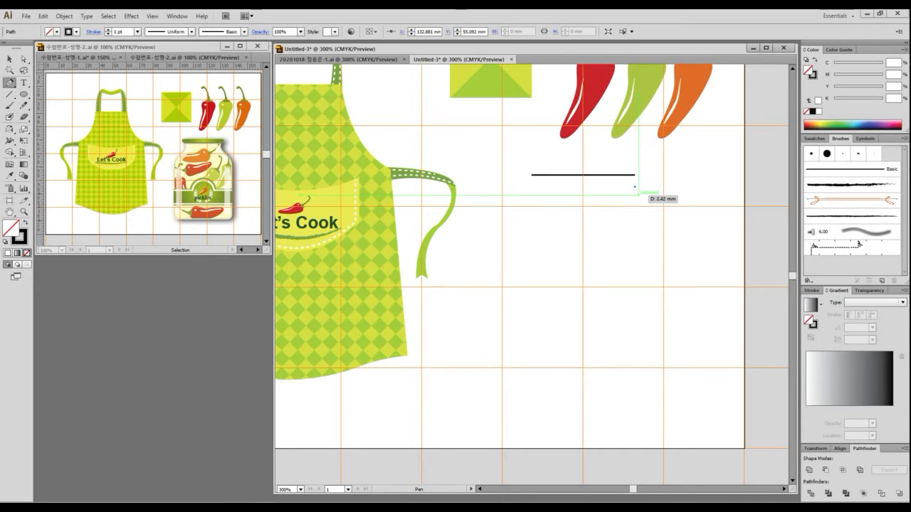
{"action": "key", "text": "ctrl+z"}
{"action": "left_click", "coordinate": [634, 174]}
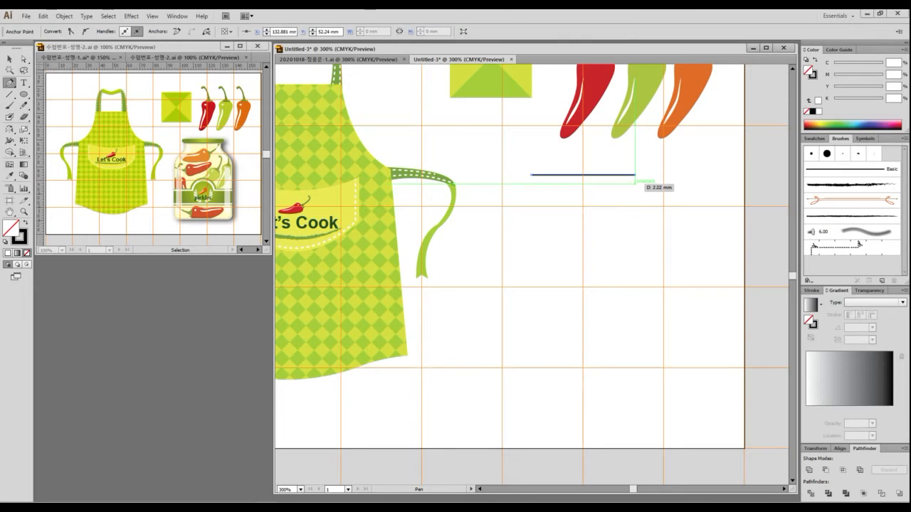
{"action": "left_click", "coordinate": [634, 186]}
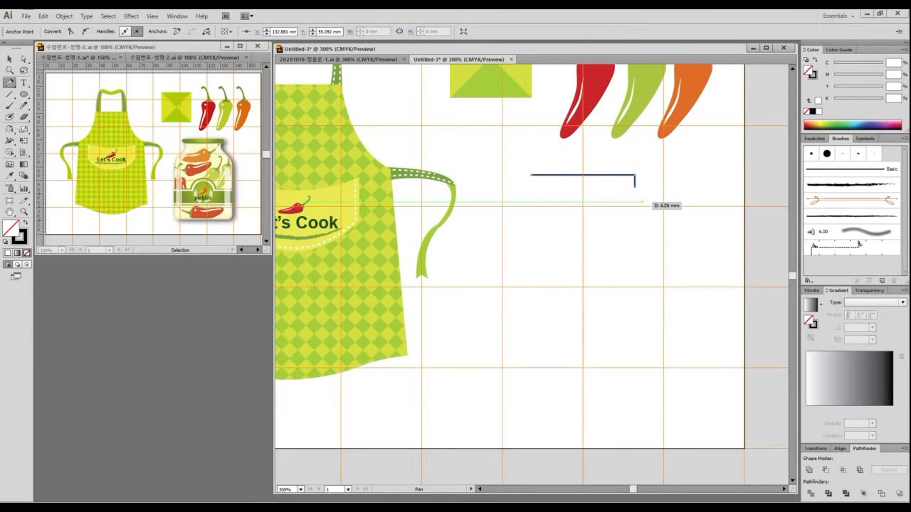
- Continue the jar outline with a curved neck and shoulder, a right side about 39 mm long, a rounded corner and a base about 37 mm wide
{"action": "left_click_drag", "start_coordinate": [641, 198], "coordinate": [646, 203]}
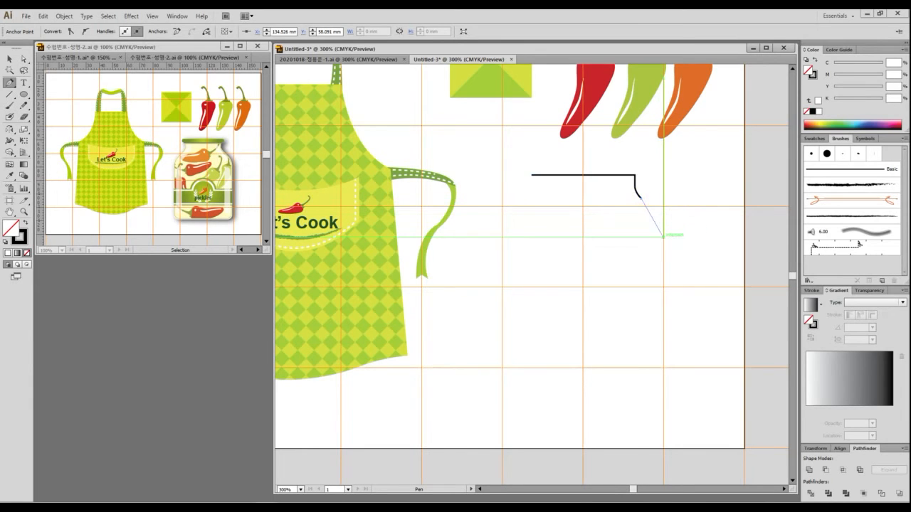
{"action": "left_click_drag", "start_coordinate": [663, 238], "coordinate": [663, 267]}
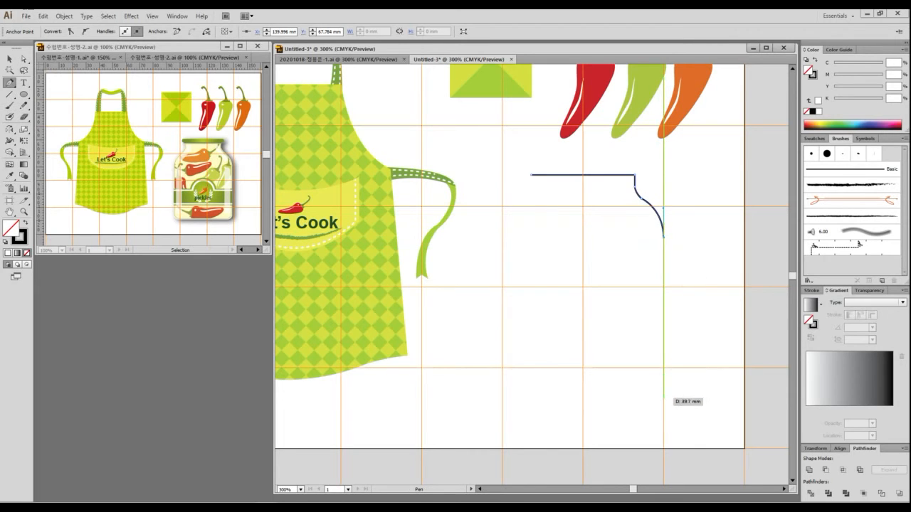
{"action": "left_click", "coordinate": [663, 392]}
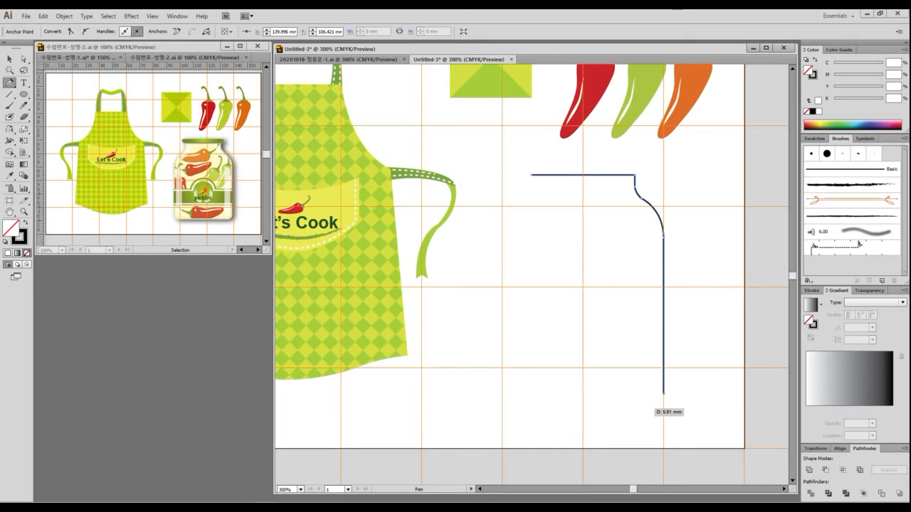
{"action": "left_click_drag", "start_coordinate": [644, 408], "coordinate": [627, 408]}
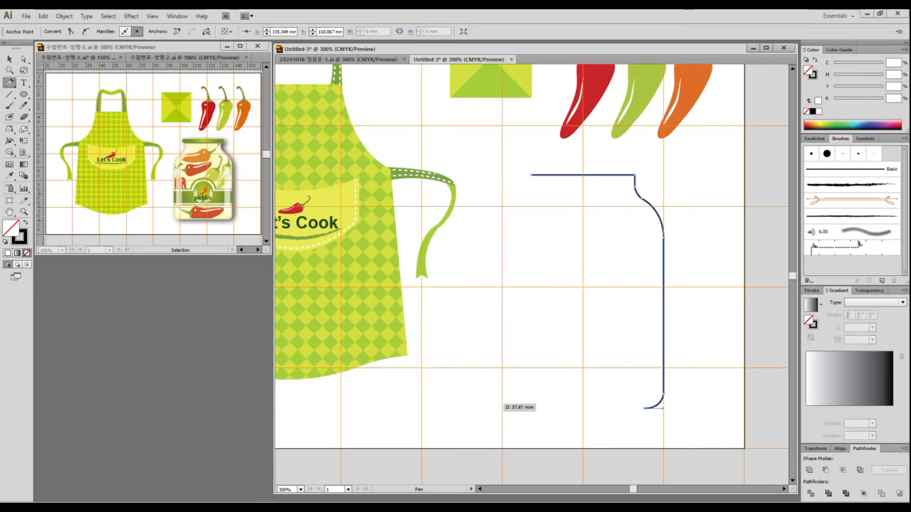
{"action": "left_click", "coordinate": [496, 408]}
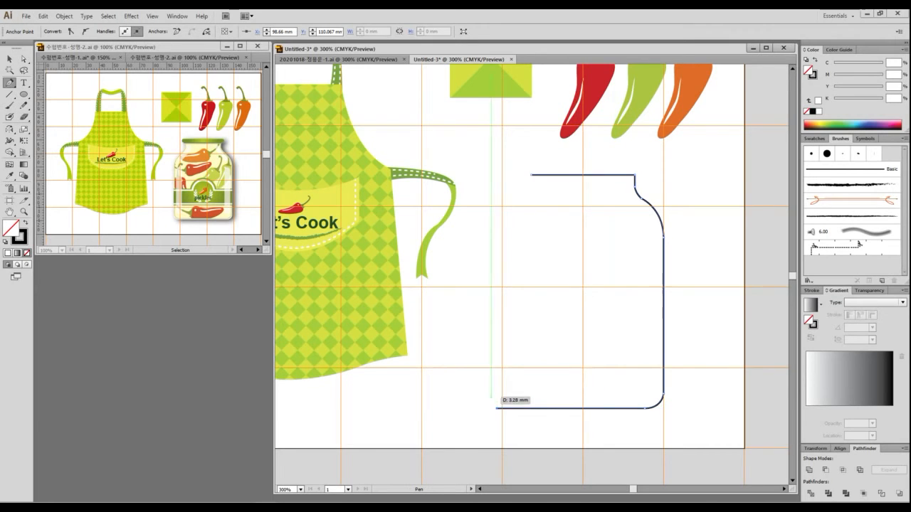
- Complete the jar outline with a rounded lower-left corner, a straight left side, a curved shoulder and neck, closing it at the rim
{"action": "left_click_drag", "start_coordinate": [484, 396], "coordinate": [485, 390]}
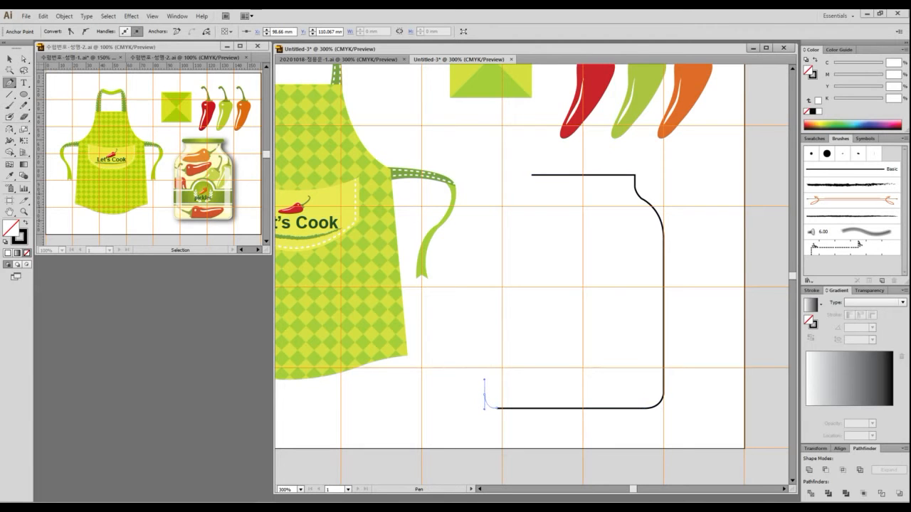
{"action": "left_click_drag", "start_coordinate": [485, 391], "coordinate": [485, 391]}
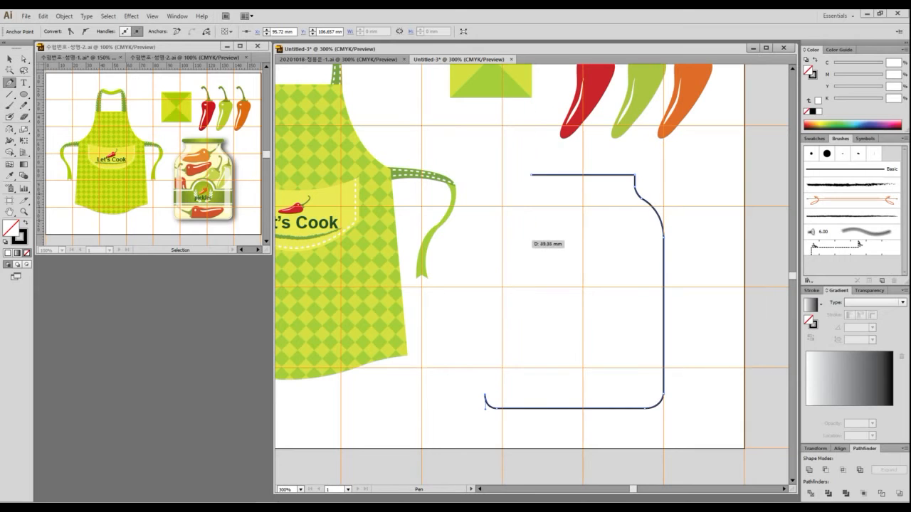
{"action": "left_click", "coordinate": [485, 240]}
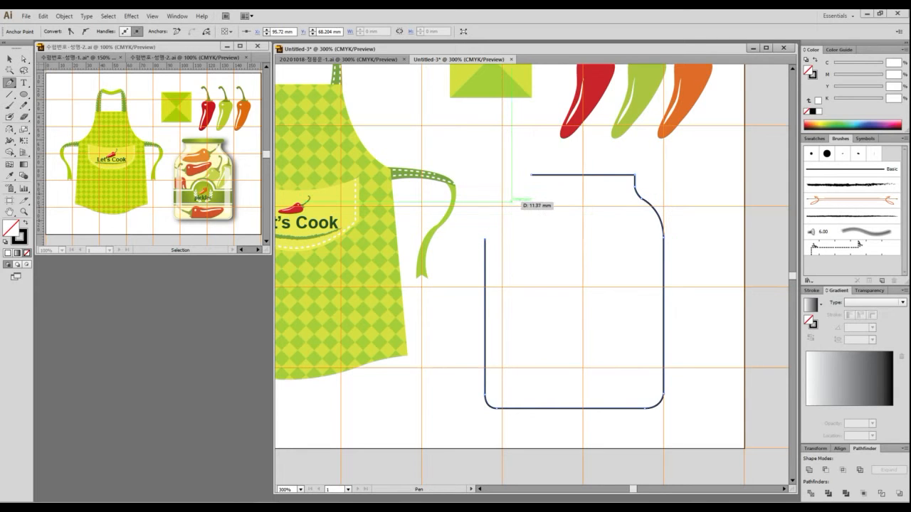
{"action": "left_click_drag", "start_coordinate": [495, 206], "coordinate": [533, 195]}
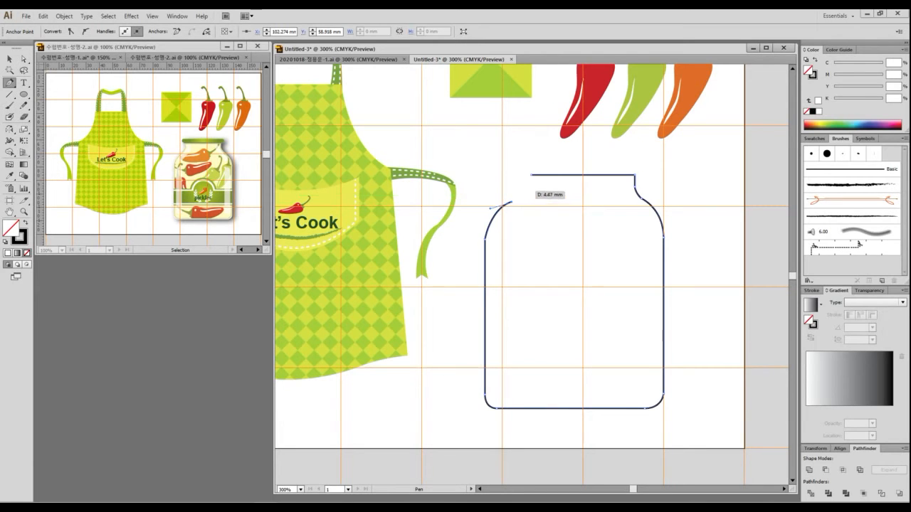
{"action": "left_click_drag", "start_coordinate": [523, 190], "coordinate": [524, 185]}
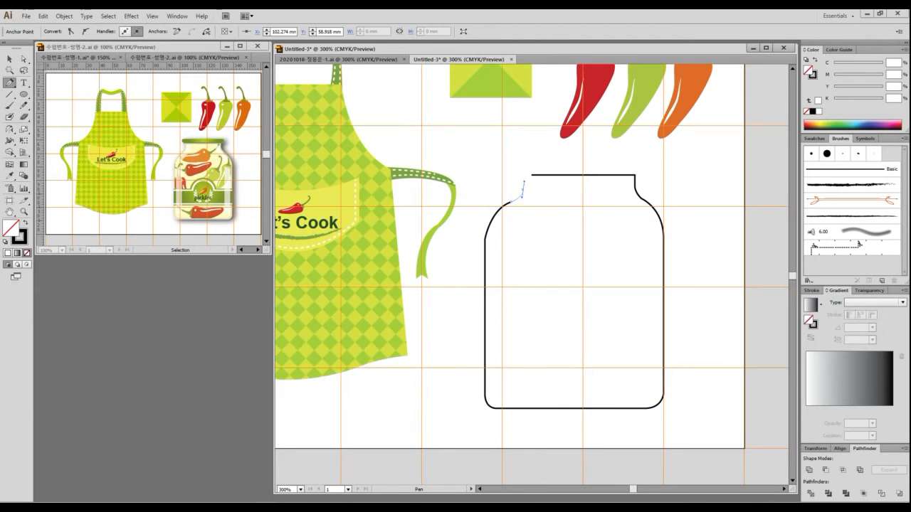
{"action": "left_click_drag", "start_coordinate": [524, 182], "coordinate": [523, 181]}
{"action": "left_click", "coordinate": [522, 190]}
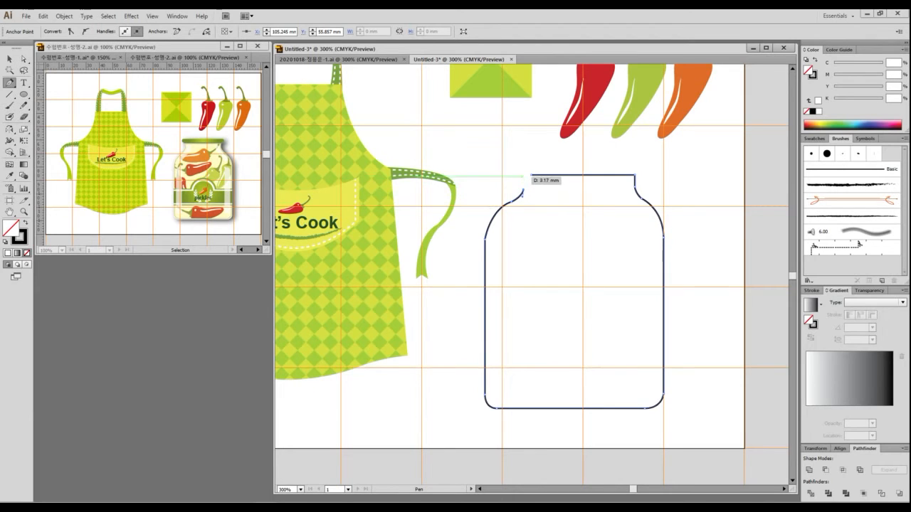
{"action": "left_click", "coordinate": [524, 175]}
{"action": "left_click", "coordinate": [532, 175]}
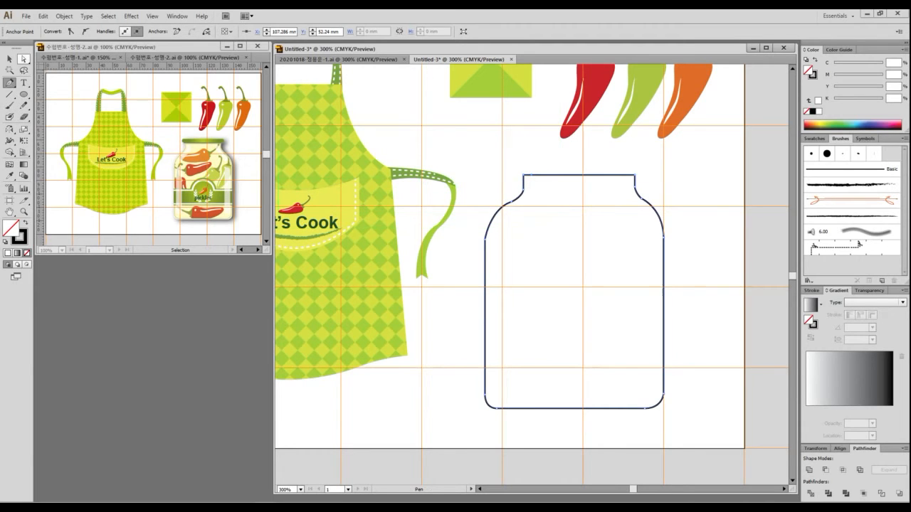
- Widen the jar's neck by nudging its left-hand anchor points outward about 2 mm, and deselect the outline
{"action": "left_click", "coordinate": [24, 59]}
{"action": "key", "text": "ctrl+shift+a"}
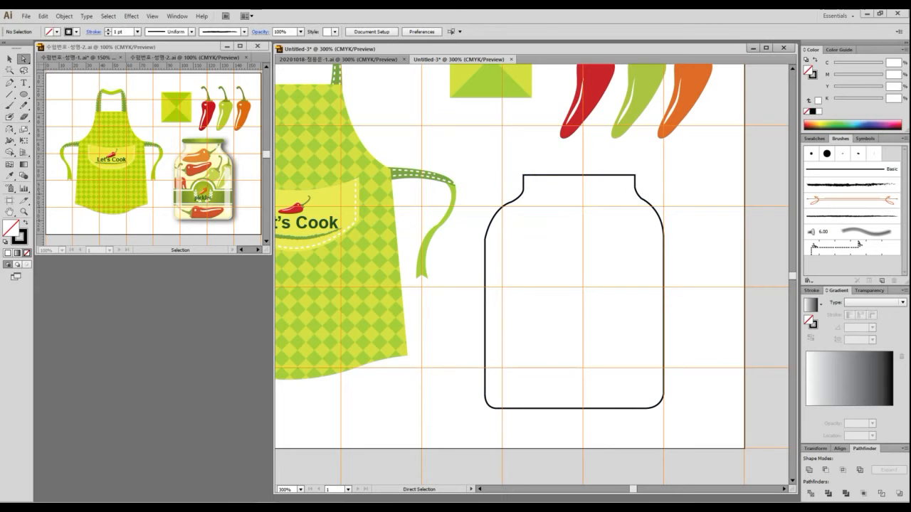
{"action": "left_click_drag", "start_coordinate": [514, 167], "coordinate": [545, 212]}
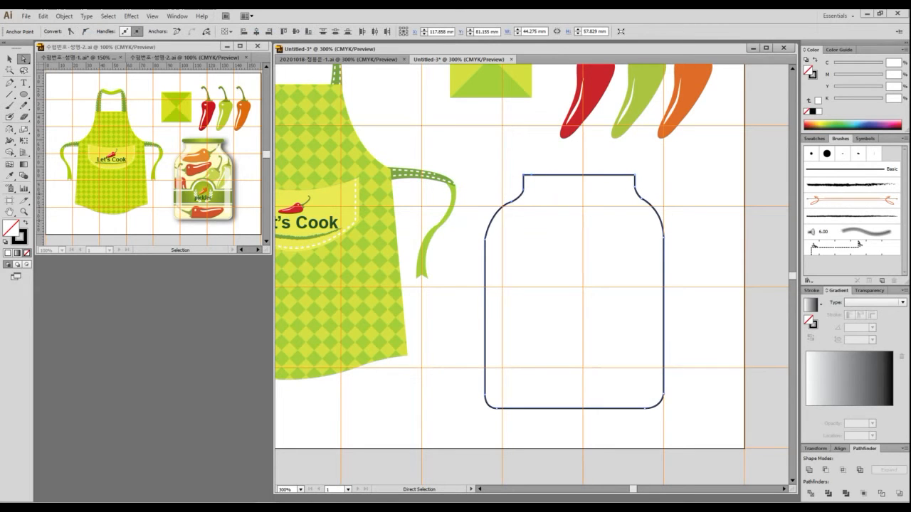
{"action": "key", "text": "Left"}
{"action": "key", "text": "Left"}
{"action": "key", "text": "Left"}
{"action": "key", "text": "Left"}
{"action": "key", "text": "Left"}
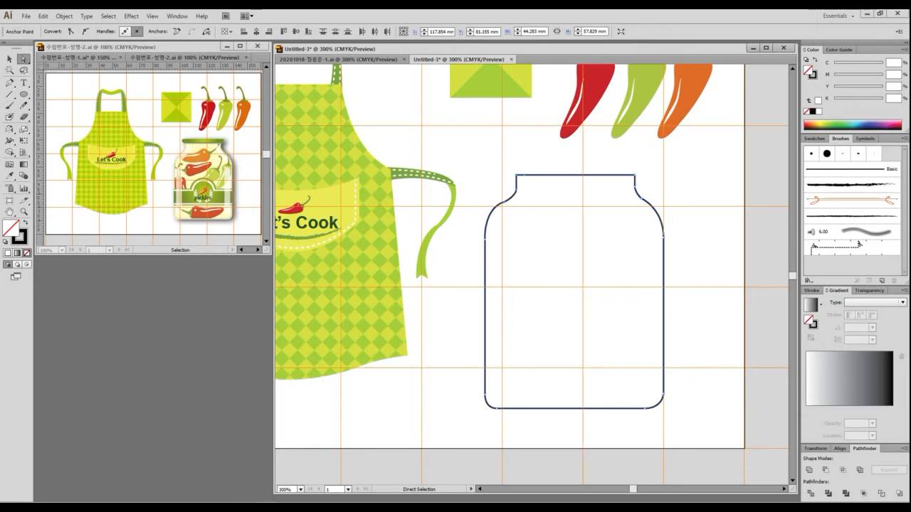
{"action": "key", "text": "ctrl+shift+a"}
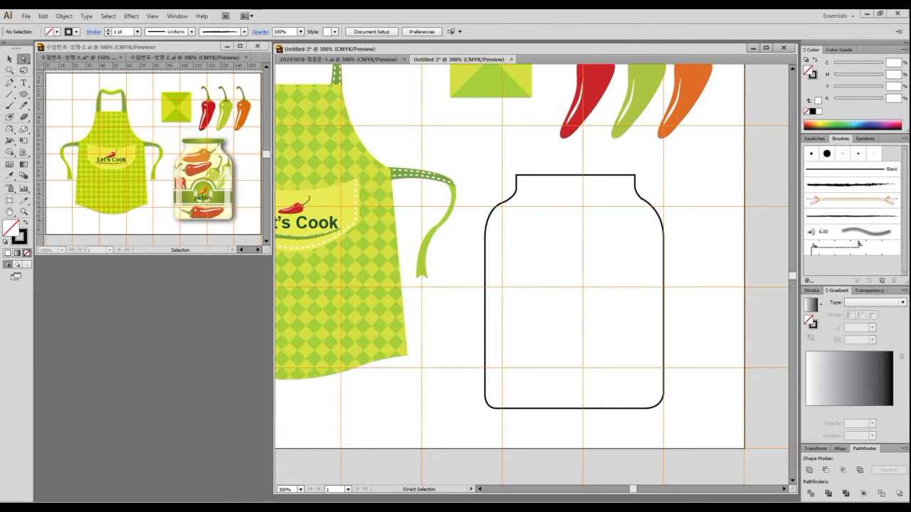
- Draw a rectangle about 41 mm wide and 44 mm high to the right of the jar, level with its base
{"action": "key", "text": "v"}
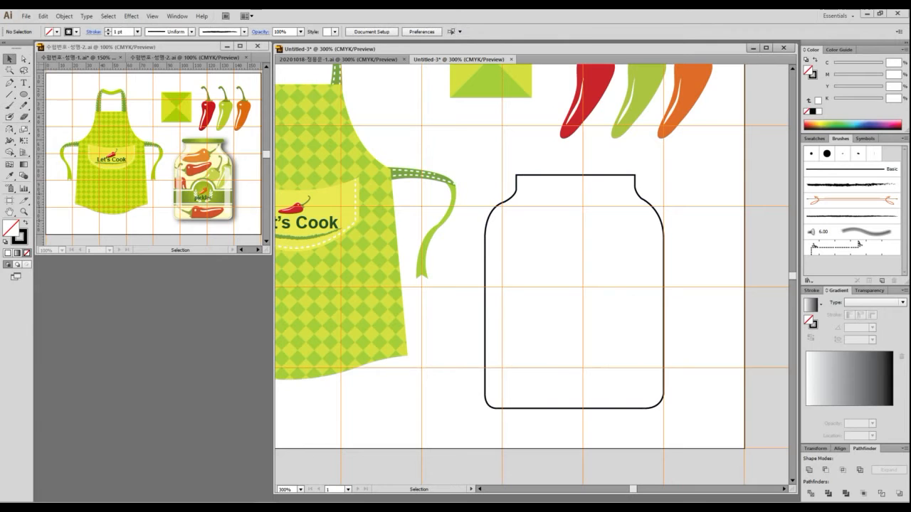
{"action": "left_click_drag", "start_coordinate": [504, 168], "coordinate": [543, 226]}
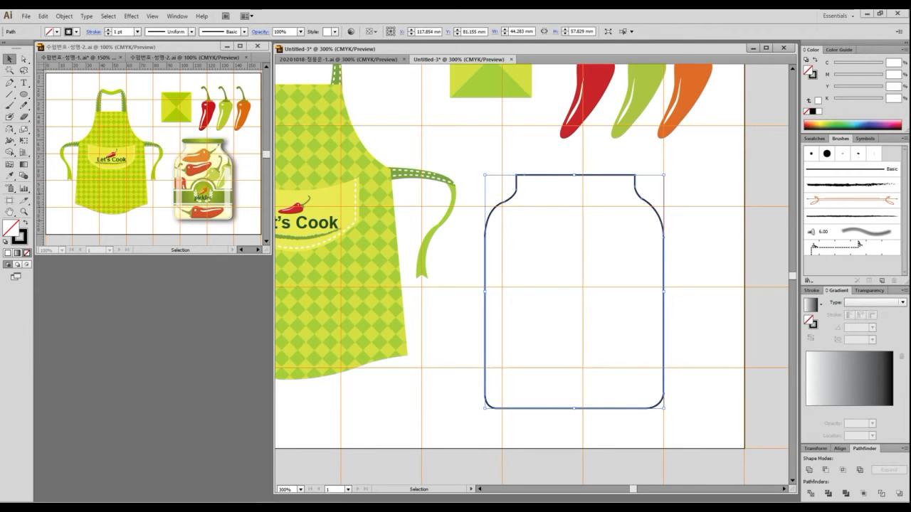
{"action": "key", "text": "space"}
{"action": "left_click_drag", "start_coordinate": [573, 291], "coordinate": [411, 285]}
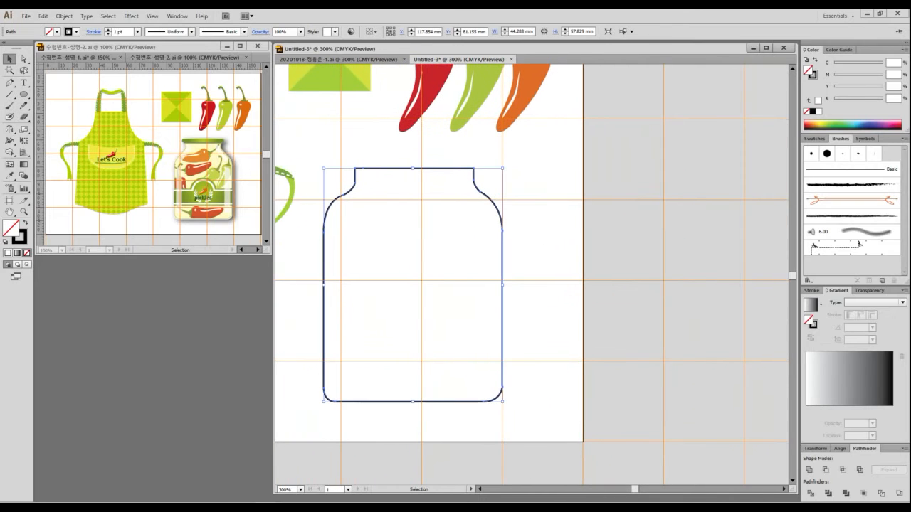
{"action": "left_click_drag", "start_coordinate": [23, 94], "coordinate": [59, 93]}
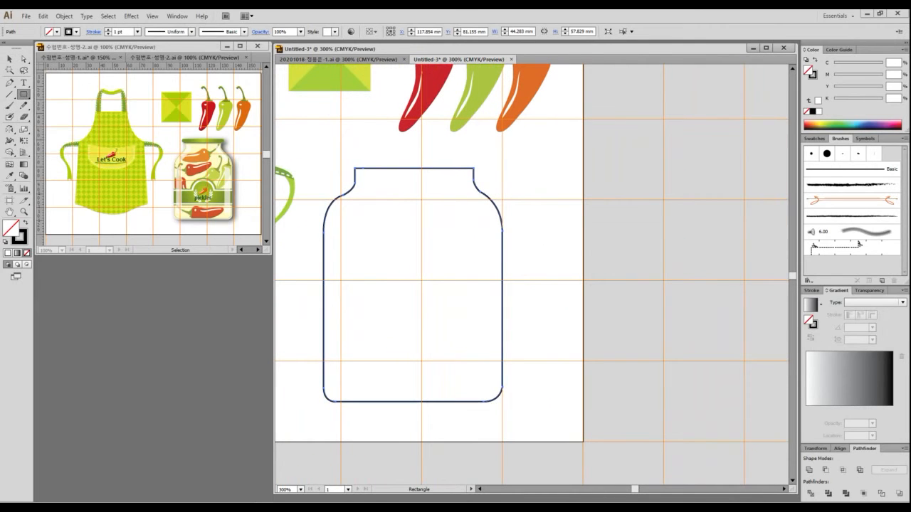
{"action": "mouse_move", "coordinate": [540, 224]}
{"action": "left_mouse_down"}
{"action": "mouse_move", "coordinate": [707, 325]}
{"action": "mouse_move", "coordinate": [704, 389]}
{"action": "mouse_move", "coordinate": [691, 406]}
{"action": "mouse_move", "coordinate": [705, 401]}
{"action": "left_mouse_up"}
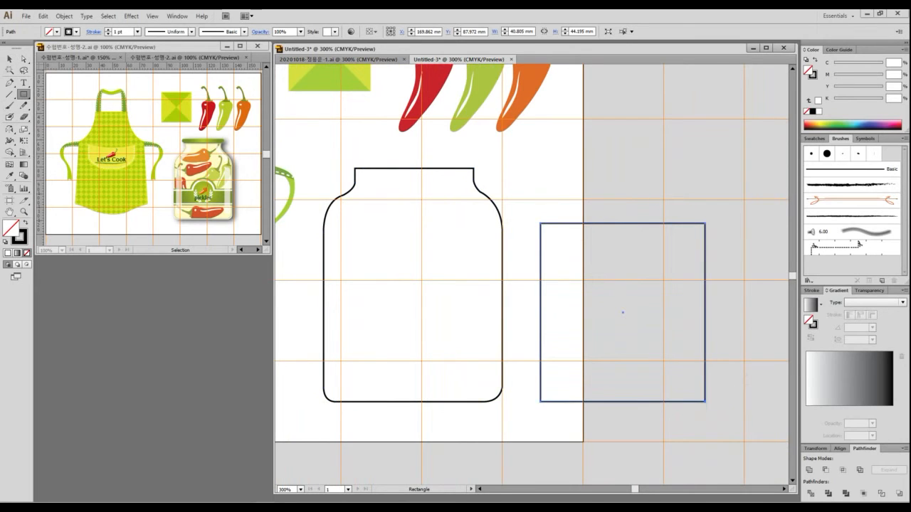
- Fill the rectangle beside the jar with bright green and remove its stroke
{"action": "double_click", "coordinate": [11, 227]}
{"action": "left_click", "coordinate": [408, 228]}
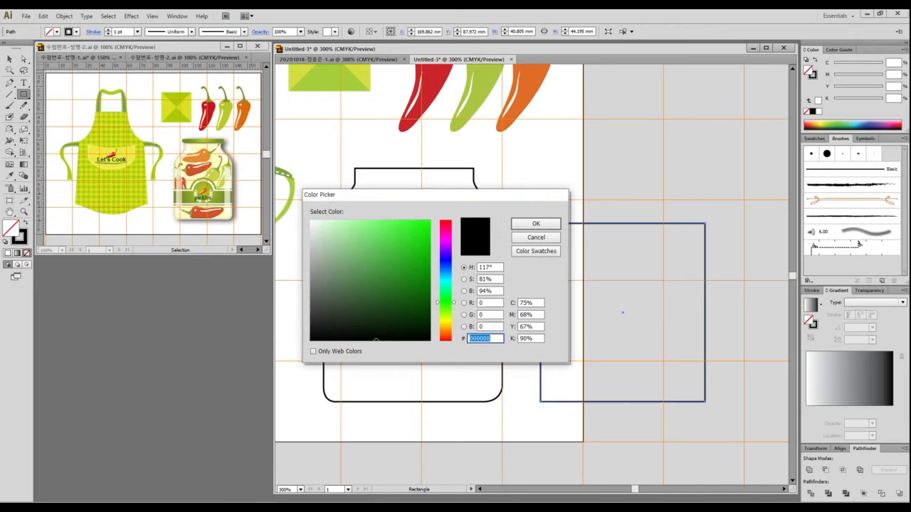
{"action": "left_click", "coordinate": [537, 222]}
{"action": "left_click", "coordinate": [20, 238]}
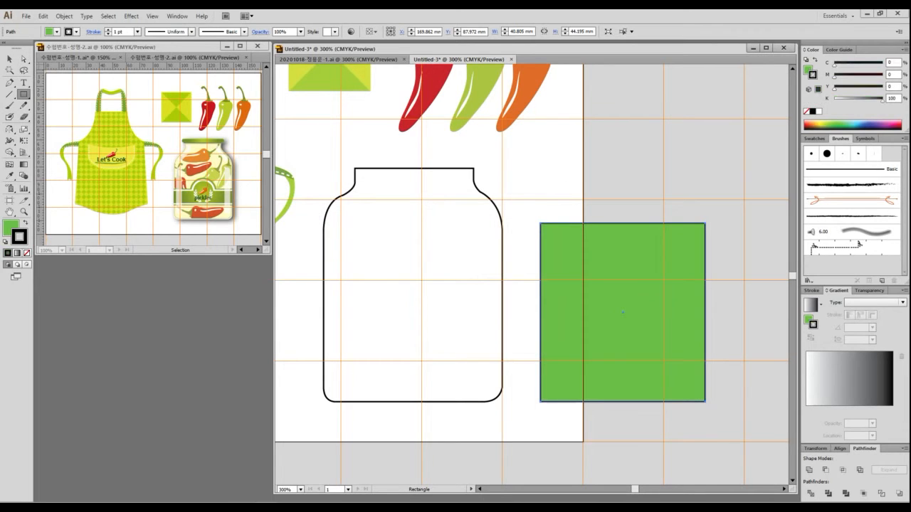
{"action": "left_click", "coordinate": [26, 253]}
{"action": "key", "text": "y"}
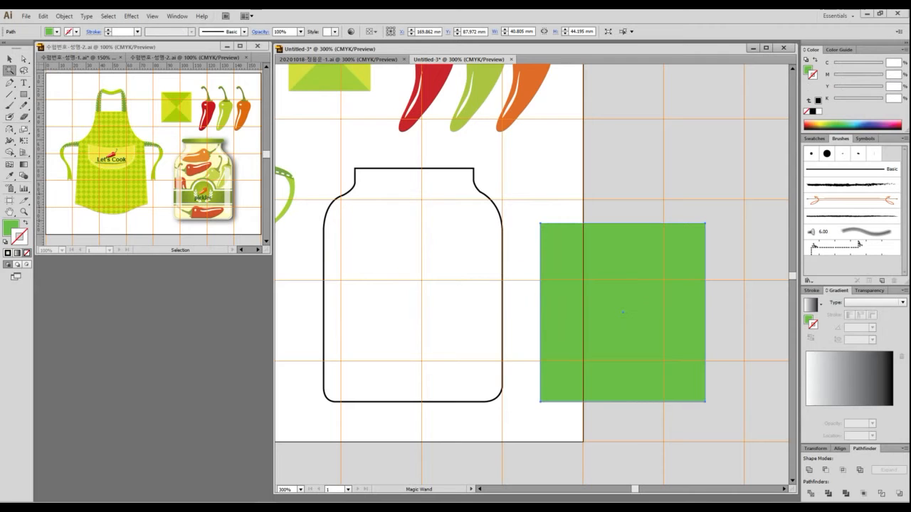
- Draw a narrower rectangle about 29 by 27 mm overlapping the green rectangle's upper edge, and align both on their horizontal centres
{"action": "left_click", "coordinate": [23, 94]}
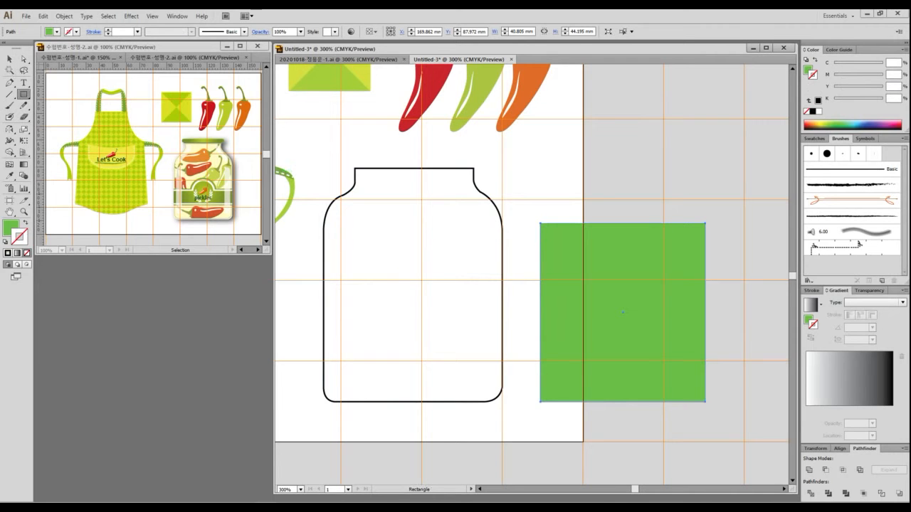
{"action": "mouse_move", "coordinate": [564, 134]}
{"action": "left_mouse_down"}
{"action": "mouse_move", "coordinate": [598, 197]}
{"action": "mouse_move", "coordinate": [684, 243]}
{"action": "left_mouse_up"}
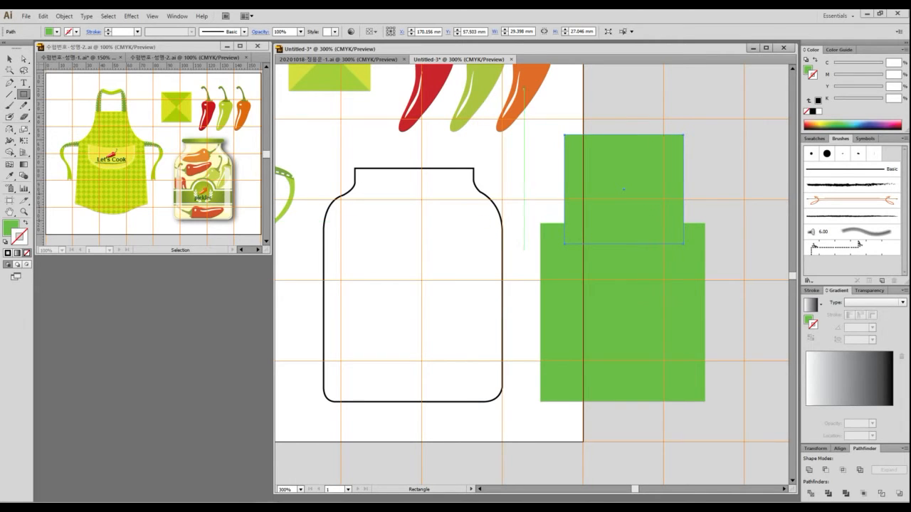
{"action": "left_click", "coordinate": [9, 59]}
{"action": "left_click_drag", "start_coordinate": [619, 107], "coordinate": [701, 249]}
{"action": "left_click", "coordinate": [840, 448]}
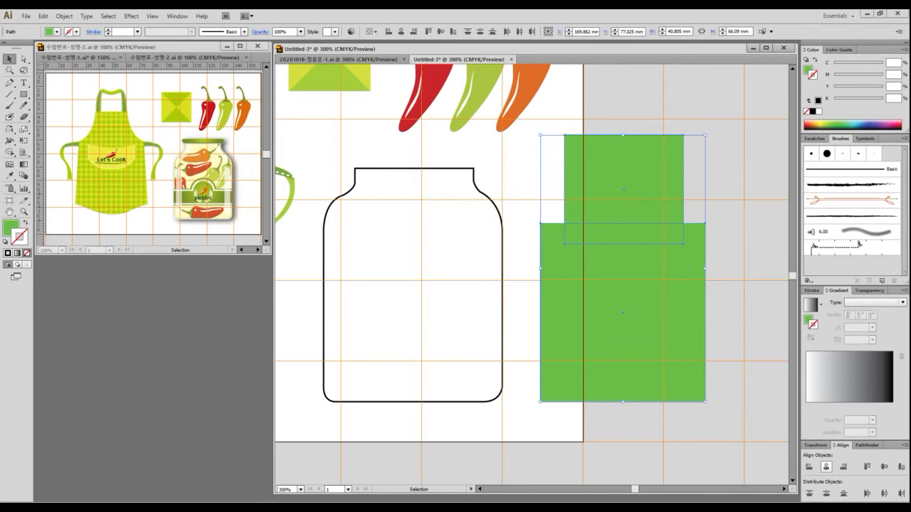
{"action": "left_click", "coordinate": [826, 467]}
{"action": "left_click", "coordinate": [538, 227]}
{"action": "key", "text": "a"}
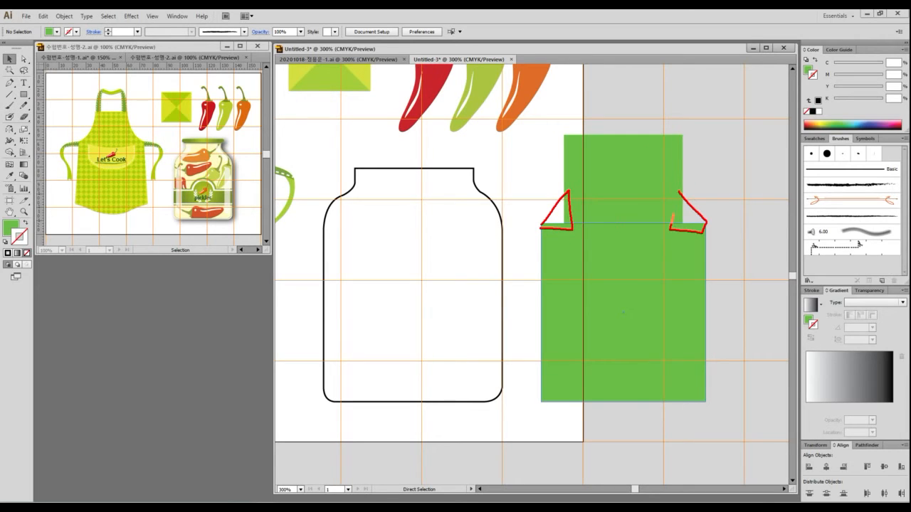
{"action": "key", "text": "Escape"}
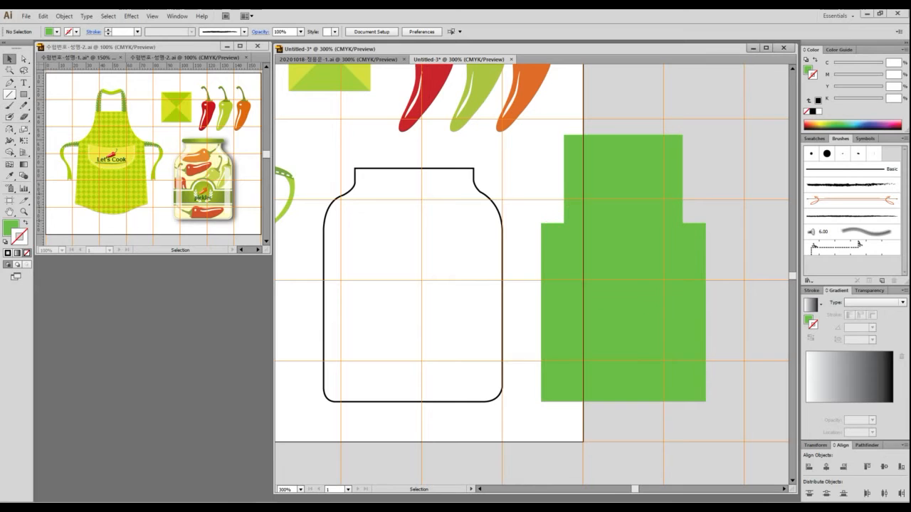
- Draw a green triangle bridging the left notch between the two rectangles as a sloped jar shoulder, and deselect it
{"action": "left_click", "coordinate": [10, 83]}
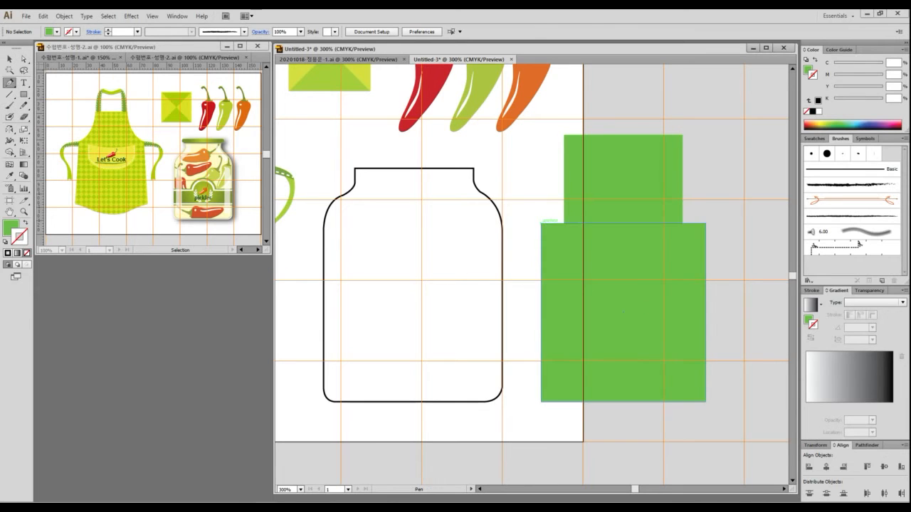
{"action": "left_click", "coordinate": [540, 223]}
{"action": "left_click", "coordinate": [564, 194]}
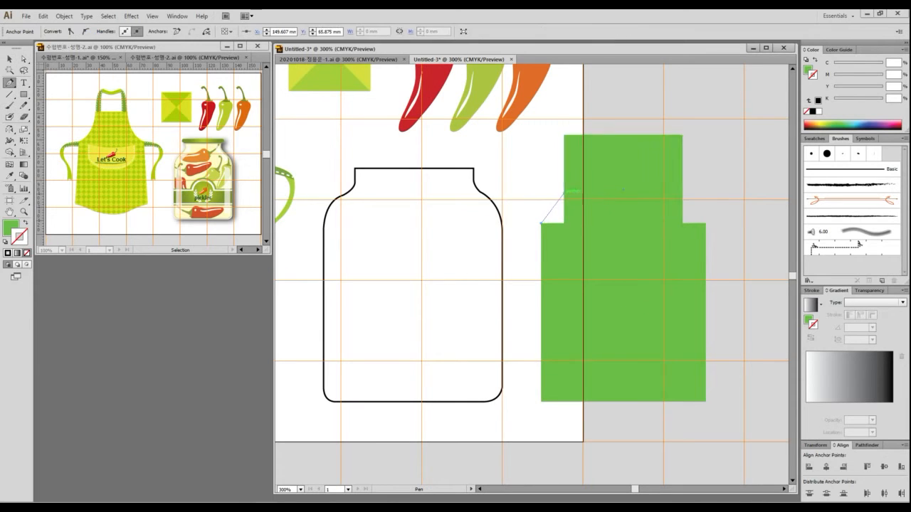
{"action": "left_click", "coordinate": [573, 234]}
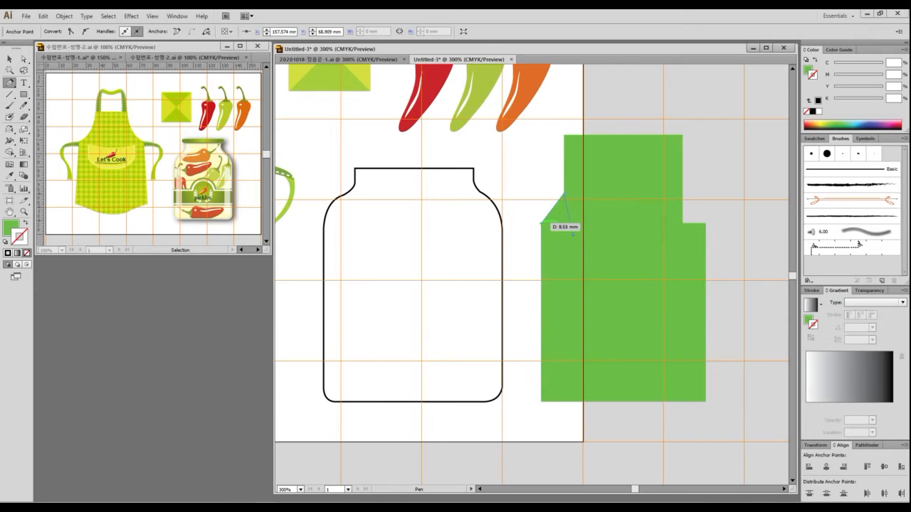
{"action": "left_click", "coordinate": [541, 223]}
{"action": "key", "text": "v"}
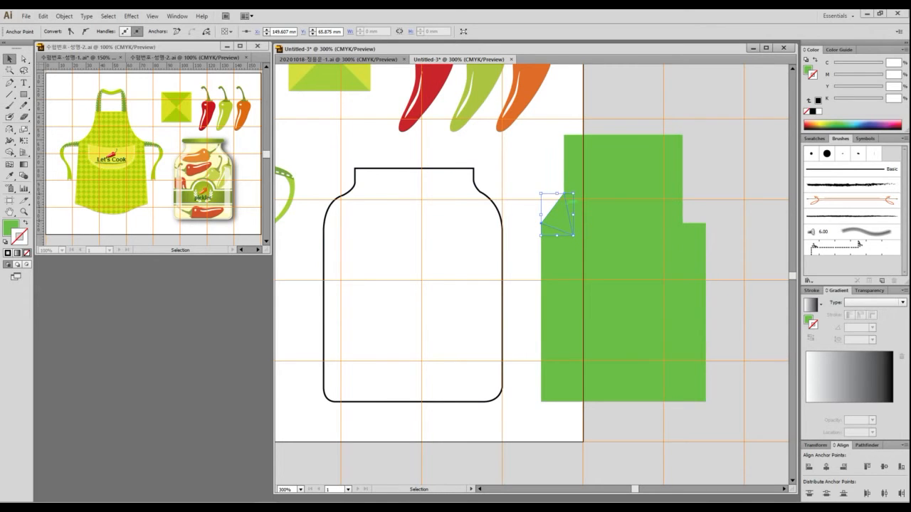
{"action": "key", "text": "ctrl+shift+a"}
- Draw a green triangle bridging the right notch between the two rectangles as the second sloped jar shoulder, and deselect it
{"action": "left_click", "coordinate": [9, 83]}
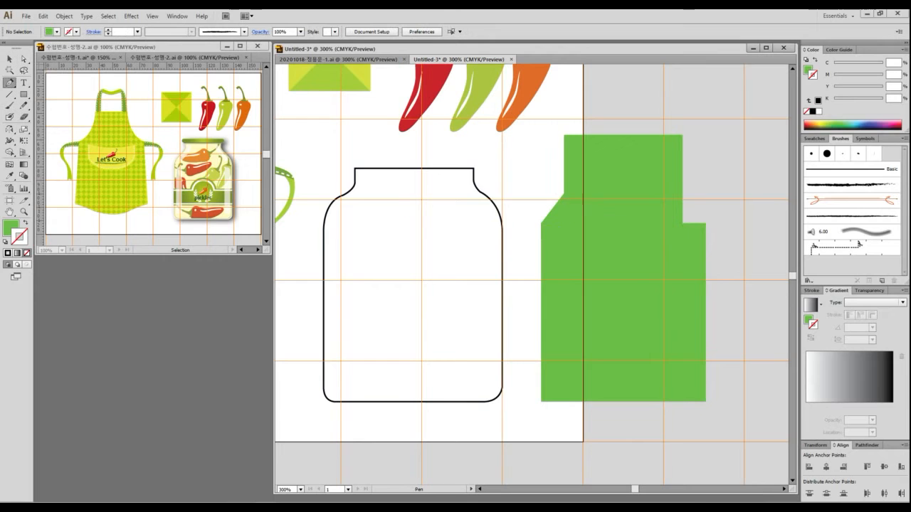
{"action": "left_click", "coordinate": [705, 223]}
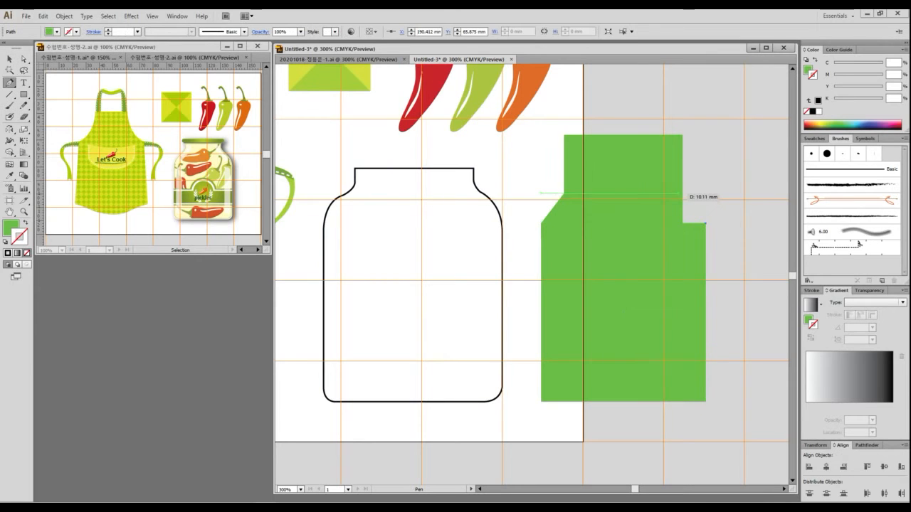
{"action": "left_click", "coordinate": [680, 195]}
{"action": "left_click", "coordinate": [678, 229]}
{"action": "left_click", "coordinate": [705, 222]}
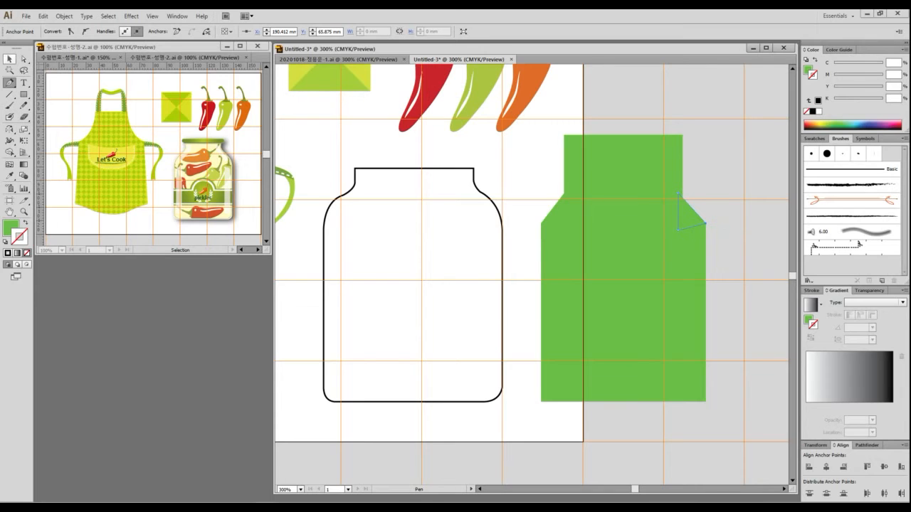
{"action": "left_click", "coordinate": [10, 59]}
{"action": "key", "text": "ctrl+shift+a"}
- Select both green rectangles and both shoulder triangles and unite them into a single jar shape
{"action": "left_click_drag", "start_coordinate": [557, 127], "coordinate": [729, 427]}
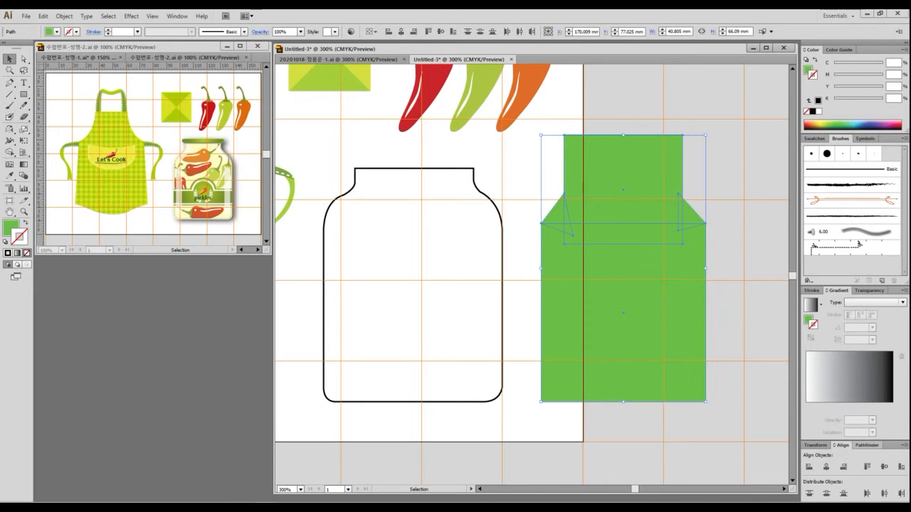
{"action": "left_click", "coordinate": [866, 444]}
{"action": "left_click", "coordinate": [809, 470]}
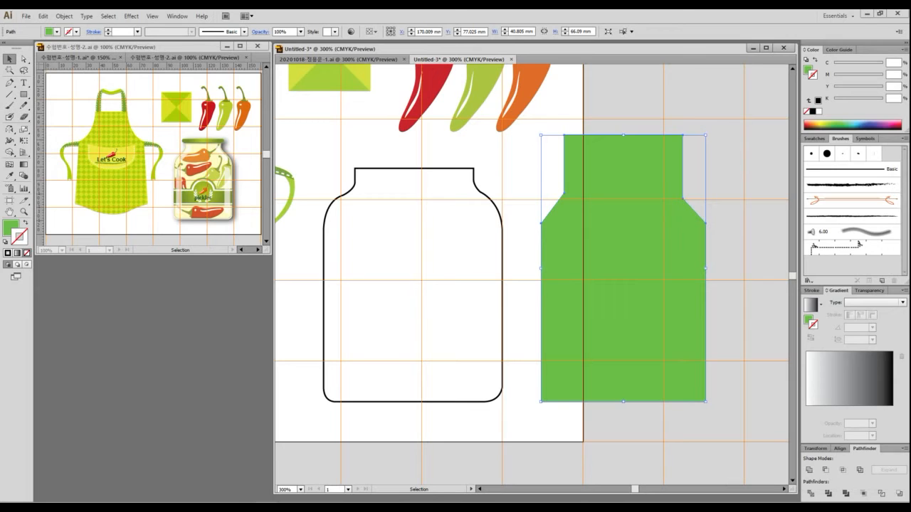
{"action": "key", "text": "a"}
{"action": "mouse_move", "coordinate": [557, 217]}
{"action": "left_mouse_down"}
{"action": "mouse_move", "coordinate": [553, 227]}
{"action": "mouse_move", "coordinate": [571, 203]}
{"action": "left_mouse_up"}
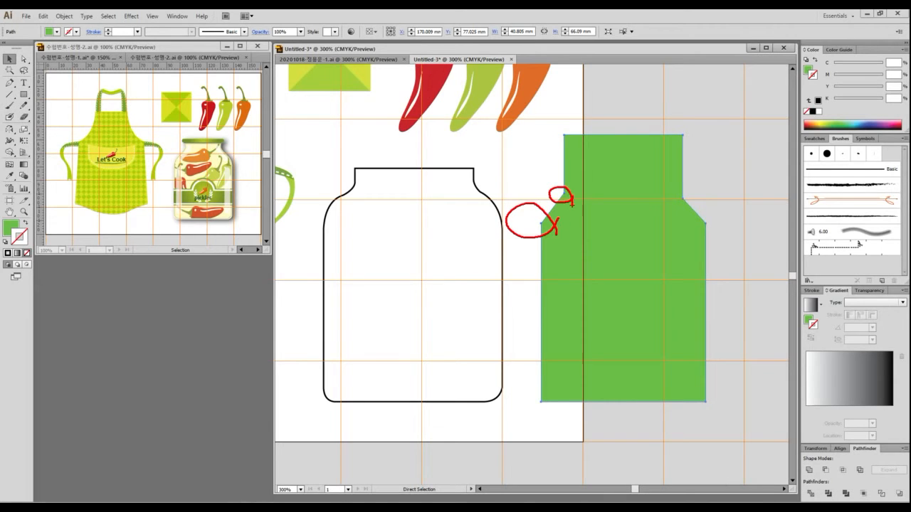
{"action": "left_click_drag", "start_coordinate": [557, 402], "coordinate": [587, 419]}
{"action": "left_click_drag", "start_coordinate": [724, 419], "coordinate": [720, 397]}
{"action": "mouse_move", "coordinate": [717, 225]}
{"action": "left_mouse_down"}
{"action": "mouse_move", "coordinate": [683, 231]}
{"action": "mouse_move", "coordinate": [704, 223]}
{"action": "mouse_move", "coordinate": [705, 211]}
{"action": "left_mouse_up"}
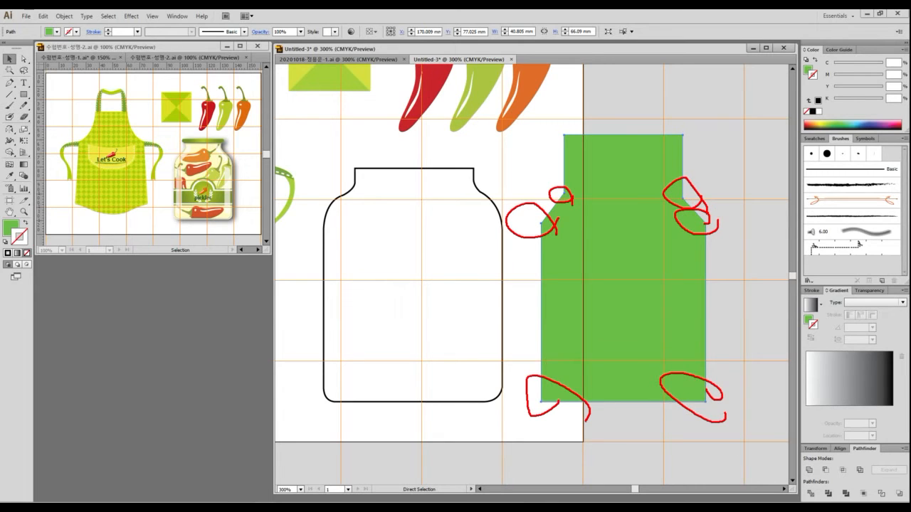
{"action": "key", "text": "Escape"}
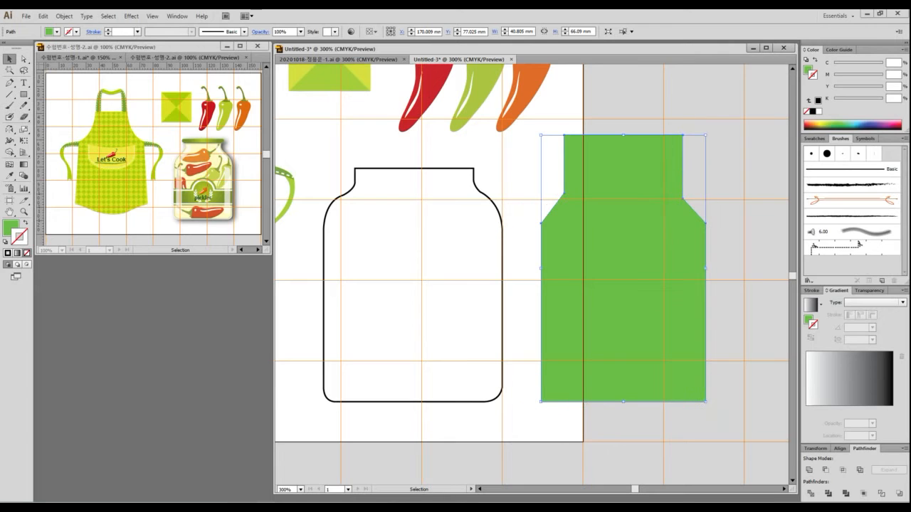
{"action": "left_click", "coordinate": [131, 15]}
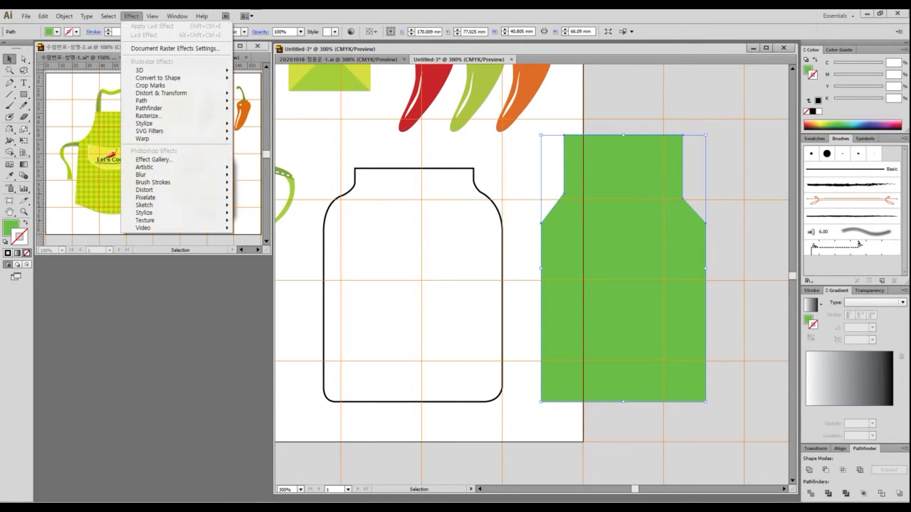
{"action": "mouse_move", "coordinate": [144, 123]}
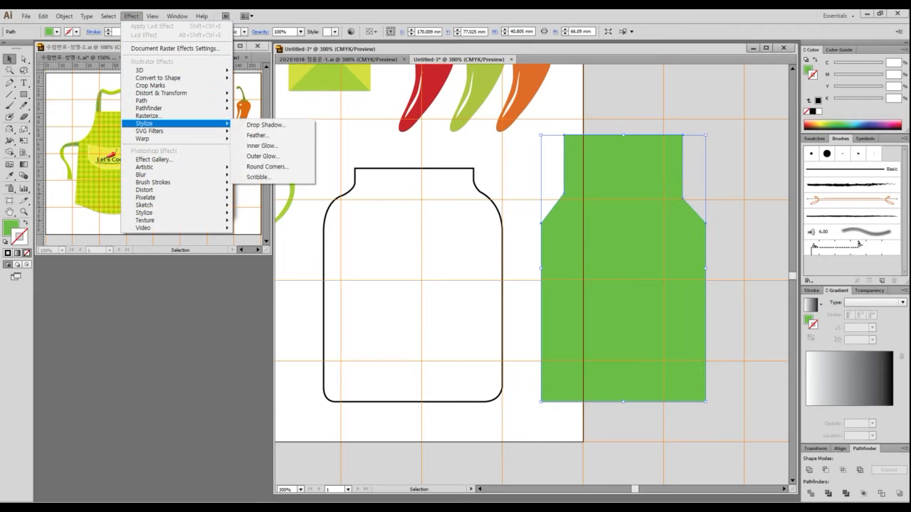
{"action": "left_click_drag", "start_coordinate": [478, 315], "coordinate": [585, 338]}
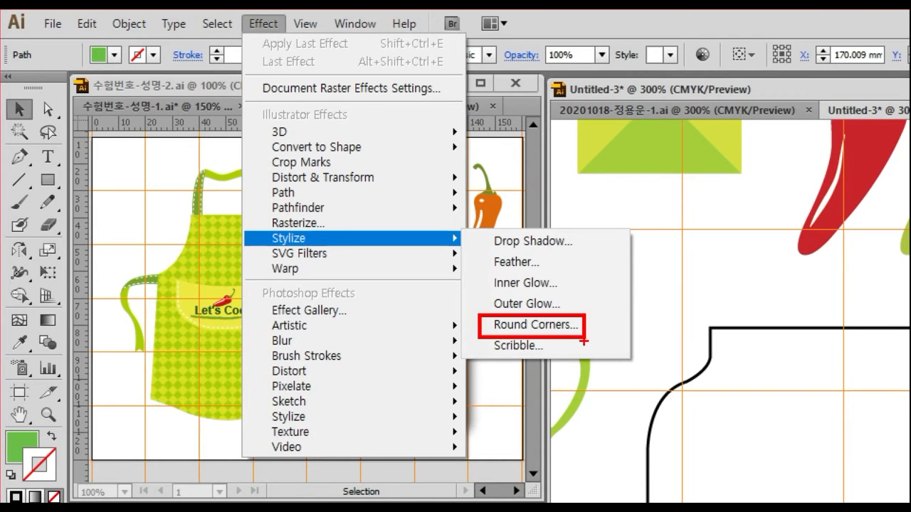
{"action": "key", "text": "Escape"}
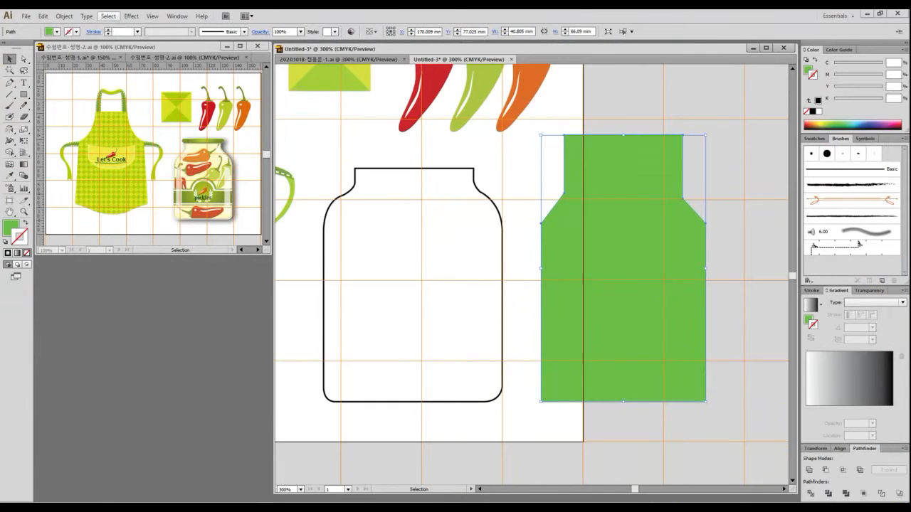
{"action": "left_click", "coordinate": [262, 23]}
{"action": "left_click", "coordinate": [148, 115]}
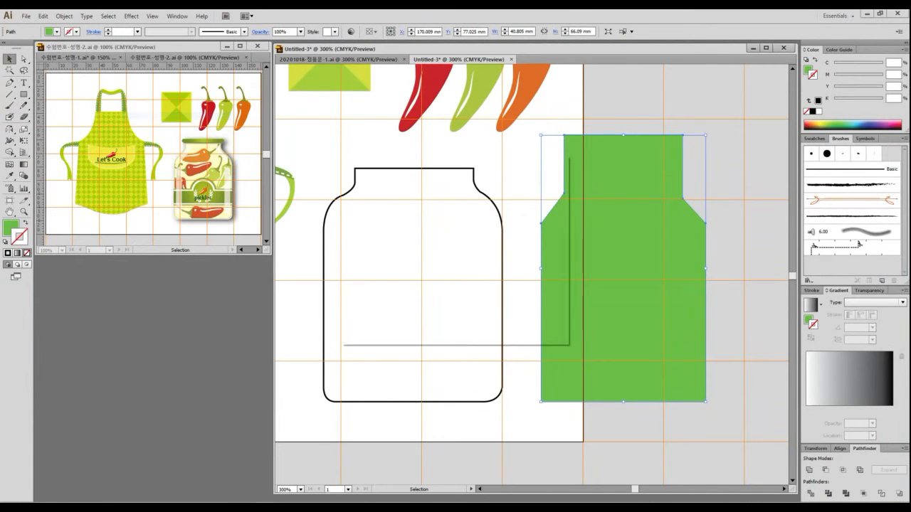
{"action": "key", "text": "Escape"}
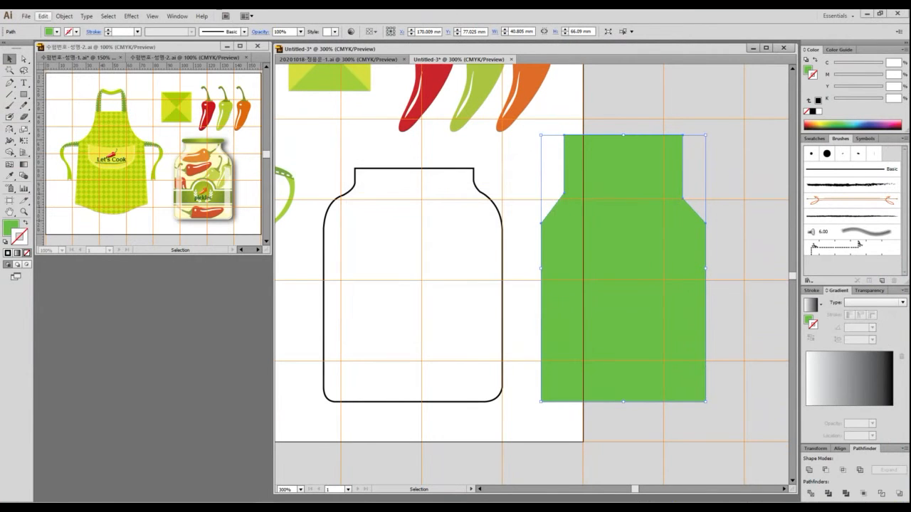
- Apply the Round Corners effect with a 3.528 mm radius to the green jar shape, using the preview
{"action": "left_click", "coordinate": [131, 16]}
{"action": "mouse_move", "coordinate": [146, 123]}
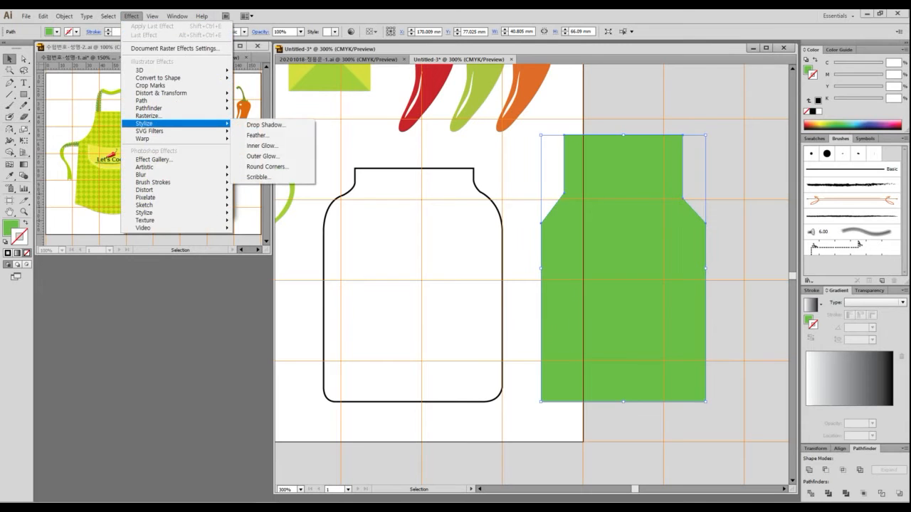
{"action": "left_click", "coordinate": [265, 165]}
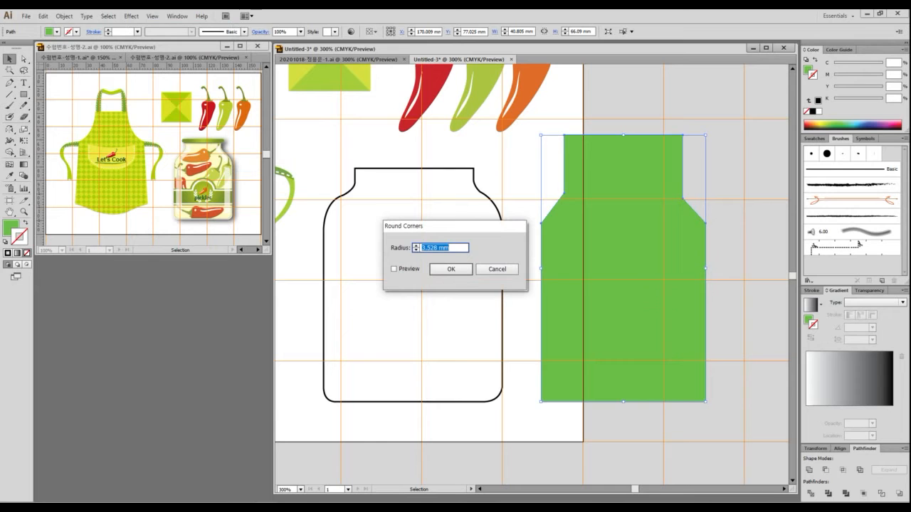
{"action": "left_click", "coordinate": [394, 269]}
{"action": "key", "text": "ctrl+1"}
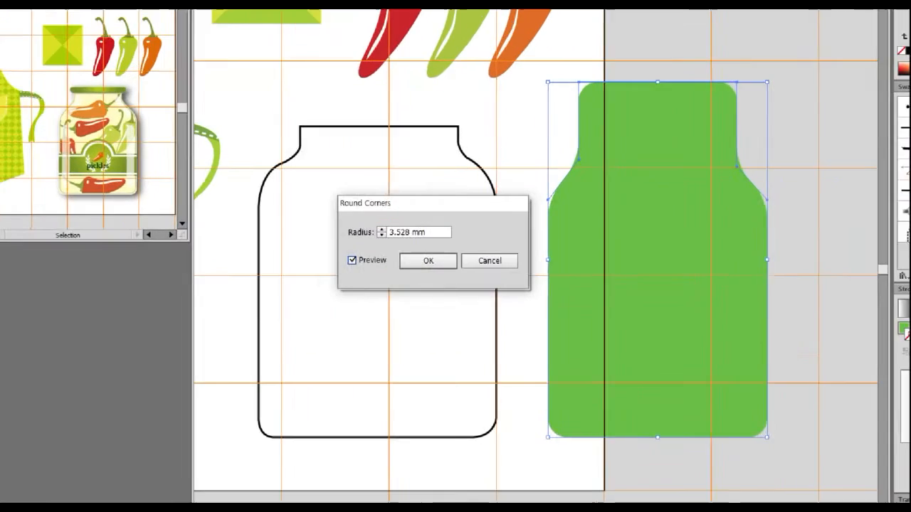
{"action": "left_click", "coordinate": [449, 266]}
{"action": "mouse_move", "coordinate": [396, 220]}
{"action": "left_mouse_down"}
{"action": "mouse_move", "coordinate": [367, 228]}
{"action": "mouse_move", "coordinate": [341, 191]}
{"action": "mouse_move", "coordinate": [395, 212]}
{"action": "mouse_move", "coordinate": [377, 238]}
{"action": "left_mouse_up"}
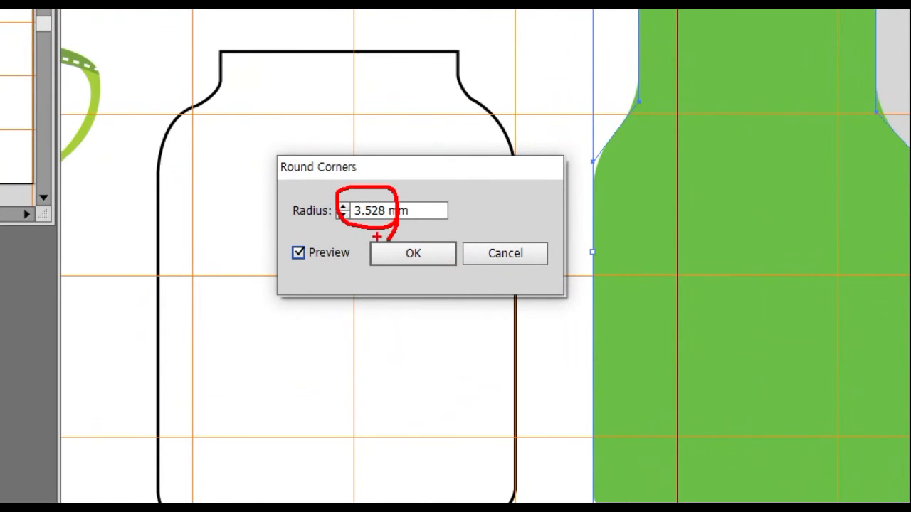
{"action": "key", "text": "Escape"}
{"action": "key", "text": "ctrl+1"}
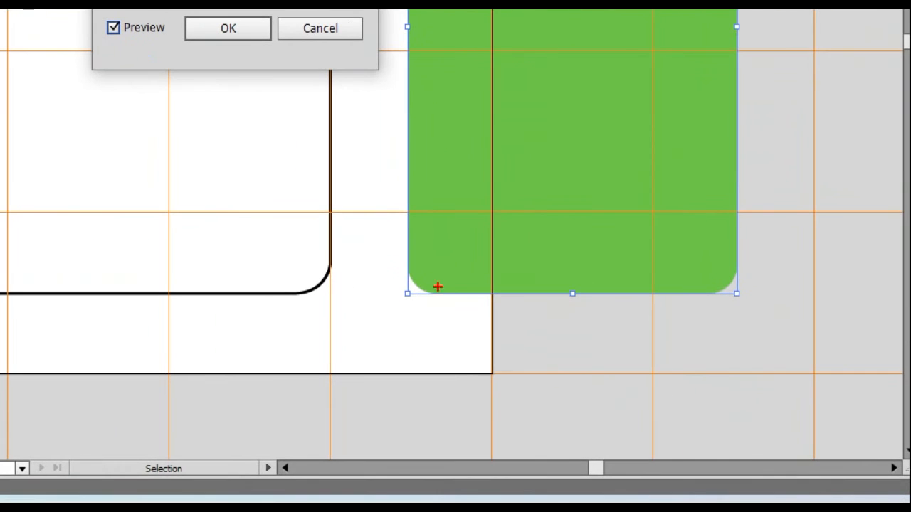
{"action": "left_click_drag", "start_coordinate": [438, 287], "coordinate": [451, 308]}
{"action": "mouse_move", "coordinate": [761, 308]}
{"action": "left_mouse_down"}
{"action": "mouse_move", "coordinate": [677, 275]}
{"action": "mouse_move", "coordinate": [767, 333]}
{"action": "left_mouse_up"}
{"action": "key", "text": "Escape"}
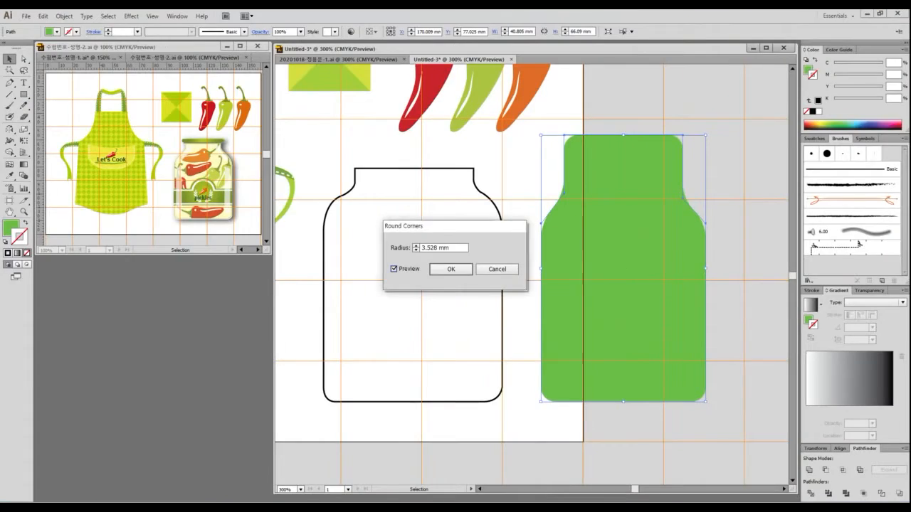
{"action": "key", "text": "ctrl+1"}
{"action": "mouse_move", "coordinate": [730, 226]}
{"action": "left_mouse_down"}
{"action": "mouse_move", "coordinate": [729, 182]}
{"action": "mouse_move", "coordinate": [732, 192]}
{"action": "left_mouse_up"}
{"action": "mouse_move", "coordinate": [684, 152]}
{"action": "left_mouse_down"}
{"action": "mouse_move", "coordinate": [632, 153]}
{"action": "mouse_move", "coordinate": [681, 139]}
{"action": "left_mouse_up"}
{"action": "left_click_drag", "start_coordinate": [670, 30], "coordinate": [616, 12]}
{"action": "left_click_drag", "start_coordinate": [437, 195], "coordinate": [405, 129]}
{"action": "key", "text": "Escape"}
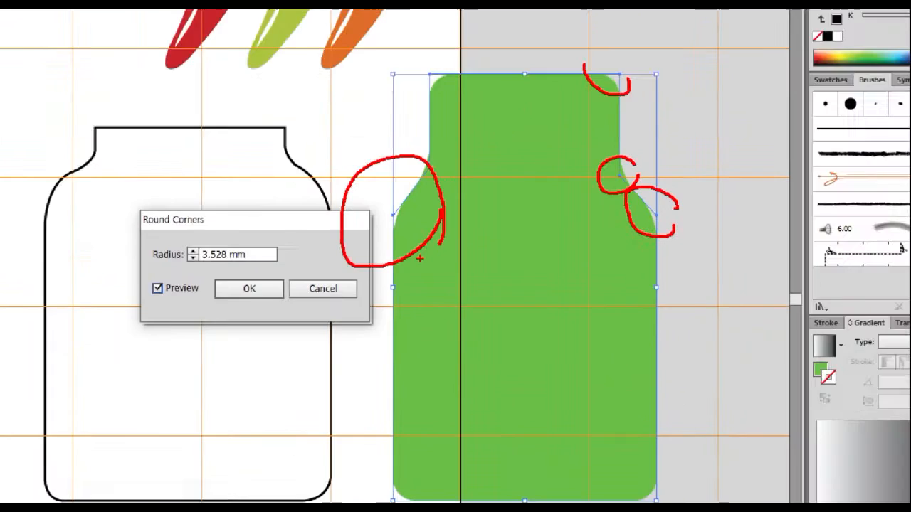
{"action": "key", "text": "Return"}
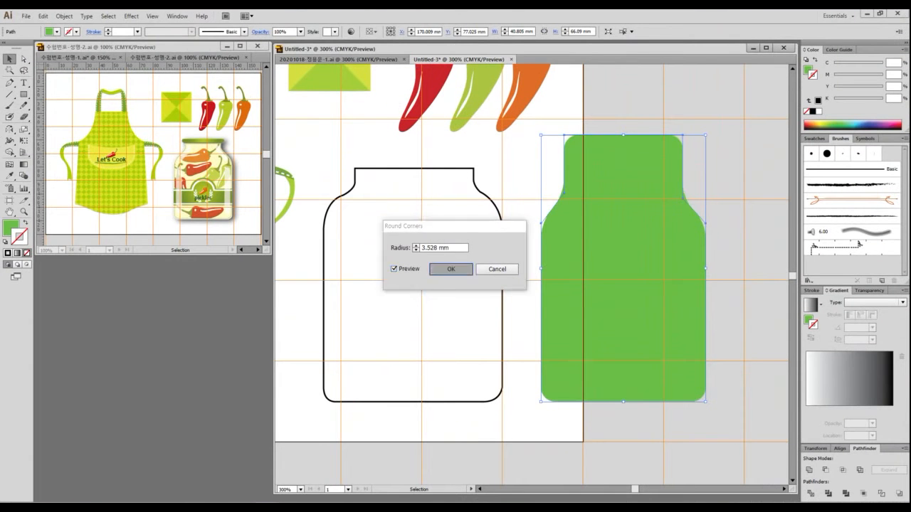
{"action": "key", "text": "a"}
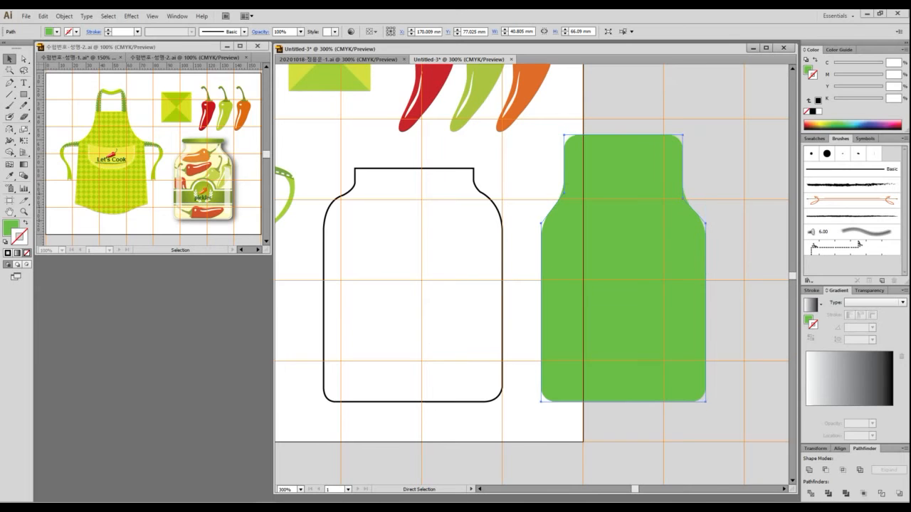
{"action": "left_click_drag", "start_coordinate": [507, 197], "coordinate": [505, 213]}
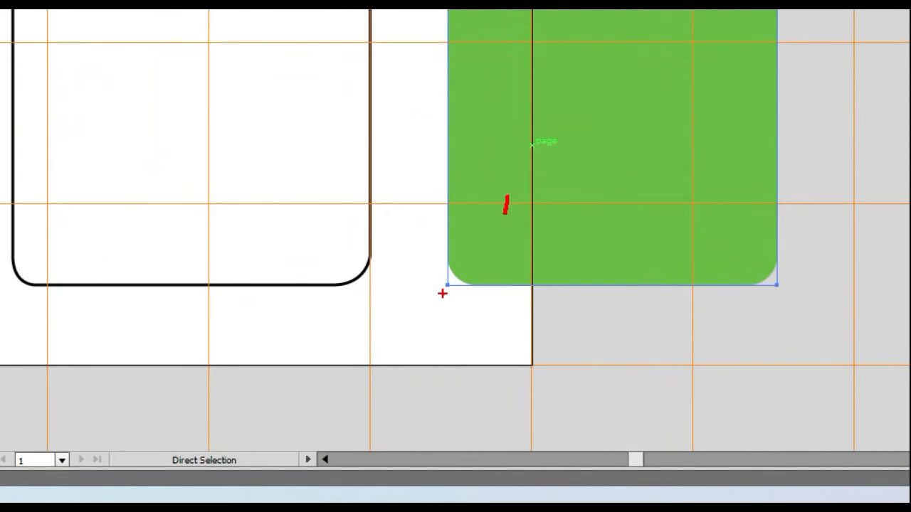
{"action": "left_click", "coordinate": [442, 293]}
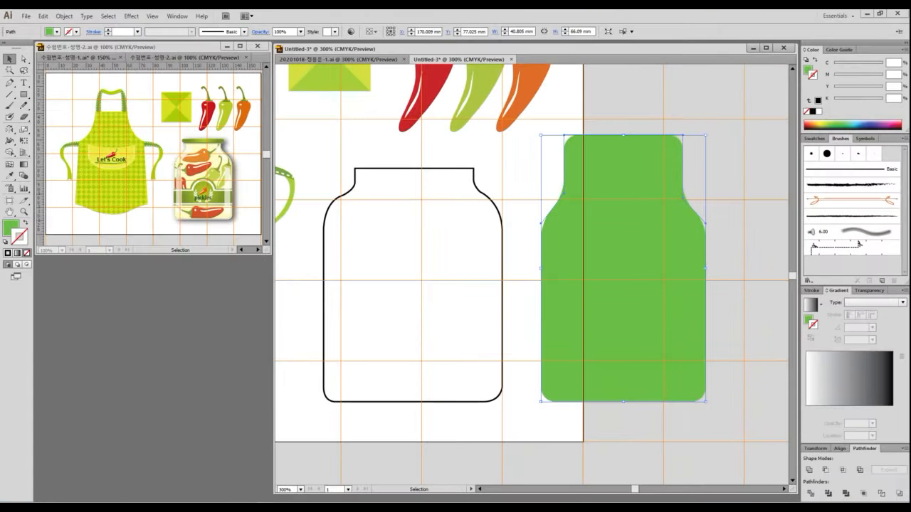
- Expand the appearance of the green jar so its rounded corners become real path outlines
{"action": "left_click", "coordinate": [64, 15]}
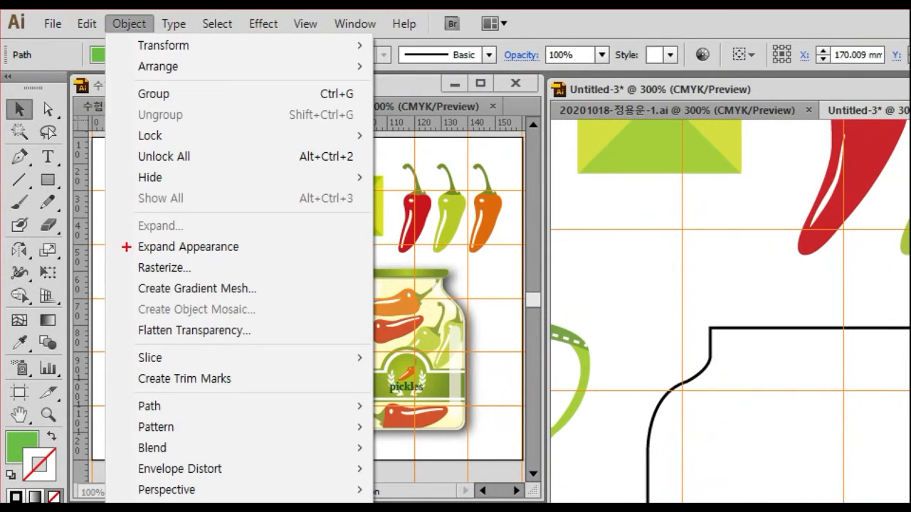
{"action": "mouse_move", "coordinate": [118, 230]}
{"action": "left_mouse_down"}
{"action": "mouse_move", "coordinate": [218, 264]}
{"action": "mouse_move", "coordinate": [264, 262]}
{"action": "left_mouse_up"}
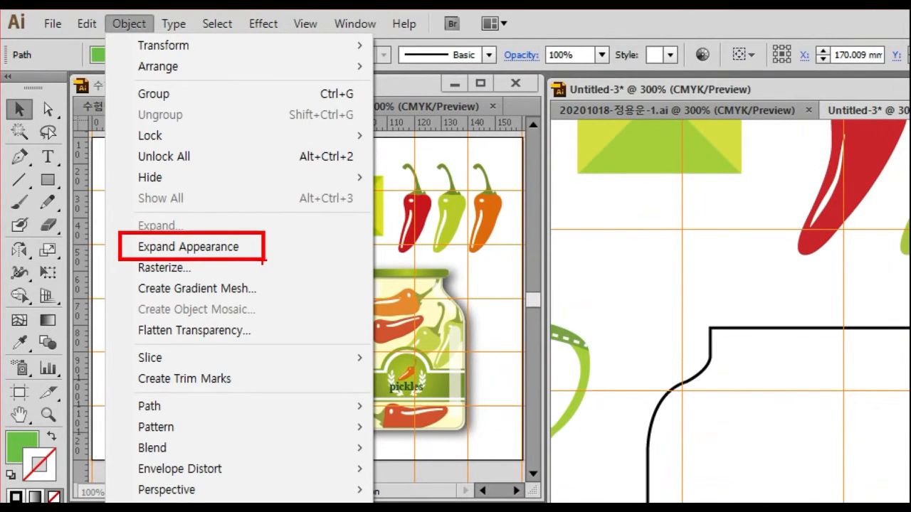
{"action": "key", "text": "Escape"}
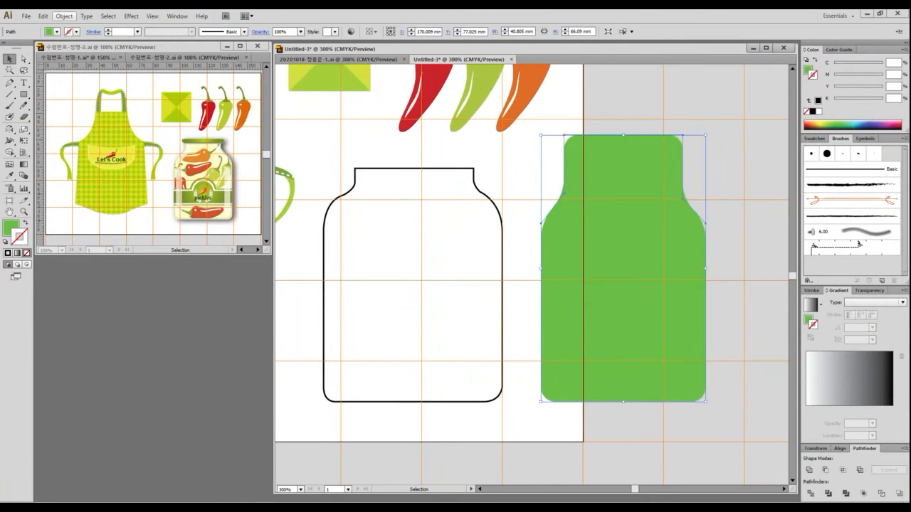
{"action": "left_click", "coordinate": [64, 16]}
{"action": "left_click", "coordinate": [84, 128]}
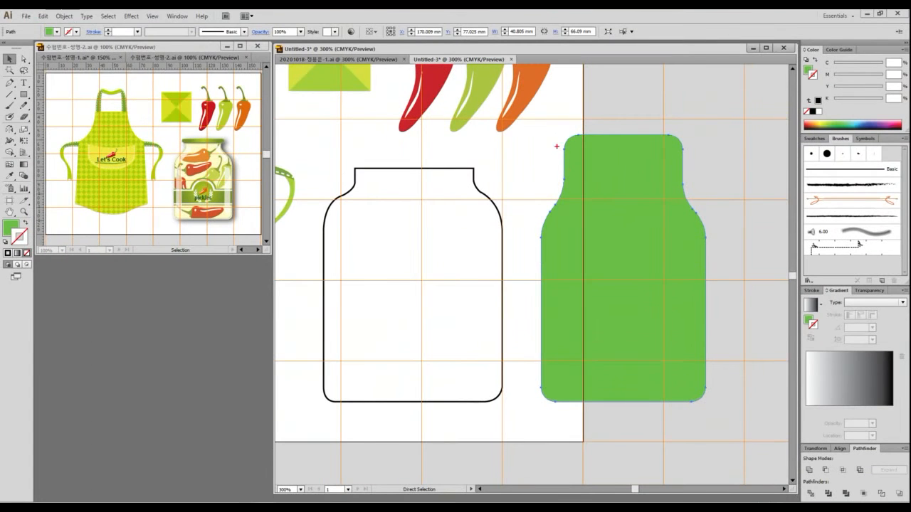
{"action": "mouse_move", "coordinate": [547, 128]}
{"action": "left_mouse_down"}
{"action": "mouse_move", "coordinate": [575, 160]}
{"action": "mouse_move", "coordinate": [712, 170]}
{"action": "left_mouse_up"}
{"action": "mouse_move", "coordinate": [651, 110]}
{"action": "left_mouse_down"}
{"action": "mouse_move", "coordinate": [649, 122]}
{"action": "mouse_move", "coordinate": [589, 168]}
{"action": "left_mouse_up"}
{"action": "left_click_drag", "start_coordinate": [588, 106], "coordinate": [659, 175]}
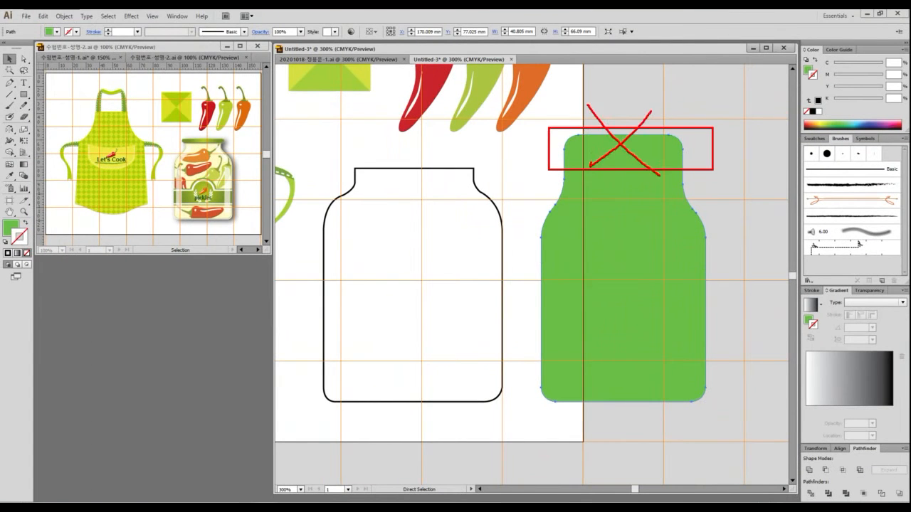
{"action": "key", "text": "Escape"}
- Draw a horizontal line about 44 mm long across the green jar's neck, with no fill and a black 1 pt stroke
{"action": "key", "text": "backslash"}
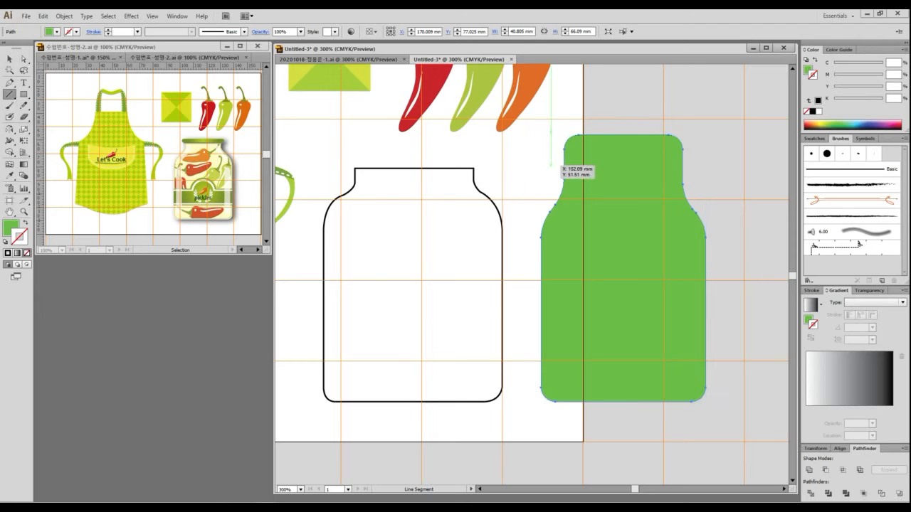
{"action": "left_click_drag", "start_coordinate": [549, 163], "coordinate": [725, 162]}
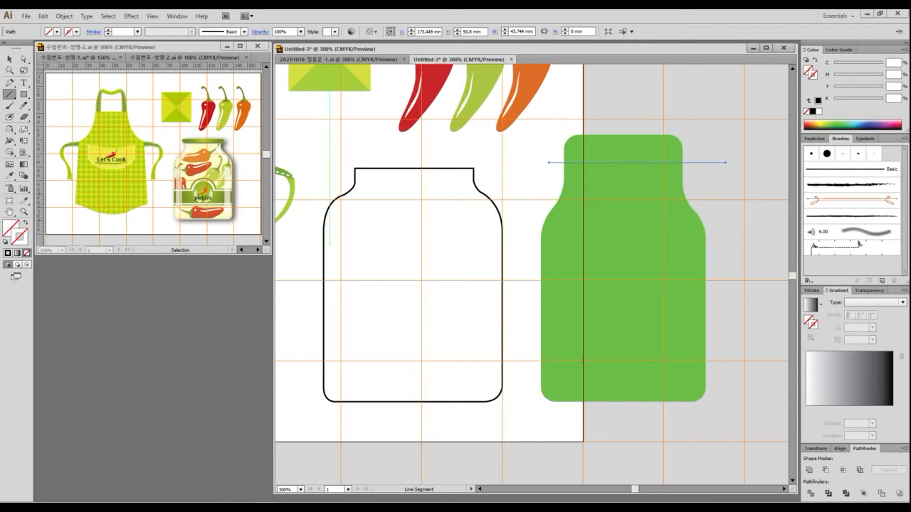
{"action": "left_click", "coordinate": [5, 241]}
{"action": "left_click", "coordinate": [10, 228]}
{"action": "left_click", "coordinate": [26, 253]}
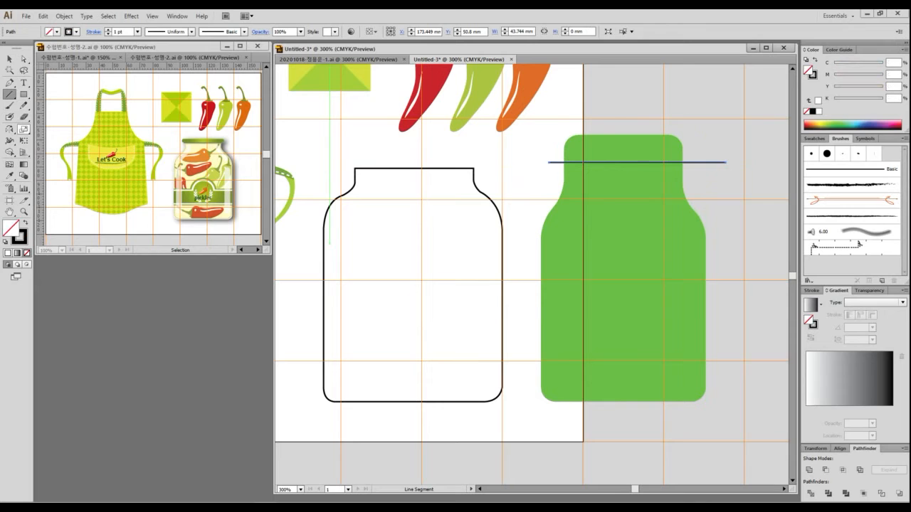
- Divide the green jar along the horizontal neck line, then ungroup it and move the rounded top piece up off the body
{"action": "left_click", "coordinate": [9, 59]}
{"action": "left_click", "coordinate": [623, 285]}
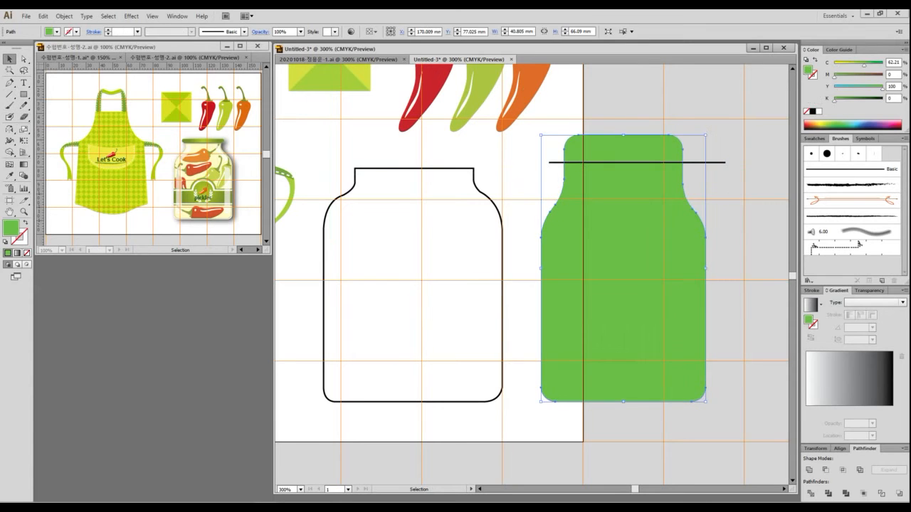
{"action": "left_click_drag", "start_coordinate": [623, 108], "coordinate": [640, 177]}
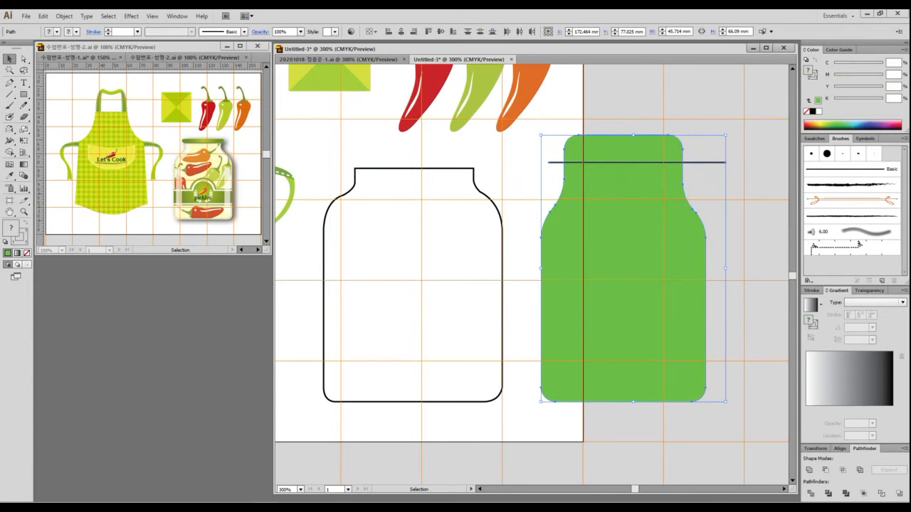
{"action": "left_click", "coordinate": [811, 493]}
{"action": "right_click", "coordinate": [609, 216]}
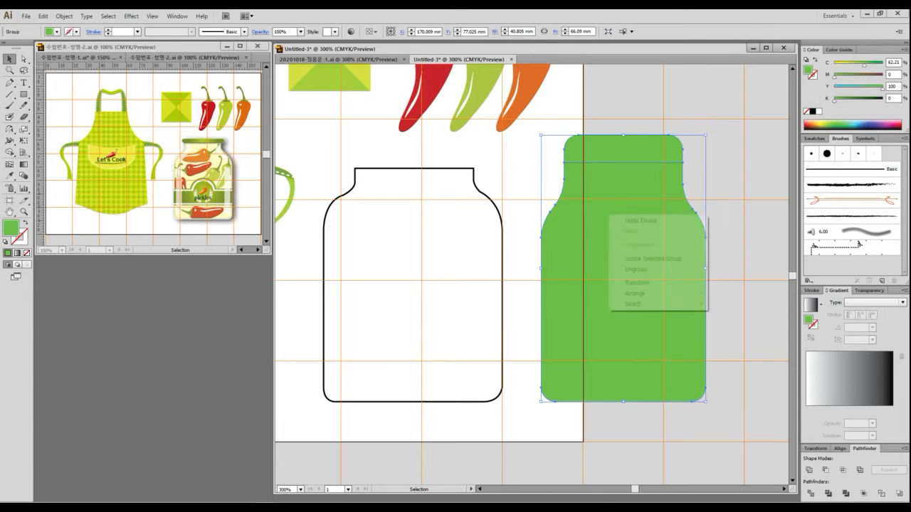
{"action": "left_click", "coordinate": [635, 269]}
{"action": "left_click_drag", "start_coordinate": [623, 149], "coordinate": [623, 116]}
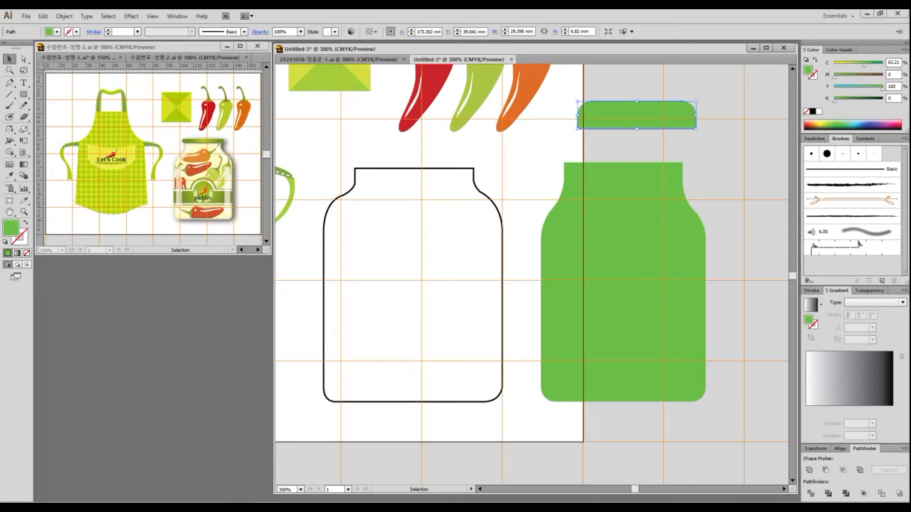
- Delete the green demonstration jar body and its cut-off top piece, leaving only the black-outlined jar
{"action": "left_click_drag", "start_coordinate": [421, 219], "coordinate": [545, 287]}
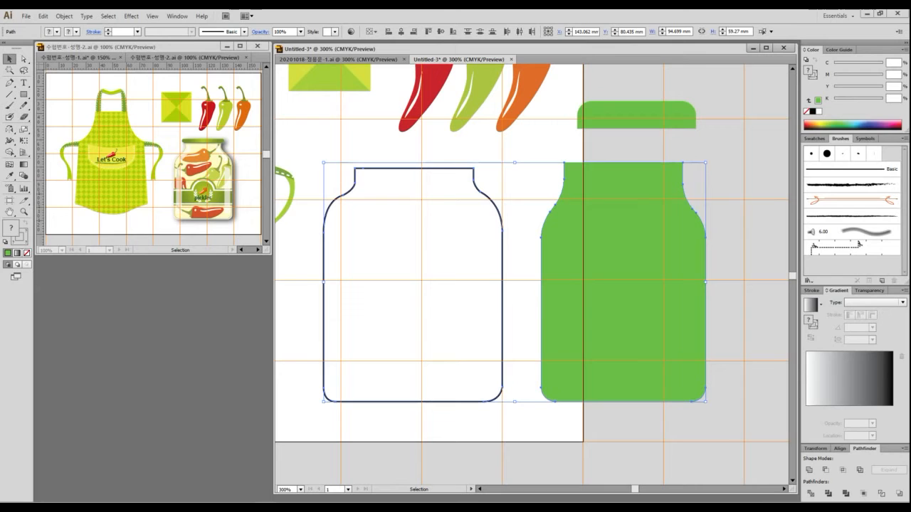
{"action": "key", "text": "ctrl+shift+a"}
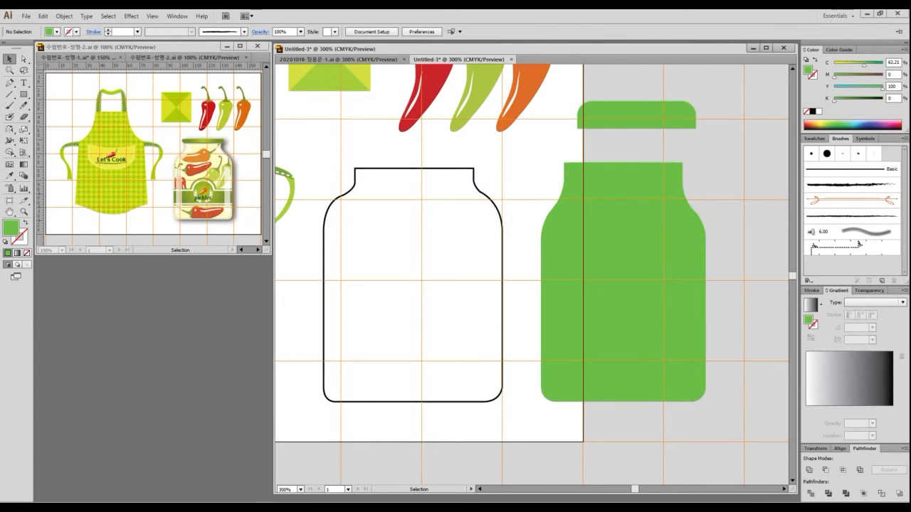
{"action": "left_click", "coordinate": [640, 227]}
{"action": "left_click_drag", "start_coordinate": [639, 86], "coordinate": [690, 251]}
{"action": "key", "text": "Delete"}
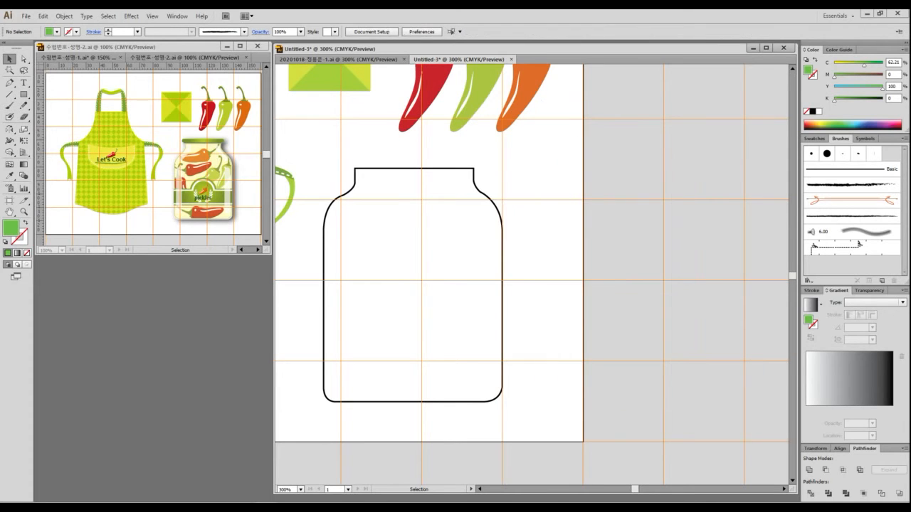
{"action": "mouse_move", "coordinate": [600, 167]}
{"action": "left_mouse_down"}
{"action": "mouse_move", "coordinate": [587, 196]}
{"action": "mouse_move", "coordinate": [604, 182]}
{"action": "left_mouse_up"}
{"action": "mouse_move", "coordinate": [648, 184]}
{"action": "left_mouse_down"}
{"action": "mouse_move", "coordinate": [639, 205]}
{"action": "mouse_move", "coordinate": [660, 208]}
{"action": "left_mouse_up"}
{"action": "left_click", "coordinate": [599, 244]}
{"action": "mouse_move", "coordinate": [668, 268]}
{"action": "left_mouse_down"}
{"action": "mouse_move", "coordinate": [673, 278]}
{"action": "mouse_move", "coordinate": [648, 287]}
{"action": "left_mouse_up"}
{"action": "key", "text": "Escape"}
- Switch to the exam PDF and examine the pickle jar's fill colours, opacity, gradient and stroke specifications, and return to the Illustrator drawing
{"action": "key", "text": "alt+Tab"}
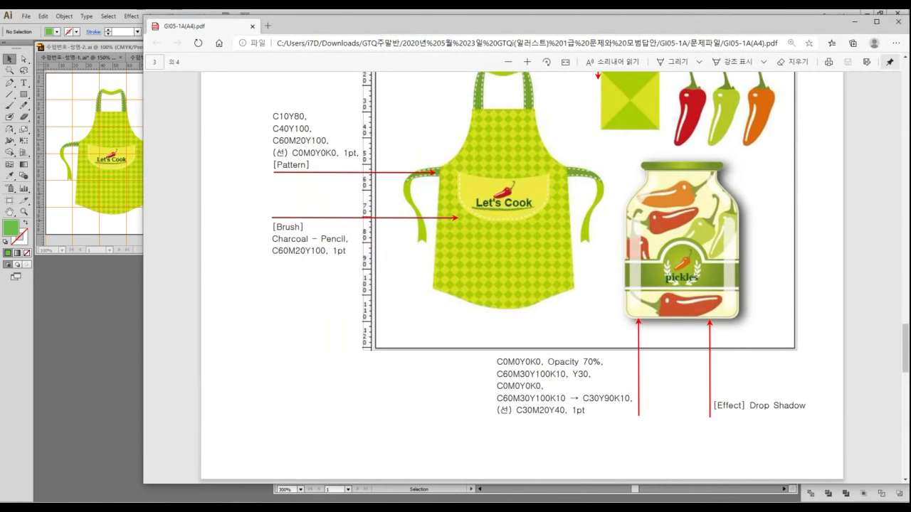
{"action": "left_click_drag", "start_coordinate": [488, 350], "coordinate": [639, 430]}
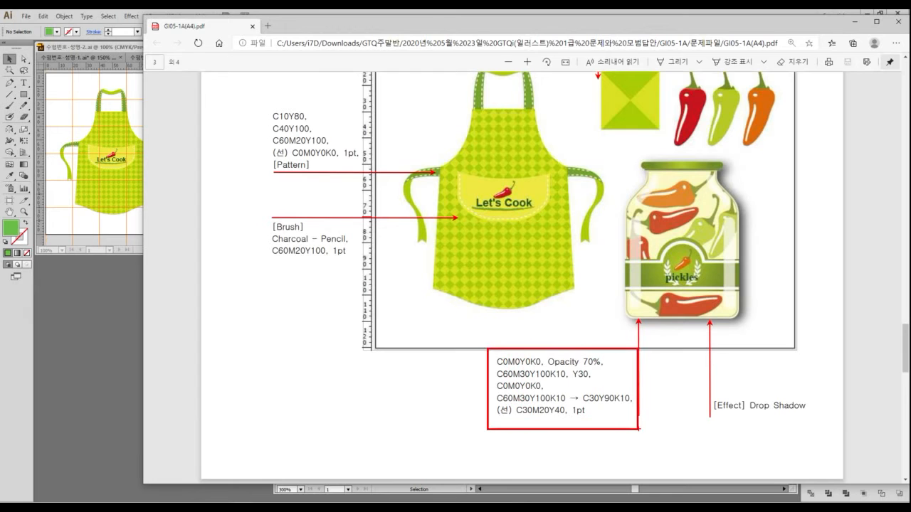
{"action": "key", "text": "Escape"}
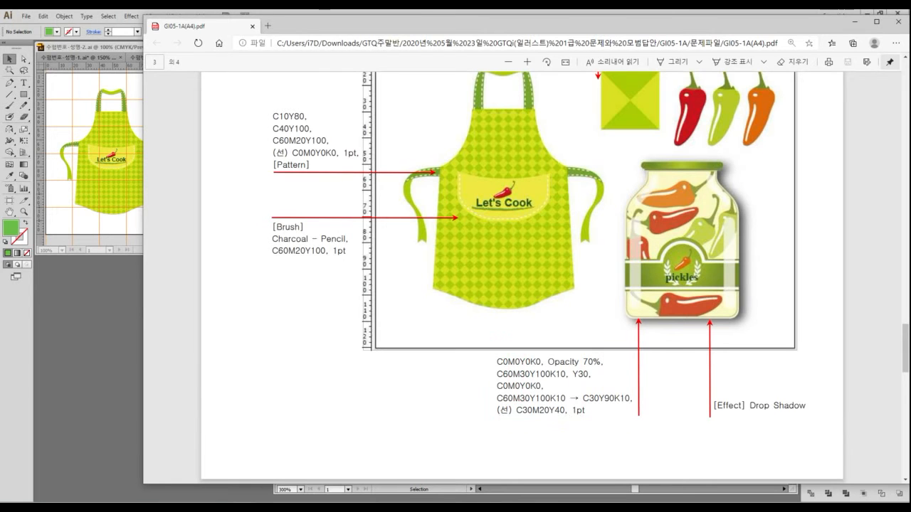
{"action": "key", "text": "ctrl+1"}
{"action": "left_click", "coordinate": [469, 262]}
{"action": "mouse_move", "coordinate": [430, 259]}
{"action": "left_mouse_down"}
{"action": "mouse_move", "coordinate": [491, 287]}
{"action": "mouse_move", "coordinate": [550, 290]}
{"action": "left_mouse_up"}
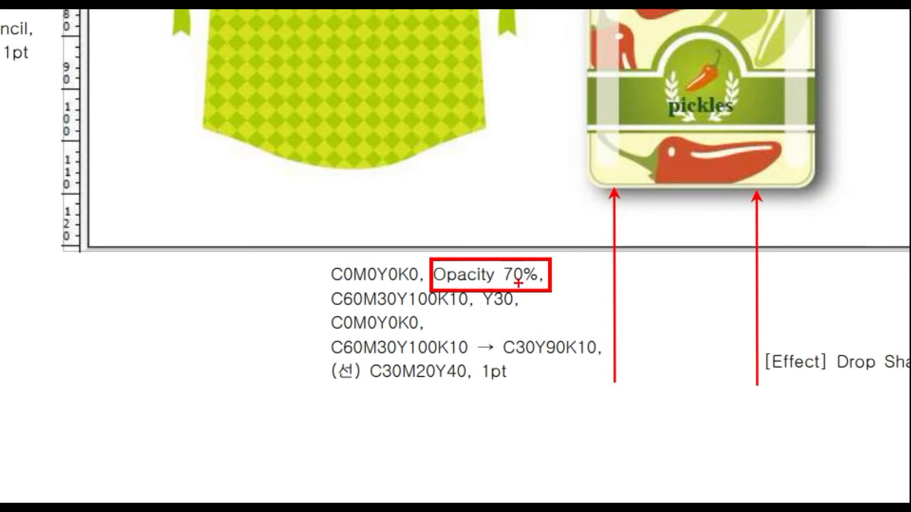
{"action": "mouse_move", "coordinate": [342, 357]}
{"action": "left_mouse_down"}
{"action": "mouse_move", "coordinate": [589, 371]}
{"action": "mouse_move", "coordinate": [612, 358]}
{"action": "left_mouse_up"}
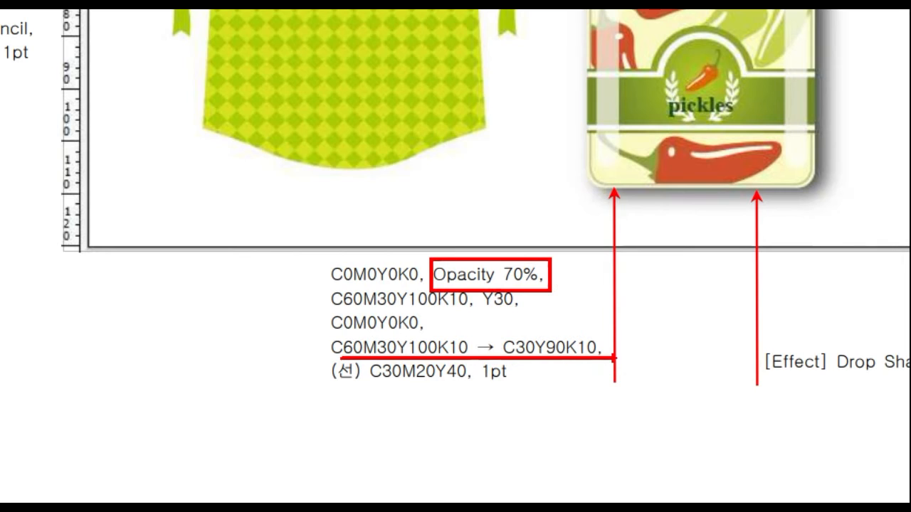
{"action": "mouse_move", "coordinate": [449, 390]}
{"action": "left_mouse_down"}
{"action": "mouse_move", "coordinate": [470, 374]}
{"action": "mouse_move", "coordinate": [465, 398]}
{"action": "left_mouse_up"}
{"action": "left_click_drag", "start_coordinate": [539, 382], "coordinate": [488, 404]}
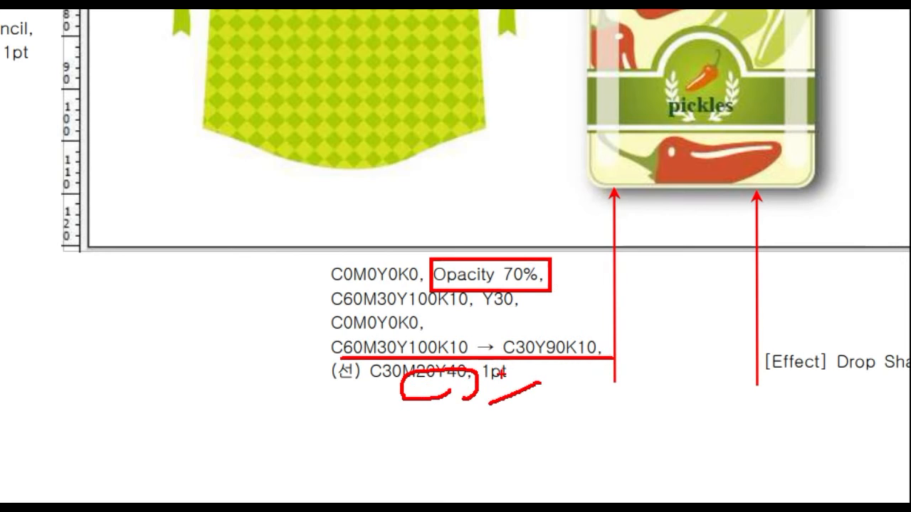
{"action": "left_click_drag", "start_coordinate": [501, 370], "coordinate": [520, 412]}
{"action": "key", "text": "Escape"}
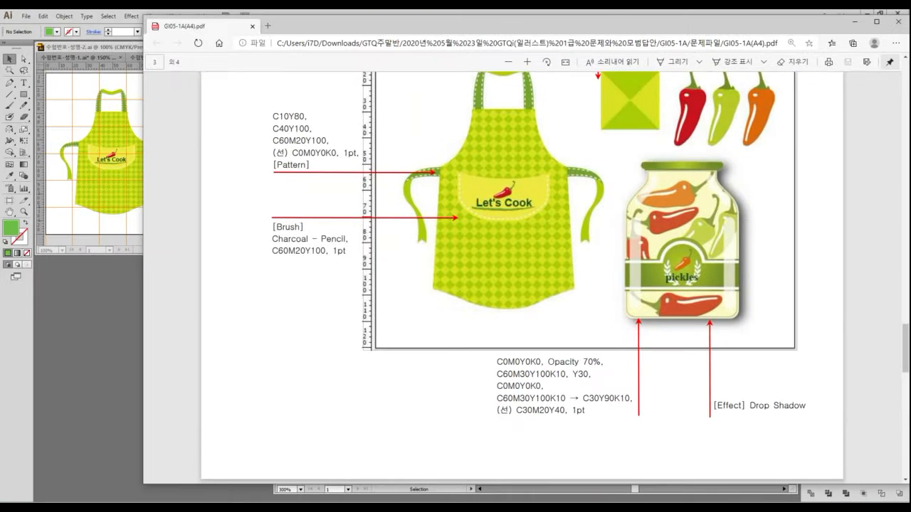
{"action": "key", "text": "ctrl+1"}
{"action": "left_click", "coordinate": [421, 199]}
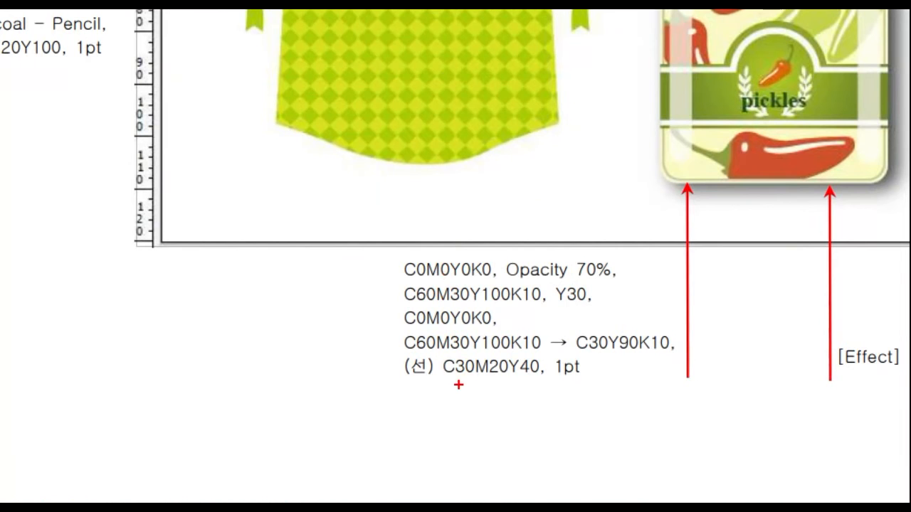
{"action": "left_click_drag", "start_coordinate": [450, 381], "coordinate": [535, 385]}
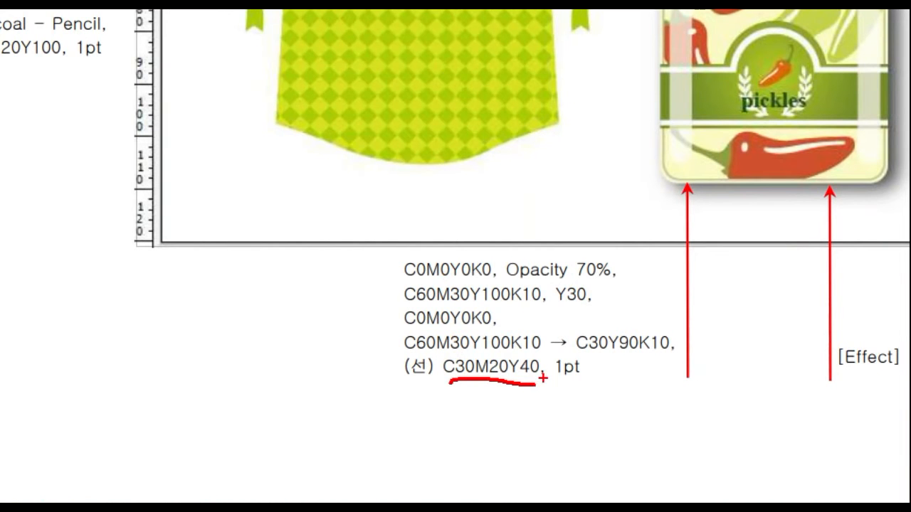
{"action": "left_click_drag", "start_coordinate": [442, 353], "coordinate": [601, 390]}
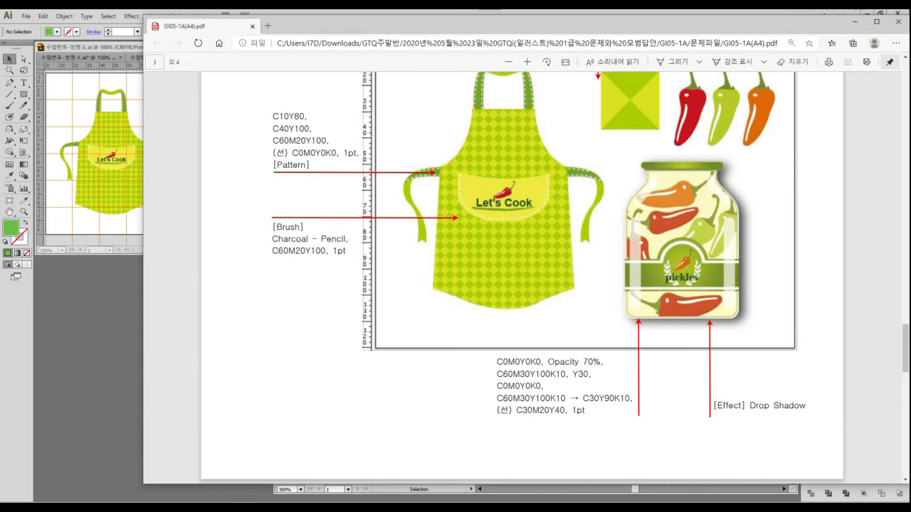
{"action": "mouse_move", "coordinate": [341, 25]}
{"action": "left_mouse_down"}
{"action": "mouse_move", "coordinate": [910, 96]}
{"action": "mouse_move", "coordinate": [910, 107]}
{"action": "left_mouse_up"}
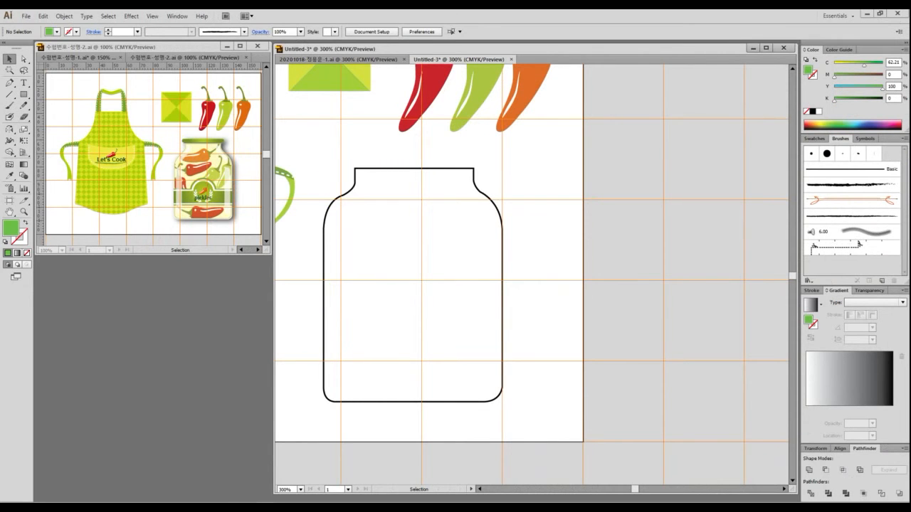
- Draw a small square about 8 mm wide in the empty area beside the artboard, with a white fill and no stroke
{"action": "left_click", "coordinate": [24, 94]}
{"action": "left_click_drag", "start_coordinate": [592, 173], "coordinate": [627, 205]}
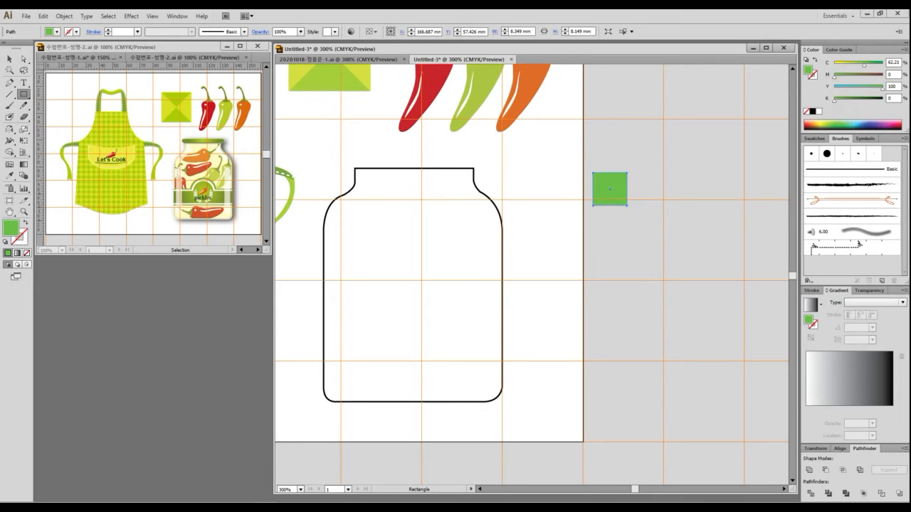
{"action": "left_click", "coordinate": [6, 241]}
{"action": "left_click", "coordinate": [20, 237]}
{"action": "left_click", "coordinate": [26, 253]}
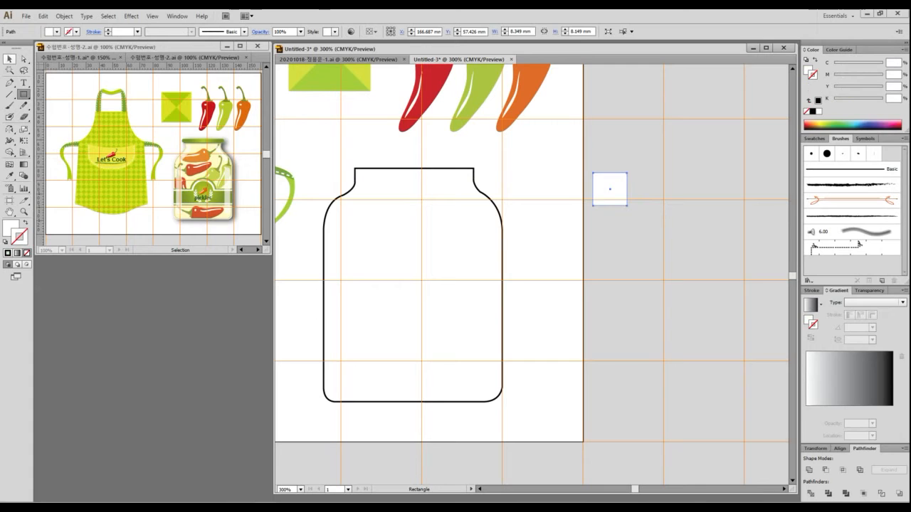
- Duplicate the white square into an evenly spaced swatch grid of two columns and four rows
{"action": "key", "text": "v"}
{"action": "left_click_drag", "start_coordinate": [619, 189], "coordinate": [660, 189], "text": "alt+shift"}
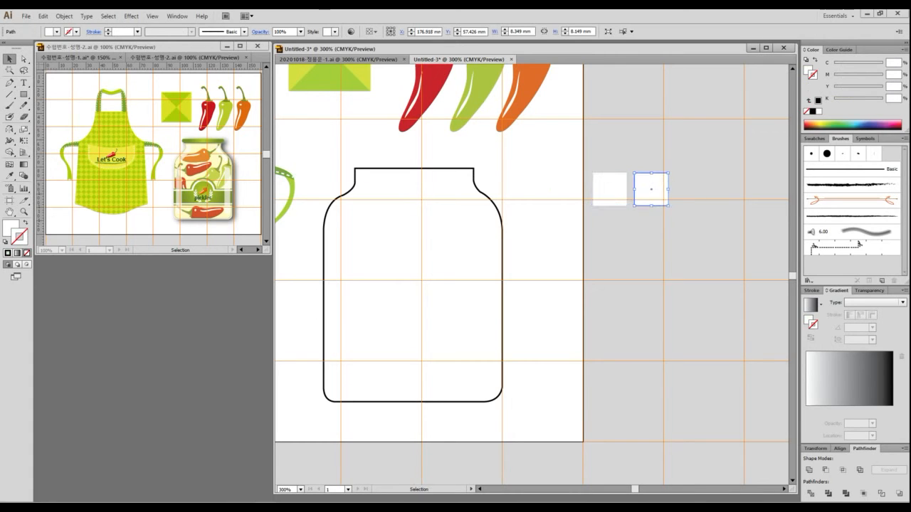
{"action": "left_click_drag", "start_coordinate": [671, 156], "coordinate": [624, 225]}
{"action": "left_click_drag", "start_coordinate": [658, 191], "coordinate": [658, 232], "text": "alt+shift"}
{"action": "key", "text": "ctrl+d"}
{"action": "key", "text": "ctrl+d"}
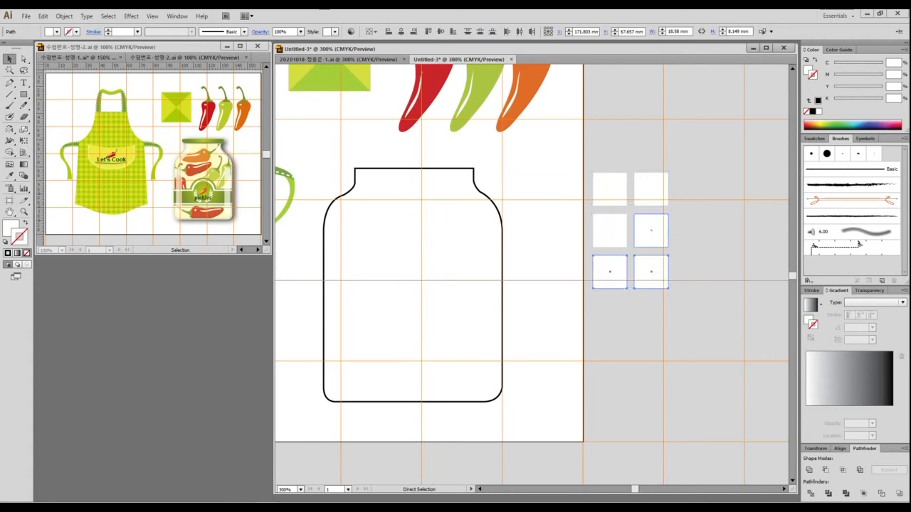
- Set the upper-left swatch square's fill to C0 M0 Y0 K0 and its opacity to 70%
{"action": "left_click", "coordinate": [610, 189]}
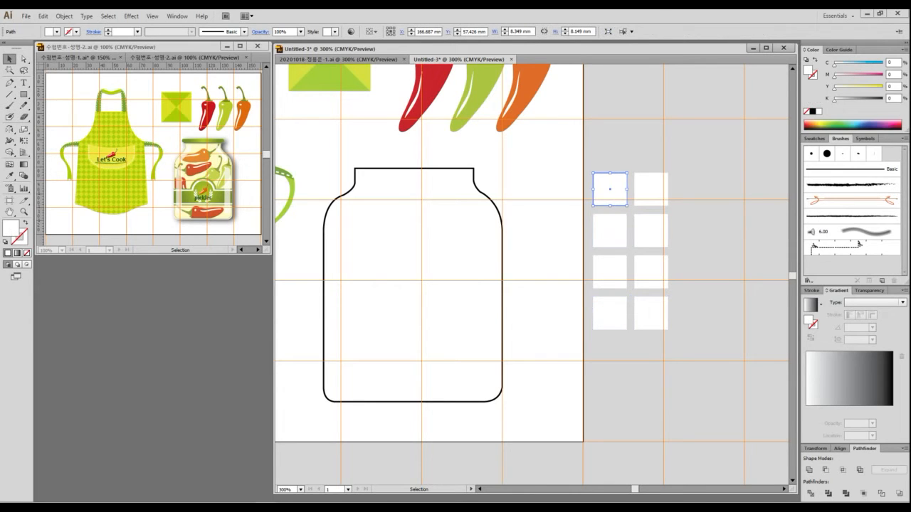
{"action": "left_click", "coordinate": [893, 62]}
{"action": "key", "text": "BackSpace"}
{"action": "key", "text": "BackSpace"}
{"action": "key", "text": "BackSpace"}
{"action": "key", "text": "Tab"}
{"action": "key", "text": "Tab"}
{"action": "key", "text": "Tab"}
{"action": "key", "text": "Tab"}
{"action": "left_click", "coordinate": [869, 290]}
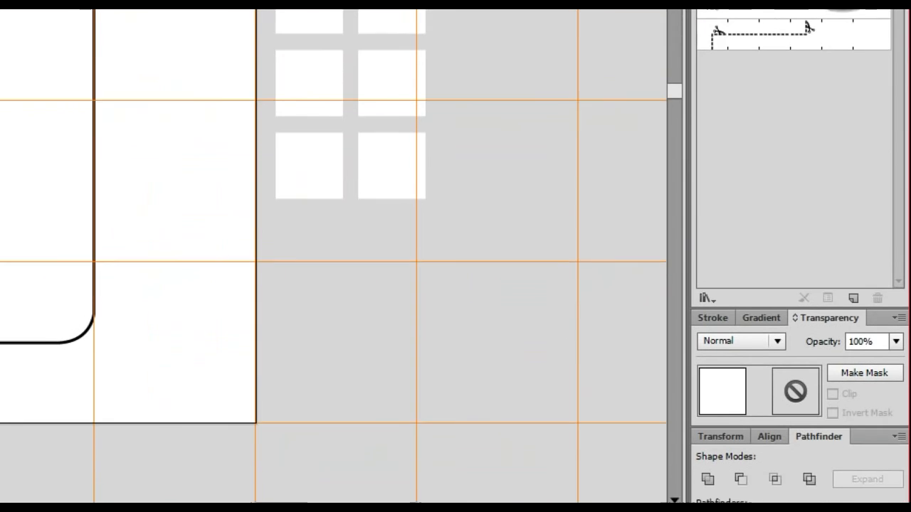
{"action": "left_click", "coordinate": [813, 331]}
{"action": "left_click_drag", "start_coordinate": [828, 330], "coordinate": [907, 356]}
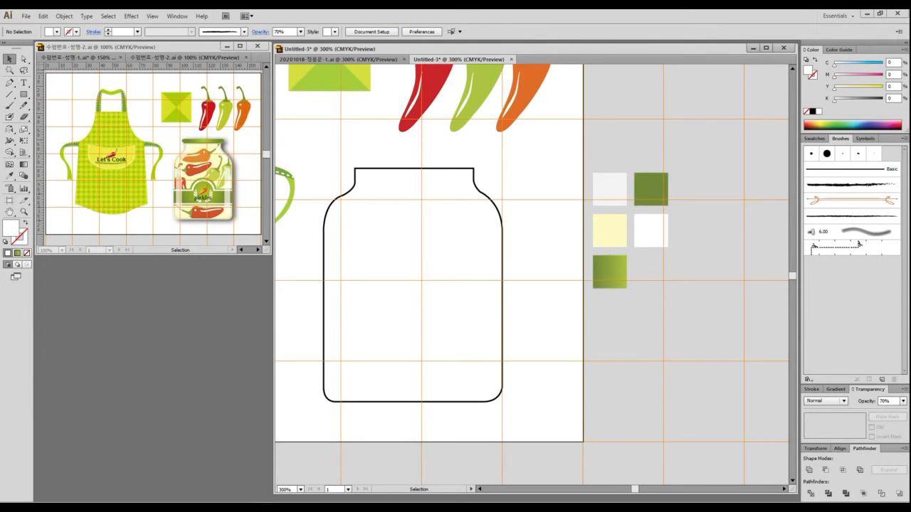
- Remove the jar outline's black stroke and fill the shape with the pale yellow Y30 sampled from its swatch square
{"action": "left_click_drag", "start_coordinate": [508, 353], "coordinate": [580, 311]}
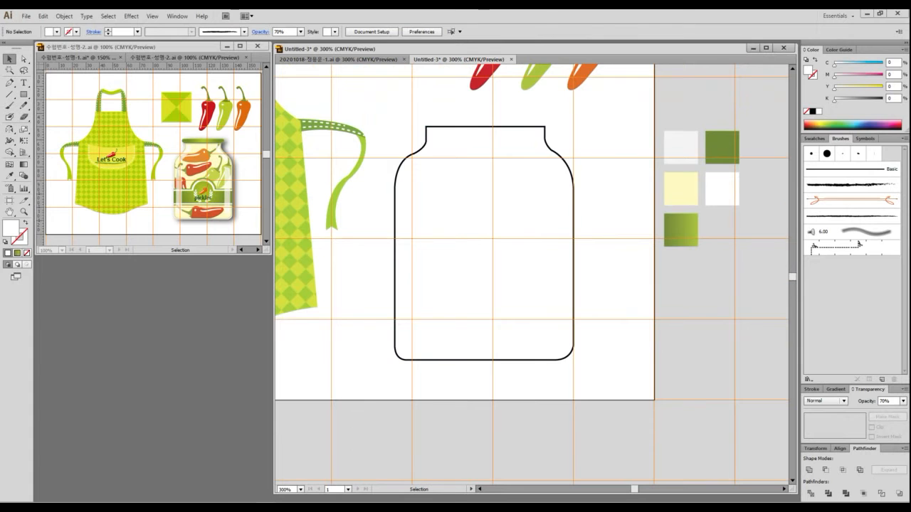
{"action": "left_click", "coordinate": [567, 358]}
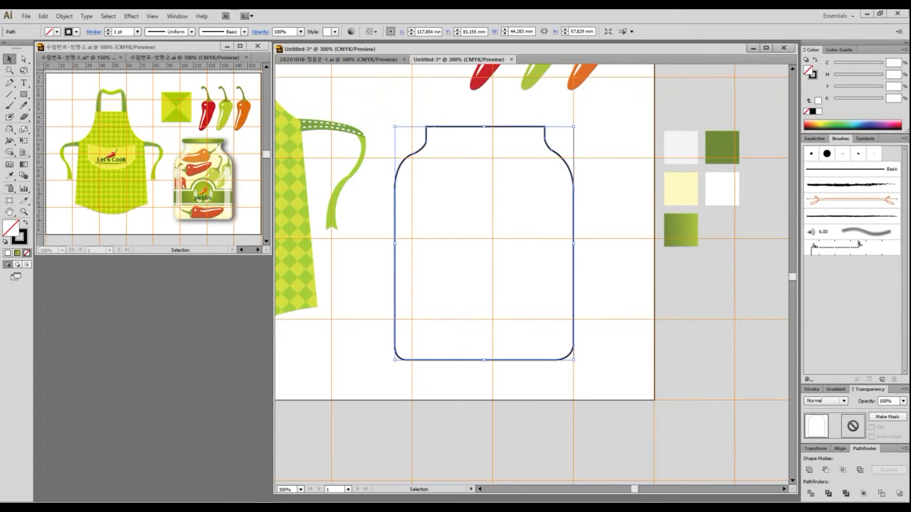
{"action": "key", "text": "x"}
{"action": "key", "text": "slash"}
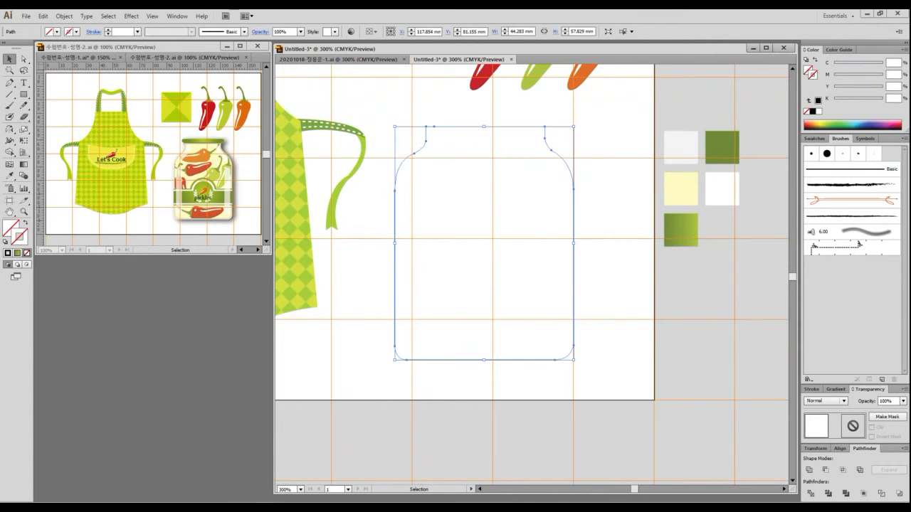
{"action": "key", "text": "i"}
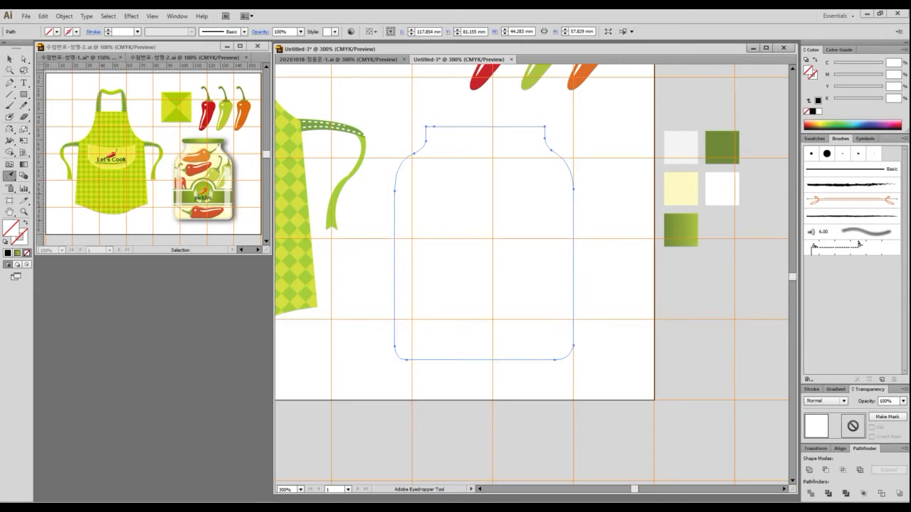
{"action": "left_click", "coordinate": [680, 189]}
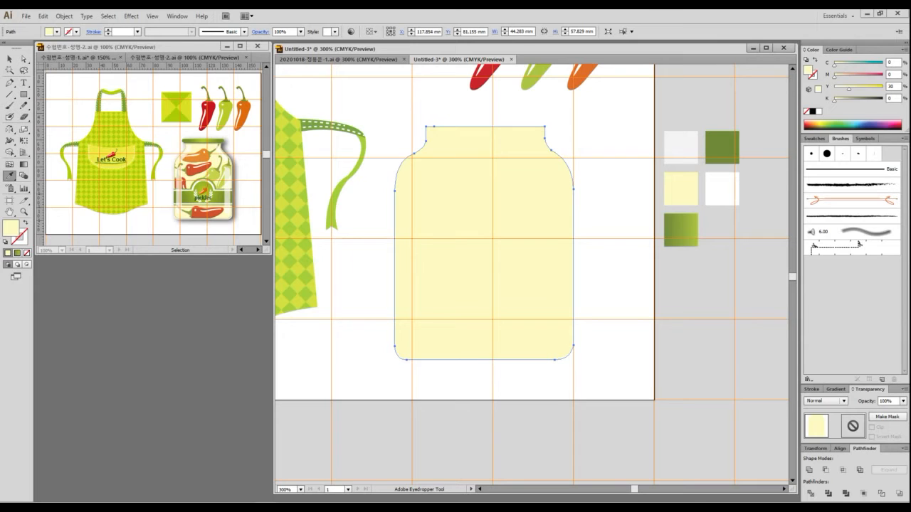
{"action": "key", "text": "ctrl+2"}
{"action": "mouse_move", "coordinate": [432, 133]}
{"action": "left_mouse_down"}
{"action": "mouse_move", "coordinate": [403, 175]}
{"action": "mouse_move", "coordinate": [401, 279]}
{"action": "left_mouse_up"}
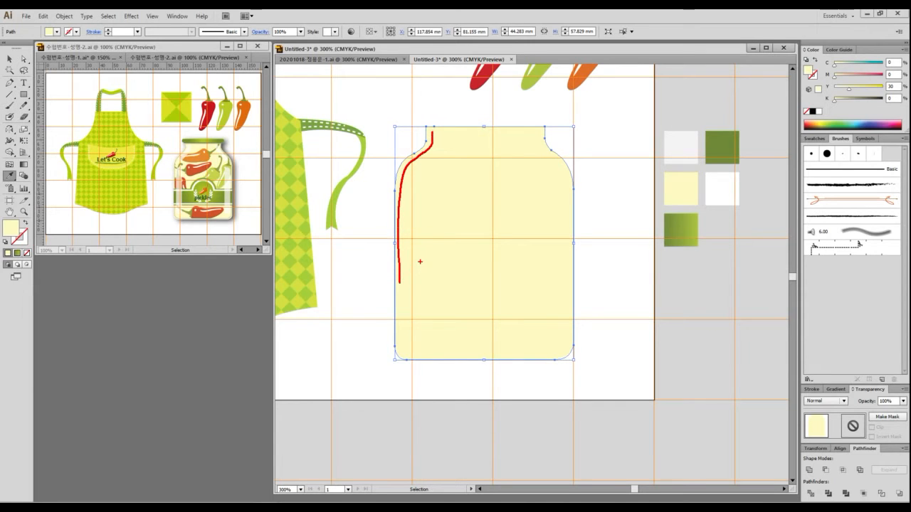
{"action": "key", "text": "Escape"}
- Offset the pale yellow jar shape's path by -1 mm with mitered joins to create an inner copy
{"action": "key", "text": "v"}
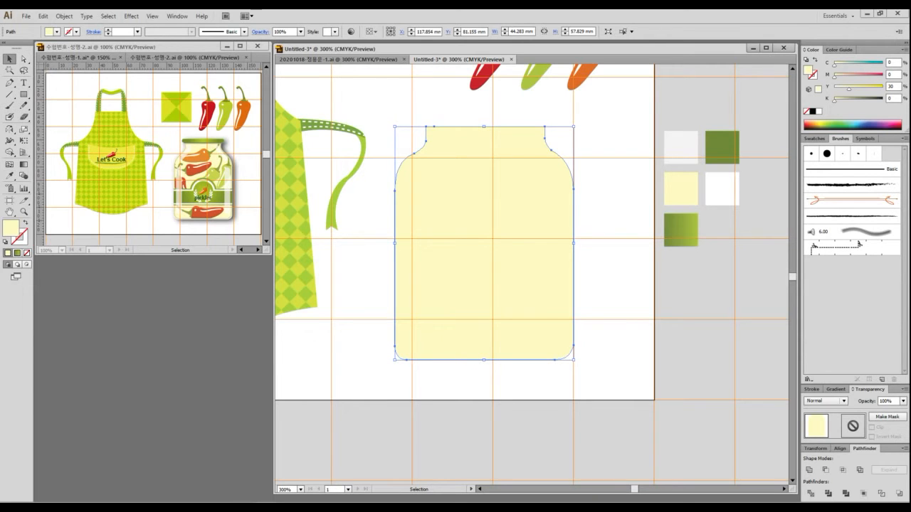
{"action": "left_click", "coordinate": [64, 16]}
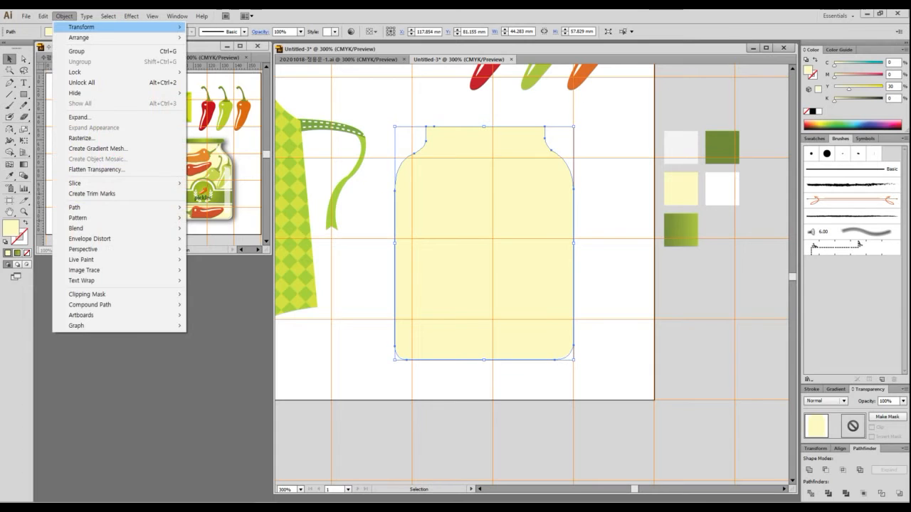
{"action": "mouse_move", "coordinate": [106, 207]}
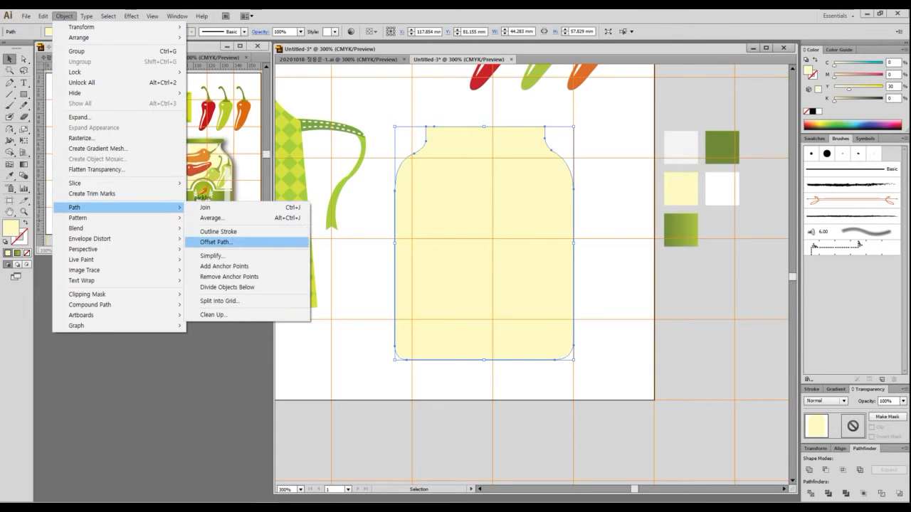
{"action": "left_click", "coordinate": [216, 241]}
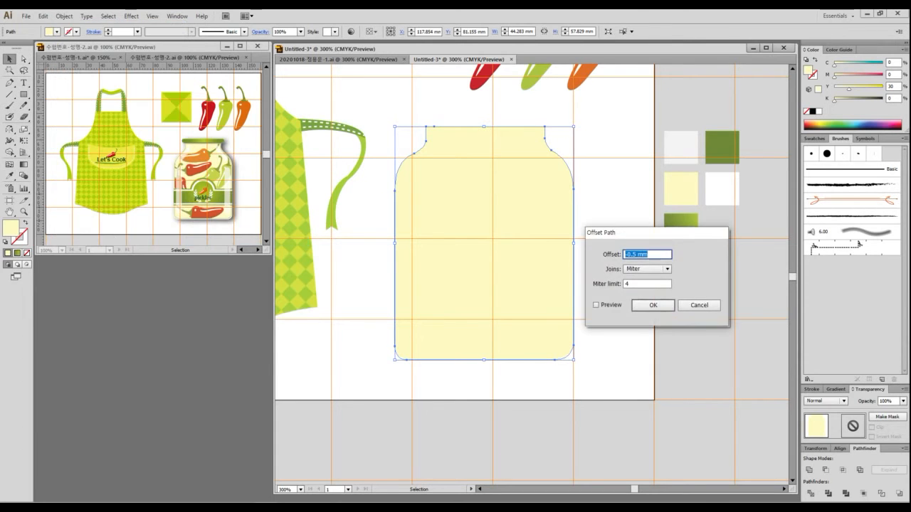
{"action": "left_click", "coordinate": [595, 304]}
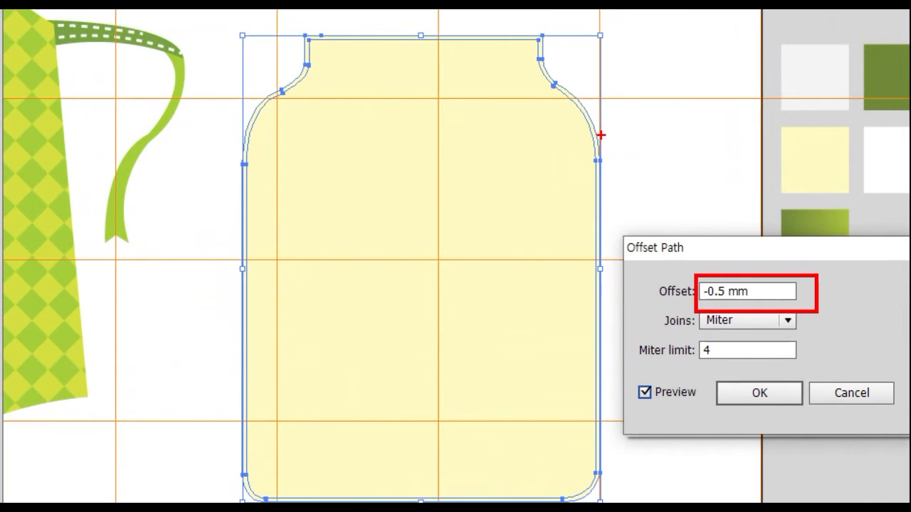
{"action": "mouse_move", "coordinate": [589, 123]}
{"action": "left_mouse_down"}
{"action": "mouse_move", "coordinate": [573, 127]}
{"action": "mouse_move", "coordinate": [596, 151]}
{"action": "left_mouse_up"}
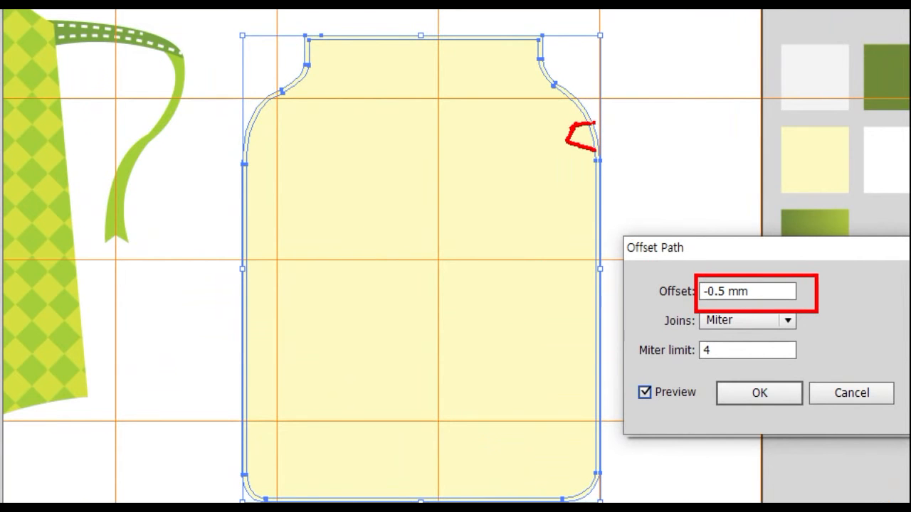
{"action": "mouse_move", "coordinate": [569, 108]}
{"action": "left_mouse_down"}
{"action": "mouse_move", "coordinate": [570, 138]}
{"action": "mouse_move", "coordinate": [594, 150]}
{"action": "mouse_move", "coordinate": [627, 101]}
{"action": "mouse_move", "coordinate": [665, 96]}
{"action": "left_mouse_up"}
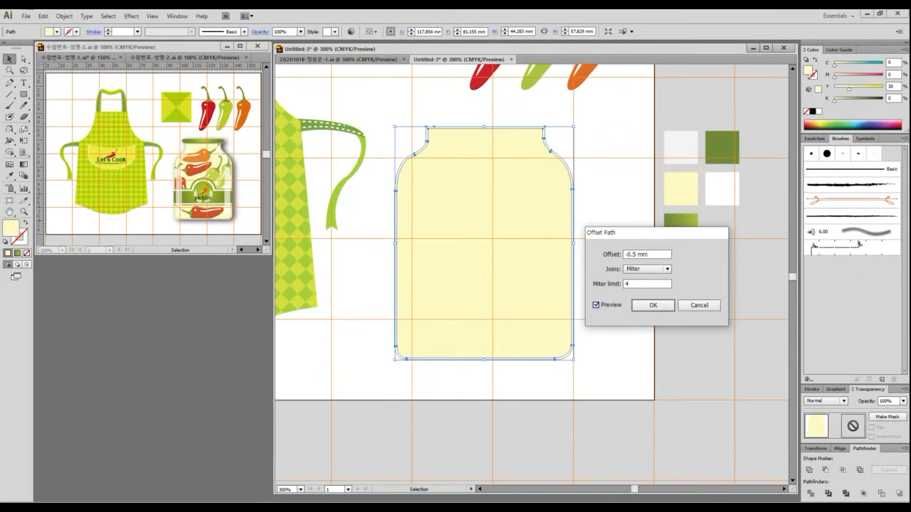
{"action": "left_click", "coordinate": [637, 254]}
{"action": "key", "text": "BackSpace"}
{"action": "key", "text": "BackSpace"}
{"action": "type", "text": "1"}
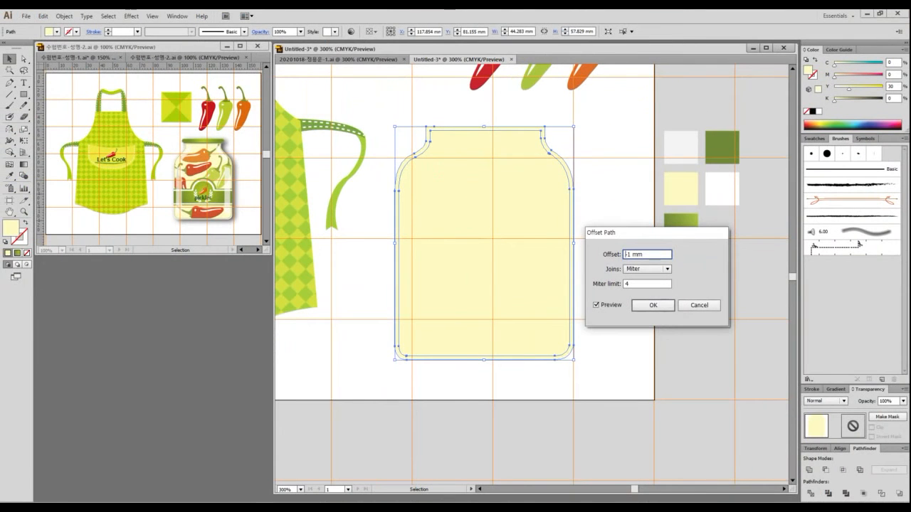
{"action": "key", "text": "Return"}
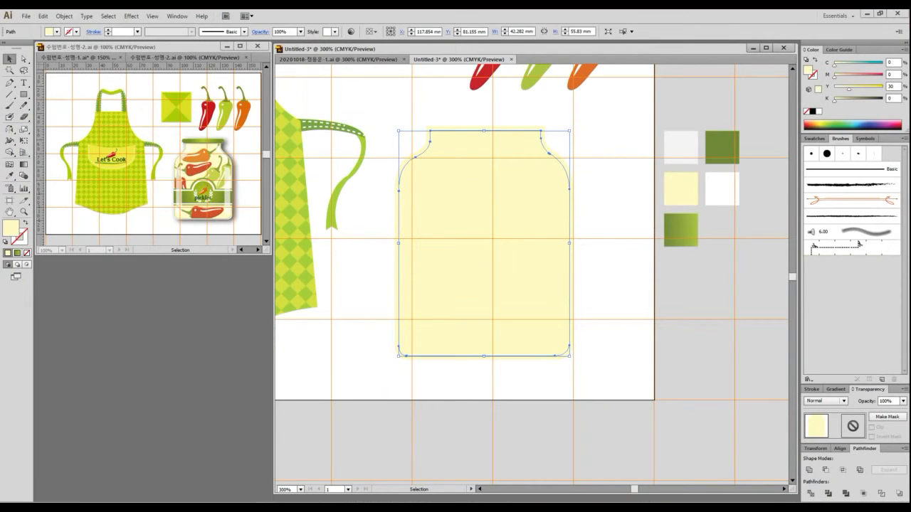
- Remove the inner jar path's fill and give it a C30 M20 Y40 K0 stroke at 1 pt
{"action": "key", "text": "slash"}
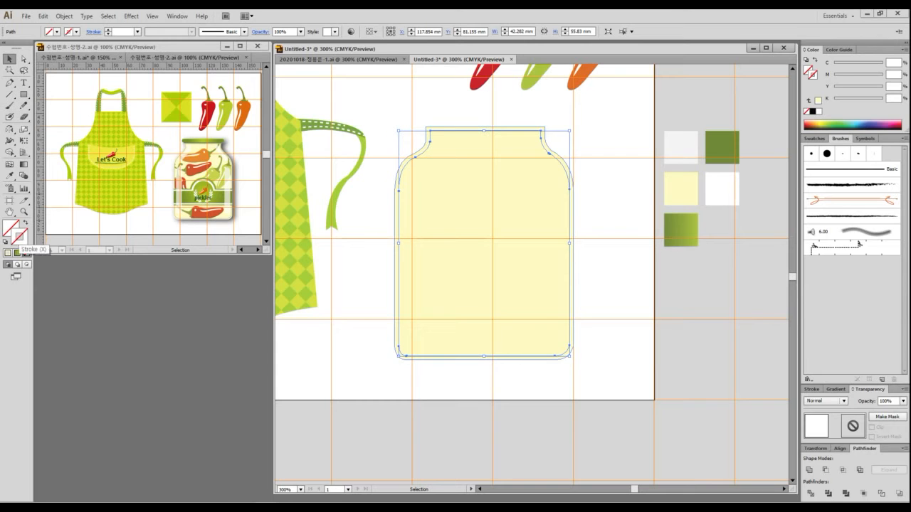
{"action": "double_click", "coordinate": [18, 239]}
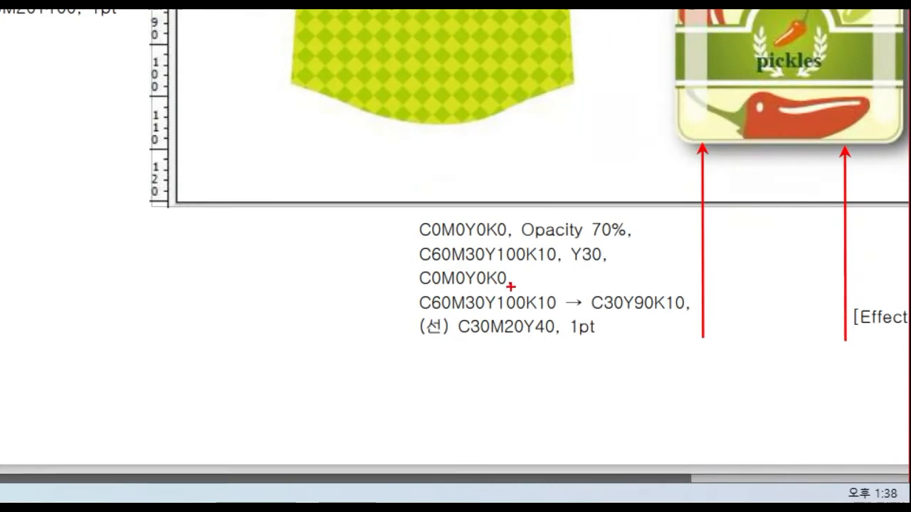
{"action": "mouse_move", "coordinate": [420, 310]}
{"action": "left_mouse_down"}
{"action": "mouse_move", "coordinate": [614, 366]}
{"action": "mouse_move", "coordinate": [624, 353]}
{"action": "left_mouse_up"}
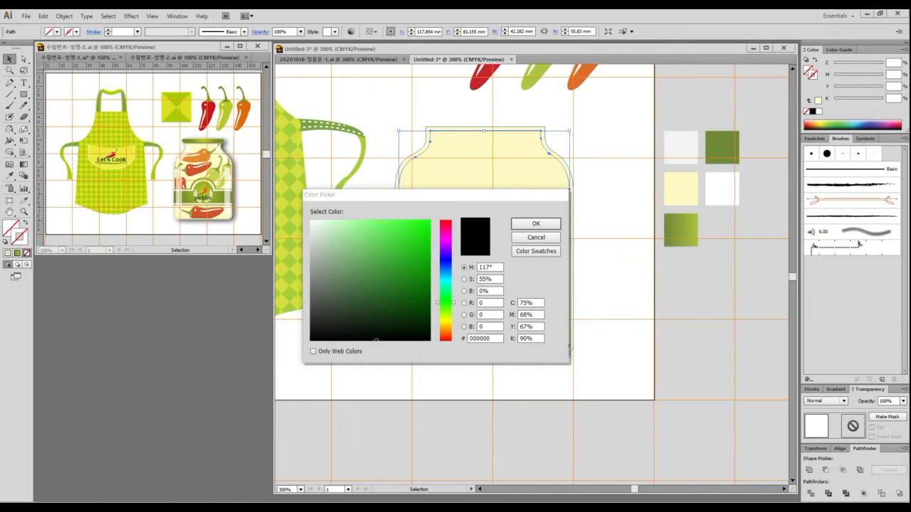
{"action": "key", "text": "Tab"}
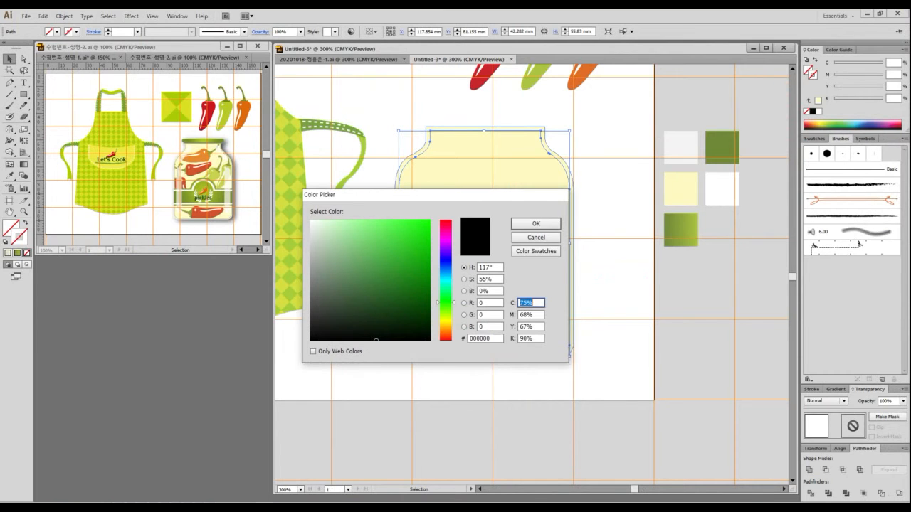
{"action": "type", "text": "30"}
{"action": "key", "text": "Tab"}
{"action": "type", "text": "20"}
{"action": "key", "text": "Tab"}
{"action": "type", "text": "40"}
{"action": "key", "text": "Tab"}
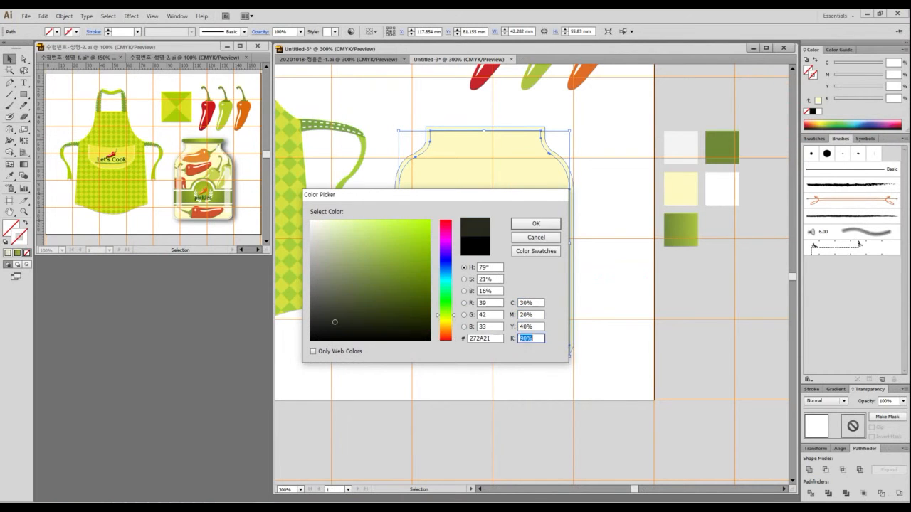
{"action": "type", "text": "0"}
{"action": "key", "text": "Return"}
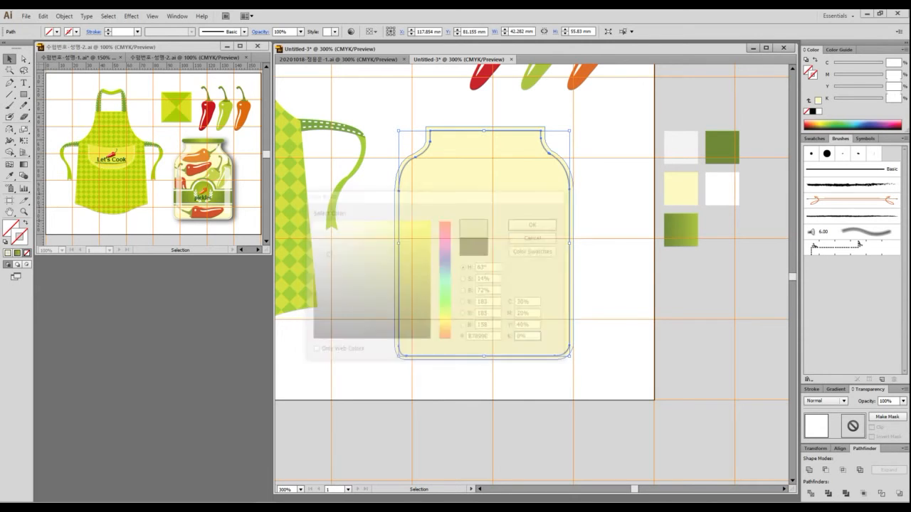
{"action": "left_click", "coordinate": [811, 390]}
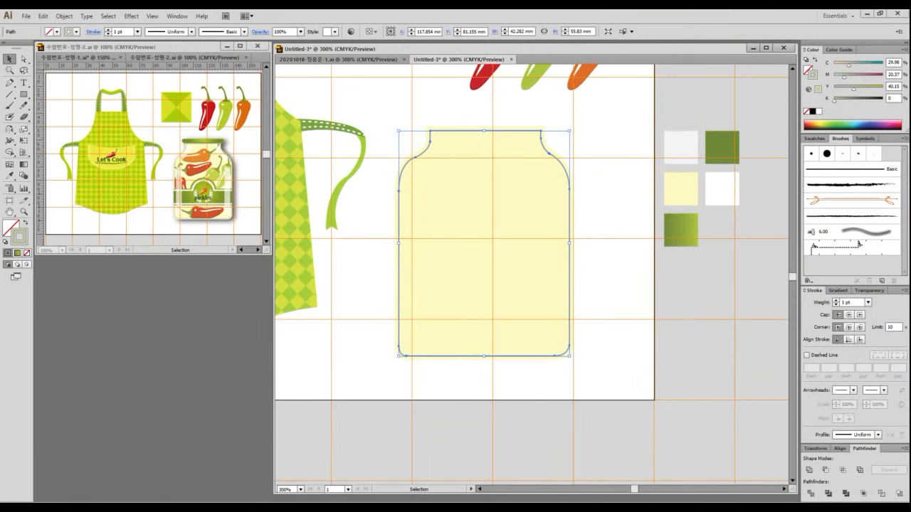
{"action": "key", "text": "ctrl+shift+a"}
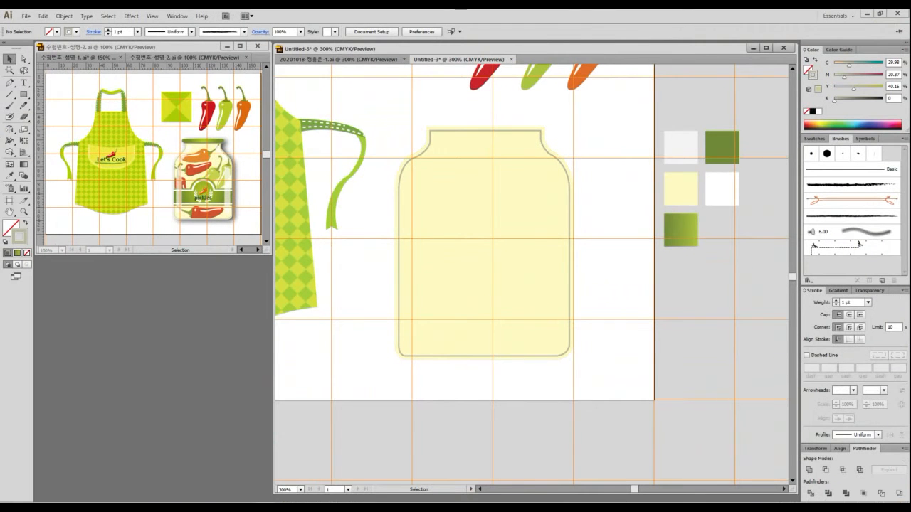
- Group the jar body with its inner outline and clear the selection
{"action": "left_click_drag", "start_coordinate": [608, 247], "coordinate": [535, 301]}
{"action": "key", "text": "ctrl+g"}
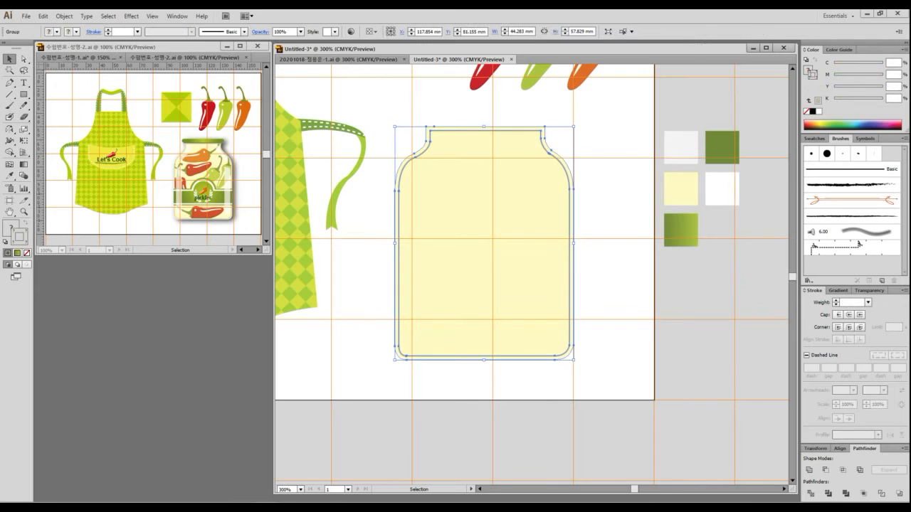
{"action": "key", "text": "ctrl+shift+a"}
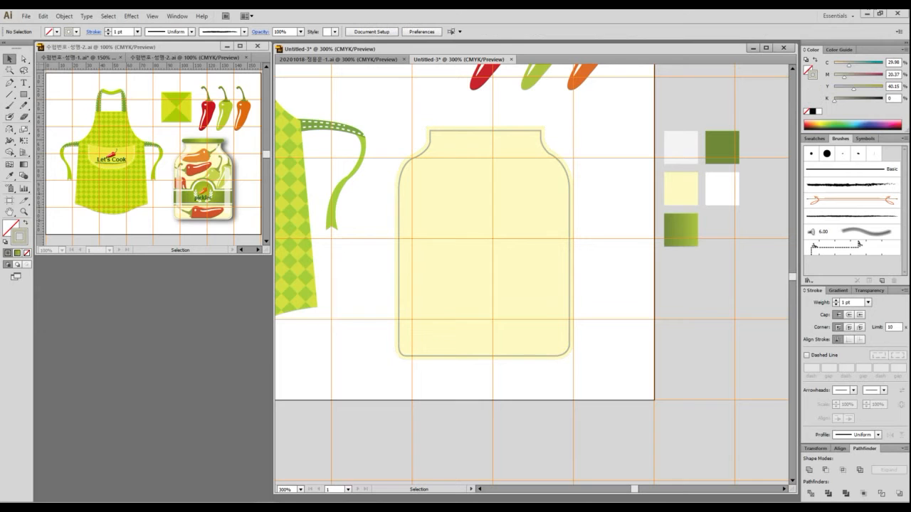
- Examine the rounded ends of the jar lid in the exam reference PDF
{"action": "left_click_drag", "start_coordinate": [910, 68], "coordinate": [626, 52]}
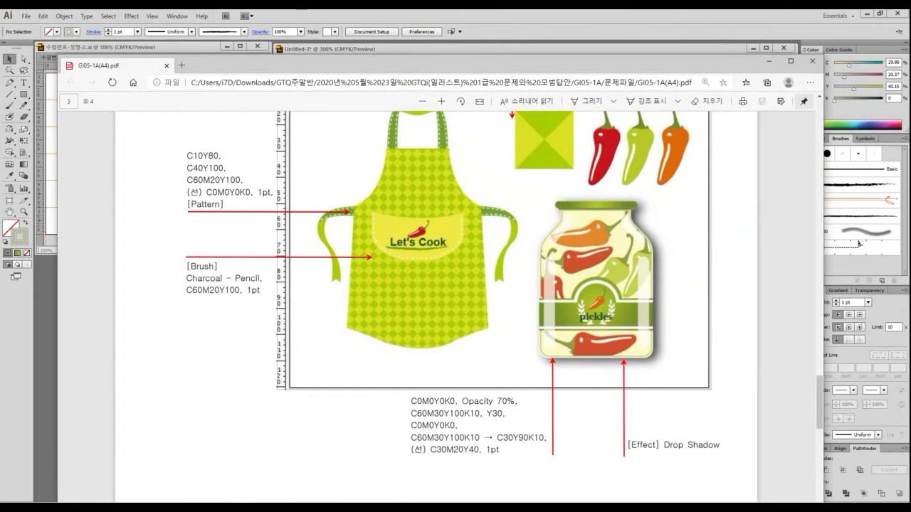
{"action": "key", "text": "ctrl+1"}
{"action": "left_click", "coordinate": [455, 265]}
{"action": "mouse_move", "coordinate": [498, 220]}
{"action": "left_mouse_down"}
{"action": "mouse_move", "coordinate": [501, 208]}
{"action": "mouse_move", "coordinate": [503, 215]}
{"action": "left_mouse_up"}
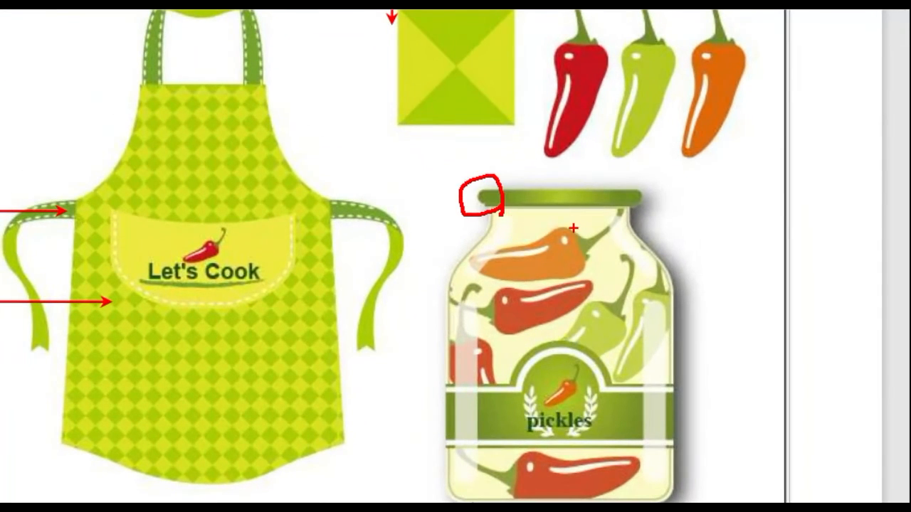
{"action": "mouse_move", "coordinate": [669, 217]}
{"action": "left_mouse_down"}
{"action": "mouse_move", "coordinate": [662, 199]}
{"action": "mouse_move", "coordinate": [669, 224]}
{"action": "mouse_move", "coordinate": [645, 232]}
{"action": "left_mouse_up"}
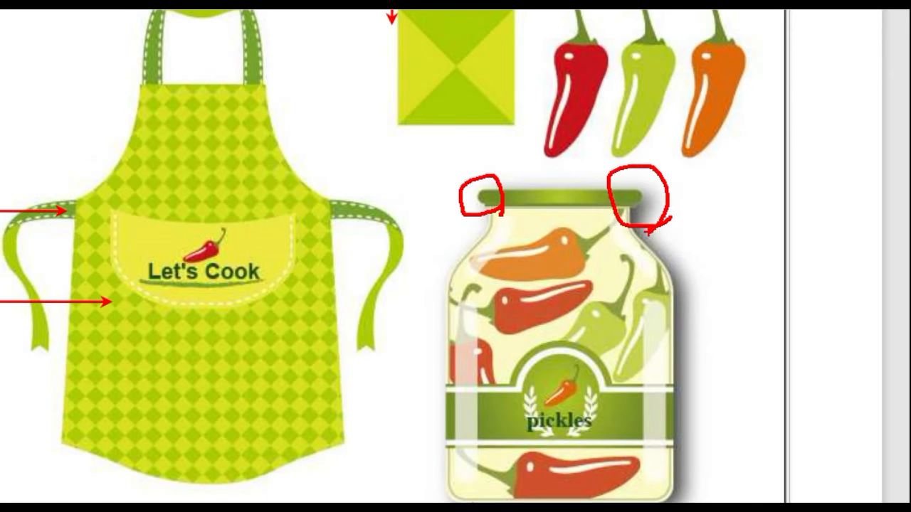
{"action": "key", "text": "e"}
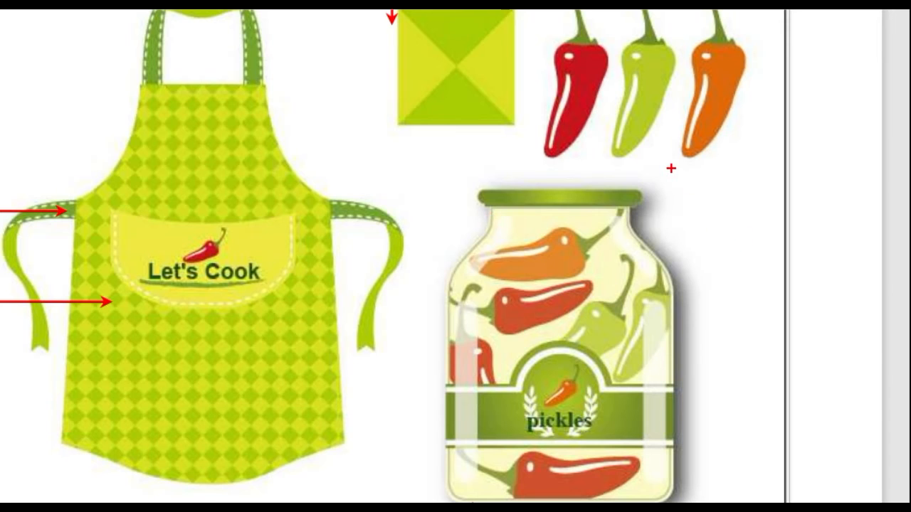
{"action": "mouse_move", "coordinate": [670, 168]}
{"action": "left_mouse_down"}
{"action": "mouse_move", "coordinate": [644, 190]}
{"action": "mouse_move", "coordinate": [864, 205]}
{"action": "mouse_move", "coordinate": [861, 175]}
{"action": "mouse_move", "coordinate": [708, 169]}
{"action": "mouse_move", "coordinate": [657, 192]}
{"action": "mouse_move", "coordinate": [662, 203]}
{"action": "mouse_move", "coordinate": [837, 217]}
{"action": "mouse_move", "coordinate": [857, 207]}
{"action": "mouse_move", "coordinate": [851, 194]}
{"action": "left_mouse_up"}
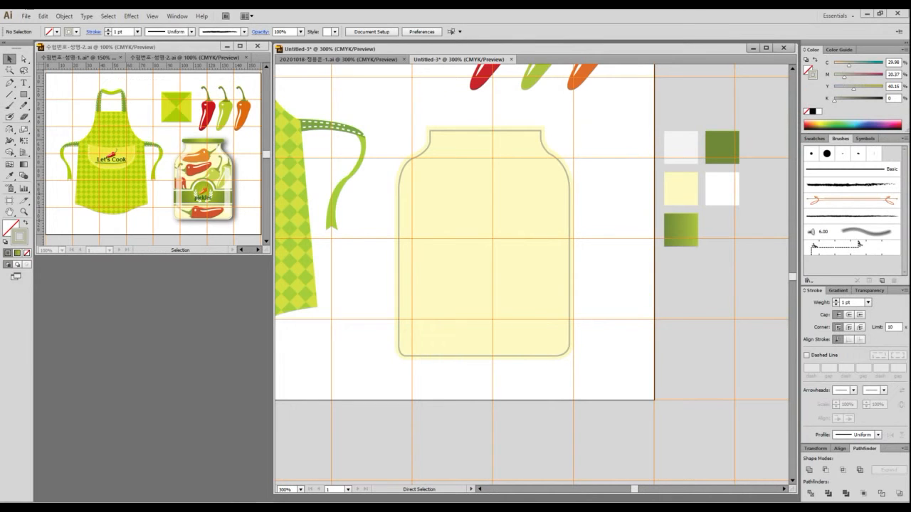
- Draw a fully rounded rectangle about 35 mm wide and 3.5 mm high across the jar's mouth as the lid
{"action": "key", "text": "ctrl+2"}
{"action": "left_click_drag", "start_coordinate": [421, 117], "coordinate": [556, 112]}
{"action": "key", "text": "Escape"}
{"action": "left_click", "coordinate": [24, 94]}
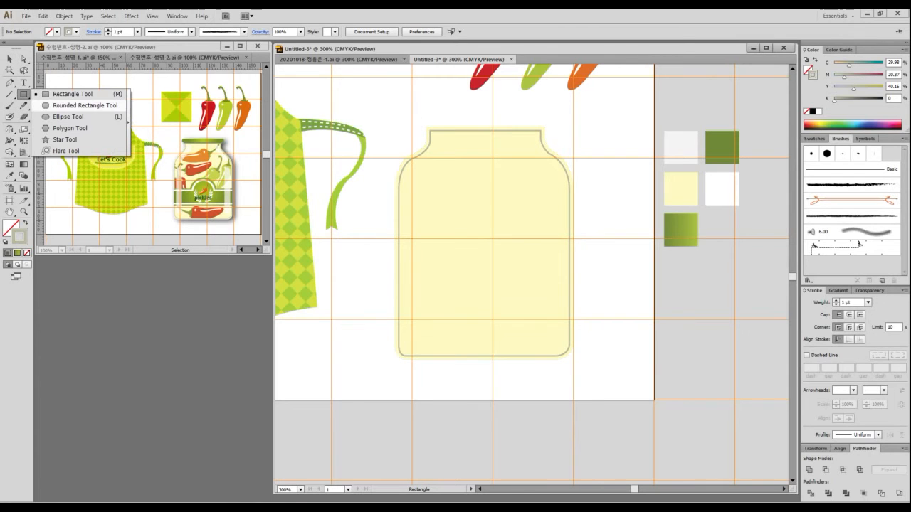
{"action": "left_click", "coordinate": [80, 105]}
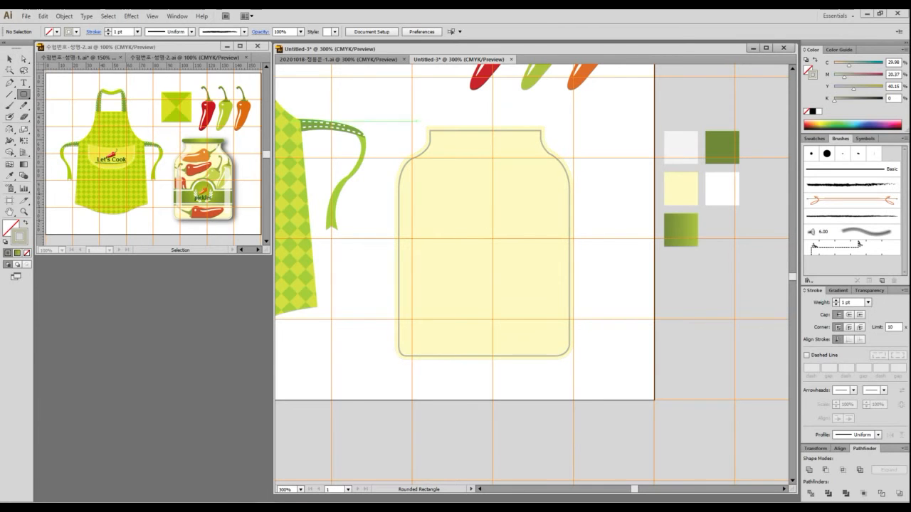
{"action": "left_click_drag", "start_coordinate": [411, 119], "coordinate": [554, 131]}
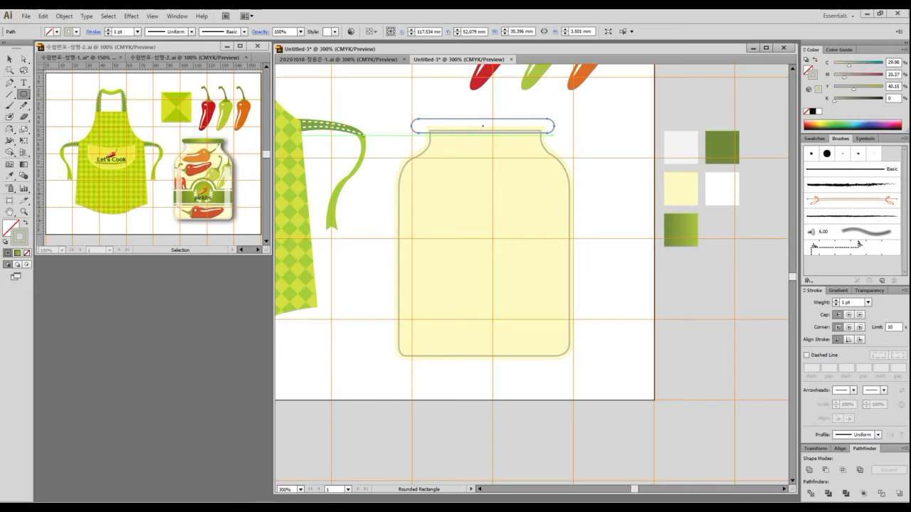
- Try replacing the rounded lid shape with a horizontal line about 33 mm long, using an 8 pt stroke and round caps
{"action": "key", "text": "ctrl+z"}
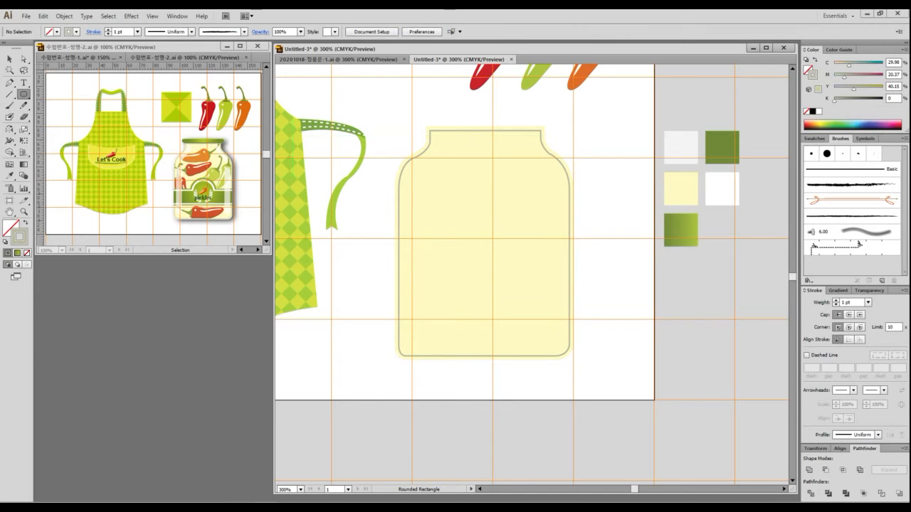
{"action": "left_click", "coordinate": [9, 58]}
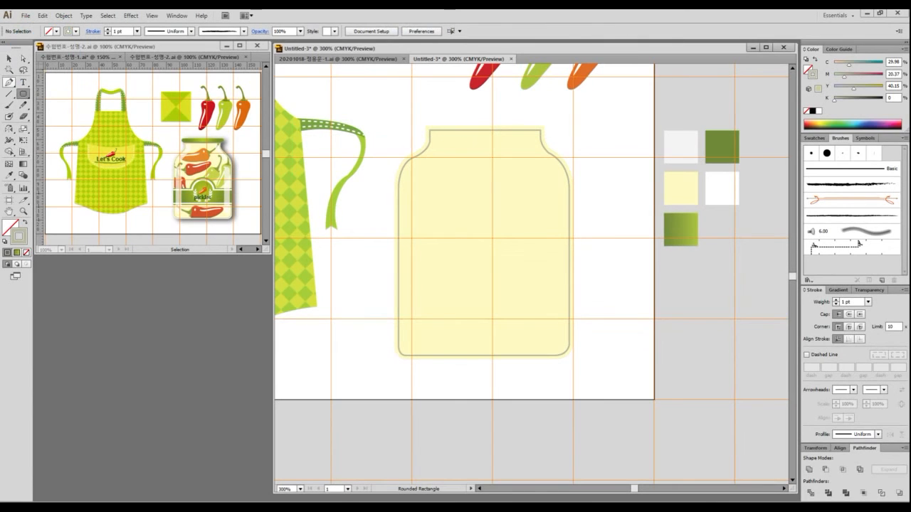
{"action": "left_click", "coordinate": [9, 93]}
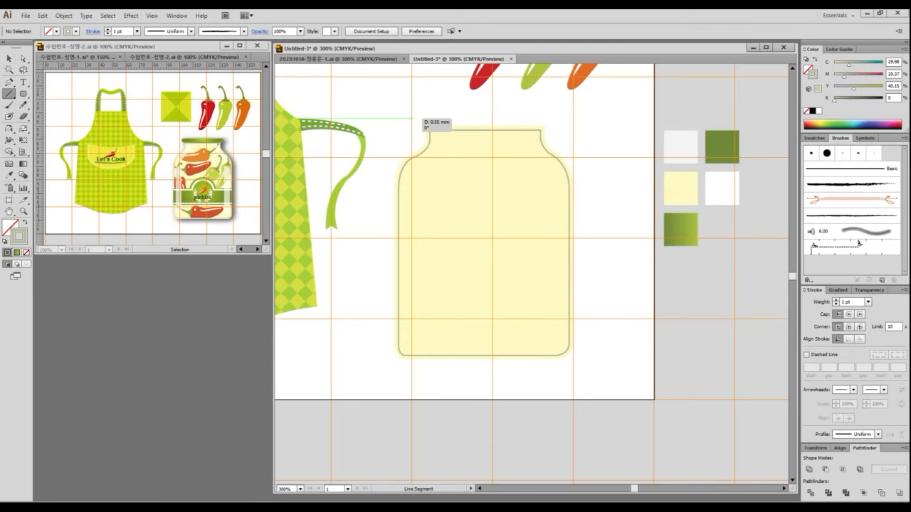
{"action": "left_click_drag", "start_coordinate": [411, 117], "coordinate": [544, 118]}
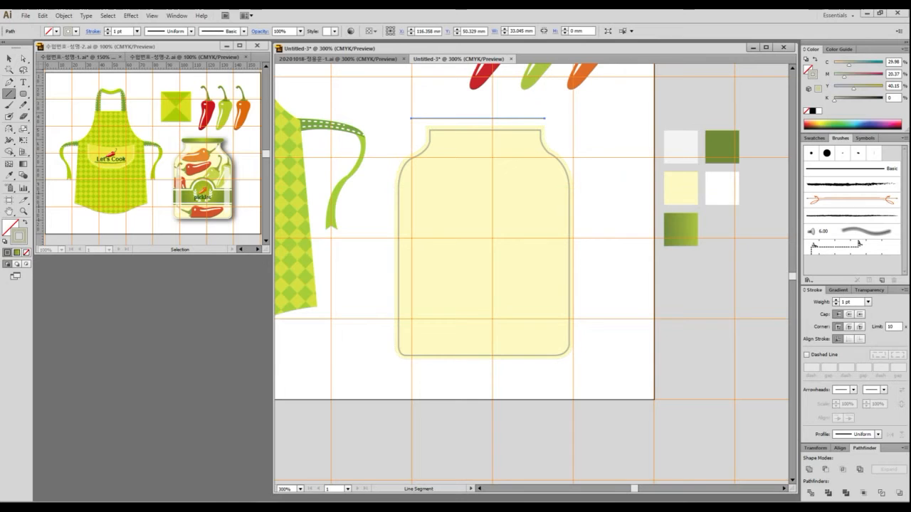
{"action": "key", "text": "Up"}
{"action": "key", "text": "Up"}
{"action": "key", "text": "Up"}
{"action": "key", "text": "Up"}
{"action": "key", "text": "Up"}
{"action": "key", "text": "Up"}
{"action": "key", "text": "Up"}
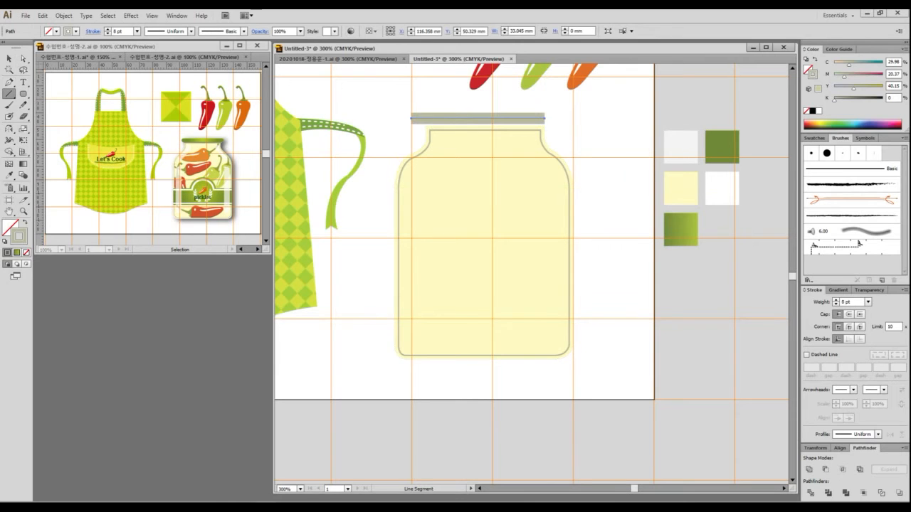
{"action": "left_click", "coordinate": [849, 314]}
- Undo the thick line and its stroke changes to restore the rounded rectangle lid
{"action": "key", "text": "ctrl+z"}
{"action": "key", "text": "ctrl+z"}
{"action": "key", "text": "ctrl+z"}
{"action": "key", "text": "ctrl+z"}
{"action": "key", "text": "ctrl+z"}
{"action": "key", "text": "ctrl+z"}
{"action": "key", "text": "ctrl+z"}
{"action": "key", "text": "ctrl+z"}
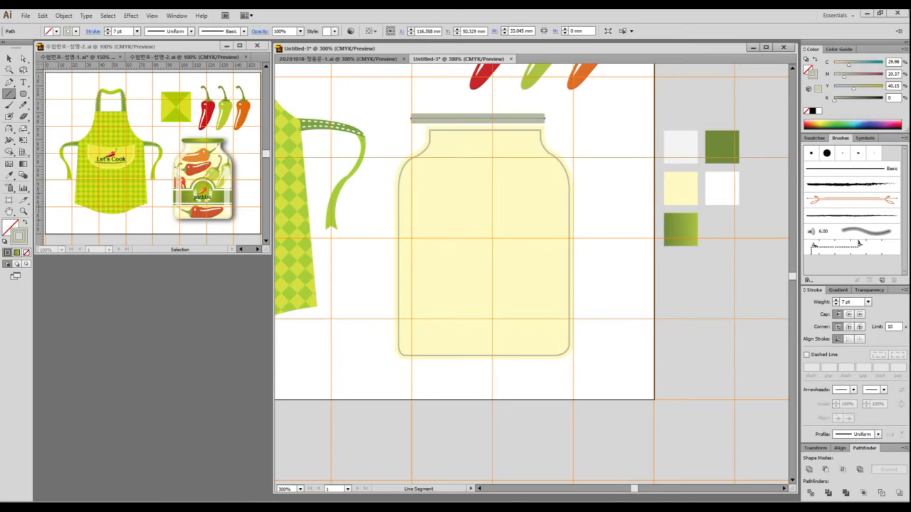
{"action": "key", "text": "ctrl+z"}
{"action": "key", "text": "ctrl+z"}
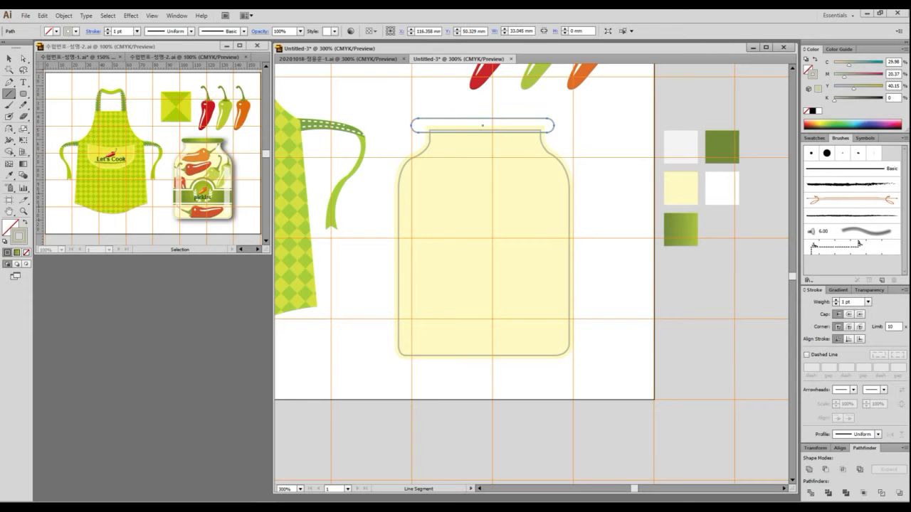
{"action": "left_click", "coordinate": [9, 58]}
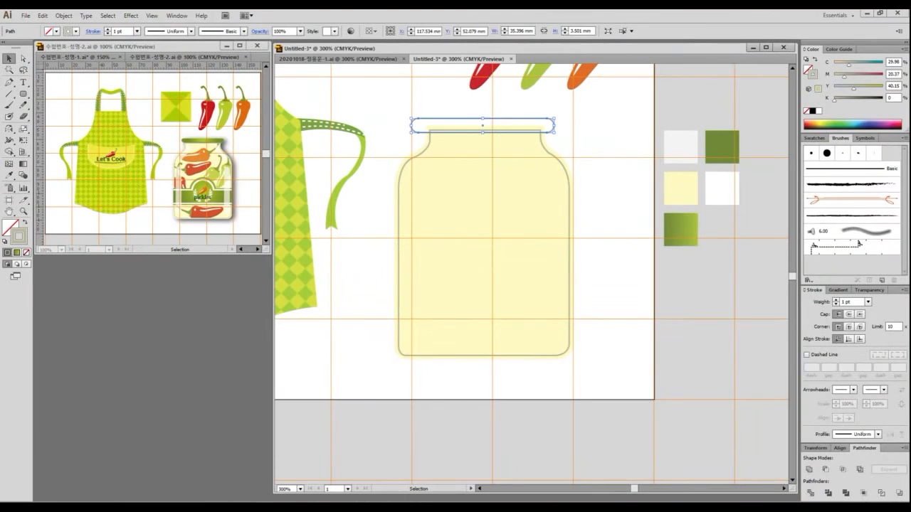
- Move the rounded lid shape just above the jar's mouth and fill it with the green gradient sampled from the swatch square
{"action": "left_click_drag", "start_coordinate": [666, 243], "coordinate": [677, 219]}
{"action": "left_click_drag", "start_coordinate": [487, 113], "coordinate": [487, 109]}
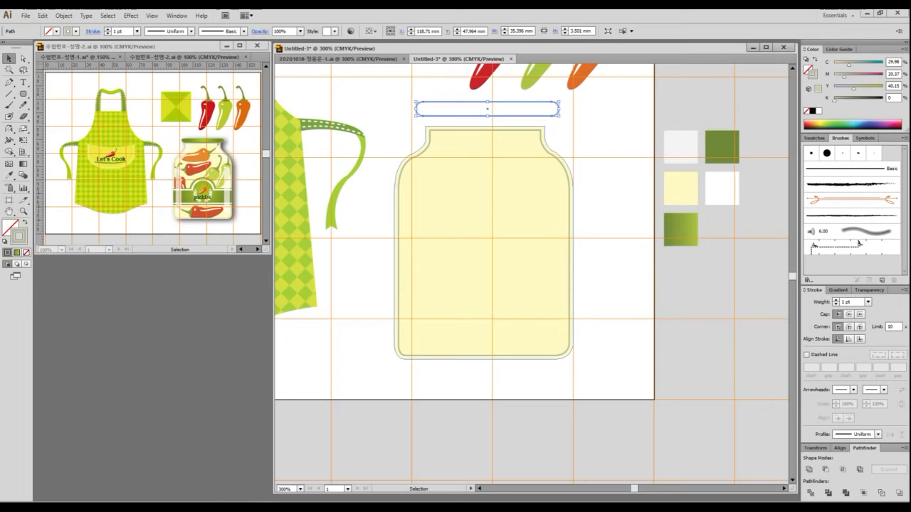
{"action": "key", "text": "i"}
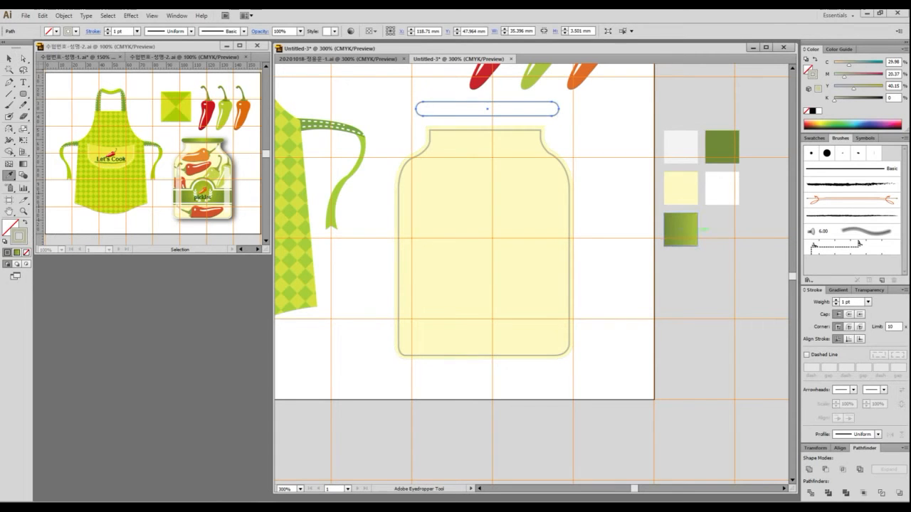
{"action": "left_click", "coordinate": [680, 229]}
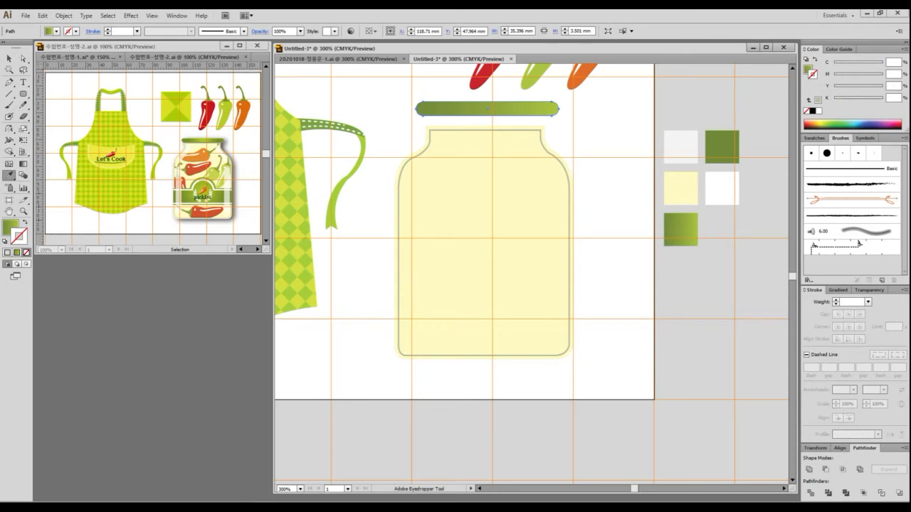
- Examine the dark and light areas of the jar lid's gradient in the exam reference PDF
{"action": "key", "text": "ctrl+1"}
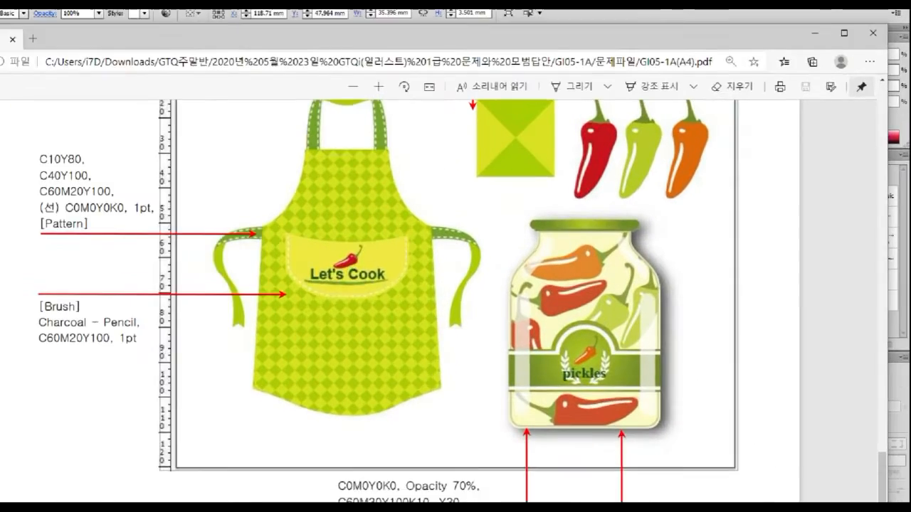
{"action": "left_click", "coordinate": [495, 229]}
{"action": "mouse_move", "coordinate": [609, 155]}
{"action": "left_mouse_down"}
{"action": "mouse_move", "coordinate": [582, 166]}
{"action": "mouse_move", "coordinate": [576, 141]}
{"action": "mouse_move", "coordinate": [609, 170]}
{"action": "left_mouse_up"}
{"action": "left_click_drag", "start_coordinate": [523, 166], "coordinate": [535, 168]}
{"action": "left_click_drag", "start_coordinate": [687, 152], "coordinate": [668, 170]}
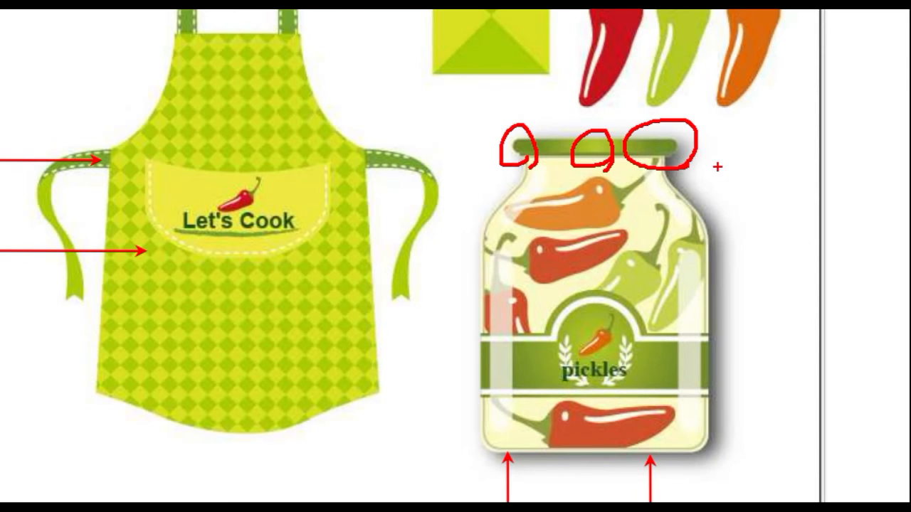
{"action": "key", "text": "Escape"}
{"action": "key", "text": "alt+Tab"}
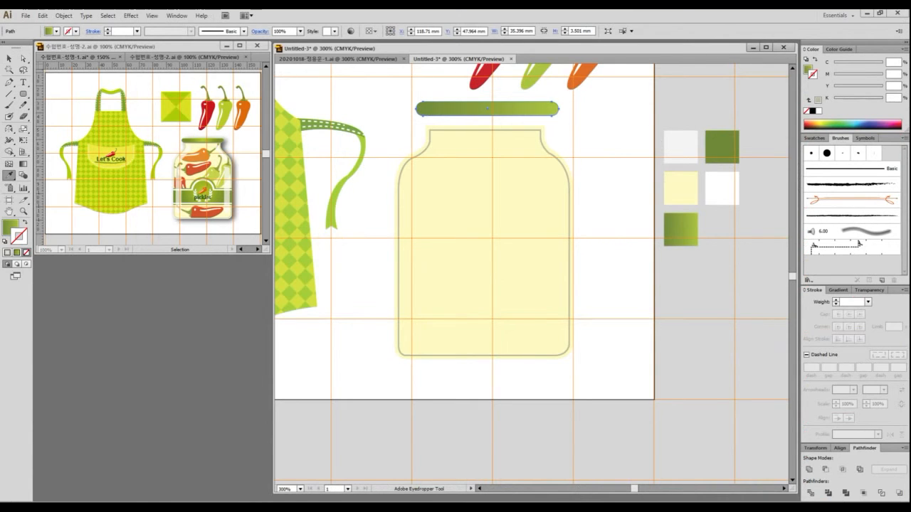
- Make the lid's gradient radial and swap its stops, with light green C30 Y90 K10 at 0% and dark green at the outer end
{"action": "key", "text": "ctrl+F9"}
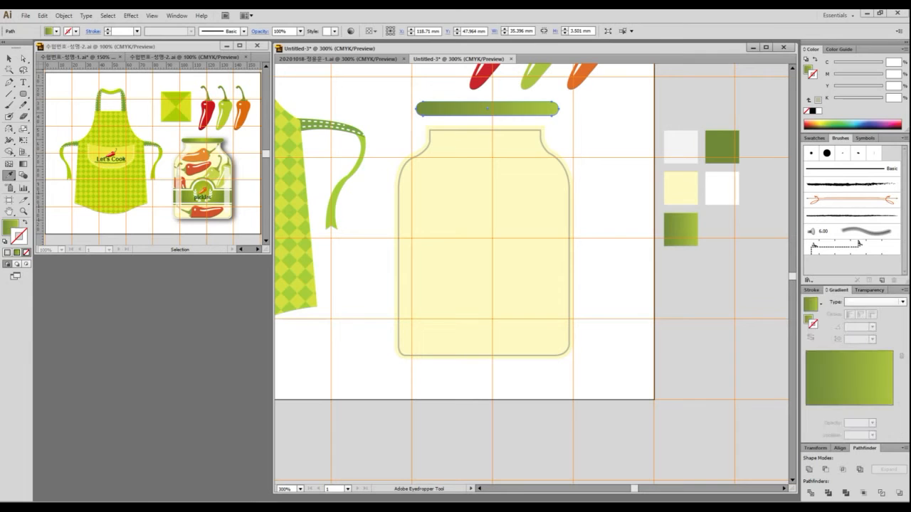
{"action": "key", "text": "v"}
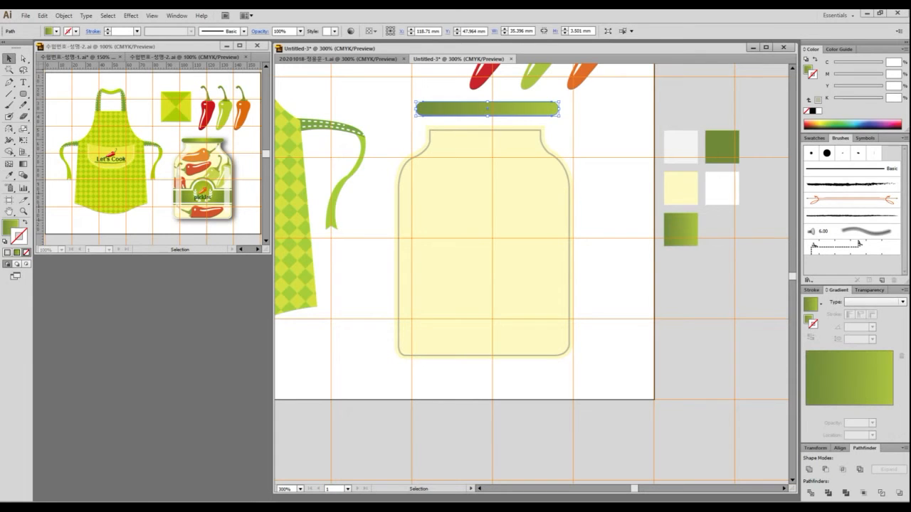
{"action": "key", "text": "period"}
{"action": "left_click", "coordinate": [874, 301]}
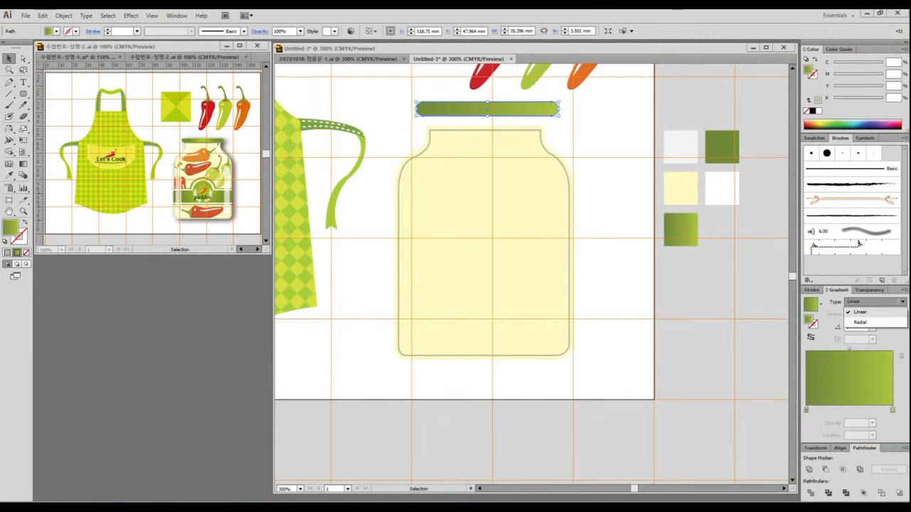
{"action": "left_click", "coordinate": [859, 322]}
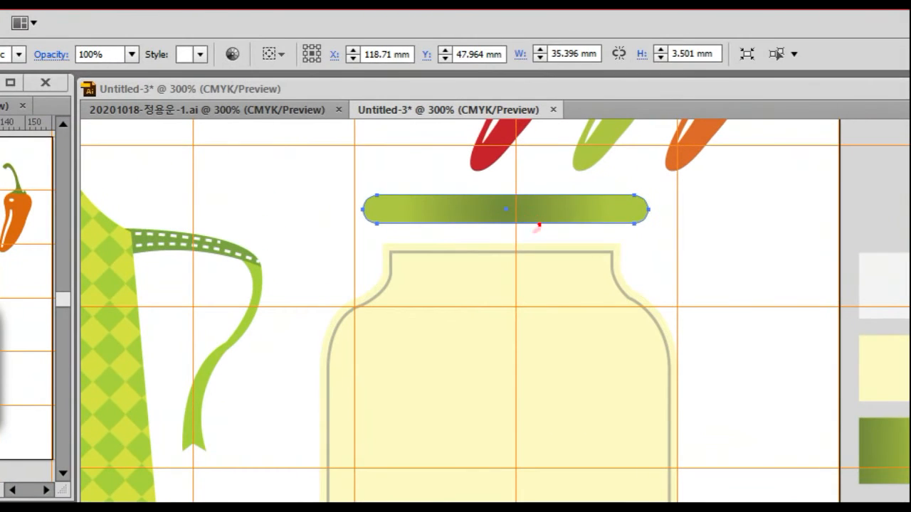
{"action": "left_click_drag", "start_coordinate": [538, 225], "coordinate": [544, 236]}
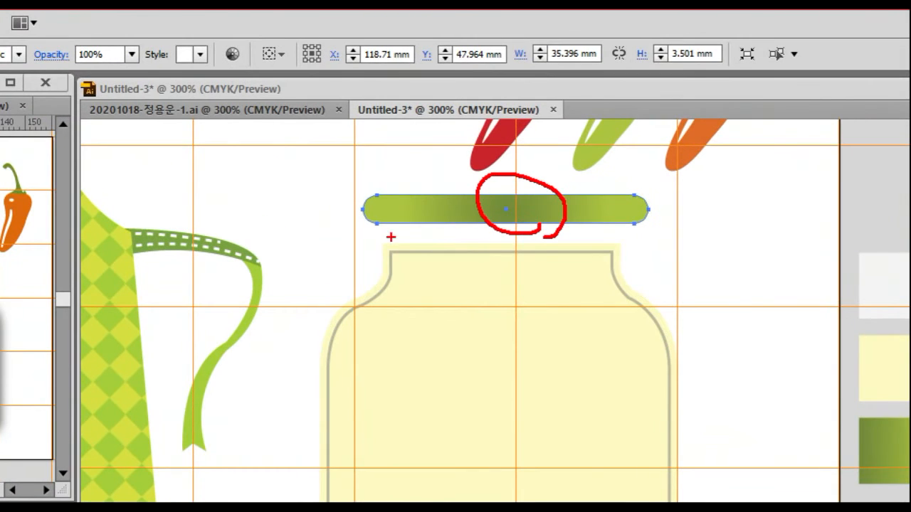
{"action": "mouse_move", "coordinate": [391, 212]}
{"action": "left_mouse_down"}
{"action": "mouse_move", "coordinate": [379, 171]}
{"action": "mouse_move", "coordinate": [413, 249]}
{"action": "left_mouse_up"}
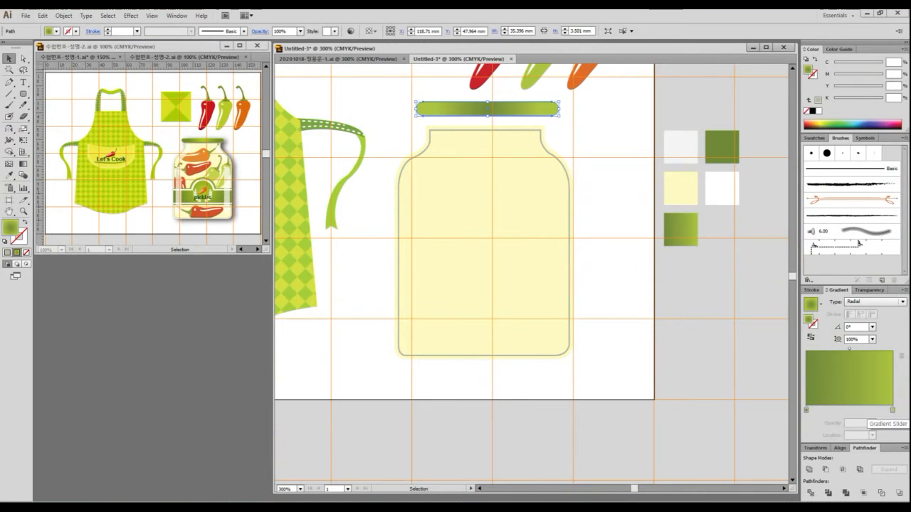
{"action": "mouse_move", "coordinate": [877, 409]}
{"action": "left_mouse_down"}
{"action": "mouse_move", "coordinate": [806, 410]}
{"action": "mouse_move", "coordinate": [892, 410]}
{"action": "left_mouse_up"}
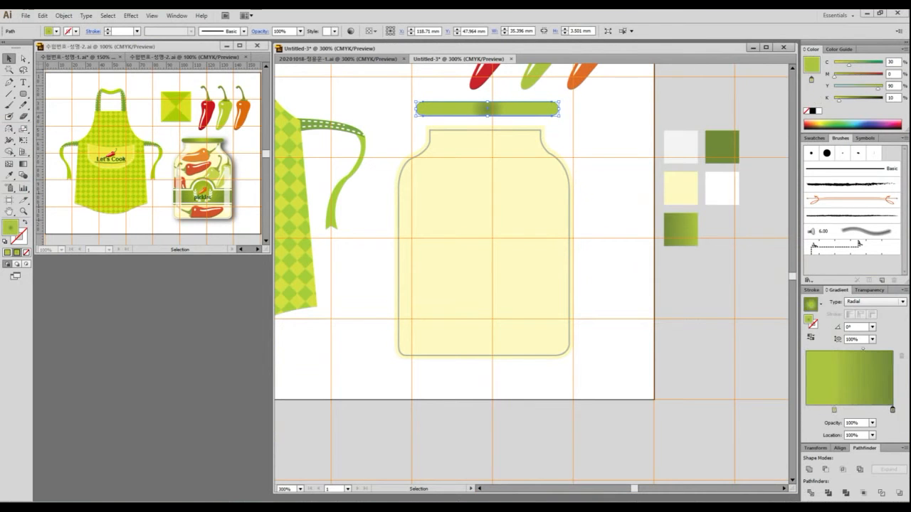
{"action": "left_click_drag", "start_coordinate": [833, 409], "coordinate": [806, 410]}
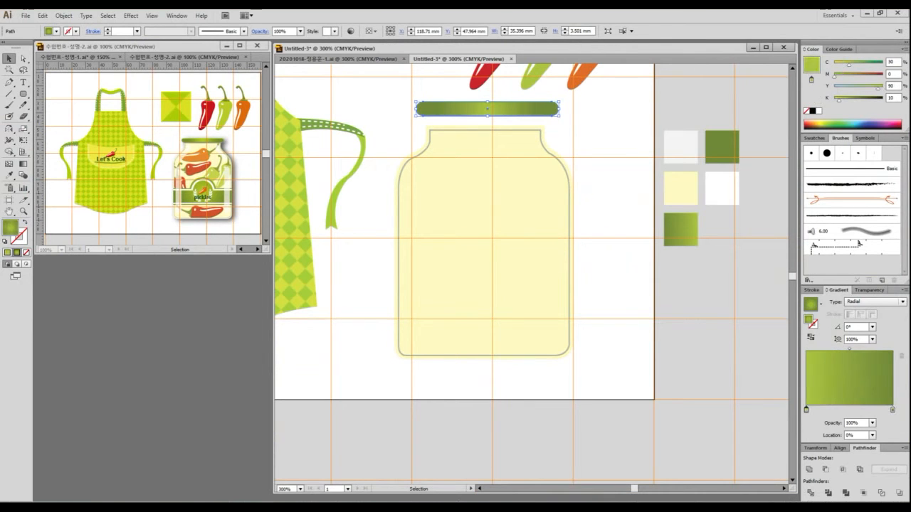
- Draw a rectangle about 31.5 mm wide and 1.4 mm high along the lid's lower edge and fill it with the dark green swatch
{"action": "left_click", "coordinate": [23, 93]}
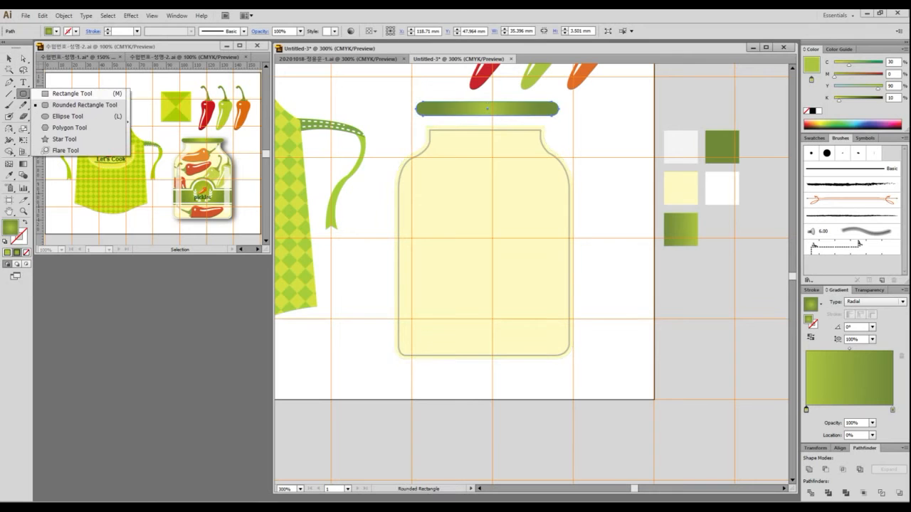
{"action": "left_click", "coordinate": [71, 94]}
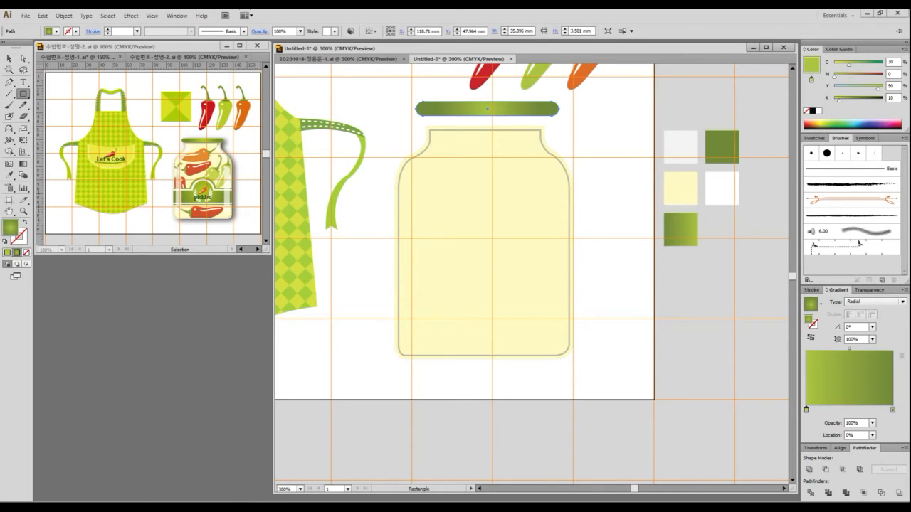
{"action": "scroll", "coordinate": [330, 102], "scroll_direction": "up", "scroll_amount": 2}
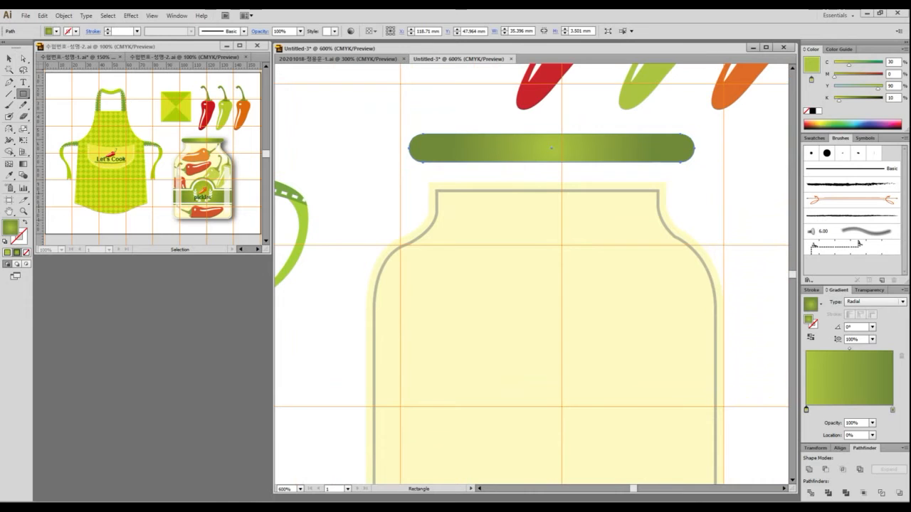
{"action": "left_click_drag", "start_coordinate": [426, 155], "coordinate": [680, 168]}
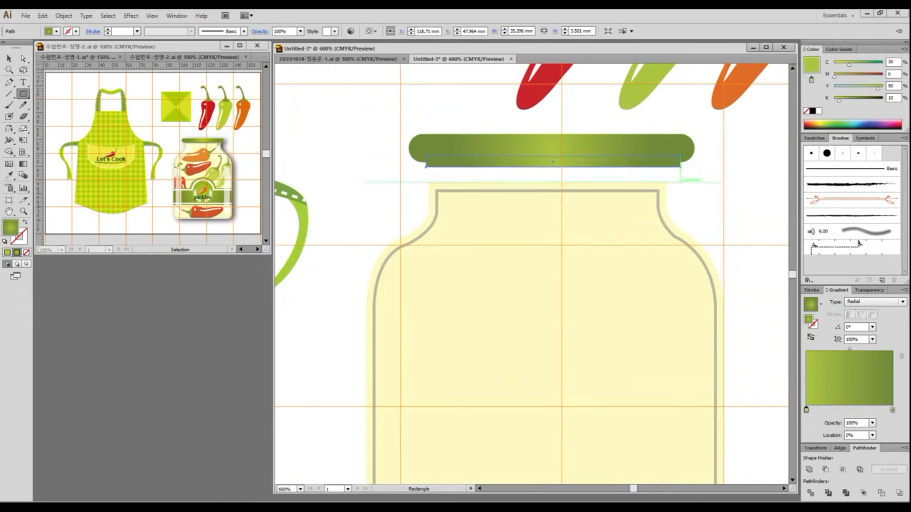
{"action": "scroll", "coordinate": [649, 206], "scroll_direction": "down", "scroll_amount": 2}
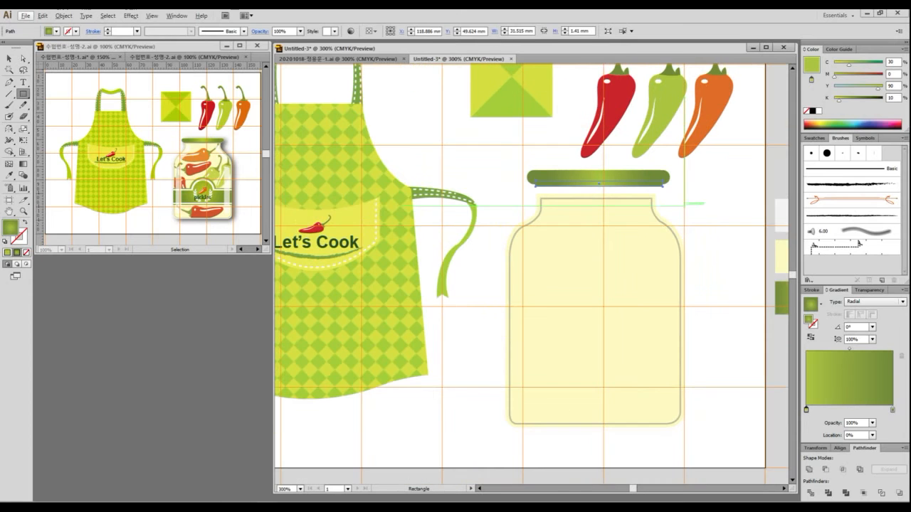
{"action": "left_click_drag", "start_coordinate": [692, 204], "coordinate": [522, 200]}
{"action": "key", "text": "i"}
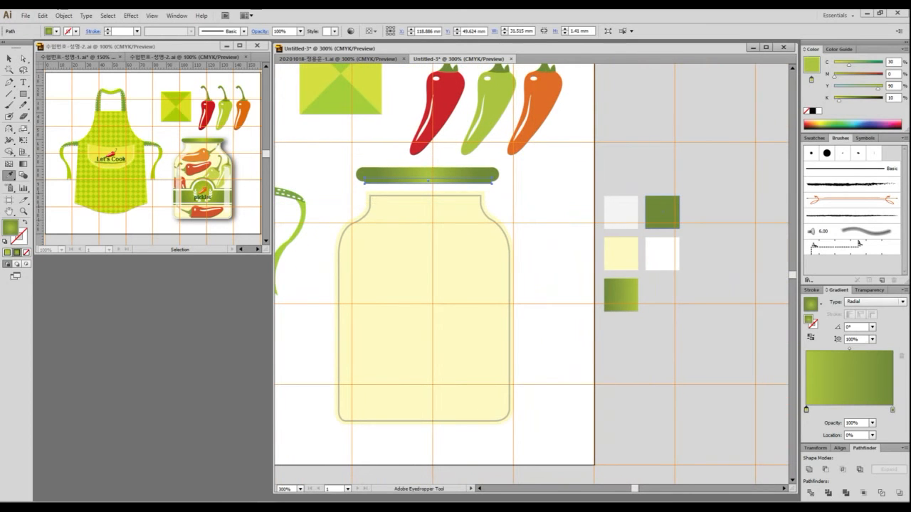
{"action": "left_click", "coordinate": [662, 212]}
{"action": "key", "text": "v"}
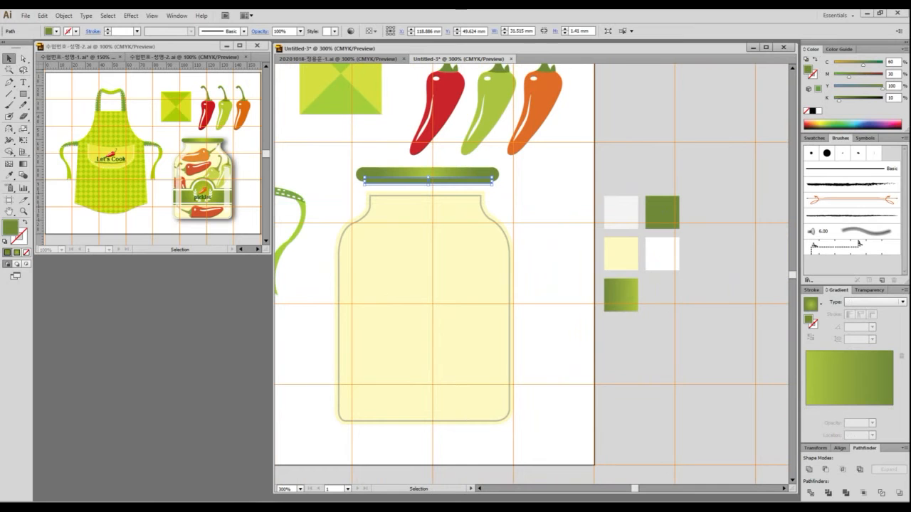
- Send the thin dark green rectangle behind the rounded lid shape
{"action": "scroll", "coordinate": [144, 173], "scroll_direction": "up", "scroll_amount": 2}
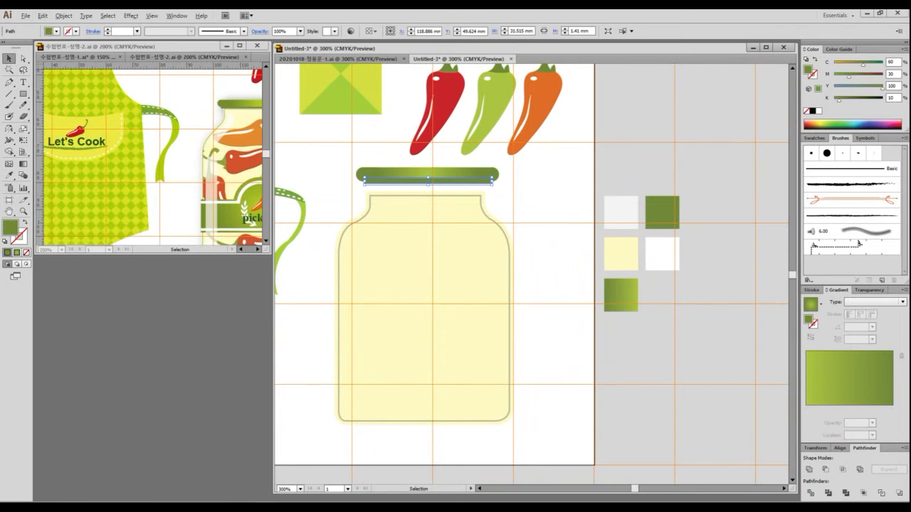
{"action": "scroll", "coordinate": [141, 185], "scroll_direction": "down", "scroll_amount": 3}
{"action": "scroll", "coordinate": [140, 185], "scroll_direction": "up", "scroll_amount": 1}
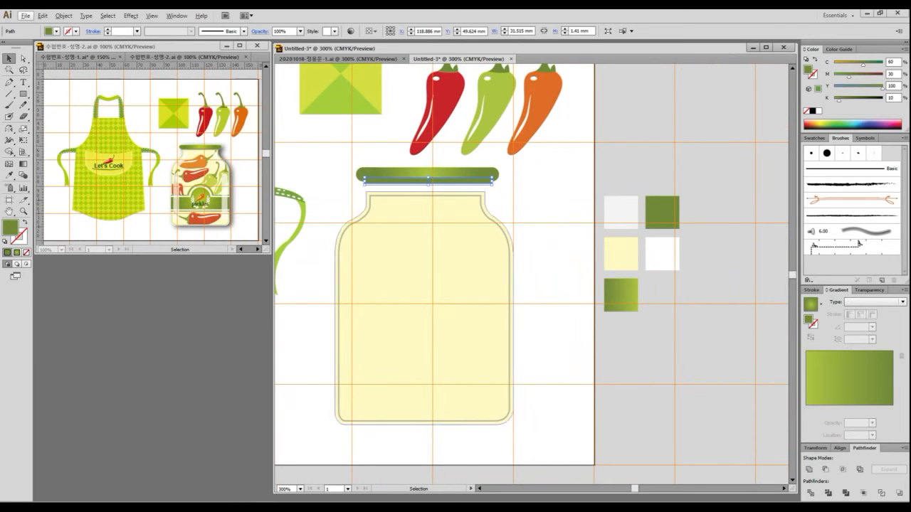
{"action": "key", "text": "ctrl+shift+a"}
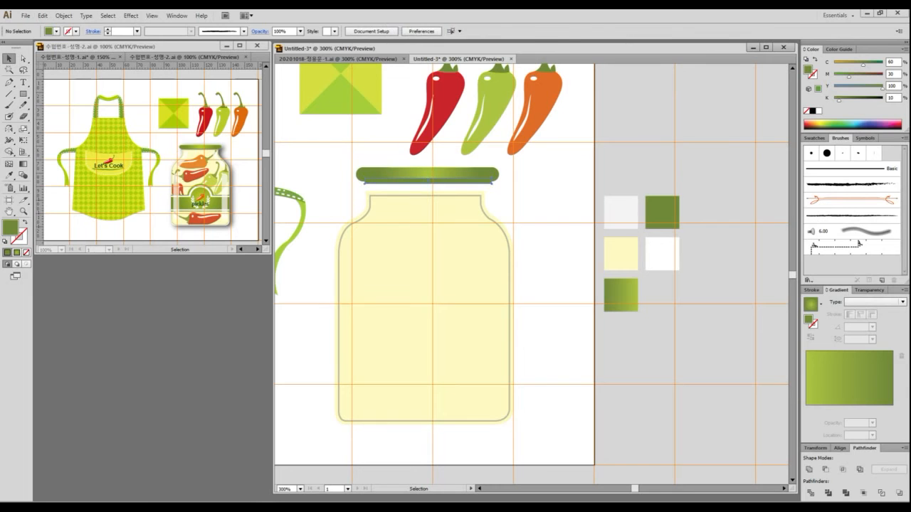
{"action": "left_click", "coordinate": [420, 181]}
{"action": "scroll", "coordinate": [389, 218], "scroll_direction": "up", "scroll_amount": 2}
{"action": "key", "text": "ctrl+["}
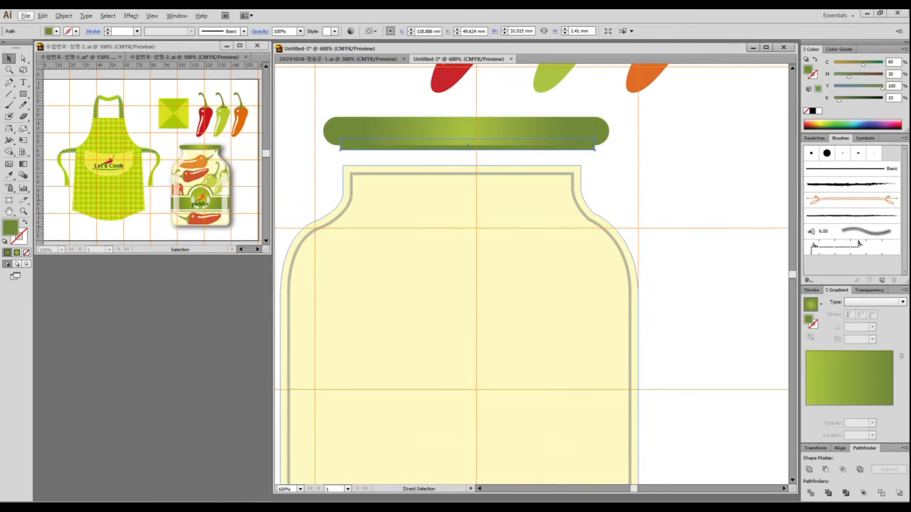
{"action": "key", "text": "ctrl+shift+a"}
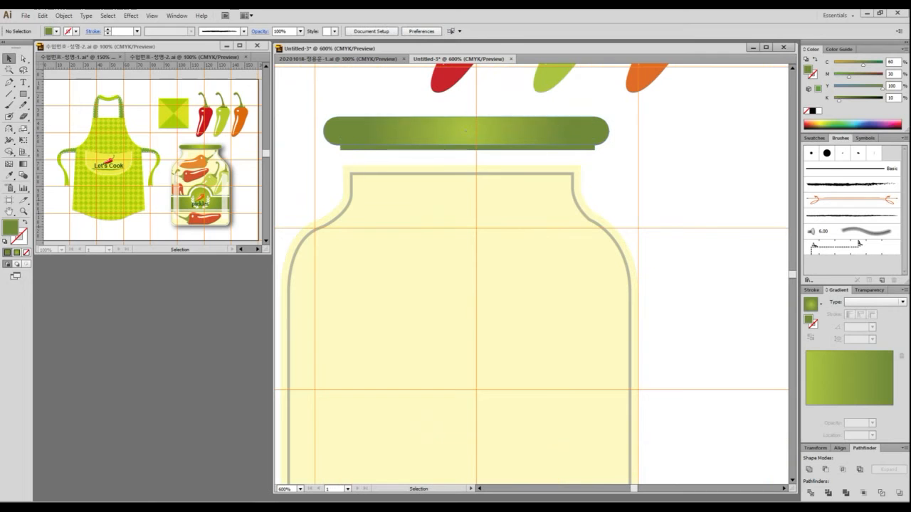
- Group the rounded lid with its thin rim and place the group on the jar's mouth
{"action": "left_click_drag", "start_coordinate": [323, 103], "coordinate": [379, 154]}
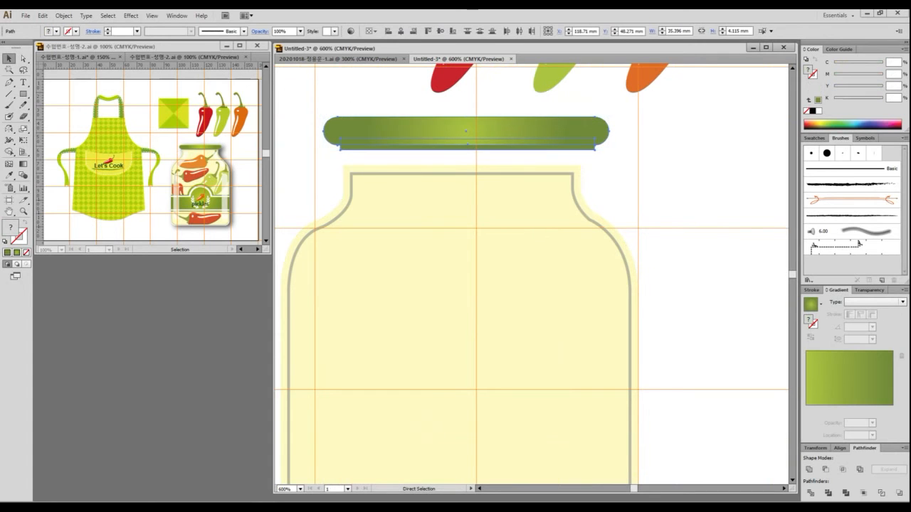
{"action": "key", "text": "ctrl+g"}
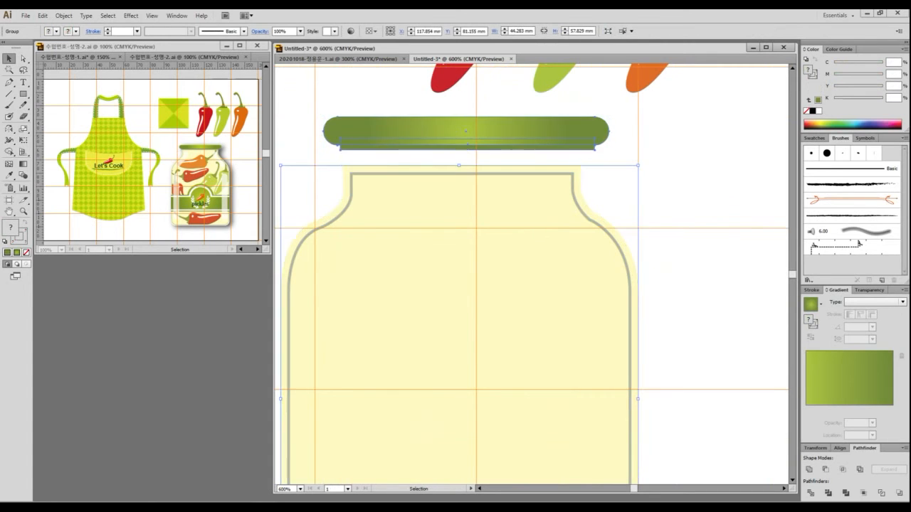
{"action": "left_click_drag", "start_coordinate": [522, 120], "coordinate": [510, 142]}
{"action": "key", "text": "ctrl+shift+a"}
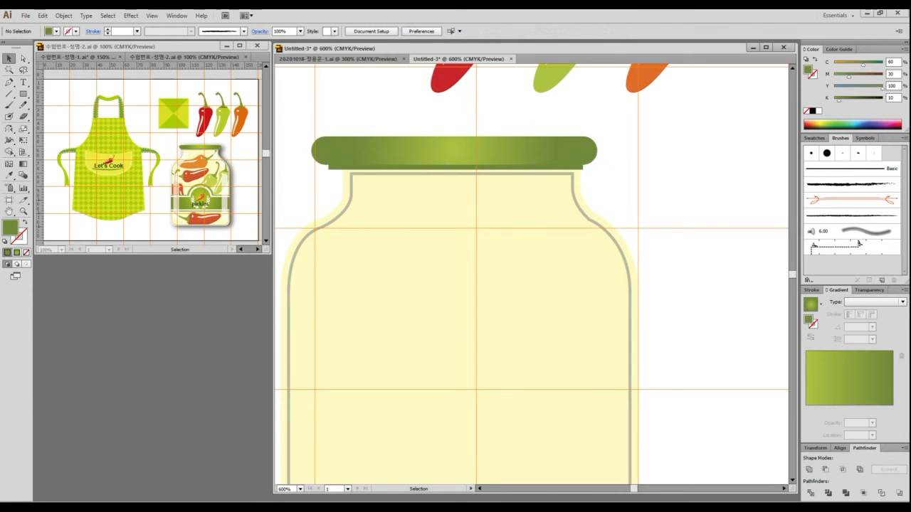
- Align the lid group and the jar body on their horizontal centres
{"action": "left_click", "coordinate": [454, 151]}
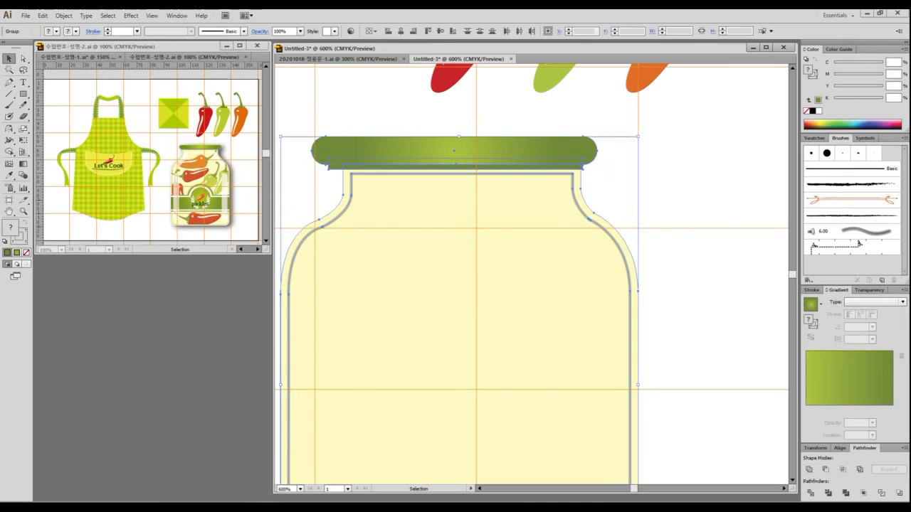
{"action": "left_click", "coordinate": [839, 448]}
{"action": "left_click", "coordinate": [825, 466]}
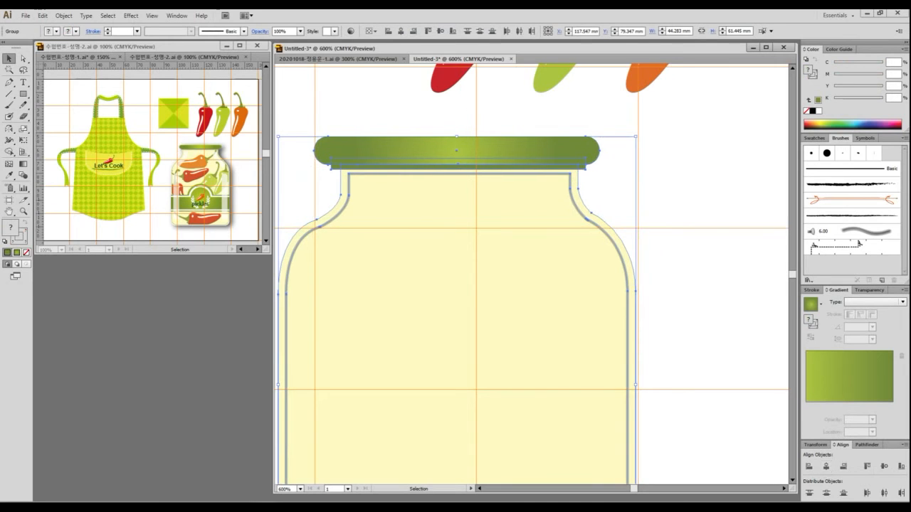
{"action": "key", "text": "ctrl+shift+a"}
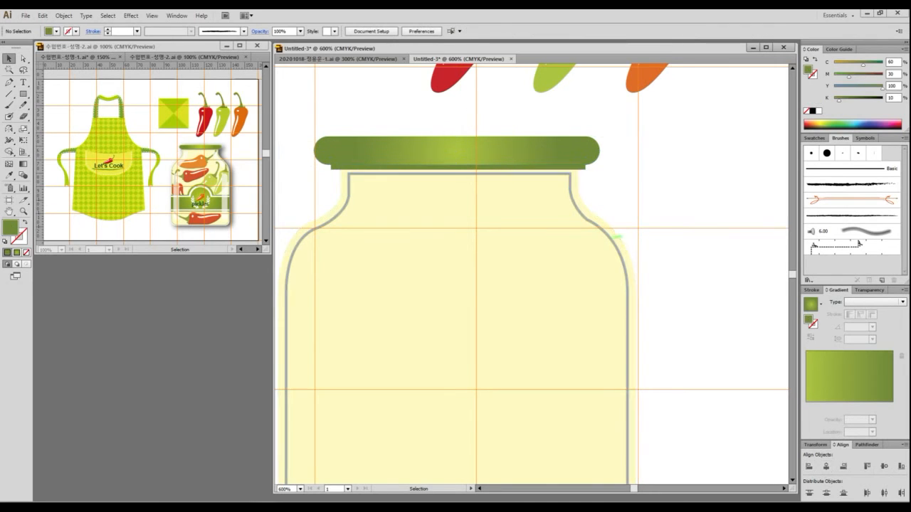
{"action": "key", "text": "ctrl+minus"}
{"action": "key", "text": "ctrl+minus"}
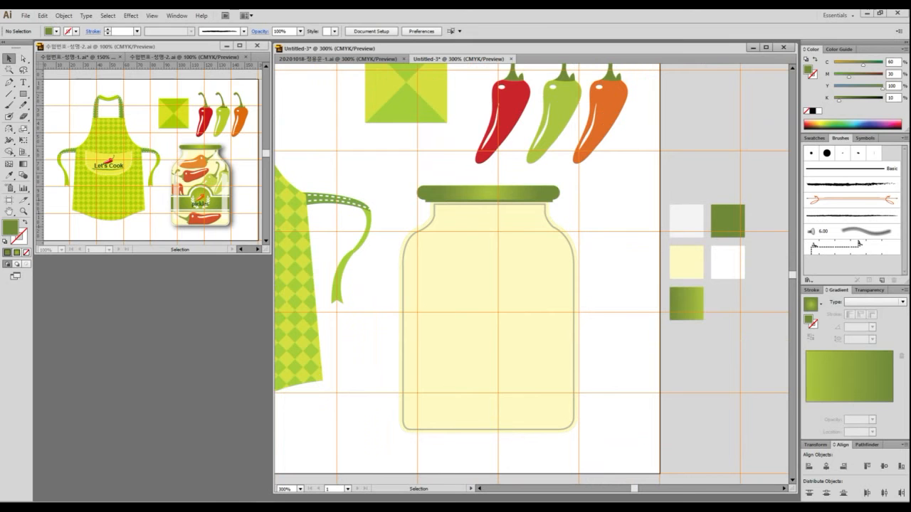
- Examine the pickle jar in the reference PDF: the label band outline, the glass highlights and the neck shapes
{"action": "key", "text": "alt+Tab"}
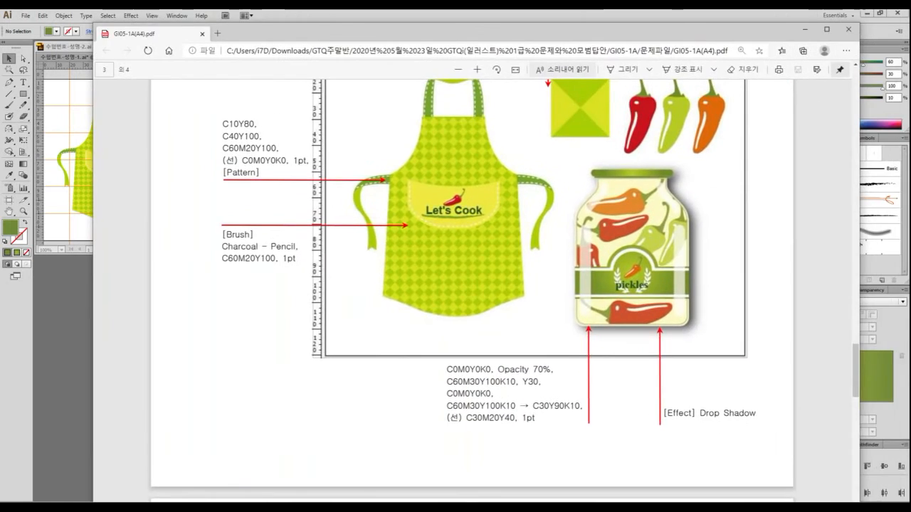
{"action": "key", "text": "ctrl+1"}
{"action": "left_click", "coordinate": [469, 265]}
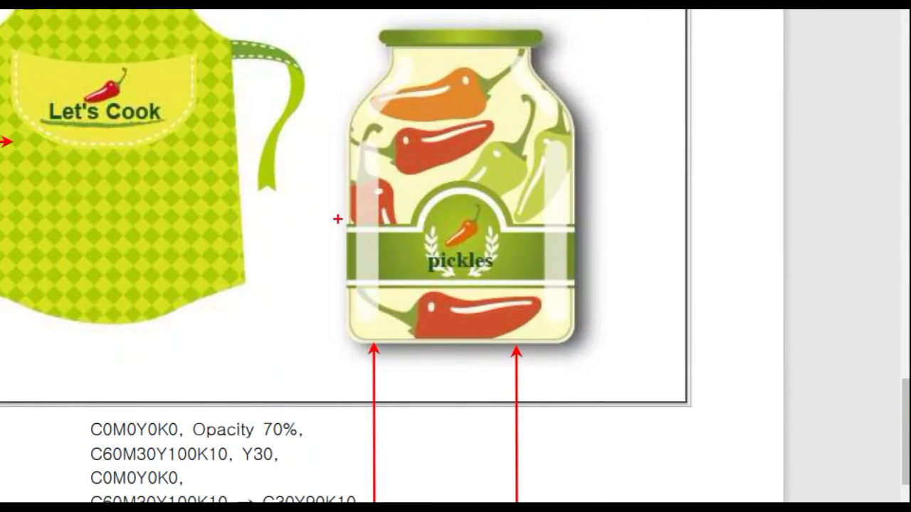
{"action": "mouse_move", "coordinate": [334, 225]}
{"action": "left_mouse_down"}
{"action": "mouse_move", "coordinate": [404, 227]}
{"action": "mouse_move", "coordinate": [475, 177]}
{"action": "mouse_move", "coordinate": [514, 231]}
{"action": "mouse_move", "coordinate": [584, 231]}
{"action": "mouse_move", "coordinate": [586, 293]}
{"action": "mouse_move", "coordinate": [349, 287]}
{"action": "mouse_move", "coordinate": [348, 227]}
{"action": "left_mouse_up"}
{"action": "left_click_drag", "start_coordinate": [349, 134], "coordinate": [396, 321]}
{"action": "mouse_move", "coordinate": [529, 135]}
{"action": "left_mouse_down"}
{"action": "mouse_move", "coordinate": [572, 202]}
{"action": "mouse_move", "coordinate": [571, 323]}
{"action": "mouse_move", "coordinate": [567, 314]}
{"action": "left_mouse_up"}
{"action": "mouse_move", "coordinate": [441, 76]}
{"action": "left_mouse_down"}
{"action": "mouse_move", "coordinate": [361, 115]}
{"action": "mouse_move", "coordinate": [437, 84]}
{"action": "mouse_move", "coordinate": [441, 94]}
{"action": "left_mouse_up"}
{"action": "mouse_move", "coordinate": [558, 122]}
{"action": "left_mouse_down"}
{"action": "mouse_move", "coordinate": [499, 52]}
{"action": "mouse_move", "coordinate": [549, 77]}
{"action": "mouse_move", "coordinate": [558, 132]}
{"action": "left_mouse_up"}
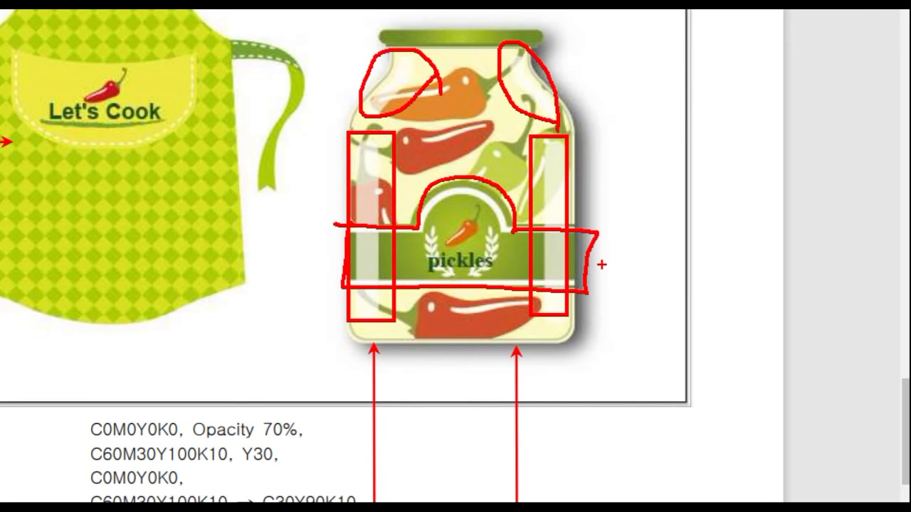
{"action": "key", "text": "Escape"}
{"action": "mouse_move", "coordinate": [236, 14]}
{"action": "left_mouse_down"}
{"action": "mouse_move", "coordinate": [646, 133]}
{"action": "mouse_move", "coordinate": [910, 92]}
{"action": "left_mouse_up"}
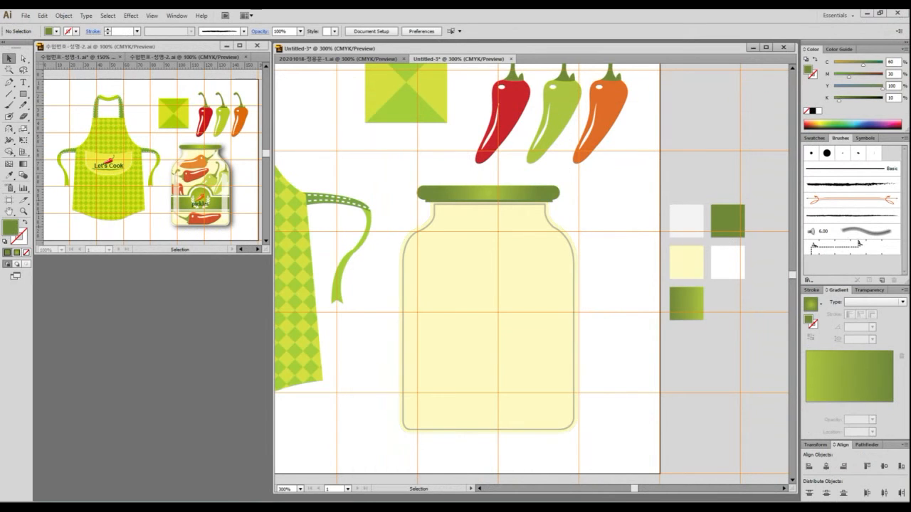
- Select the jar body together with its lid group and lock them both
{"action": "left_click", "coordinate": [575, 313]}
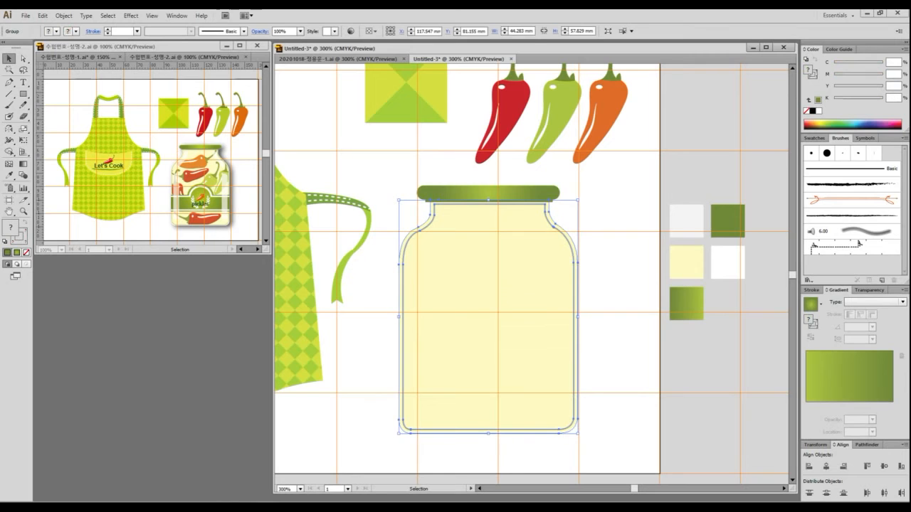
{"action": "left_click", "coordinate": [488, 193]}
{"action": "key", "text": "ctrl+shift+a"}
{"action": "left_click_drag", "start_coordinate": [606, 245], "coordinate": [483, 176]}
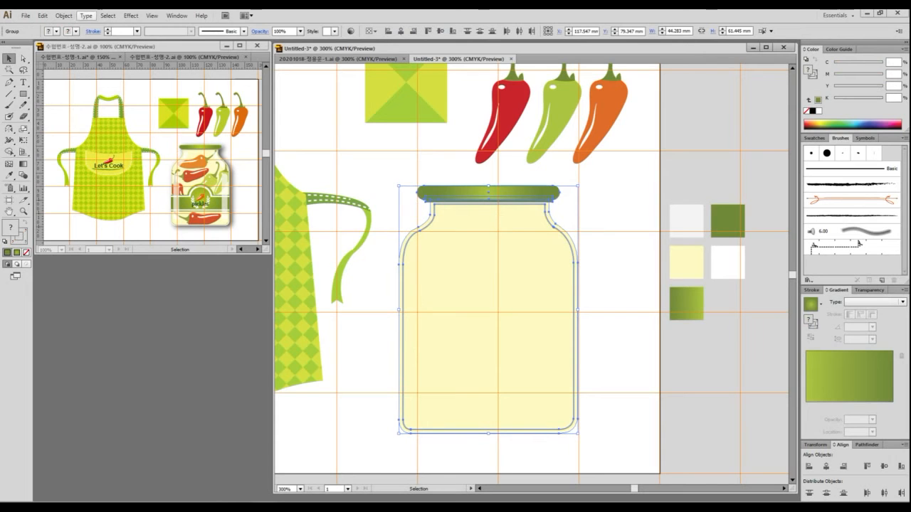
{"action": "left_click", "coordinate": [64, 15]}
{"action": "mouse_move", "coordinate": [142, 71]}
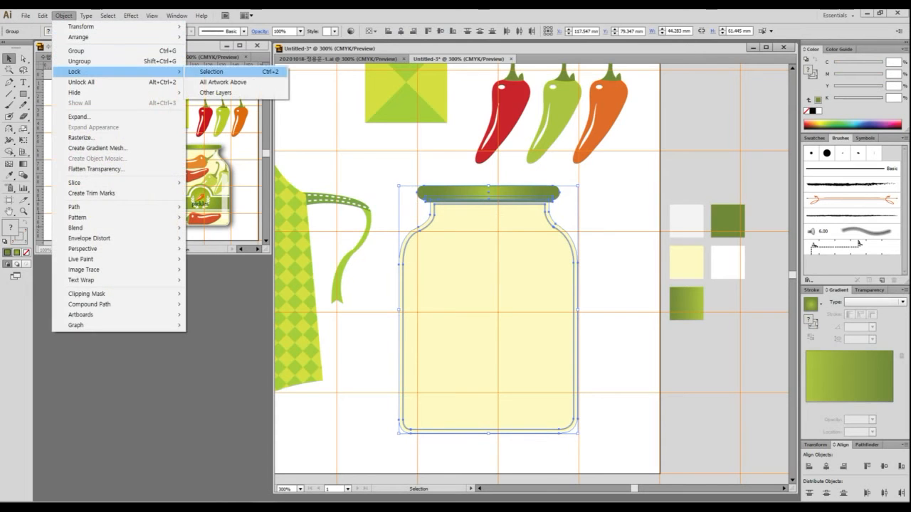
{"action": "left_click", "coordinate": [206, 71]}
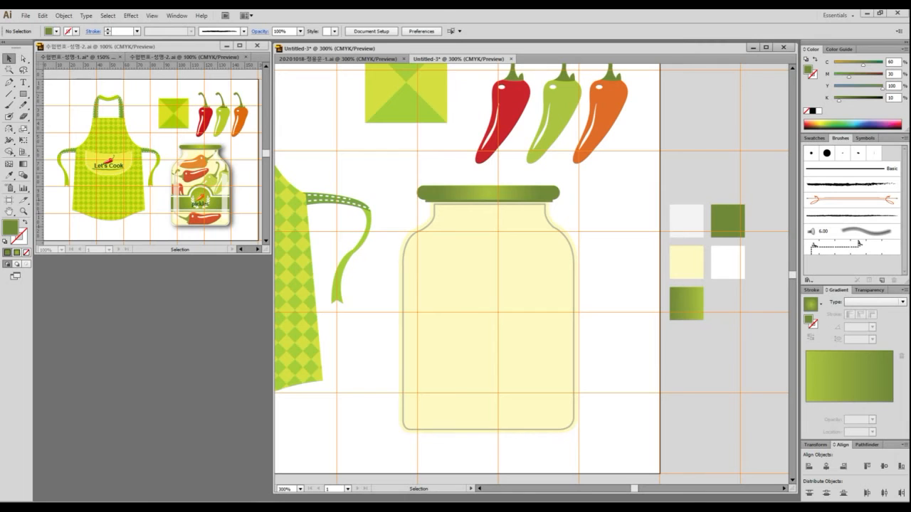
- Draw a dark green rectangle about 51 mm wide and 12 mm high across the lower part of the jar
{"action": "left_click_drag", "start_coordinate": [572, 239], "coordinate": [589, 205]}
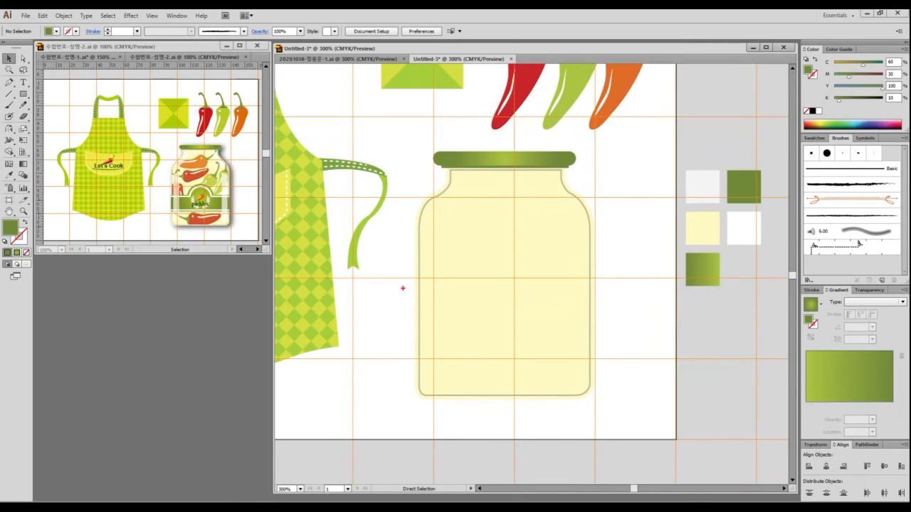
{"action": "mouse_move", "coordinate": [403, 287]}
{"action": "left_mouse_down"}
{"action": "mouse_move", "coordinate": [501, 344]}
{"action": "mouse_move", "coordinate": [605, 344]}
{"action": "left_mouse_up"}
{"action": "mouse_move", "coordinate": [463, 293]}
{"action": "left_mouse_down"}
{"action": "mouse_move", "coordinate": [491, 245]}
{"action": "mouse_move", "coordinate": [537, 282]}
{"action": "mouse_move", "coordinate": [516, 325]}
{"action": "left_mouse_up"}
{"action": "key", "text": "Escape"}
{"action": "left_click", "coordinate": [24, 95]}
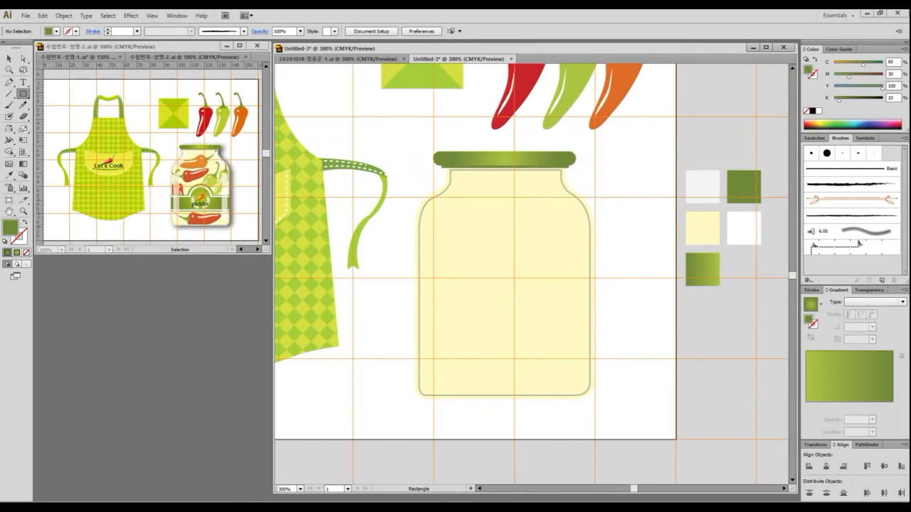
{"action": "left_click_drag", "start_coordinate": [404, 312], "coordinate": [610, 353]}
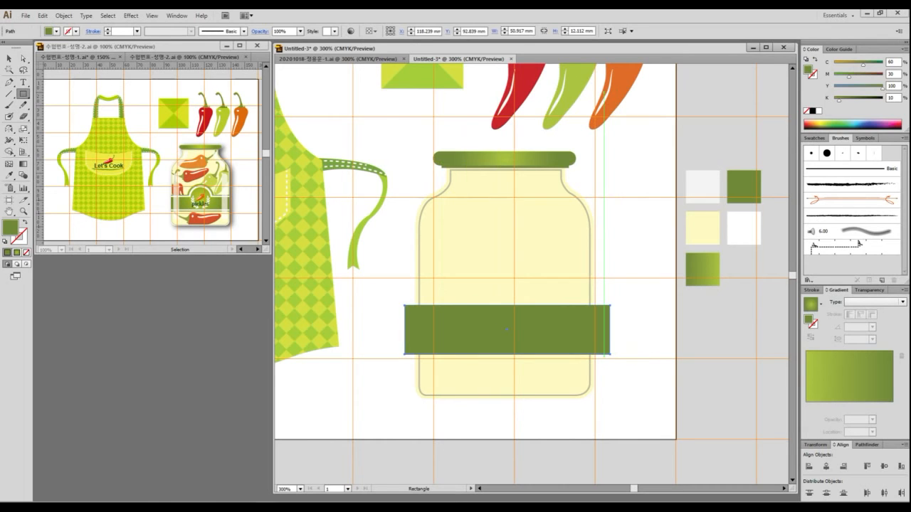
- Draw a circle about 18 mm across over the band's upper edge and align both shapes on their horizontal centres
{"action": "left_click_drag", "start_coordinate": [23, 93], "coordinate": [71, 116]}
{"action": "left_click_drag", "start_coordinate": [463, 268], "coordinate": [547, 319]}
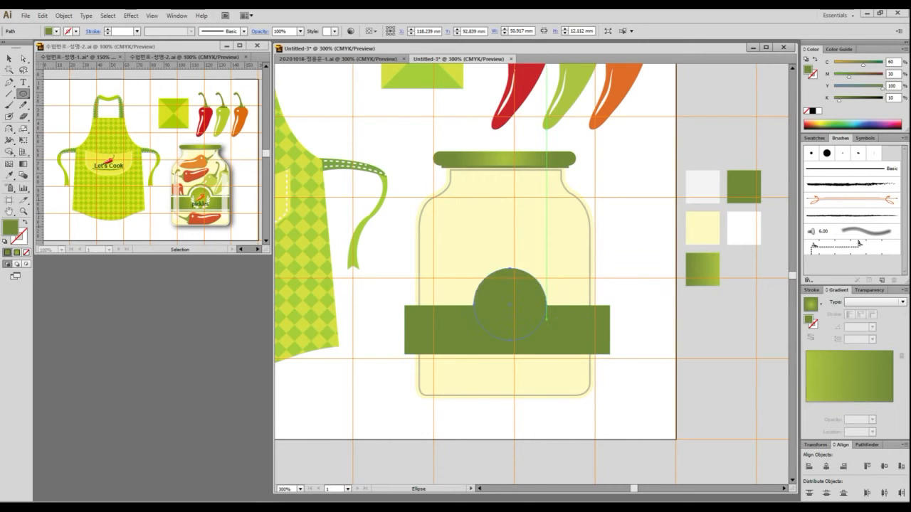
{"action": "left_click", "coordinate": [9, 58]}
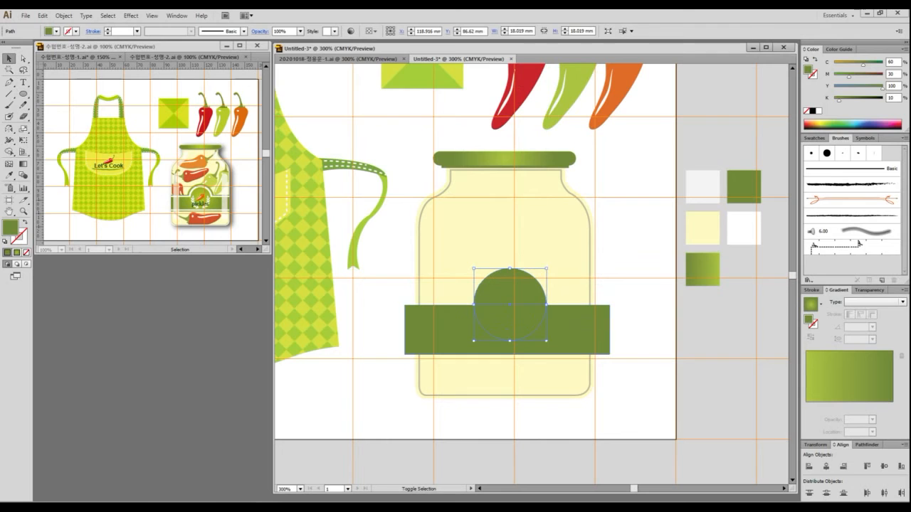
{"action": "left_click", "coordinate": [441, 328], "text": "shift"}
{"action": "left_click", "coordinate": [826, 466]}
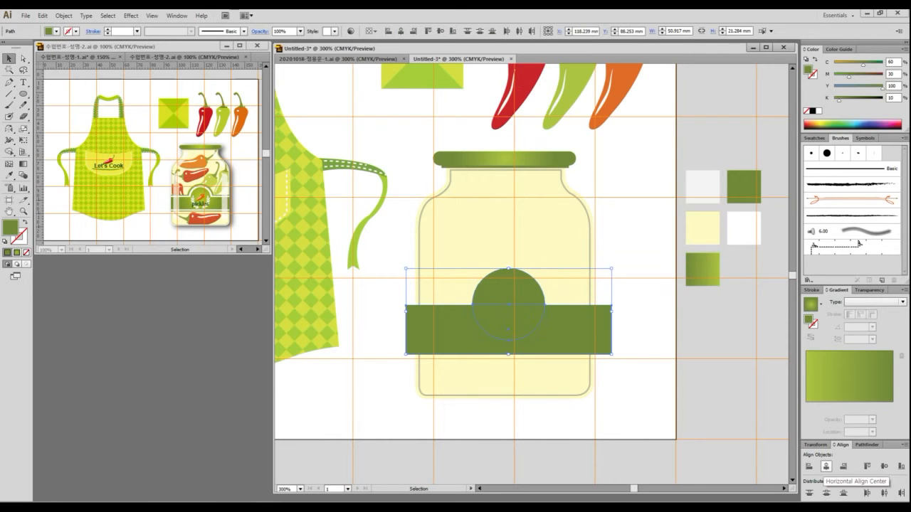
- Unite the circle and the band into a single label shape
{"action": "left_click", "coordinate": [866, 445]}
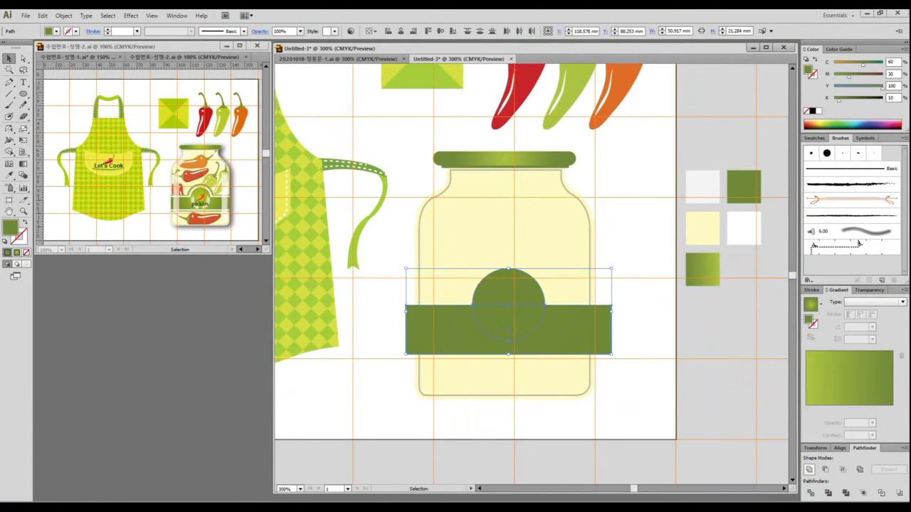
{"action": "left_click", "coordinate": [809, 470]}
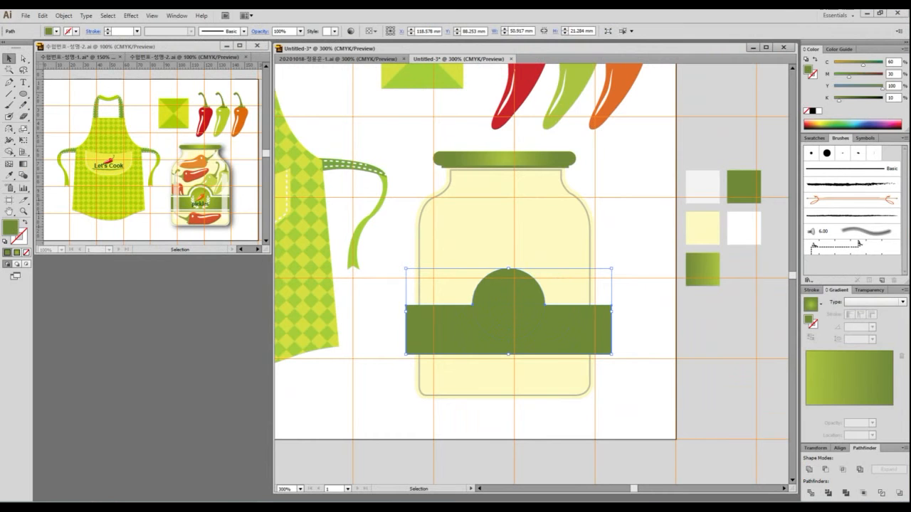
{"action": "key", "text": "ctrl+shift+a"}
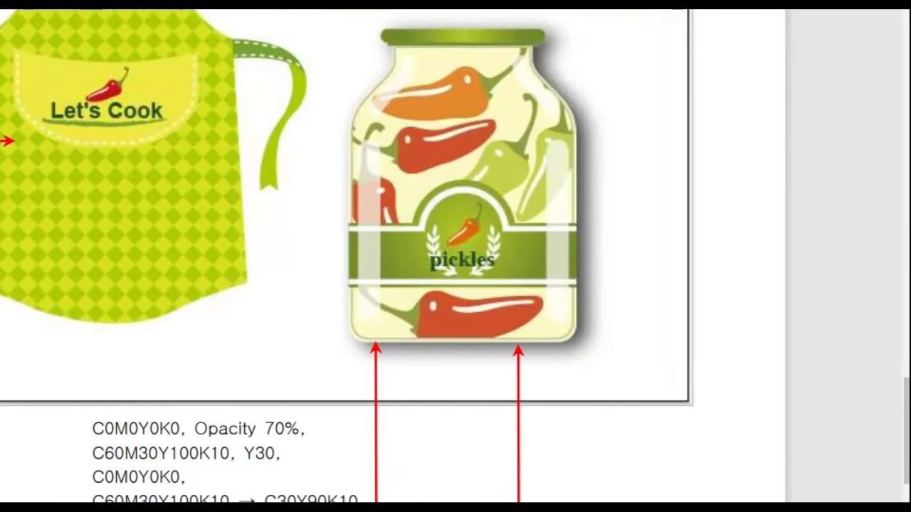
- Check the label in the reference PDF and fill the united label shape with the green gradient swatch
{"action": "left_click_drag", "start_coordinate": [479, 218], "coordinate": [485, 250]}
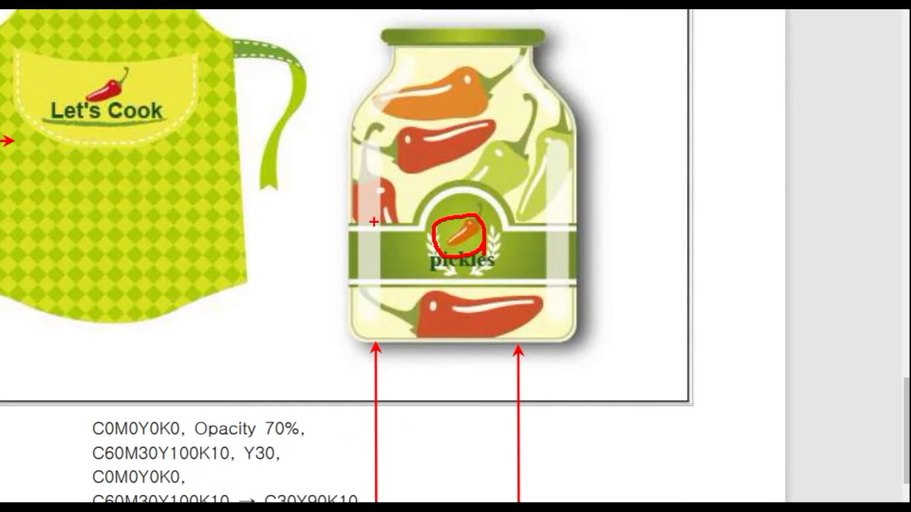
{"action": "left_click_drag", "start_coordinate": [373, 222], "coordinate": [373, 300]}
{"action": "mouse_move", "coordinate": [577, 225]}
{"action": "left_mouse_down"}
{"action": "mouse_move", "coordinate": [572, 284]}
{"action": "mouse_move", "coordinate": [541, 304]}
{"action": "left_mouse_up"}
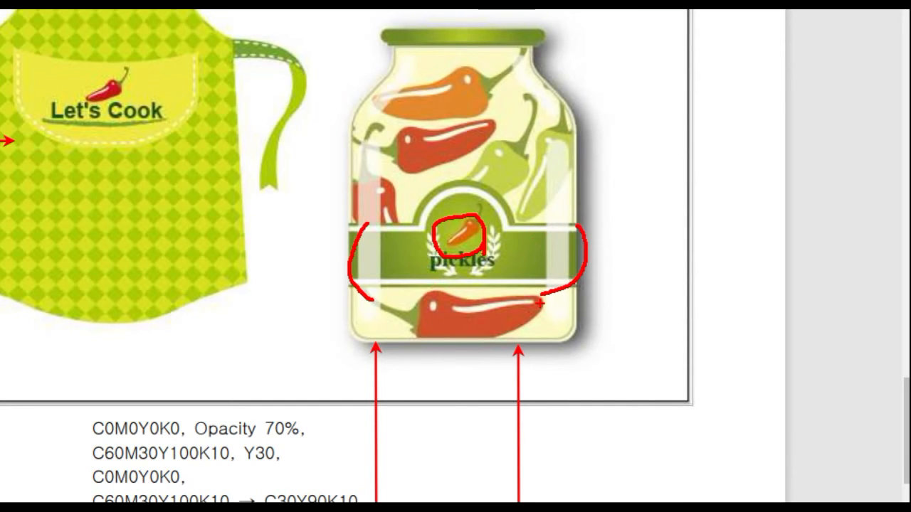
{"action": "key", "text": "Escape"}
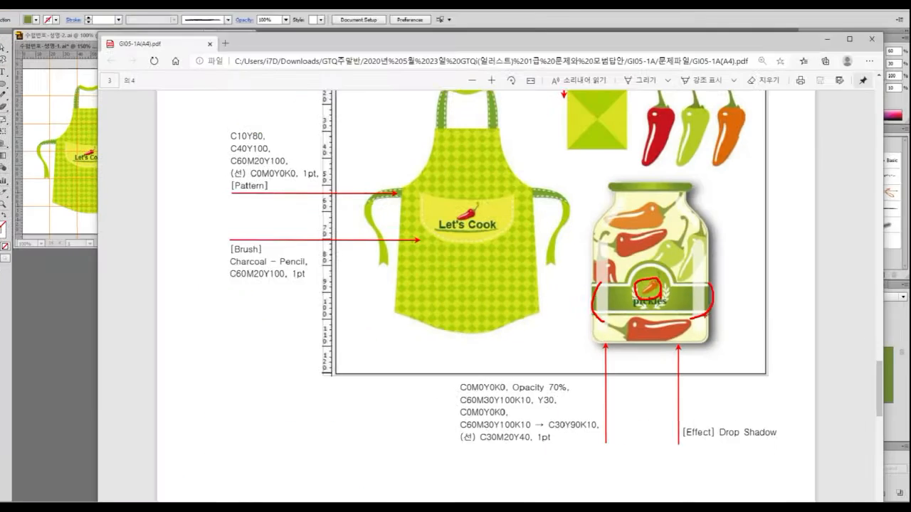
{"action": "left_click_drag", "start_coordinate": [499, 50], "coordinate": [909, 125]}
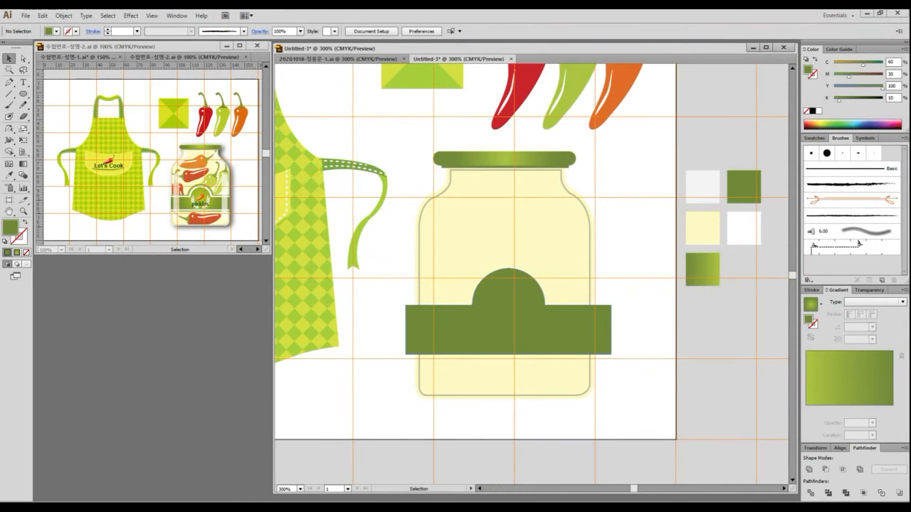
{"action": "key", "text": "i"}
{"action": "left_click", "coordinate": [702, 270]}
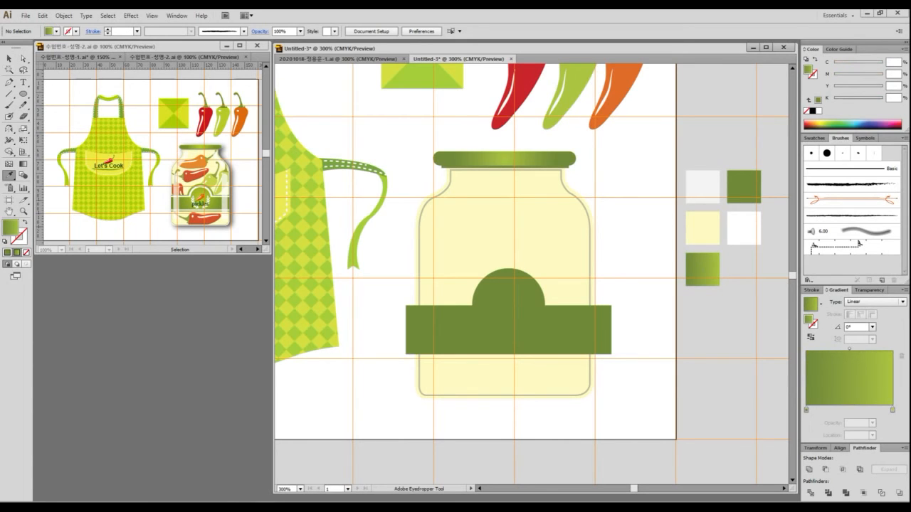
{"action": "key", "text": "v"}
{"action": "left_click", "coordinate": [508, 329]}
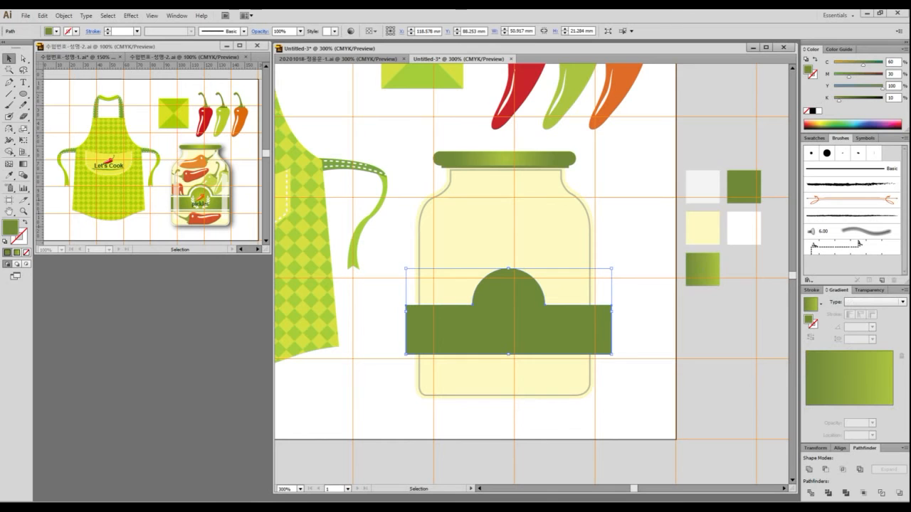
{"action": "key", "text": "i"}
{"action": "left_click", "coordinate": [702, 270]}
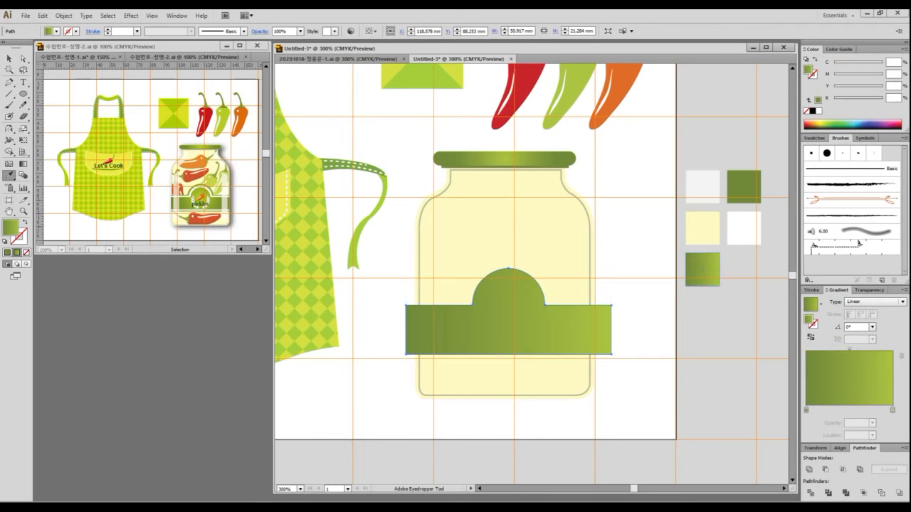
- Make the label's gradient radial, with light green C30 Y90 K10 at the centre and dark green at the outside
{"action": "left_click", "coordinate": [874, 301]}
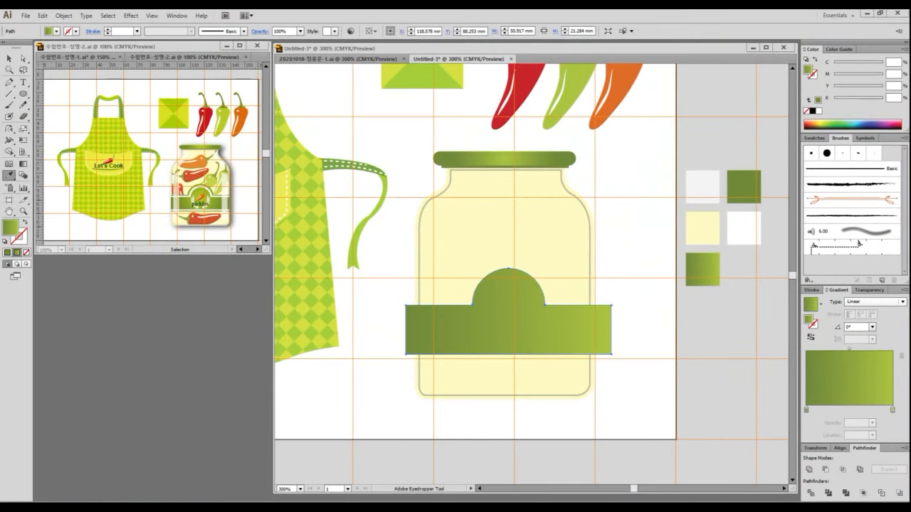
{"action": "left_click", "coordinate": [809, 309]}
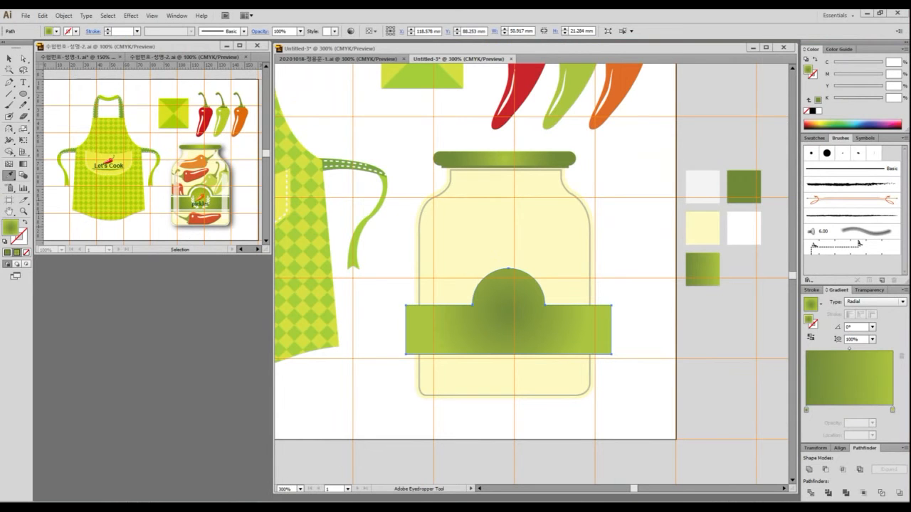
{"action": "mouse_move", "coordinate": [892, 409]}
{"action": "left_mouse_down"}
{"action": "mouse_move", "coordinate": [827, 410]}
{"action": "mouse_move", "coordinate": [892, 410]}
{"action": "left_mouse_up"}
{"action": "left_click_drag", "start_coordinate": [827, 410], "coordinate": [806, 410]}
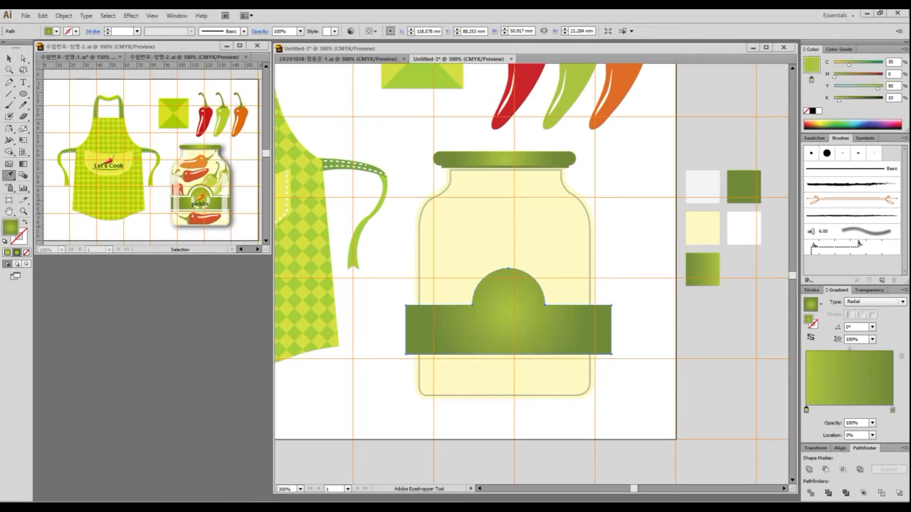
{"action": "left_click", "coordinate": [10, 58]}
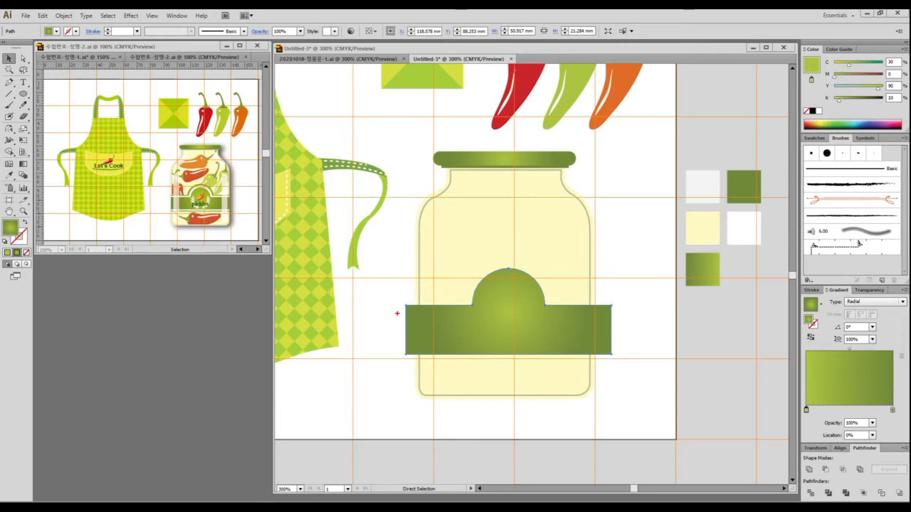
{"action": "mouse_move", "coordinate": [397, 313]}
{"action": "left_mouse_down"}
{"action": "mouse_move", "coordinate": [481, 314]}
{"action": "mouse_move", "coordinate": [486, 283]}
{"action": "mouse_move", "coordinate": [514, 275]}
{"action": "mouse_move", "coordinate": [535, 311]}
{"action": "mouse_move", "coordinate": [623, 313]}
{"action": "left_mouse_up"}
{"action": "left_click_drag", "start_coordinate": [397, 348], "coordinate": [626, 349]}
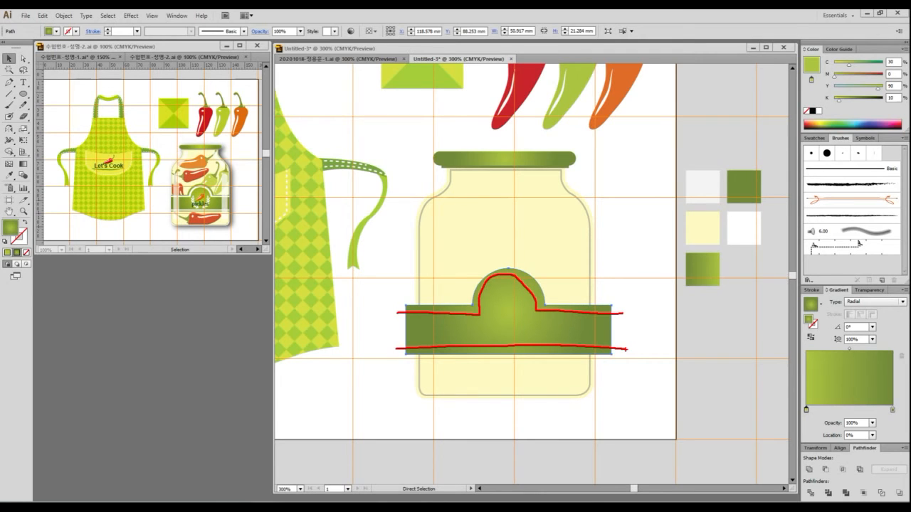
{"action": "key", "text": "Escape"}
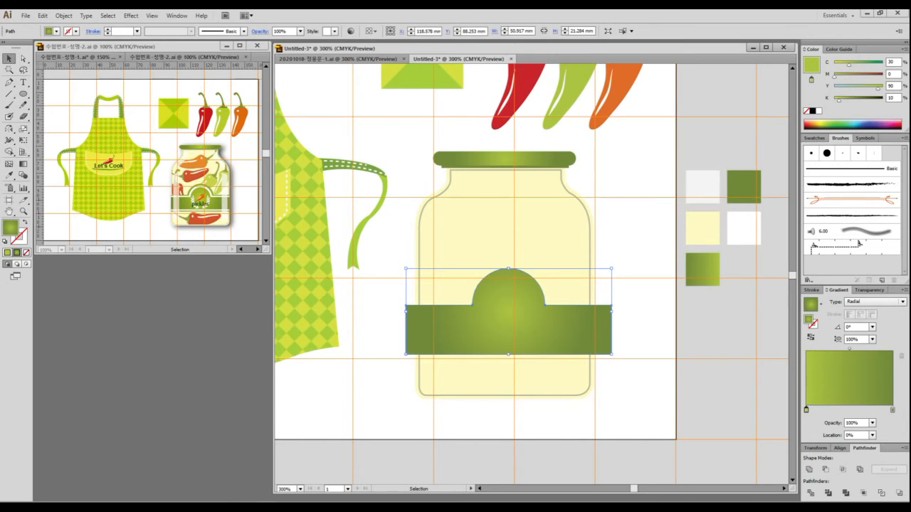
{"action": "key", "text": "a"}
{"action": "left_click_drag", "start_coordinate": [404, 347], "coordinate": [641, 346]}
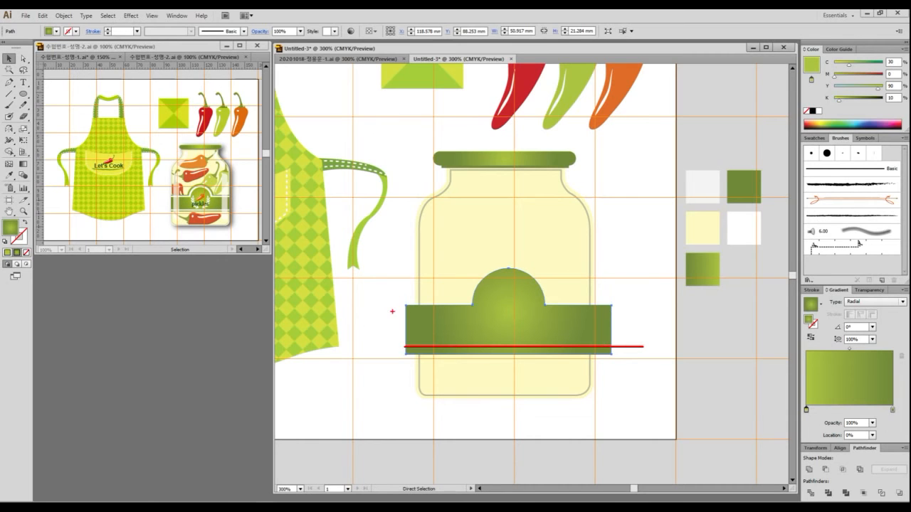
{"action": "mouse_move", "coordinate": [392, 310]}
{"action": "left_mouse_down"}
{"action": "mouse_move", "coordinate": [485, 310]}
{"action": "mouse_move", "coordinate": [488, 287]}
{"action": "mouse_move", "coordinate": [512, 277]}
{"action": "mouse_move", "coordinate": [535, 310]}
{"action": "mouse_move", "coordinate": [621, 309]}
{"action": "left_mouse_up"}
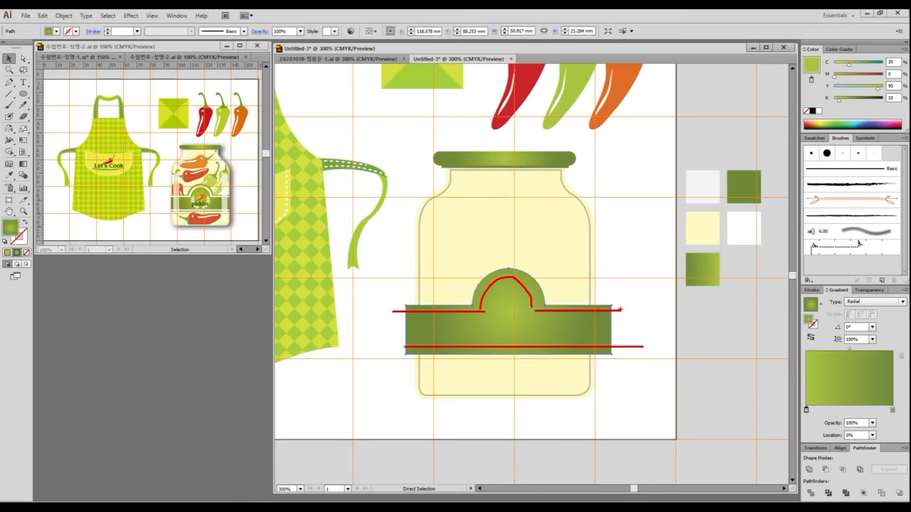
{"action": "key", "text": "Escape"}
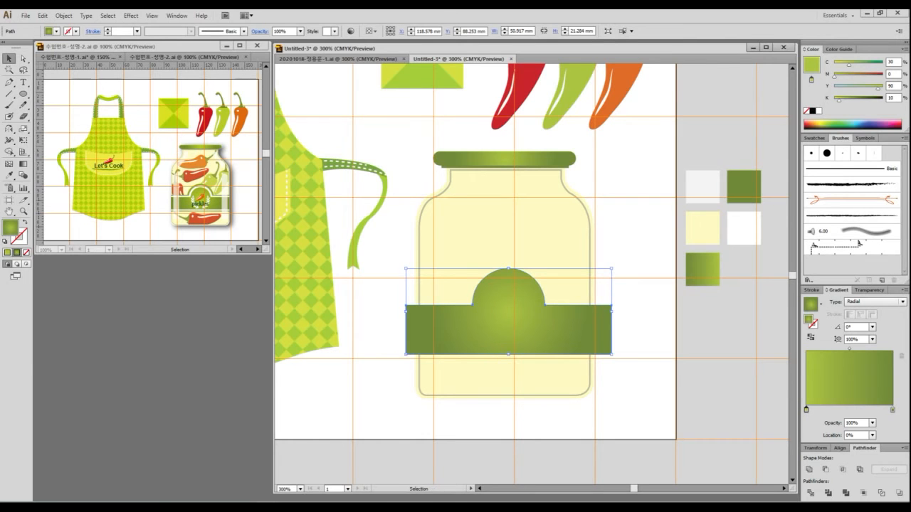
- Offset the label shape's path by -1 mm with mitred joins to create a smaller inner copy
{"action": "key", "text": "ctrl+equal"}
{"action": "left_click", "coordinate": [63, 15]}
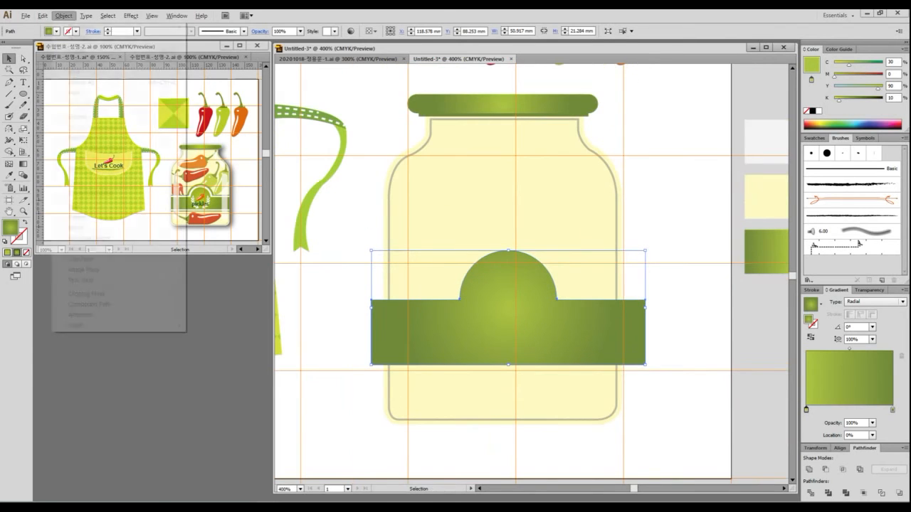
{"action": "mouse_move", "coordinate": [114, 206]}
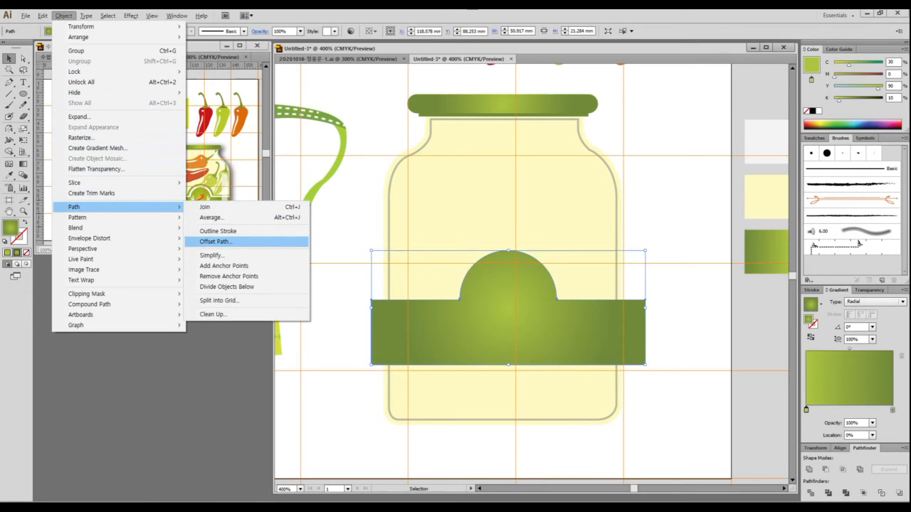
{"action": "left_click", "coordinate": [216, 241]}
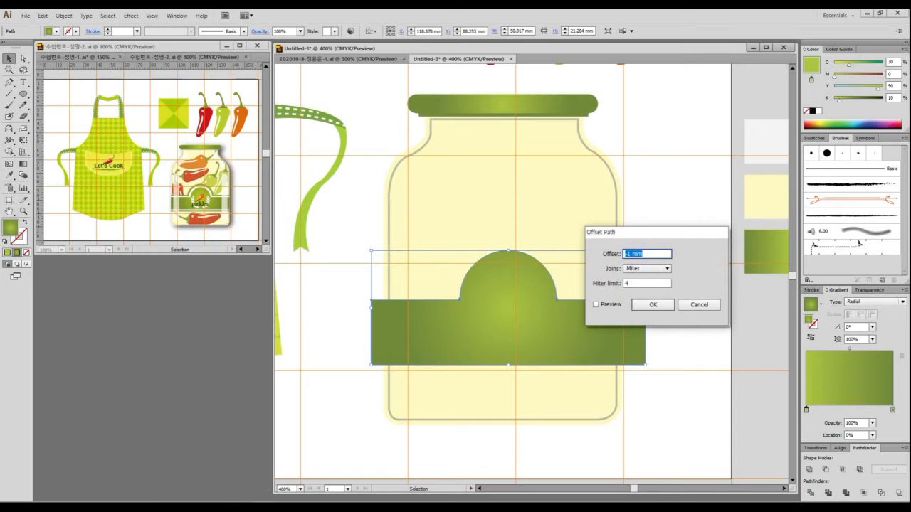
{"action": "left_click", "coordinate": [595, 305]}
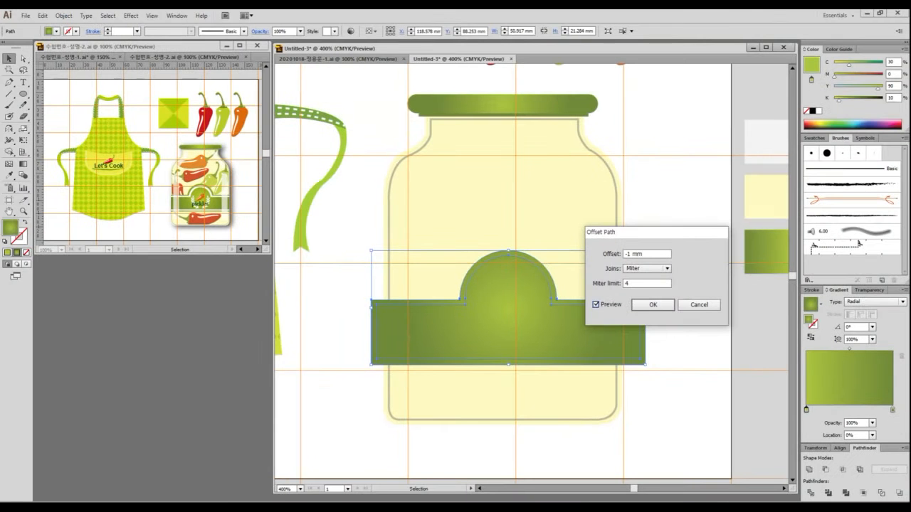
{"action": "left_click", "coordinate": [682, 268]}
{"action": "key", "text": "ctrl+shift+a"}
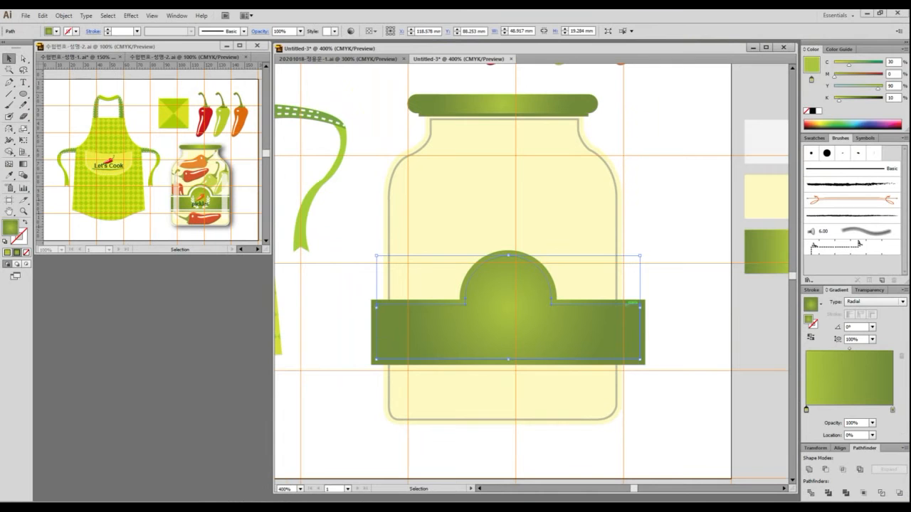
{"action": "key", "text": "ctrl"}
{"action": "key", "text": "ctrl"}
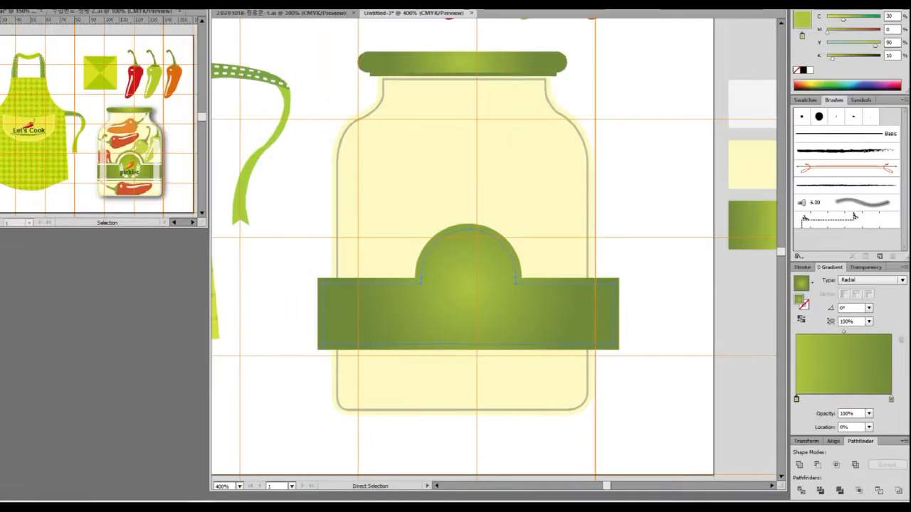
{"action": "left_click", "coordinate": [585, 317]}
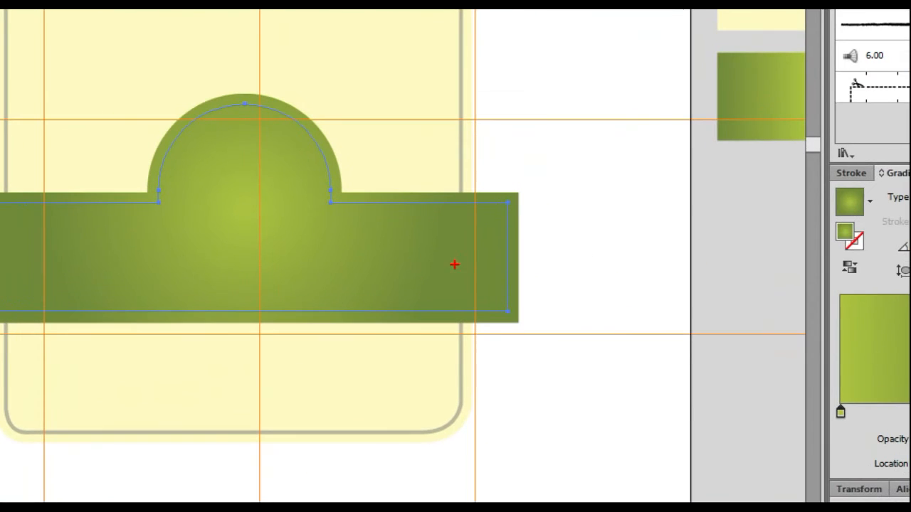
{"action": "left_click_drag", "start_coordinate": [611, 285], "coordinate": [645, 284]}
{"action": "left_click_drag", "start_coordinate": [552, 203], "coordinate": [536, 229]}
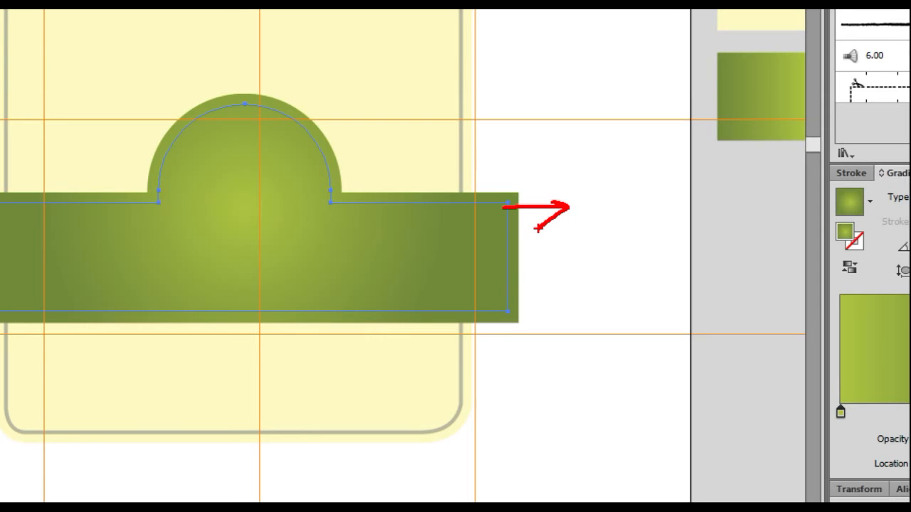
{"action": "key", "text": "Escape"}
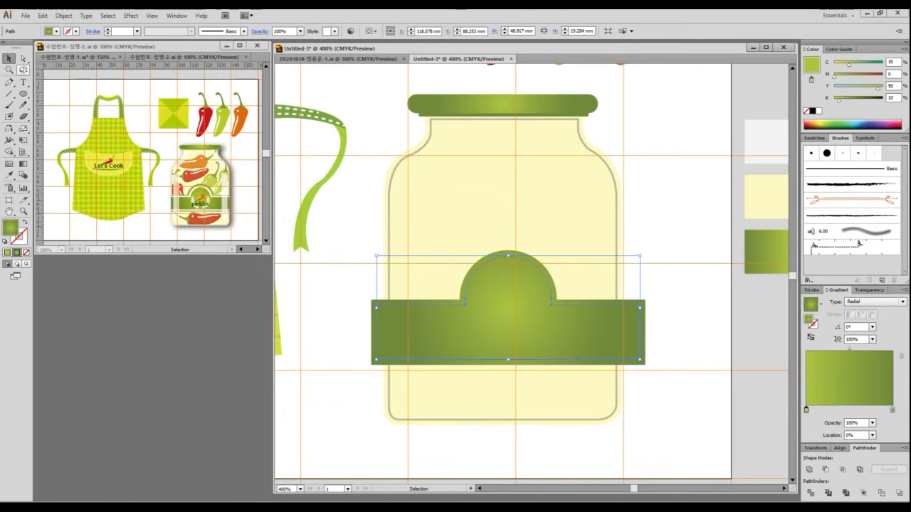
- Try to pull the right edge of the inner label outline outward past the label's end
{"action": "left_click", "coordinate": [24, 58]}
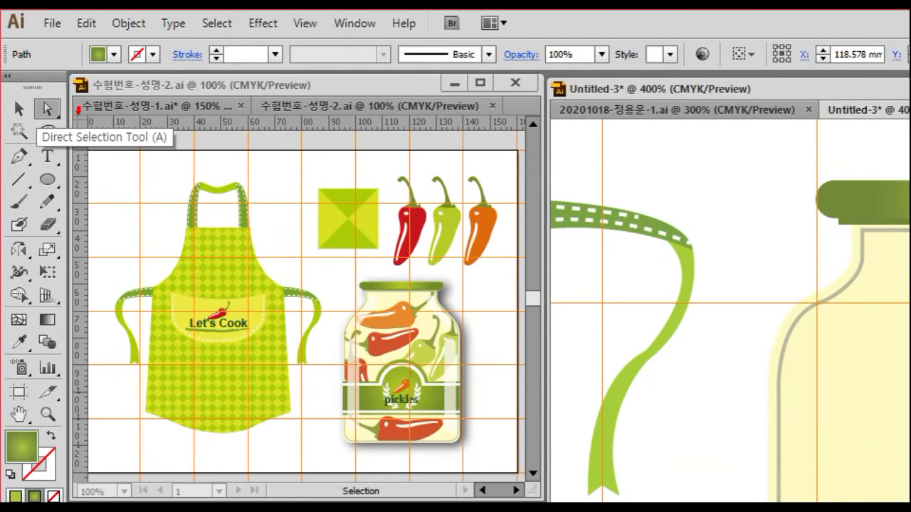
{"action": "mouse_move", "coordinate": [47, 71]}
{"action": "left_mouse_down"}
{"action": "mouse_move", "coordinate": [21, 62]}
{"action": "mouse_move", "coordinate": [49, 69]}
{"action": "left_mouse_up"}
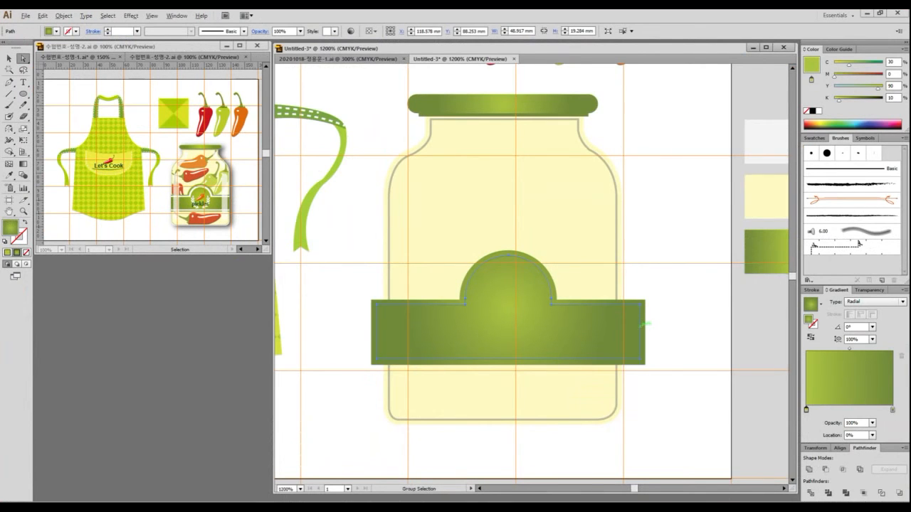
{"action": "scroll", "coordinate": [641, 327], "scroll_direction": "up", "scroll_amount": 5}
{"action": "scroll", "coordinate": [610, 239], "scroll_direction": "down", "scroll_amount": 1}
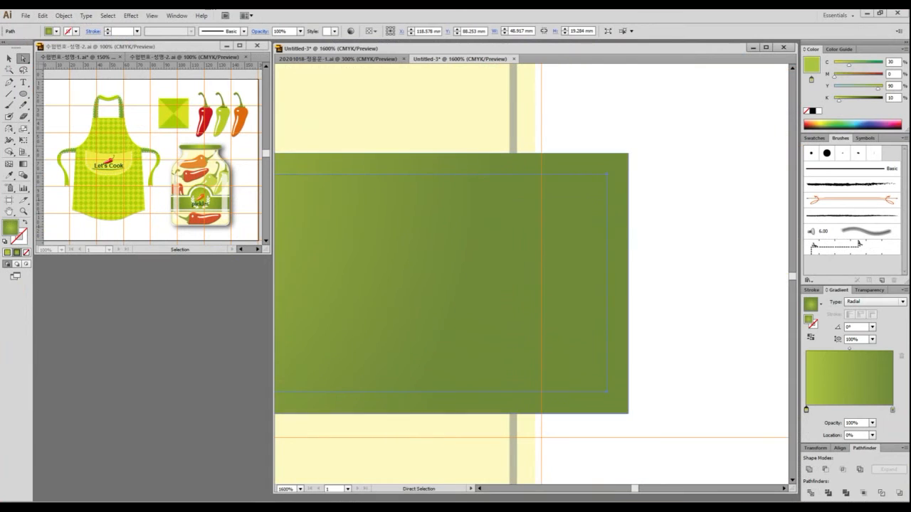
{"action": "left_click_drag", "start_coordinate": [607, 174], "coordinate": [611, 391]}
{"action": "key", "text": "Escape"}
{"action": "scroll", "coordinate": [604, 200], "scroll_direction": "down", "scroll_amount": 1}
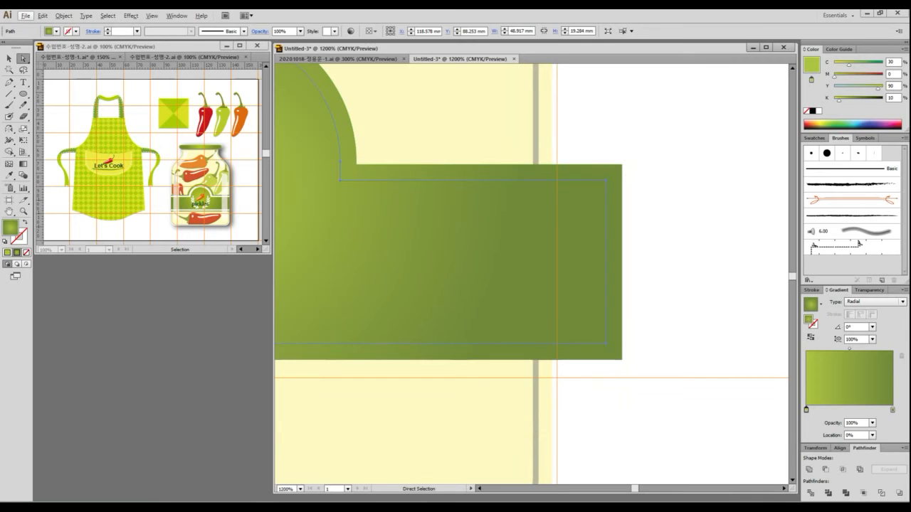
{"action": "left_click_drag", "start_coordinate": [606, 221], "coordinate": [642, 221]}
{"action": "key", "text": "ctrl+z"}
{"action": "key", "text": "ctrl+shift+a"}
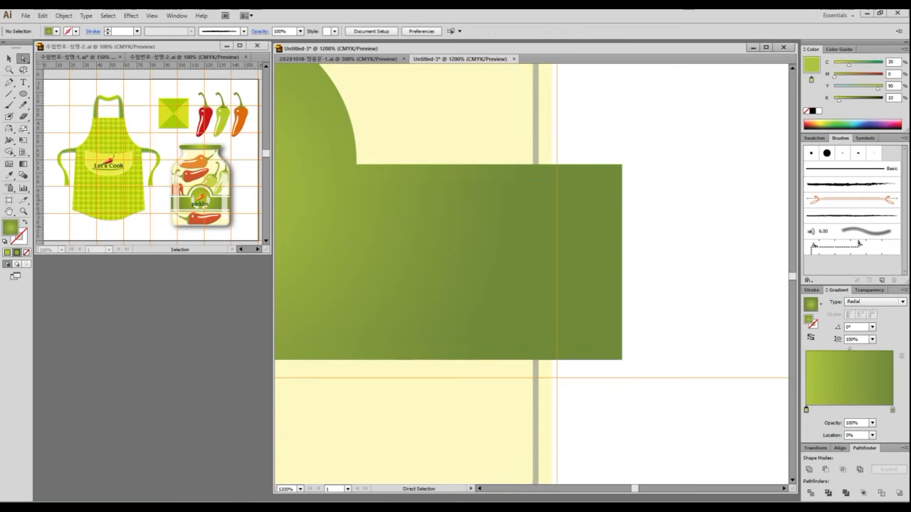
- Lock the outer green label shape on the jar
{"action": "left_click", "coordinate": [9, 59]}
{"action": "left_click", "coordinate": [484, 263]}
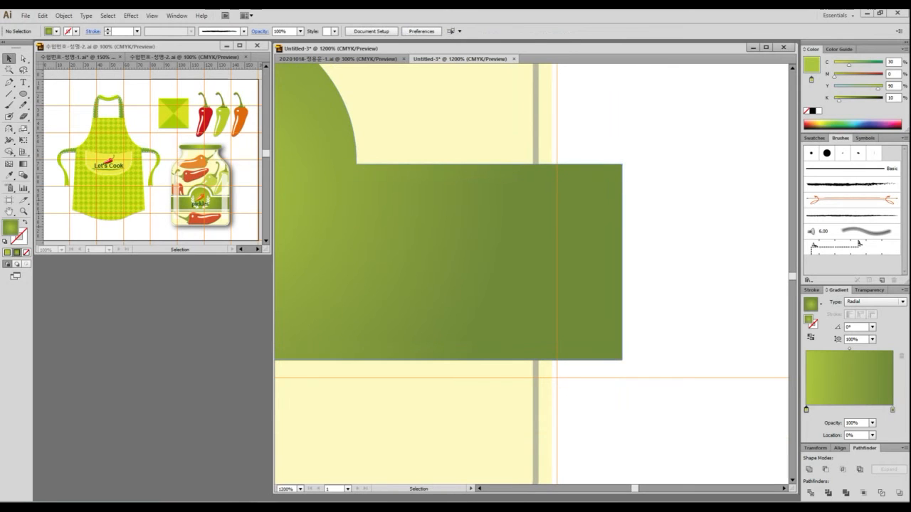
{"action": "left_click", "coordinate": [64, 15]}
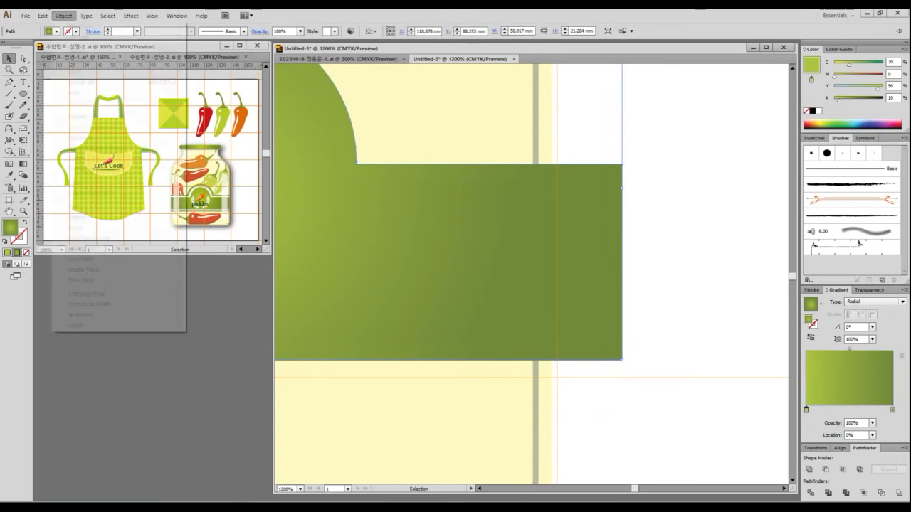
{"action": "mouse_move", "coordinate": [78, 69]}
{"action": "left_click", "coordinate": [211, 71]}
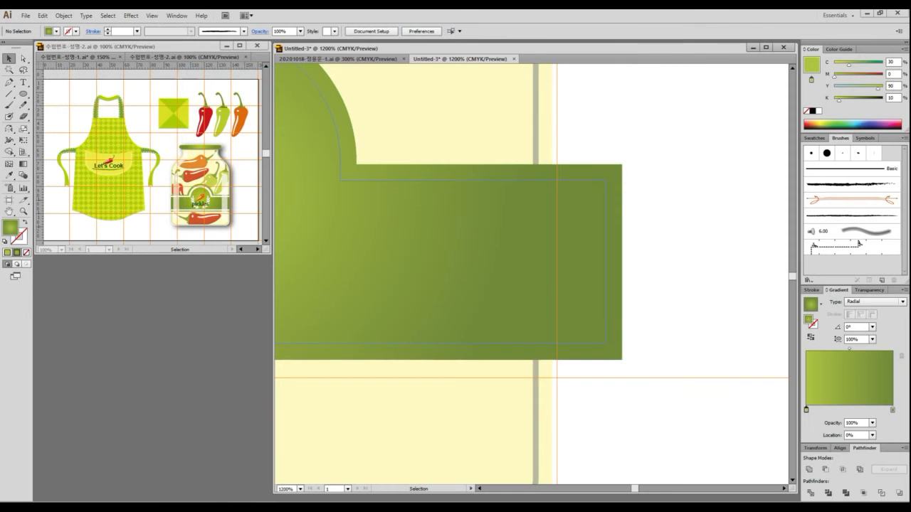
- Pull the right edge of the inner label outline straight outward past the label, making the outline about 52.1 mm wide
{"action": "left_click", "coordinate": [23, 58]}
{"action": "left_click", "coordinate": [606, 183]}
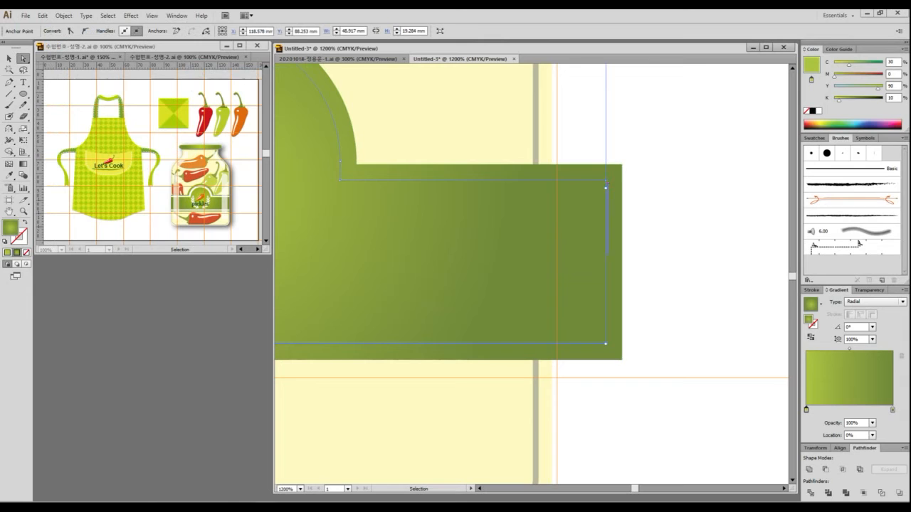
{"action": "left_click_drag", "start_coordinate": [608, 333], "coordinate": [606, 345]}
{"action": "key", "text": "Escape"}
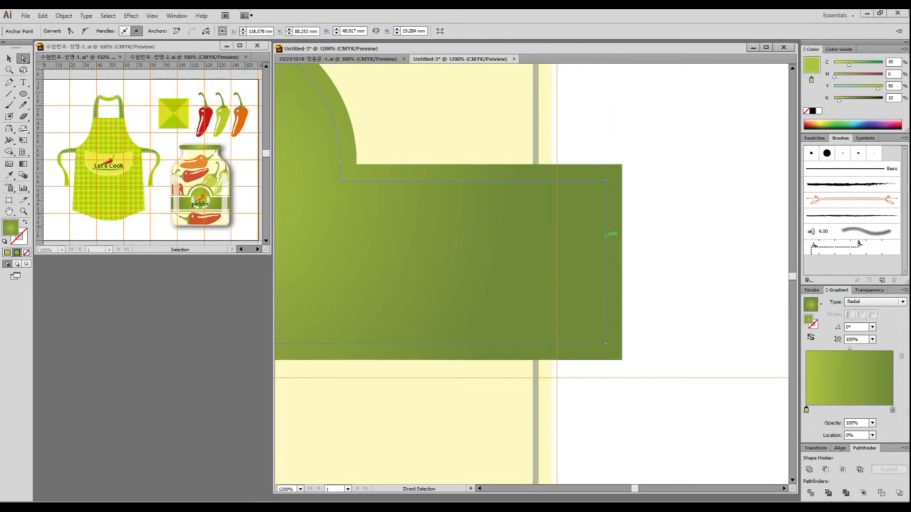
{"action": "left_click_drag", "start_coordinate": [605, 233], "coordinate": [658, 234]}
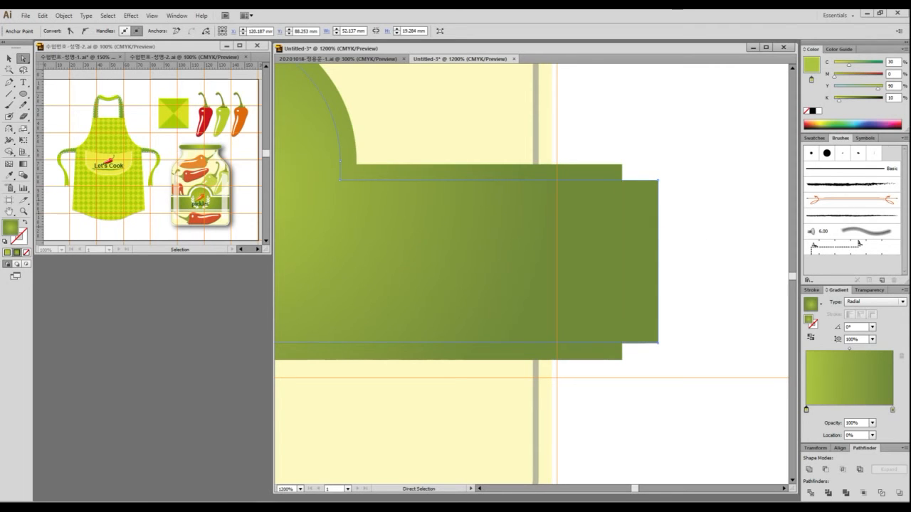
- Give the inner label outline no fill and a white 2 pt stroke
{"action": "scroll", "coordinate": [705, 282], "scroll_direction": "down", "scroll_amount": 3}
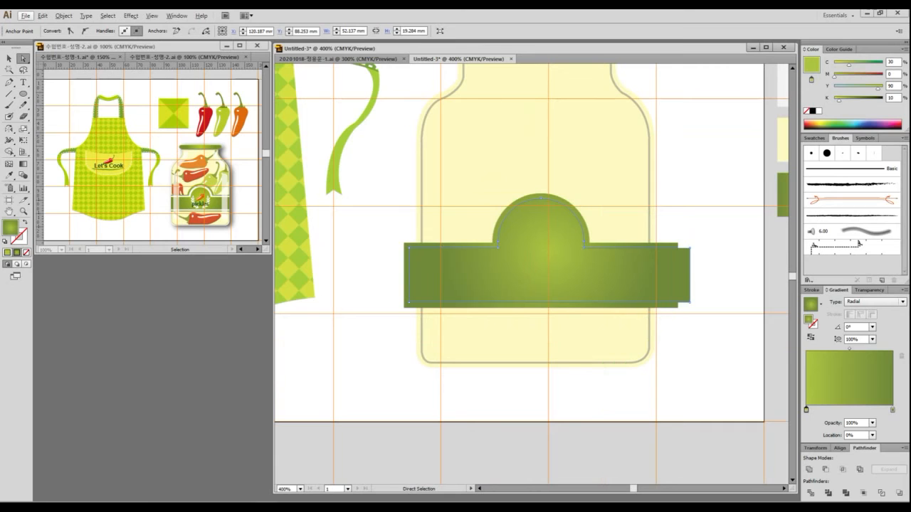
{"action": "key", "text": "d"}
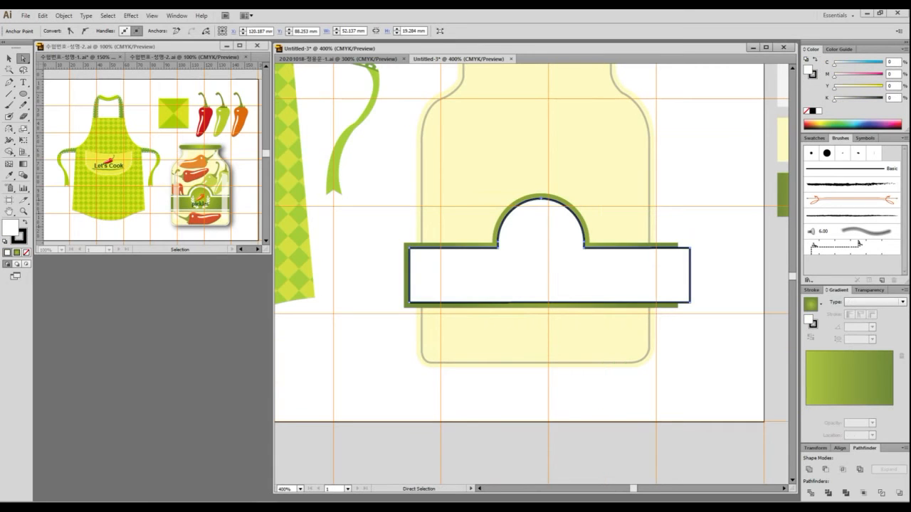
{"action": "key", "text": "shift+x"}
{"action": "key", "text": "/"}
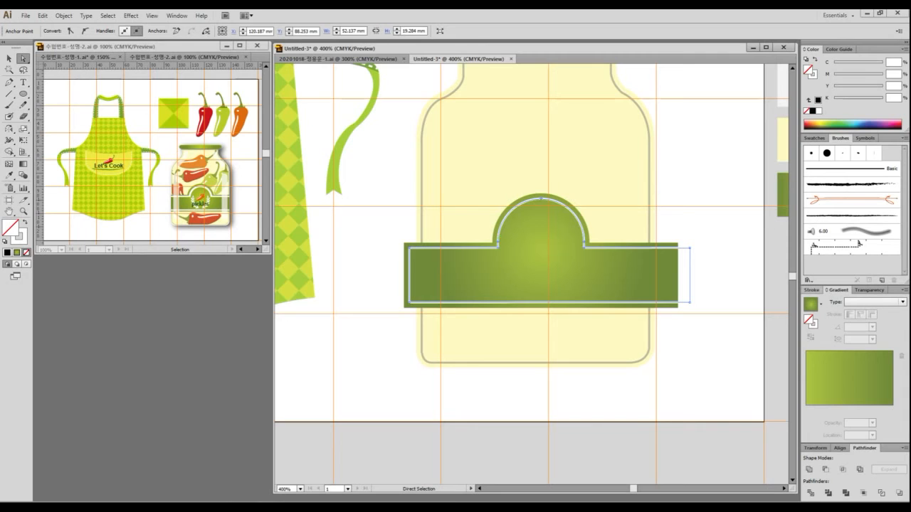
{"action": "left_click", "coordinate": [811, 289]}
{"action": "left_click", "coordinate": [835, 300]}
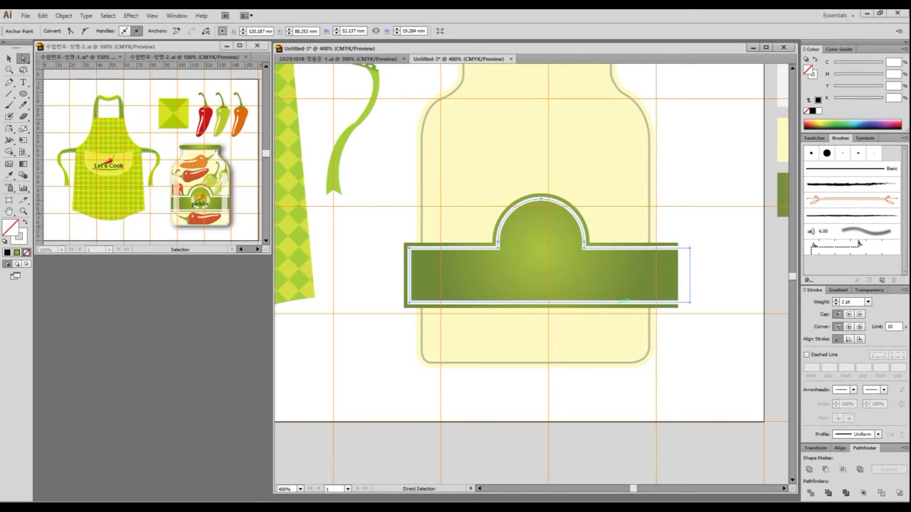
- Pull the left edge of the white outline outward past the label, making it about 55.5 mm wide, and deselect it
{"action": "scroll", "coordinate": [409, 269], "scroll_direction": "up", "scroll_amount": 2}
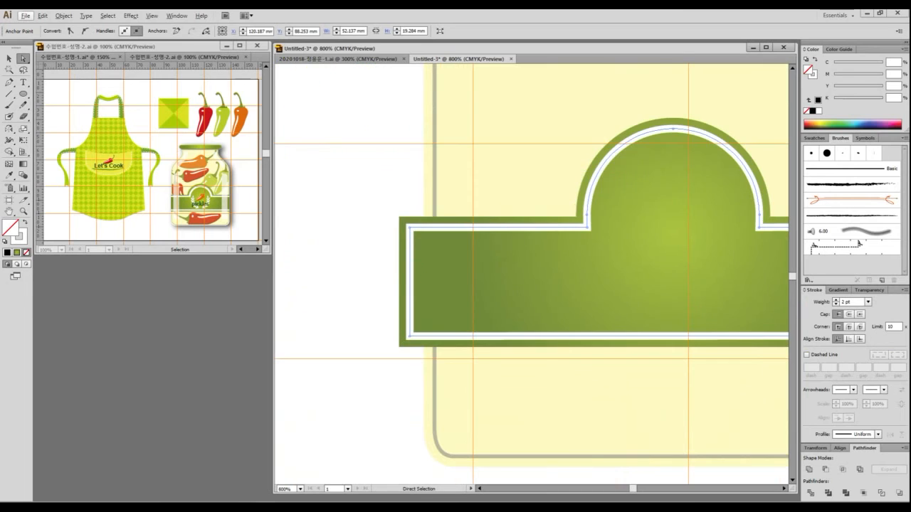
{"action": "key", "text": "ctrl+2"}
{"action": "left_click_drag", "start_coordinate": [404, 228], "coordinate": [419, 329]}
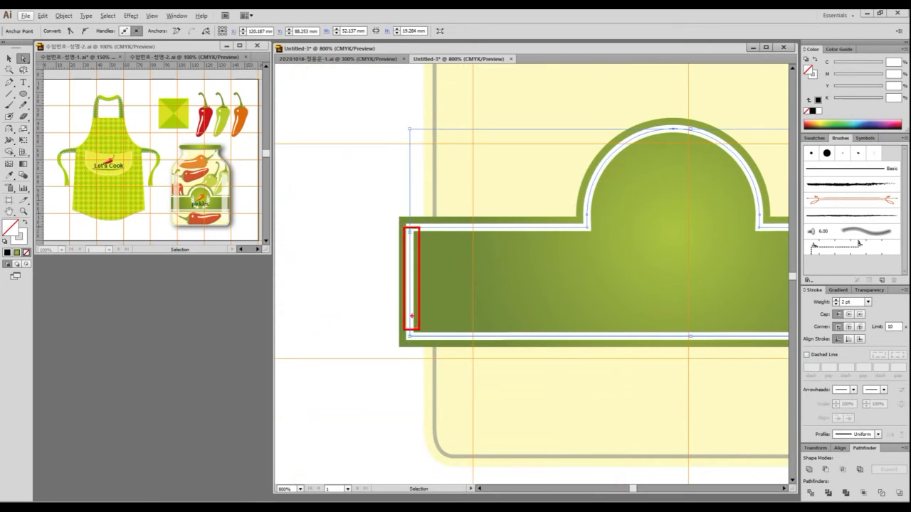
{"action": "mouse_move", "coordinate": [407, 285]}
{"action": "left_mouse_down"}
{"action": "mouse_move", "coordinate": [375, 272]}
{"action": "mouse_move", "coordinate": [378, 298]}
{"action": "left_mouse_up"}
{"action": "mouse_move", "coordinate": [34, 48]}
{"action": "left_mouse_down"}
{"action": "mouse_move", "coordinate": [37, 59]}
{"action": "mouse_move", "coordinate": [63, 64]}
{"action": "mouse_move", "coordinate": [62, 79]}
{"action": "left_mouse_up"}
{"action": "key", "text": "Escape"}
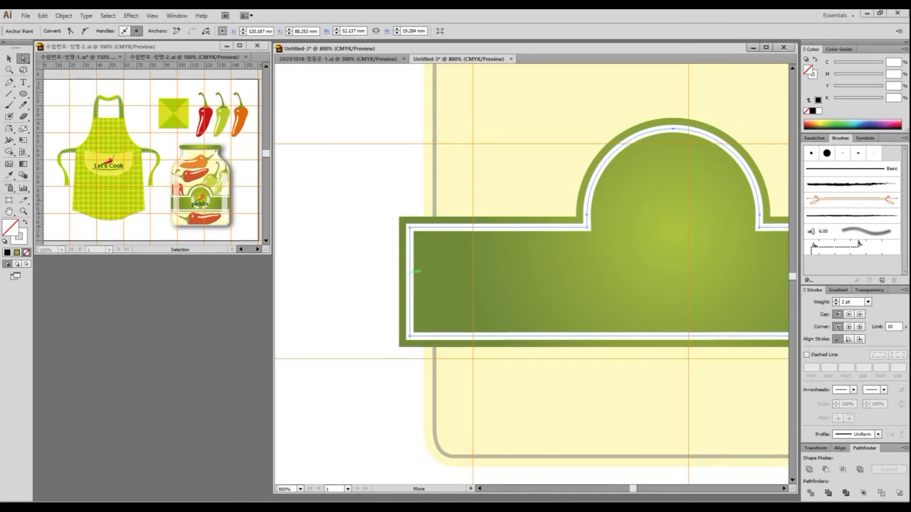
{"action": "left_click_drag", "start_coordinate": [410, 271], "coordinate": [374, 272]}
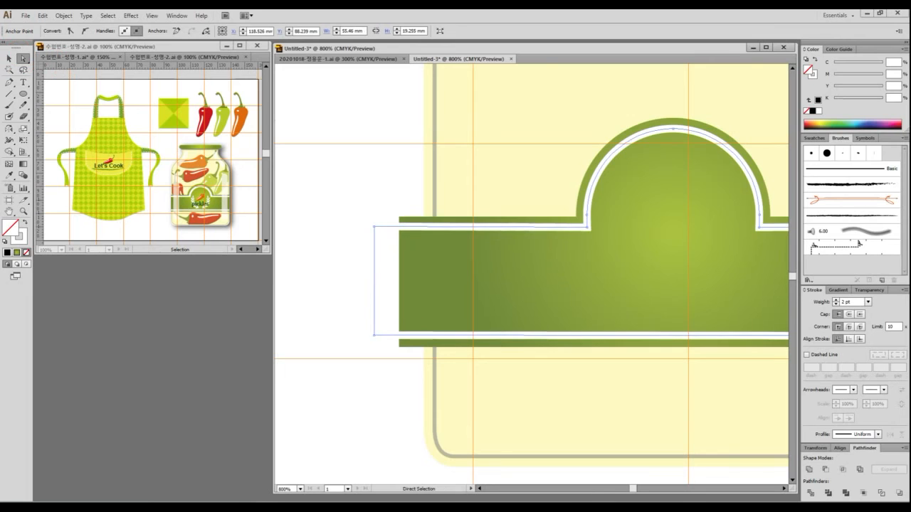
{"action": "key", "text": "ctrl+shift+a"}
{"action": "scroll", "coordinate": [619, 399], "scroll_direction": "down", "scroll_amount": 1}
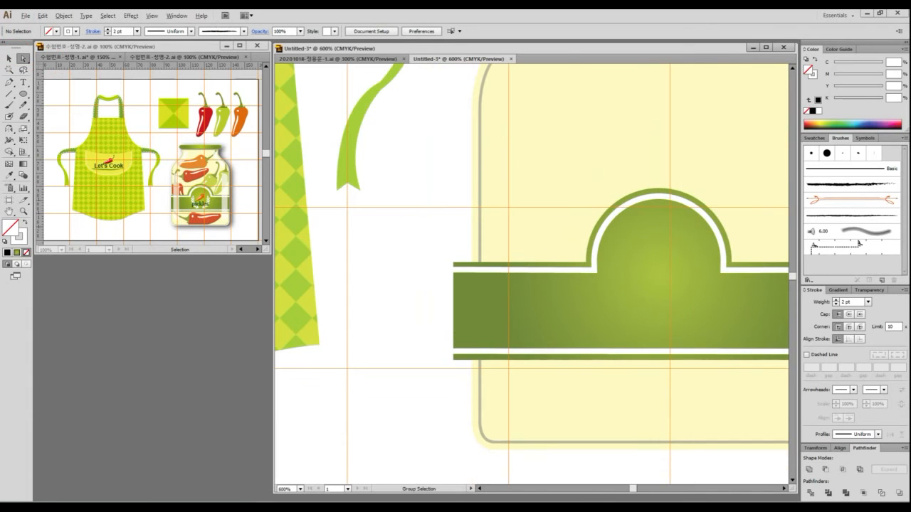
{"action": "scroll", "coordinate": [620, 401], "scroll_direction": "down", "scroll_amount": 1}
{"action": "left_click_drag", "start_coordinate": [621, 401], "coordinate": [519, 387]}
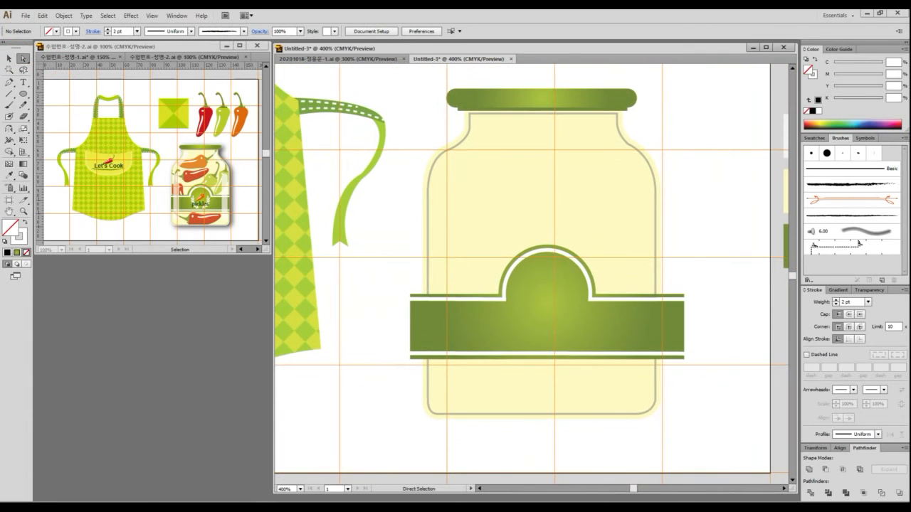
- Expand the white label outline's stroke into a filled shape and deselect it
{"action": "left_click", "coordinate": [8, 59]}
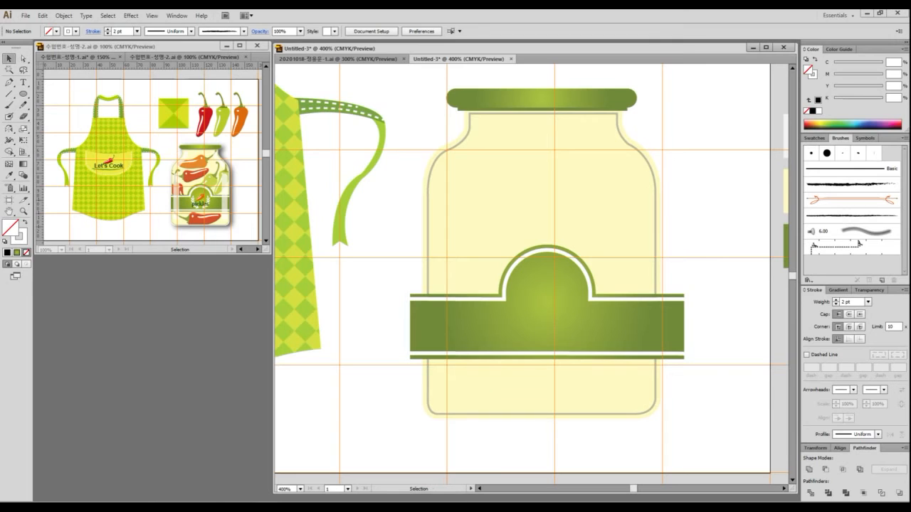
{"action": "left_click", "coordinate": [679, 299]}
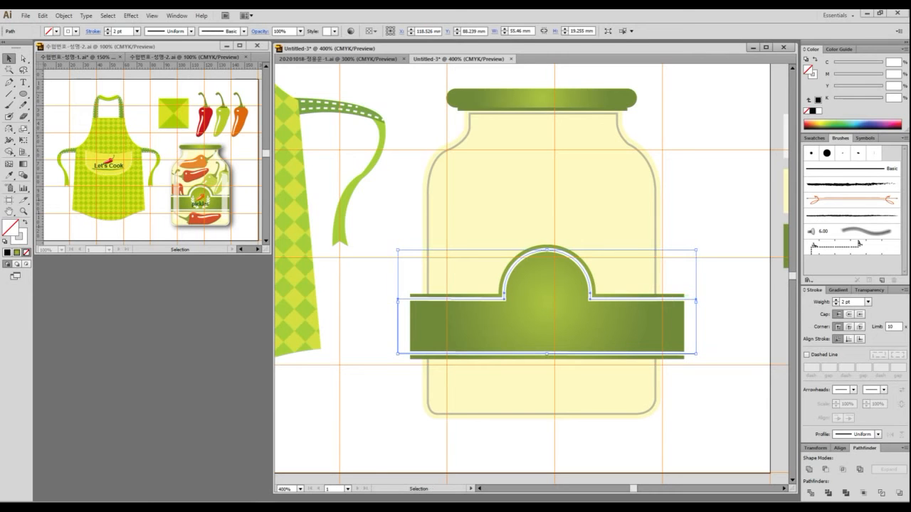
{"action": "left_click", "coordinate": [63, 15]}
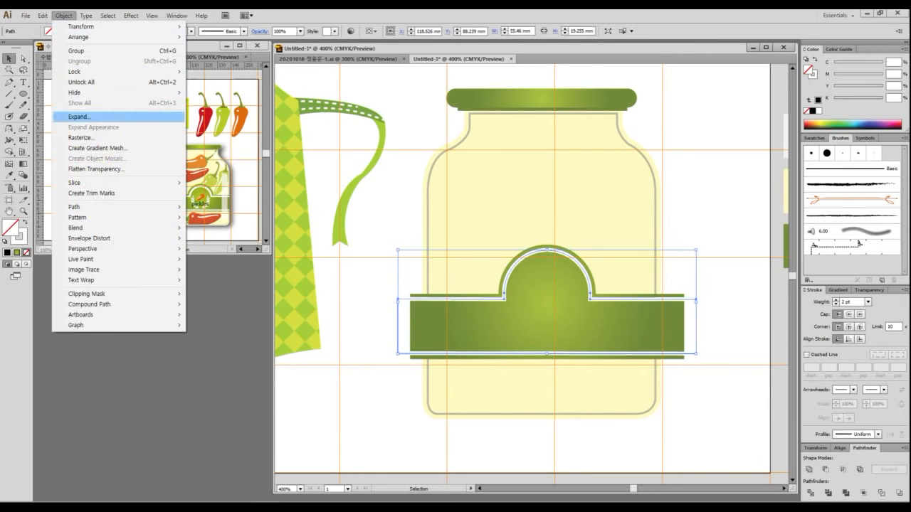
{"action": "left_click", "coordinate": [74, 117]}
{"action": "left_click", "coordinate": [432, 312]}
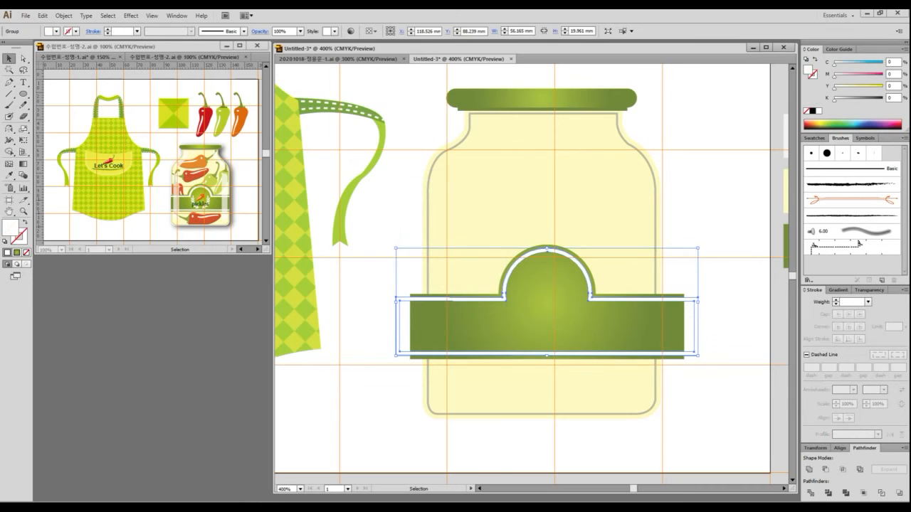
{"action": "key", "text": "ctrl+shift+a"}
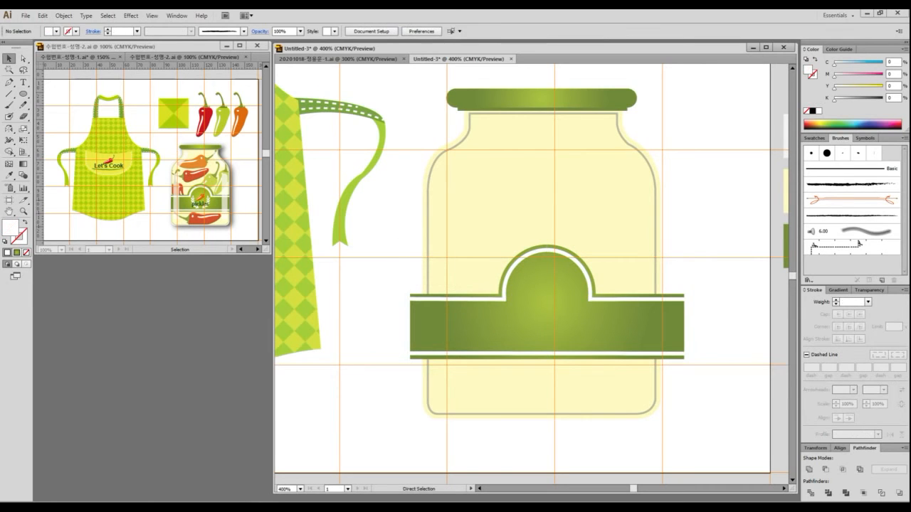
{"action": "mouse_move", "coordinate": [468, 108]}
{"action": "left_mouse_down"}
{"action": "mouse_move", "coordinate": [422, 169]}
{"action": "mouse_move", "coordinate": [415, 245]}
{"action": "mouse_move", "coordinate": [415, 358]}
{"action": "mouse_move", "coordinate": [445, 425]}
{"action": "mouse_move", "coordinate": [596, 431]}
{"action": "mouse_move", "coordinate": [636, 406]}
{"action": "mouse_move", "coordinate": [638, 168]}
{"action": "mouse_move", "coordinate": [559, 129]}
{"action": "left_mouse_up"}
{"action": "left_click_drag", "start_coordinate": [366, 272], "coordinate": [428, 395]}
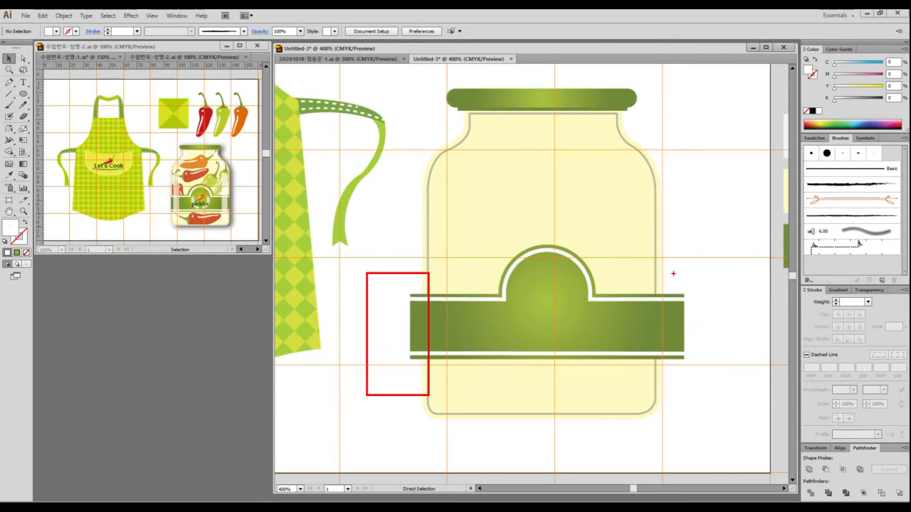
{"action": "left_click_drag", "start_coordinate": [671, 273], "coordinate": [719, 405]}
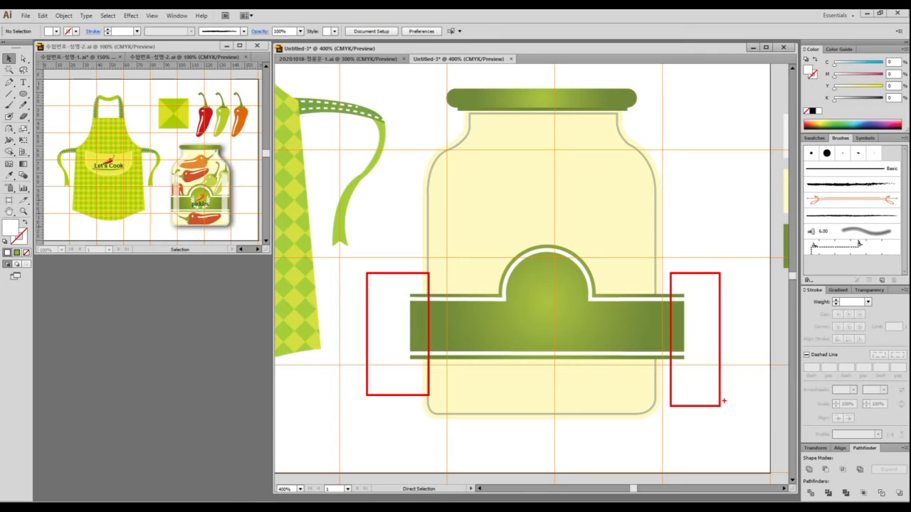
{"action": "key", "text": "Escape"}
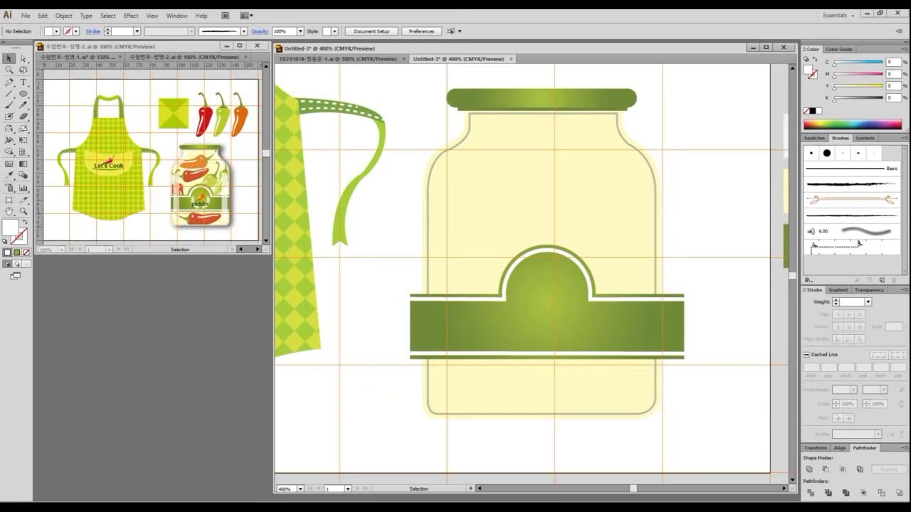
- Duplicate the red chilli pepper and place the copy in the empty area to the right of the jar
{"action": "left_click_drag", "start_coordinate": [548, 143], "coordinate": [537, 224]}
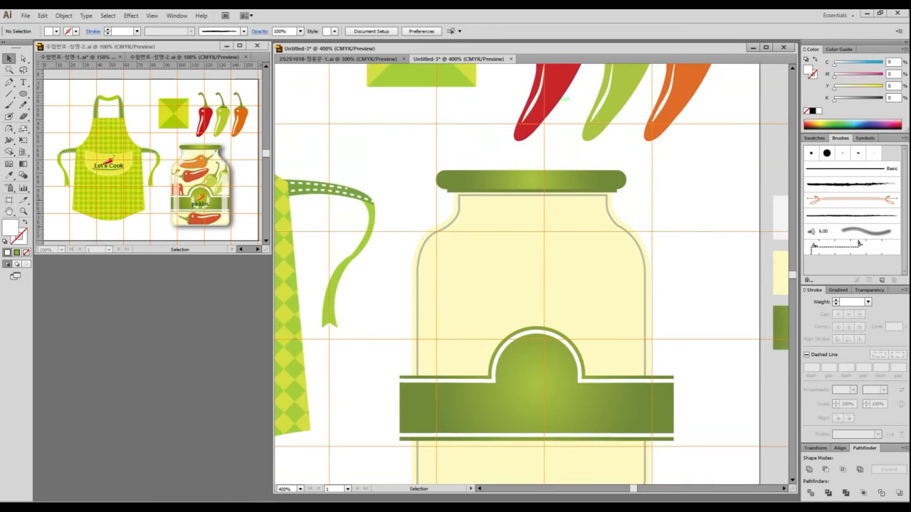
{"action": "left_click", "coordinate": [552, 98]}
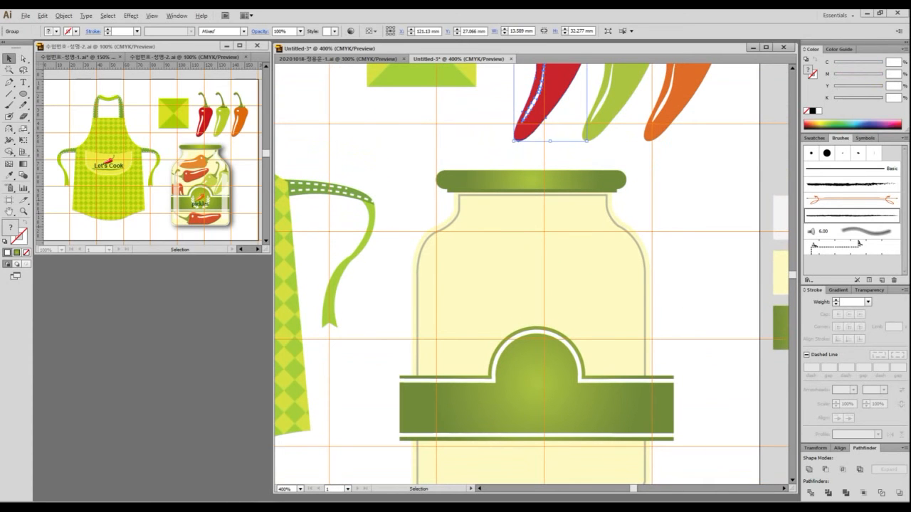
{"action": "left_click_drag", "start_coordinate": [552, 98], "coordinate": [701, 310]}
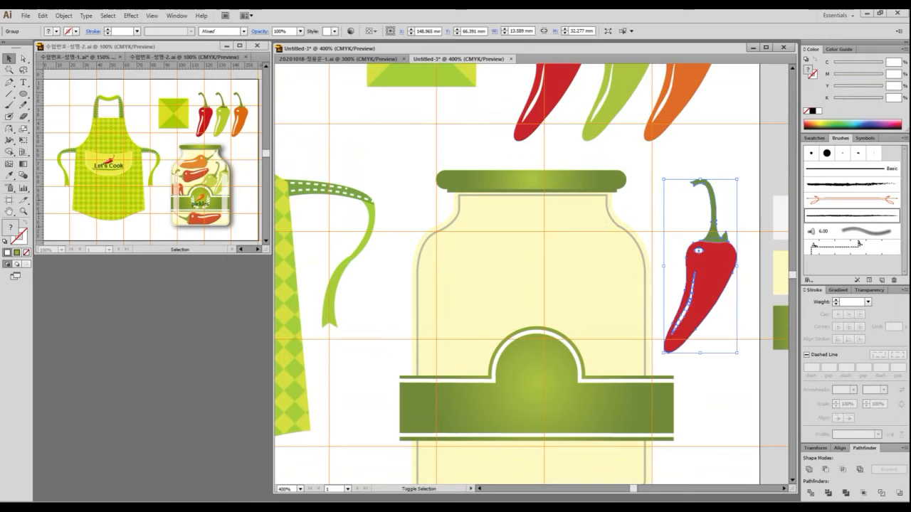
- Scale the chilli copy down to about 5 mm, tilt it clockwise, and place it in the label's rounded top
{"action": "left_click_drag", "start_coordinate": [737, 180], "coordinate": [589, 291]}
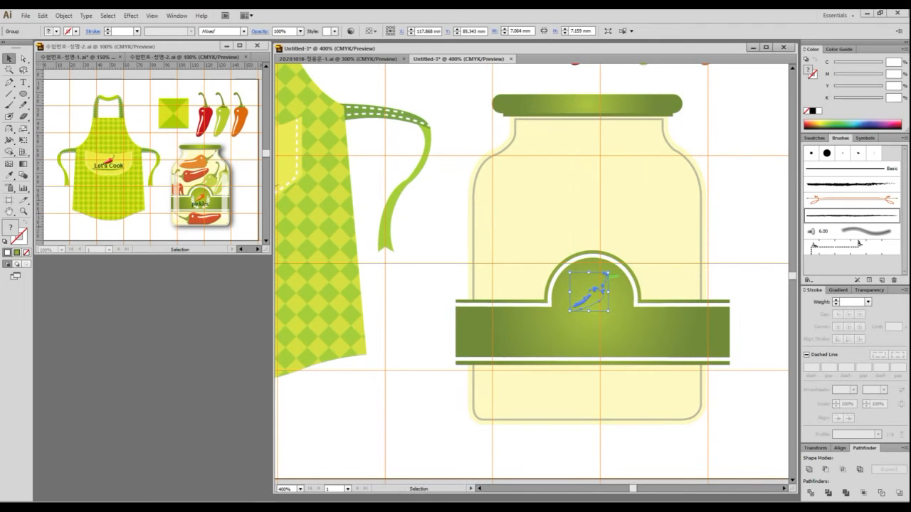
{"action": "key", "text": "a"}
{"action": "key", "text": "v"}
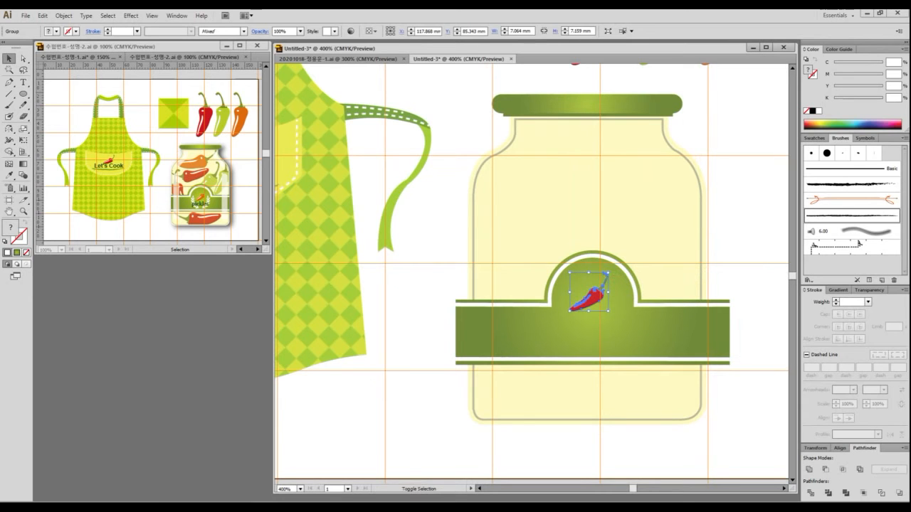
{"action": "mouse_move", "coordinate": [607, 273]}
{"action": "left_mouse_down"}
{"action": "mouse_move", "coordinate": [597, 300]}
{"action": "mouse_move", "coordinate": [606, 275]}
{"action": "left_mouse_up"}
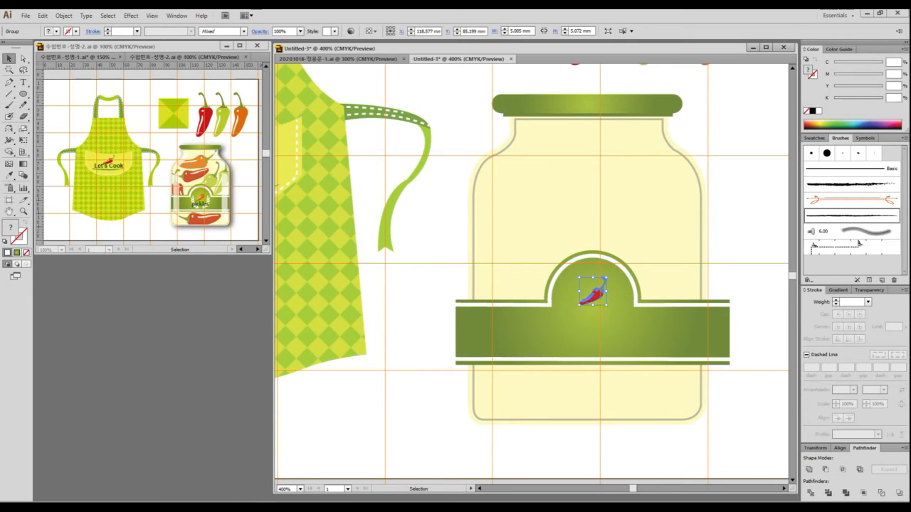
- Deselect the small chilli and examine the laurel branches around the pickles text in the reference PDF, then return to the drawing
{"action": "key", "text": "ctrl+shift+a"}
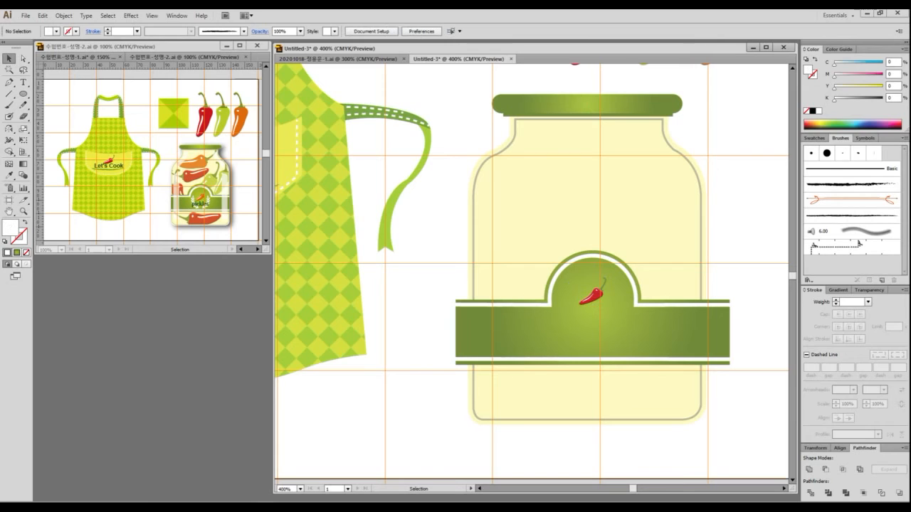
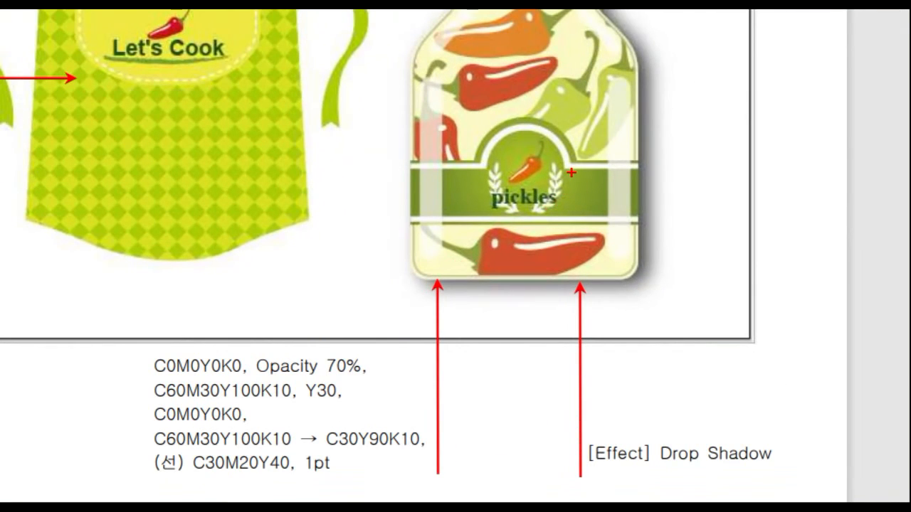
{"action": "mouse_move", "coordinate": [564, 187]}
{"action": "left_mouse_down"}
{"action": "mouse_move", "coordinate": [539, 223]}
{"action": "mouse_move", "coordinate": [528, 211]}
{"action": "mouse_move", "coordinate": [547, 155]}
{"action": "mouse_move", "coordinate": [567, 155]}
{"action": "mouse_move", "coordinate": [572, 180]}
{"action": "left_mouse_up"}
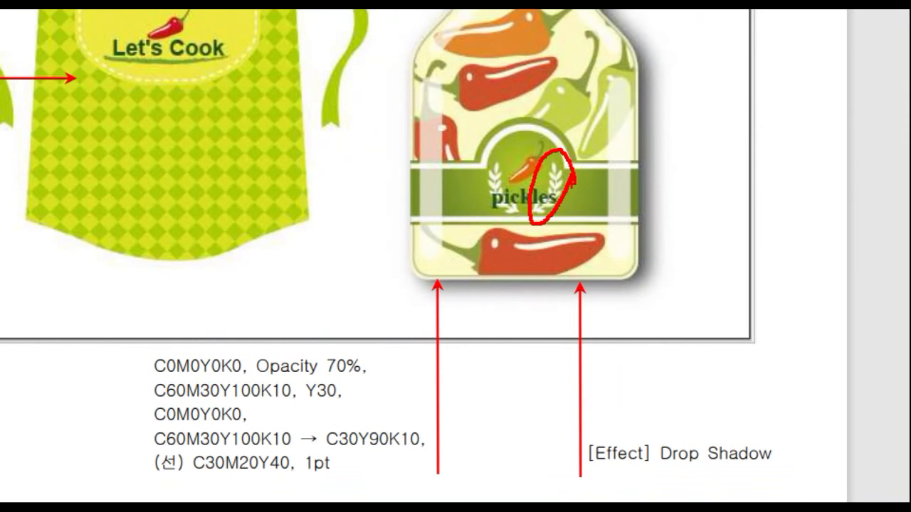
{"action": "key", "text": "Escape"}
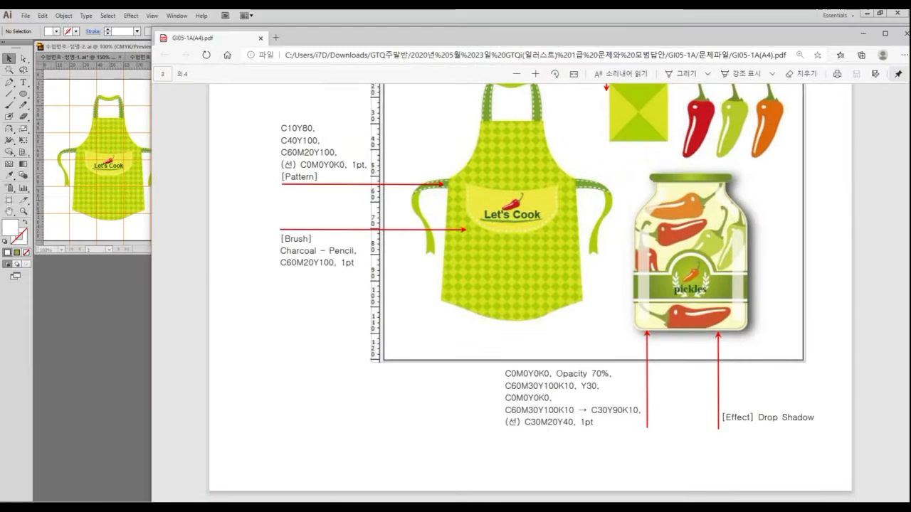
{"action": "key", "text": "ctrl+1"}
{"action": "left_click", "coordinate": [477, 269]}
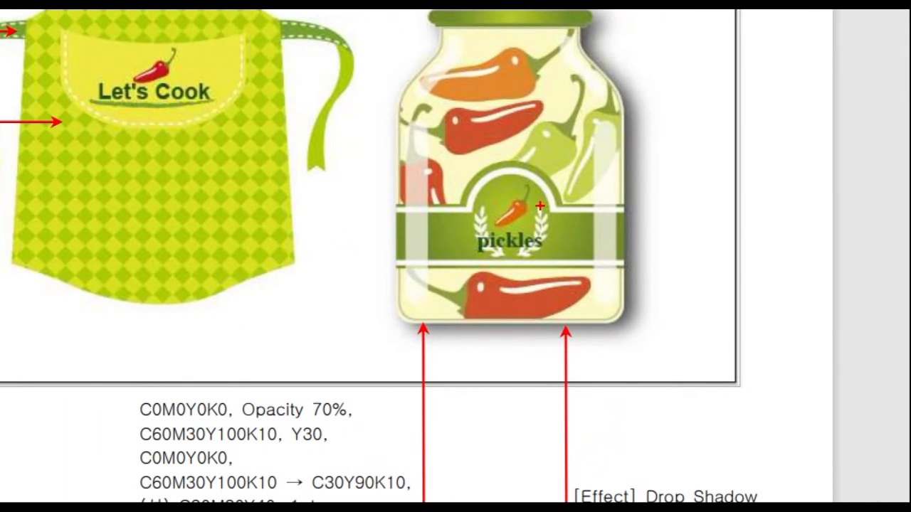
{"action": "mouse_move", "coordinate": [538, 203]}
{"action": "left_mouse_down"}
{"action": "mouse_move", "coordinate": [564, 252]}
{"action": "mouse_move", "coordinate": [554, 215]}
{"action": "mouse_move", "coordinate": [539, 257]}
{"action": "left_mouse_up"}
{"action": "key", "text": "Escape"}
{"action": "key", "text": "alt+Tab"}
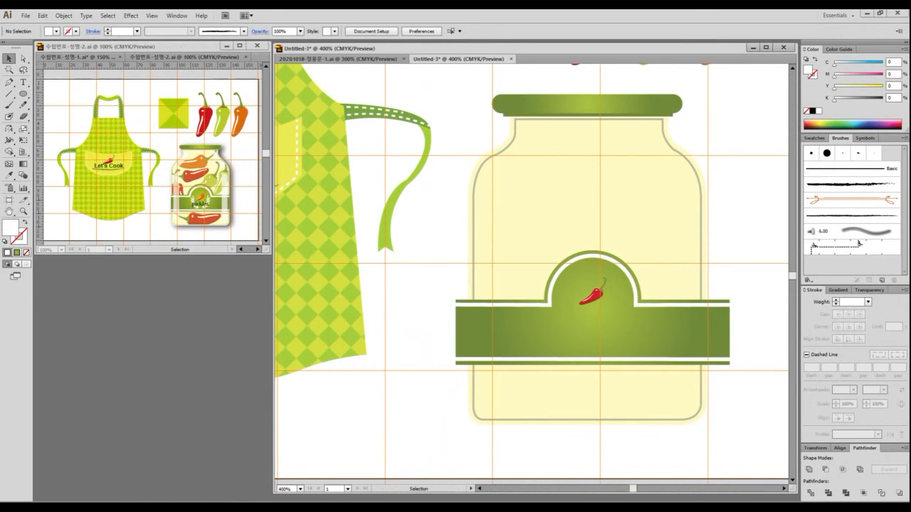
- Draw a vertical line about 30.7 mm long outside the artboard, with a 1 pt black stroke and no fill
{"action": "left_click_drag", "start_coordinate": [640, 284], "coordinate": [294, 241]}
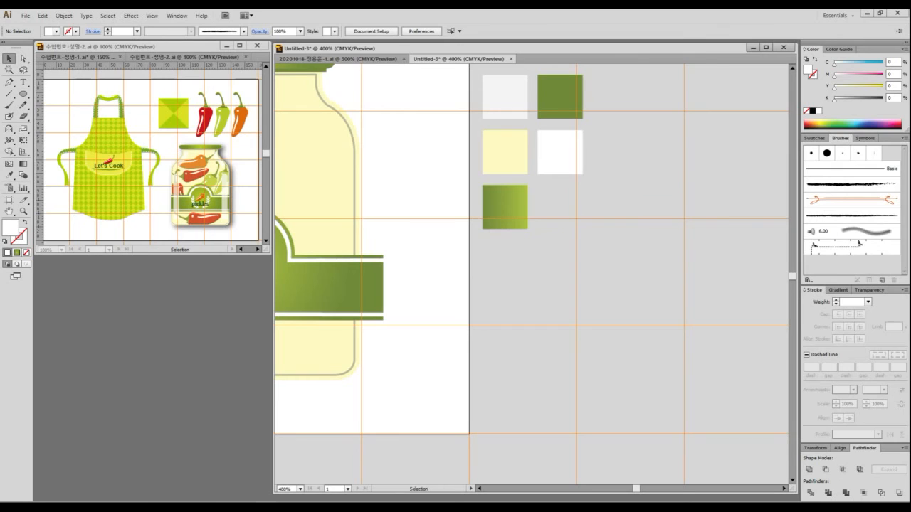
{"action": "key", "text": "backslash"}
{"action": "left_click_drag", "start_coordinate": [631, 232], "coordinate": [632, 397]}
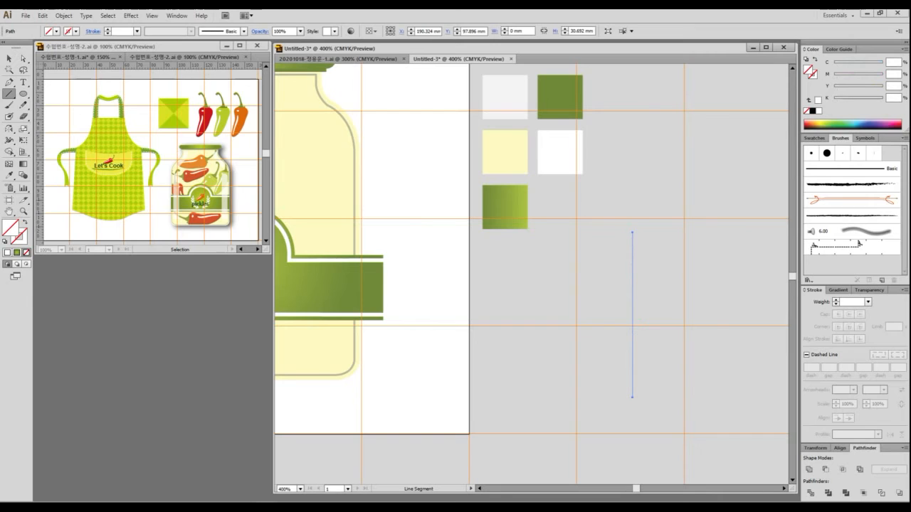
{"action": "key", "text": "d"}
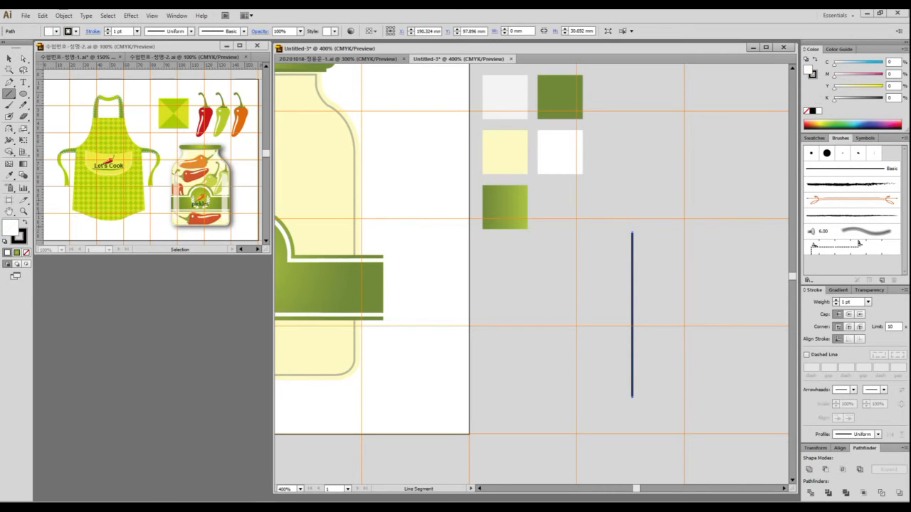
{"action": "key", "text": "slash"}
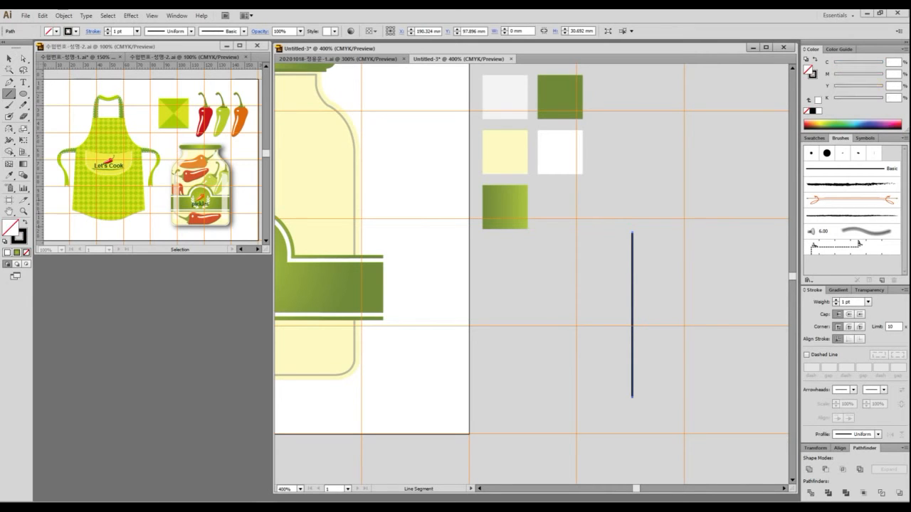
{"action": "key", "text": "v"}
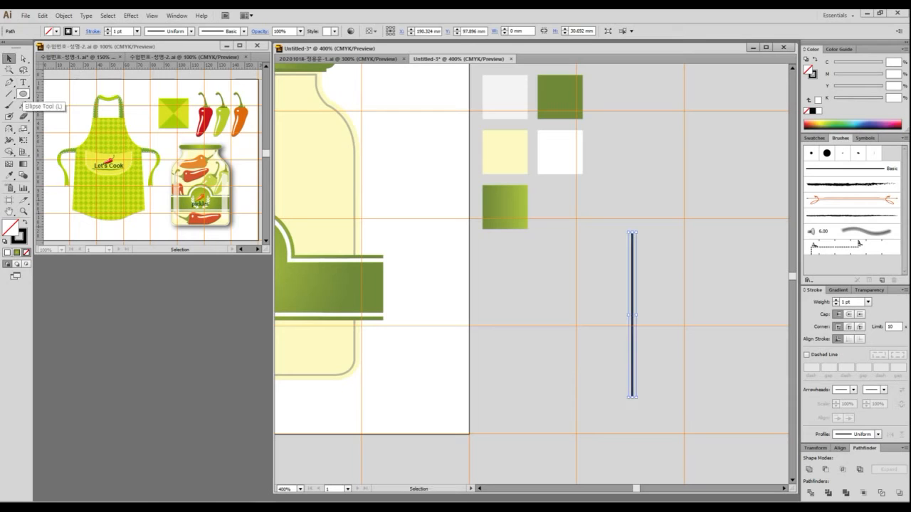
- Draw a tall narrow ellipse about 6.4 mm wide and 18.6 mm high beside the vertical line
{"action": "left_click", "coordinate": [23, 94]}
{"action": "key", "text": "space"}
{"action": "left_click_drag", "start_coordinate": [540, 249], "coordinate": [418, 293]}
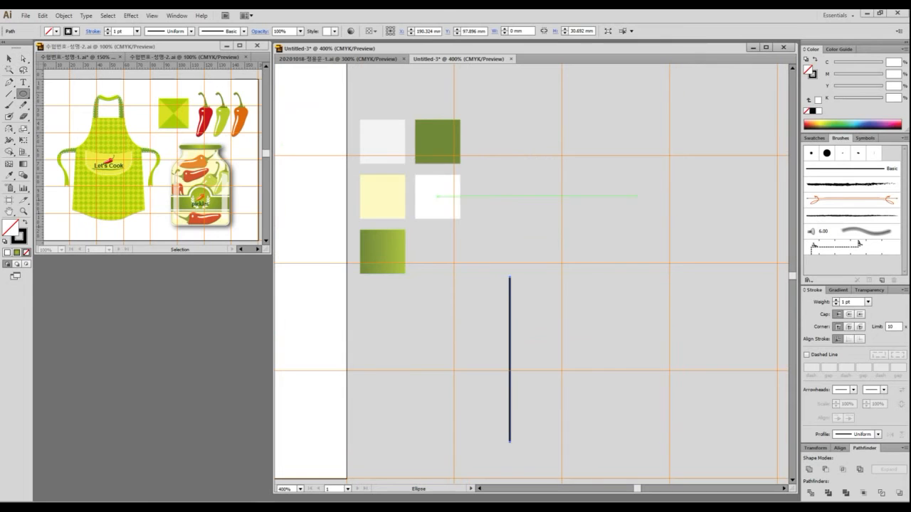
{"action": "left_click_drag", "start_coordinate": [585, 176], "coordinate": [621, 278]}
{"action": "key", "text": "ctrl+2"}
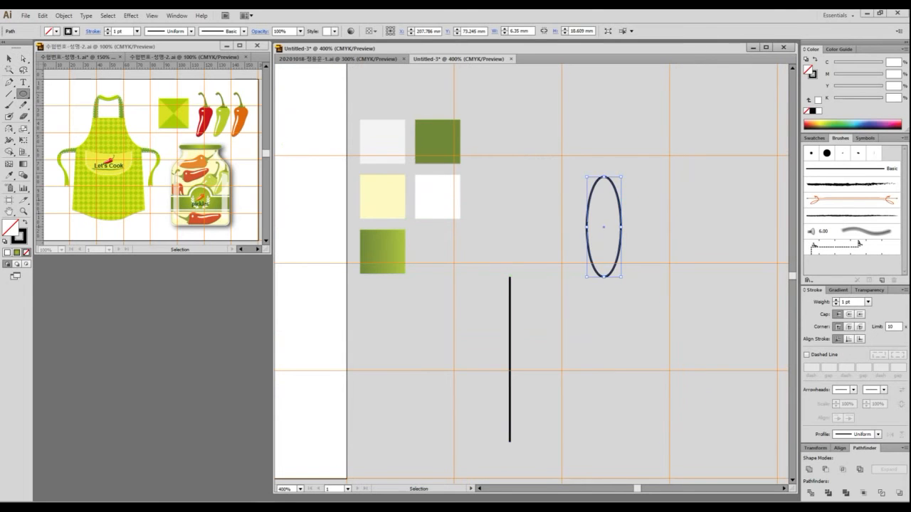
{"action": "left_click_drag", "start_coordinate": [609, 176], "coordinate": [610, 190]}
{"action": "left_click_drag", "start_coordinate": [611, 274], "coordinate": [603, 292]}
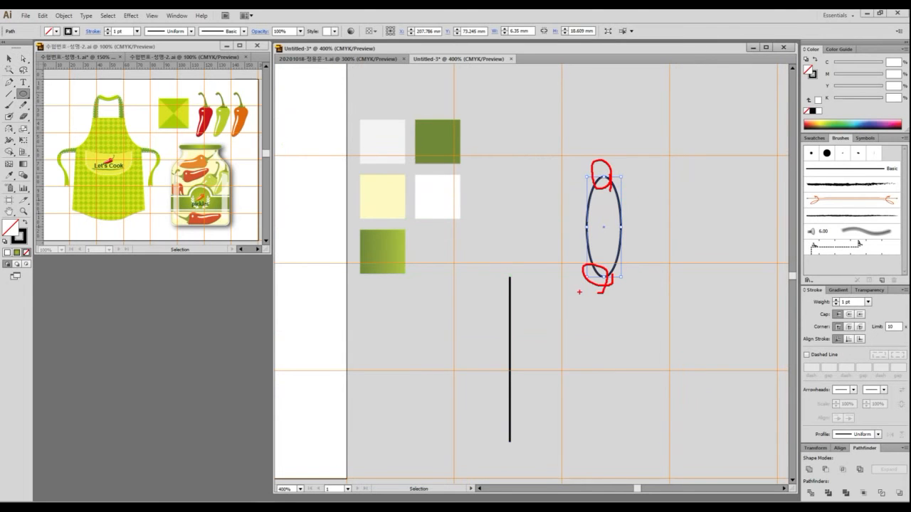
{"action": "key", "text": "Escape"}
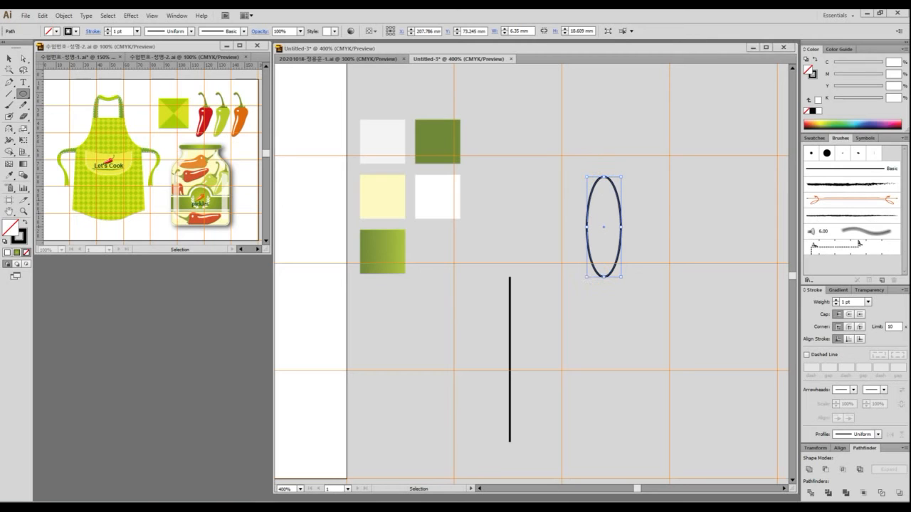
- Convert the ellipse's uppermost and lowermost anchor points to sharp corners to form a pointed leaf
{"action": "scroll", "coordinate": [627, 167], "scroll_direction": "up", "scroll_amount": 2}
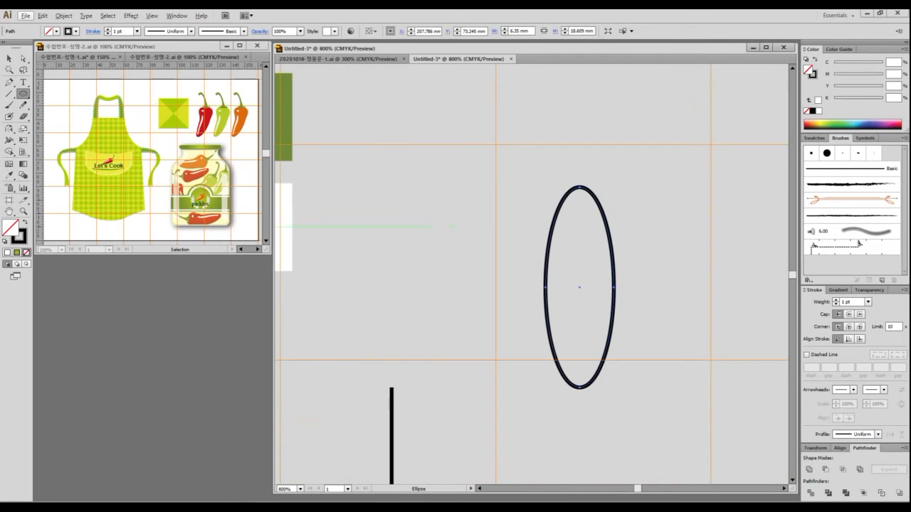
{"action": "left_click_drag", "start_coordinate": [449, 226], "coordinate": [431, 183]}
{"action": "left_click", "coordinate": [9, 82]}
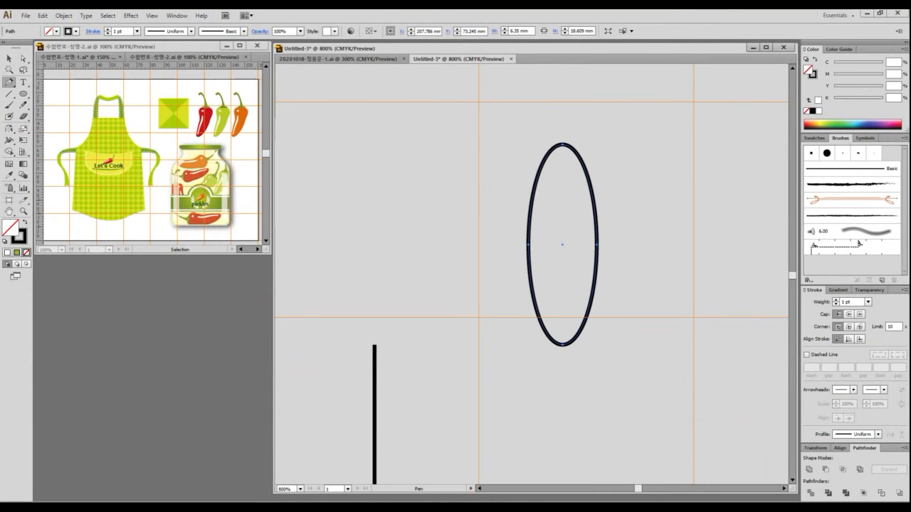
{"action": "left_click_drag", "start_coordinate": [19, 156], "coordinate": [146, 224]}
{"action": "left_click", "coordinate": [71, 116]}
{"action": "left_click", "coordinate": [562, 144]}
{"action": "left_click", "coordinate": [562, 345]}
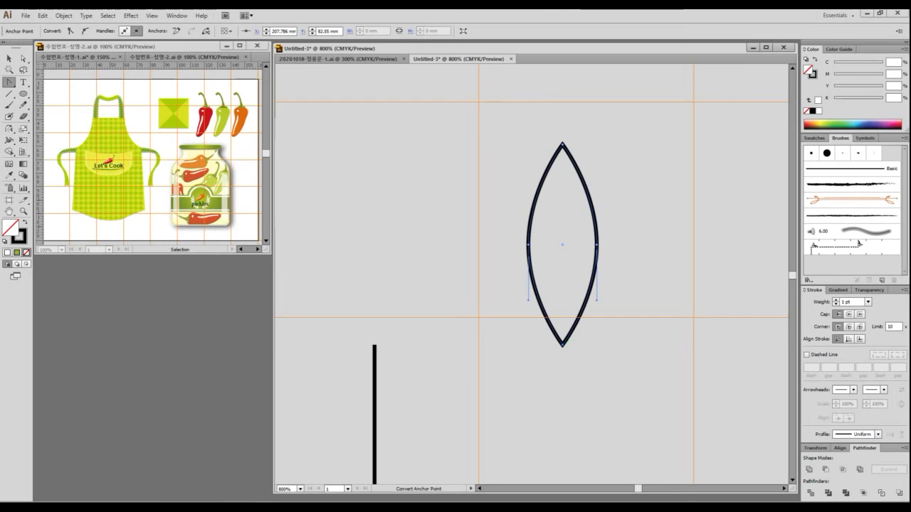
{"action": "left_click", "coordinate": [10, 57]}
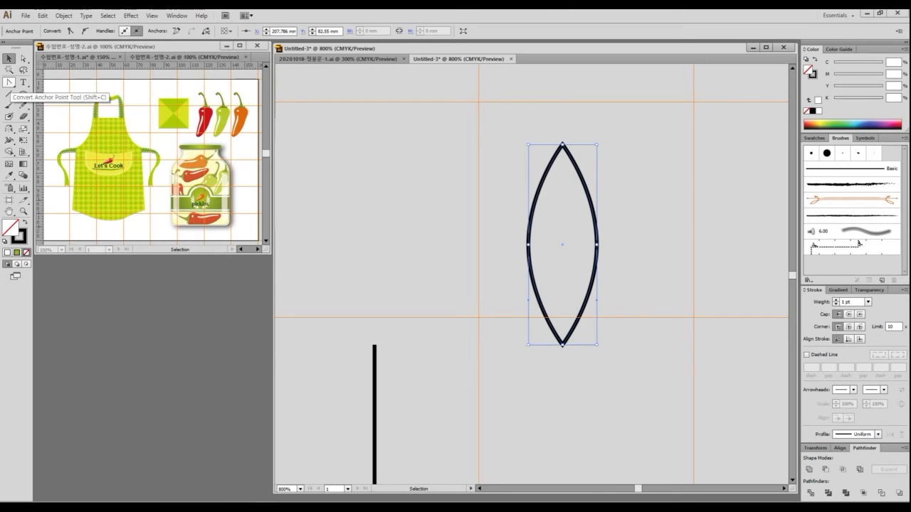
- Draw a closed pointed leaf about 6.7 mm wide and 16.7 mm high with the Pen tool beside the first leaf
{"action": "left_click_drag", "start_coordinate": [10, 82], "coordinate": [50, 82]}
{"action": "scroll", "coordinate": [562, 245], "scroll_direction": "down", "scroll_amount": 1}
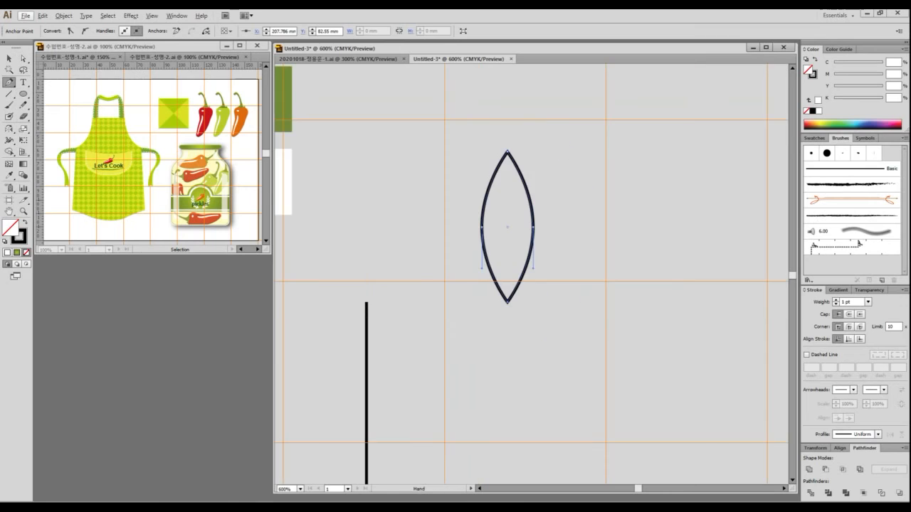
{"action": "left_click_drag", "start_coordinate": [601, 152], "coordinate": [516, 111]}
{"action": "left_click", "coordinate": [516, 111]}
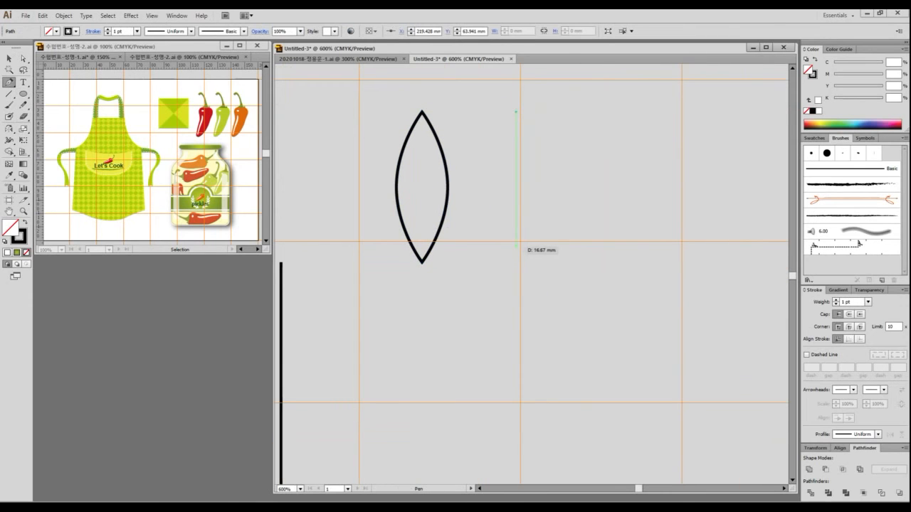
{"action": "left_click_drag", "start_coordinate": [516, 246], "coordinate": [581, 311]}
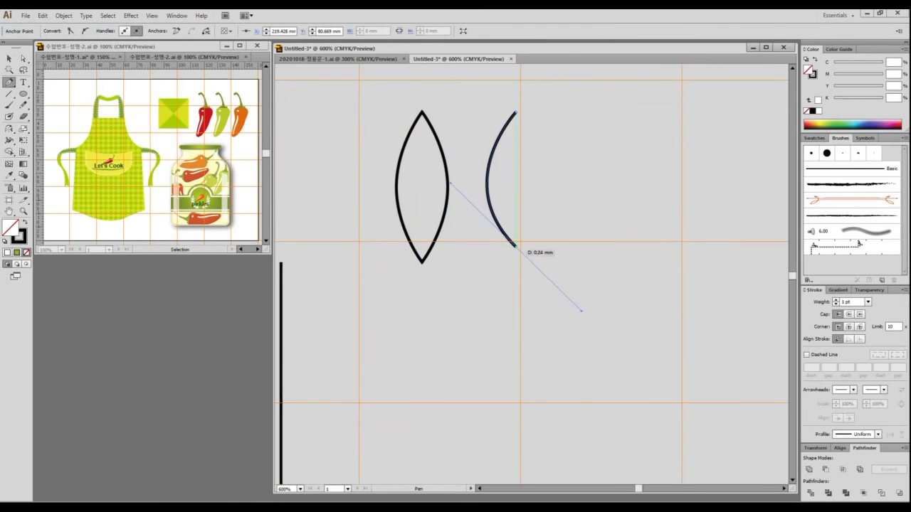
{"action": "left_click", "coordinate": [516, 246]}
{"action": "left_click_drag", "start_coordinate": [516, 112], "coordinate": [460, 152]}
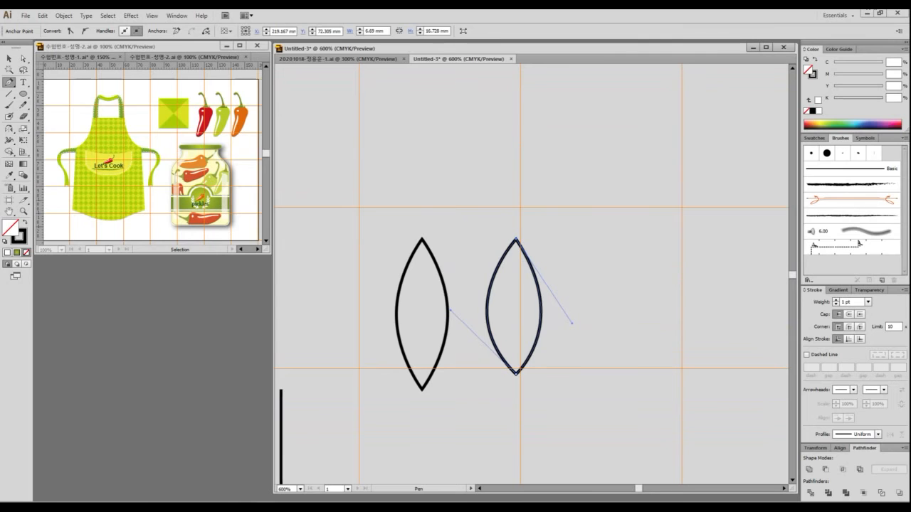
- Delete the leaf shape made from the ellipse
{"action": "key", "text": "v"}
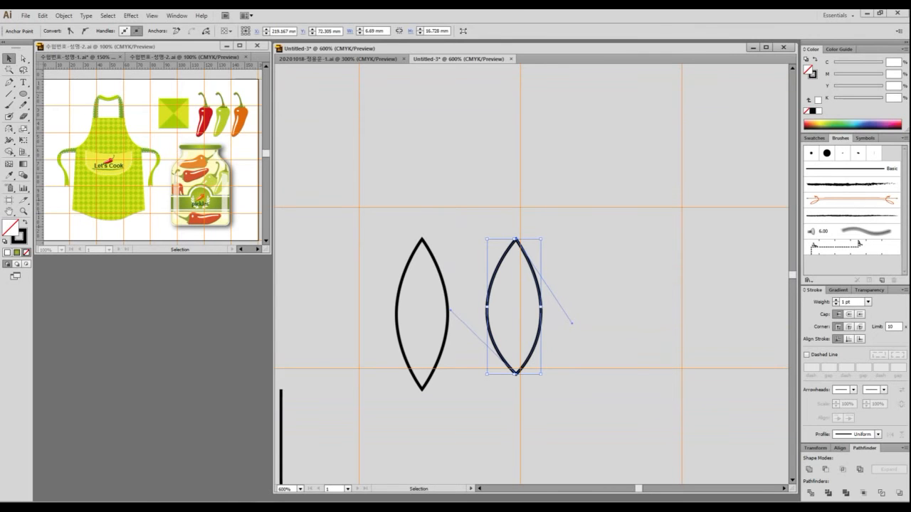
{"action": "left_click_drag", "start_coordinate": [380, 252], "coordinate": [432, 309]}
{"action": "key", "text": "Delete"}
- Give the remaining leaf a white fill with no stroke and place its lower tip on the vertical line's upper end
{"action": "left_click", "coordinate": [487, 306]}
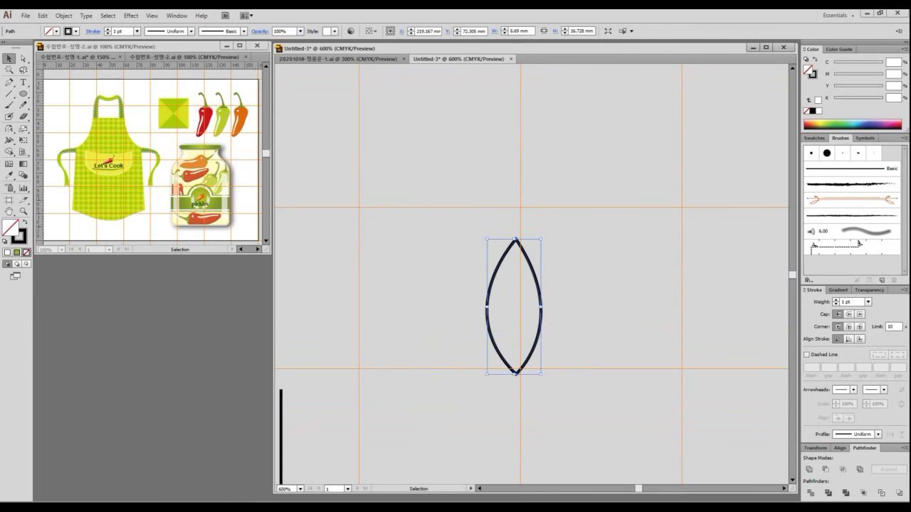
{"action": "key", "text": "d"}
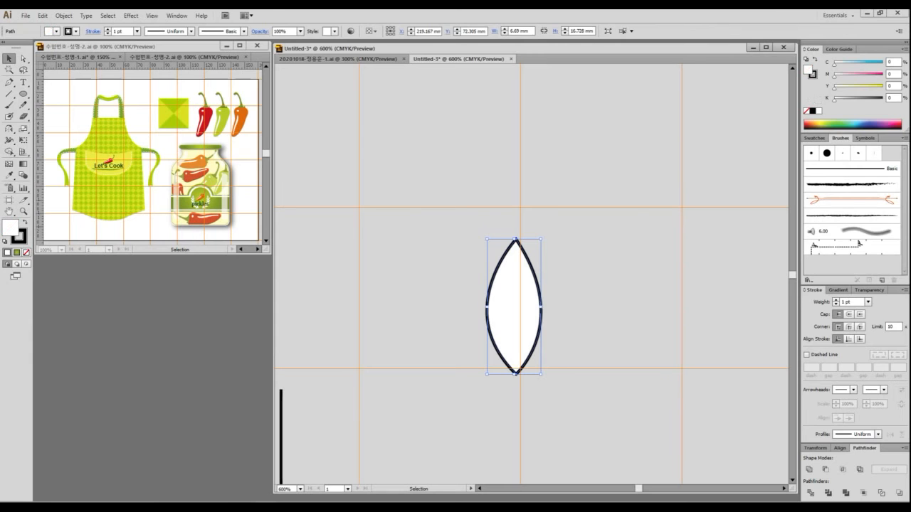
{"action": "key", "text": "x"}
{"action": "key", "text": "slash"}
{"action": "left_click_drag", "start_coordinate": [487, 307], "coordinate": [713, 111]}
{"action": "left_click_drag", "start_coordinate": [741, 178], "coordinate": [506, 198]}
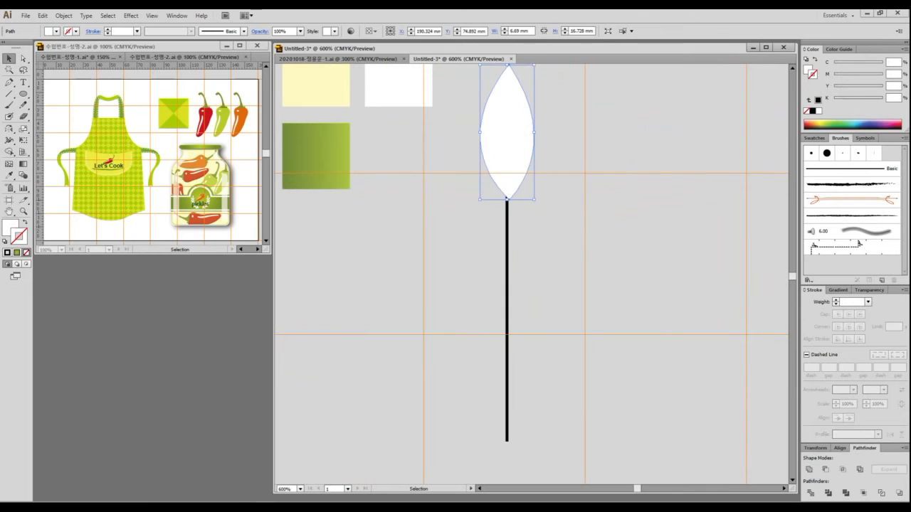
- Duplicate the white leaf, tilt the copy clockwise, and set its base against the stem just below the first leaf
{"action": "left_click_drag", "start_coordinate": [508, 132], "coordinate": [564, 207]}
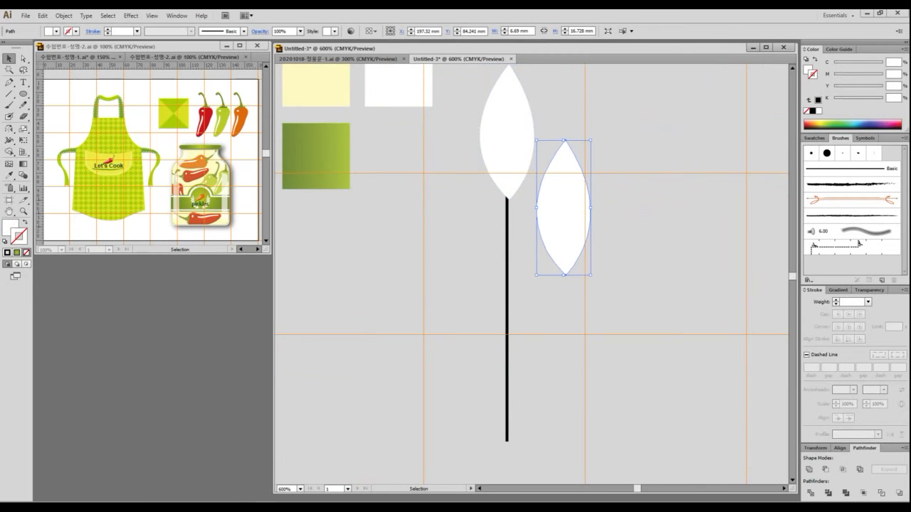
{"action": "left_click_drag", "start_coordinate": [596, 135], "coordinate": [642, 177]}
{"action": "left_click_drag", "start_coordinate": [568, 197], "coordinate": [545, 203]}
- Copy the tilted leaf about 10.5 mm straight down the stem and repeat the copy three times
{"action": "scroll", "coordinate": [531, 274], "scroll_direction": "down", "scroll_amount": 3}
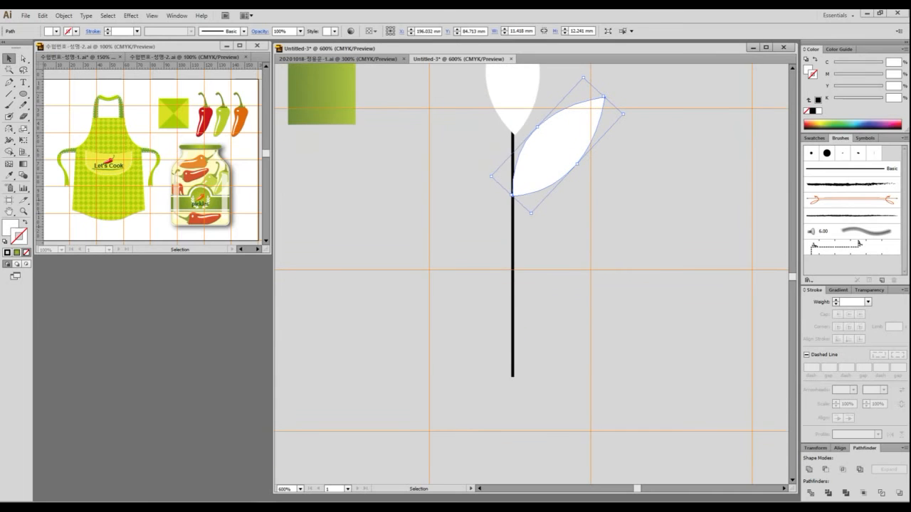
{"action": "left_click_drag", "start_coordinate": [559, 147], "coordinate": [559, 228]}
{"action": "key", "text": "a"}
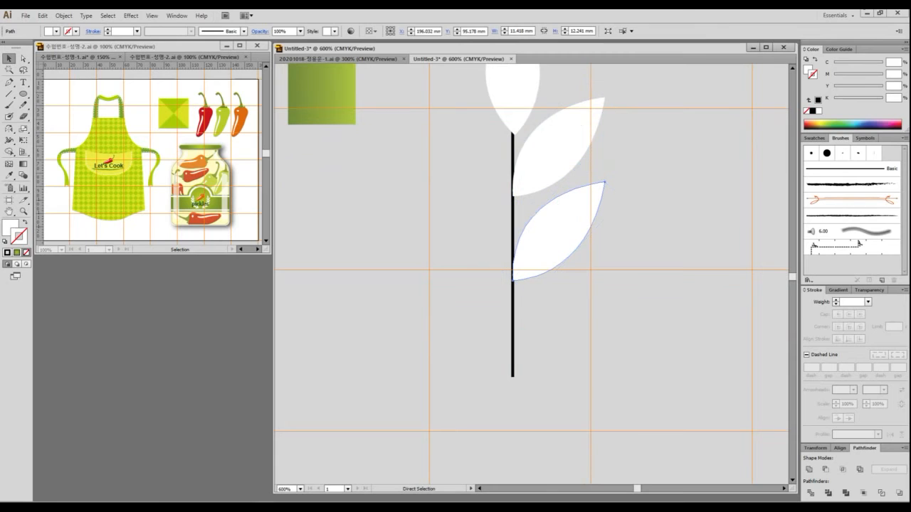
{"action": "key", "text": "ctrl+d"}
{"action": "key", "text": "ctrl+d"}
{"action": "key", "text": "ctrl+d"}
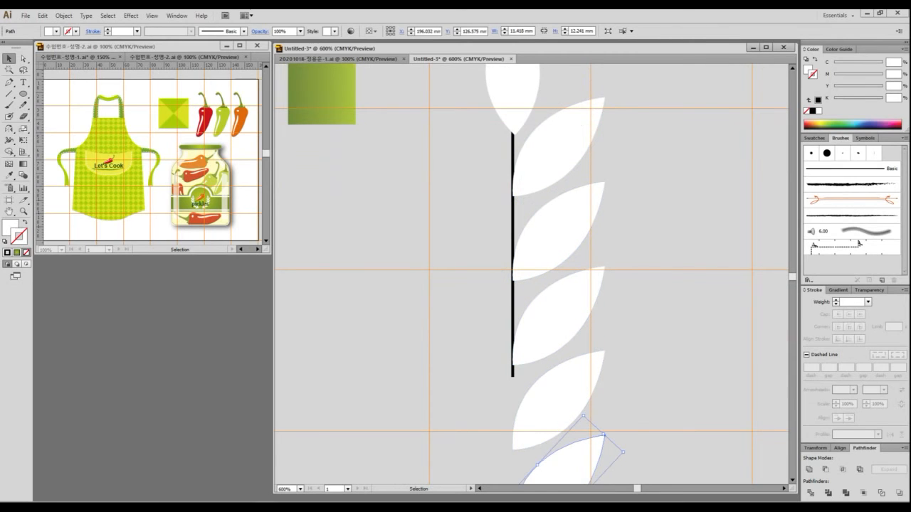
- Extend the stem line downward to the base of the lowest leaf, making it about 50.1 mm long
{"action": "left_click_drag", "start_coordinate": [555, 310], "coordinate": [583, 157]}
{"action": "left_click", "coordinate": [541, 163]}
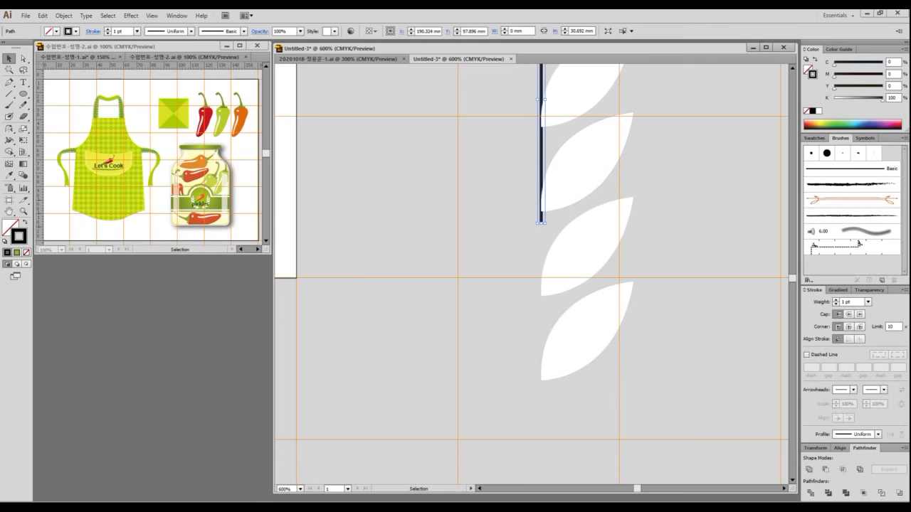
{"action": "left_click_drag", "start_coordinate": [540, 223], "coordinate": [539, 378]}
- Set the stem line's stroke colour to white (FFFFFF)
{"action": "double_click", "coordinate": [19, 236]}
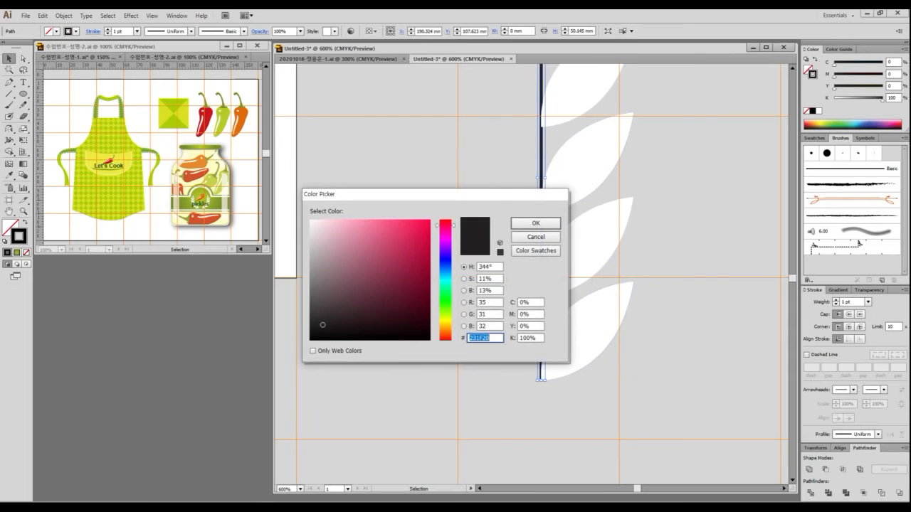
{"action": "left_click", "coordinate": [310, 221]}
{"action": "left_click", "coordinate": [318, 326]}
{"action": "left_click", "coordinate": [310, 220]}
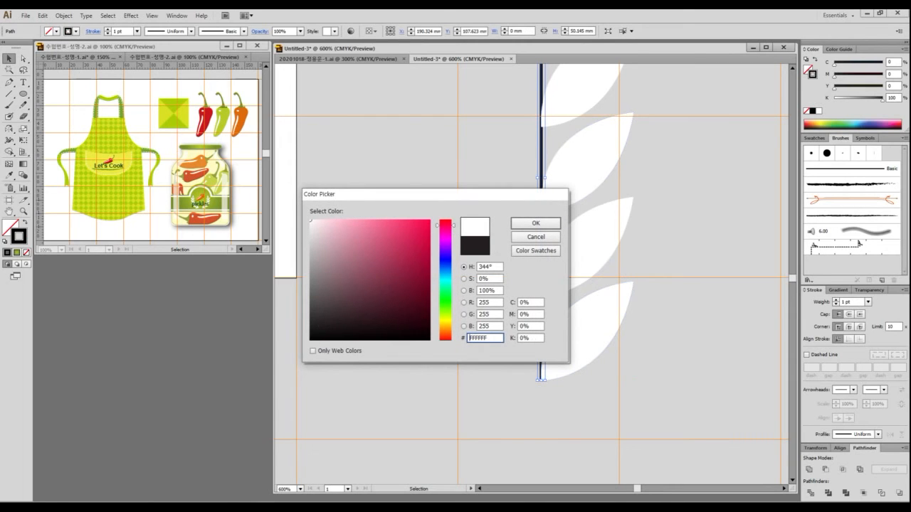
{"action": "left_click", "coordinate": [536, 223]}
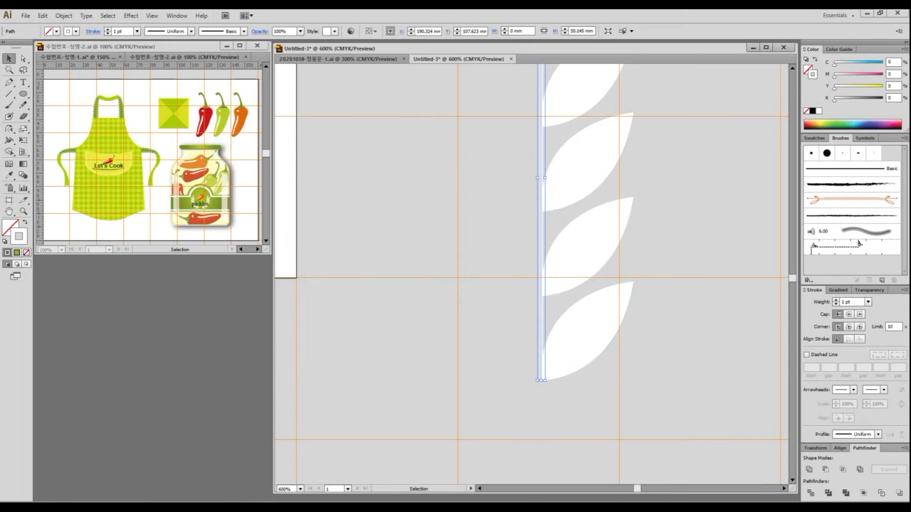
- Reflect a copy of the five tilted leaves across a vertical axis to the other side of the stem
{"action": "scroll", "coordinate": [690, 268], "scroll_direction": "down", "scroll_amount": 1}
{"action": "left_click_drag", "start_coordinate": [690, 268], "coordinate": [685, 310]}
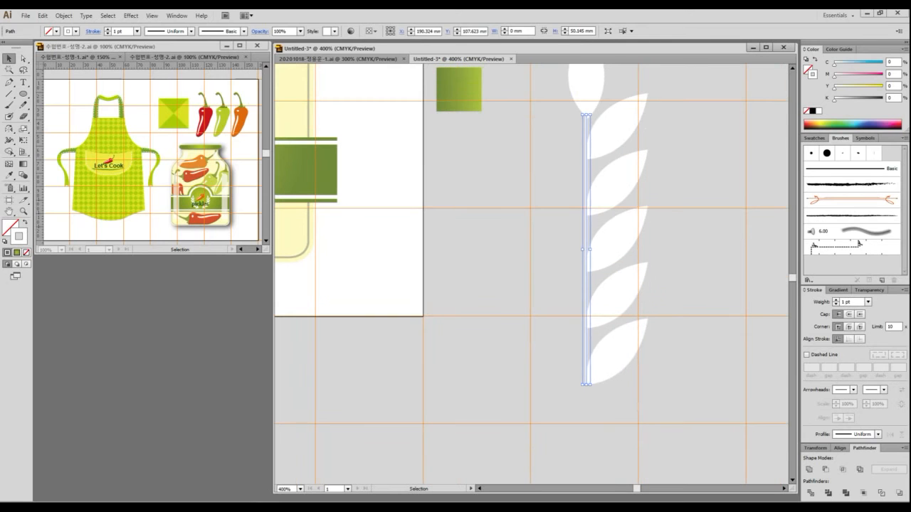
{"action": "left_click_drag", "start_coordinate": [667, 384], "coordinate": [620, 146]}
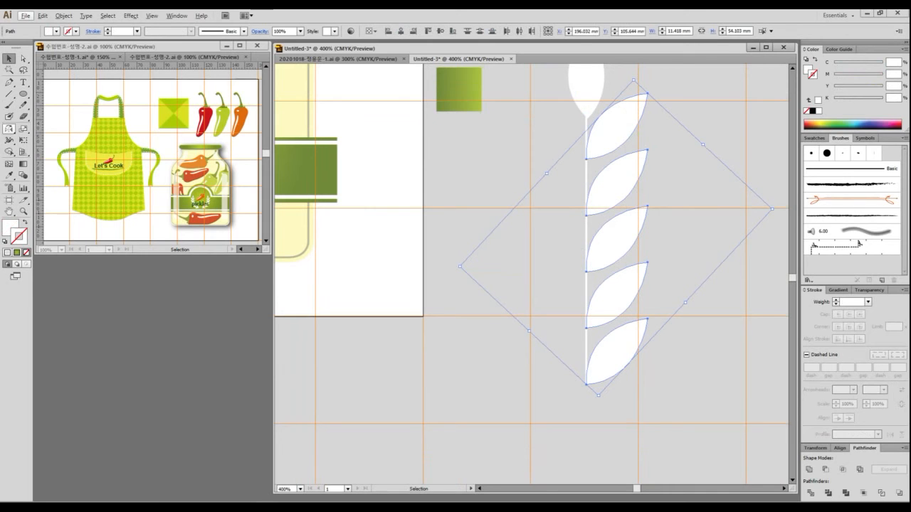
{"action": "left_click", "coordinate": [10, 129]}
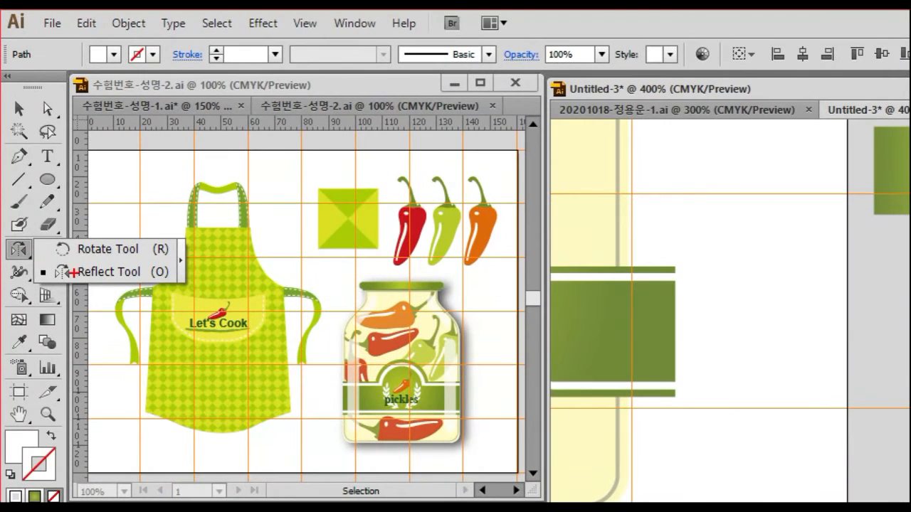
{"action": "left_click", "coordinate": [74, 267]}
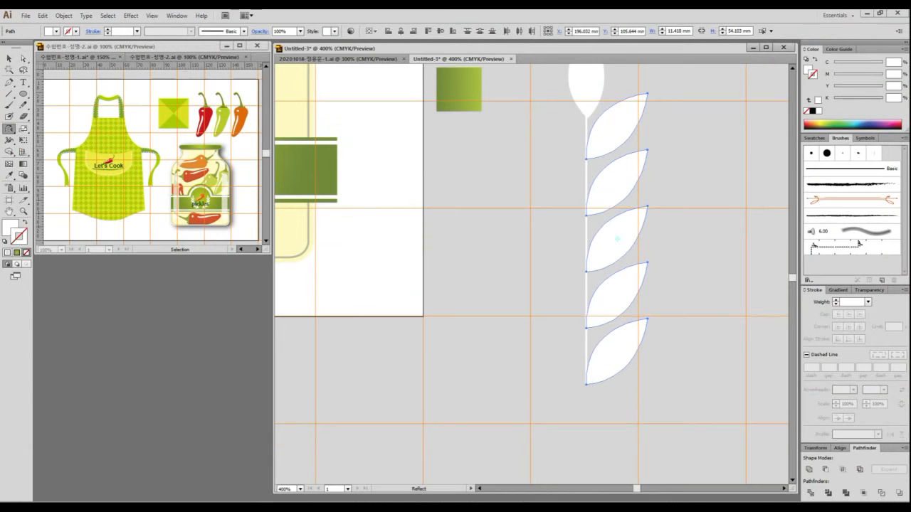
{"action": "left_click", "coordinate": [577, 235], "text": "alt"}
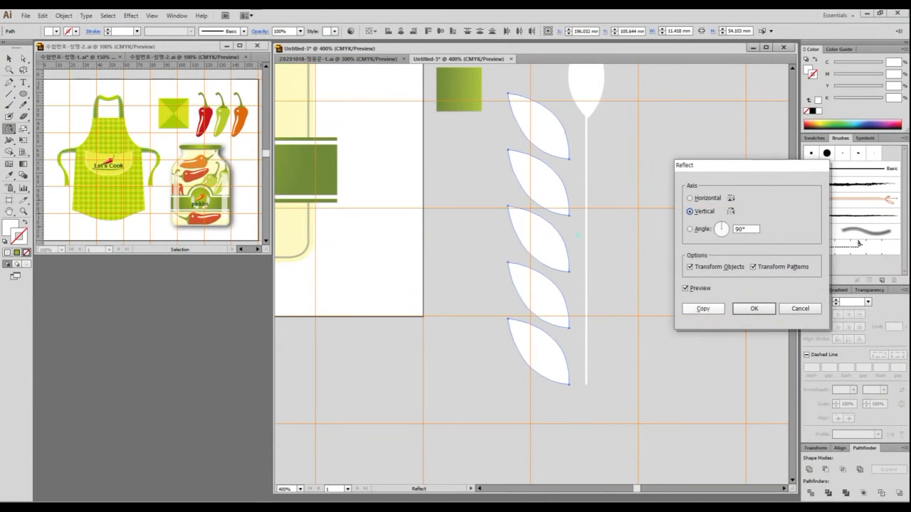
{"action": "key", "text": "alt+c"}
{"action": "key", "text": "v"}
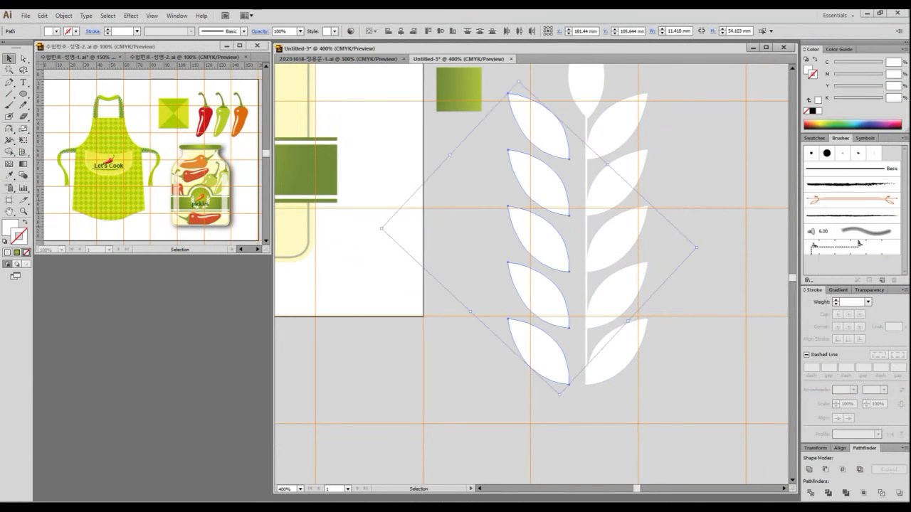
- Shift the mirrored leaves up and inward until their bases touch the stem, staggered slightly above the opposite leaves, and deselect them
{"action": "key", "text": "Up"}
{"action": "key", "text": "Up"}
{"action": "key", "text": "Up"}
{"action": "key", "text": "Up"}
{"action": "key", "text": "Up"}
{"action": "key", "text": "Up"}
{"action": "key", "text": "Up"}
{"action": "key", "text": "Up"}
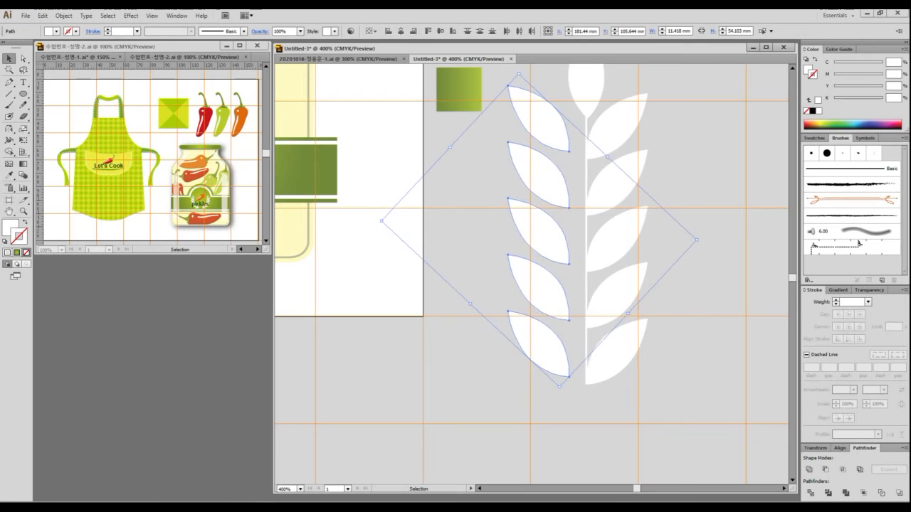
{"action": "key", "text": "Right"}
{"action": "key", "text": "Right"}
{"action": "key", "text": "Right"}
{"action": "key", "text": "Right"}
{"action": "key", "text": "Right"}
{"action": "key", "text": "Right"}
{"action": "key", "text": "Right"}
{"action": "key", "text": "Right"}
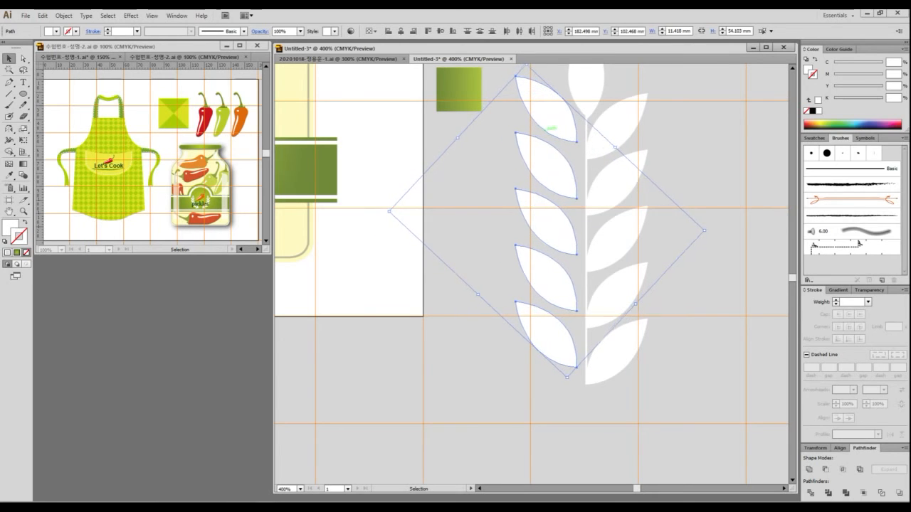
{"action": "key", "text": "Up"}
{"action": "key", "text": "Right"}
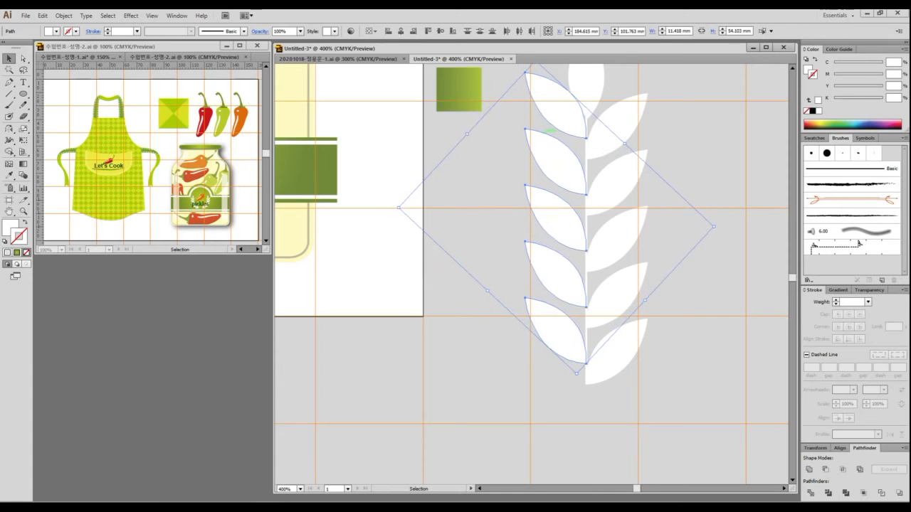
{"action": "left_click", "coordinate": [669, 142]}
{"action": "left_click_drag", "start_coordinate": [669, 143], "coordinate": [643, 215]}
{"action": "left_click_drag", "start_coordinate": [558, 203], "coordinate": [514, 204]}
{"action": "left_click", "coordinate": [513, 325]}
{"action": "key", "text": "ctrl+shift+a"}
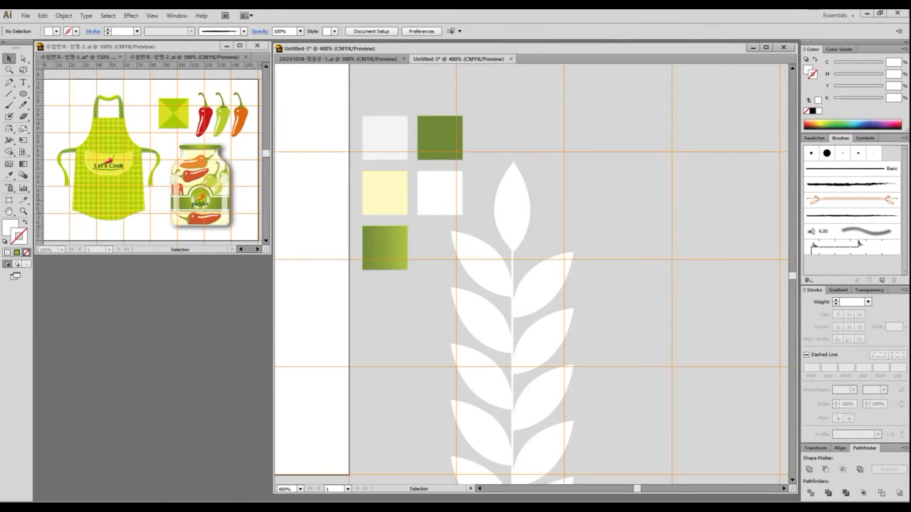
- Expand the whole branch, stem and all leaves, into filled outlines and deselect it
{"action": "scroll", "coordinate": [655, 272], "scroll_direction": "down", "scroll_amount": 1}
{"action": "left_click_drag", "start_coordinate": [654, 271], "coordinate": [649, 223]}
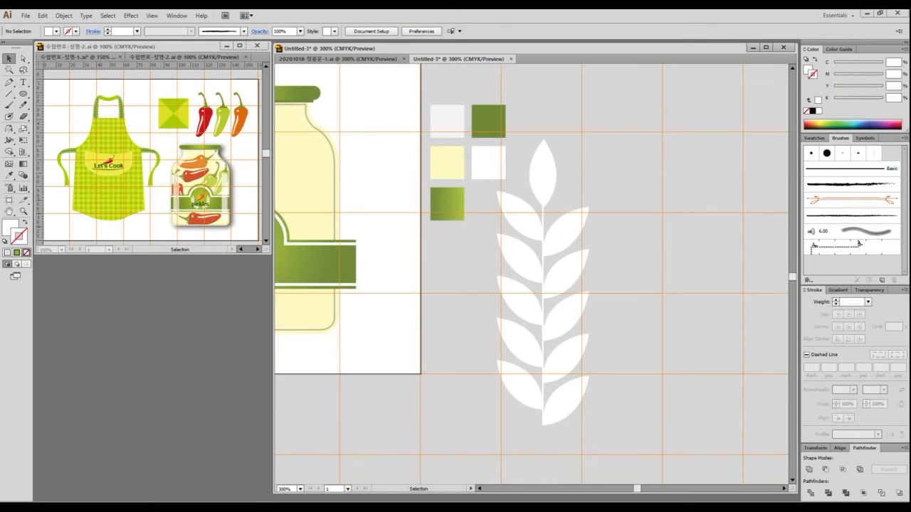
{"action": "left_click_drag", "start_coordinate": [601, 442], "coordinate": [504, 188]}
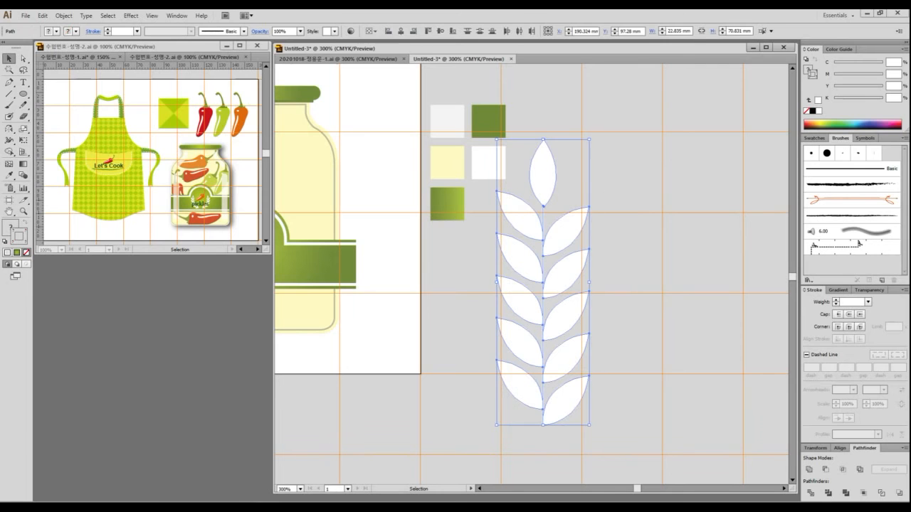
{"action": "left_click", "coordinate": [63, 15]}
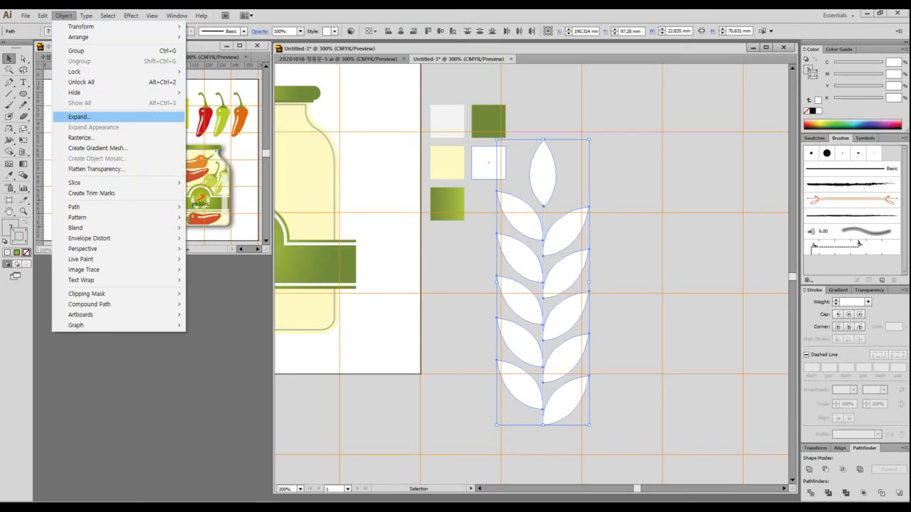
{"action": "left_click", "coordinate": [78, 116]}
{"action": "left_click", "coordinate": [433, 312]}
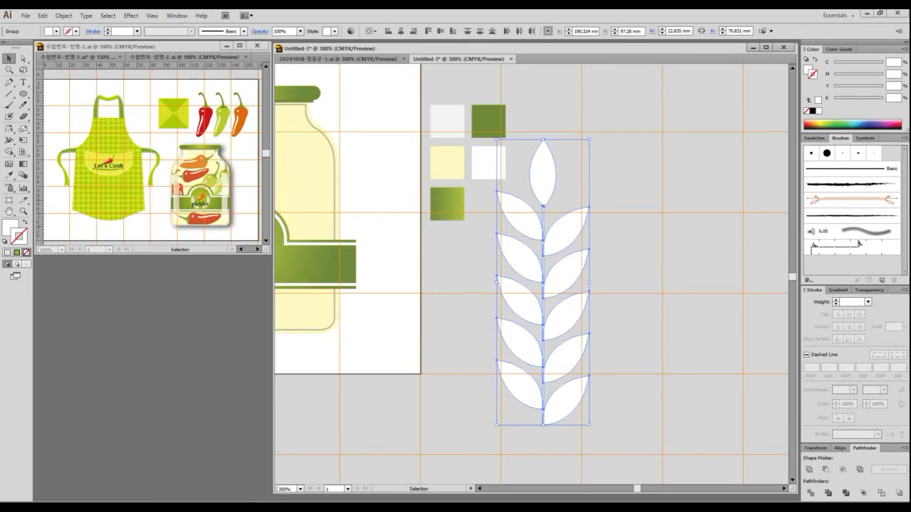
{"action": "key", "text": "a"}
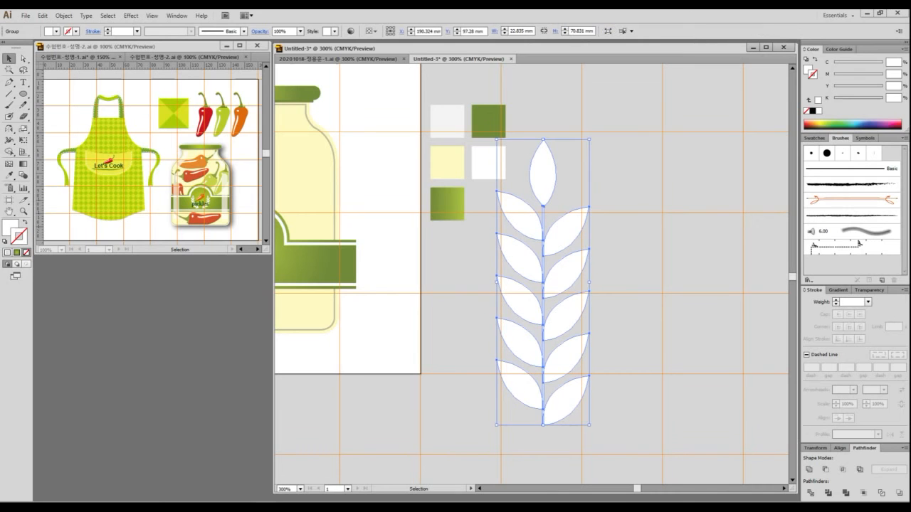
{"action": "key", "text": "ctrl+shift+a"}
- Ungroup the branch and stretch the stem downward past the lowest leaf to a length of about 57 mm
{"action": "scroll", "coordinate": [202, 195], "scroll_direction": "up", "scroll_amount": 4}
{"action": "scroll", "coordinate": [224, 205], "scroll_direction": "up", "scroll_amount": 2}
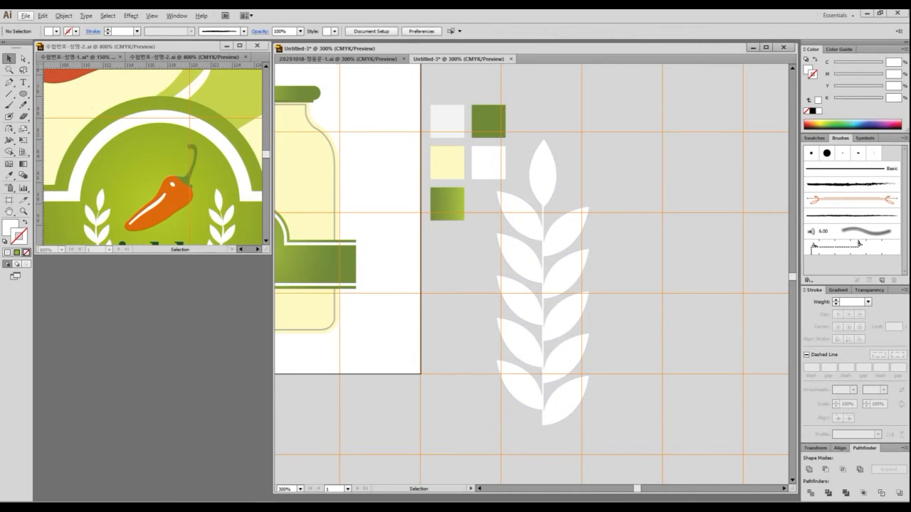
{"action": "left_click_drag", "start_coordinate": [222, 206], "coordinate": [191, 142]}
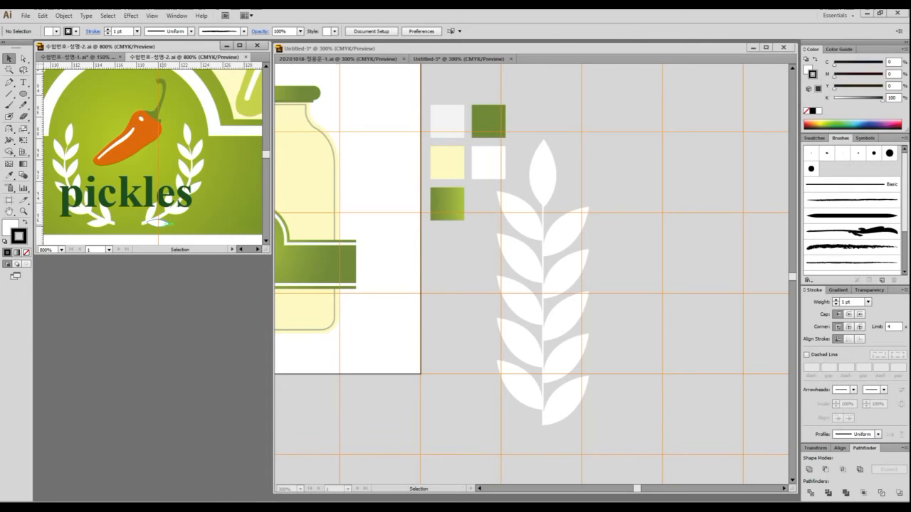
{"action": "left_click", "coordinate": [562, 313]}
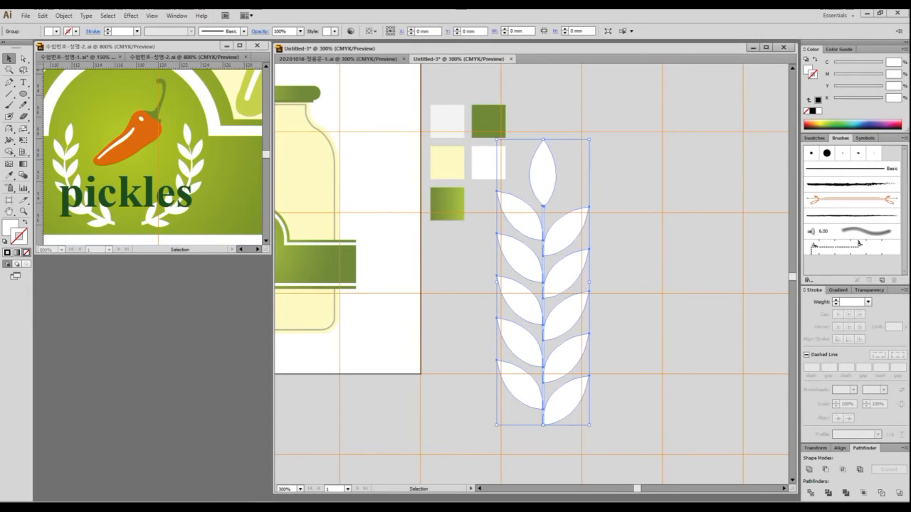
{"action": "key", "text": "ctrl+shift+g"}
{"action": "left_click", "coordinate": [618, 408]}
{"action": "left_click", "coordinate": [543, 414]}
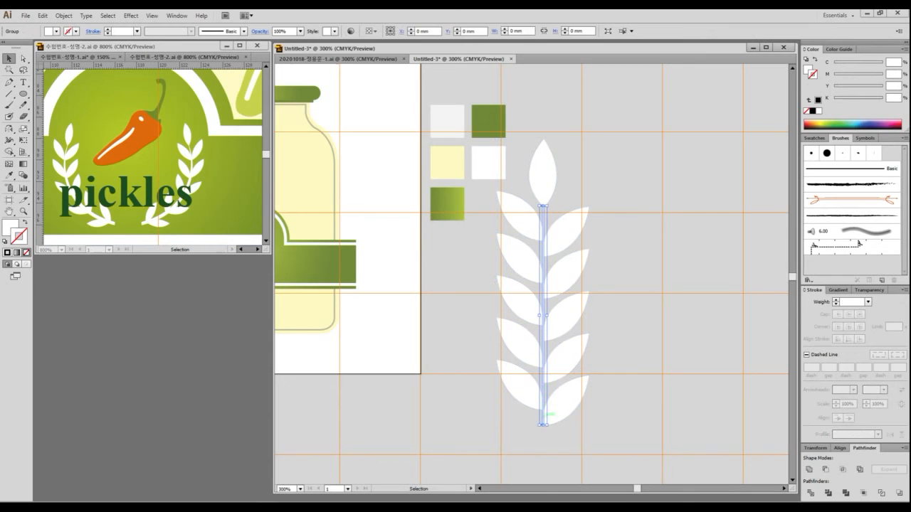
{"action": "left_click_drag", "start_coordinate": [543, 425], "coordinate": [542, 435]}
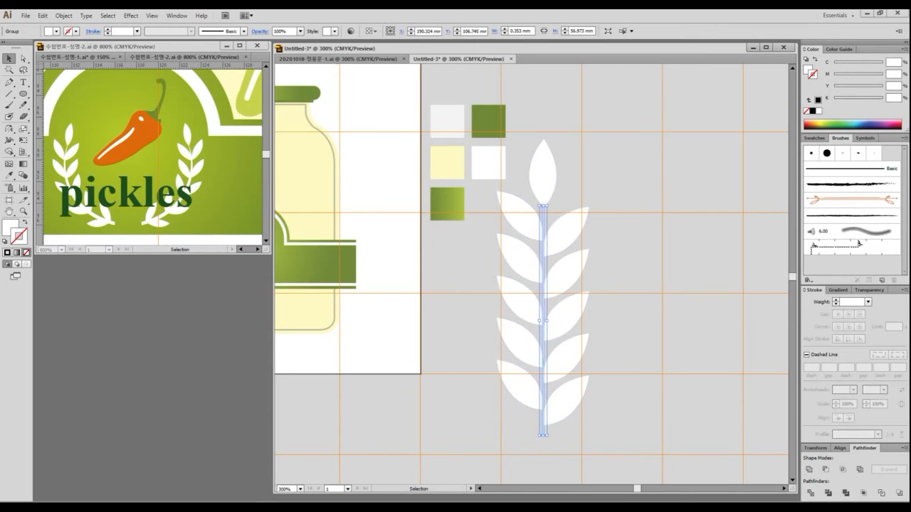
- Group the stem and all leaves and scale the branch down to about 11.2 by 36 mm
{"action": "left_click_drag", "start_coordinate": [618, 447], "coordinate": [495, 137]}
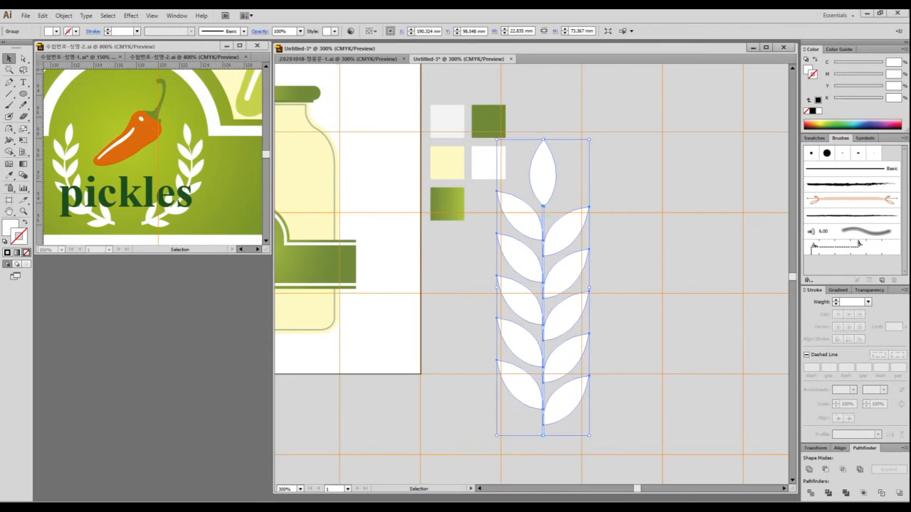
{"action": "key", "text": "ctrl+shift+a"}
{"action": "left_click_drag", "start_coordinate": [521, 216], "coordinate": [420, 196]}
{"action": "left_click", "coordinate": [420, 196]}
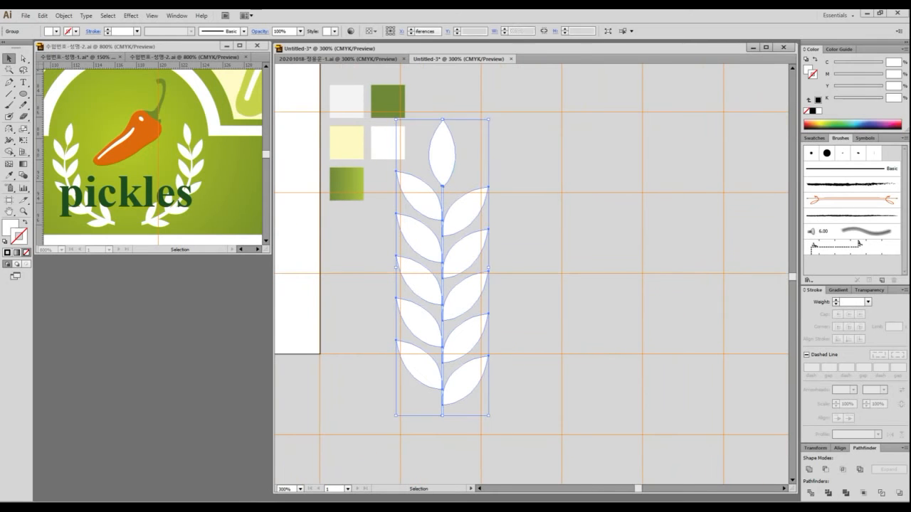
{"action": "left_click_drag", "start_coordinate": [488, 120], "coordinate": [465, 163]}
{"action": "scroll", "coordinate": [477, 221], "scroll_direction": "up", "scroll_amount": 3}
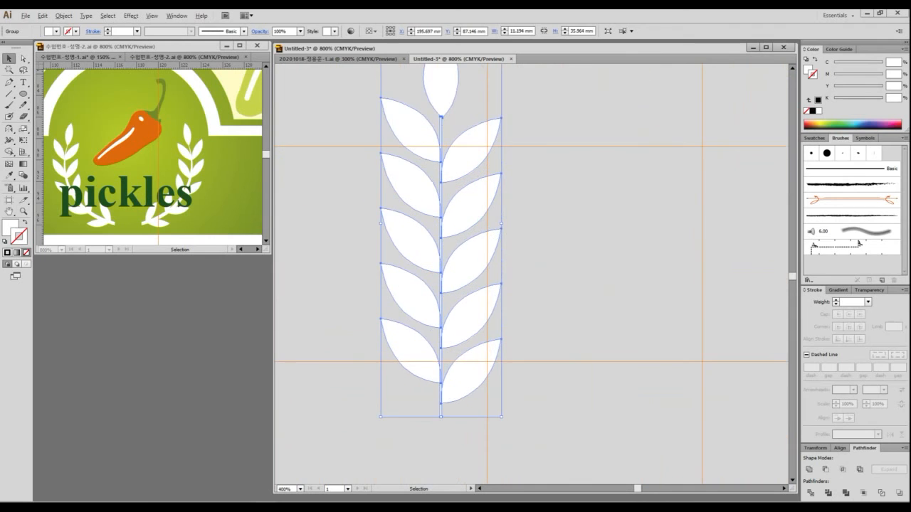
- Duplicate the branch horizontally, about 21 mm to the right of the original
{"action": "scroll", "coordinate": [544, 221], "scroll_direction": "down", "scroll_amount": 1}
{"action": "scroll", "coordinate": [579, 202], "scroll_direction": "down", "scroll_amount": 1}
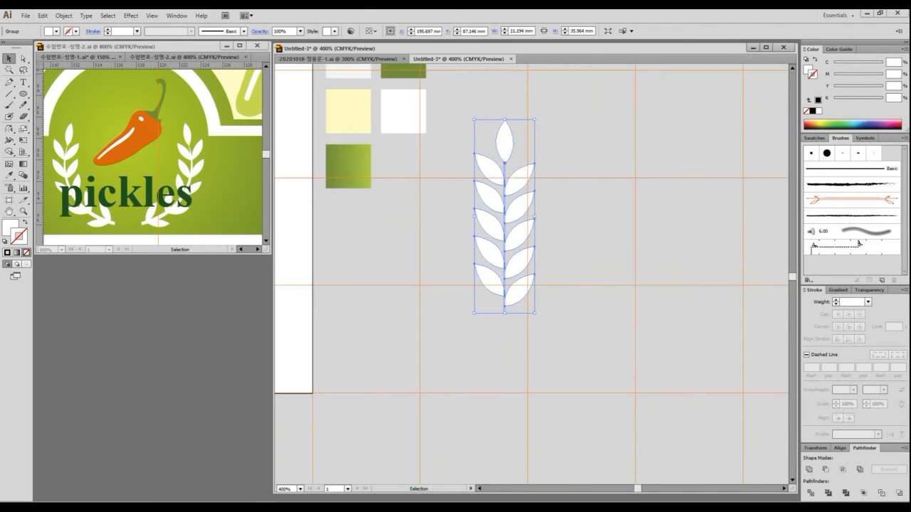
{"action": "left_click_drag", "start_coordinate": [579, 202], "coordinate": [484, 204]}
{"action": "left_click_drag", "start_coordinate": [430, 207], "coordinate": [543, 207], "text": "alt"}
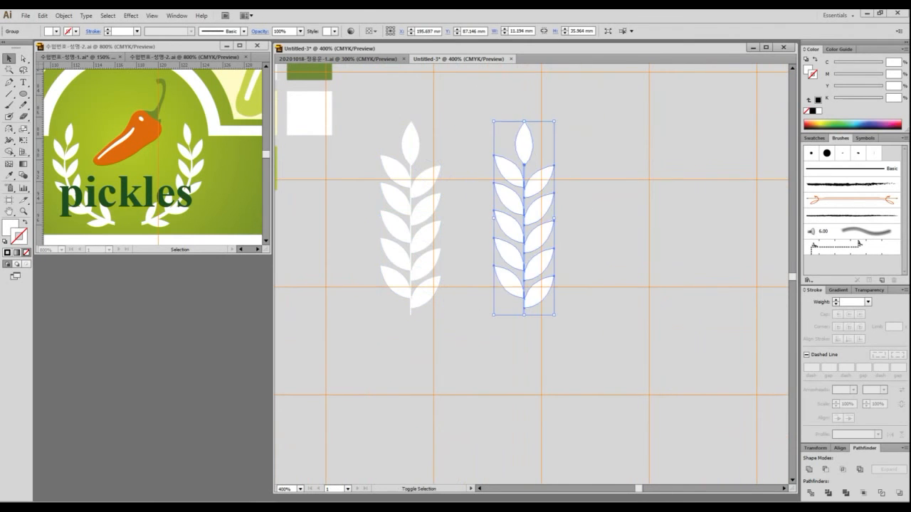
{"action": "left_click", "coordinate": [578, 207]}
{"action": "left_click", "coordinate": [539, 207]}
{"action": "left_click", "coordinate": [131, 16]}
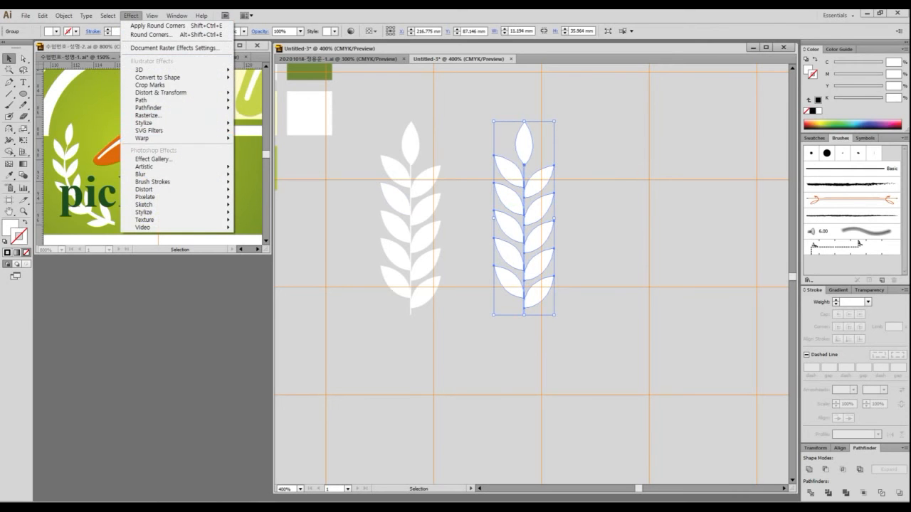
{"action": "mouse_move", "coordinate": [142, 138]}
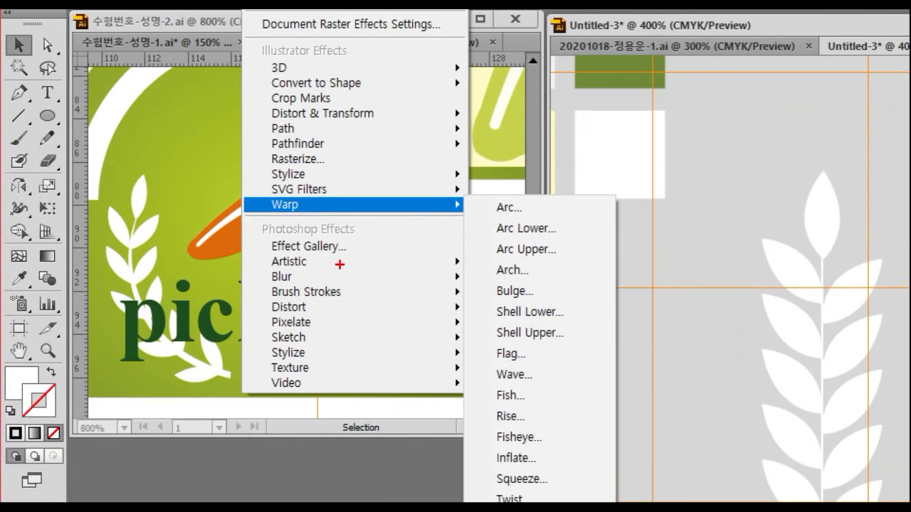
{"action": "mouse_move", "coordinate": [600, 149]}
{"action": "left_mouse_down"}
{"action": "mouse_move", "coordinate": [735, 93]}
{"action": "mouse_move", "coordinate": [791, 135]}
{"action": "left_mouse_up"}
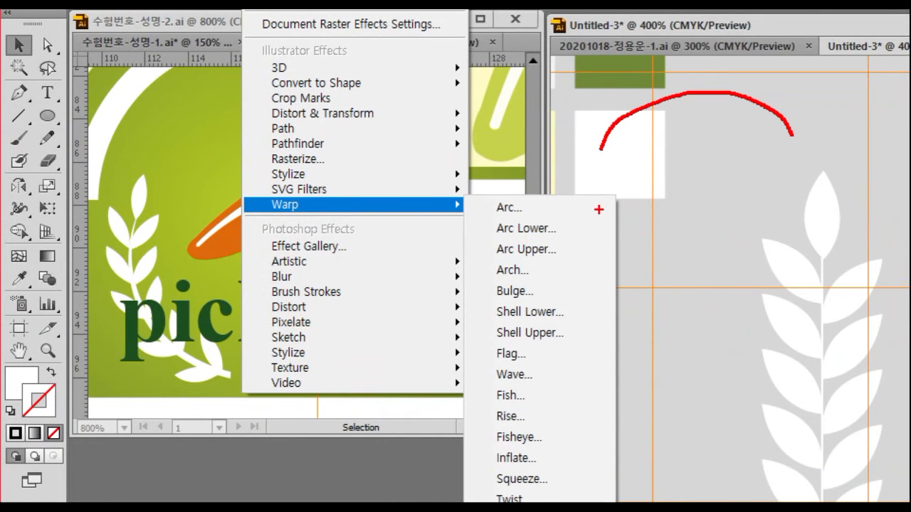
{"action": "mouse_move", "coordinate": [598, 209]}
{"action": "left_mouse_down"}
{"action": "mouse_move", "coordinate": [815, 232]}
{"action": "mouse_move", "coordinate": [829, 207]}
{"action": "left_mouse_up"}
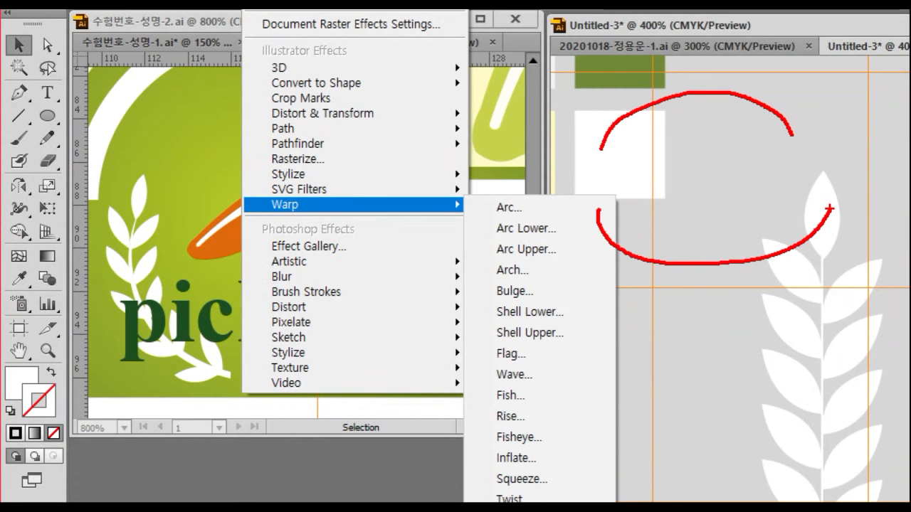
{"action": "mouse_move", "coordinate": [477, 191]}
{"action": "left_mouse_down"}
{"action": "mouse_move", "coordinate": [482, 203]}
{"action": "mouse_move", "coordinate": [546, 214]}
{"action": "left_mouse_up"}
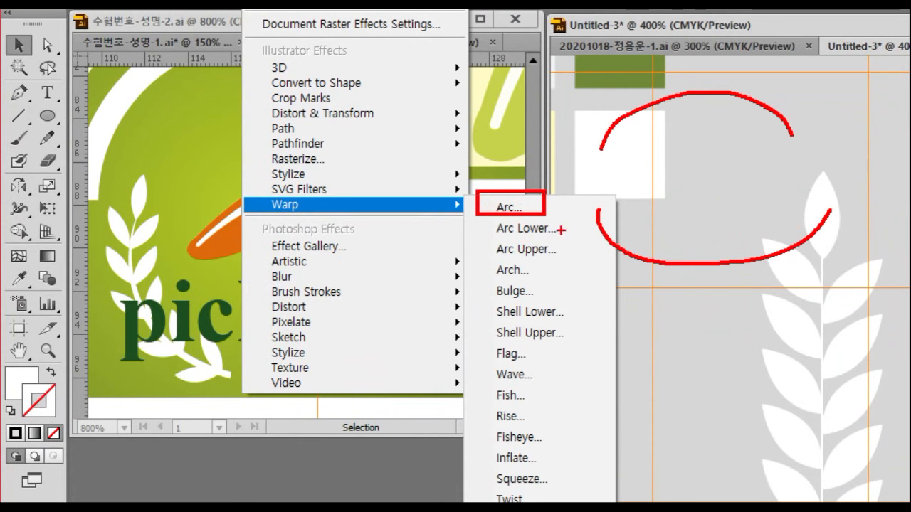
{"action": "left_click", "coordinate": [535, 233]}
{"action": "left_click", "coordinate": [526, 281]}
{"action": "left_click", "coordinate": [518, 345]}
{"action": "key", "text": "Escape"}
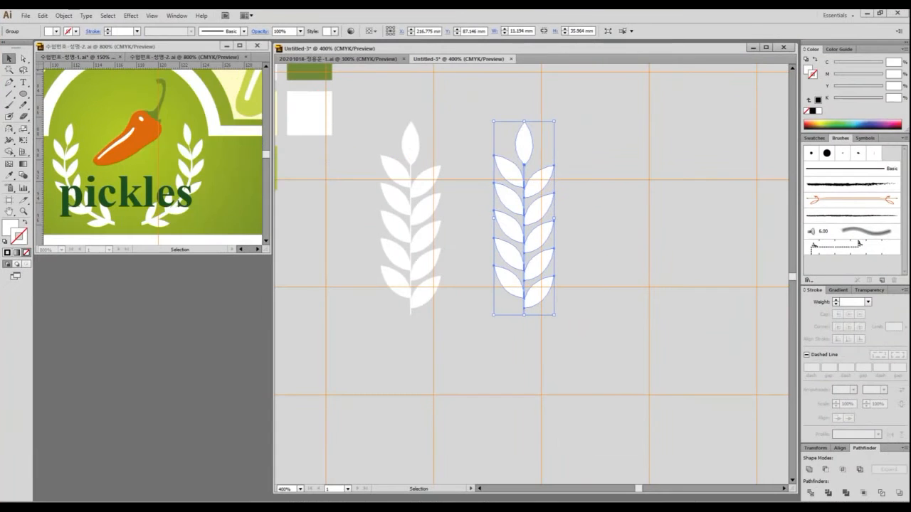
- Apply an Arc warp to the duplicated branch with vertical orientation and a 44% bend
{"action": "left_click", "coordinate": [131, 15]}
{"action": "mouse_move", "coordinate": [142, 138]}
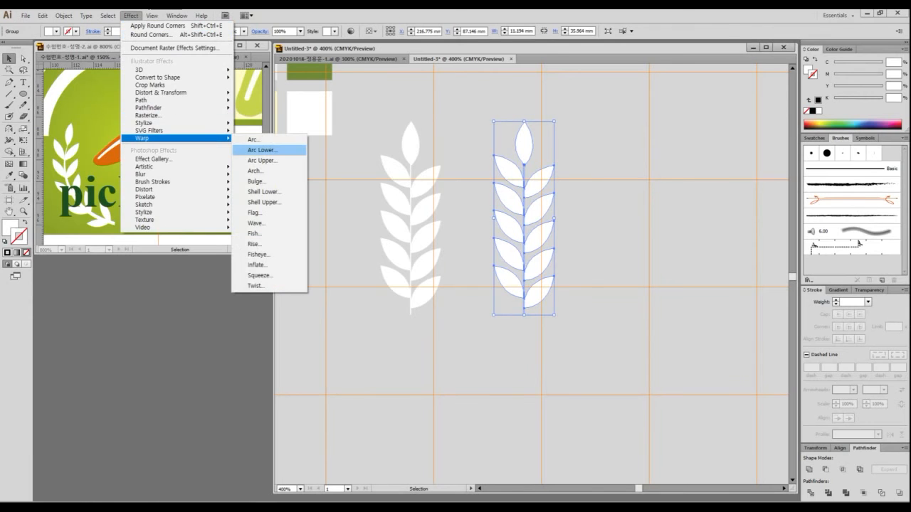
{"action": "left_click", "coordinate": [253, 139]}
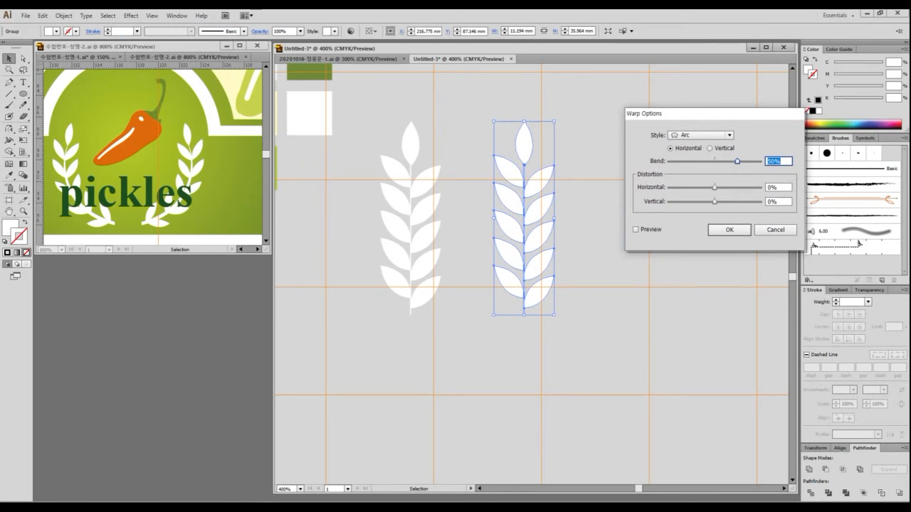
{"action": "left_click", "coordinate": [635, 229]}
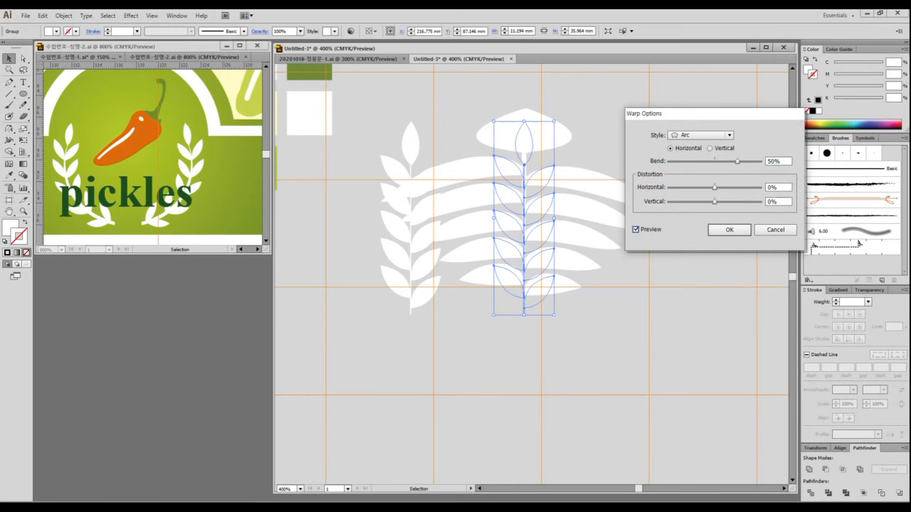
{"action": "left_click", "coordinate": [710, 148]}
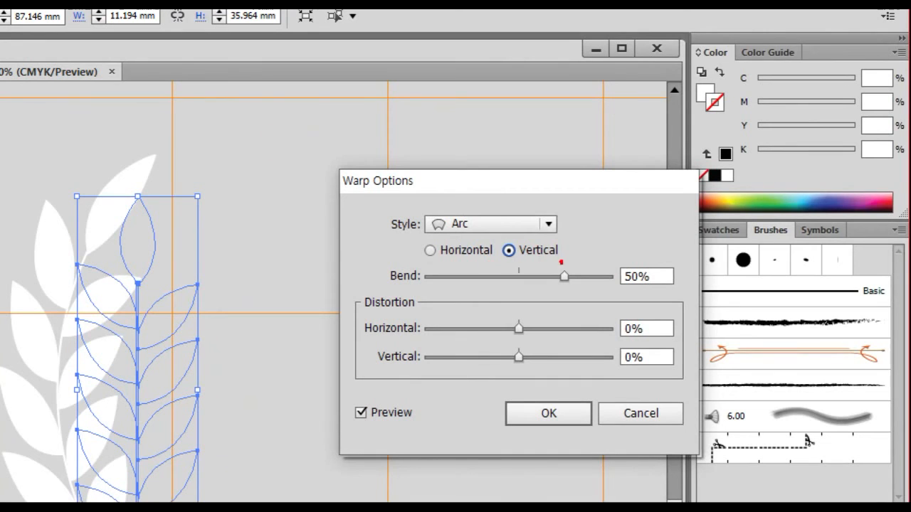
{"action": "mouse_move", "coordinate": [561, 262]}
{"action": "left_mouse_down"}
{"action": "mouse_move", "coordinate": [508, 256]}
{"action": "mouse_move", "coordinate": [538, 238]}
{"action": "mouse_move", "coordinate": [543, 272]}
{"action": "left_mouse_up"}
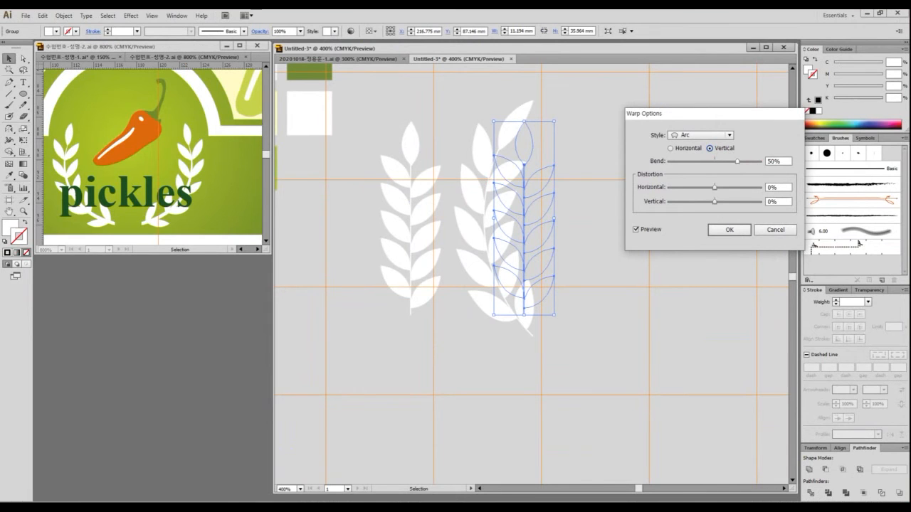
{"action": "left_click_drag", "start_coordinate": [737, 162], "coordinate": [734, 162]}
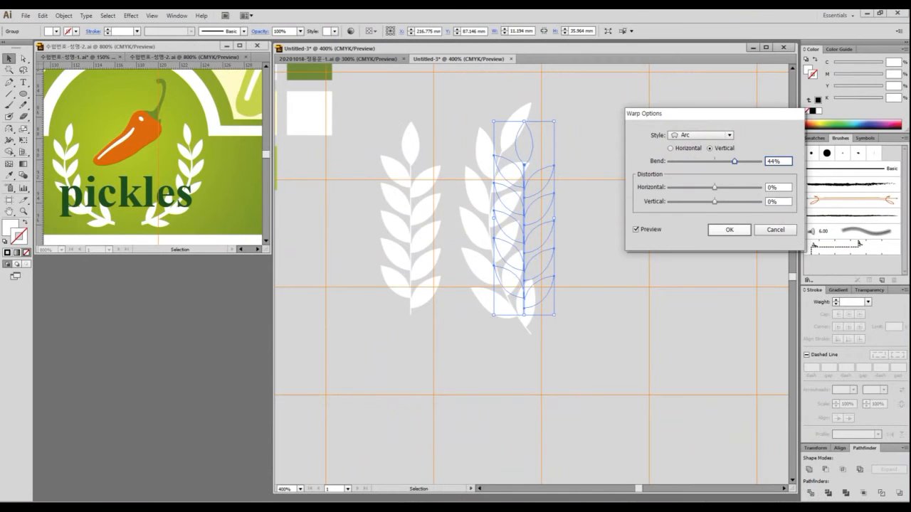
{"action": "left_click", "coordinate": [628, 416]}
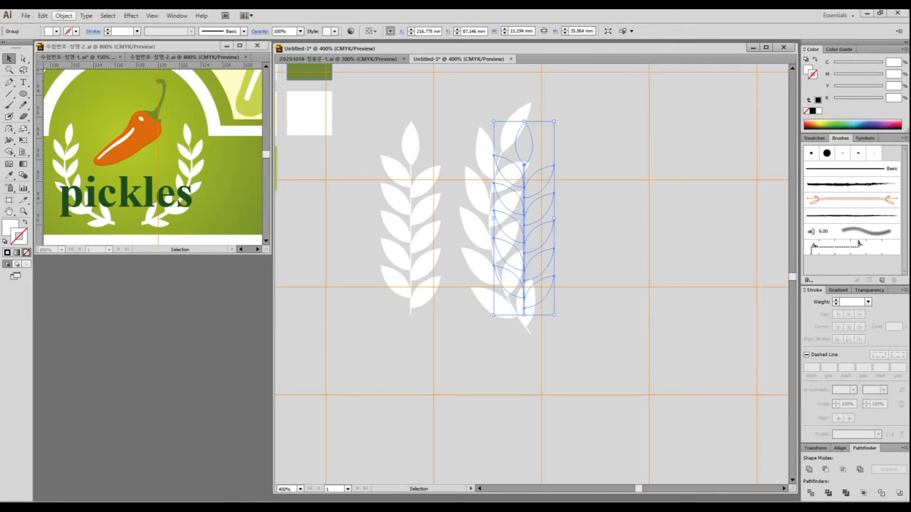
- Expand the warped branch's appearance into real paths and squash it from above to a height of about 37.5 mm
{"action": "left_click", "coordinate": [64, 15]}
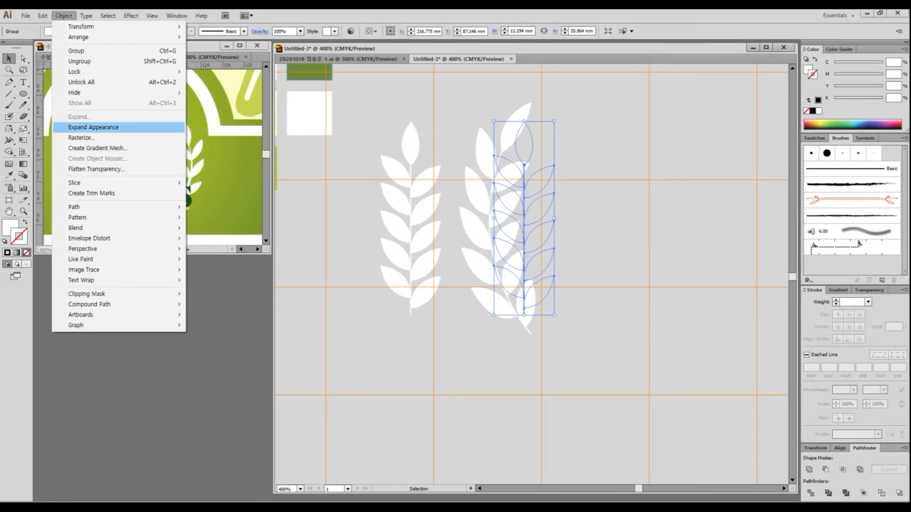
{"action": "left_click", "coordinate": [94, 127]}
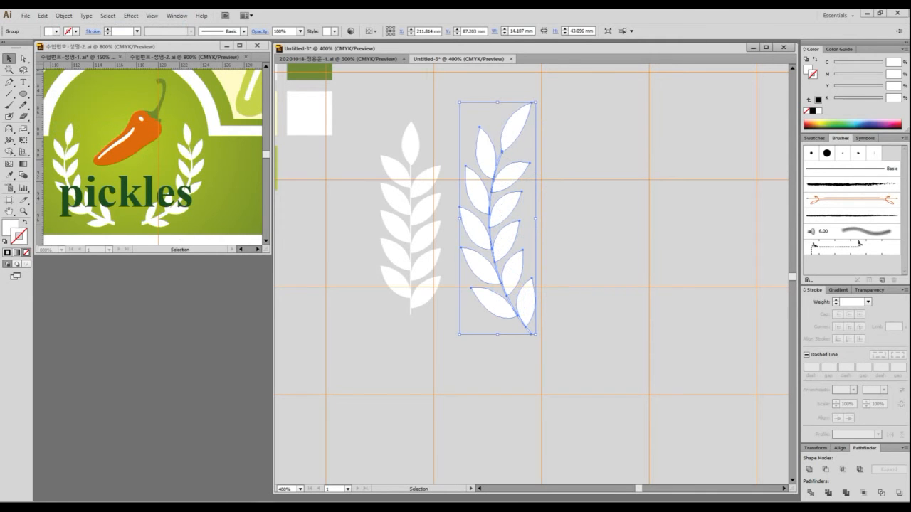
{"action": "left_click_drag", "start_coordinate": [497, 103], "coordinate": [498, 133]}
- Move the curved branch onto the green label below the chili, scale it to about 5.4 by 7.8 mm and tilt it counterclockwise
{"action": "left_click_drag", "start_coordinate": [415, 252], "coordinate": [629, 252]}
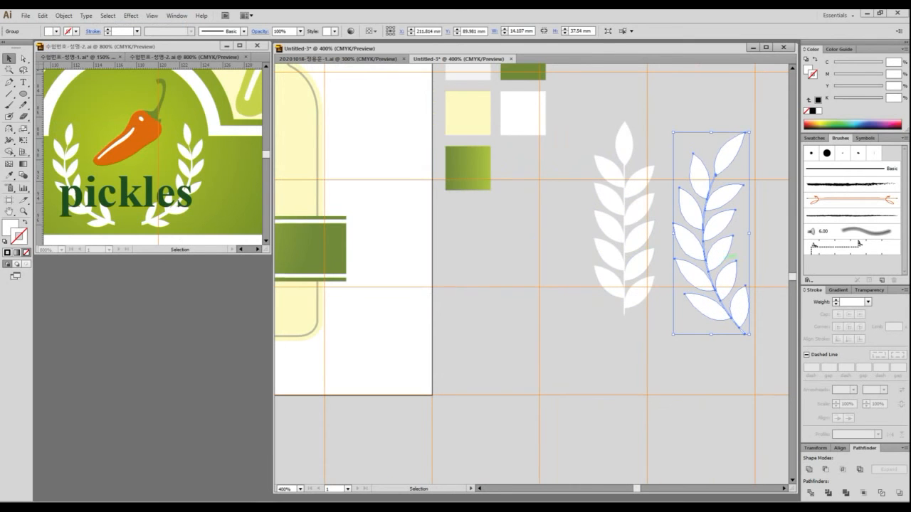
{"action": "left_click_drag", "start_coordinate": [720, 235], "coordinate": [463, 320]}
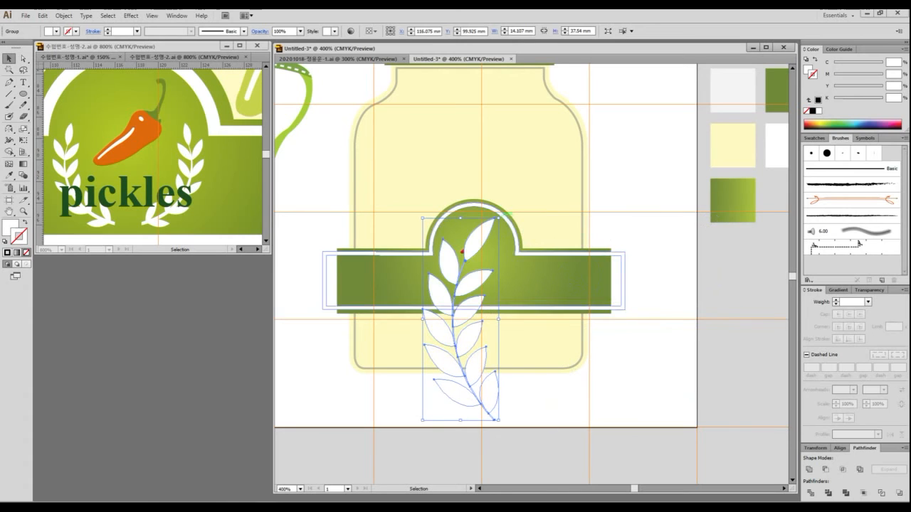
{"action": "left_click_drag", "start_coordinate": [498, 218], "coordinate": [456, 342]}
{"action": "left_click_drag", "start_coordinate": [446, 407], "coordinate": [451, 314]}
{"action": "left_click_drag", "start_coordinate": [456, 250], "coordinate": [445, 272]}
{"action": "left_click_drag", "start_coordinate": [437, 310], "coordinate": [475, 294]}
{"action": "left_click_drag", "start_coordinate": [445, 268], "coordinate": [456, 278]}
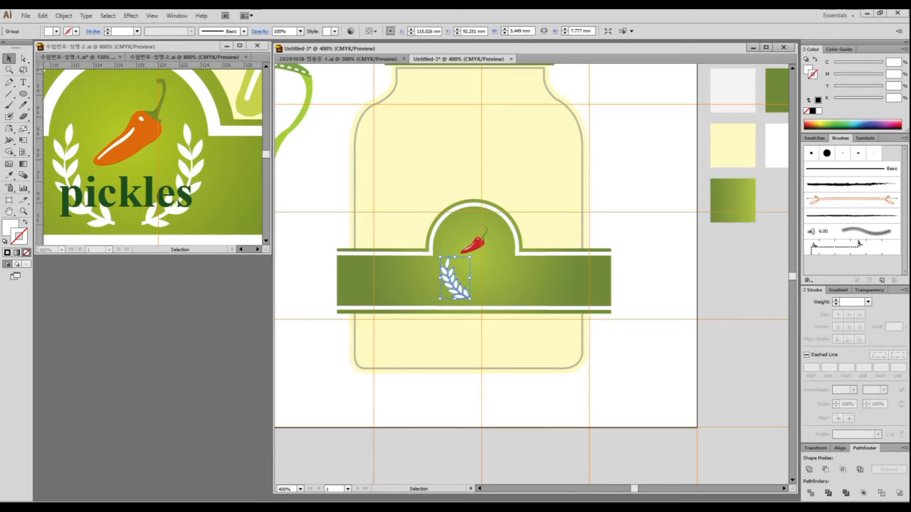
- Adjust the branch's tilt and shift it toward the arch's left edge, at about 5.8 by 7.5 mm
{"action": "scroll", "coordinate": [457, 256], "scroll_direction": "up", "scroll_amount": 3}
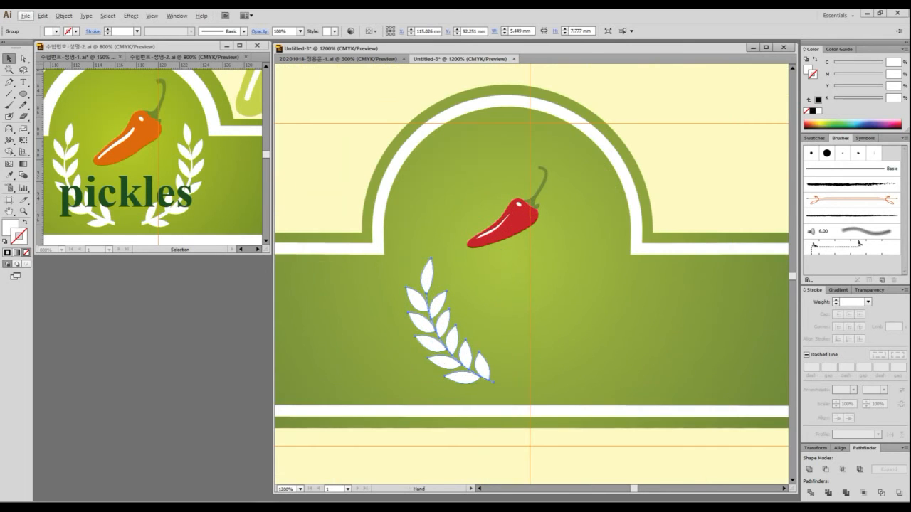
{"action": "left_click_drag", "start_coordinate": [492, 288], "coordinate": [480, 253]}
{"action": "left_click_drag", "start_coordinate": [430, 288], "coordinate": [418, 273]}
{"action": "left_click_drag", "start_coordinate": [465, 325], "coordinate": [429, 329]}
{"action": "left_click_drag", "start_coordinate": [431, 273], "coordinate": [426, 278]}
- Reflect a copy of the branch across a vertical axis through the middle of the label
{"action": "left_click", "coordinate": [9, 129]}
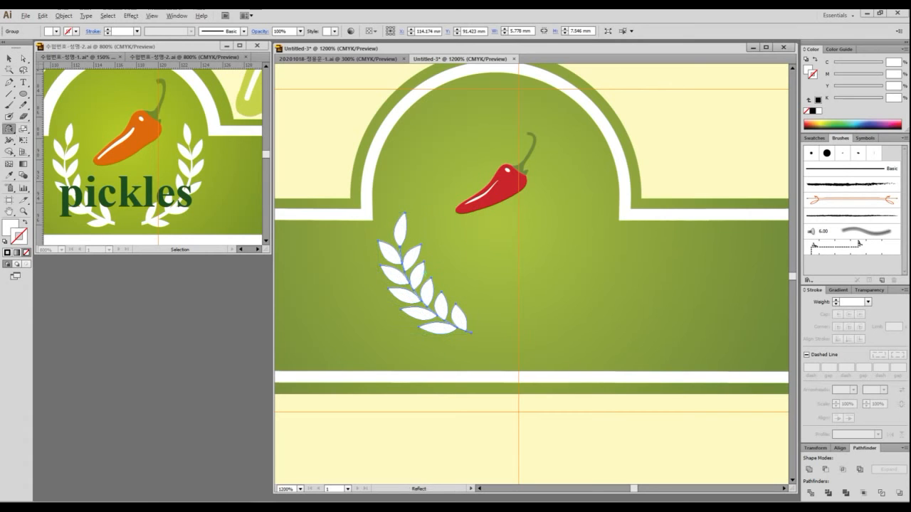
{"action": "left_click", "coordinate": [491, 270], "text": "alt"}
{"action": "left_click", "coordinate": [702, 310]}
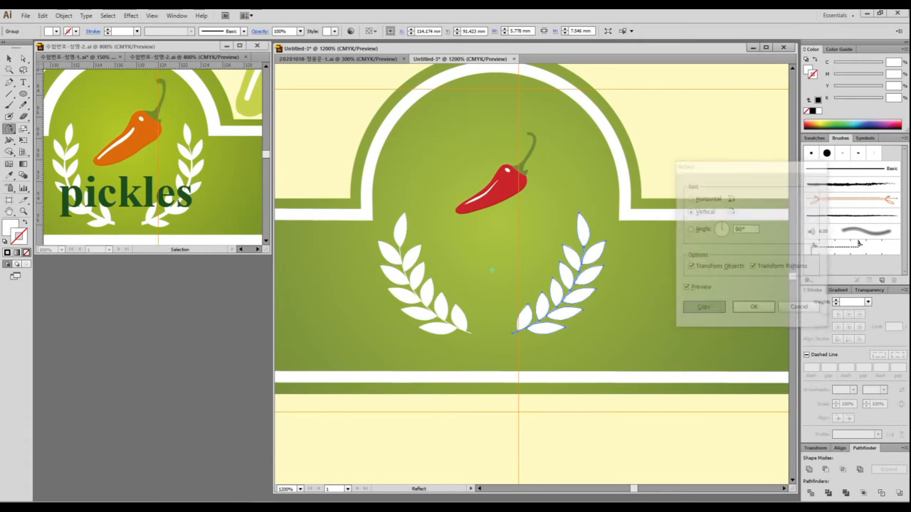
{"action": "key", "text": "v"}
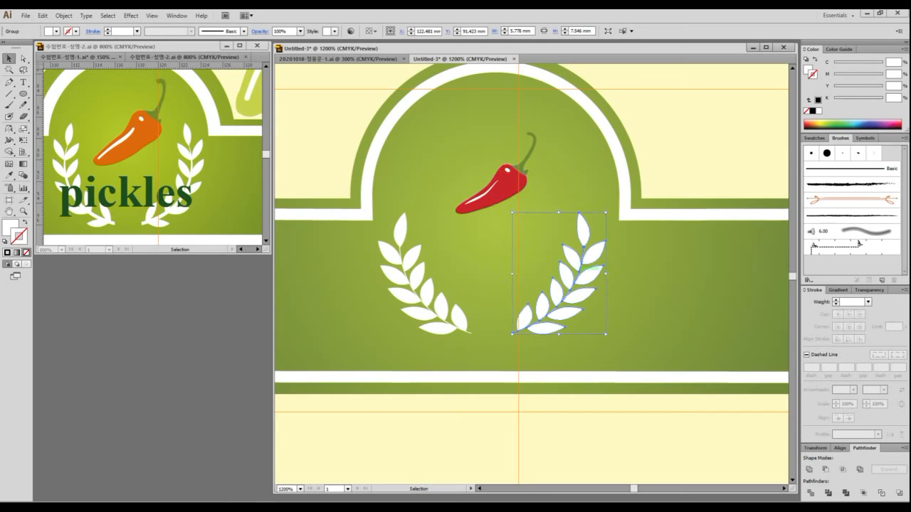
- Move the mirrored branch slightly outward and enlarge the left branch to about 6.5 mm and the right one to about 6.3 mm wide
{"action": "left_click_drag", "start_coordinate": [584, 267], "coordinate": [602, 270]}
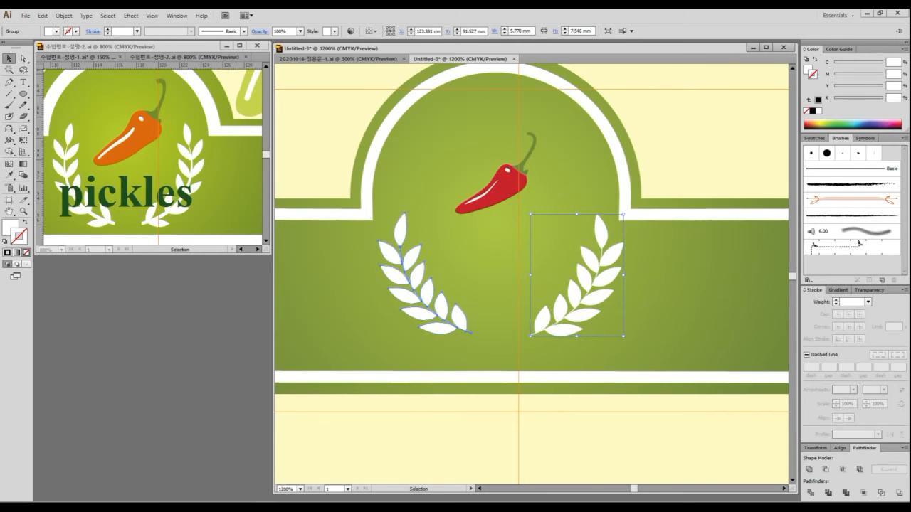
{"action": "left_click", "coordinate": [425, 290]}
{"action": "left_click_drag", "start_coordinate": [471, 334], "coordinate": [520, 348]}
{"action": "left_click", "coordinate": [541, 323]}
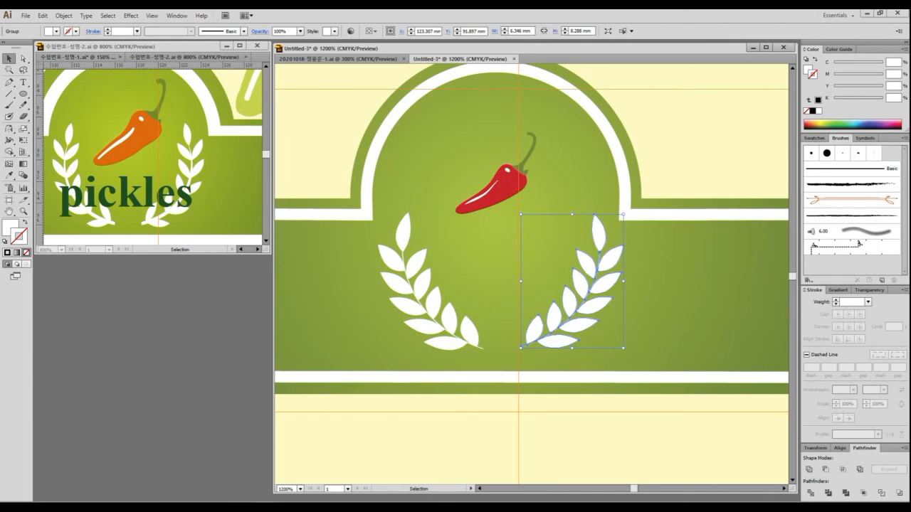
- Nudge the two branches closer together until they sit evenly below the chili, and deselect them
{"action": "key", "text": "Left"}
{"action": "key", "text": "Left"}
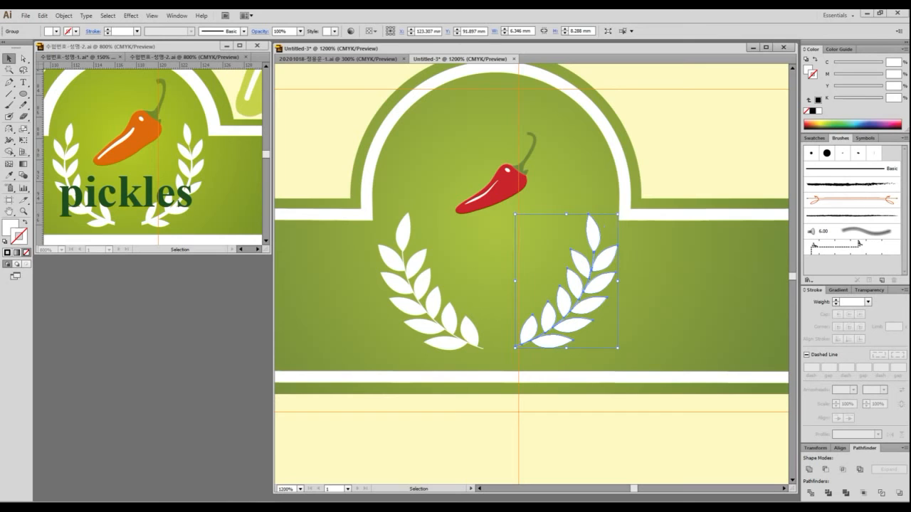
{"action": "left_click", "coordinate": [449, 319]}
{"action": "key", "text": "Right"}
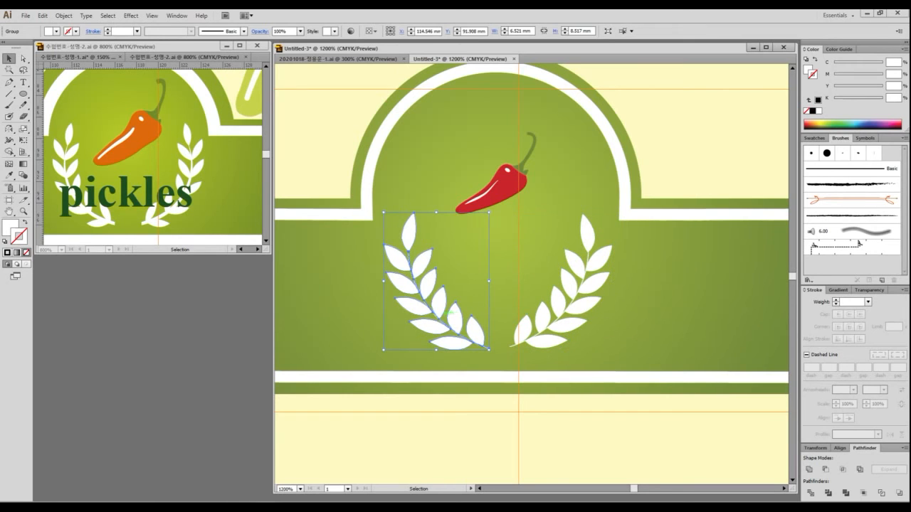
{"action": "key", "text": "Right"}
{"action": "key", "text": "ctrl+shift+a"}
{"action": "left_click", "coordinate": [455, 311]}
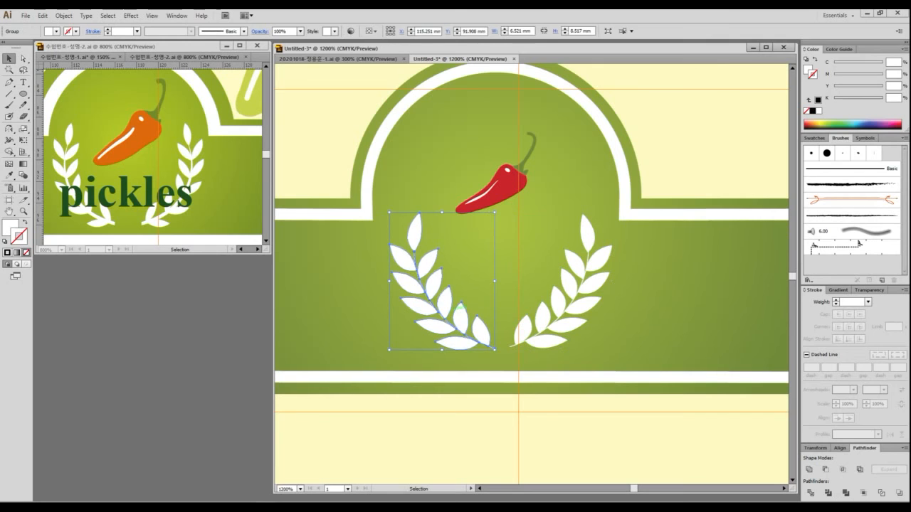
{"action": "key", "text": "Left"}
{"action": "left_click", "coordinate": [569, 311]}
{"action": "key", "text": "Right"}
{"action": "key", "text": "ctrl+shift+a"}
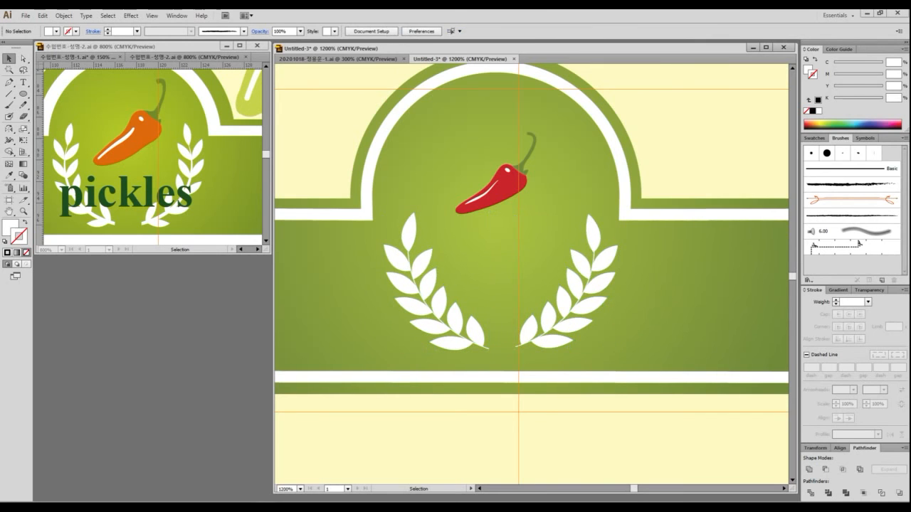
- Compare the label's laurel branches and chili with the whole jar in the reference illustration
{"action": "scroll", "coordinate": [695, 301], "scroll_direction": "down", "scroll_amount": 2}
{"action": "left_click_drag", "start_coordinate": [695, 302], "coordinate": [571, 291]}
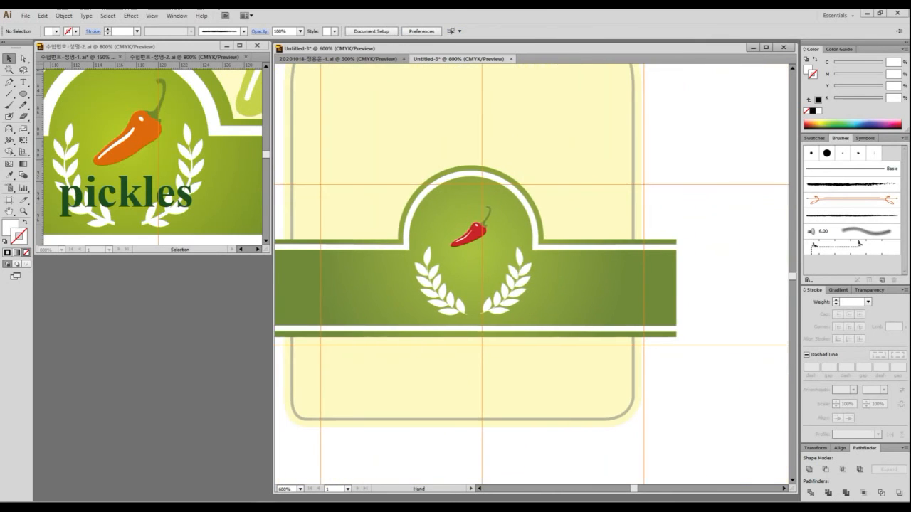
{"action": "scroll", "coordinate": [592, 267], "scroll_direction": "down", "scroll_amount": 1}
{"action": "left_click", "coordinate": [226, 185]}
{"action": "scroll", "coordinate": [226, 185], "scroll_direction": "down", "scroll_amount": 3}
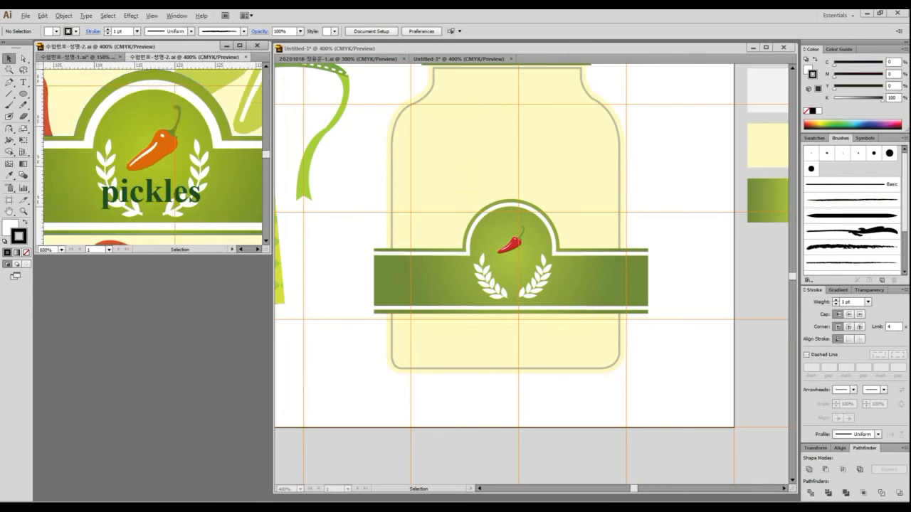
{"action": "scroll", "coordinate": [227, 185], "scroll_direction": "down", "scroll_amount": 1}
{"action": "scroll", "coordinate": [228, 185], "scroll_direction": "down", "scroll_amount": 2}
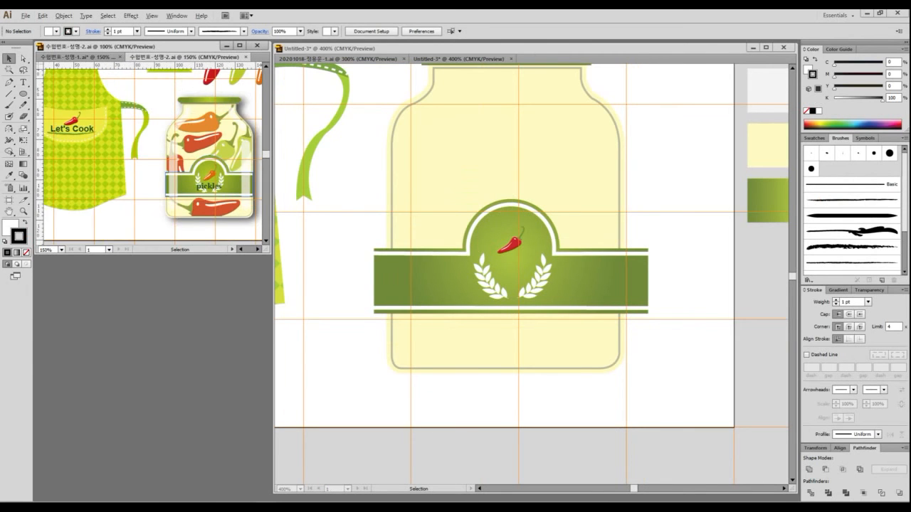
{"action": "left_click_drag", "start_coordinate": [228, 185], "coordinate": [213, 196]}
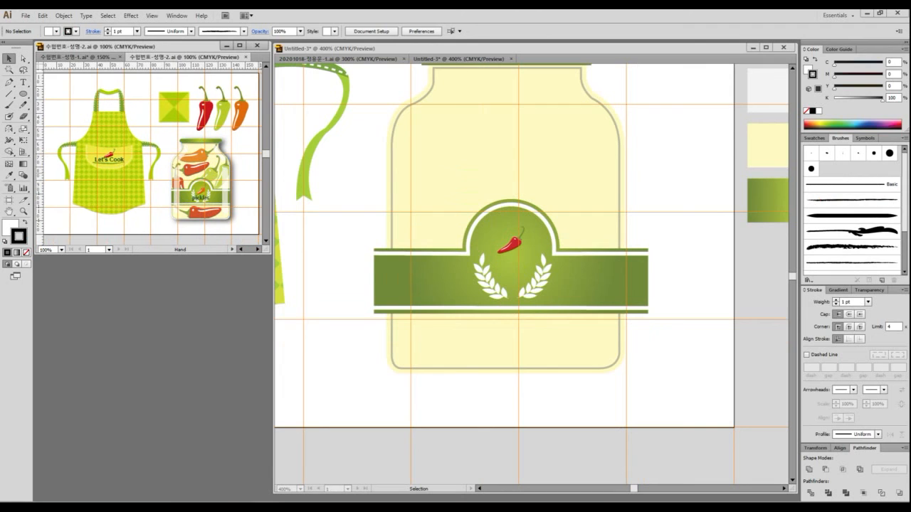
{"action": "left_click", "coordinate": [704, 331]}
{"action": "left_click_drag", "start_coordinate": [704, 330], "coordinate": [633, 339]}
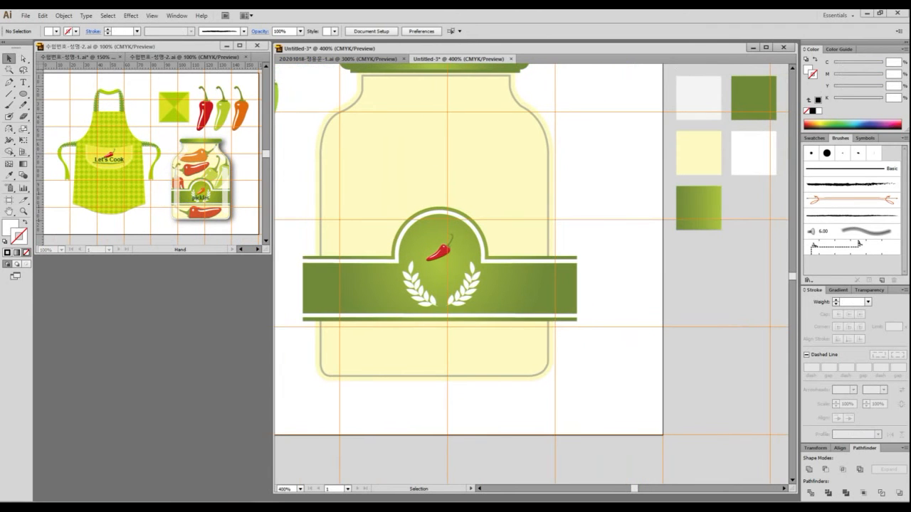
{"action": "scroll", "coordinate": [414, 264], "scroll_direction": "up", "scroll_amount": 1}
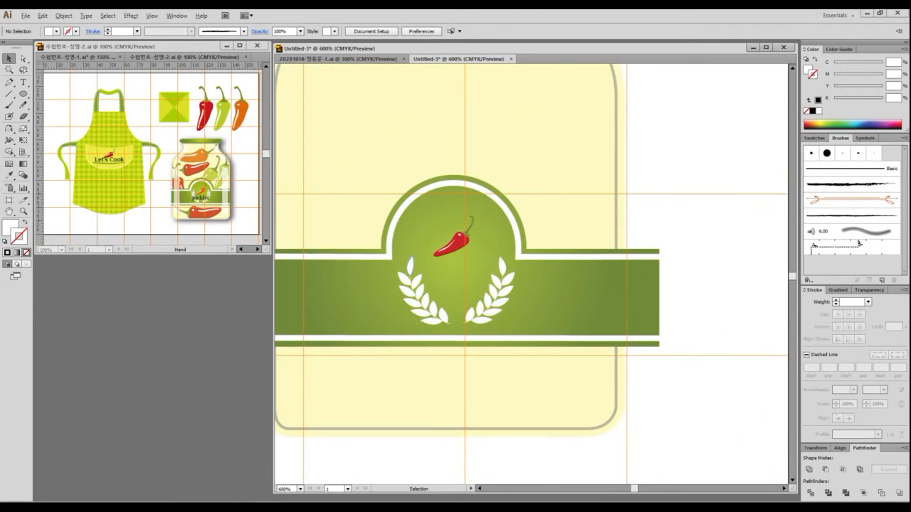
{"action": "scroll", "coordinate": [410, 263], "scroll_direction": "up", "scroll_amount": 2}
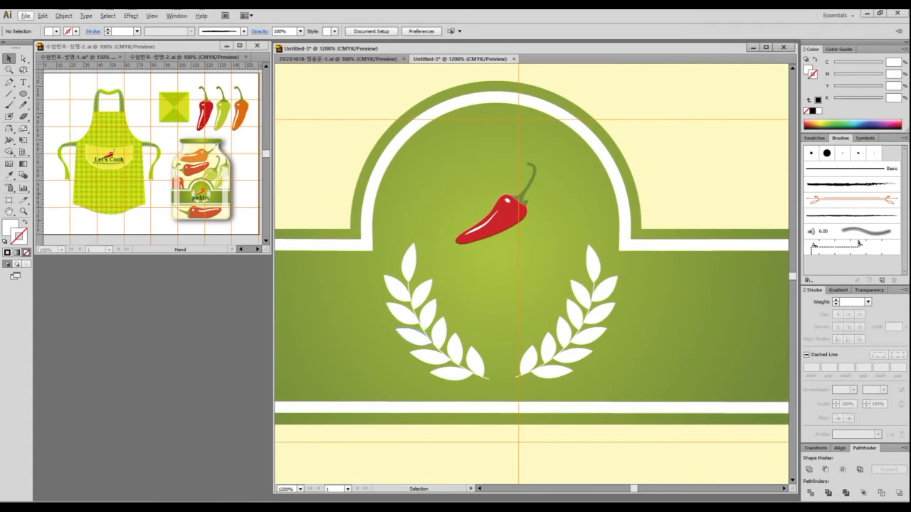
- Nudge both laurel branches slightly upward together, closer to the chili, and deselect them
{"action": "left_click", "coordinate": [430, 334]}
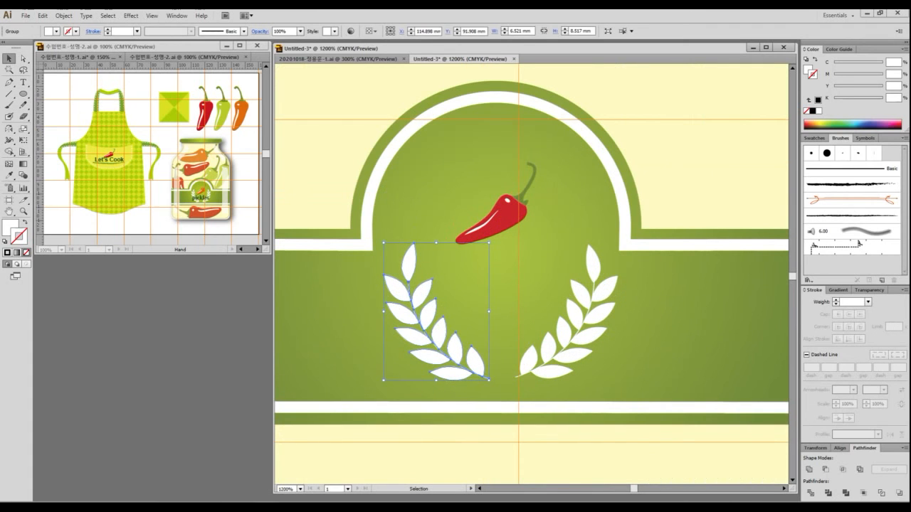
{"action": "key", "text": "Up"}
{"action": "key", "text": "Up"}
{"action": "key", "text": "Up"}
{"action": "key", "text": "Down"}
{"action": "key", "text": "Down"}
{"action": "key", "text": "Down"}
{"action": "left_click", "coordinate": [594, 318], "text": "shift"}
{"action": "key", "text": "Up"}
{"action": "key", "text": "Up"}
{"action": "key", "text": "Up"}
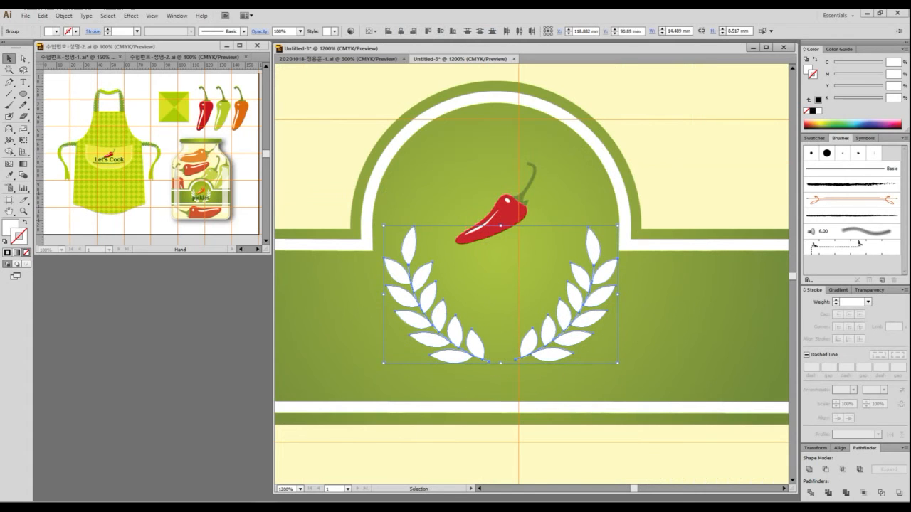
{"action": "key", "text": "Down"}
{"action": "key", "text": "ctrl+shift+a"}
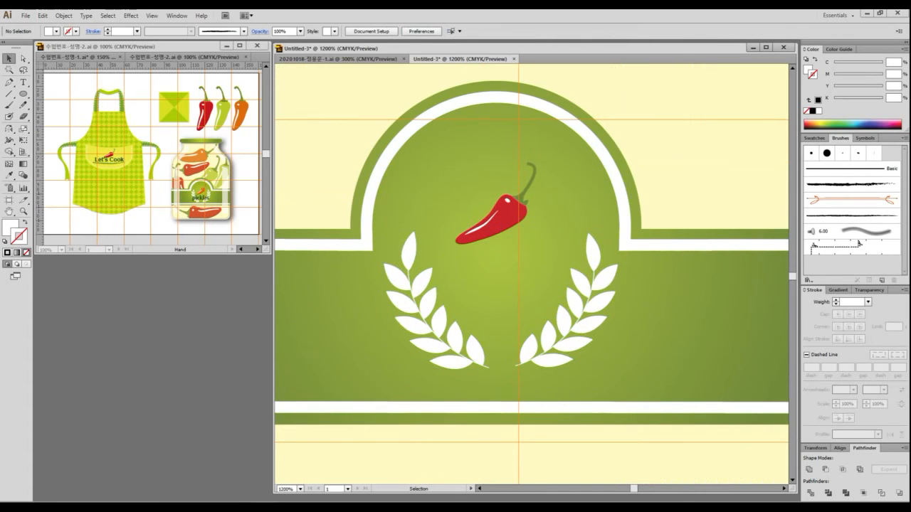
{"action": "key", "text": "a"}
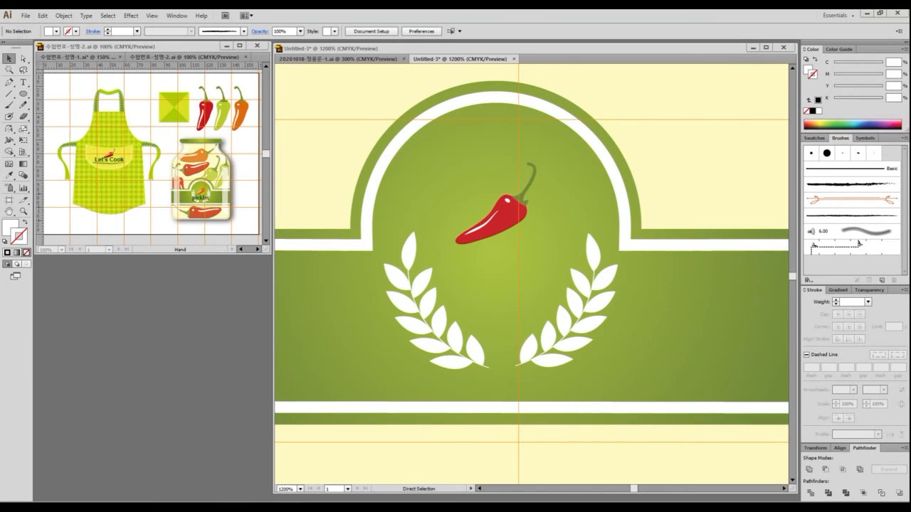
{"action": "left_click_drag", "start_coordinate": [394, 260], "coordinate": [607, 322]}
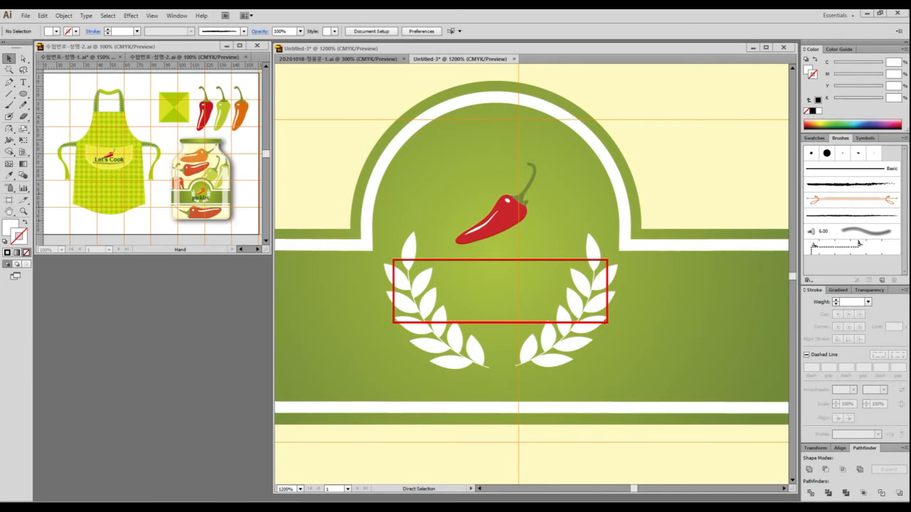
{"action": "key", "text": "Escape"}
{"action": "scroll", "coordinate": [480, 279], "scroll_direction": "down", "scroll_amount": 2}
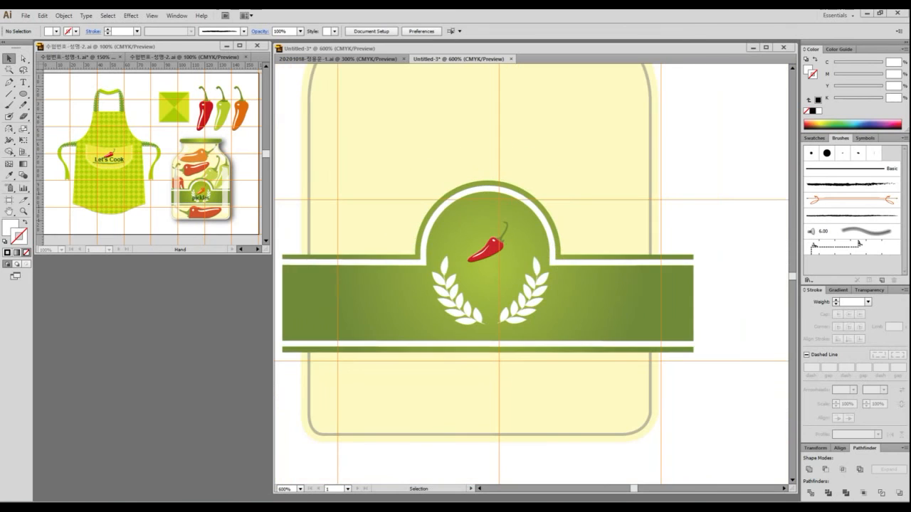
- Add the text "pickles" in the empty area beside the jar and finish editing it as a selected text object
{"action": "left_click_drag", "start_coordinate": [612, 253], "coordinate": [390, 254]}
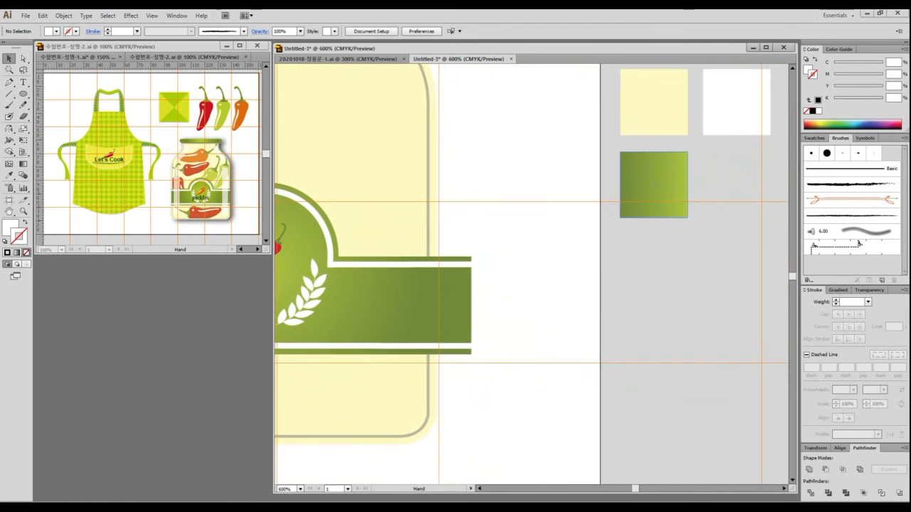
{"action": "key", "text": "ctrl+minus"}
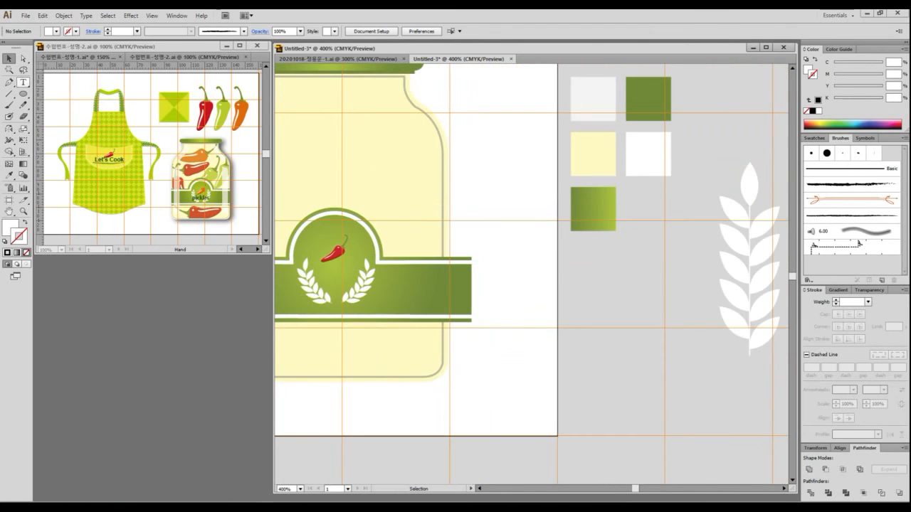
{"action": "left_click", "coordinate": [23, 82]}
{"action": "left_click", "coordinate": [524, 293]}
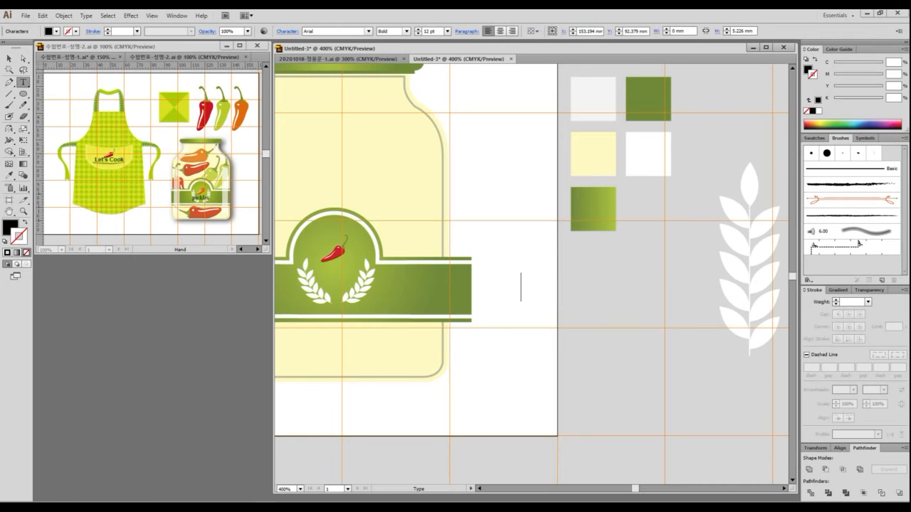
{"action": "type", "text": "Pi"}
{"action": "key", "text": "BackSpace"}
{"action": "key", "text": "BackSpace"}
{"action": "type", "text": "pickl"}
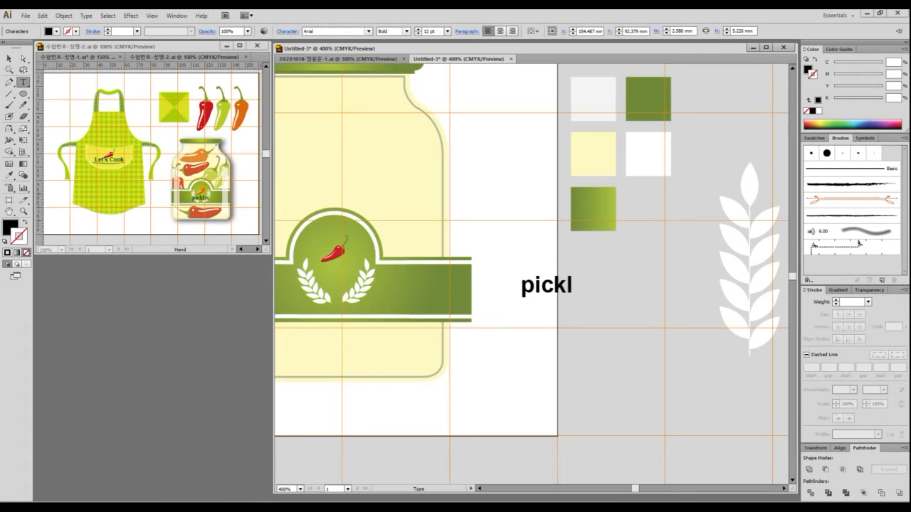
{"action": "type", "text": "s"}
{"action": "key", "text": "BackSpace"}
{"action": "type", "text": "es"}
{"action": "key", "text": "shift+Left"}
{"action": "key", "text": "shift+Left"}
{"action": "key", "text": "shift+Left"}
{"action": "key", "text": "shift+Left"}
{"action": "key", "text": "shift+Left"}
{"action": "key", "text": "shift+Left"}
{"action": "key", "text": "shift+Left"}
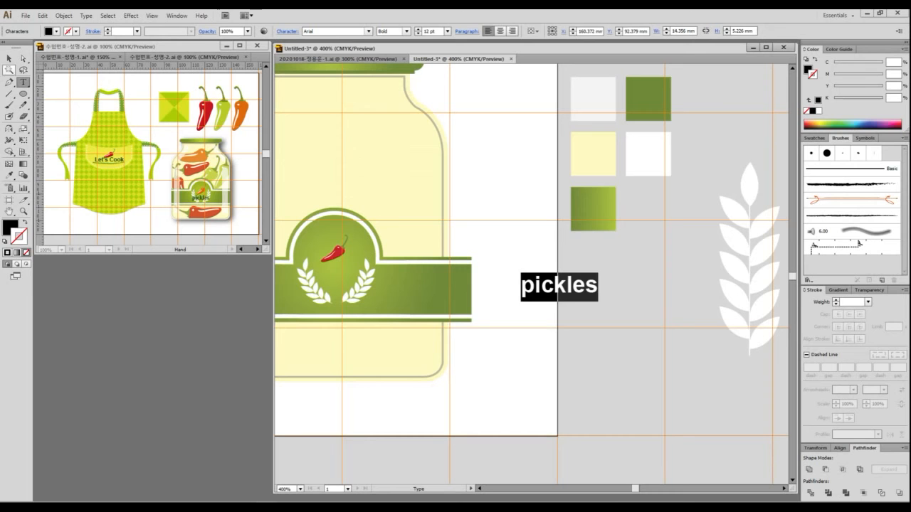
{"action": "key", "text": "Escape"}
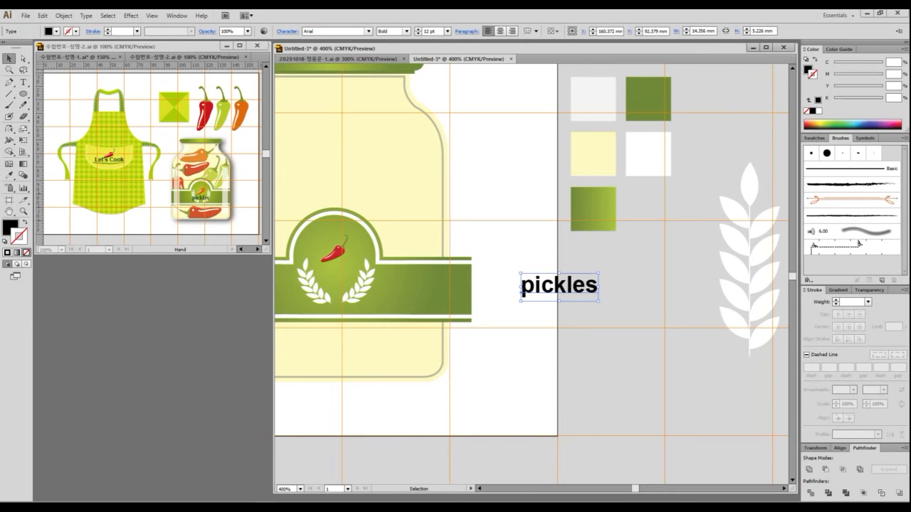
- Look up the font, style, size and colour required for the "pickles" text in the exam PDF, and return to the illustration
{"action": "left_click_drag", "start_coordinate": [910, 57], "coordinate": [494, 53]}
{"action": "scroll", "coordinate": [553, 299], "scroll_direction": "up", "scroll_amount": 4}
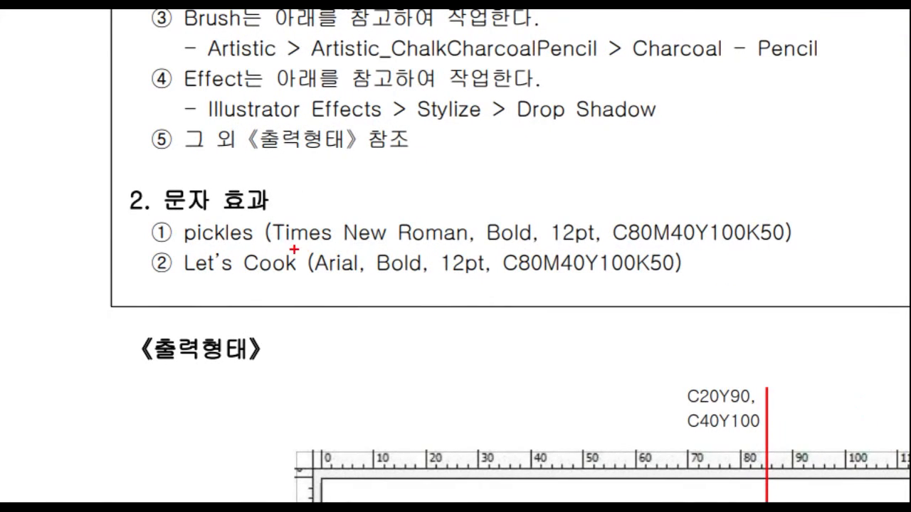
{"action": "mouse_move", "coordinate": [384, 224]}
{"action": "left_mouse_down"}
{"action": "mouse_move", "coordinate": [450, 224]}
{"action": "mouse_move", "coordinate": [466, 242]}
{"action": "left_mouse_up"}
{"action": "mouse_move", "coordinate": [498, 211]}
{"action": "left_mouse_down"}
{"action": "mouse_move", "coordinate": [502, 221]}
{"action": "mouse_move", "coordinate": [530, 206]}
{"action": "mouse_move", "coordinate": [615, 207]}
{"action": "mouse_move", "coordinate": [612, 245]}
{"action": "mouse_move", "coordinate": [802, 253]}
{"action": "left_mouse_up"}
{"action": "key", "text": "Escape"}
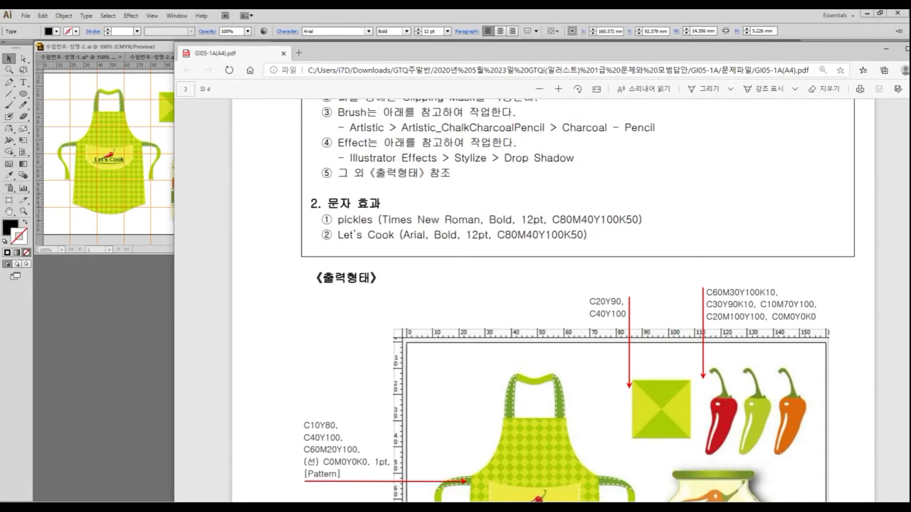
{"action": "mouse_move", "coordinate": [498, 50]}
{"action": "left_mouse_down"}
{"action": "mouse_move", "coordinate": [701, 107]}
{"action": "mouse_move", "coordinate": [910, 75]}
{"action": "left_mouse_up"}
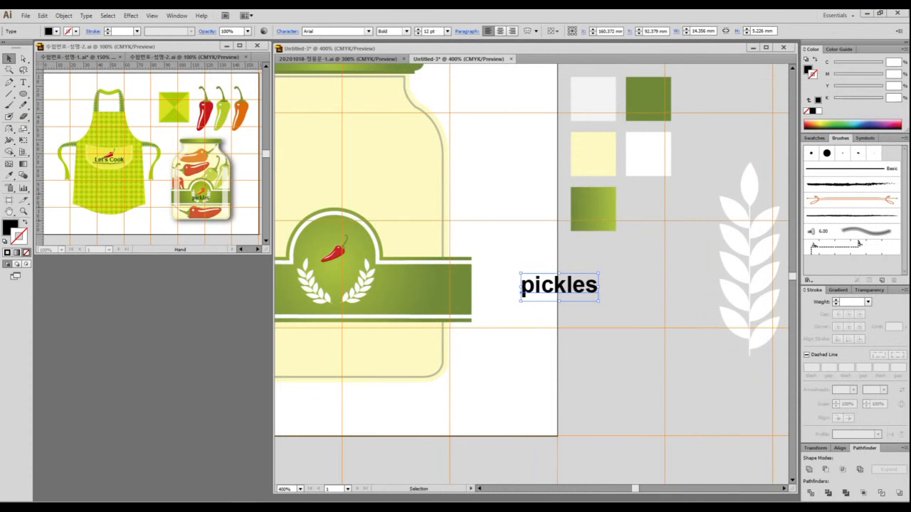
- Set the "pickles" text to the Times New Roman font in Bold
{"action": "left_click", "coordinate": [368, 32]}
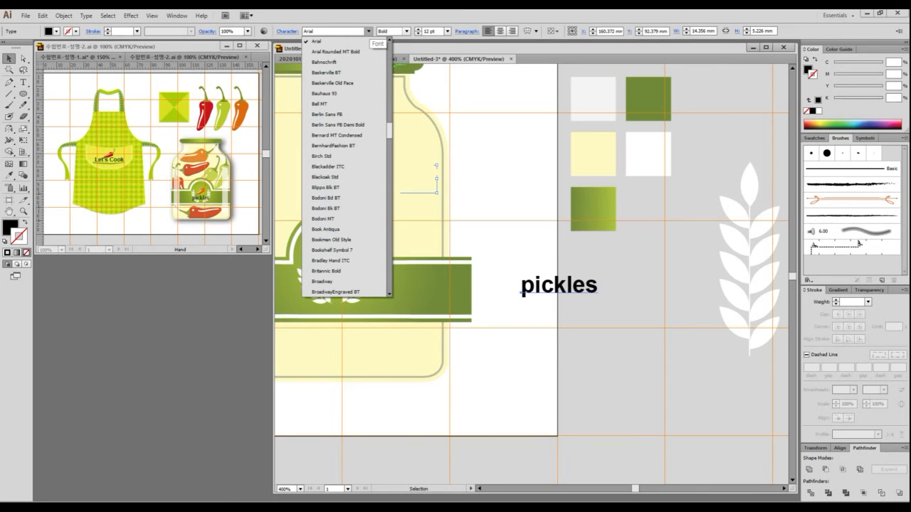
{"action": "scroll", "coordinate": [347, 164], "scroll_direction": "down", "scroll_amount": 20}
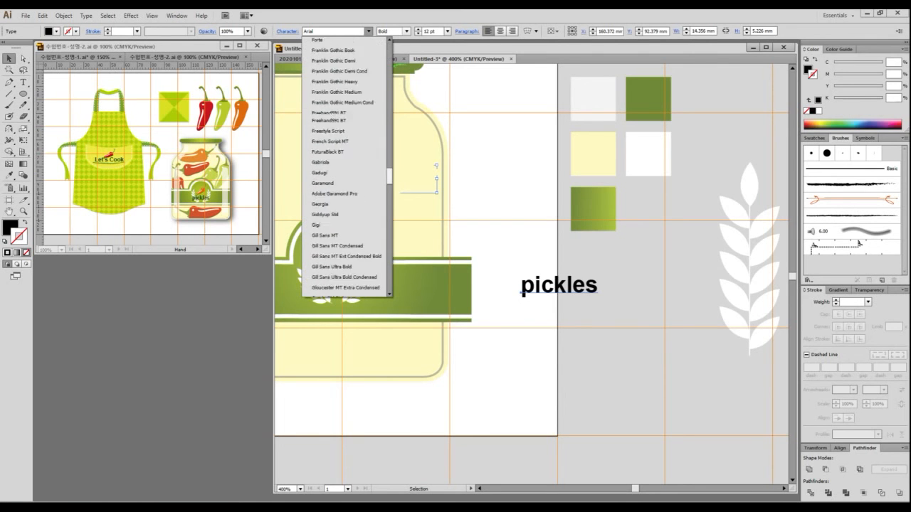
{"action": "scroll", "coordinate": [347, 226], "scroll_direction": "down", "scroll_amount": 20}
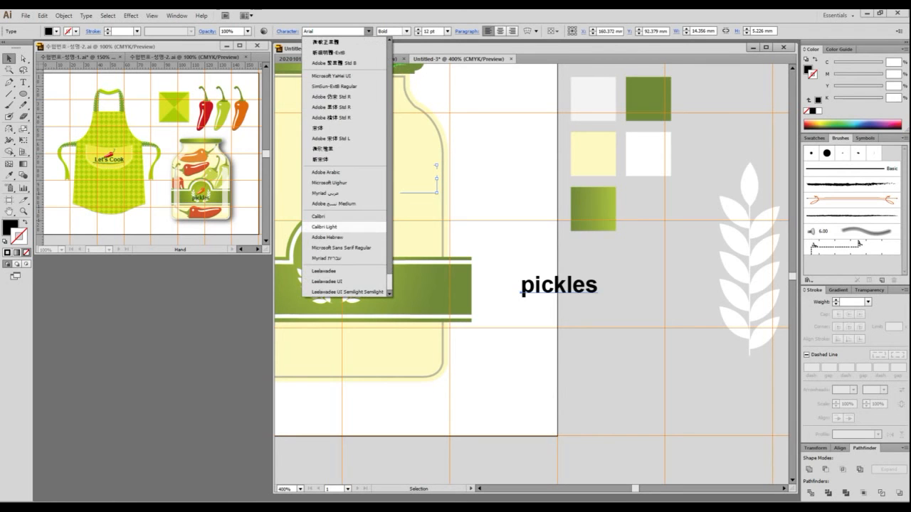
{"action": "scroll", "coordinate": [347, 228], "scroll_direction": "up", "scroll_amount": 15}
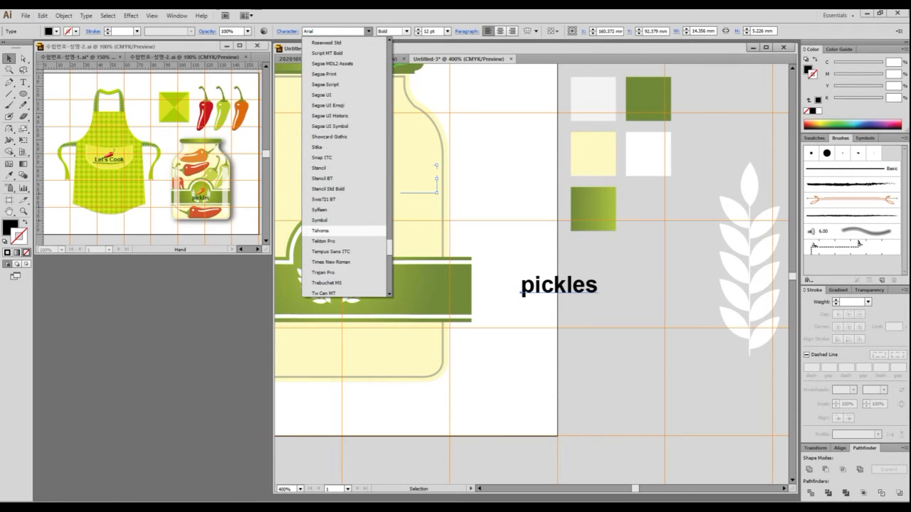
{"action": "left_click", "coordinate": [331, 261]}
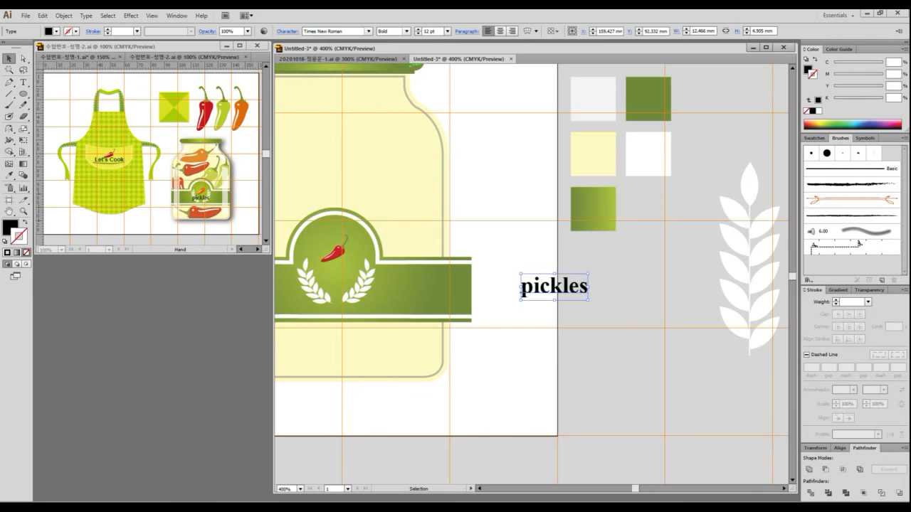
{"action": "left_click", "coordinate": [406, 31]}
{"action": "left_click", "coordinate": [396, 62]}
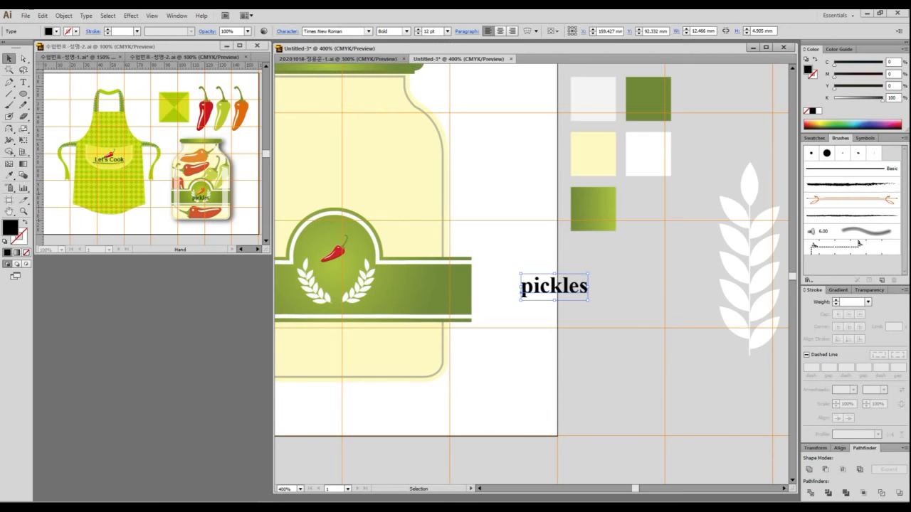
- Fill the "pickles" text with C80 M40 Y100 K50
{"action": "double_click", "coordinate": [10, 227]}
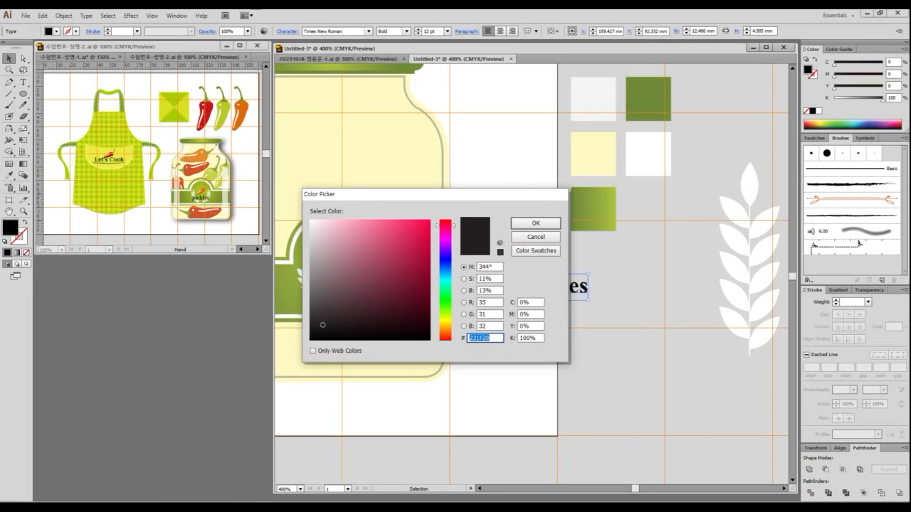
{"action": "left_click", "coordinate": [519, 302]}
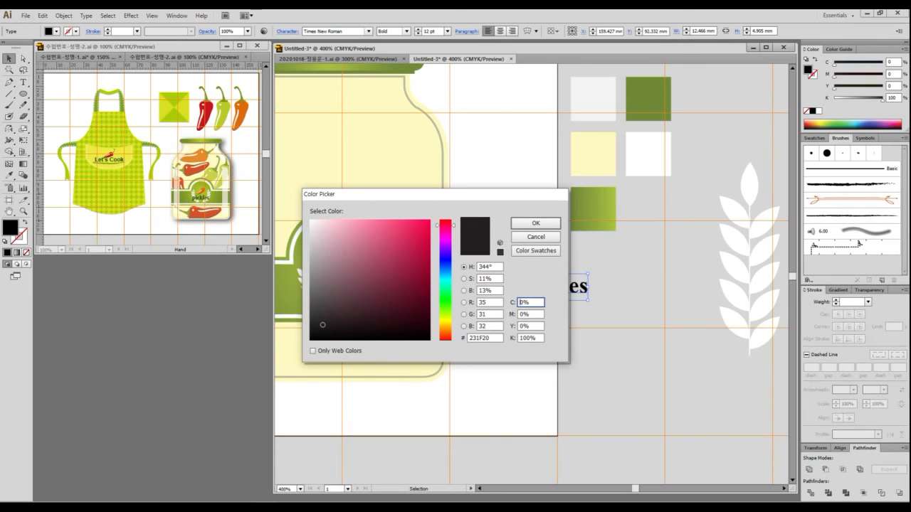
{"action": "type", "text": "80"}
{"action": "key", "text": "Tab"}
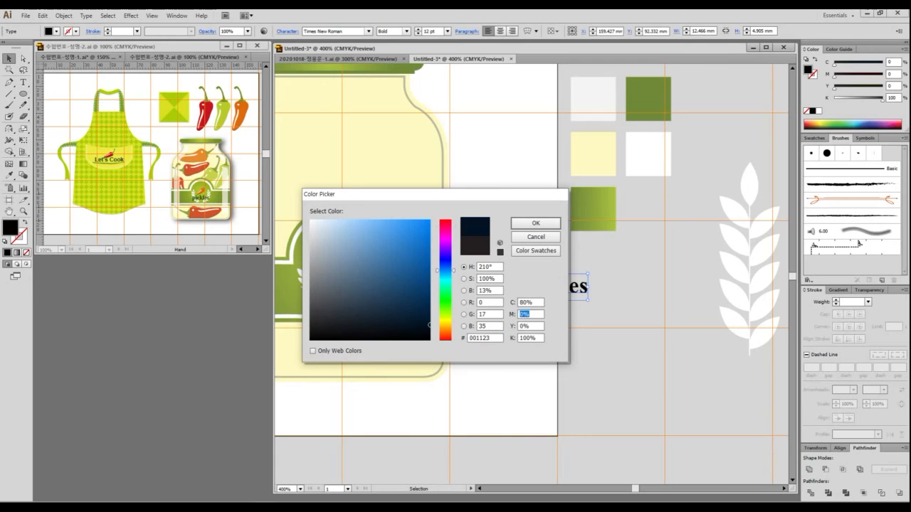
{"action": "type", "text": "40"}
{"action": "key", "text": "Tab"}
{"action": "type", "text": "100"}
{"action": "key", "text": "Tab"}
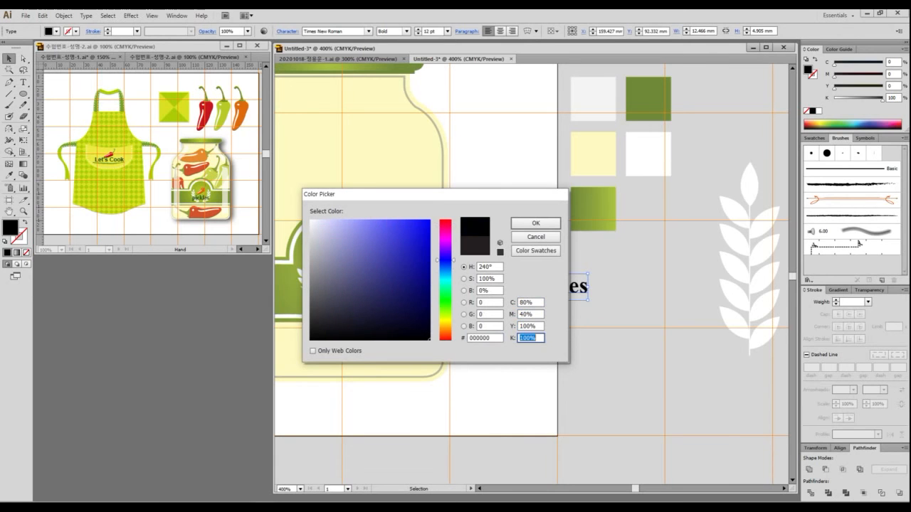
{"action": "type", "text": "50"}
{"action": "key", "text": "Return"}
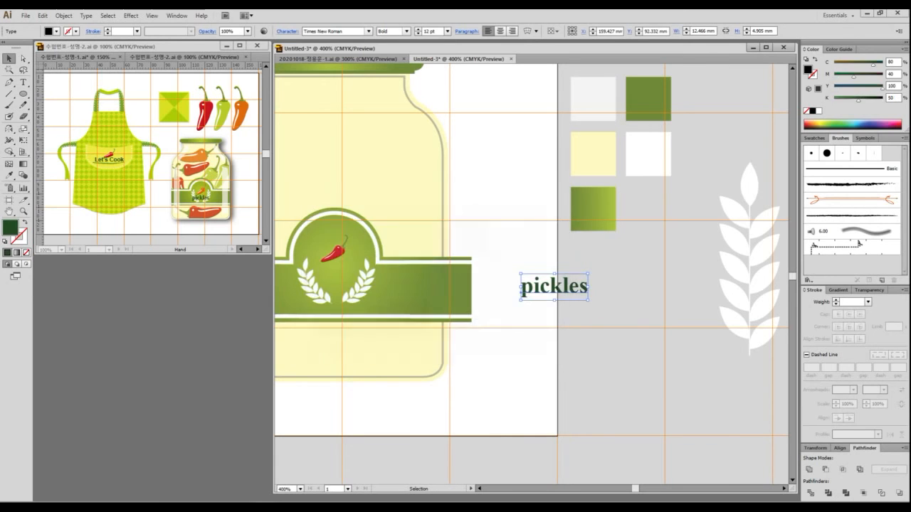
- Move the "pickles" text onto the green label, centred over the laurel branches below the chili, and deselect it
{"action": "left_click_drag", "start_coordinate": [498, 279], "coordinate": [606, 284]}
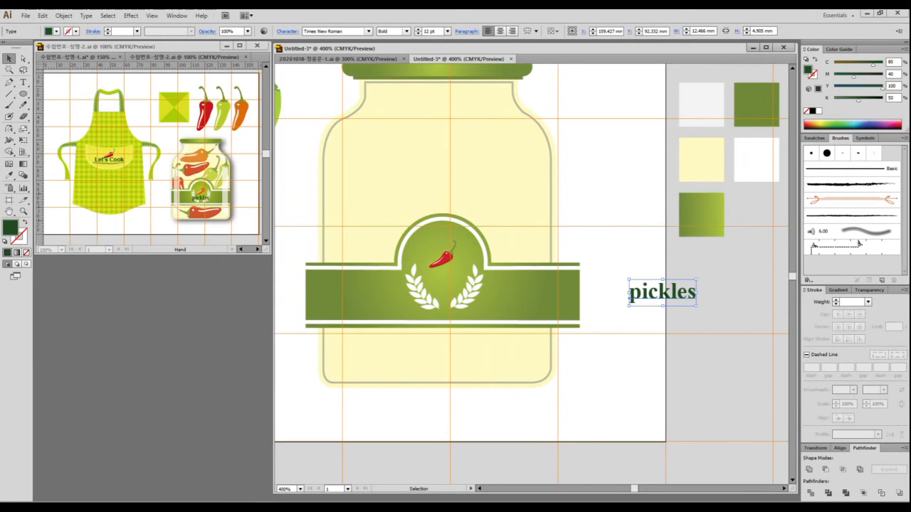
{"action": "left_click_drag", "start_coordinate": [661, 292], "coordinate": [444, 292]}
{"action": "key", "text": "ctrl+shift+a"}
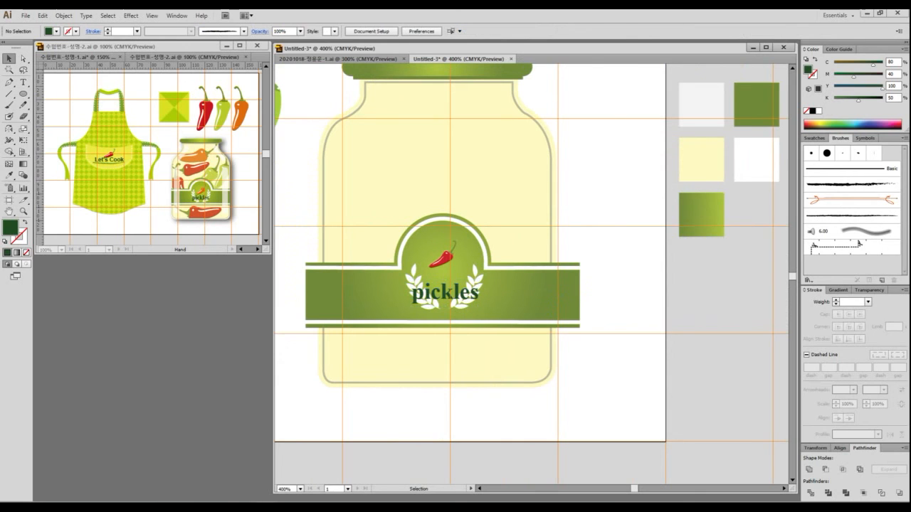
- Examine where highlights run along the jar's shoulders and sides, comparing the drawing with the reference jar in the exam PDF
{"action": "key", "text": "space"}
{"action": "left_click_drag", "start_coordinate": [444, 291], "coordinate": [463, 318]}
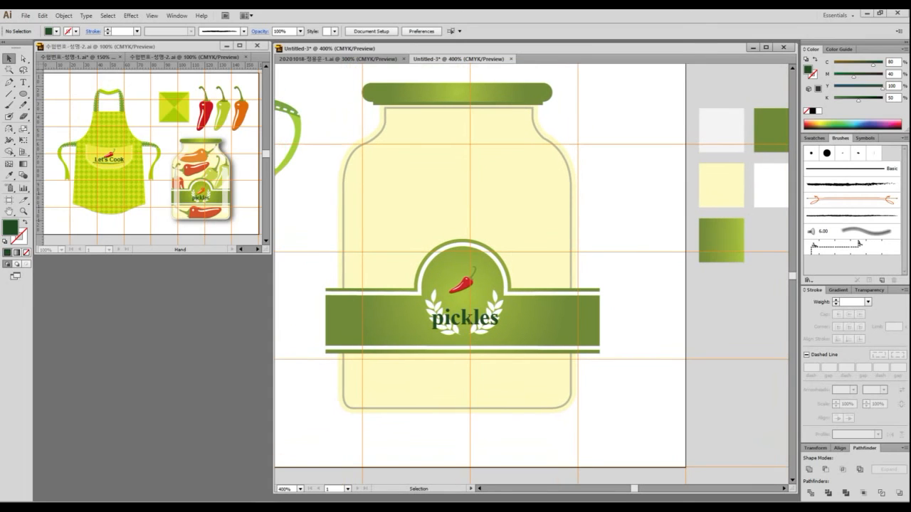
{"action": "key", "text": "a"}
{"action": "mouse_move", "coordinate": [396, 119]}
{"action": "left_mouse_down"}
{"action": "mouse_move", "coordinate": [392, 142]}
{"action": "mouse_move", "coordinate": [372, 149]}
{"action": "left_mouse_up"}
{"action": "mouse_move", "coordinate": [522, 121]}
{"action": "left_mouse_down"}
{"action": "mouse_move", "coordinate": [531, 146]}
{"action": "mouse_move", "coordinate": [549, 158]}
{"action": "left_mouse_up"}
{"action": "mouse_move", "coordinate": [375, 190]}
{"action": "left_mouse_down"}
{"action": "mouse_move", "coordinate": [363, 353]}
{"action": "mouse_move", "coordinate": [371, 377]}
{"action": "left_mouse_up"}
{"action": "left_click_drag", "start_coordinate": [551, 185], "coordinate": [552, 395]}
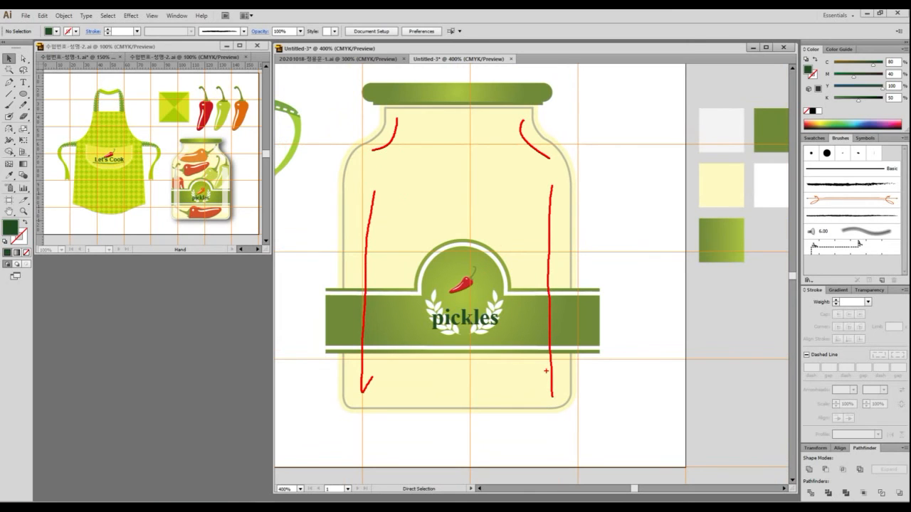
{"action": "key", "text": "Escape"}
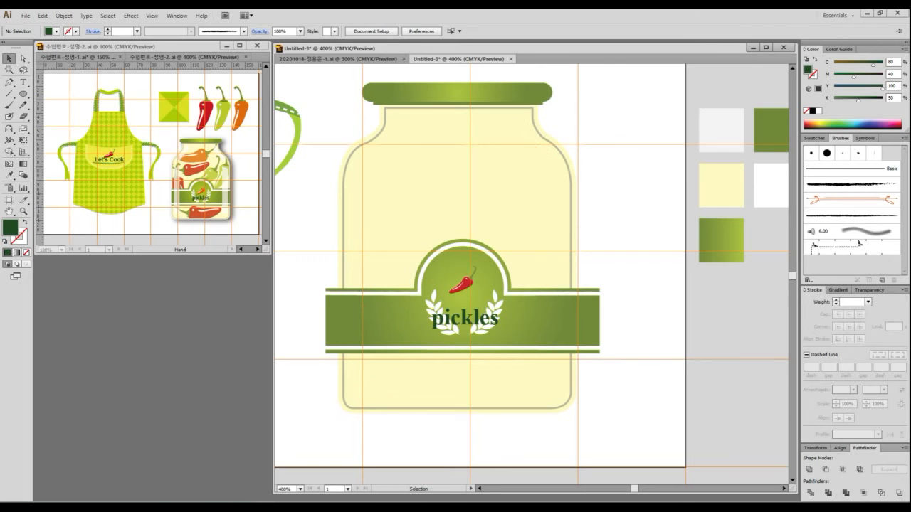
{"action": "left_click_drag", "start_coordinate": [909, 14], "coordinate": [491, 17]}
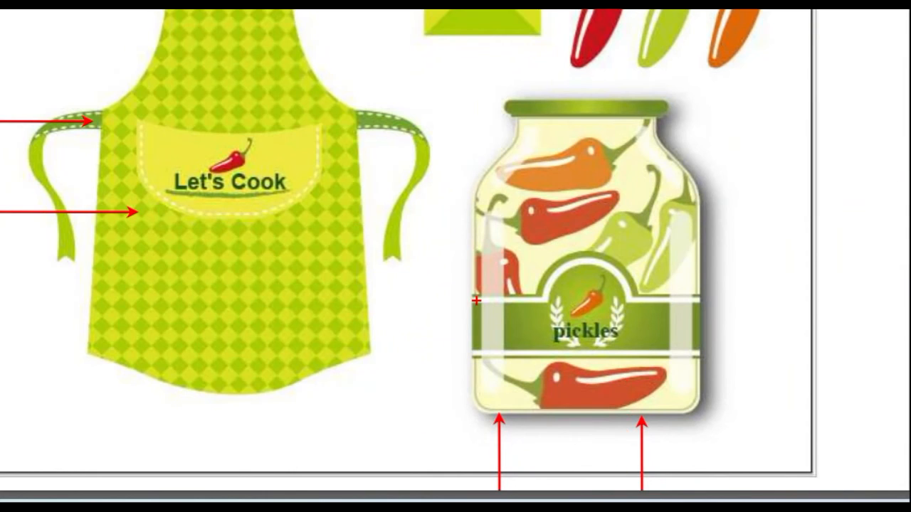
{"action": "mouse_move", "coordinate": [702, 222]}
{"action": "left_mouse_down"}
{"action": "mouse_move", "coordinate": [689, 241]}
{"action": "mouse_move", "coordinate": [659, 227]}
{"action": "mouse_move", "coordinate": [666, 205]}
{"action": "mouse_move", "coordinate": [702, 213]}
{"action": "mouse_move", "coordinate": [708, 238]}
{"action": "left_mouse_up"}
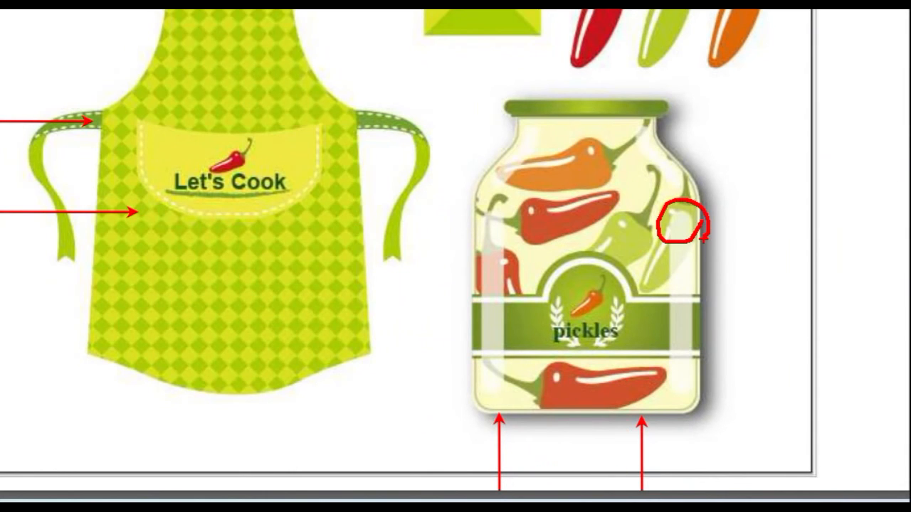
{"action": "key", "text": "Escape"}
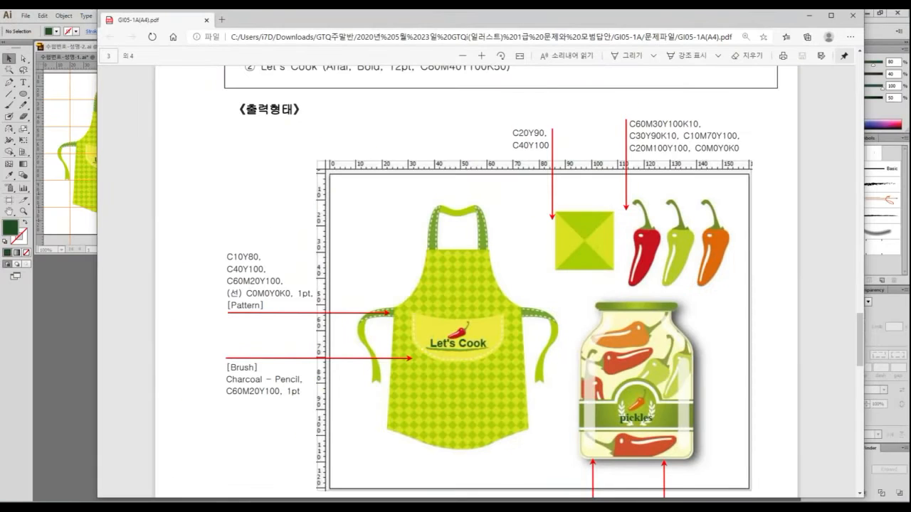
{"action": "left_click_drag", "start_coordinate": [355, 19], "coordinate": [910, 103]}
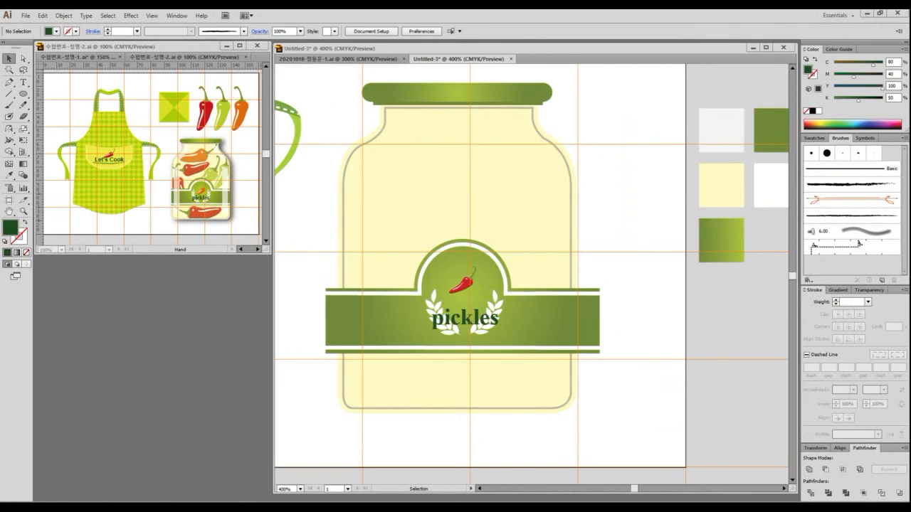
- Draw a vertical line about 34 mm long inside the jar's left edge, crossing the green label, with the Line Segment tool
{"action": "key", "text": "p"}
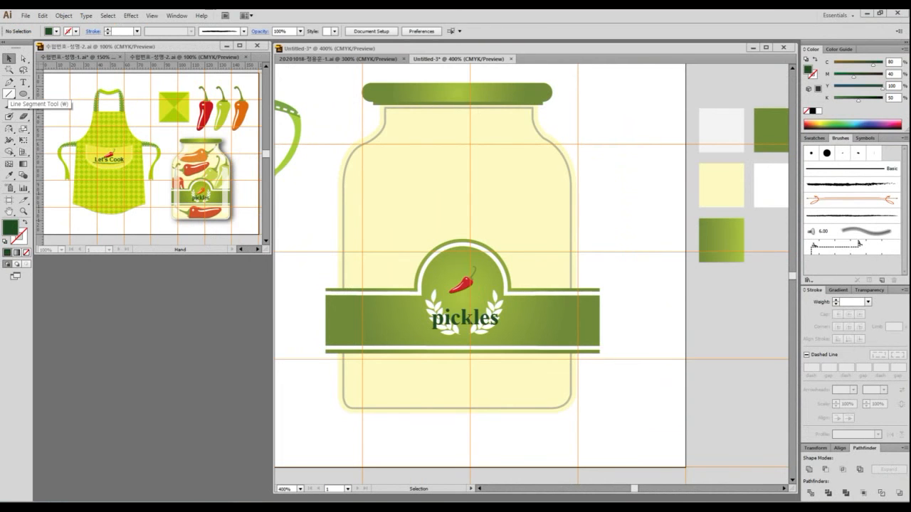
{"action": "left_click", "coordinate": [9, 93]}
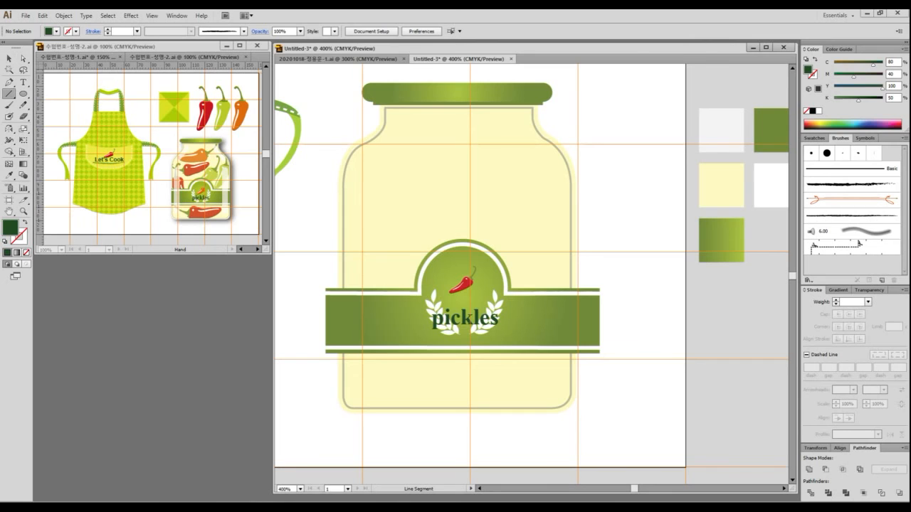
{"action": "left_click_drag", "start_coordinate": [370, 185], "coordinate": [777, 185]}
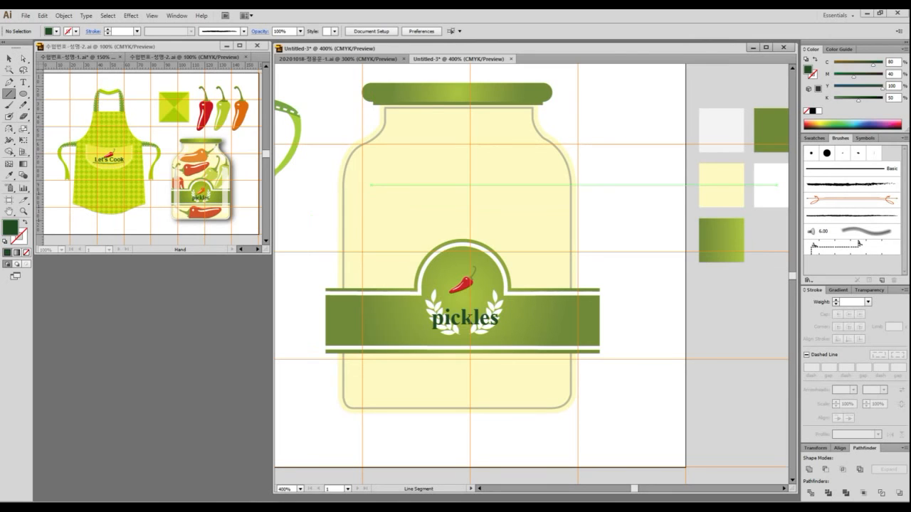
{"action": "left_click_drag", "start_coordinate": [369, 305], "coordinate": [369, 375]}
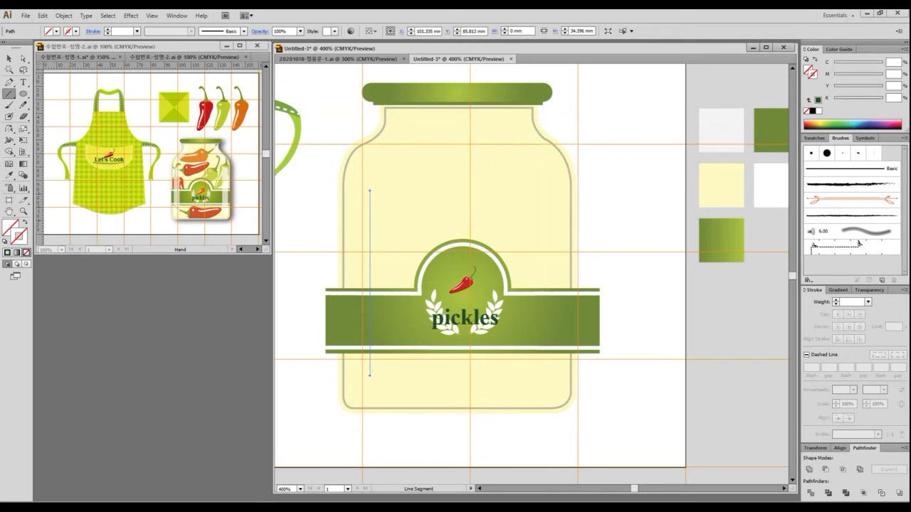
- Give the vertical line a light green stroke, #ADFFA9, and switch to the Selection tool
{"action": "double_click", "coordinate": [19, 236]}
{"action": "left_click", "coordinate": [351, 220]}
{"action": "left_click", "coordinate": [535, 223]}
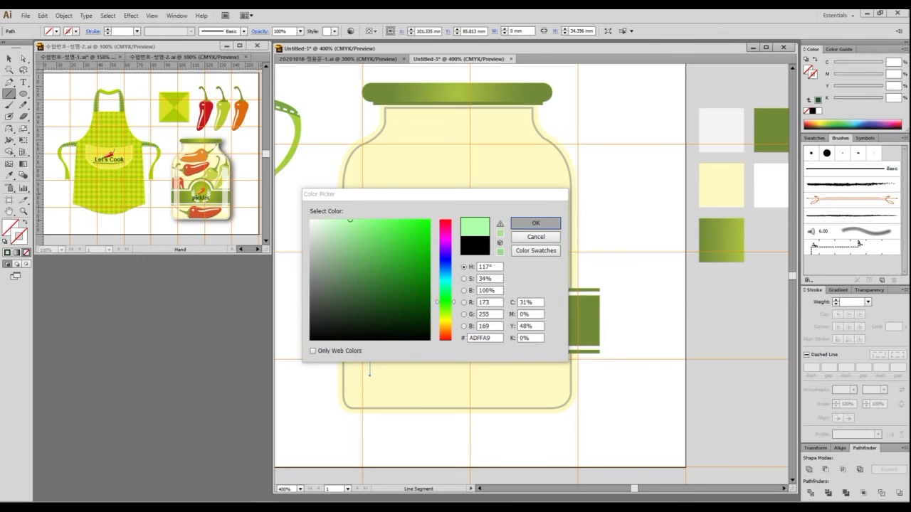
{"action": "key", "text": "v"}
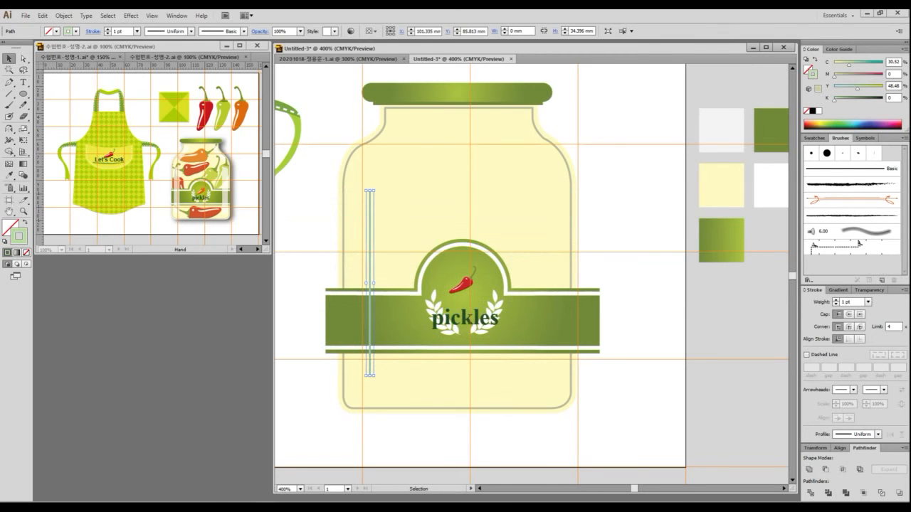
- Set the vertical line's stroke weight to 10 pt and give it round caps
{"action": "left_click", "coordinate": [835, 299]}
{"action": "left_click", "coordinate": [836, 299]}
{"action": "left_click", "coordinate": [835, 299]}
{"action": "left_click", "coordinate": [835, 299]}
{"action": "left_click", "coordinate": [835, 299]}
{"action": "left_click", "coordinate": [835, 299]}
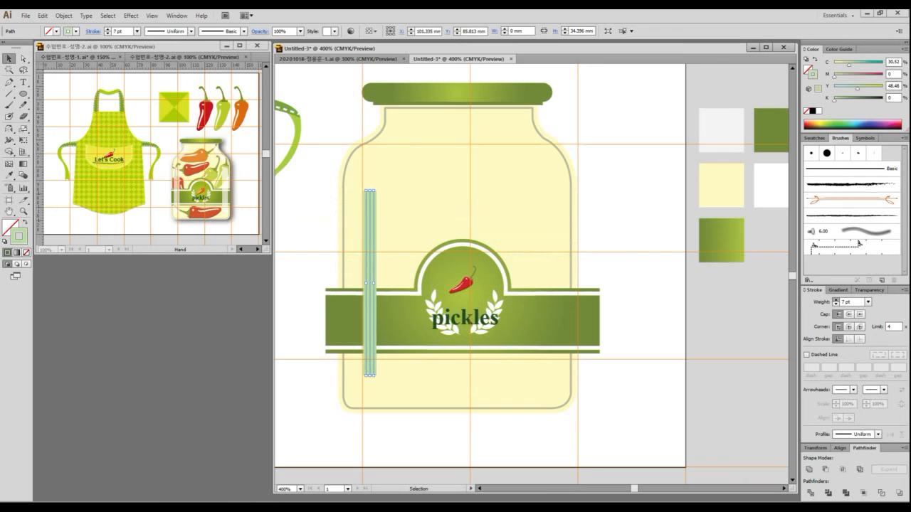
{"action": "left_click", "coordinate": [835, 299]}
{"action": "left_click", "coordinate": [835, 299]}
{"action": "left_click", "coordinate": [835, 299]}
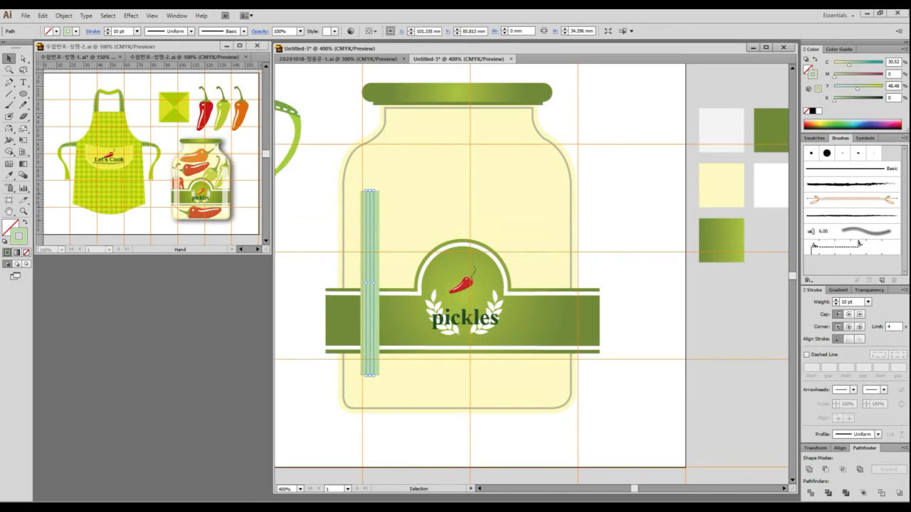
{"action": "left_click", "coordinate": [848, 314]}
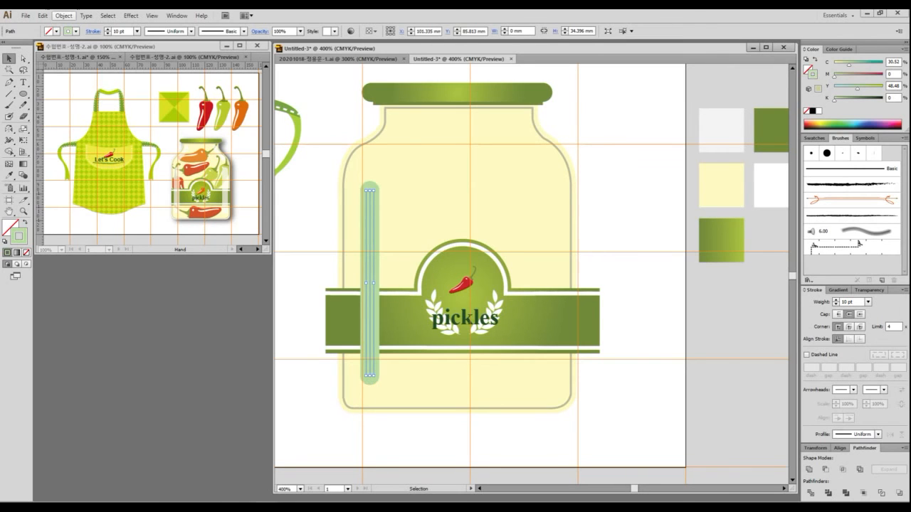
- Expand the line into a filled shape, give it the 70% opacity white of the pale sample square with the Eyedropper, and deselect it
{"action": "left_click", "coordinate": [63, 15]}
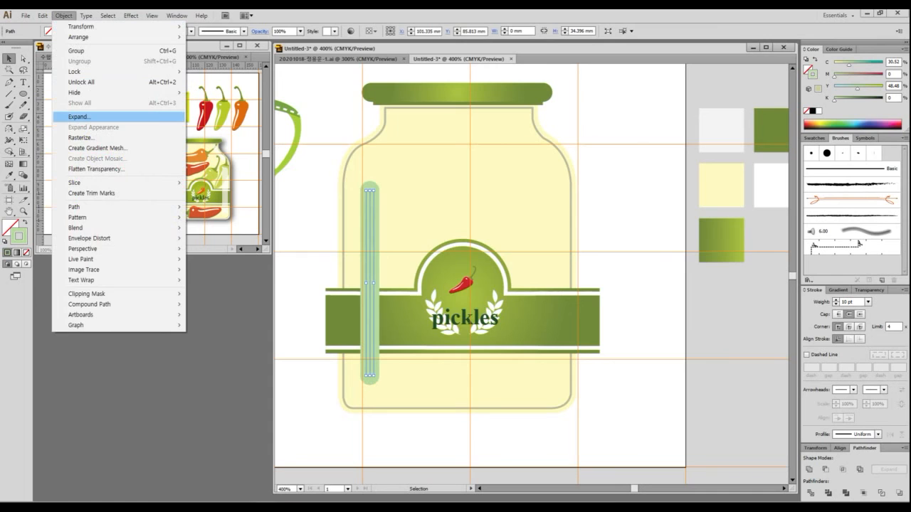
{"action": "left_click", "coordinate": [79, 116]}
{"action": "left_click", "coordinate": [429, 312]}
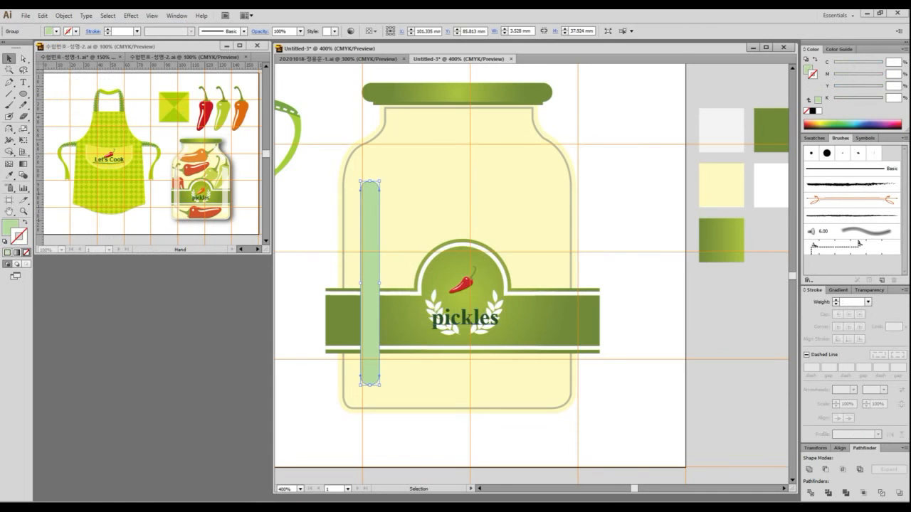
{"action": "key", "text": "i"}
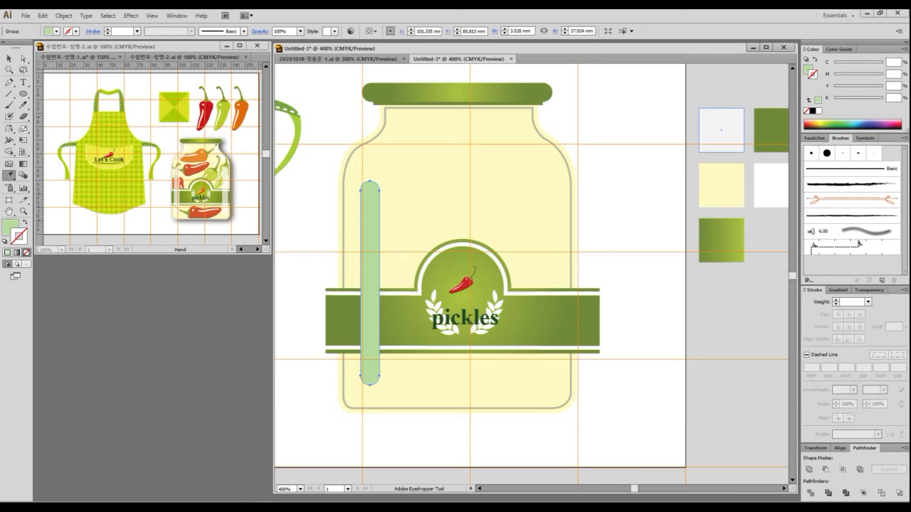
{"action": "left_click", "coordinate": [721, 131]}
{"action": "left_click", "coordinate": [9, 58]}
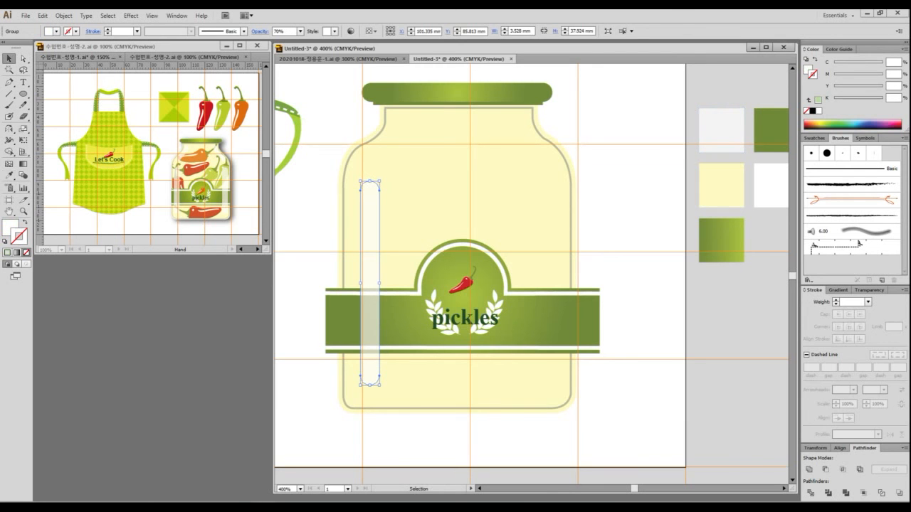
{"action": "key", "text": "ctrl+shift+a"}
{"action": "key", "text": "ctrl+1"}
{"action": "left_click", "coordinate": [476, 207]}
{"action": "mouse_move", "coordinate": [514, 232]}
{"action": "left_mouse_down"}
{"action": "mouse_move", "coordinate": [484, 84]}
{"action": "mouse_move", "coordinate": [511, 253]}
{"action": "mouse_move", "coordinate": [509, 245]}
{"action": "left_mouse_up"}
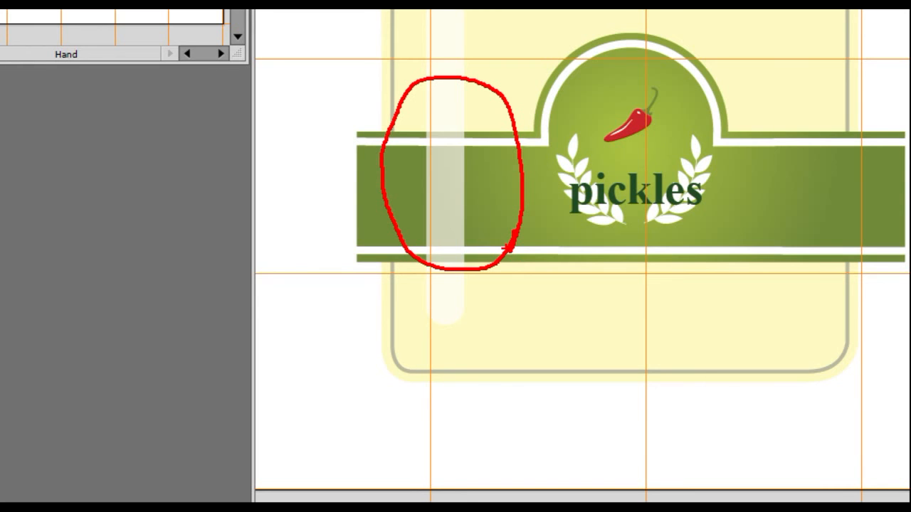
{"action": "key", "text": "Escape"}
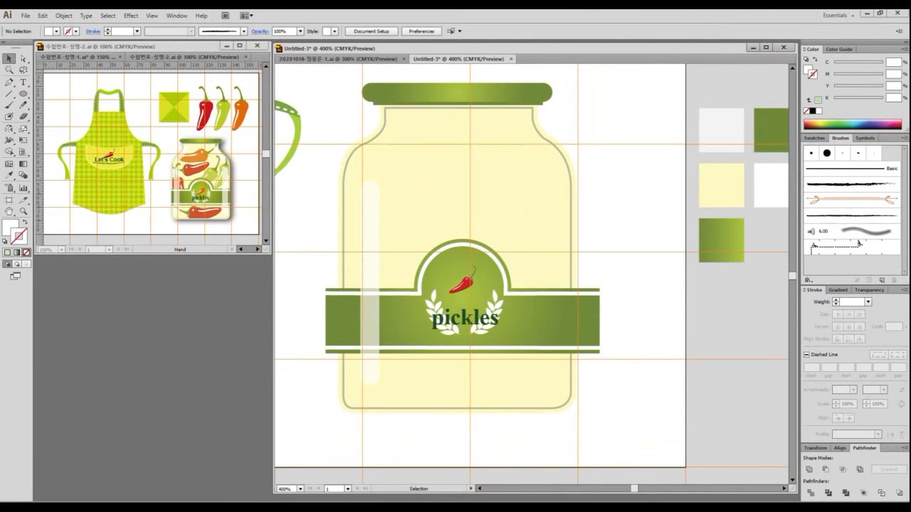
- Send the translucent white highlight strip behind the green label
{"action": "left_click", "coordinate": [465, 318]}
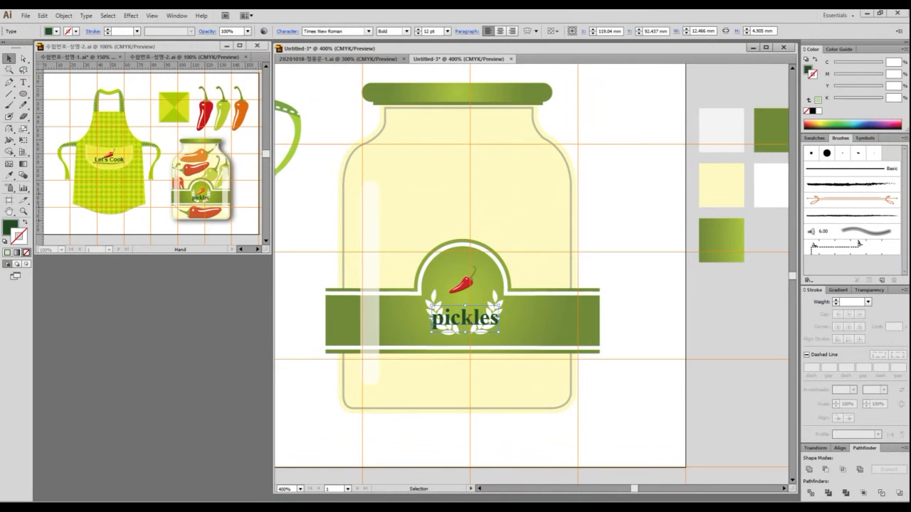
{"action": "left_click", "coordinate": [369, 284]}
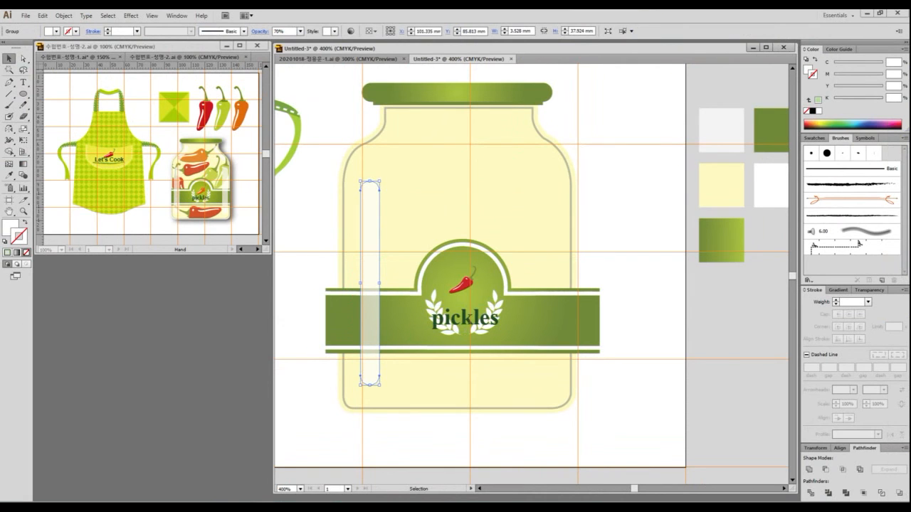
{"action": "key", "text": "a"}
{"action": "key", "text": "ctrl+["}
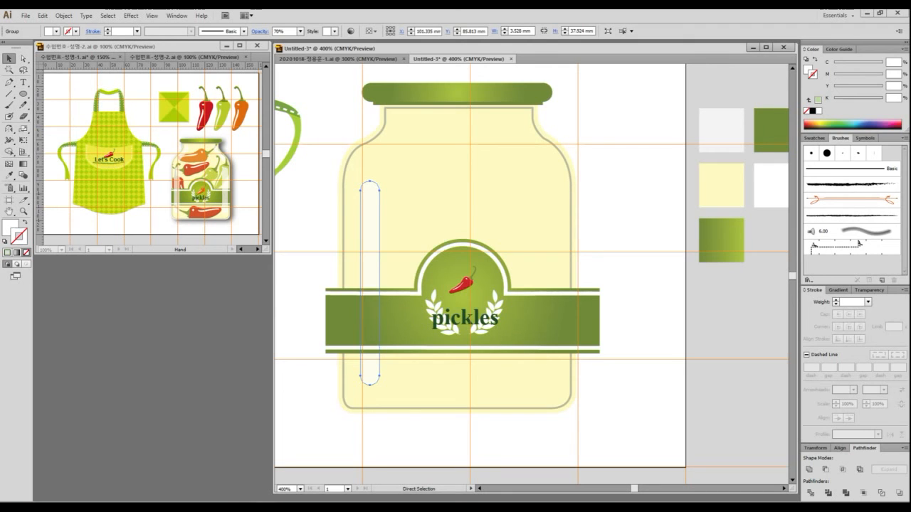
- Copy the highlight strip horizontally to the inside of the jar's right edge and deselect it
{"action": "key", "text": "v"}
{"action": "left_click_drag", "start_coordinate": [371, 217], "coordinate": [550, 217]}
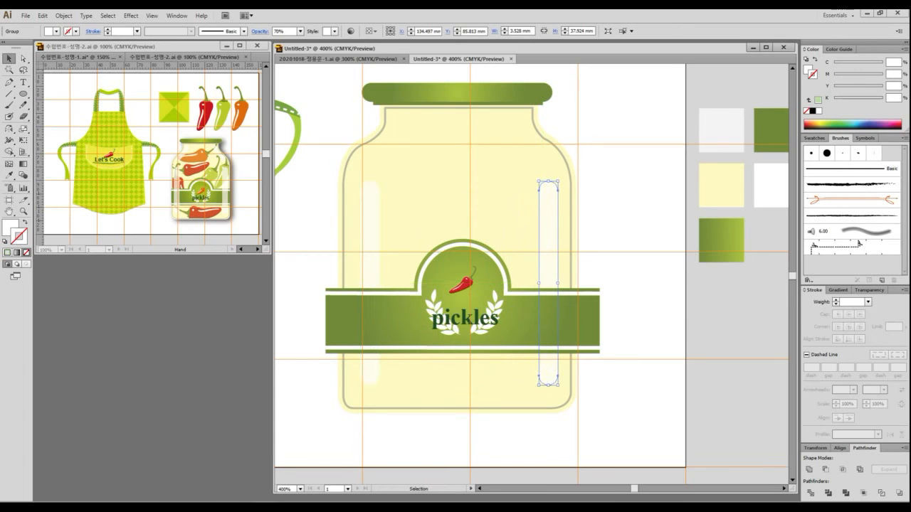
{"action": "key", "text": "ctrl+shift+a"}
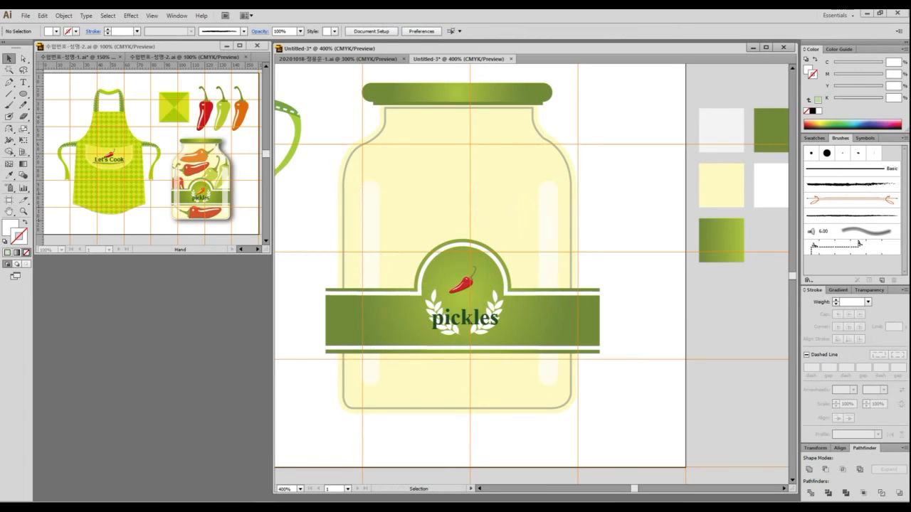
- Bring both highlight strips to the front so they overlap the green label, and deselect them
{"action": "left_click", "coordinate": [548, 217]}
{"action": "left_click", "coordinate": [370, 217], "text": "shift"}
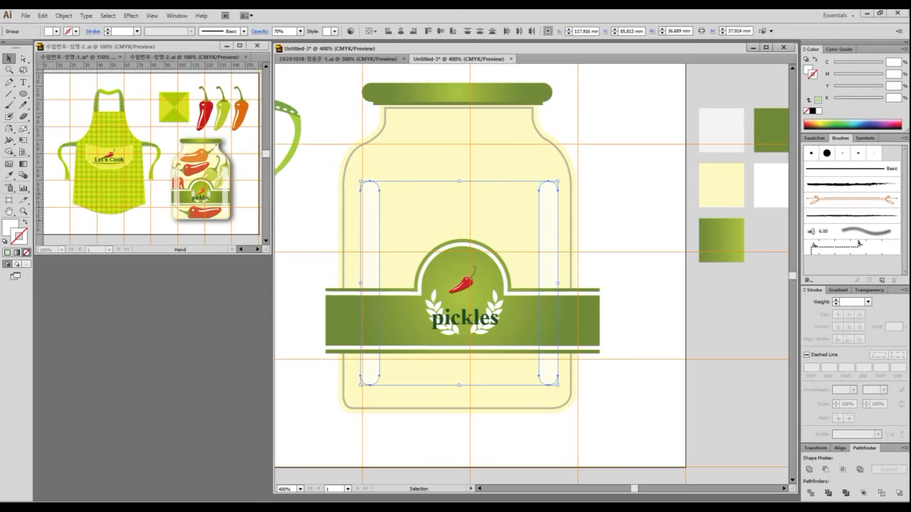
{"action": "key", "text": "ctrl+shift+bracketright"}
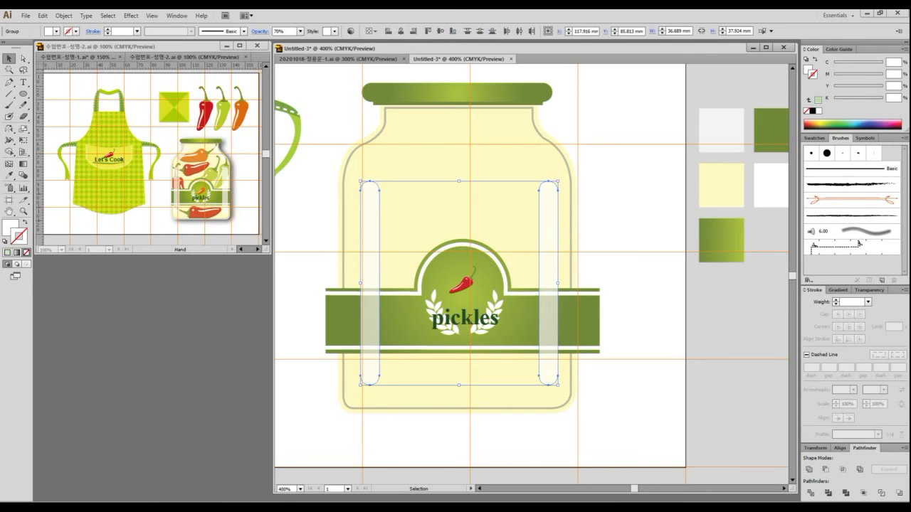
{"action": "key", "text": "ctrl+shift+a"}
{"action": "left_click", "coordinate": [548, 252]}
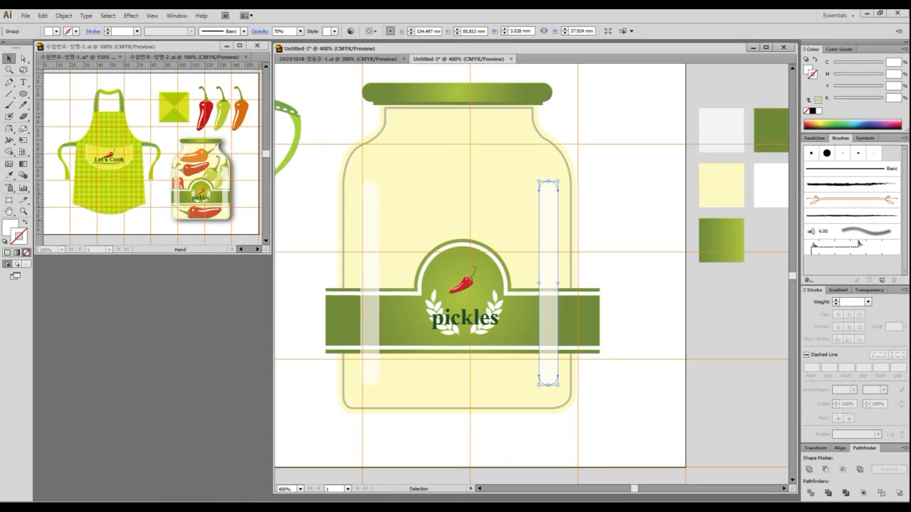
{"action": "key", "text": "a"}
{"action": "mouse_move", "coordinate": [403, 124]}
{"action": "left_mouse_down"}
{"action": "mouse_move", "coordinate": [402, 143]}
{"action": "mouse_move", "coordinate": [376, 161]}
{"action": "left_mouse_up"}
{"action": "mouse_move", "coordinate": [514, 117]}
{"action": "left_mouse_down"}
{"action": "mouse_move", "coordinate": [514, 136]}
{"action": "mouse_move", "coordinate": [535, 153]}
{"action": "left_mouse_up"}
- Draw a bent three-point path about 3.7 mm wide and 6.4 mm tall inside the jar's left shoulder with the Pen tool
{"action": "left_click", "coordinate": [9, 81]}
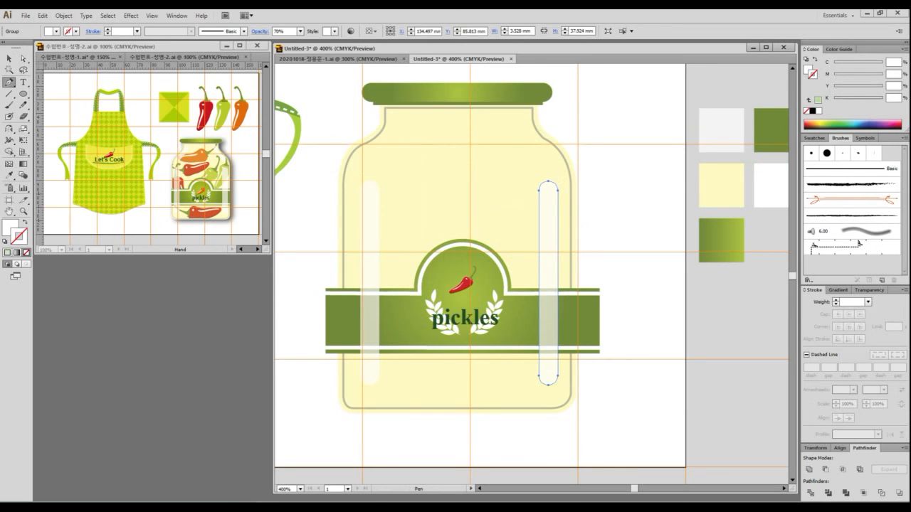
{"action": "left_click", "coordinate": [399, 124]}
{"action": "left_click", "coordinate": [400, 147]}
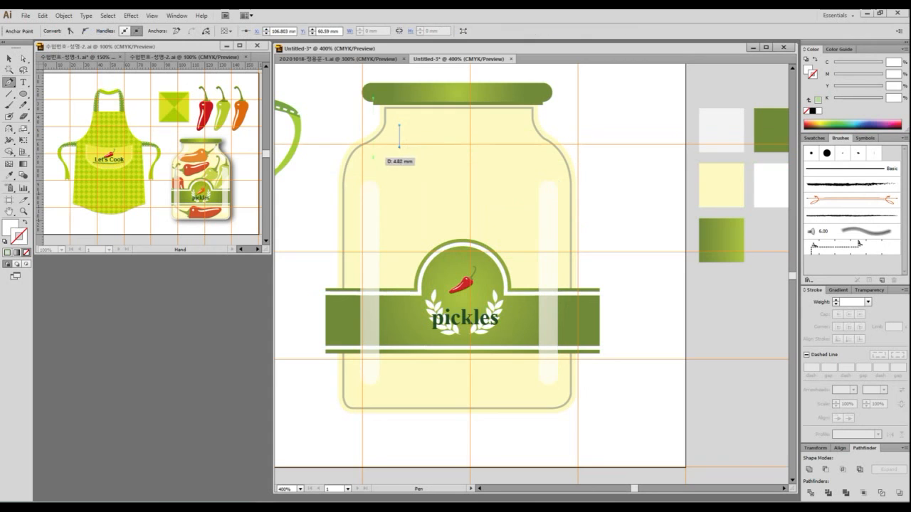
{"action": "left_click", "coordinate": [379, 159]}
- Swap the shoulder path's fill and stroke, and set the stroke colour to green #61EF59
{"action": "left_click", "coordinate": [25, 222]}
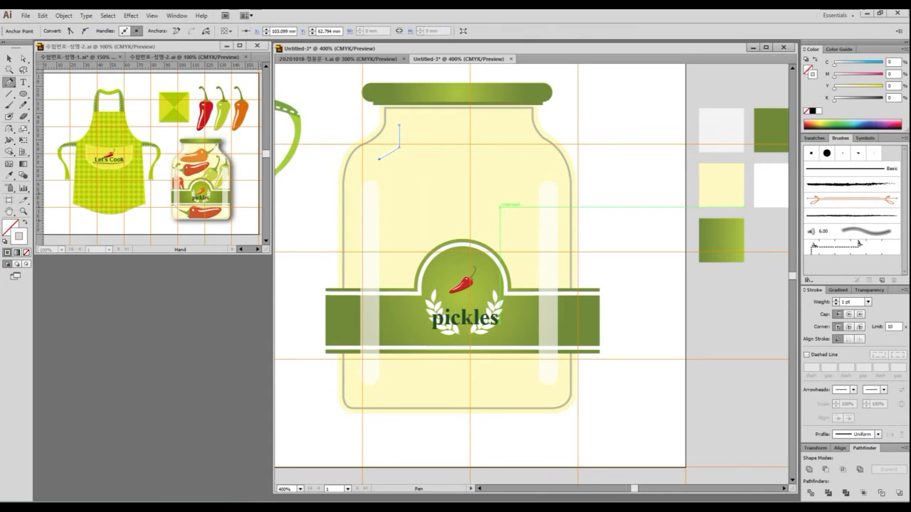
{"action": "double_click", "coordinate": [19, 237]}
{"action": "left_click", "coordinate": [386, 227]}
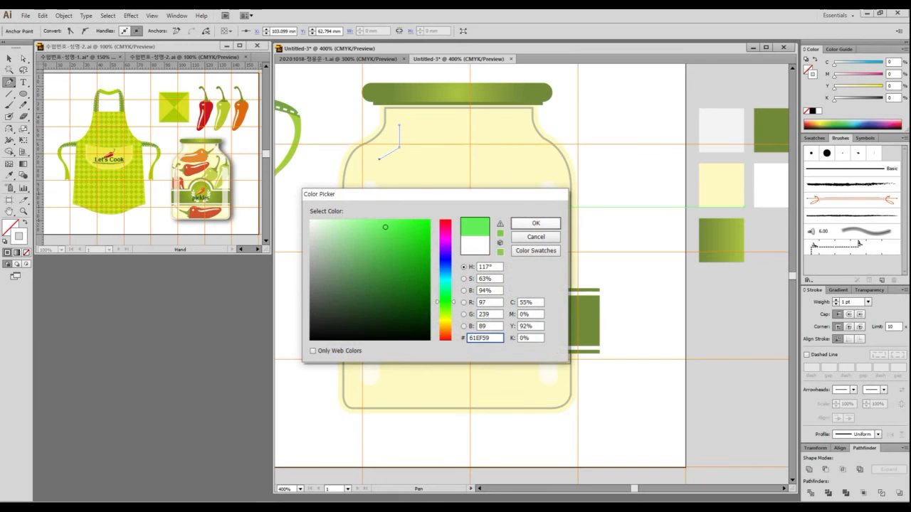
{"action": "left_click", "coordinate": [532, 223]}
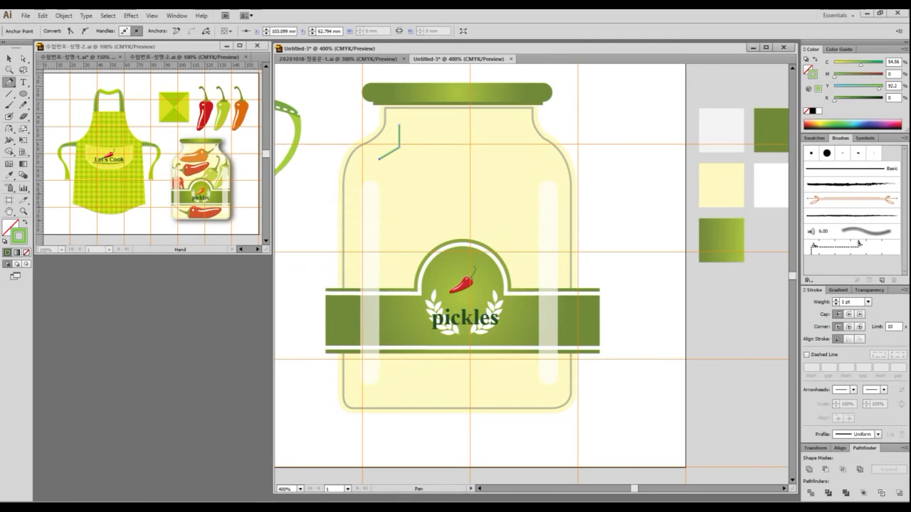
- Set the shoulder path's stroke weight to 7 pt
{"action": "left_click", "coordinate": [835, 299]}
{"action": "left_click", "coordinate": [836, 299]}
{"action": "left_click", "coordinate": [835, 299]}
{"action": "left_click", "coordinate": [835, 298]}
{"action": "left_click", "coordinate": [836, 299]}
{"action": "left_click", "coordinate": [835, 299]}
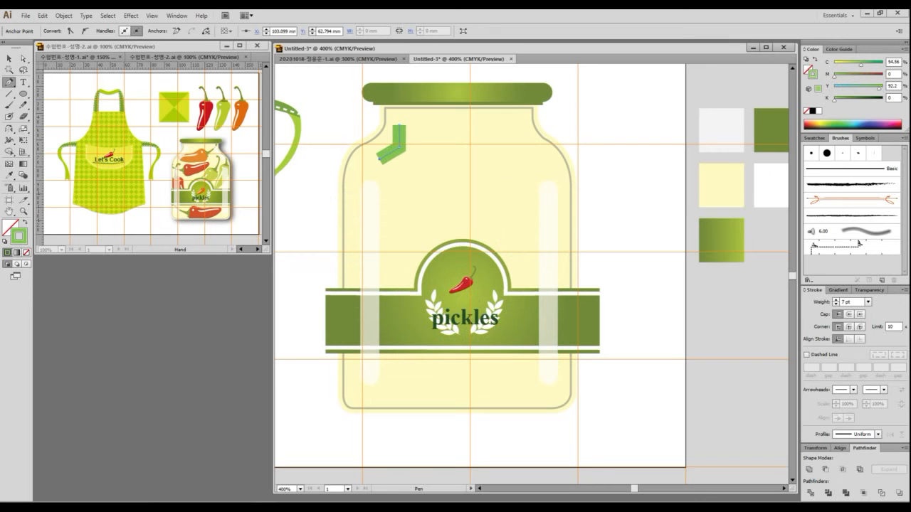
{"action": "left_click", "coordinate": [835, 298]}
{"action": "left_click", "coordinate": [836, 304]}
- Give the shoulder path's stroke round caps and round joins
{"action": "key", "text": "v"}
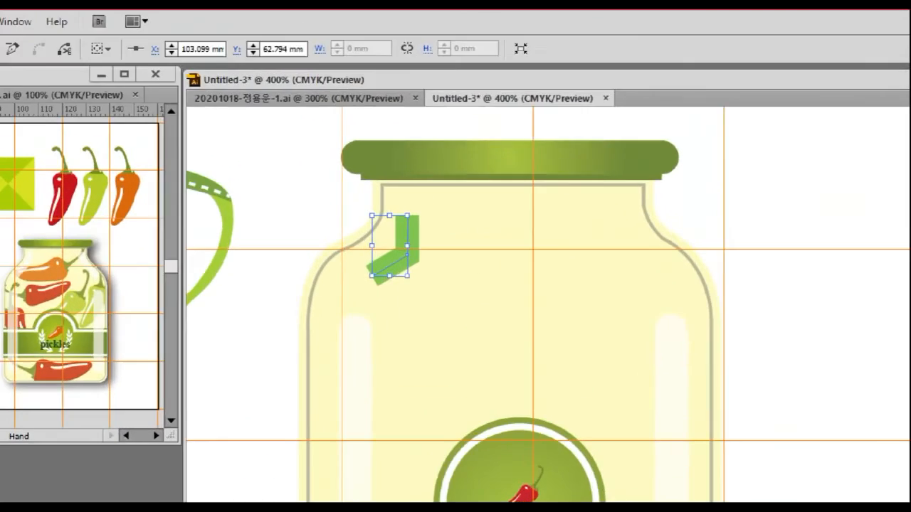
{"action": "key", "text": "p"}
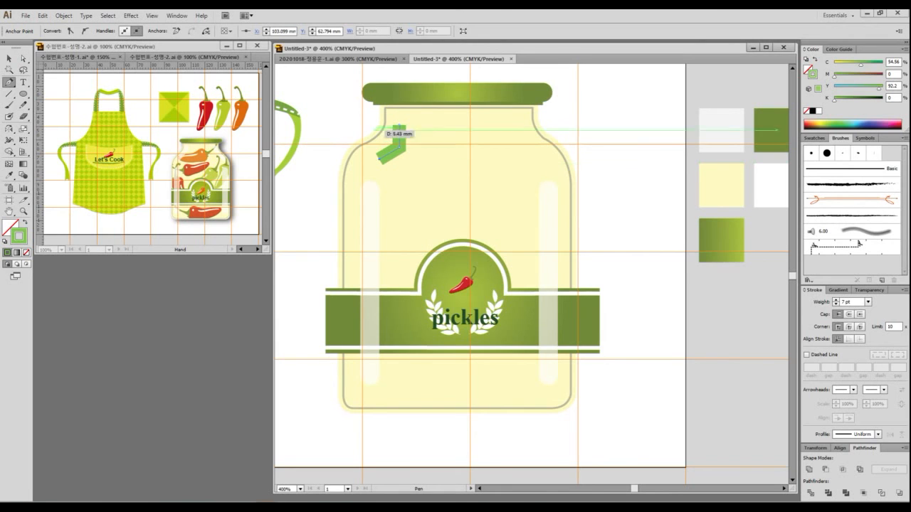
{"action": "key", "text": "v"}
{"action": "scroll", "coordinate": [406, 151], "scroll_direction": "up", "scroll_amount": 3}
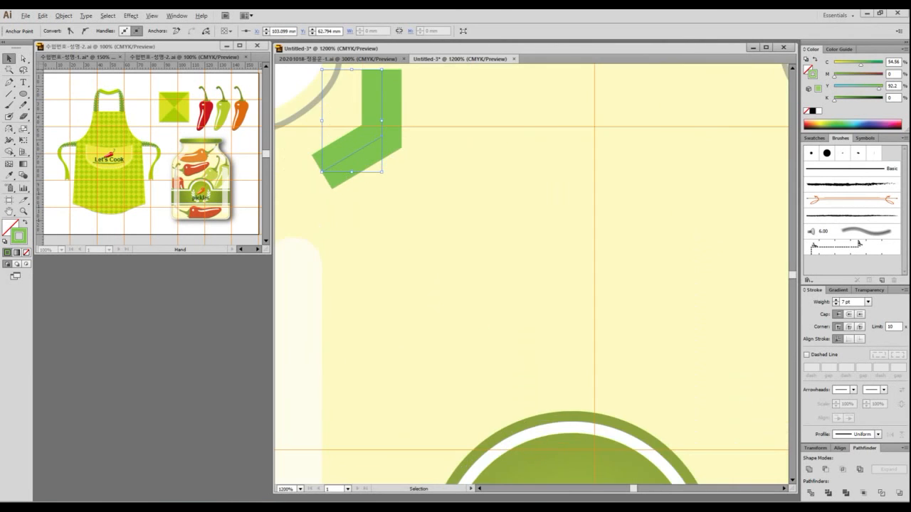
{"action": "left_click_drag", "start_coordinate": [406, 150], "coordinate": [488, 254]}
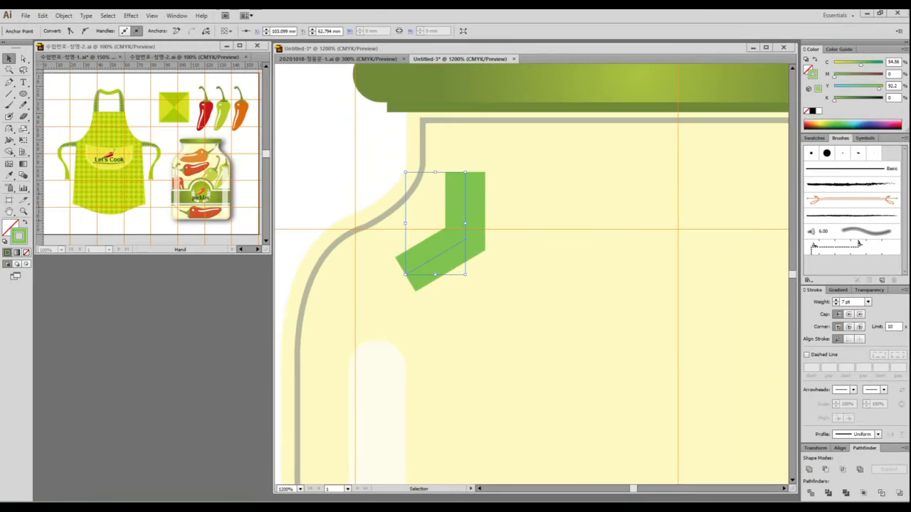
{"action": "left_click", "coordinate": [788, 254]}
{"action": "left_click", "coordinate": [788, 279]}
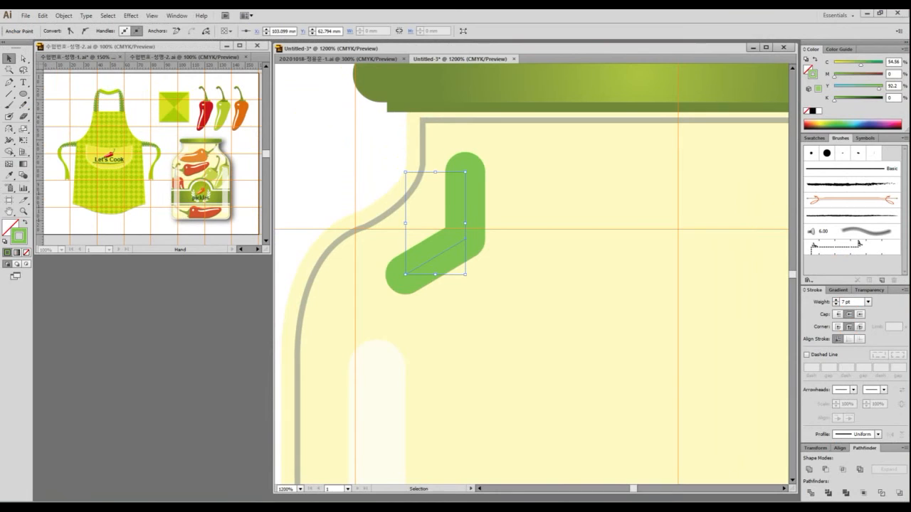
- Delete the bent green path on the jar's left shoulder
{"action": "key", "text": "ctrl+shift+a"}
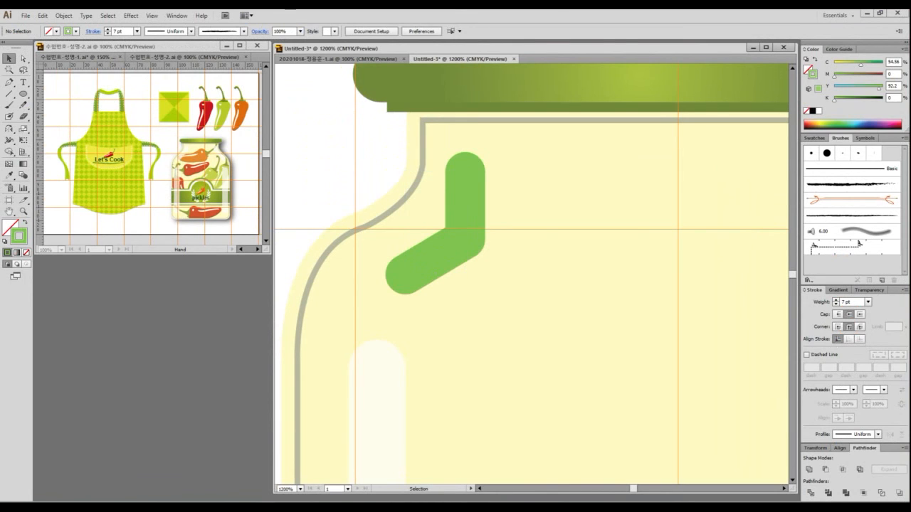
{"action": "left_click", "coordinate": [467, 225]}
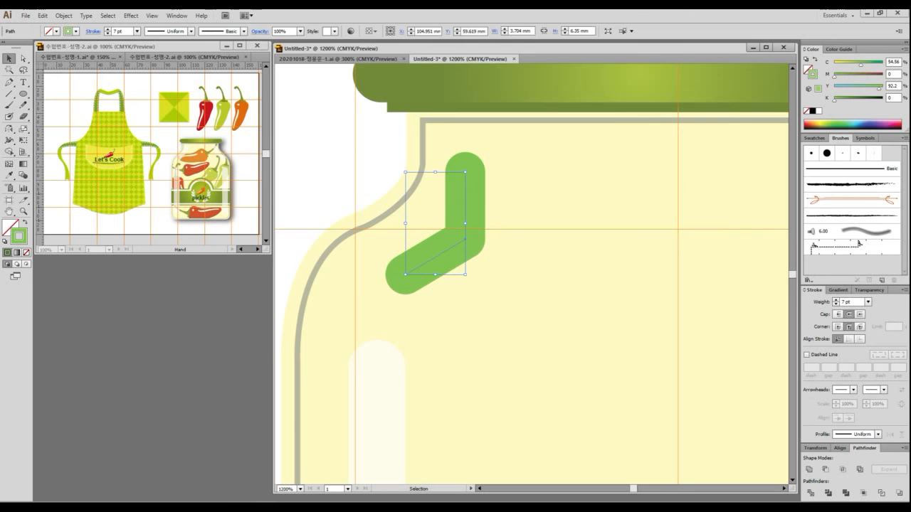
{"action": "key", "text": "Delete"}
- Draw a curved green path about 4.8 mm wide and 5.7 mm tall following the jar's left shoulder with the Pen tool
{"action": "left_click", "coordinate": [9, 82]}
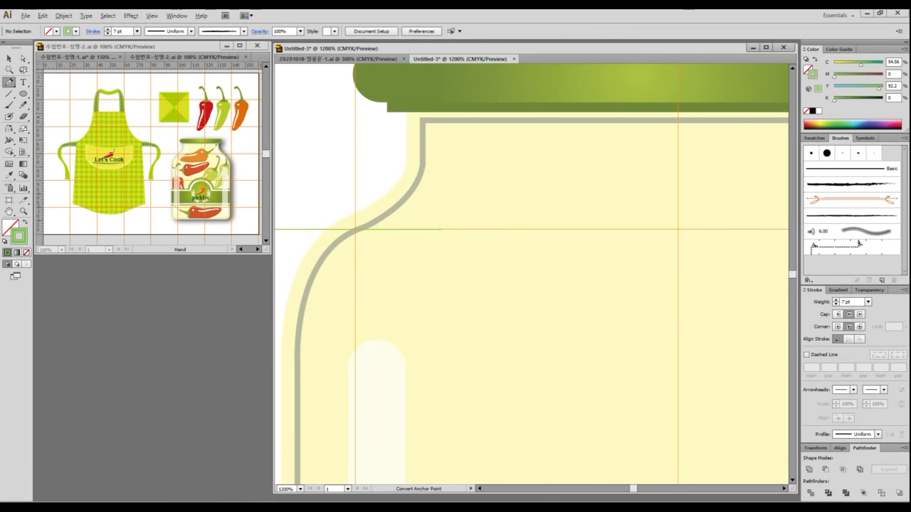
{"action": "scroll", "coordinate": [434, 223], "scroll_direction": "down", "scroll_amount": 1}
{"action": "left_click", "coordinate": [449, 193]}
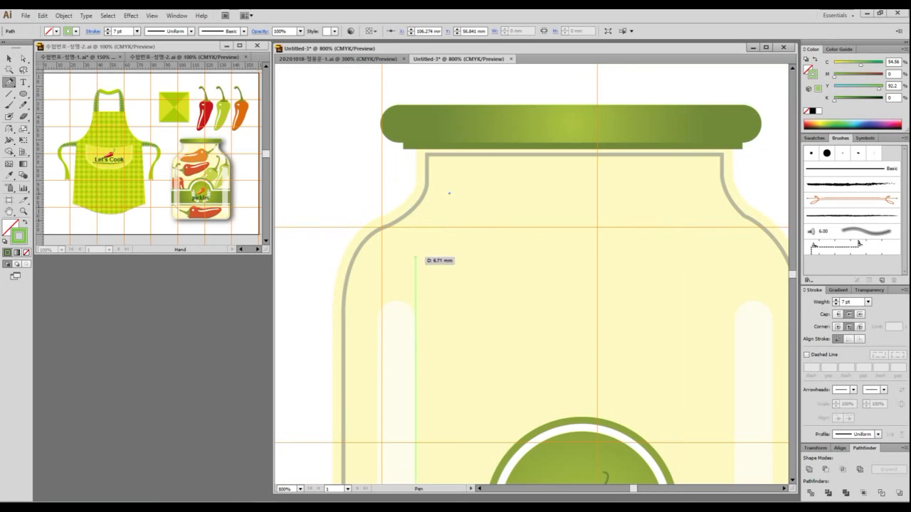
{"action": "mouse_move", "coordinate": [416, 256]}
{"action": "left_mouse_down"}
{"action": "mouse_move", "coordinate": [467, 239]}
{"action": "mouse_move", "coordinate": [444, 246]}
{"action": "left_mouse_up"}
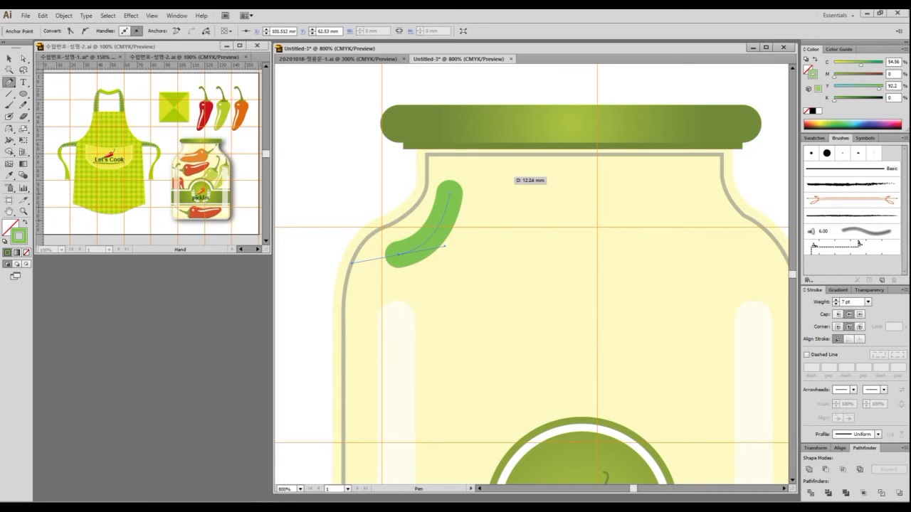
{"action": "key", "text": "v"}
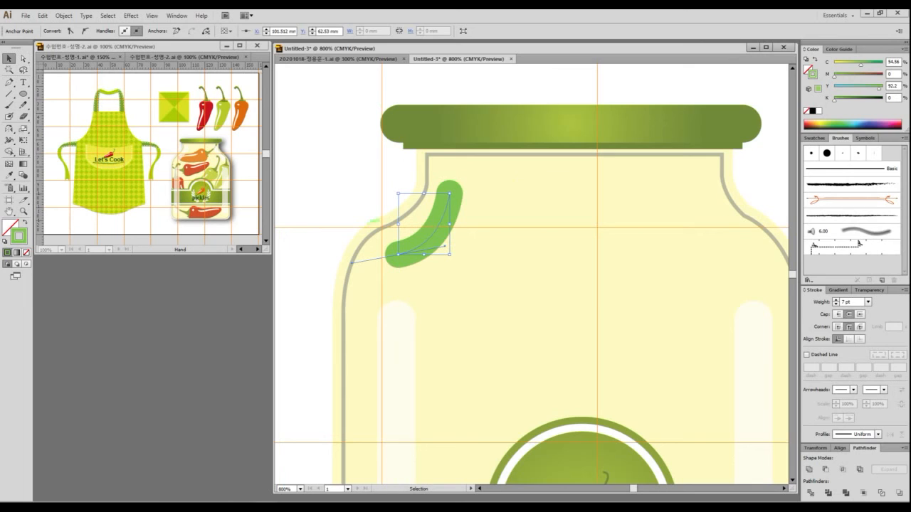
{"action": "key", "text": "a"}
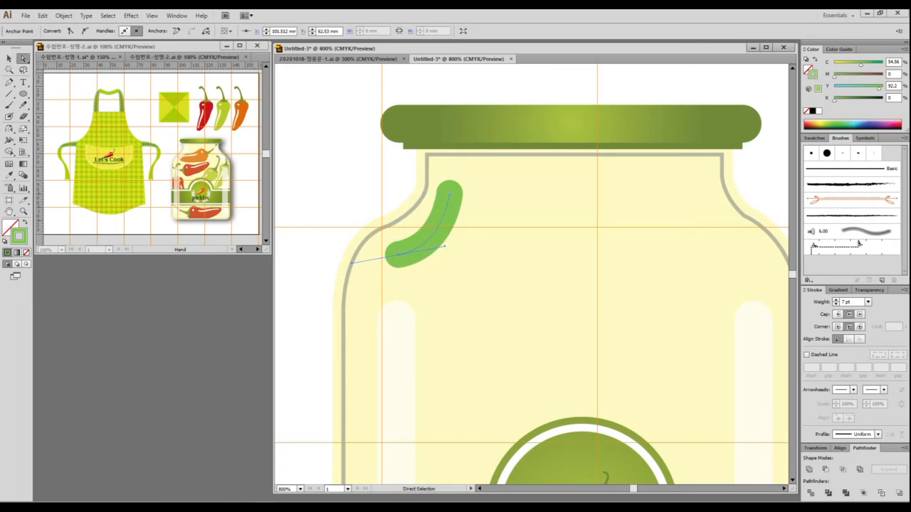
- Level the direction handle at the lower end of the green shoulder curve and expand the path's fill and stroke into a shape
{"action": "left_click_drag", "start_coordinate": [444, 246], "coordinate": [451, 254]}
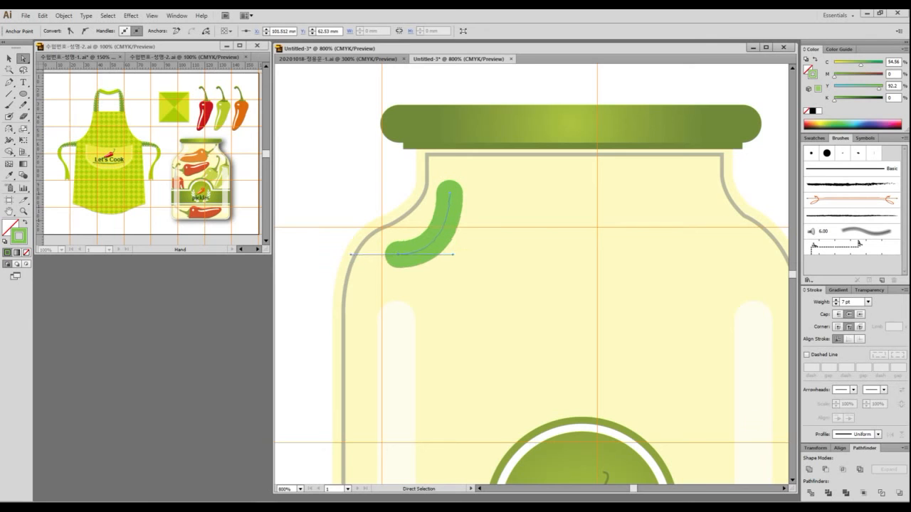
{"action": "left_click", "coordinate": [10, 58]}
{"action": "left_click", "coordinate": [63, 15]}
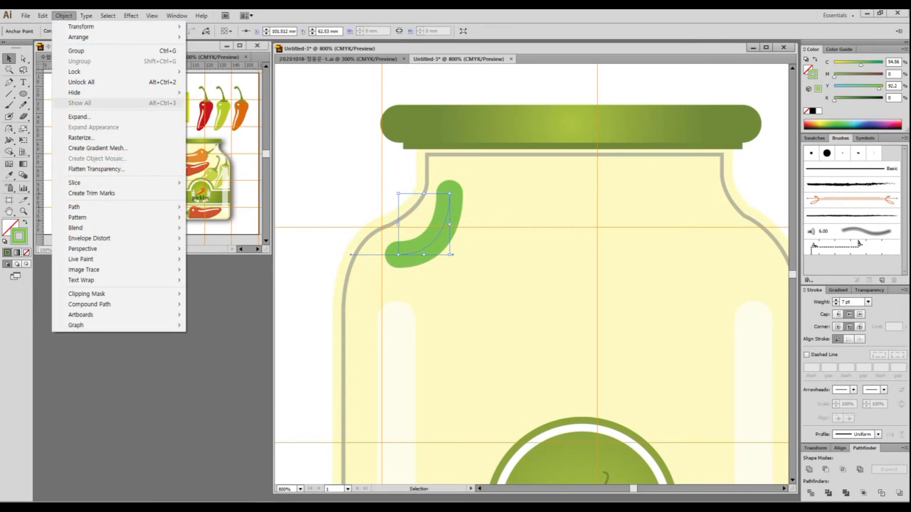
{"action": "left_click", "coordinate": [79, 116]}
{"action": "left_click", "coordinate": [433, 313]}
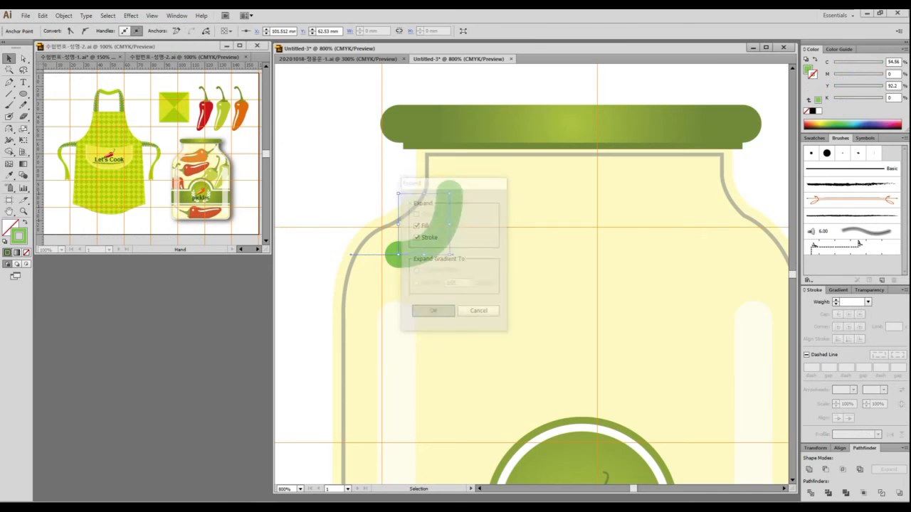
- Give the expanded shoulder shape the translucent white look of the palest swatch beside the artboard with the Eyedropper
{"action": "scroll", "coordinate": [674, 299], "scroll_direction": "down", "scroll_amount": 2}
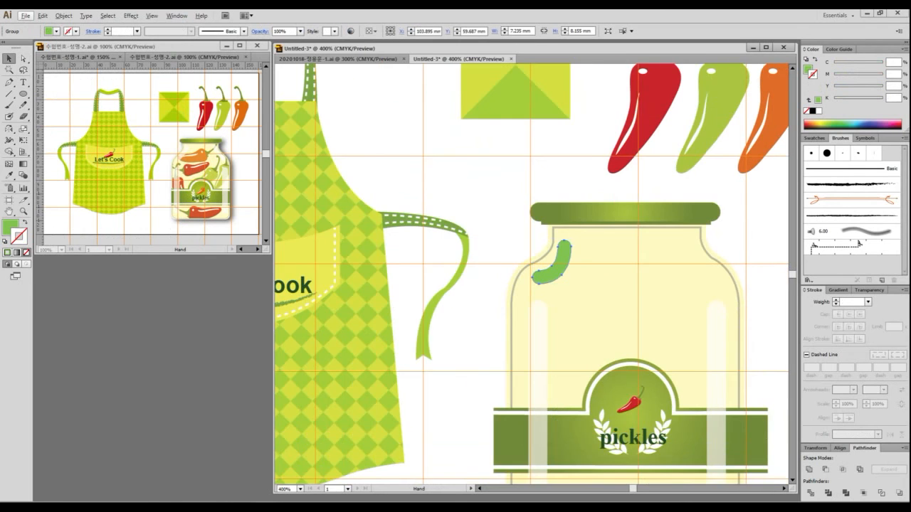
{"action": "left_click_drag", "start_coordinate": [675, 300], "coordinate": [453, 268]}
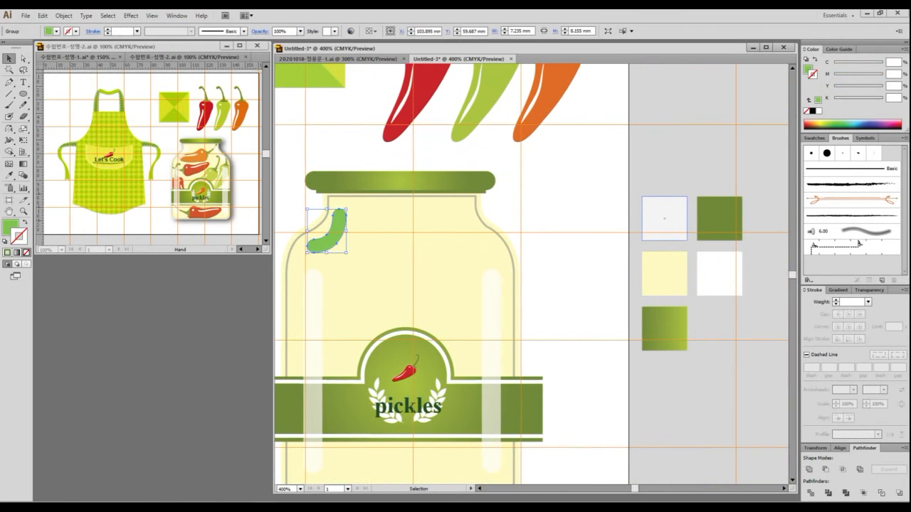
{"action": "key", "text": "i"}
{"action": "left_click", "coordinate": [663, 218]}
{"action": "key", "text": "v"}
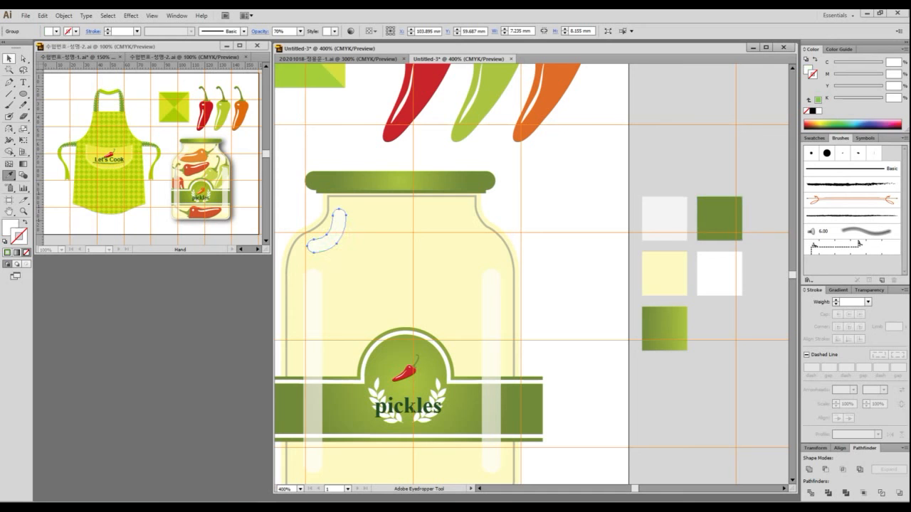
- Reflect a copy of the shoulder highlight across the jar's vertical centre axis onto the right shoulder
{"action": "left_click_drag", "start_coordinate": [498, 284], "coordinate": [566, 289]}
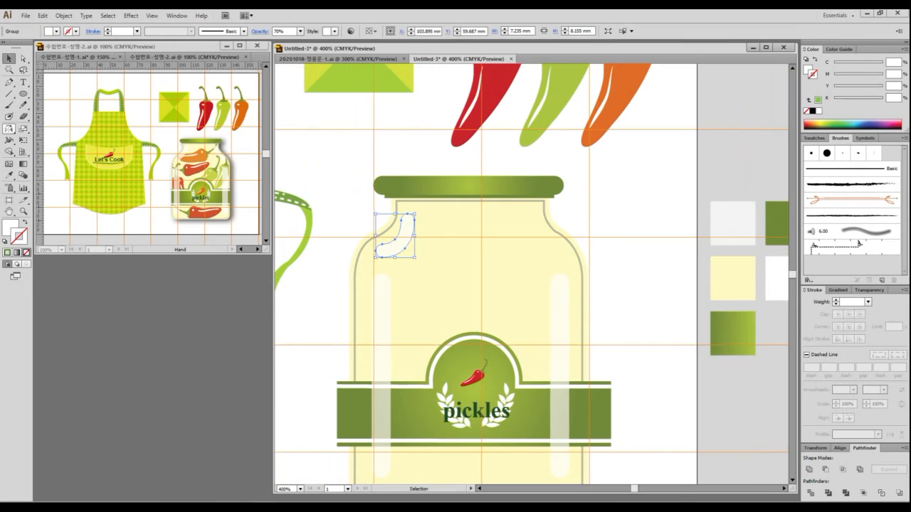
{"action": "key", "text": "o"}
{"action": "key", "text": "Return"}
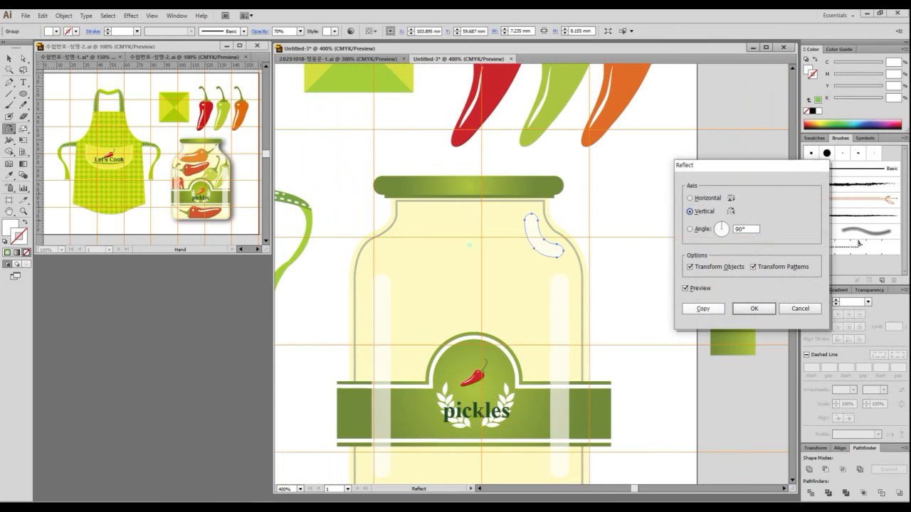
{"action": "left_click", "coordinate": [701, 309]}
{"action": "key", "text": "v"}
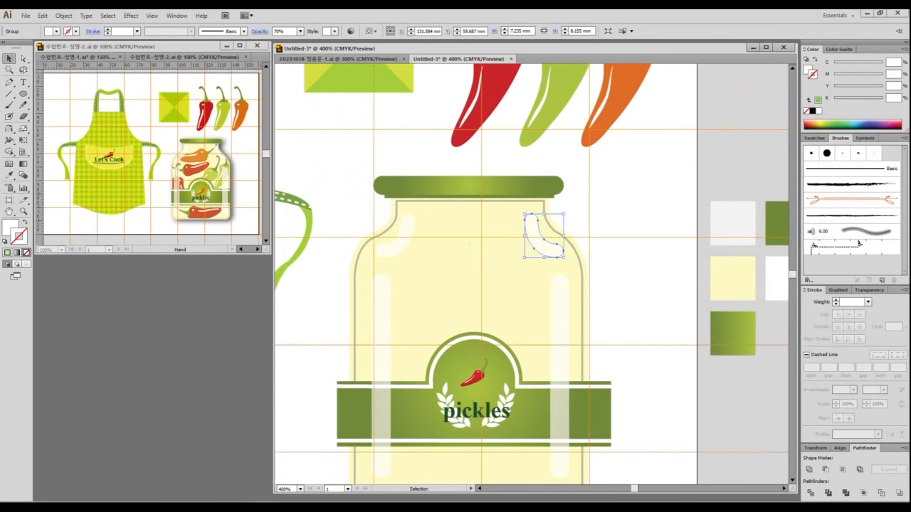
{"action": "left_click", "coordinate": [396, 238], "text": "shift"}
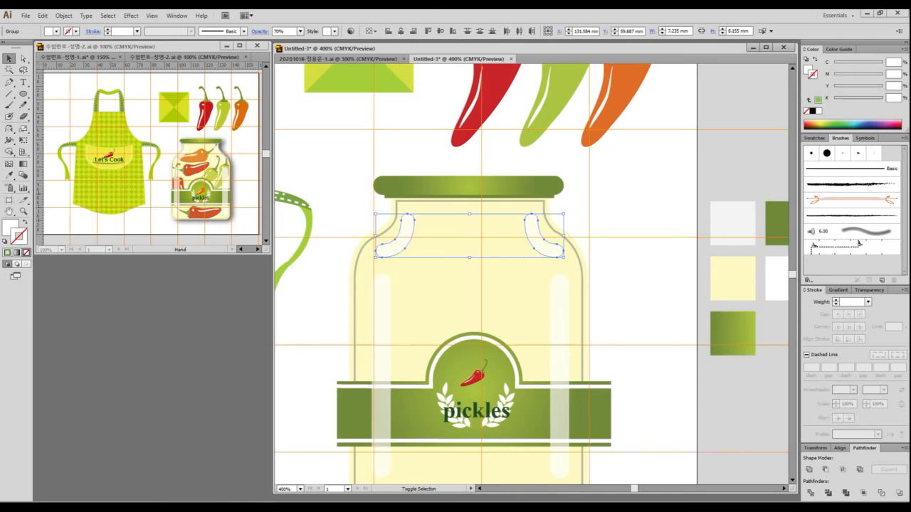
{"action": "left_click", "coordinate": [382, 311], "text": "shift"}
{"action": "left_click", "coordinate": [559, 320], "text": "shift"}
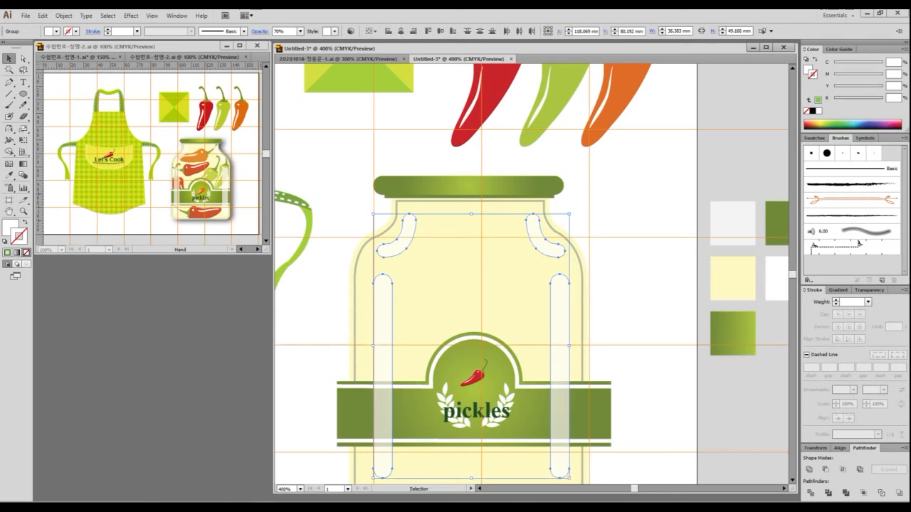
{"action": "key", "text": "ctrl+shift+a"}
{"action": "left_click_drag", "start_coordinate": [481, 320], "coordinate": [487, 239]}
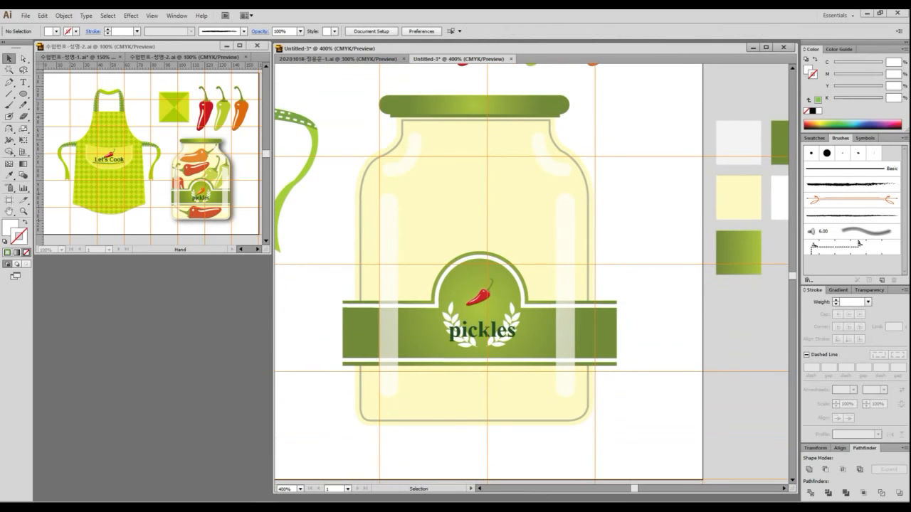
{"action": "left_click_drag", "start_coordinate": [629, 433], "coordinate": [343, 103]}
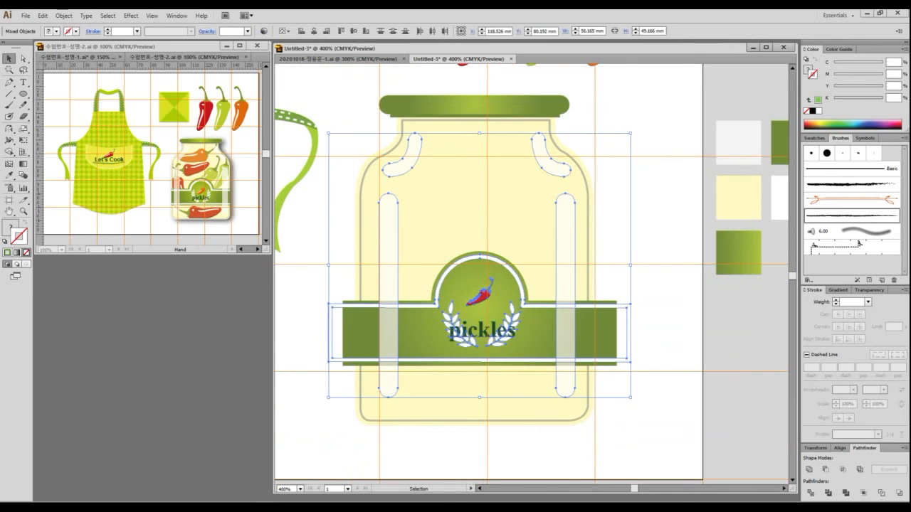
{"action": "key", "text": "ctrl+shift+a"}
- Group the two curved shoulder highlights with the two long side highlights
{"action": "left_click", "coordinate": [402, 156]}
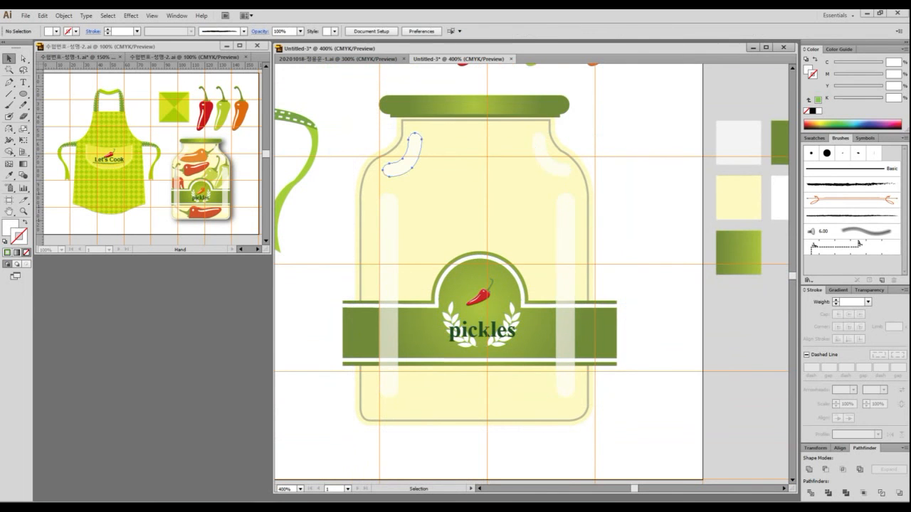
{"action": "left_click", "coordinate": [542, 167], "text": "shift"}
{"action": "left_click", "coordinate": [565, 228], "text": "shift"}
{"action": "left_click", "coordinate": [388, 228], "text": "shift"}
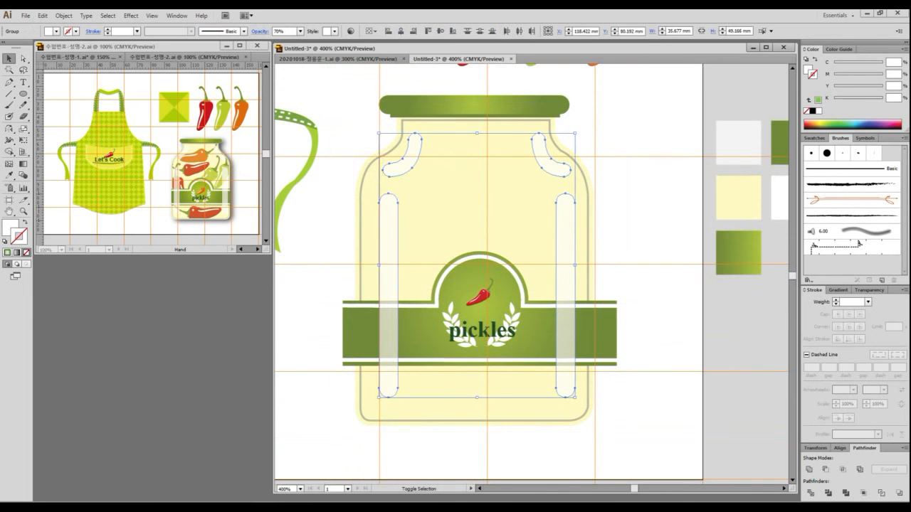
{"action": "key", "text": "ctrl+shift+a"}
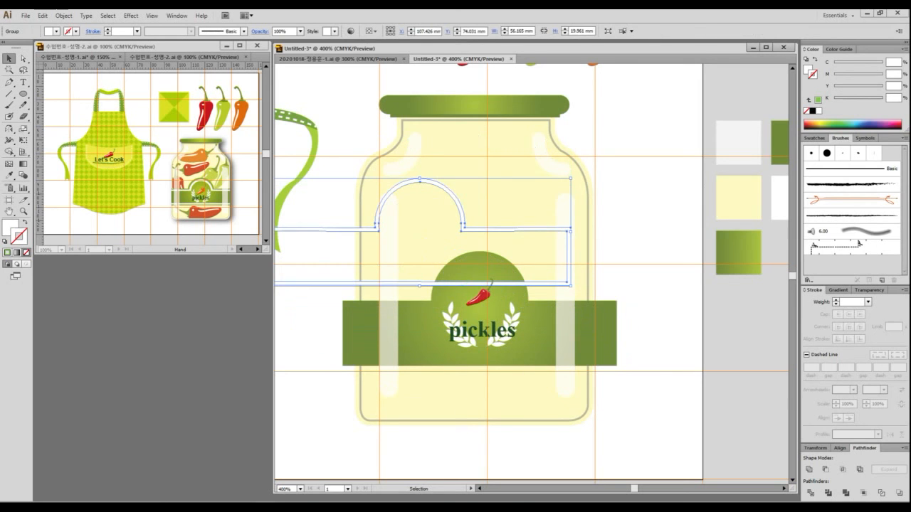
- Put the label's displaced white outline back on the label and unlock all locked artwork
{"action": "left_click", "coordinate": [474, 298]}
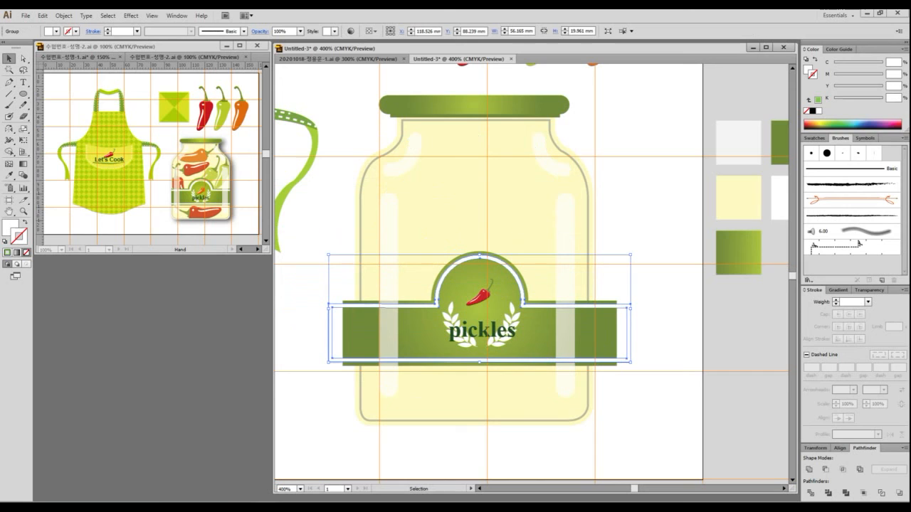
{"action": "key", "text": "ctrl+shift+a"}
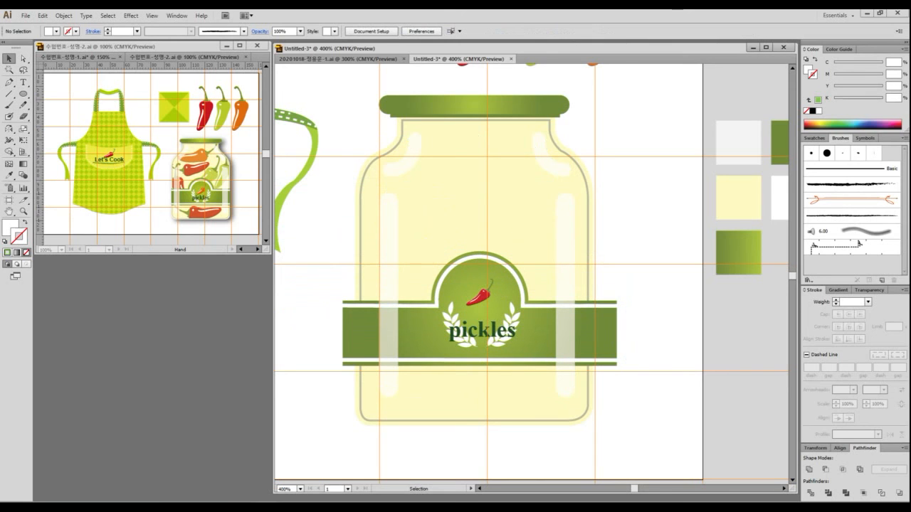
{"action": "key", "text": "ctrl+alt+2"}
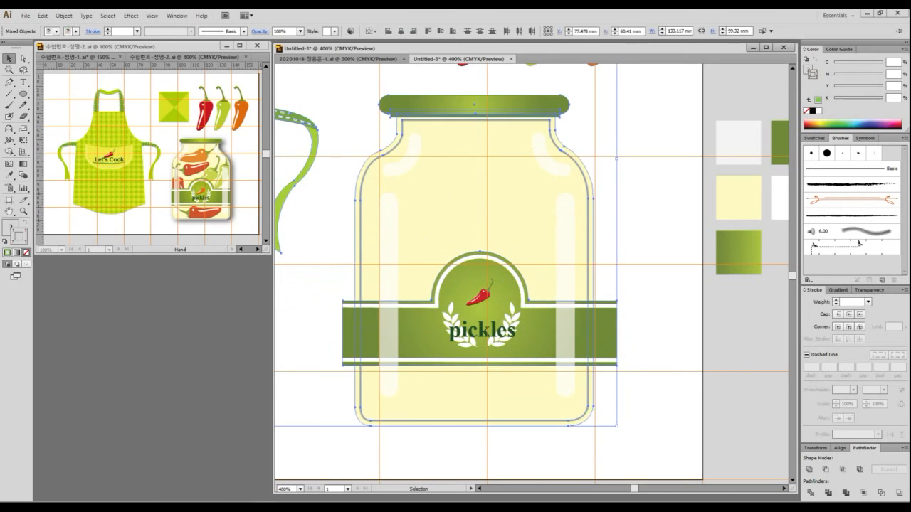
{"action": "key", "text": "ctrl+shift+a"}
- Group the yellow jar body with its green lid
{"action": "left_click", "coordinate": [473, 213]}
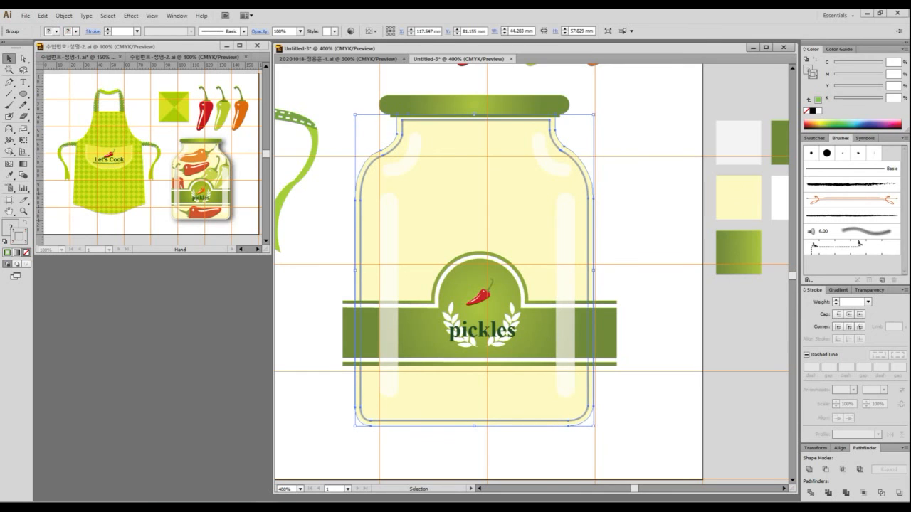
{"action": "left_click", "coordinate": [474, 105]}
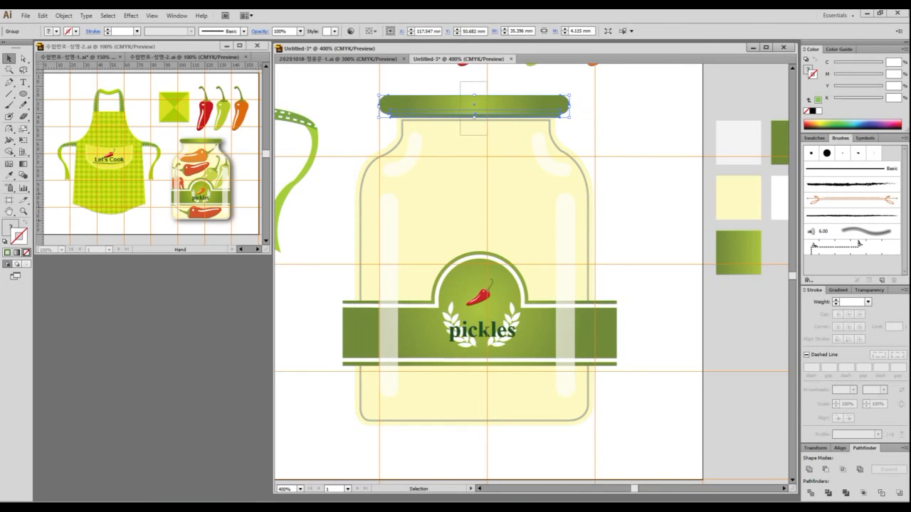
{"action": "left_click_drag", "start_coordinate": [487, 135], "coordinate": [492, 154]}
{"action": "key", "text": "ctrl+g"}
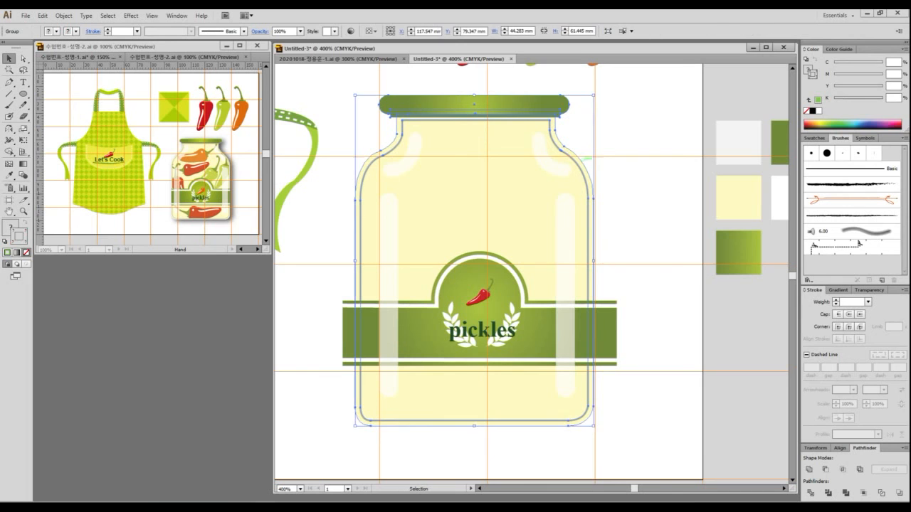
- Lock the grouped jar body and lid
{"action": "left_click", "coordinate": [626, 159]}
{"action": "left_click", "coordinate": [553, 155]}
{"action": "left_click", "coordinate": [512, 186]}
{"action": "left_click", "coordinate": [63, 15]}
{"action": "mouse_move", "coordinate": [107, 71]}
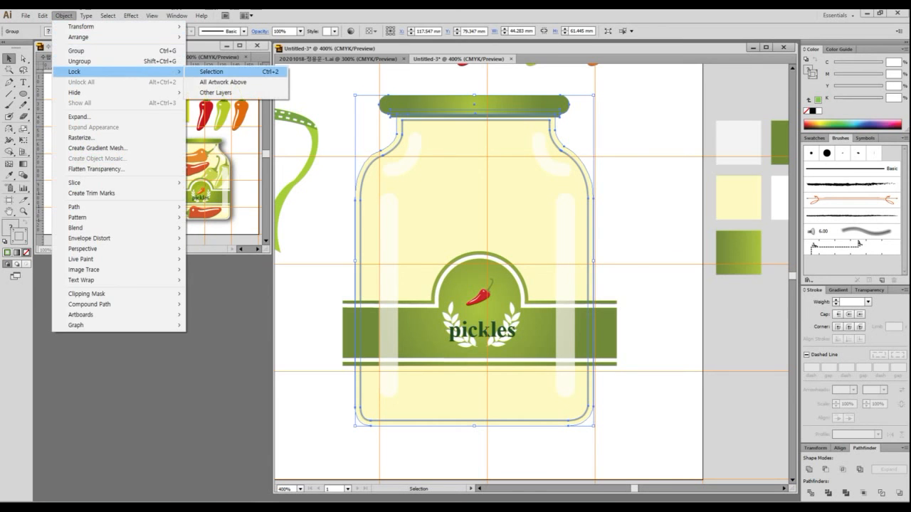
{"action": "left_click", "coordinate": [210, 71]}
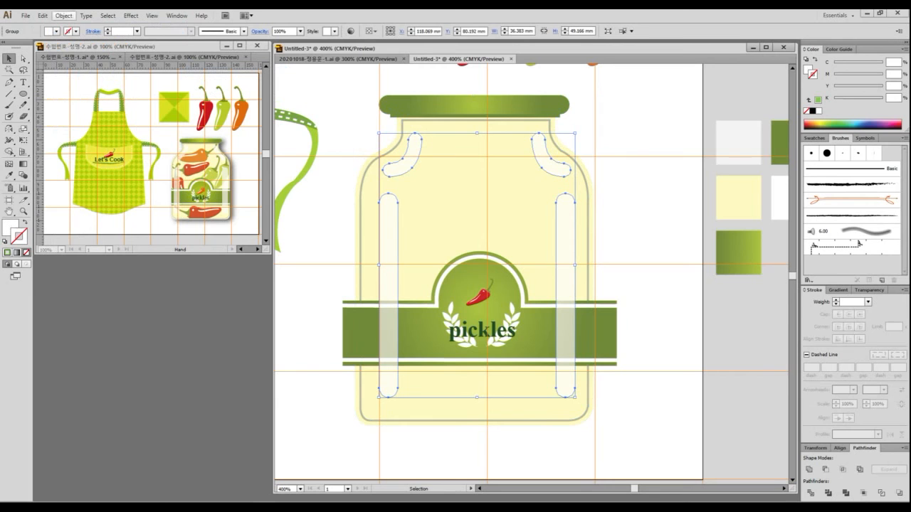
- Lock the group of four white glass highlights
{"action": "left_click", "coordinate": [64, 15]}
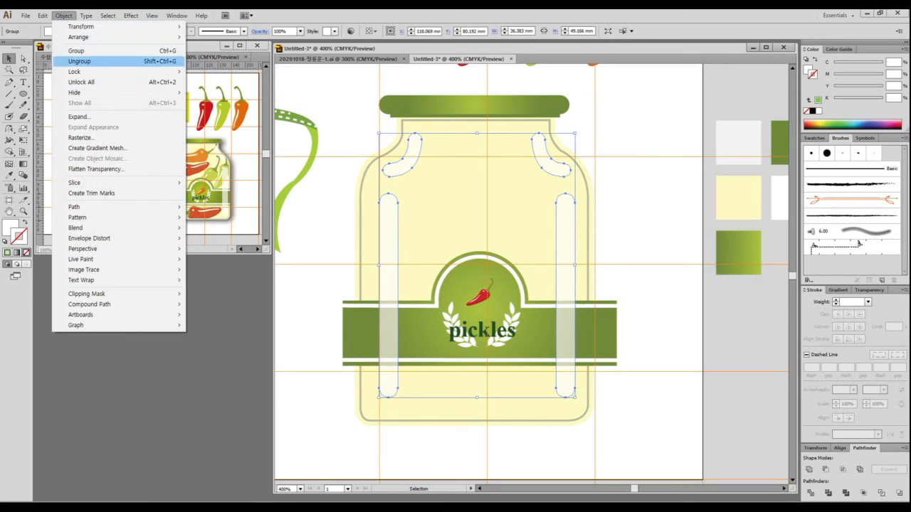
{"action": "mouse_move", "coordinate": [114, 71]}
{"action": "left_click", "coordinate": [212, 72]}
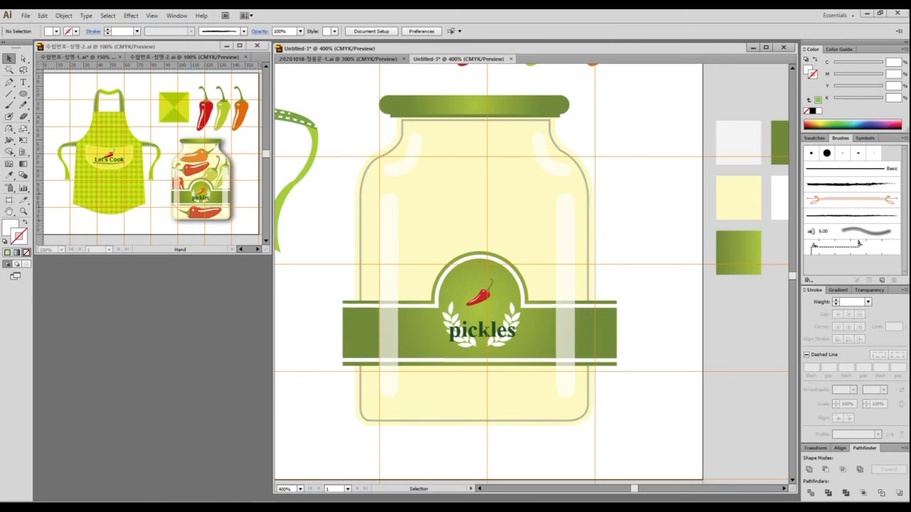
- Group all parts of the pickles label, including its band, outline, pepper, leaves and text, and lock the group
{"action": "left_click_drag", "start_coordinate": [316, 236], "coordinate": [632, 412]}
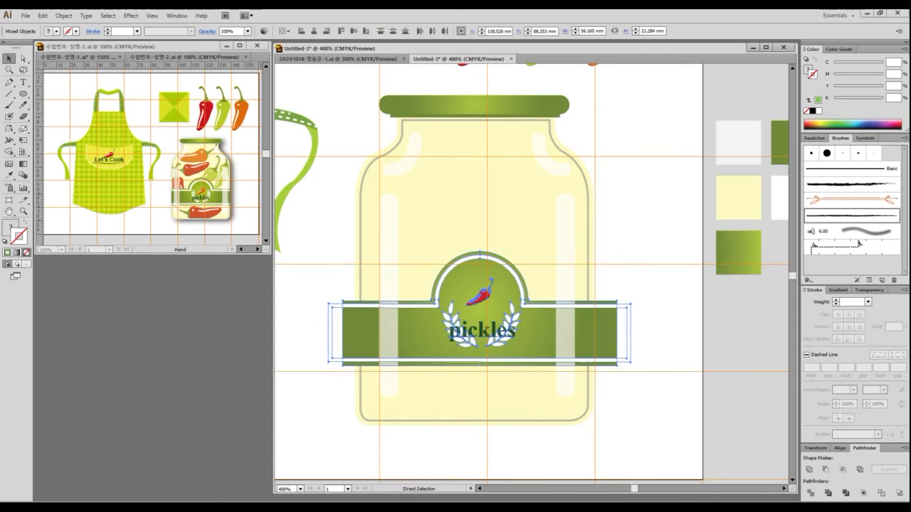
{"action": "key", "text": "ctrl+g"}
{"action": "key", "text": "v"}
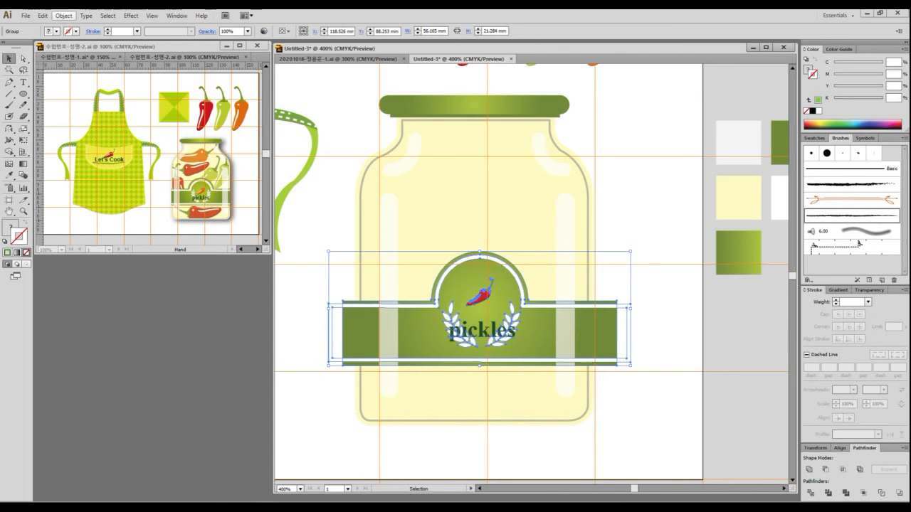
{"action": "left_click", "coordinate": [63, 14]}
{"action": "mouse_move", "coordinate": [75, 71]}
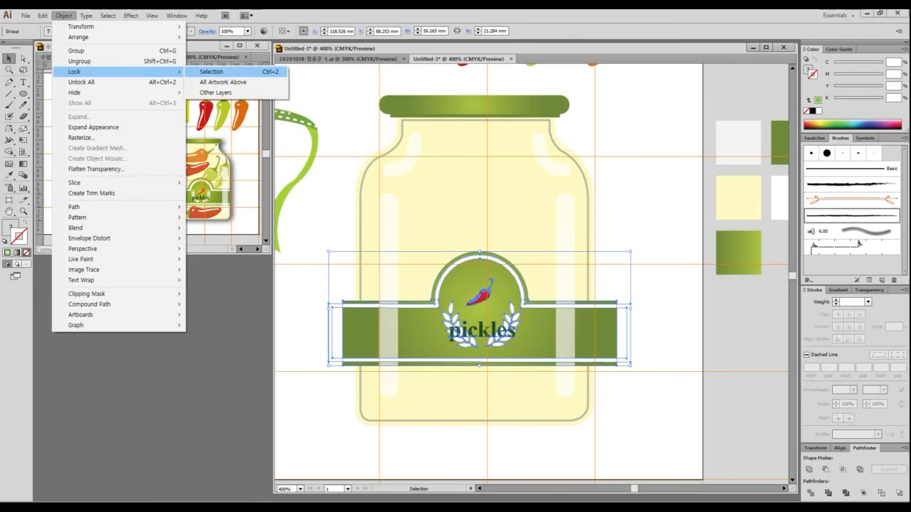
{"action": "left_click", "coordinate": [213, 72]}
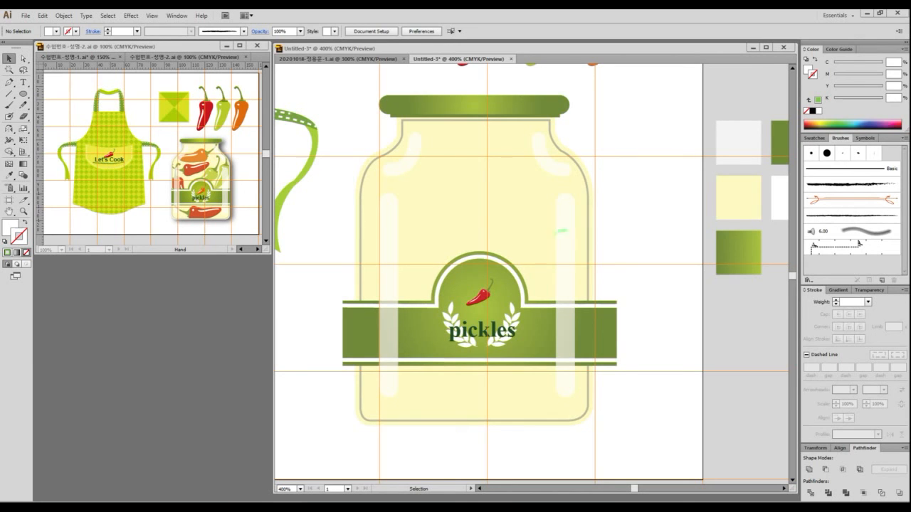
- Switch to GI05-1A(A4).pdf to examine the peppers inside the reference jar and its colour and effect notes, and return to Illustrator
{"action": "left_click_drag", "start_coordinate": [910, 32], "coordinate": [434, 35]}
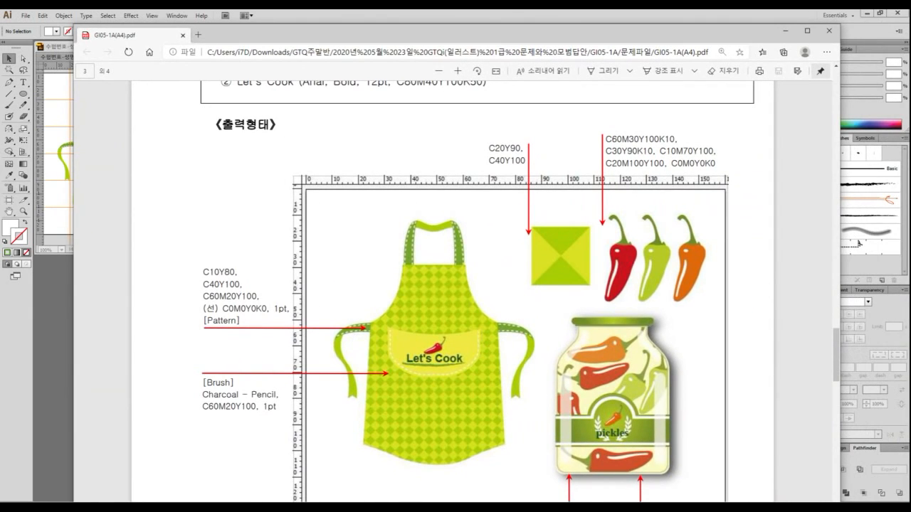
{"action": "left_click_drag", "start_coordinate": [630, 457], "coordinate": [598, 448]}
{"action": "left_click_drag", "start_coordinate": [582, 411], "coordinate": [565, 403]}
{"action": "mouse_move", "coordinate": [592, 369]}
{"action": "left_mouse_down"}
{"action": "mouse_move", "coordinate": [599, 374]}
{"action": "mouse_move", "coordinate": [590, 370]}
{"action": "left_mouse_up"}
{"action": "key", "text": "Escape"}
{"action": "key", "text": "ctrl+2"}
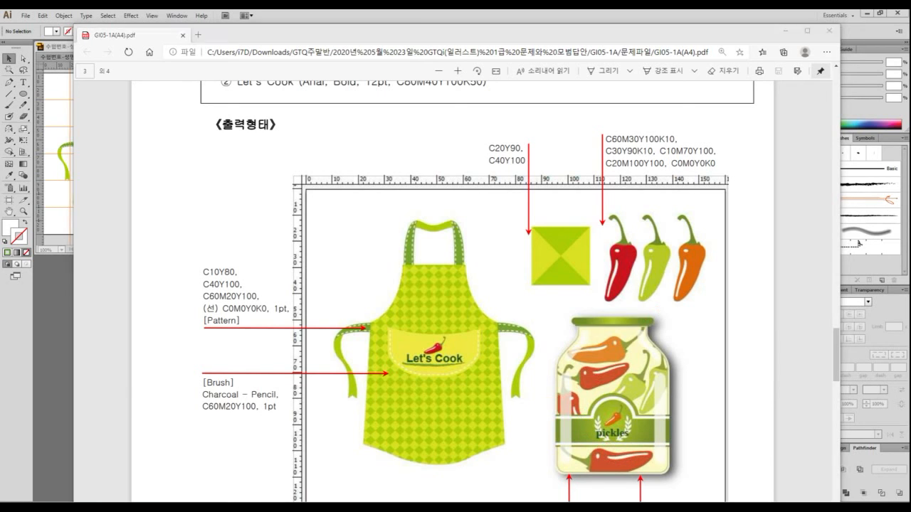
{"action": "mouse_move", "coordinate": [680, 400]}
{"action": "left_mouse_down"}
{"action": "mouse_move", "coordinate": [679, 436]}
{"action": "mouse_move", "coordinate": [534, 427]}
{"action": "mouse_move", "coordinate": [604, 318]}
{"action": "mouse_move", "coordinate": [677, 392]}
{"action": "left_mouse_up"}
{"action": "mouse_move", "coordinate": [695, 349]}
{"action": "left_mouse_down"}
{"action": "mouse_move", "coordinate": [691, 487]}
{"action": "mouse_move", "coordinate": [590, 485]}
{"action": "left_mouse_up"}
{"action": "key", "text": "Escape"}
{"action": "scroll", "coordinate": [591, 483], "scroll_direction": "down", "scroll_amount": 2}
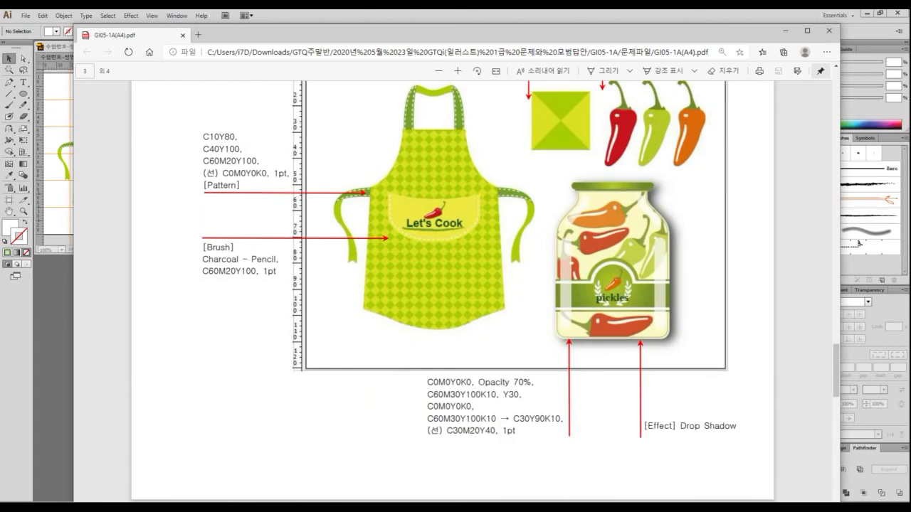
{"action": "scroll", "coordinate": [455, 285], "scroll_direction": "up", "scroll_amount": 1}
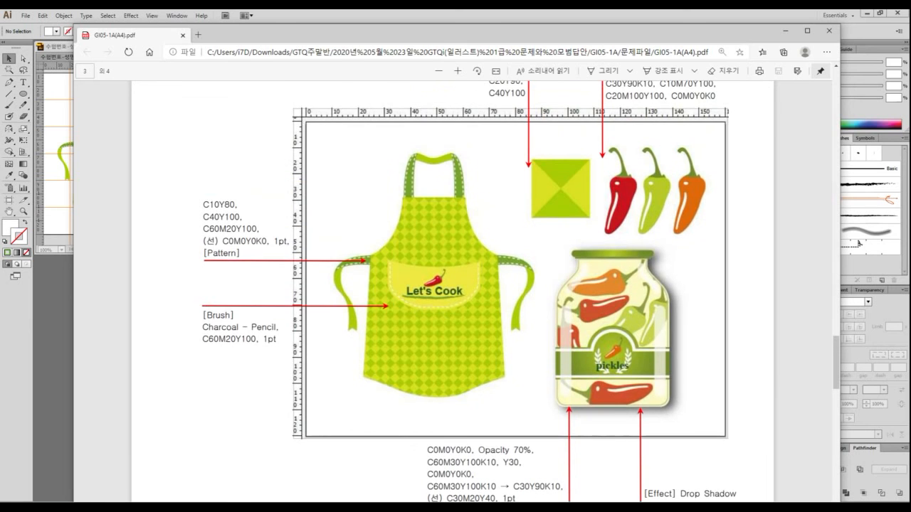
{"action": "key", "text": "alt+Tab"}
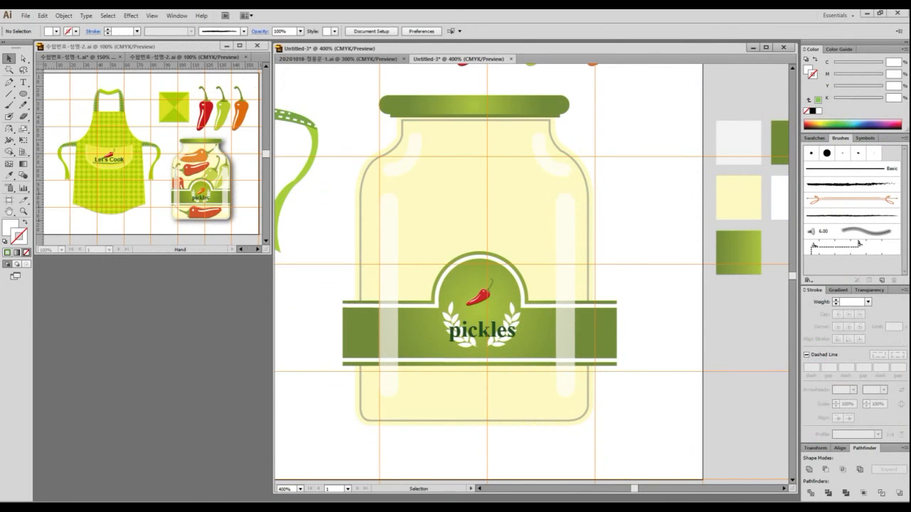
- Place a copy of the upright red pepper outside the jar, near the artboard's lower right corner
{"action": "left_click_drag", "start_coordinate": [570, 71], "coordinate": [559, 109]}
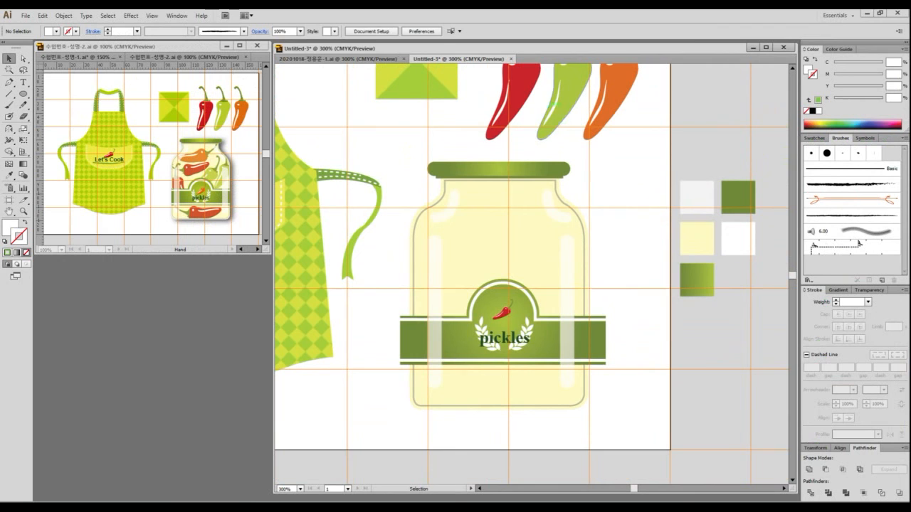
{"action": "left_click", "coordinate": [513, 100]}
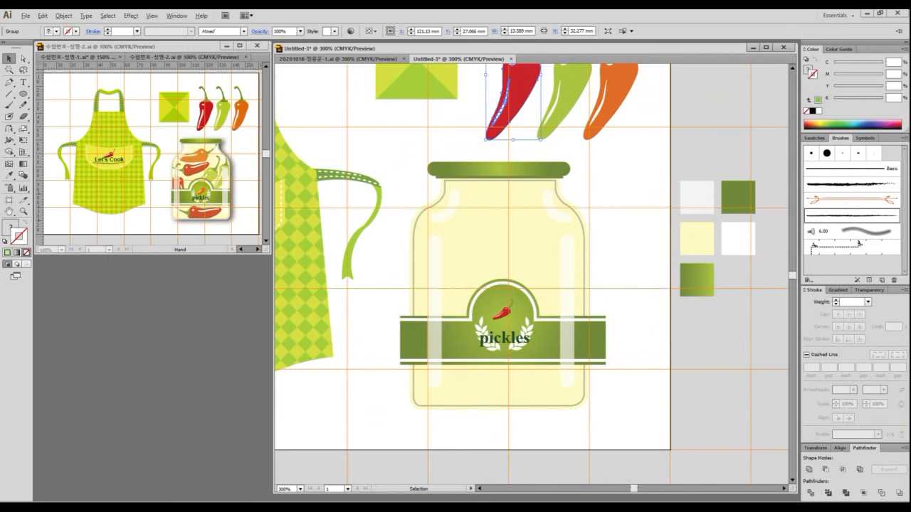
{"action": "left_click_drag", "start_coordinate": [514, 100], "coordinate": [667, 408]}
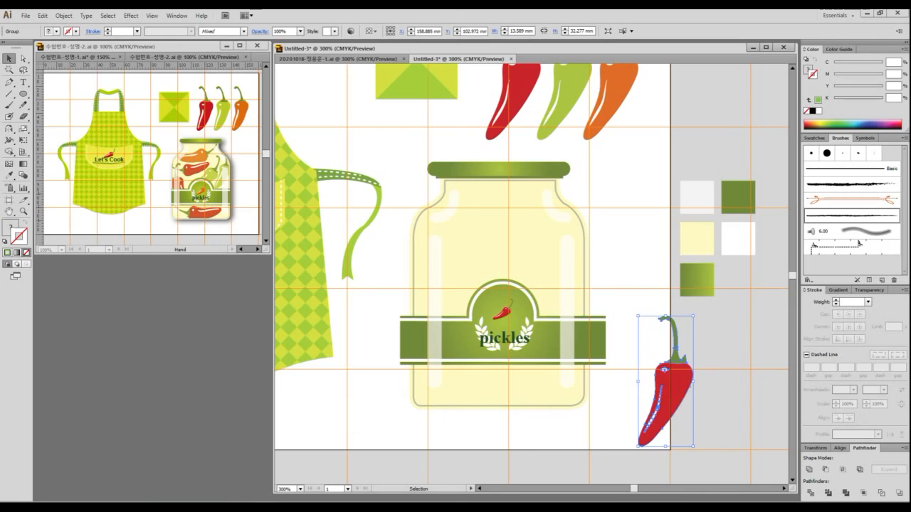
{"action": "key", "text": "ctrl+2"}
{"action": "mouse_move", "coordinate": [539, 398]}
{"action": "left_mouse_down"}
{"action": "mouse_move", "coordinate": [438, 384]}
{"action": "mouse_move", "coordinate": [502, 404]}
{"action": "left_mouse_up"}
{"action": "left_click_drag", "start_coordinate": [701, 335], "coordinate": [651, 357]}
{"action": "key", "text": "Escape"}
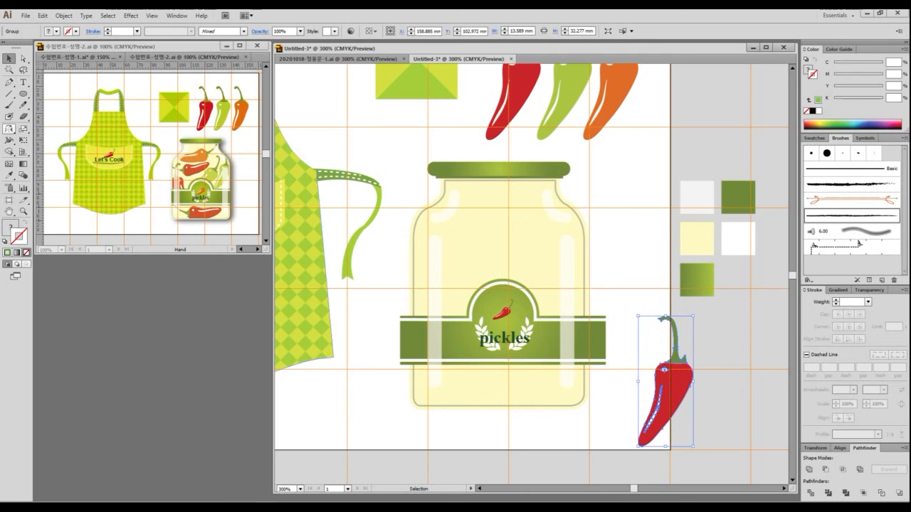
- Reflect the copied red pepper across a vertical axis as a mirrored copy
{"action": "left_click", "coordinate": [9, 128]}
{"action": "left_click", "coordinate": [637, 392], "text": "alt"}
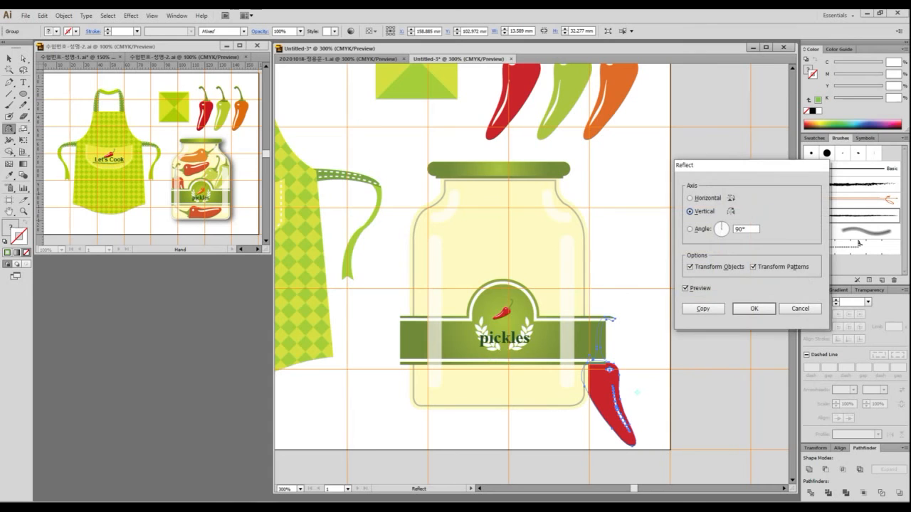
{"action": "left_click", "coordinate": [702, 307]}
{"action": "key", "text": "v"}
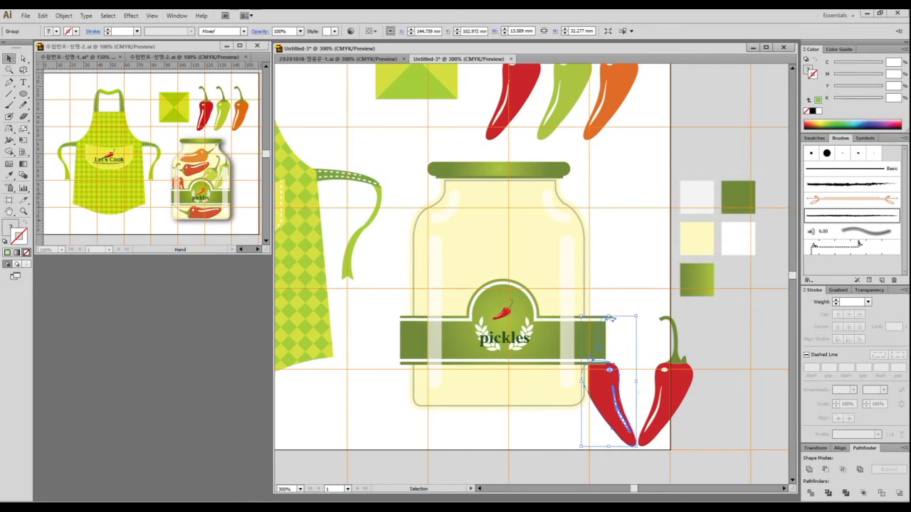
- Move the mirrored red pepper into the jar's bottom below the label, rotate it nearly horizontal and scale it to about 33 mm wide
{"action": "left_click_drag", "start_coordinate": [609, 370], "coordinate": [506, 361]}
{"action": "left_click_drag", "start_coordinate": [535, 441], "coordinate": [584, 411]}
{"action": "left_click_drag", "start_coordinate": [521, 386], "coordinate": [514, 368]}
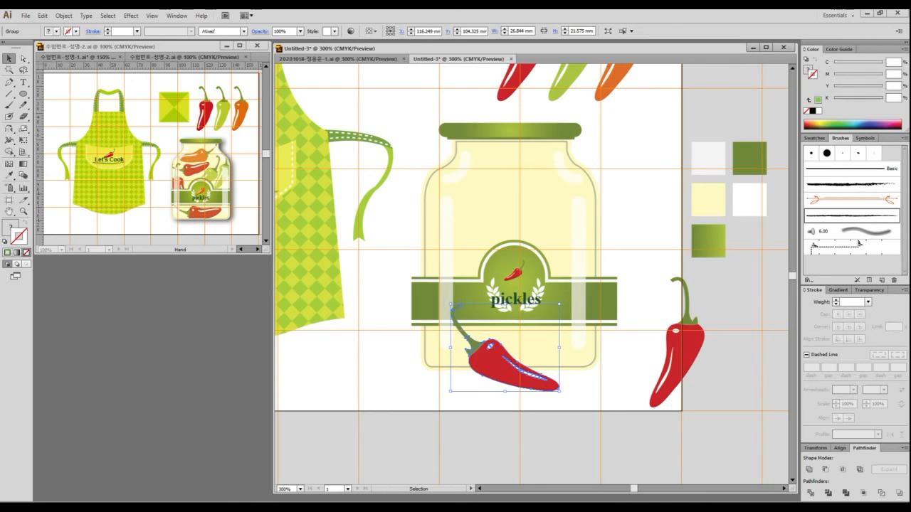
{"action": "left_click_drag", "start_coordinate": [559, 304], "coordinate": [547, 313]}
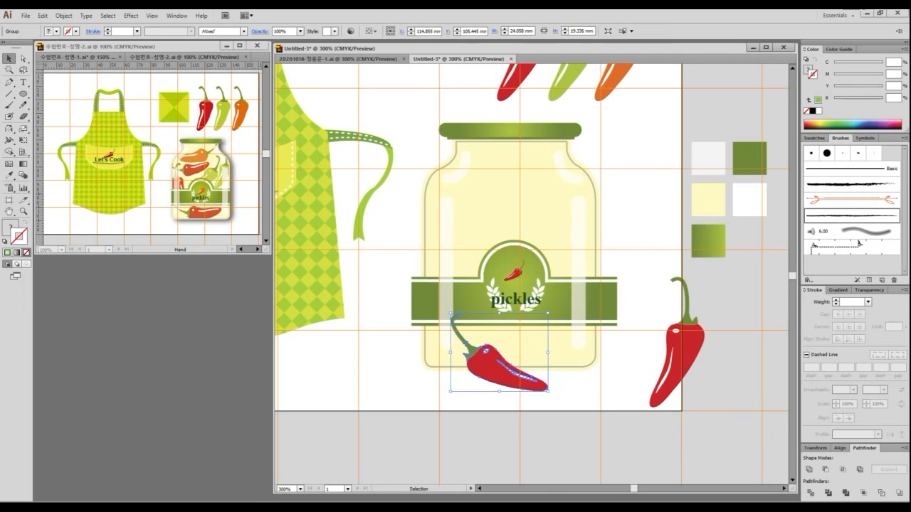
{"action": "left_click_drag", "start_coordinate": [549, 391], "coordinate": [583, 358]}
{"action": "left_click_drag", "start_coordinate": [508, 359], "coordinate": [512, 345]}
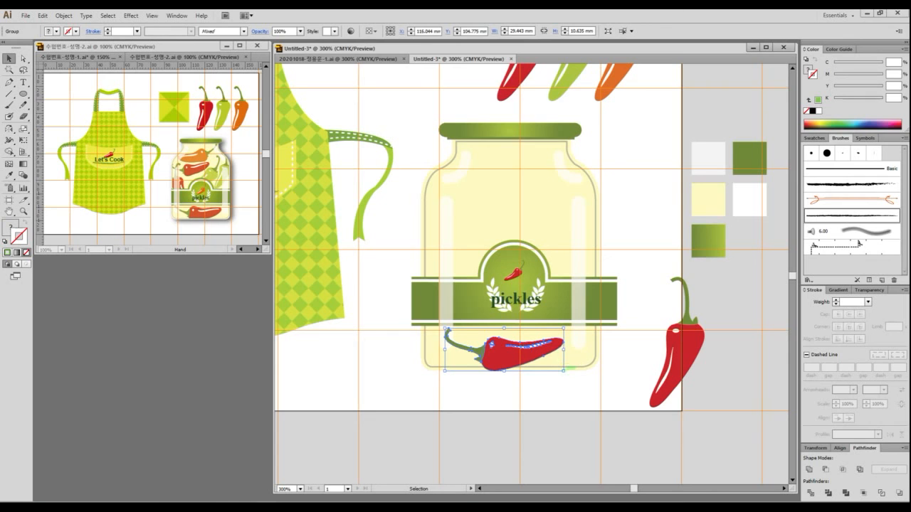
{"action": "left_click_drag", "start_coordinate": [564, 369], "coordinate": [579, 381]}
- Duplicate the bottom pepper to the jar's left edge above the label, shrink it and rotate it nearly upright, about 12 by 26 mm
{"action": "left_click_drag", "start_coordinate": [519, 352], "coordinate": [474, 254]}
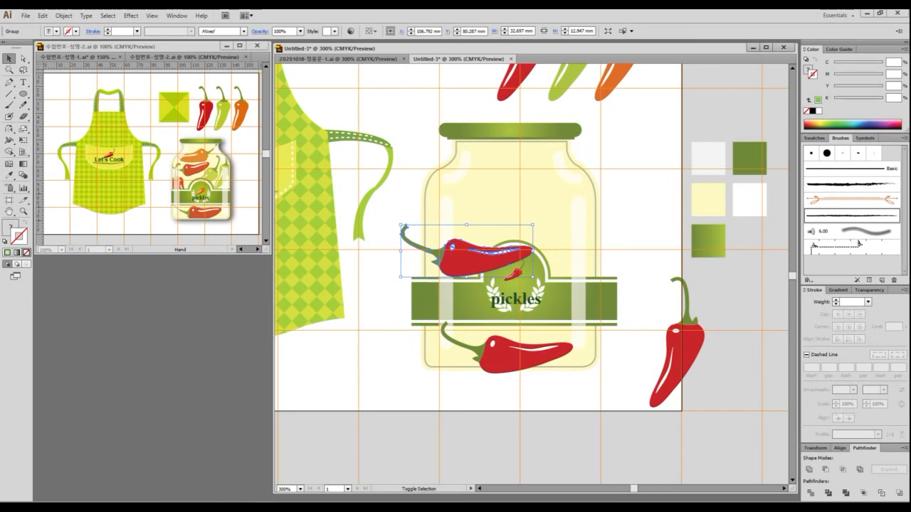
{"action": "left_click_drag", "start_coordinate": [533, 225], "coordinate": [509, 234]}
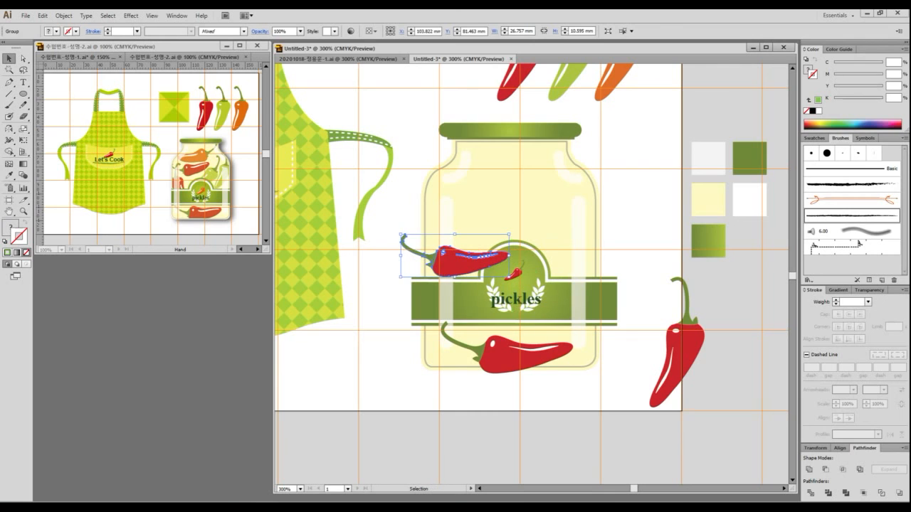
{"action": "key", "text": "ctrl+shift+a"}
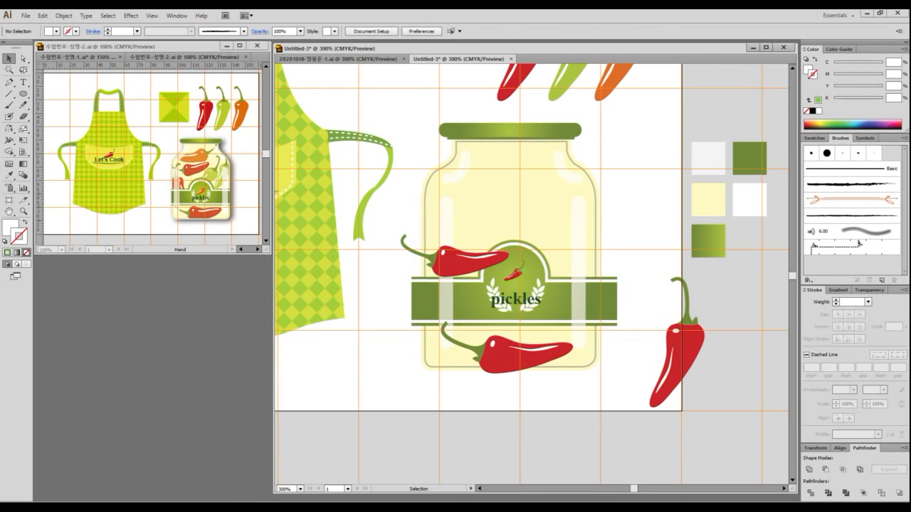
{"action": "left_click", "coordinate": [473, 261]}
{"action": "left_click_drag", "start_coordinate": [510, 279], "coordinate": [469, 315]}
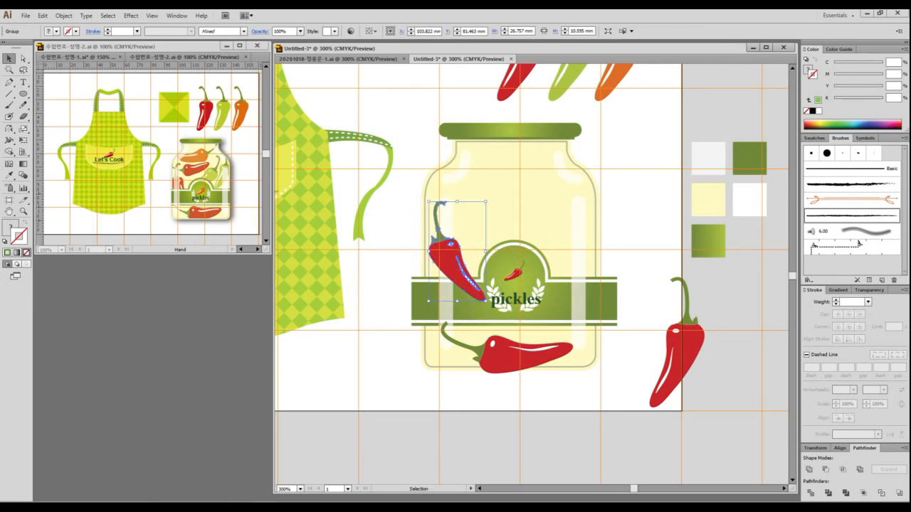
{"action": "left_click_drag", "start_coordinate": [463, 244], "coordinate": [450, 259]}
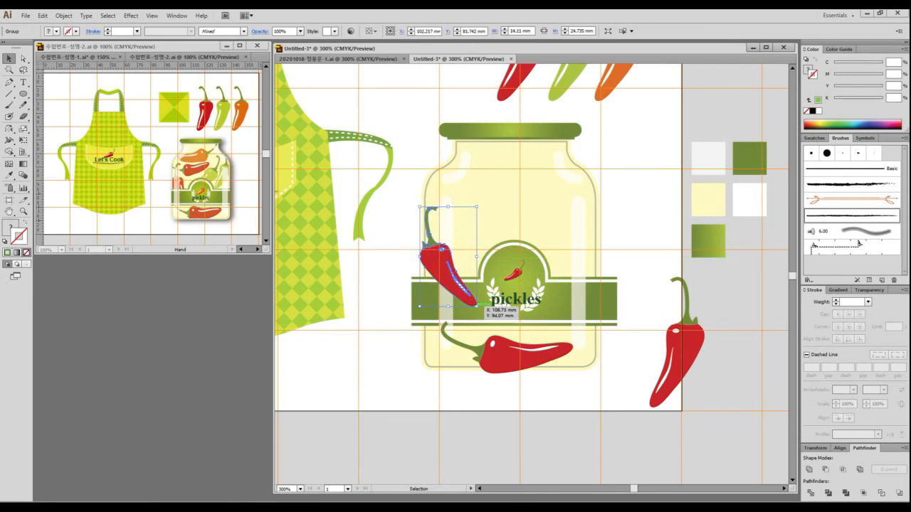
{"action": "left_click_drag", "start_coordinate": [481, 308], "coordinate": [472, 313]}
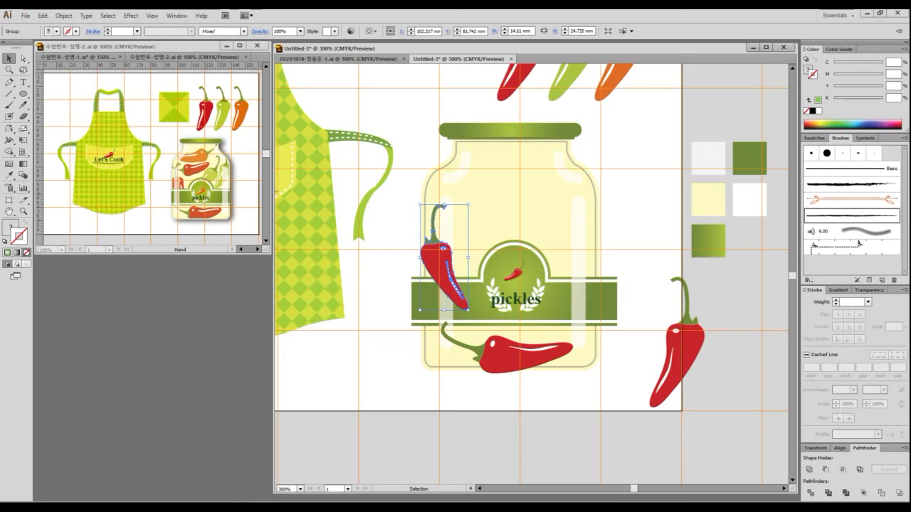
{"action": "left_click_drag", "start_coordinate": [443, 255], "coordinate": [442, 255]}
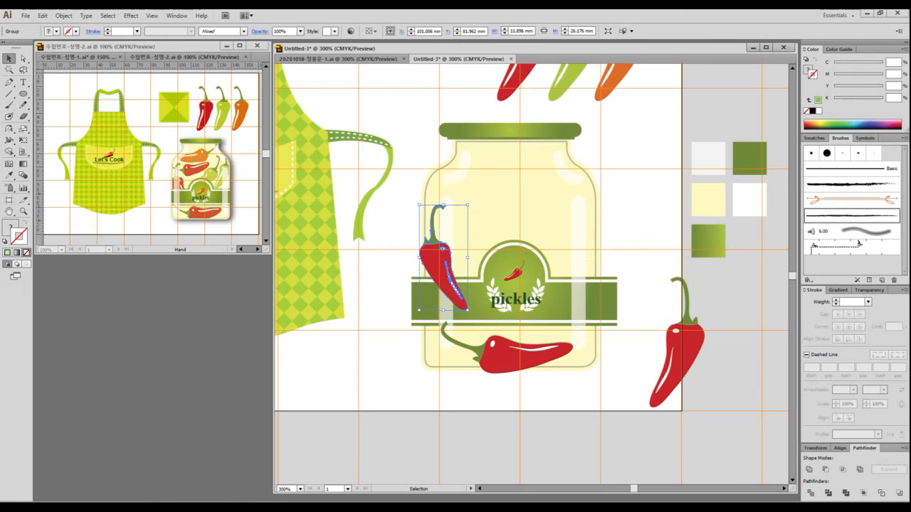
- Send the left red pepper backward behind the label and the white glass highlights
{"action": "key", "text": "ctrl+plus"}
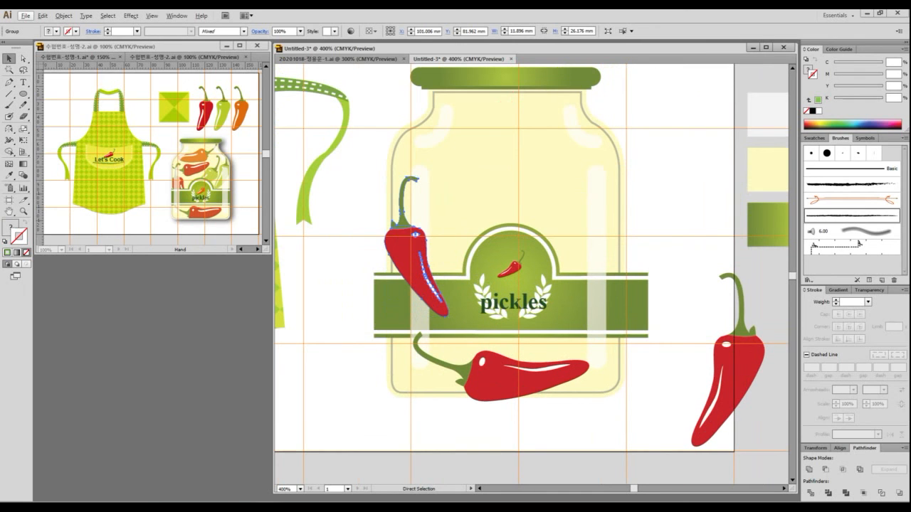
{"action": "key", "text": "ctrl+["}
{"action": "key", "text": "ctrl+["}
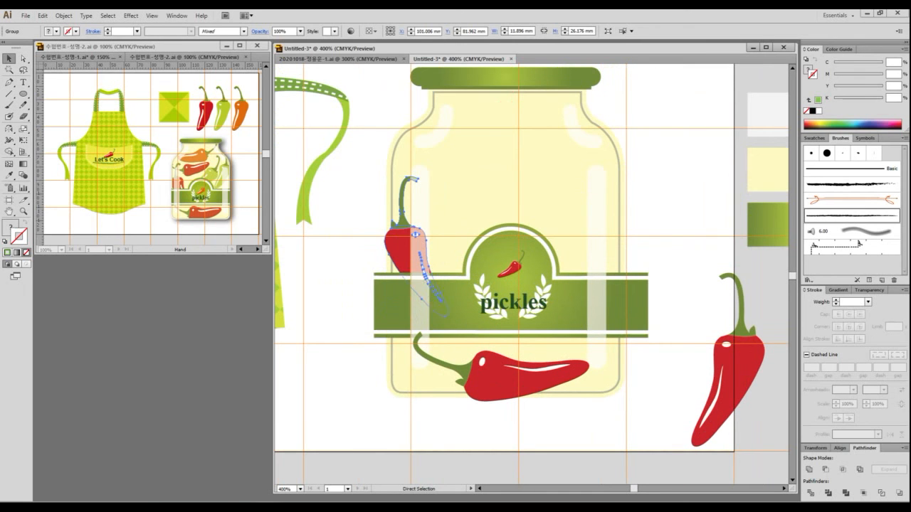
{"action": "key", "text": "v"}
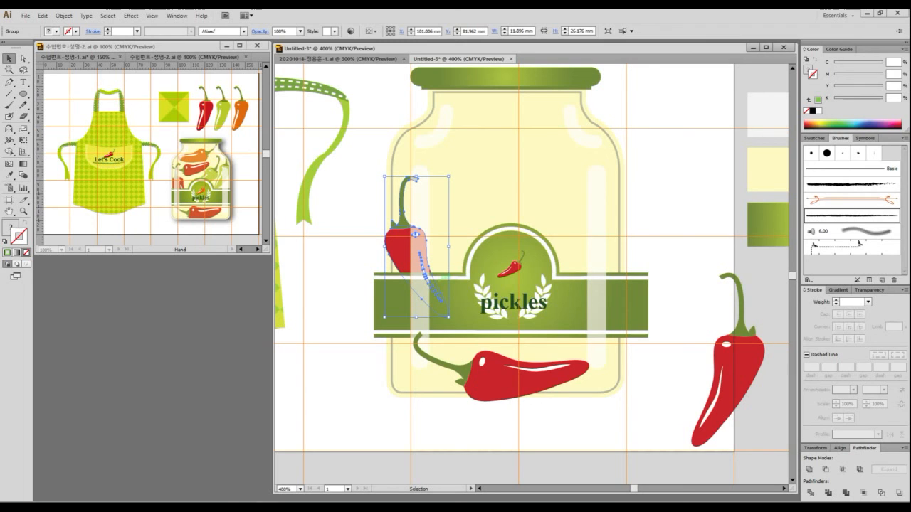
{"action": "key", "text": "ctrl+shift+a"}
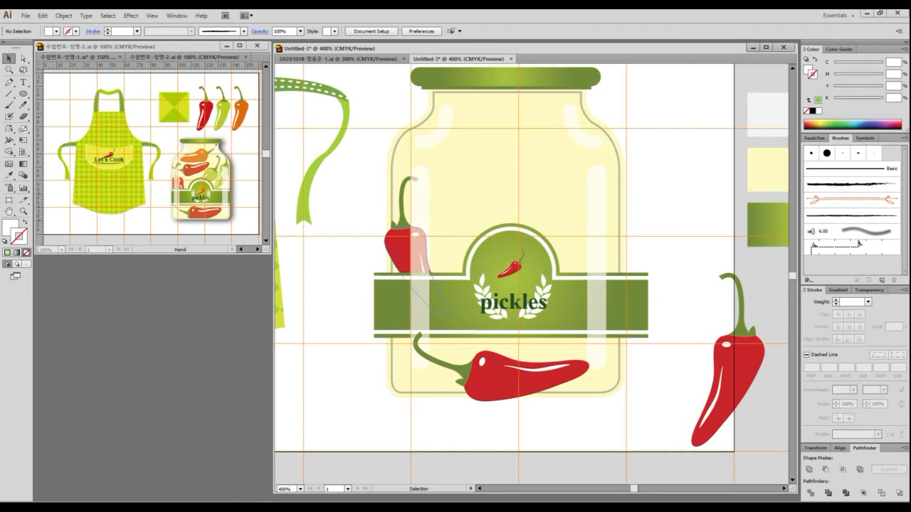
- Duplicate the left red pepper into the upper jar, rotate it nearly horizontal and position it just above the label arch's left side
{"action": "left_click", "coordinate": [400, 242]}
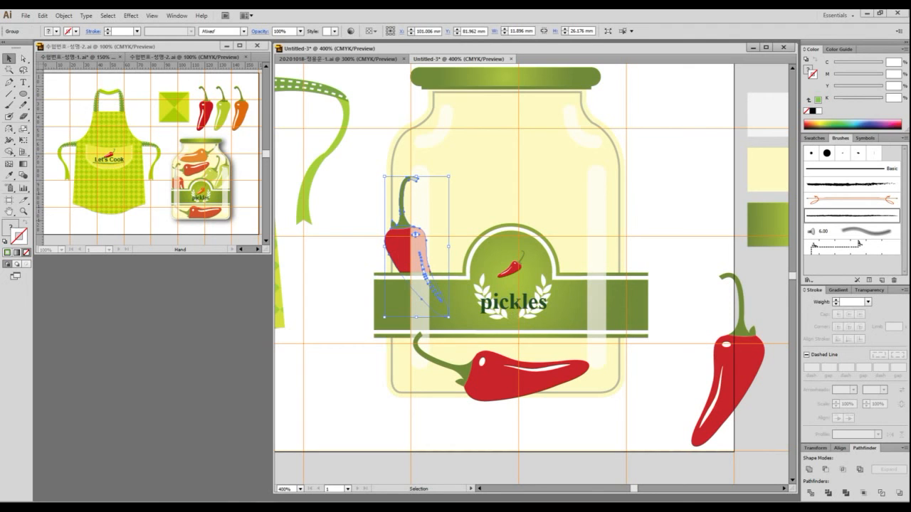
{"action": "left_click_drag", "start_coordinate": [415, 177], "coordinate": [478, 115]}
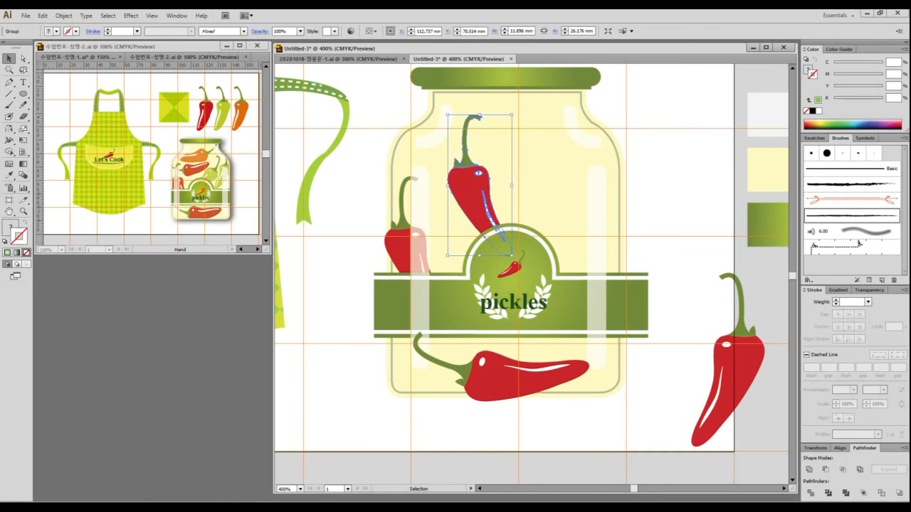
{"action": "left_click_drag", "start_coordinate": [512, 255], "coordinate": [586, 158]}
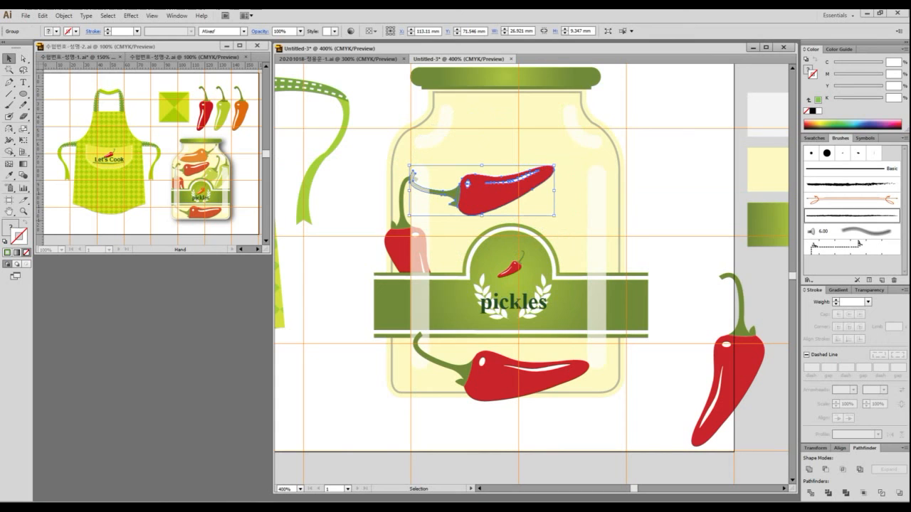
{"action": "left_click_drag", "start_coordinate": [498, 180], "coordinate": [470, 182]}
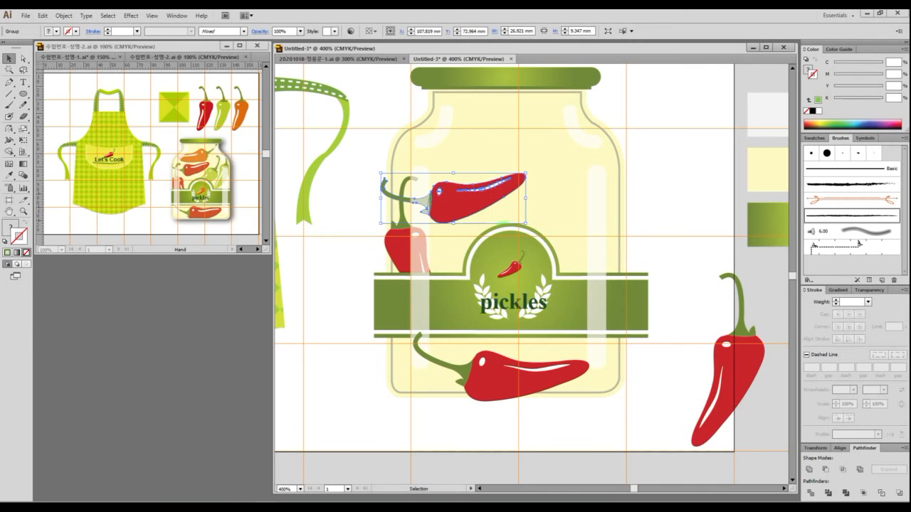
{"action": "scroll", "coordinate": [594, 216], "scroll_direction": "up", "scroll_amount": 1}
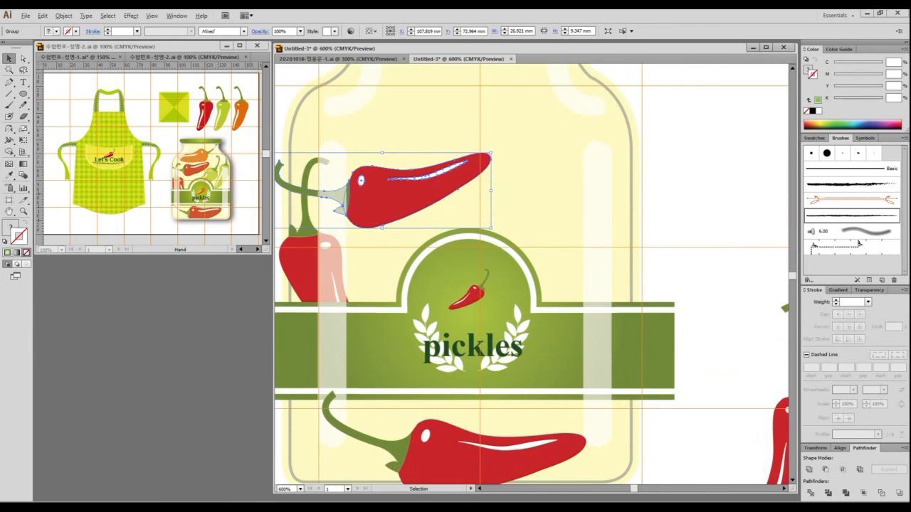
{"action": "scroll", "coordinate": [599, 199], "scroll_direction": "down", "scroll_amount": 3}
{"action": "left_click_drag", "start_coordinate": [599, 199], "coordinate": [581, 251]}
{"action": "scroll", "coordinate": [590, 218], "scroll_direction": "up", "scroll_amount": 1}
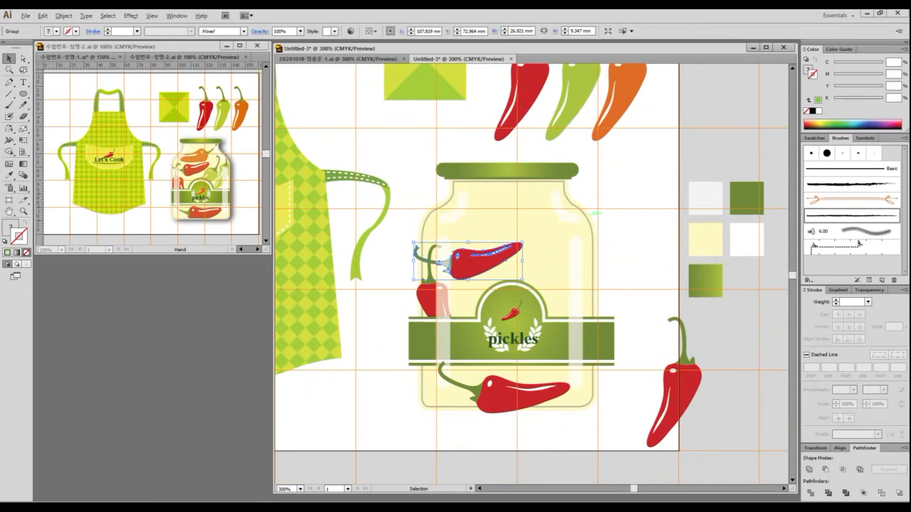
- Place a copy of the green pepper in the jar, resized to about 14 by 26 mm, behind the label arch's right side
{"action": "left_click", "coordinate": [569, 103]}
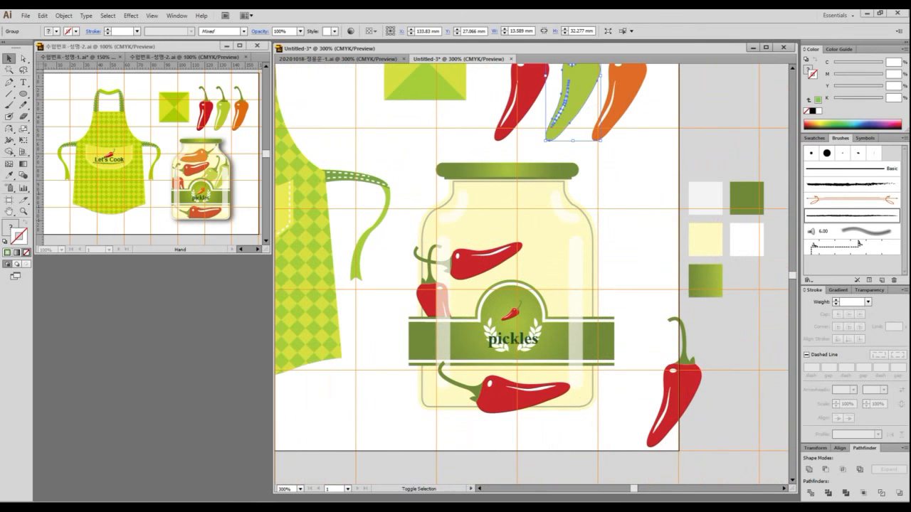
{"action": "left_click_drag", "start_coordinate": [569, 103], "coordinate": [634, 217]}
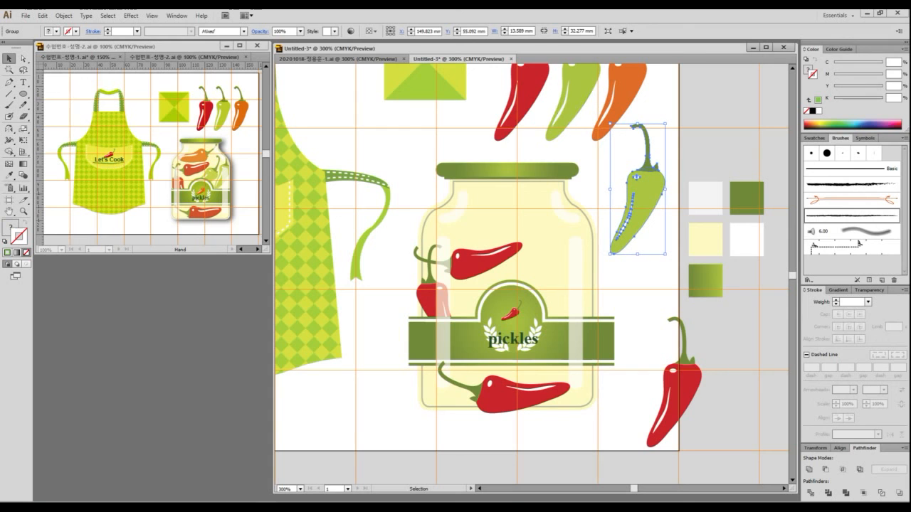
{"action": "left_click_drag", "start_coordinate": [671, 123], "coordinate": [656, 143]}
{"action": "left_click_drag", "start_coordinate": [629, 197], "coordinate": [525, 261]}
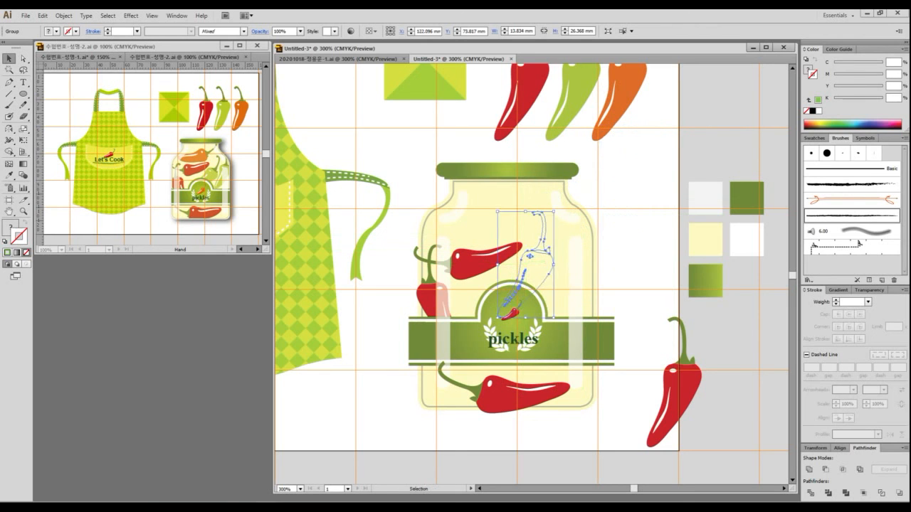
{"action": "key", "text": "a"}
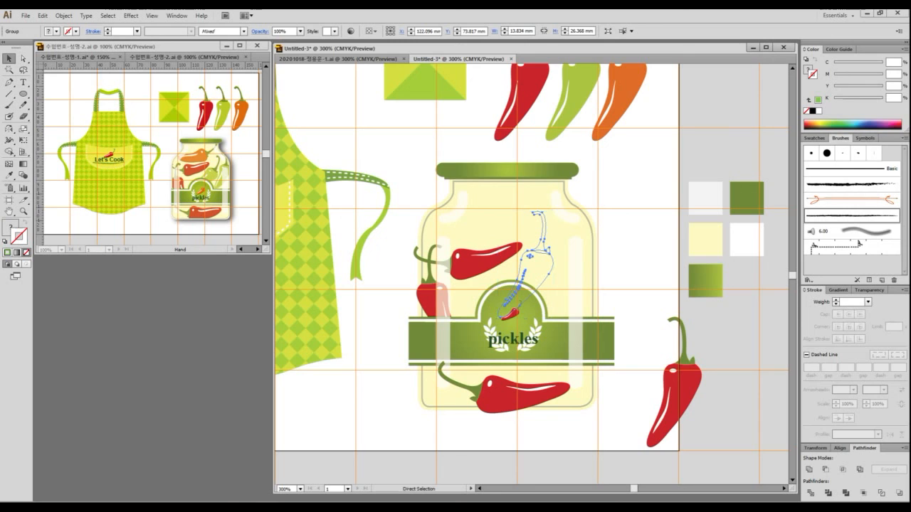
{"action": "key", "text": "v"}
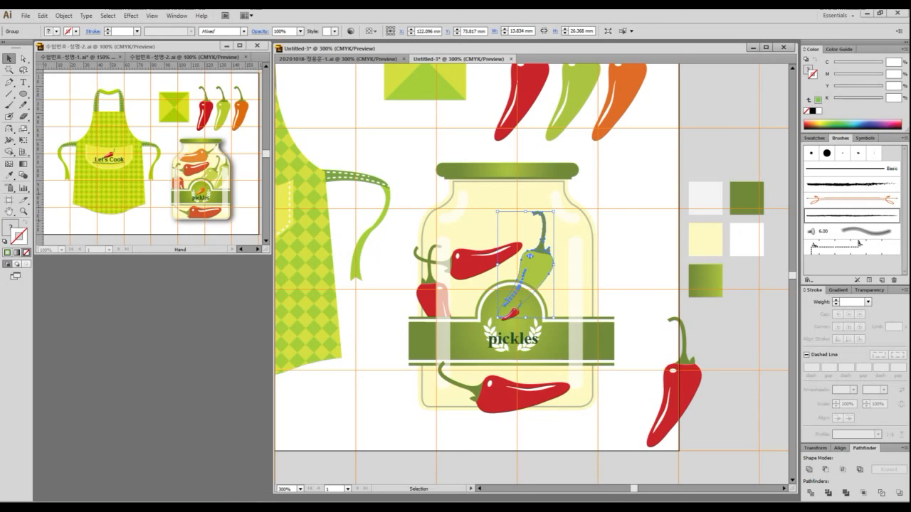
{"action": "key", "text": "ctrl+shift+a"}
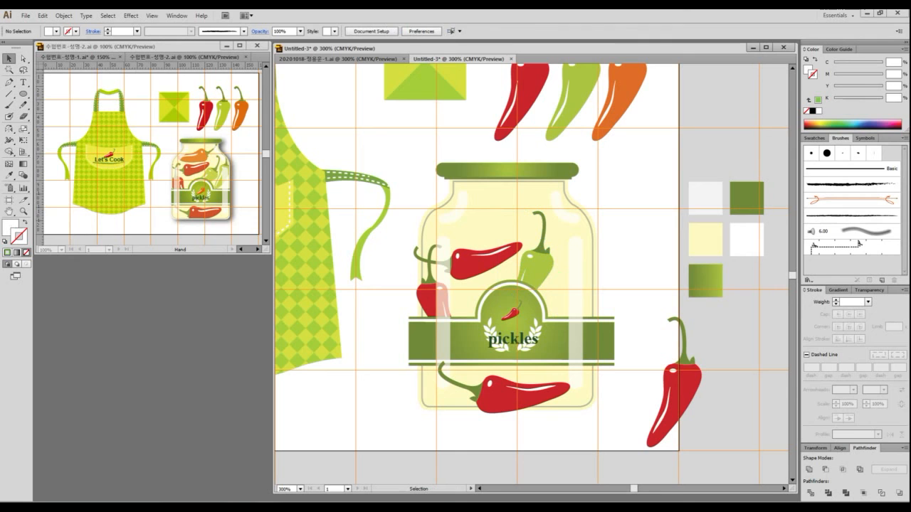
- Duplicate the green pepper to the jar's right edge above the label band and rotate the copy slightly more upright
{"action": "left_click_drag", "start_coordinate": [536, 254], "coordinate": [579, 245]}
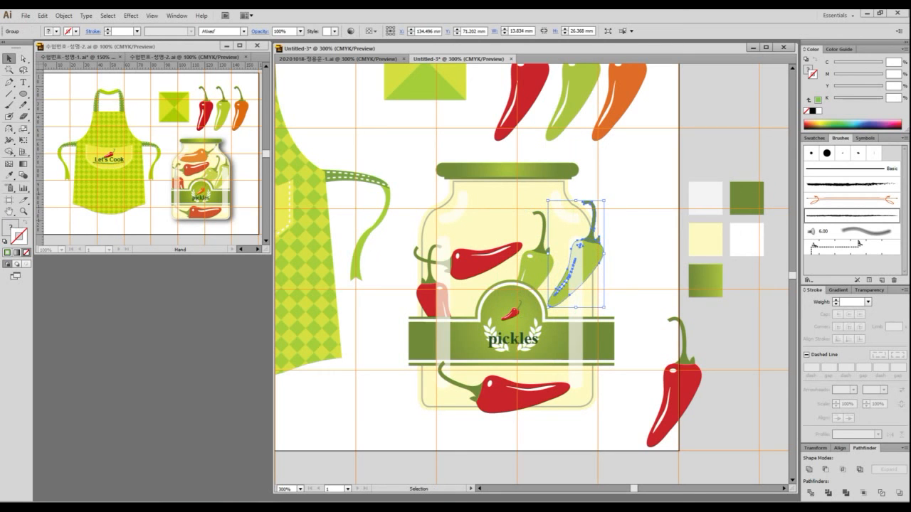
{"action": "left_click_drag", "start_coordinate": [608, 197], "coordinate": [596, 185]}
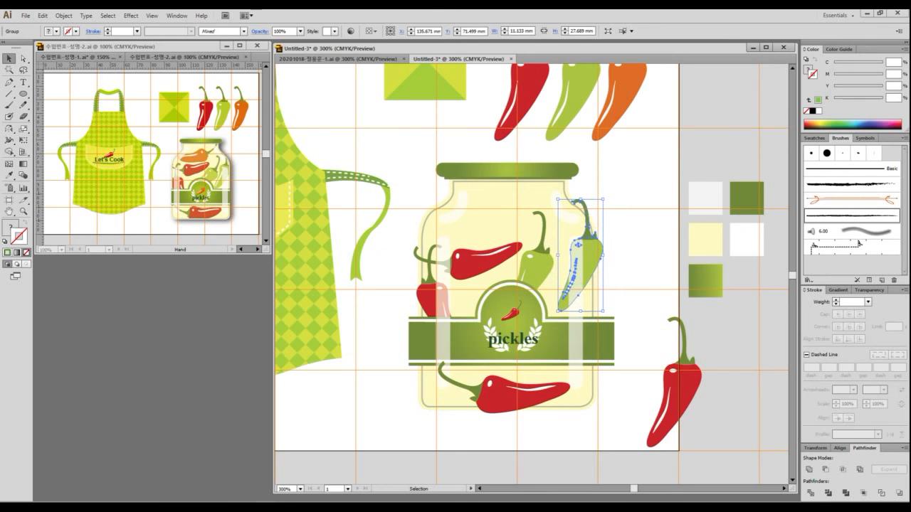
{"action": "left_click_drag", "start_coordinate": [596, 245], "coordinate": [594, 249]}
{"action": "key", "text": "ctrl+shift+a"}
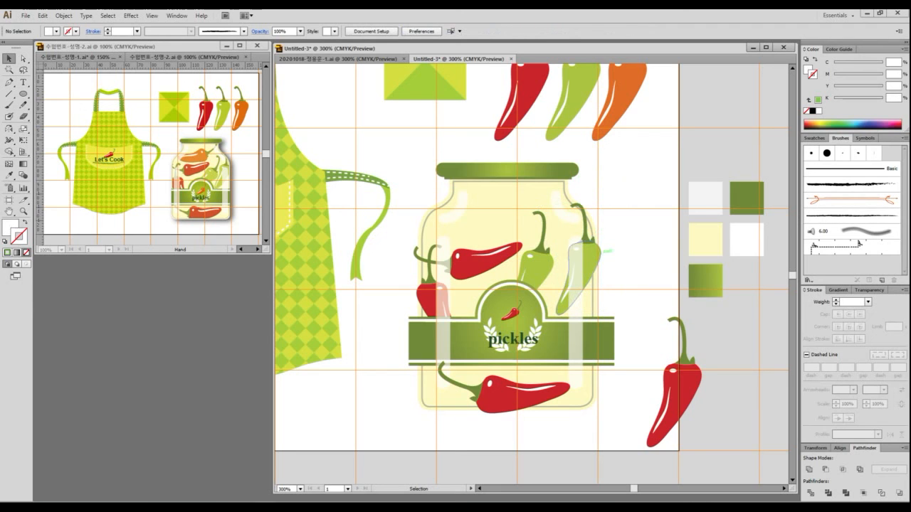
- Duplicate the orange pepper into the jar's neck and tilt the copy toward horizontal, with its stem pointing up to the right
{"action": "left_click", "coordinate": [618, 75]}
{"action": "left_click_drag", "start_coordinate": [619, 75], "coordinate": [630, 171], "text": "alt"}
{"action": "left_click_drag", "start_coordinate": [660, 106], "coordinate": [650, 136]}
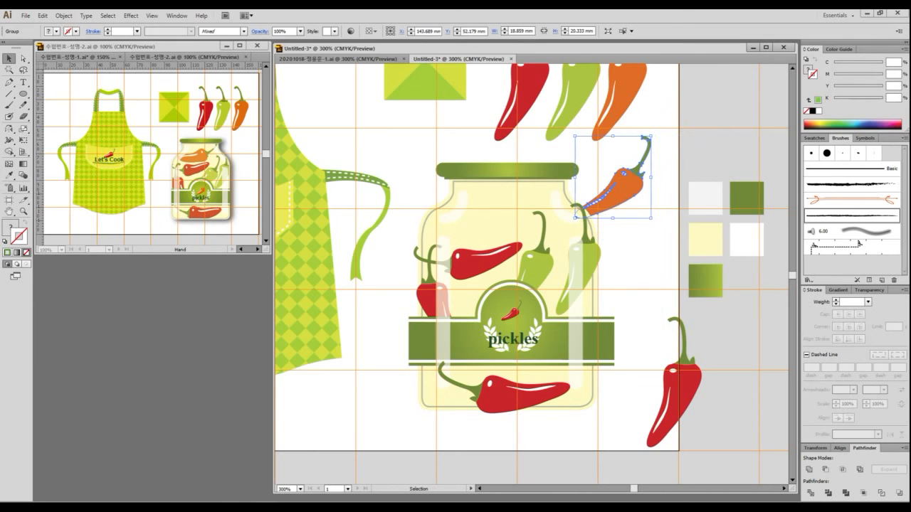
{"action": "left_click_drag", "start_coordinate": [622, 175], "coordinate": [506, 197]}
{"action": "left_click_drag", "start_coordinate": [530, 159], "coordinate": [538, 171]}
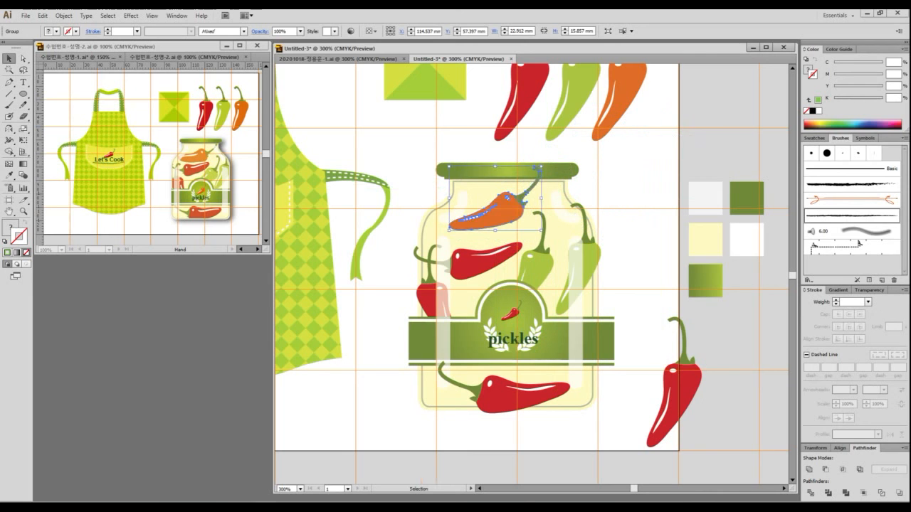
- Enlarge and rotate the orange pepper copy to about 28 by 14 mm and position it just below the lid, toward the jar's left side
{"action": "left_click_drag", "start_coordinate": [530, 206], "coordinate": [495, 197]}
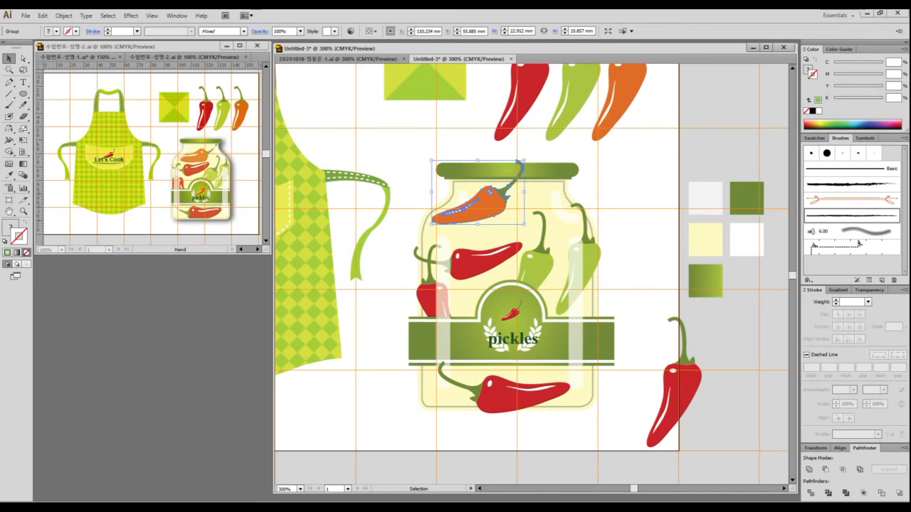
{"action": "left_click_drag", "start_coordinate": [524, 224], "coordinate": [535, 230]}
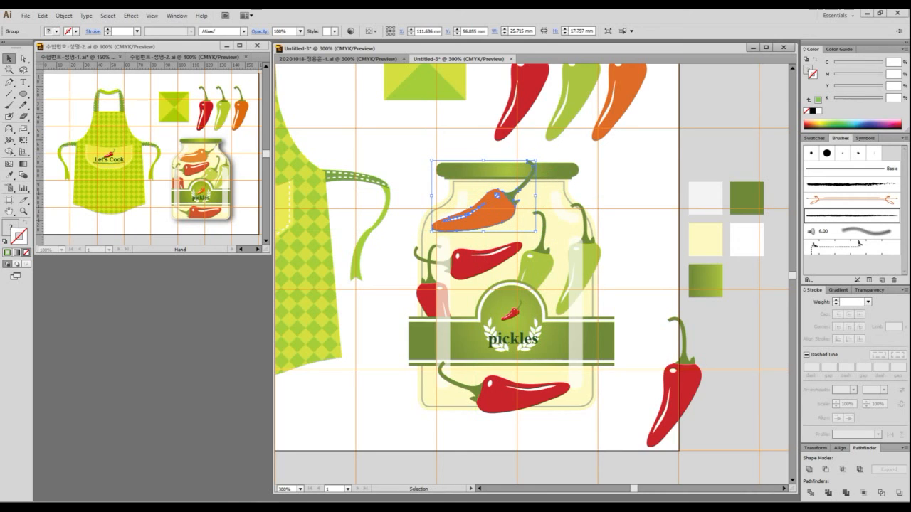
{"action": "left_click_drag", "start_coordinate": [496, 195], "coordinate": [505, 186]}
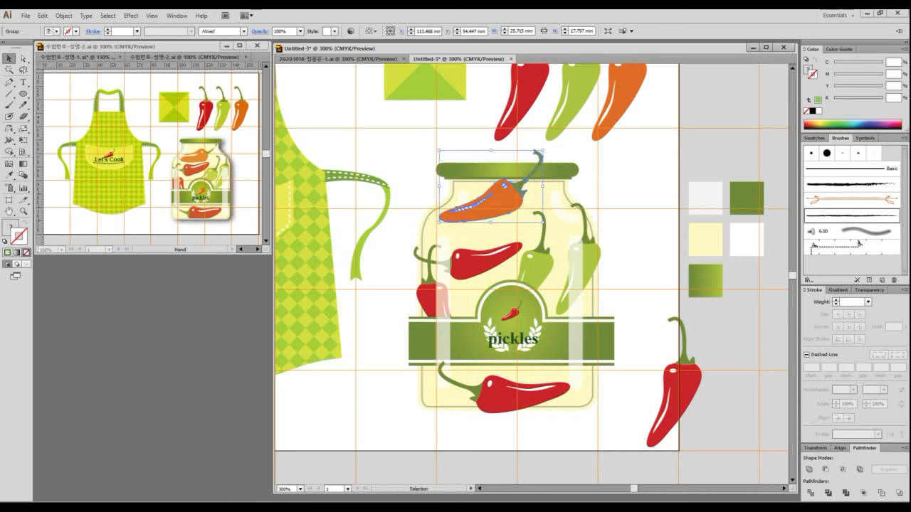
{"action": "left_click_drag", "start_coordinate": [547, 147], "coordinate": [557, 160]}
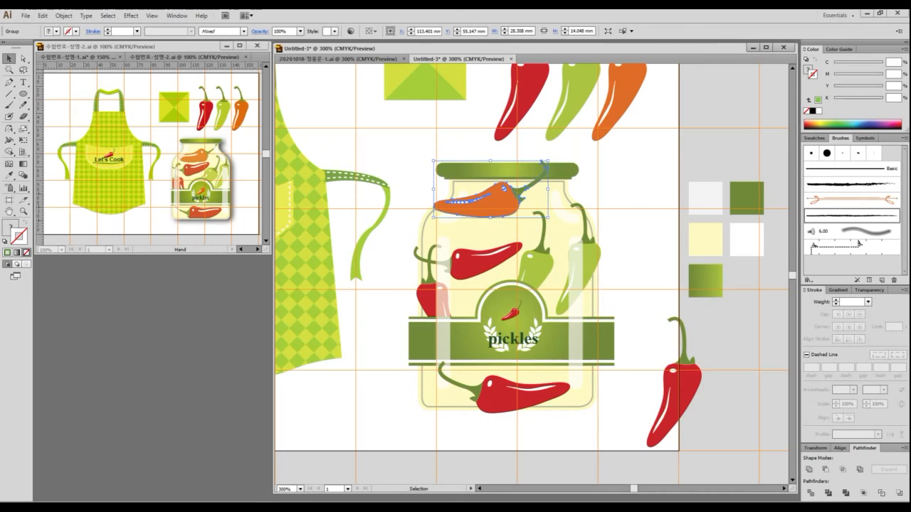
{"action": "left_click_drag", "start_coordinate": [501, 189], "coordinate": [504, 200]}
{"action": "key", "text": "ctrl+shift+a"}
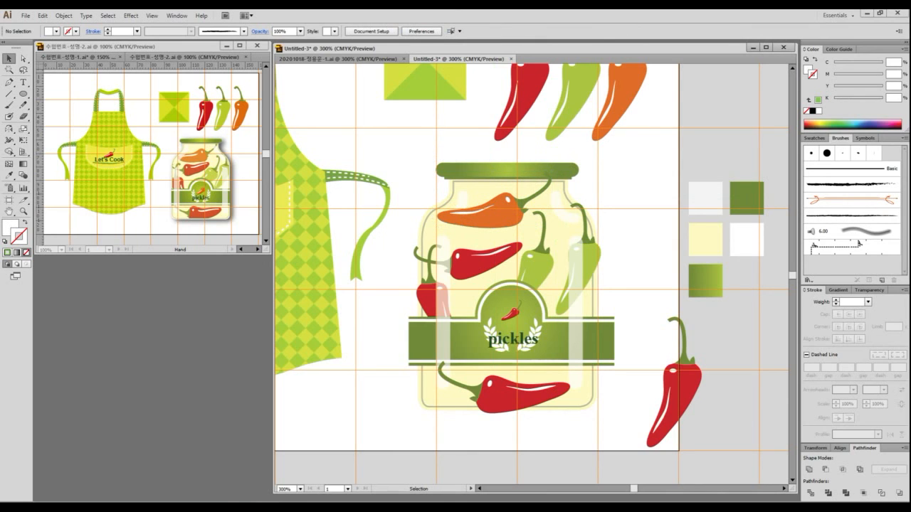
- Delete the spare red pepper standing outside the jar at its lower right
{"action": "key", "text": "Delete"}
{"action": "key", "text": "ctrl+s"}
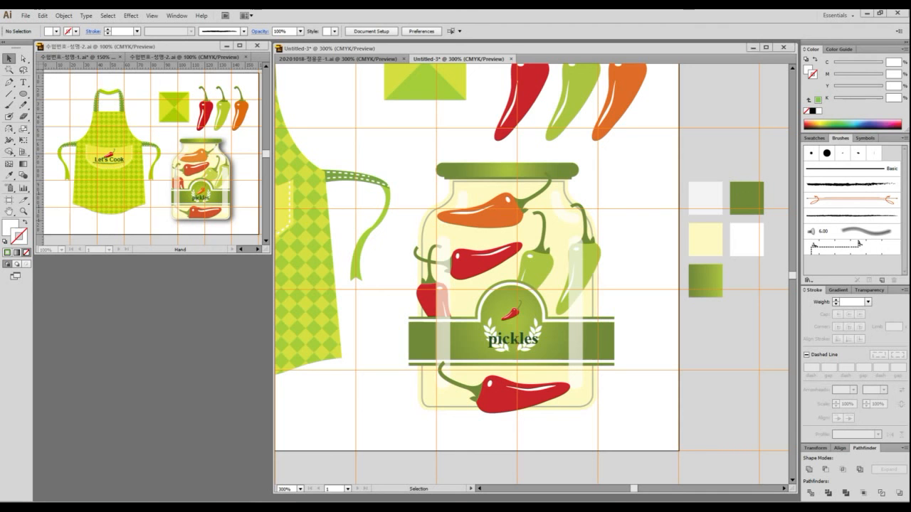
{"action": "left_click_drag", "start_coordinate": [910, 64], "coordinate": [910, 28]}
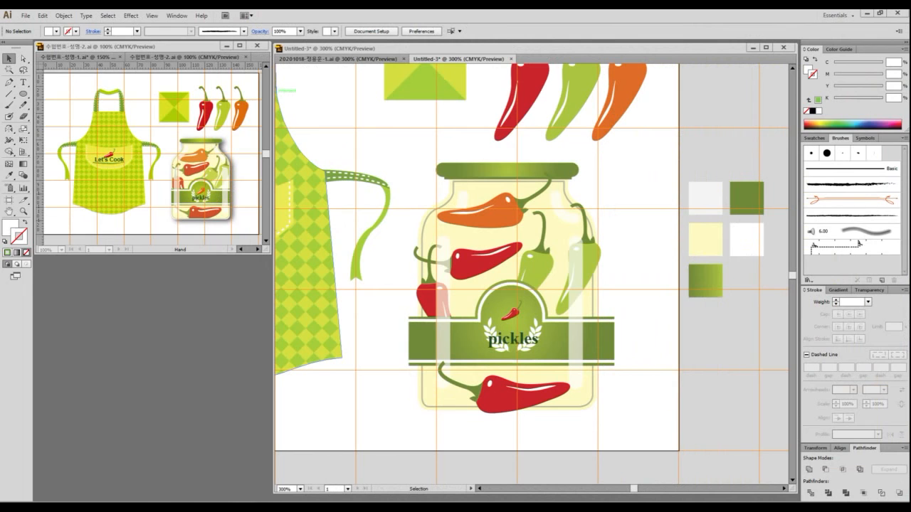
- Examine the reference jar's upper part and left edge up close to see where the peppers end at the inner outline
{"action": "left_click", "coordinate": [186, 142]}
{"action": "scroll", "coordinate": [186, 142], "scroll_direction": "up", "scroll_amount": 4}
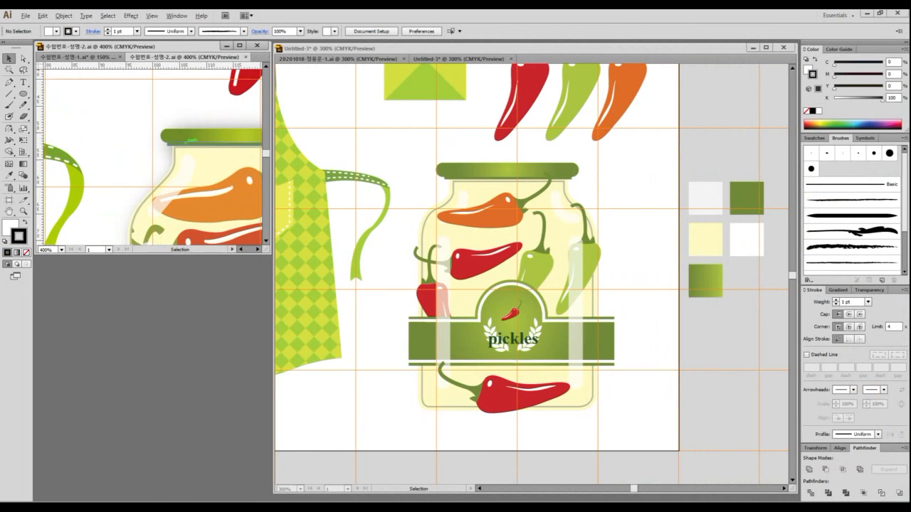
{"action": "left_click_drag", "start_coordinate": [186, 143], "coordinate": [113, 86]}
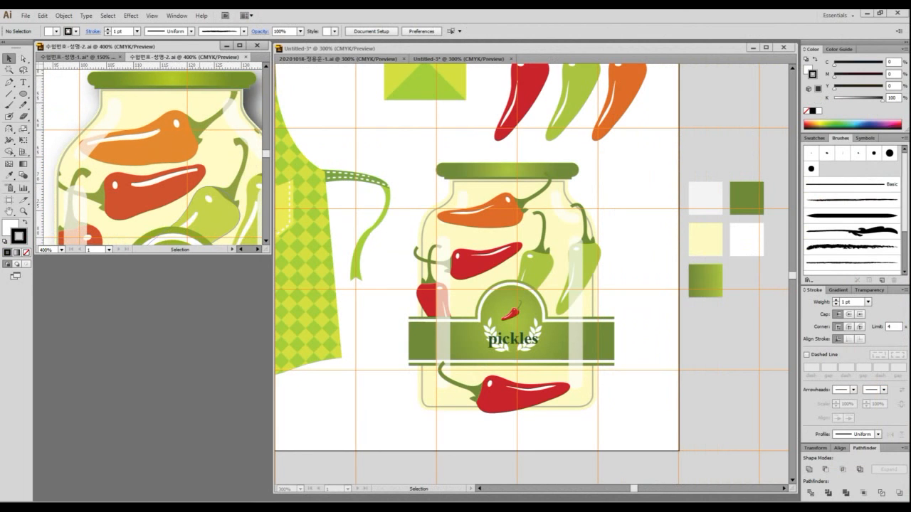
{"action": "scroll", "coordinate": [200, 192], "scroll_direction": "down", "scroll_amount": 1}
{"action": "left_click_drag", "start_coordinate": [200, 192], "coordinate": [197, 138]}
{"action": "scroll", "coordinate": [91, 173], "scroll_direction": "up", "scroll_amount": 3}
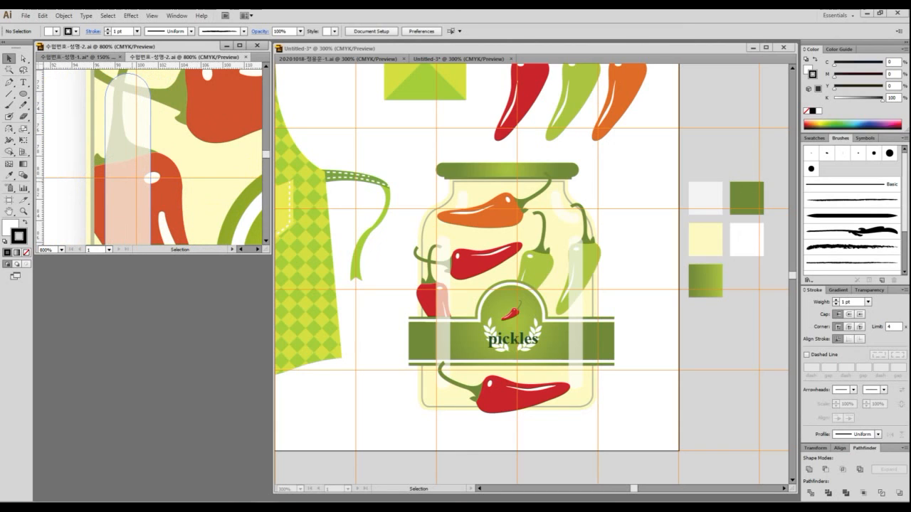
{"action": "key", "text": "a"}
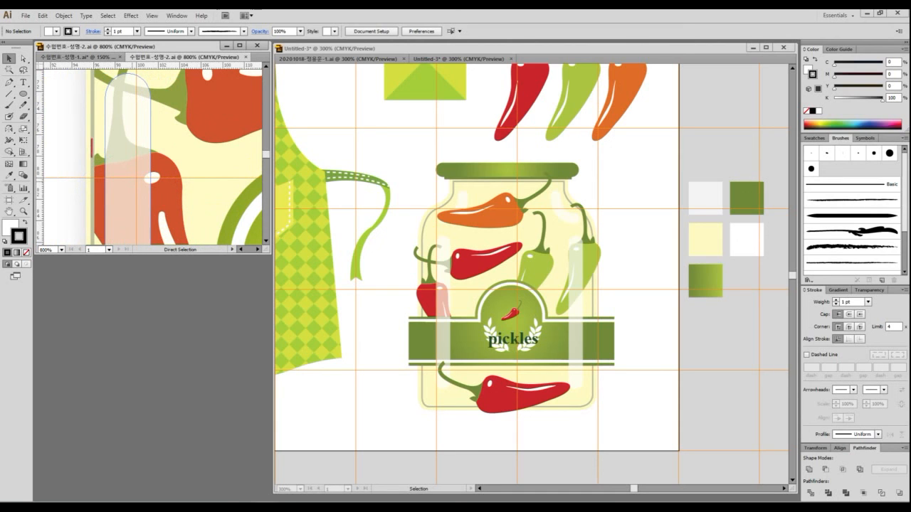
{"action": "left_click_drag", "start_coordinate": [95, 198], "coordinate": [91, 234]}
{"action": "key", "text": "Escape"}
- Examine how the reference trims the bottom pepper at the jar's base and the label band at its left edge
{"action": "left_click_drag", "start_coordinate": [108, 198], "coordinate": [81, 69]}
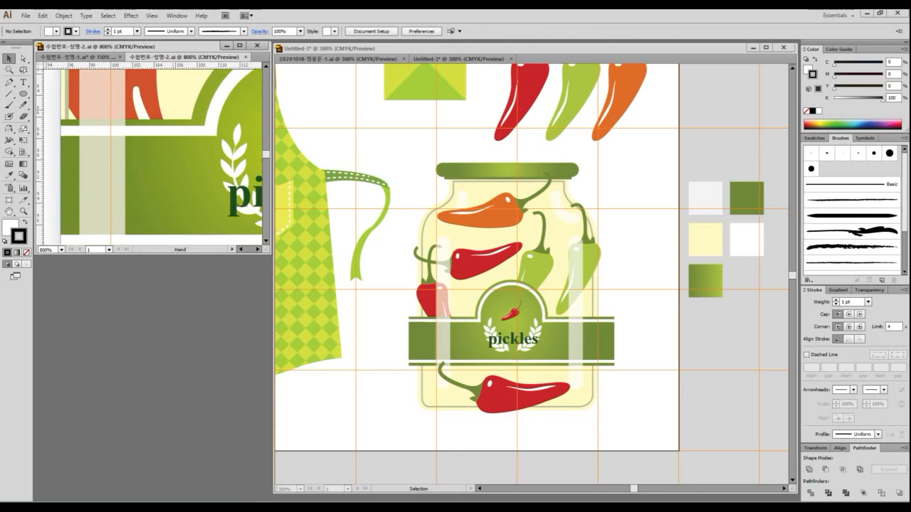
{"action": "mouse_move", "coordinate": [199, 244]}
{"action": "left_mouse_down"}
{"action": "mouse_move", "coordinate": [167, 111]}
{"action": "mouse_move", "coordinate": [143, 84]}
{"action": "left_mouse_up"}
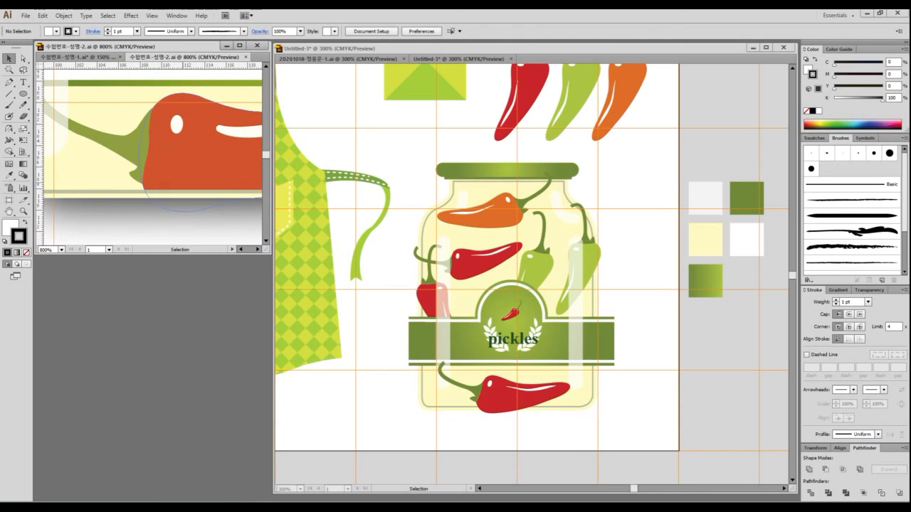
{"action": "key", "text": "ctrl+2"}
{"action": "left_click_drag", "start_coordinate": [146, 191], "coordinate": [234, 192]}
{"action": "key", "text": "Escape"}
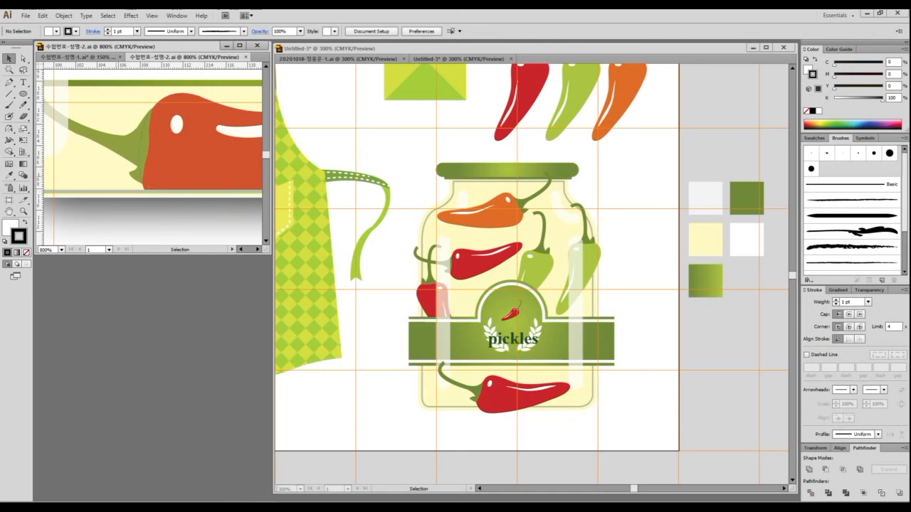
{"action": "left_click_drag", "start_coordinate": [114, 121], "coordinate": [182, 217]}
{"action": "mouse_move", "coordinate": [173, 160]}
{"action": "left_mouse_down"}
{"action": "mouse_move", "coordinate": [194, 190]}
{"action": "mouse_move", "coordinate": [197, 222]}
{"action": "mouse_move", "coordinate": [187, 205]}
{"action": "left_mouse_up"}
{"action": "key", "text": "ctrl+2"}
{"action": "mouse_move", "coordinate": [87, 97]}
{"action": "left_mouse_down"}
{"action": "mouse_move", "coordinate": [92, 115]}
{"action": "mouse_move", "coordinate": [208, 224]}
{"action": "left_mouse_up"}
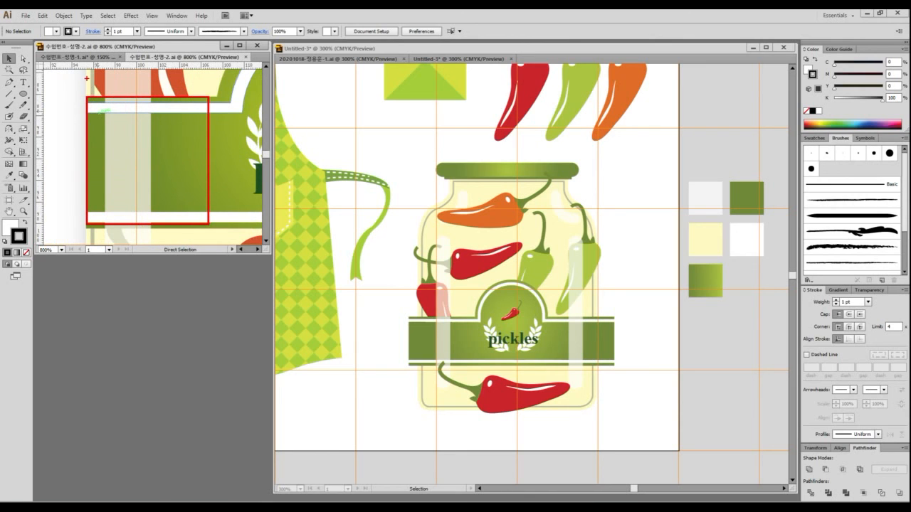
{"action": "left_click_drag", "start_coordinate": [87, 78], "coordinate": [88, 243]}
{"action": "key", "text": "Escape"}
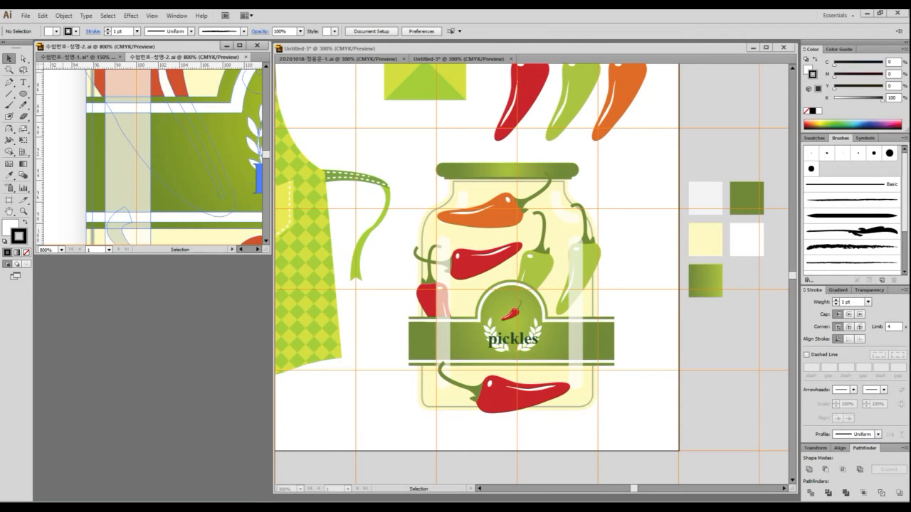
- Return to the Untitled-3 document, ungroup the jar into separate lid, body and inner outline, and select the inner outline
{"action": "key", "text": "ctrl+F6"}
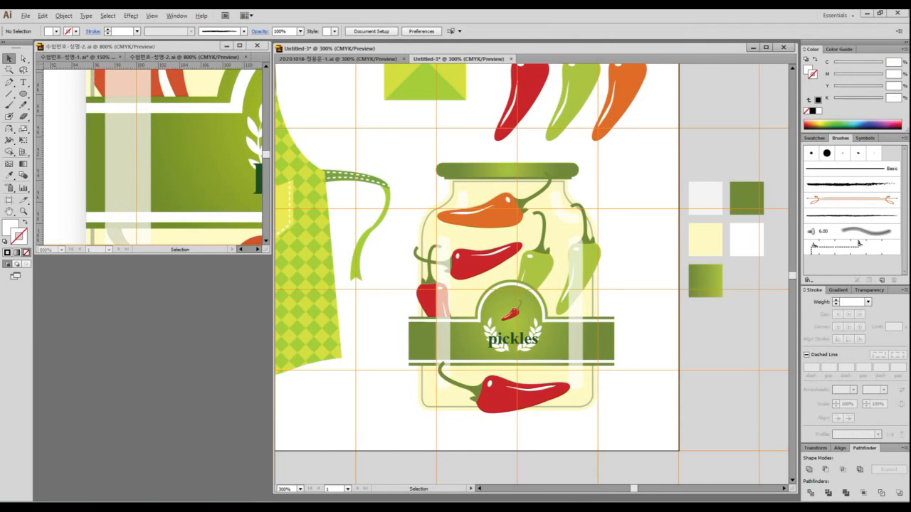
{"action": "scroll", "coordinate": [615, 214], "scroll_direction": "up", "scroll_amount": 1}
{"action": "left_click_drag", "start_coordinate": [591, 259], "coordinate": [611, 211]}
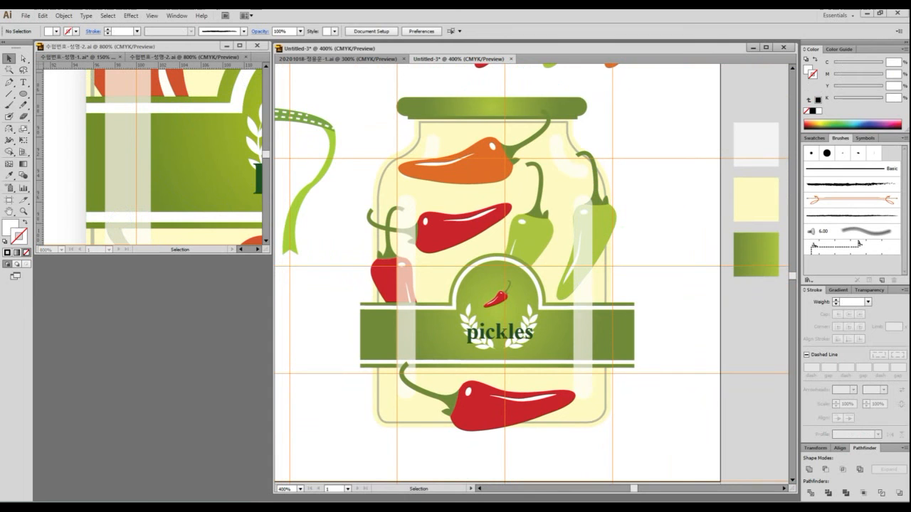
{"action": "key", "text": "ctrl+alt+2"}
{"action": "key", "text": "ctrl+shift+a"}
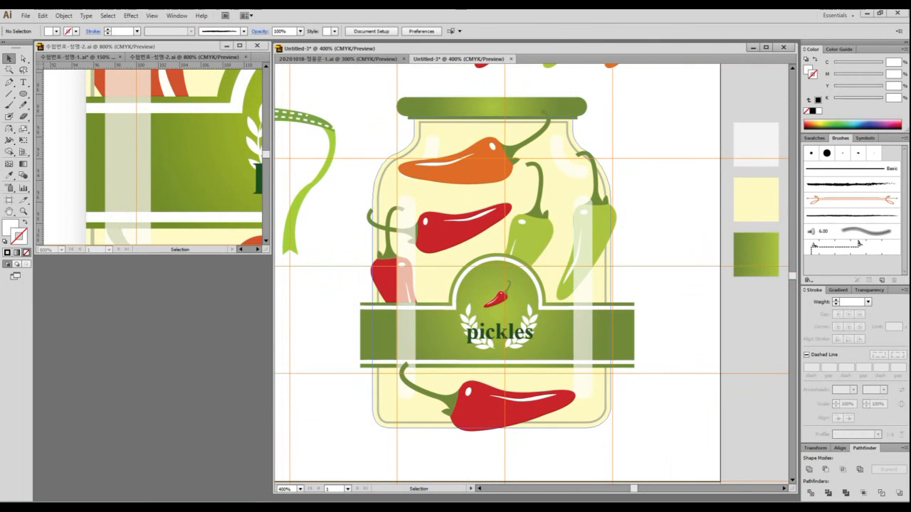
{"action": "left_click", "coordinate": [548, 192]}
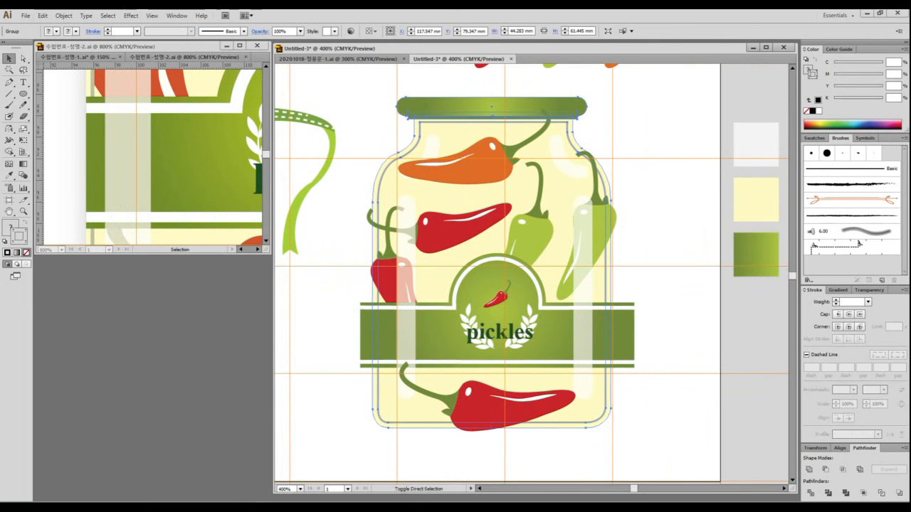
{"action": "key", "text": "ctrl+shift+a"}
{"action": "left_click", "coordinate": [548, 192]}
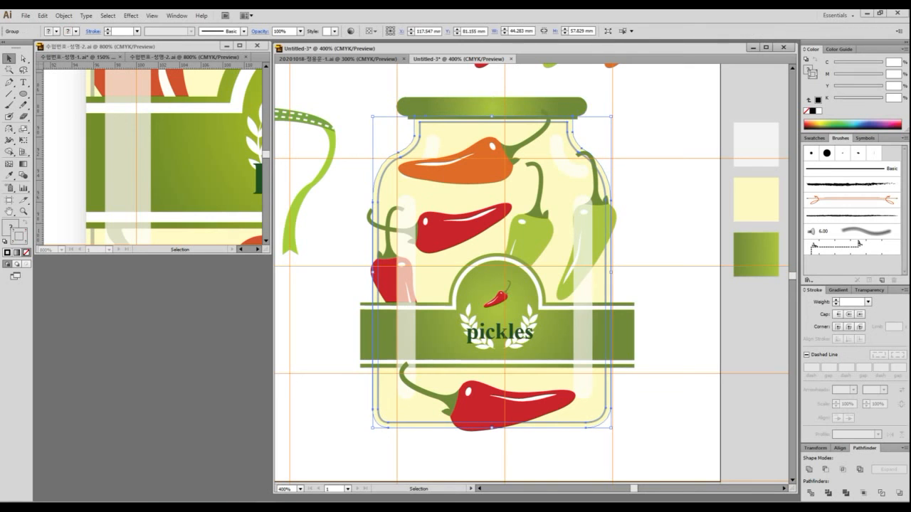
{"action": "key", "text": "ctrl+shift+a"}
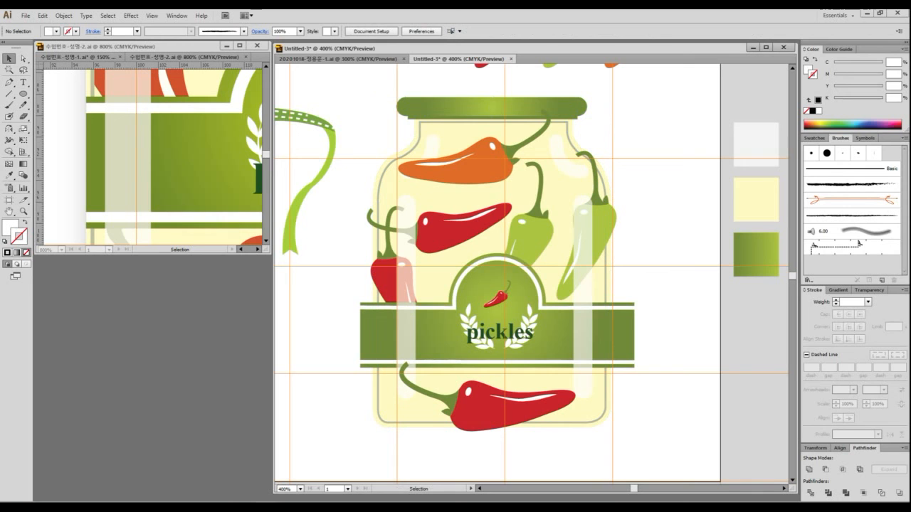
{"action": "left_click", "coordinate": [605, 177]}
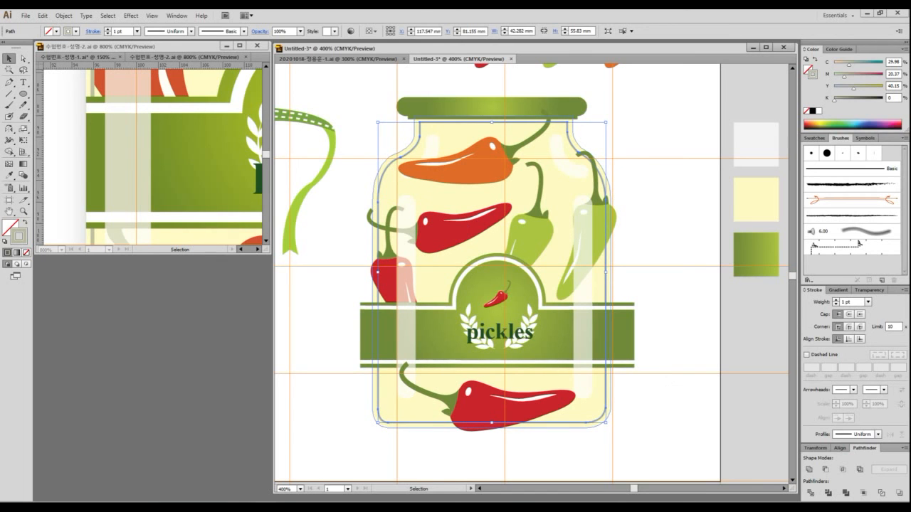
- Try moving the jar's inner outline away to the right of the jar and undo the move
{"action": "key", "text": "a"}
{"action": "key", "text": "v"}
{"action": "key", "text": "ctrl+shift+a"}
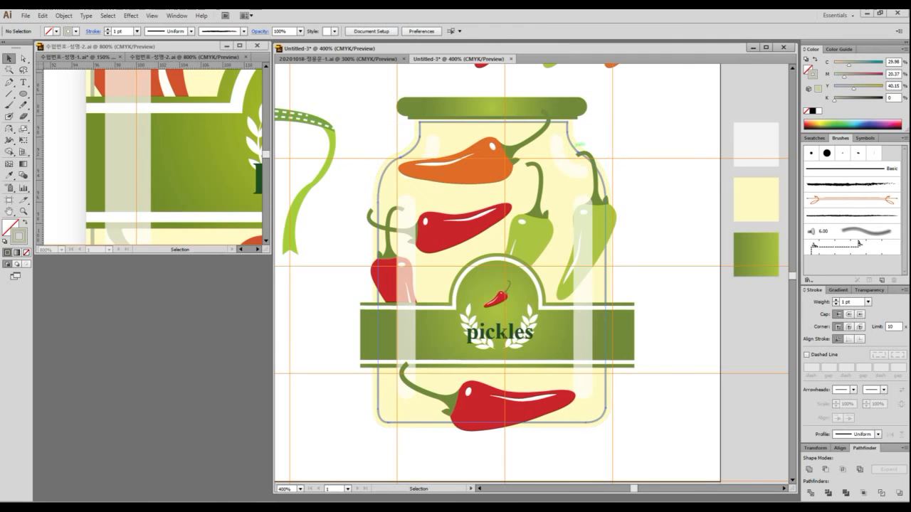
{"action": "left_click_drag", "start_coordinate": [577, 151], "coordinate": [683, 175]}
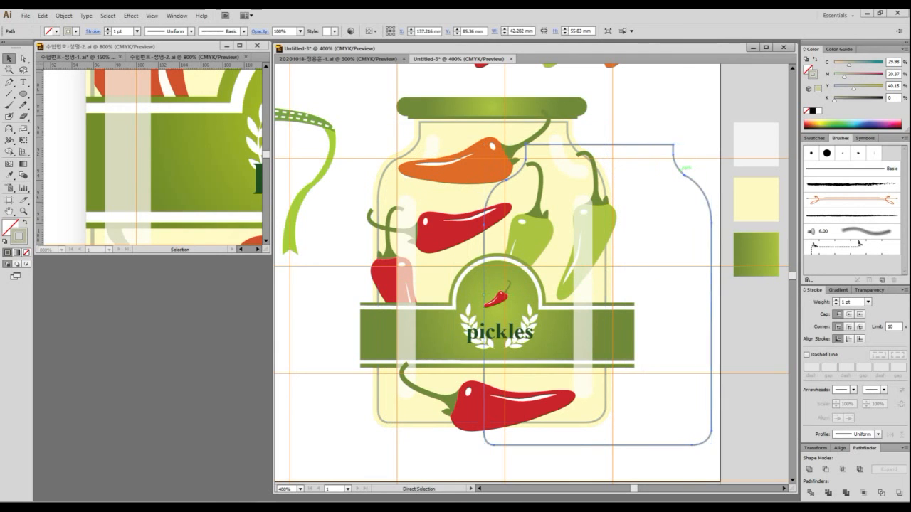
{"action": "key", "text": "ctrl+z"}
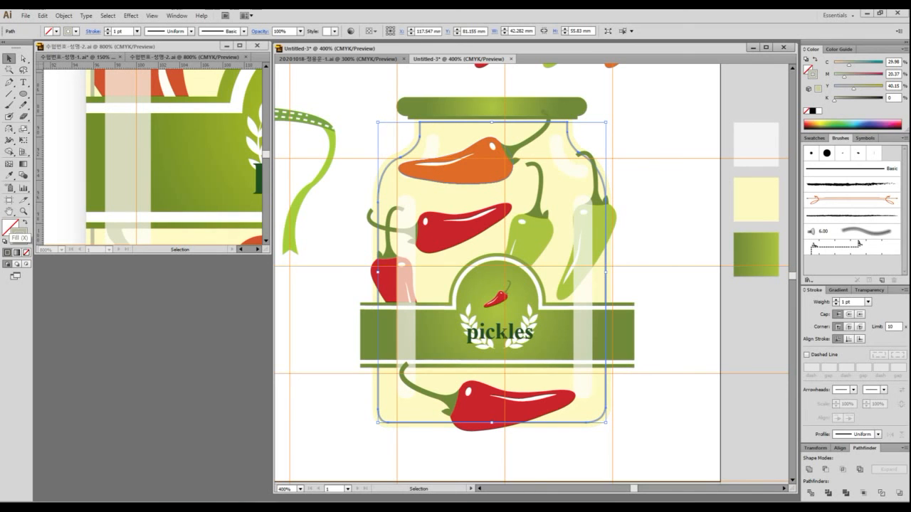
{"action": "double_click", "coordinate": [13, 227]}
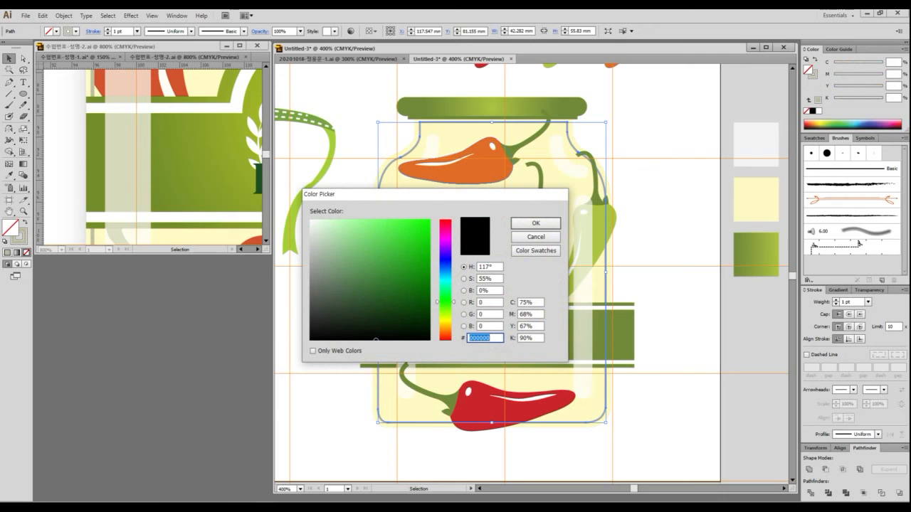
{"action": "left_click", "coordinate": [446, 262]}
{"action": "left_click", "coordinate": [535, 223]}
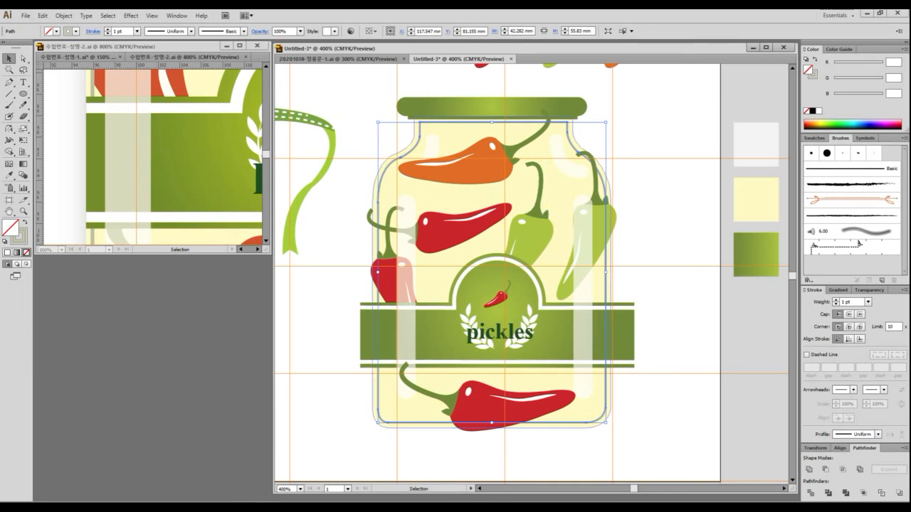
- Fill the jar's inner outline with dark green, about C 86, M 25, Y 100, K 13, and remove its stroke
{"action": "double_click", "coordinate": [10, 227]}
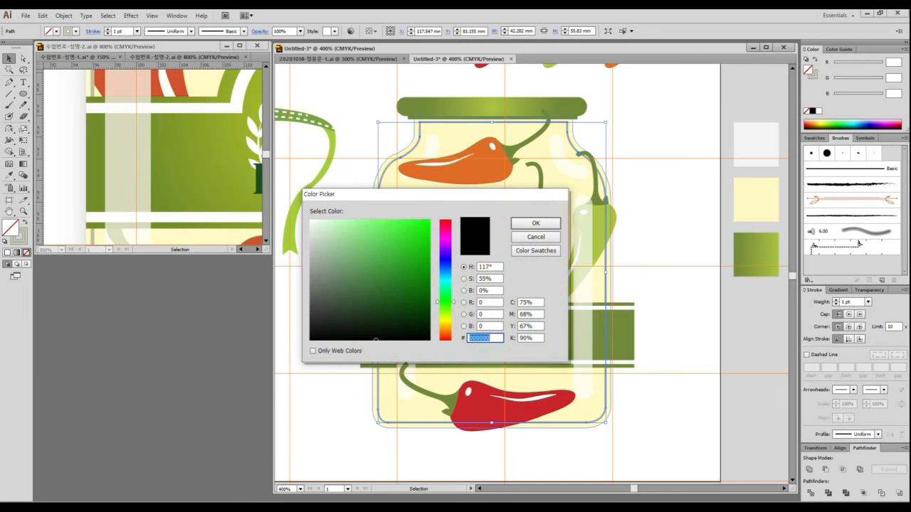
{"action": "left_click", "coordinate": [416, 280]}
{"action": "key", "text": "Return"}
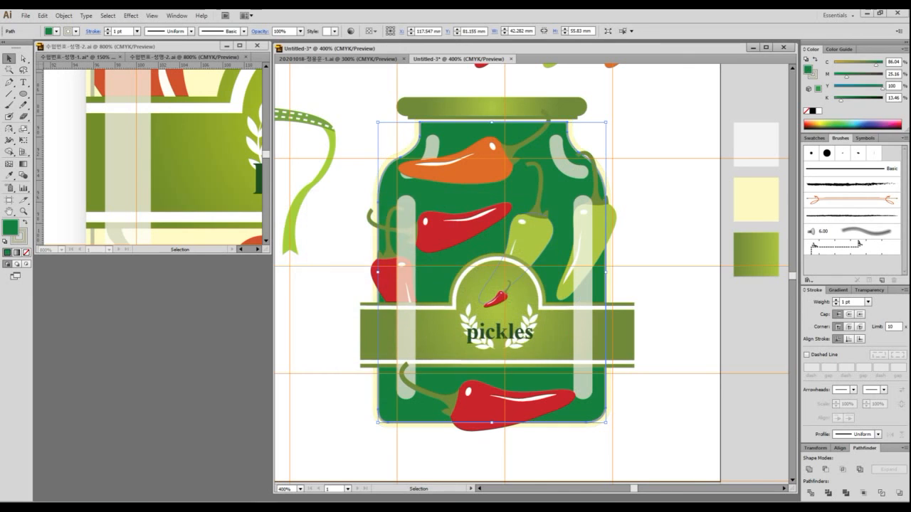
{"action": "key", "text": "x"}
{"action": "key", "text": "slash"}
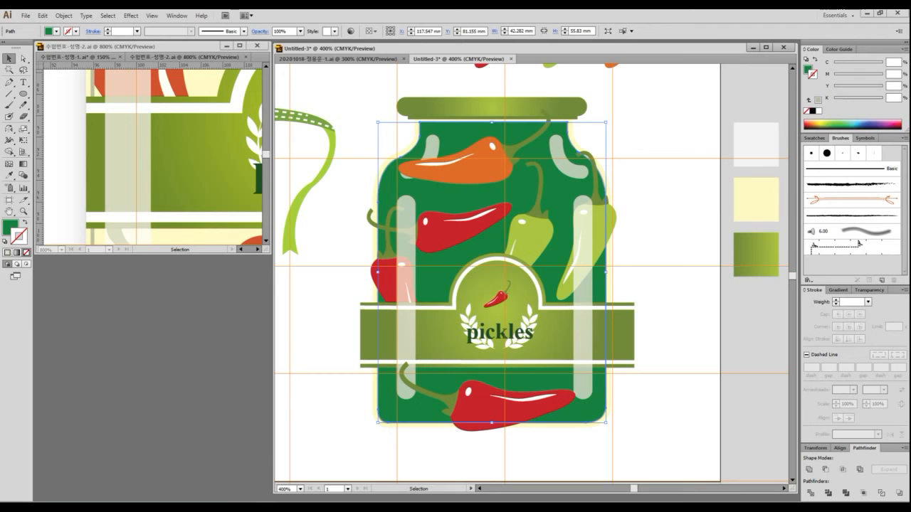
- Bring the green-filled inner jar shape to the front of the peppers, highlights and label
{"action": "right_click", "coordinate": [521, 185]}
{"action": "mouse_move", "coordinate": [569, 318]}
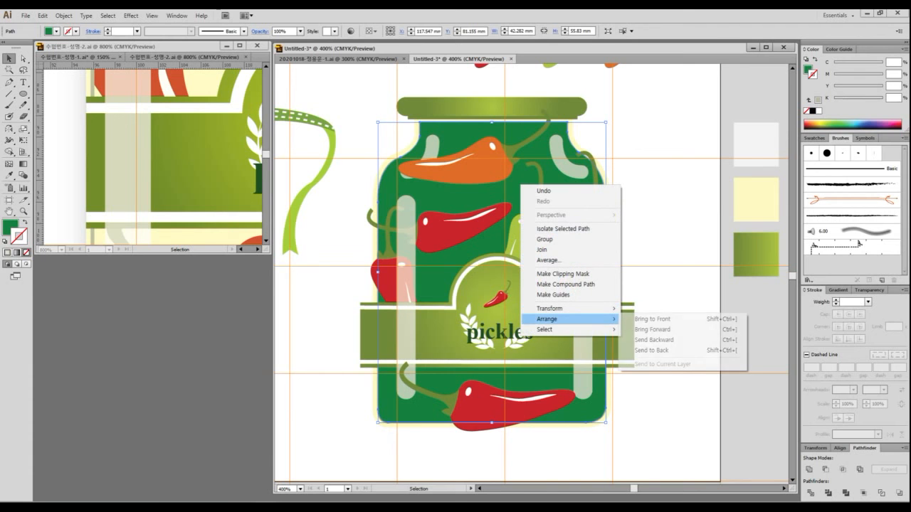
{"action": "left_click", "coordinate": [653, 319]}
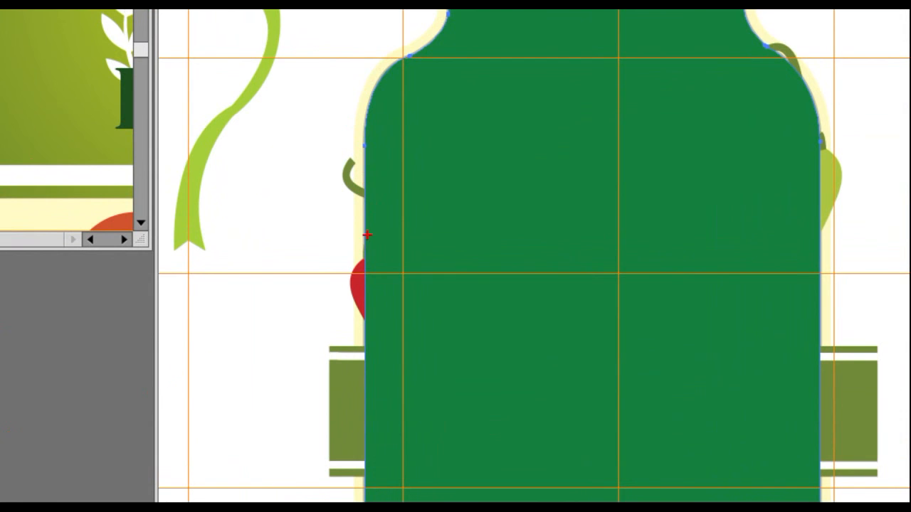
{"action": "left_click_drag", "start_coordinate": [354, 164], "coordinate": [333, 207]}
{"action": "left_click_drag", "start_coordinate": [358, 282], "coordinate": [299, 311]}
{"action": "left_click_drag", "start_coordinate": [354, 343], "coordinate": [302, 379]}
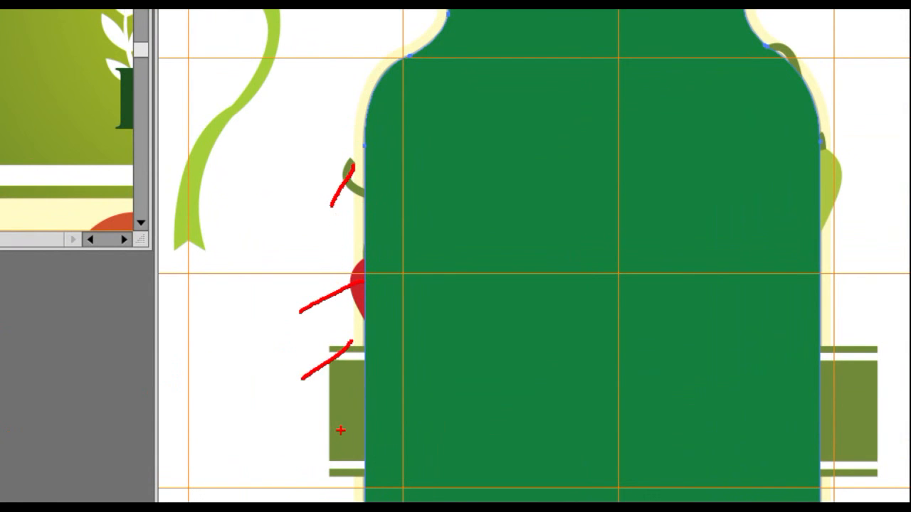
{"action": "left_click_drag", "start_coordinate": [352, 343], "coordinate": [348, 348]}
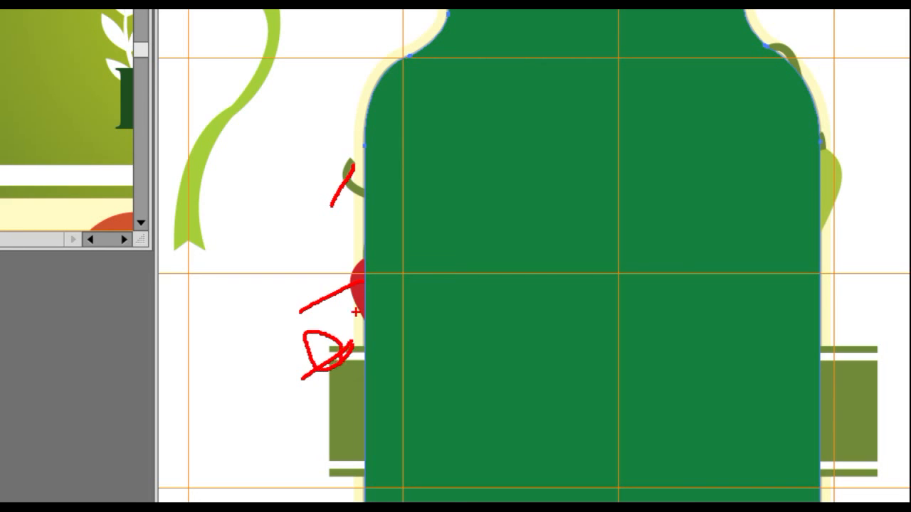
{"action": "left_click_drag", "start_coordinate": [356, 312], "coordinate": [348, 359]}
{"action": "mouse_move", "coordinate": [342, 435]}
{"action": "left_mouse_down"}
{"action": "mouse_move", "coordinate": [341, 500]}
{"action": "mouse_move", "coordinate": [356, 502]}
{"action": "left_mouse_up"}
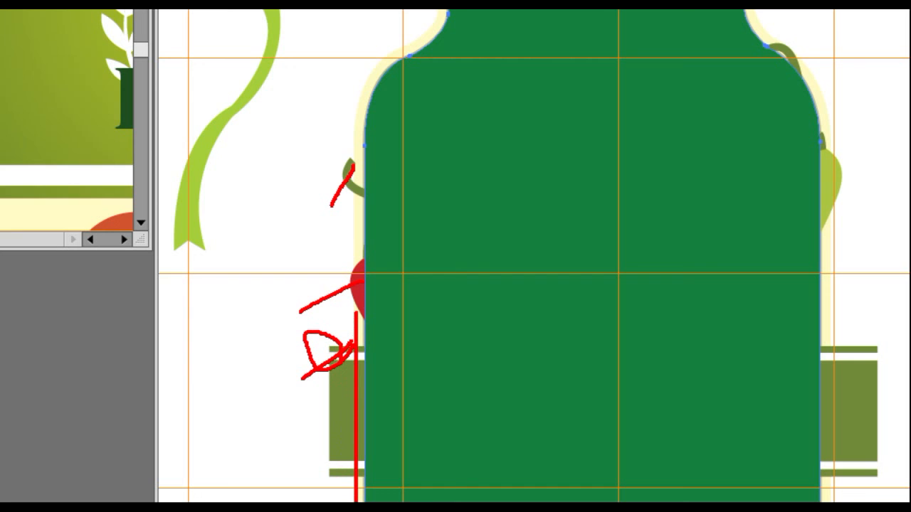
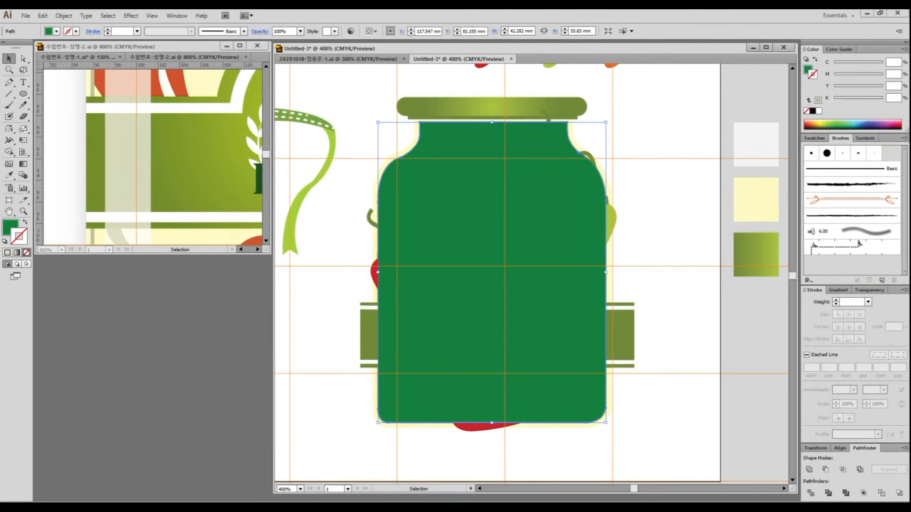
- Try clipping only the peppers and glass highlights with the green jar shape, leaving out the lid, jar body and label, and undo it
{"action": "key", "text": "ctrl+shift+a"}
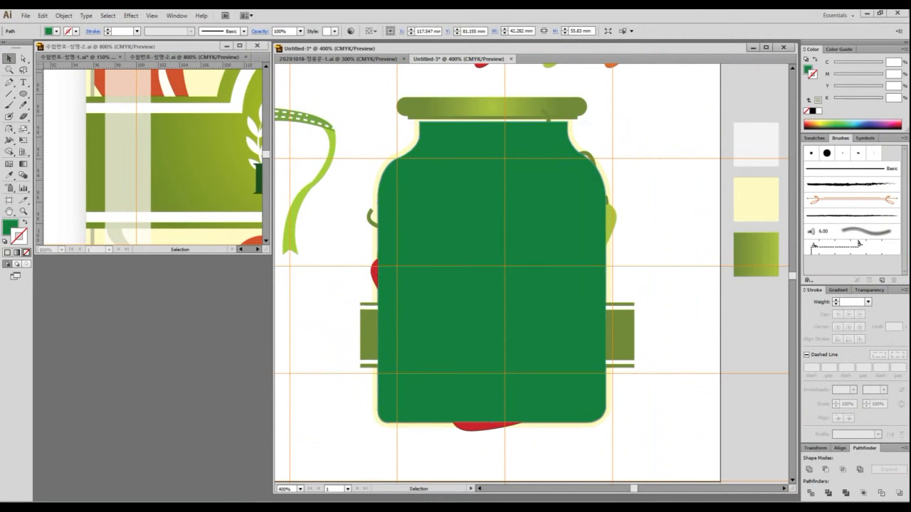
{"action": "left_click_drag", "start_coordinate": [658, 463], "coordinate": [359, 89]}
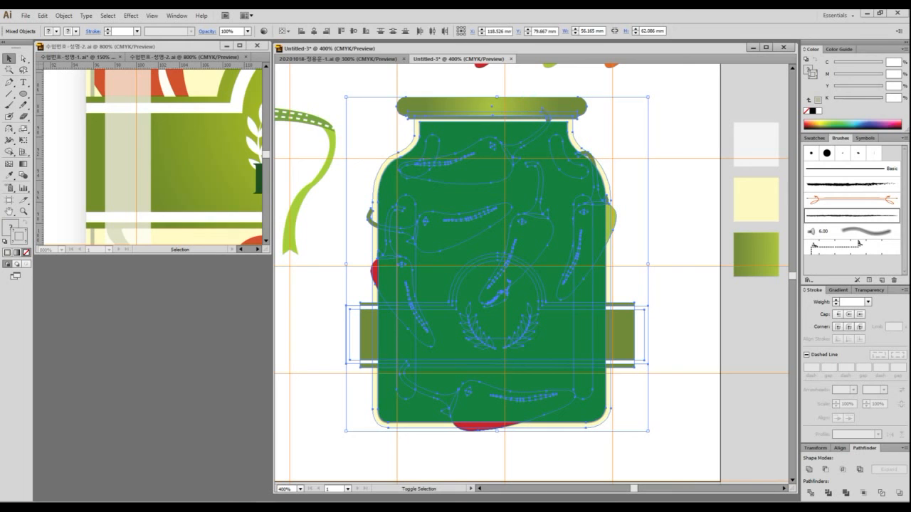
{"action": "left_click", "coordinate": [544, 111], "text": "shift"}
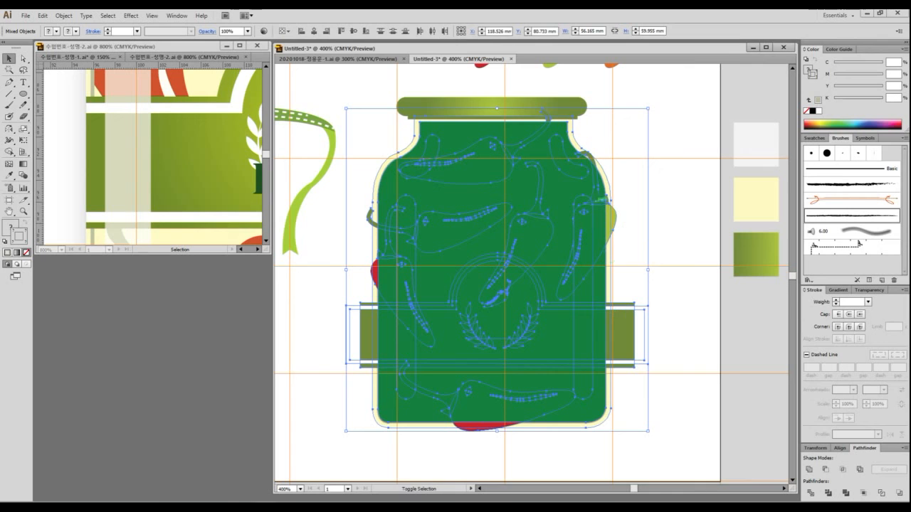
{"action": "left_click", "coordinate": [573, 122], "text": "shift"}
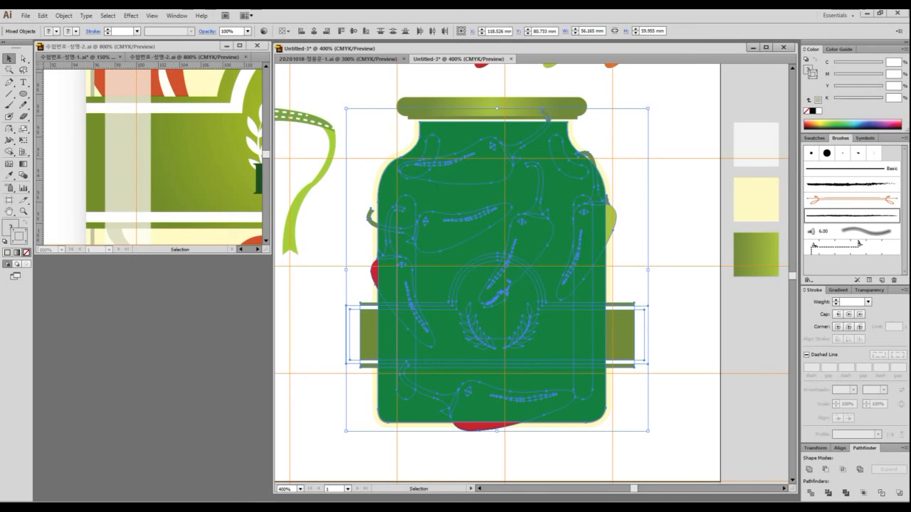
{"action": "key", "text": "shift"}
{"action": "left_click", "coordinate": [633, 322], "text": "shift"}
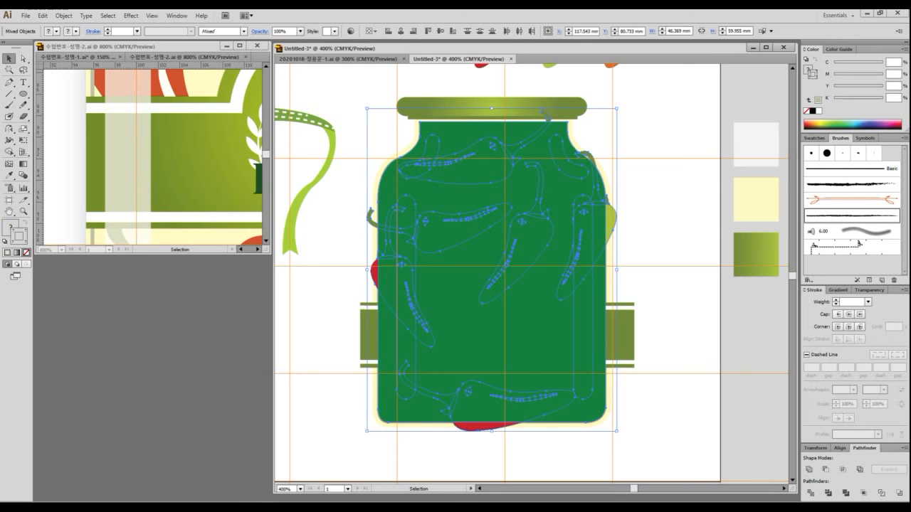
{"action": "right_click", "coordinate": [557, 283]}
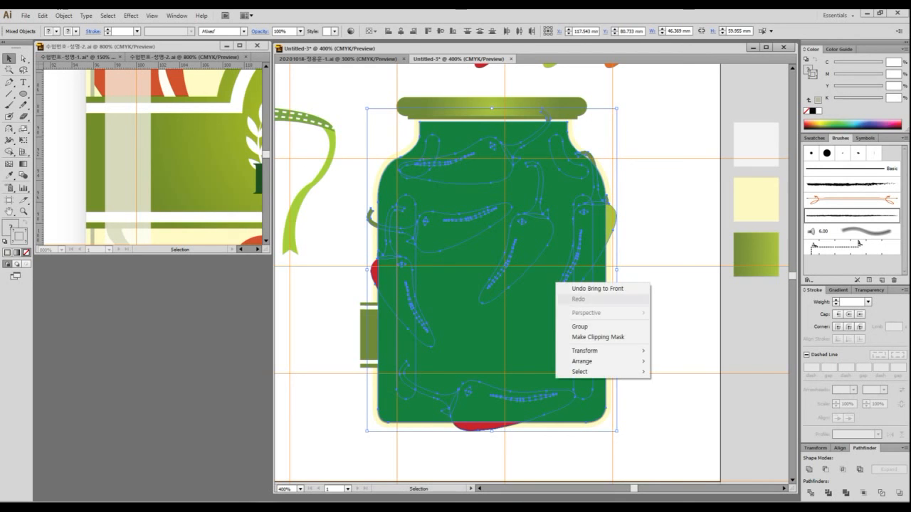
{"action": "left_click", "coordinate": [598, 336]}
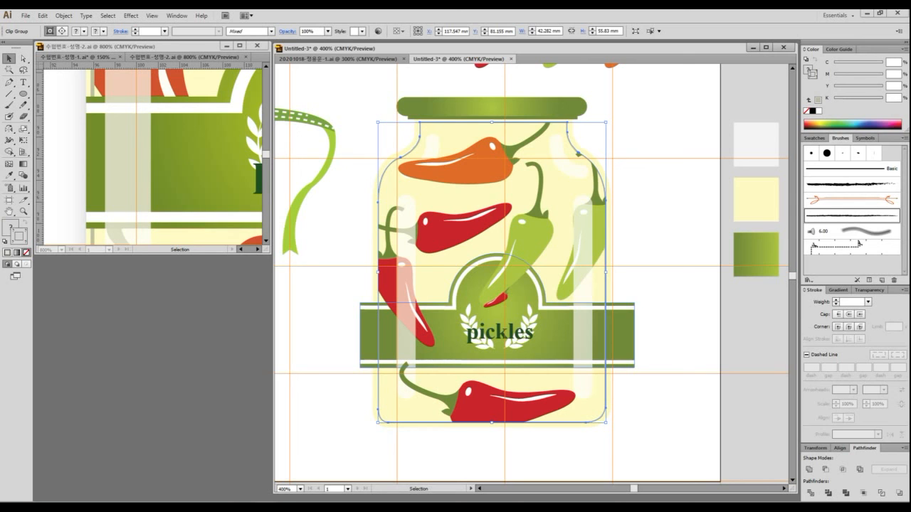
{"action": "key", "text": "ctrl+z"}
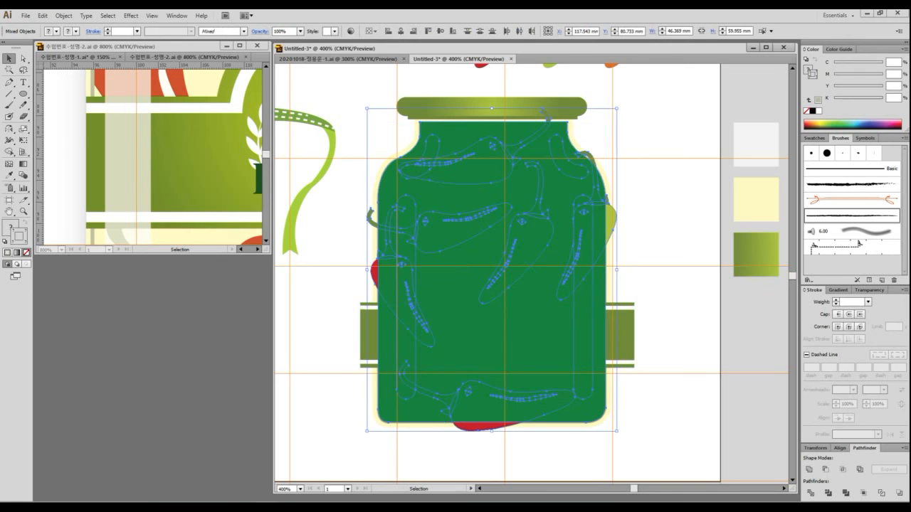
- Try clipping the entire jar artwork, including the lid and label, with the green inner jar shape and undo the mask
{"action": "key", "text": "ctrl+shift+a"}
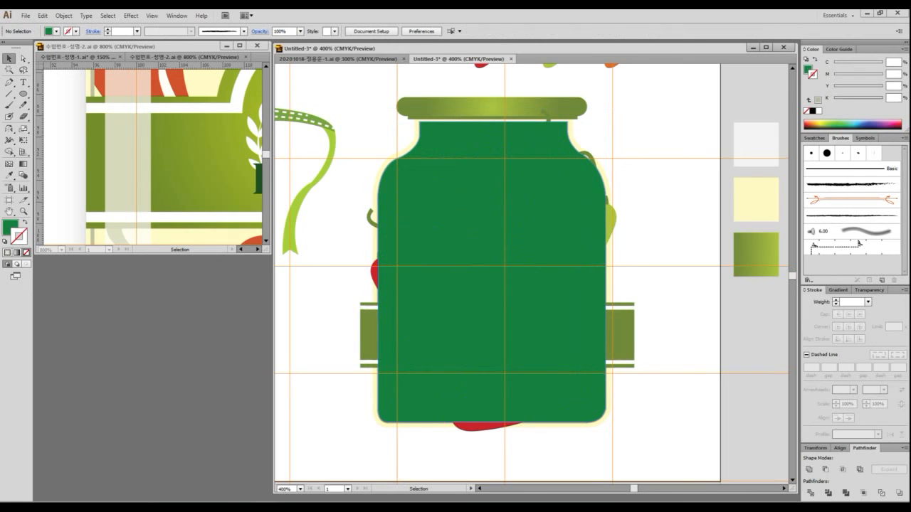
{"action": "left_click", "coordinate": [491, 272]}
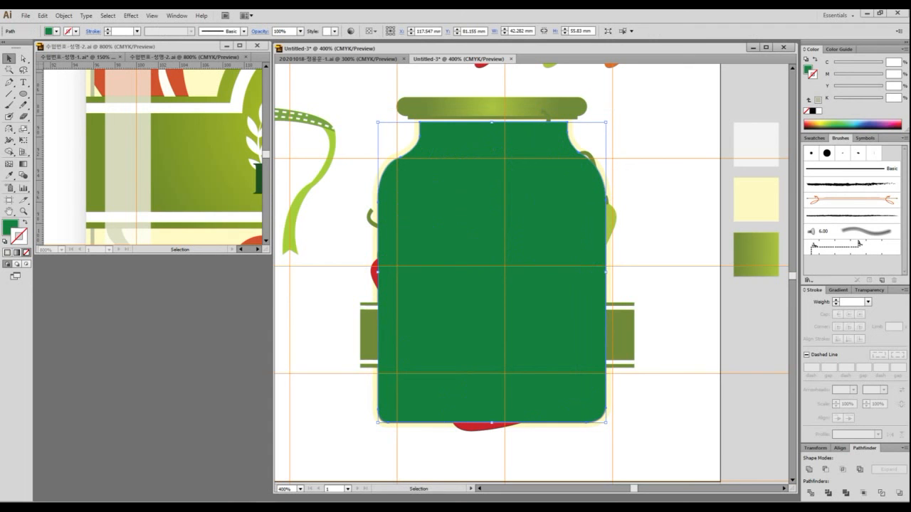
{"action": "left_click_drag", "start_coordinate": [639, 455], "coordinate": [373, 111]}
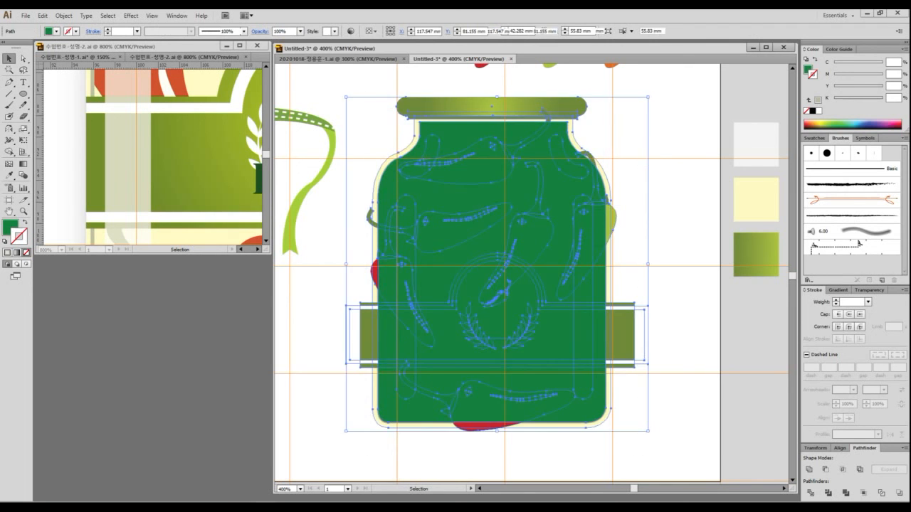
{"action": "right_click", "coordinate": [437, 105]}
{"action": "left_click", "coordinate": [470, 159]}
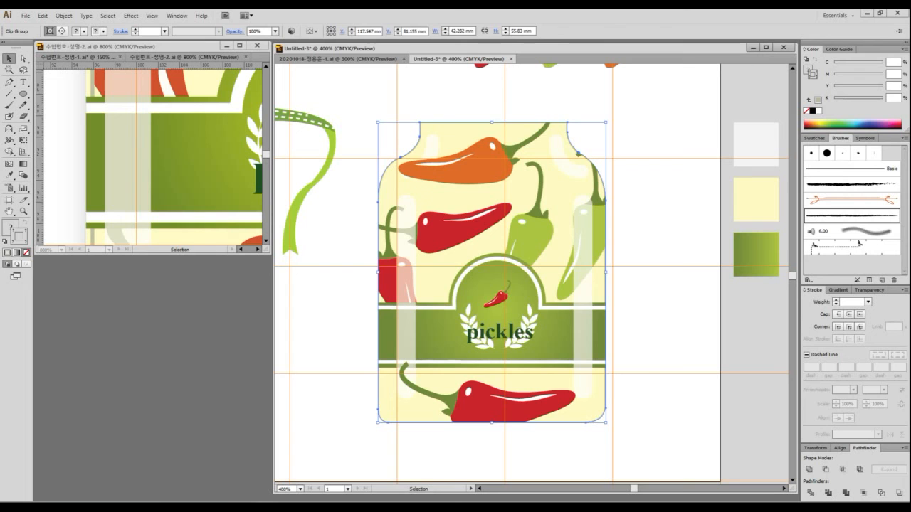
{"action": "key", "text": "ctrl+alt+7"}
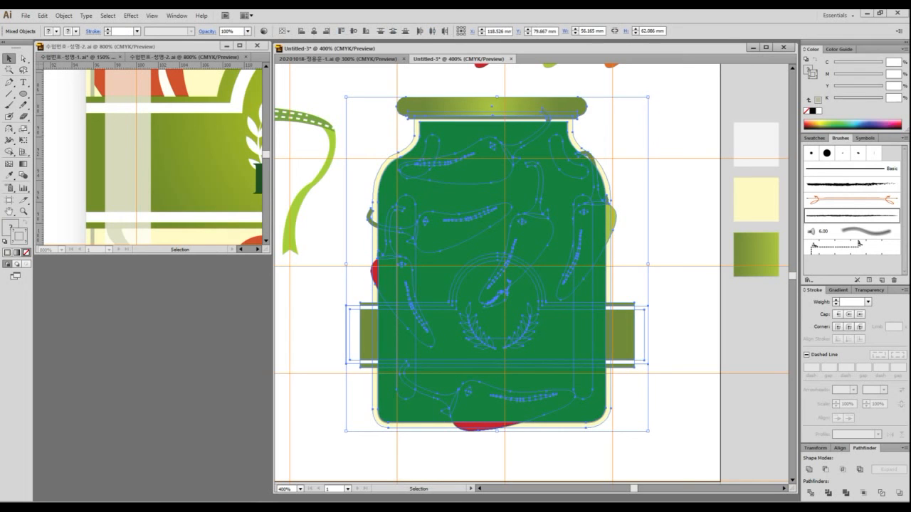
- Exclude the lid, cream jar body and label from the selection and clip the peppers and highlights with the green jar shape
{"action": "left_click", "coordinate": [491, 106], "text": "shift"}
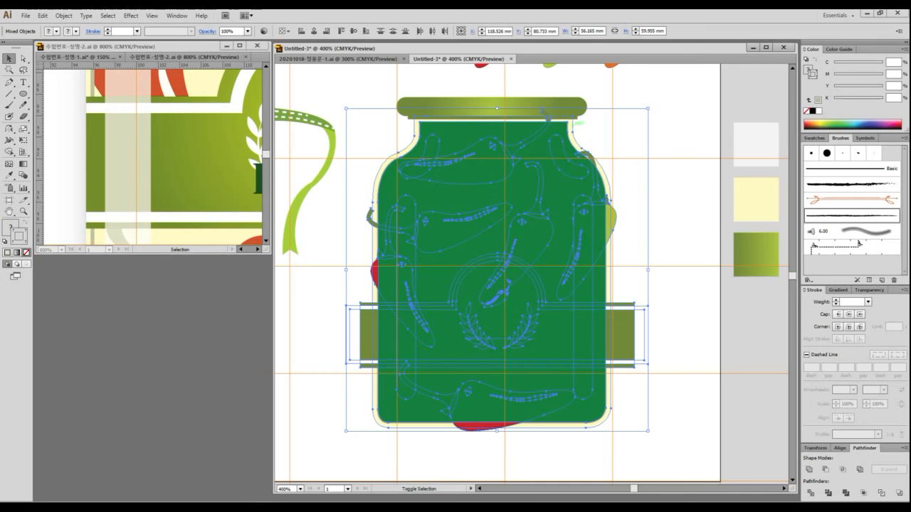
{"action": "left_click", "coordinate": [573, 125], "text": "shift"}
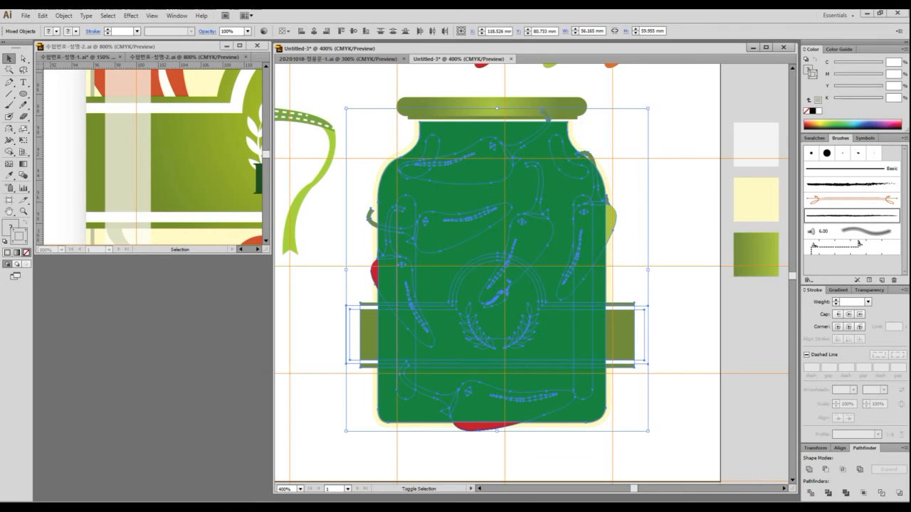
{"action": "left_click", "coordinate": [621, 334], "text": "shift"}
{"action": "right_click", "coordinate": [573, 278]}
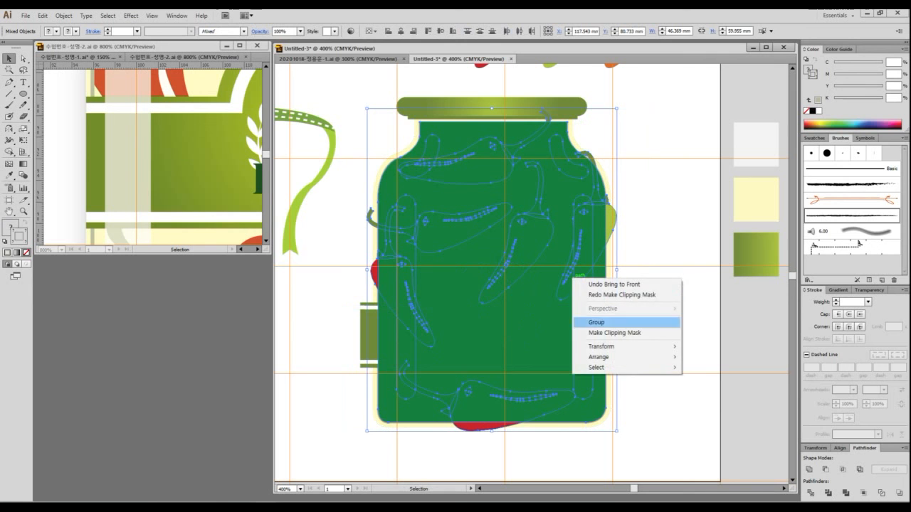
{"action": "left_click", "coordinate": [613, 332]}
{"action": "key", "text": "ctrl+shift+a"}
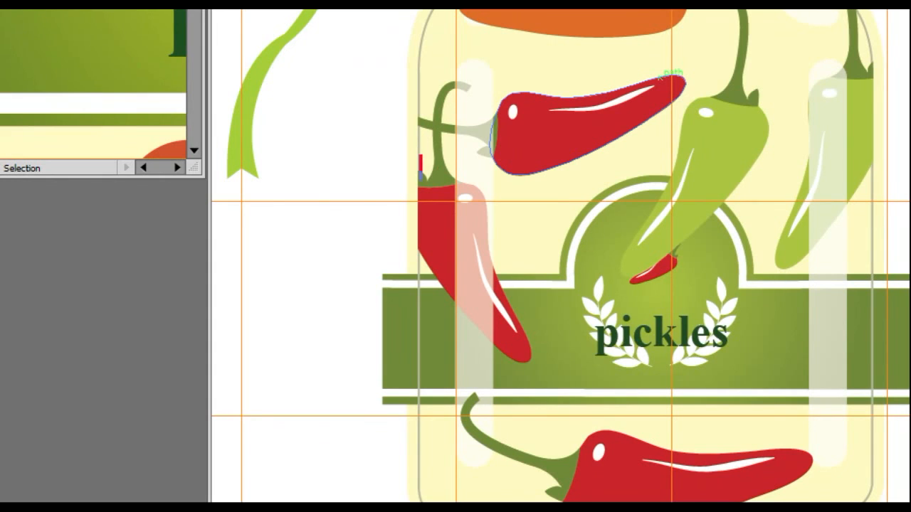
{"action": "left_click_drag", "start_coordinate": [420, 174], "coordinate": [430, 307]}
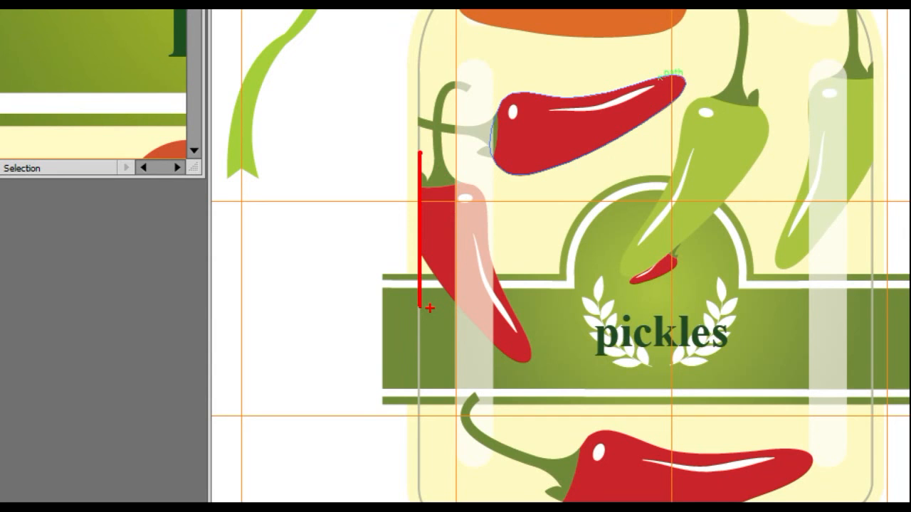
{"action": "key", "text": "Escape"}
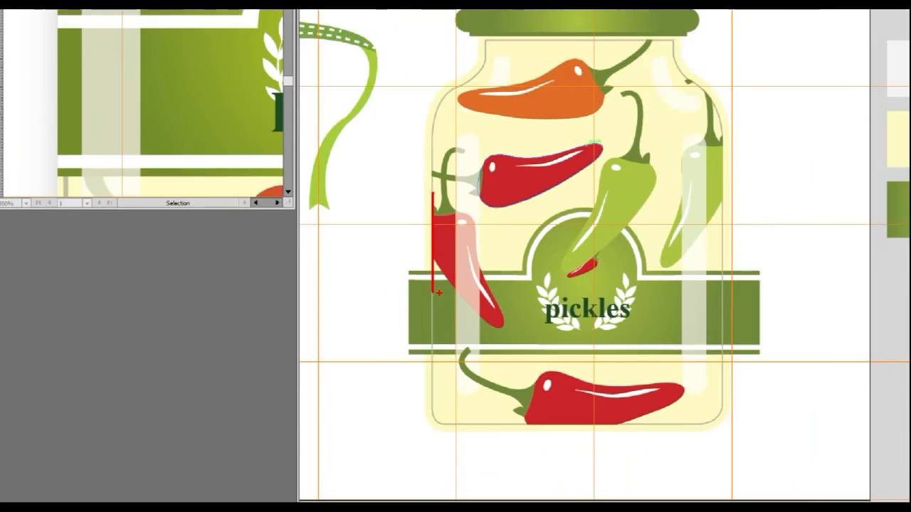
{"action": "left_click", "coordinate": [555, 334]}
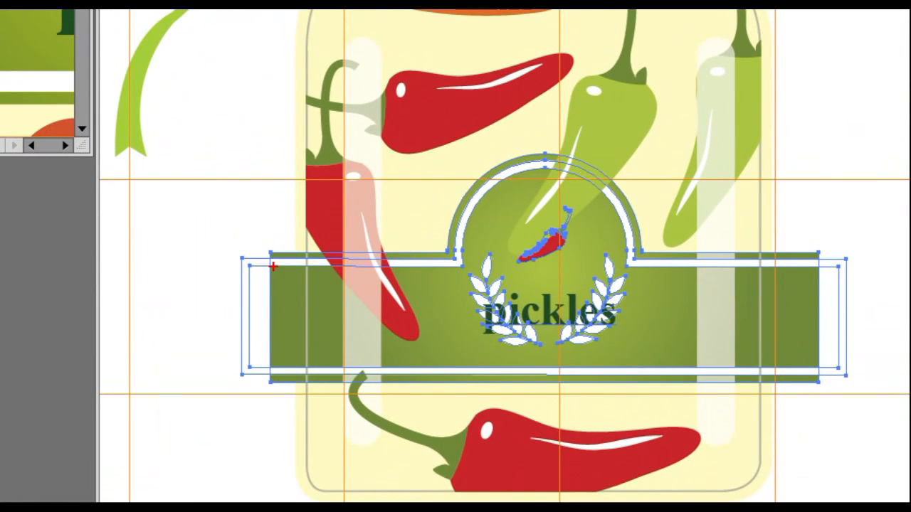
{"action": "left_click_drag", "start_coordinate": [295, 218], "coordinate": [305, 442]}
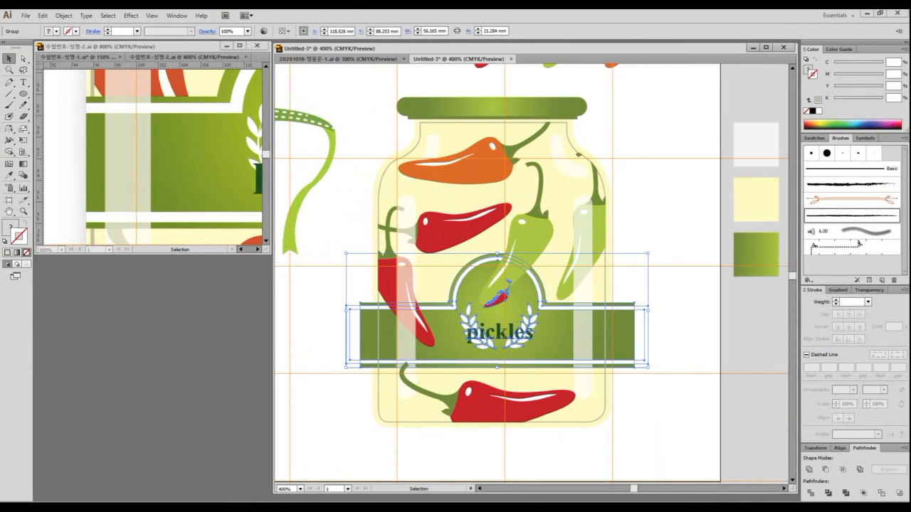
{"action": "key", "text": "ctrl+shift+a"}
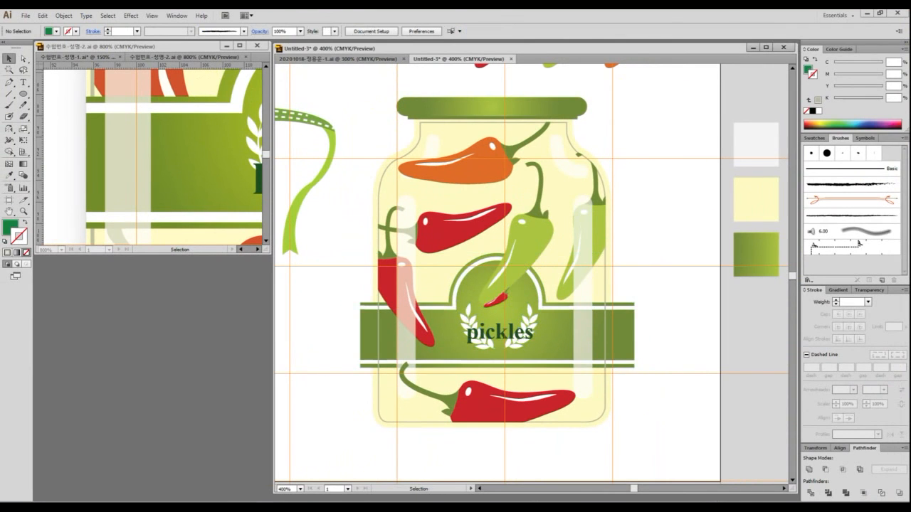
- Duplicate the cream jar body in place, try moving the copy away from the jar and undo the move
{"action": "left_click", "coordinate": [609, 180]}
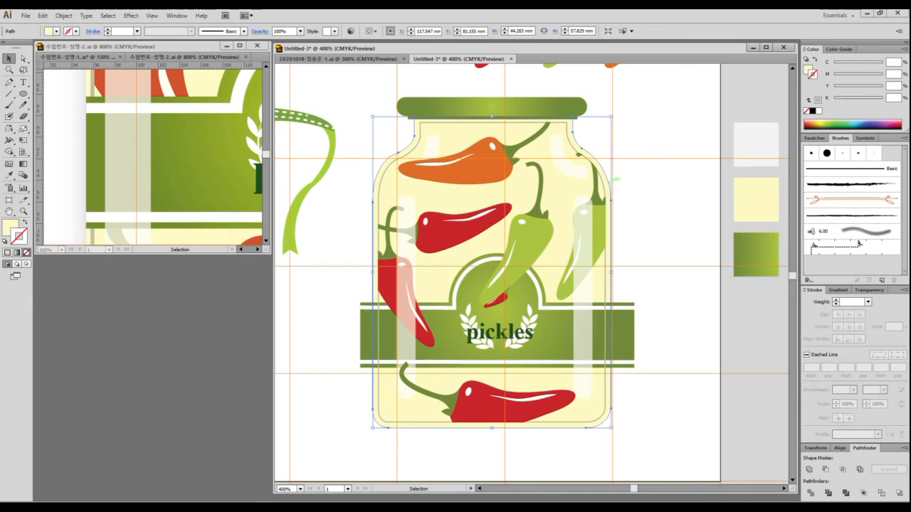
{"action": "key", "text": "a"}
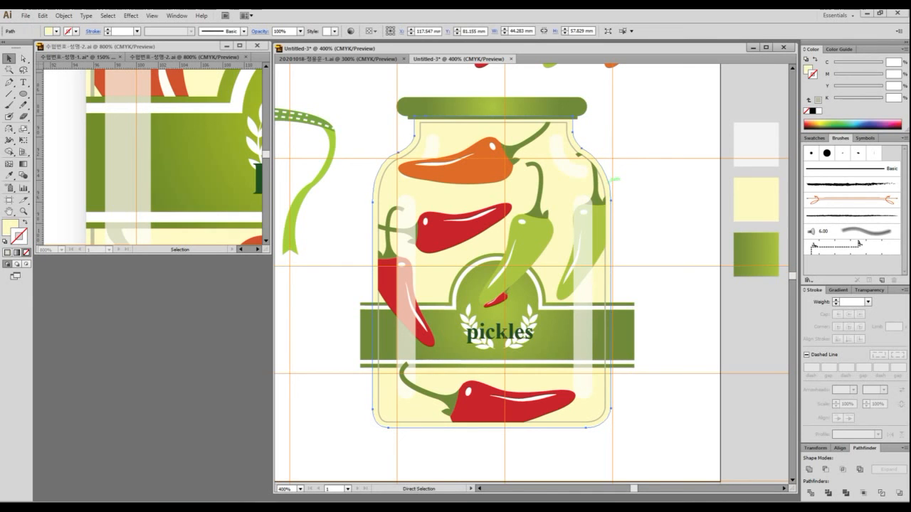
{"action": "key", "text": "v"}
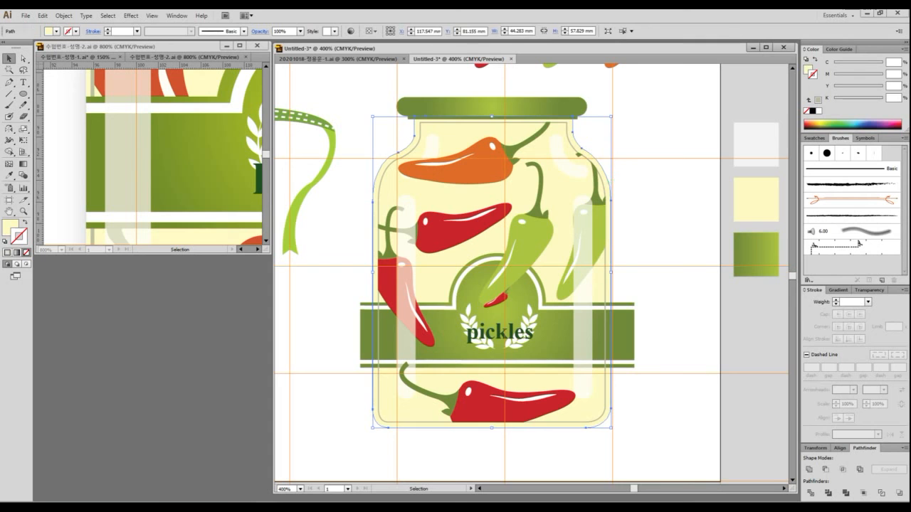
{"action": "key", "text": "ctrl+shift+a"}
{"action": "left_click_drag", "start_coordinate": [606, 176], "coordinate": [737, 253]}
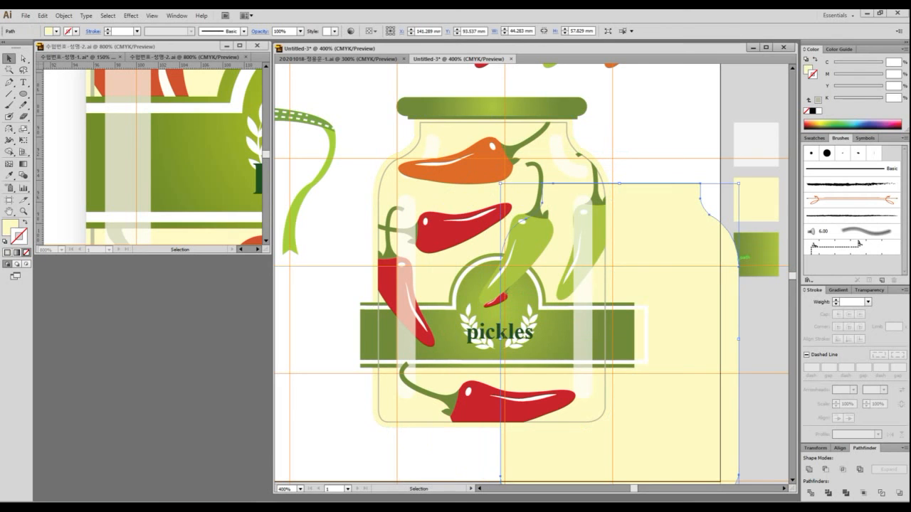
{"action": "key", "text": "ctrl+z"}
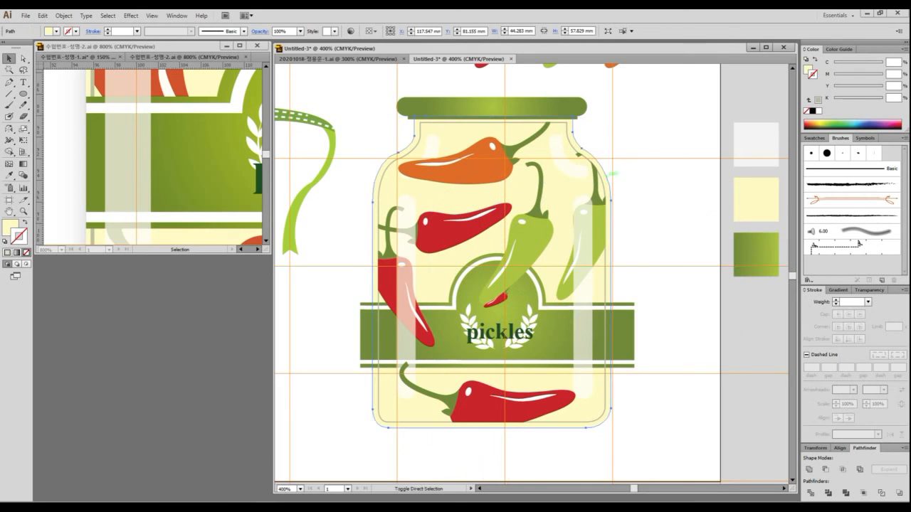
- Bring the cream jar body copy to the front and use it as a clipping mask for the pickles label band
{"action": "key", "text": "ctrl+shift+]"}
{"action": "key", "text": "ctrl+shift+a"}
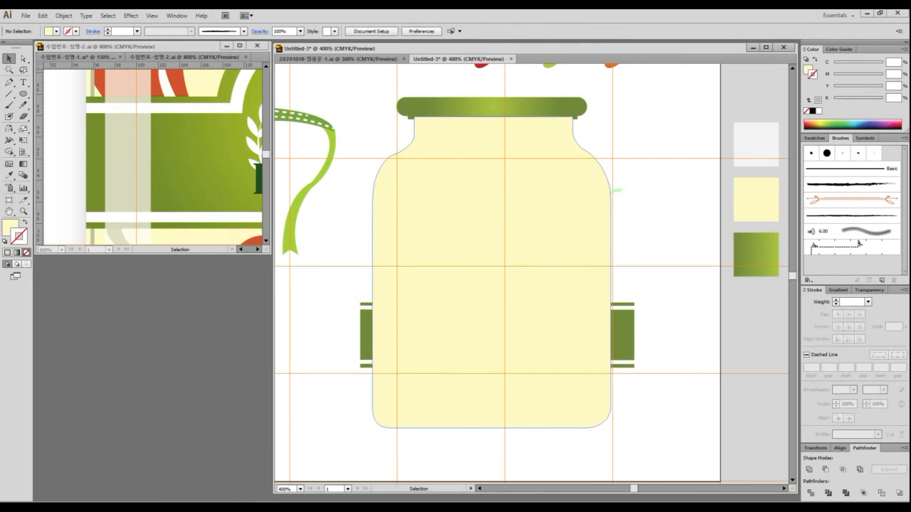
{"action": "left_click", "coordinate": [492, 272]}
{"action": "left_click", "coordinate": [622, 335], "text": "shift"}
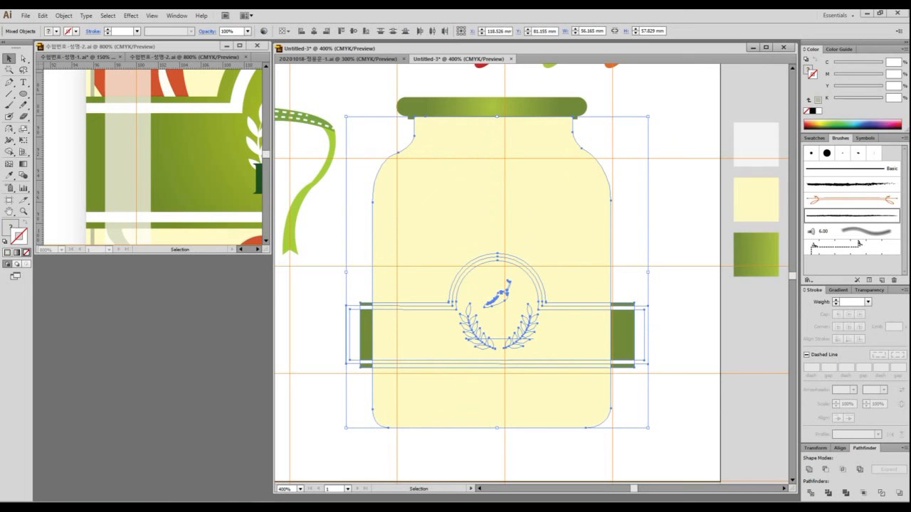
{"action": "right_click", "coordinate": [582, 256]}
{"action": "left_click", "coordinate": [612, 310]}
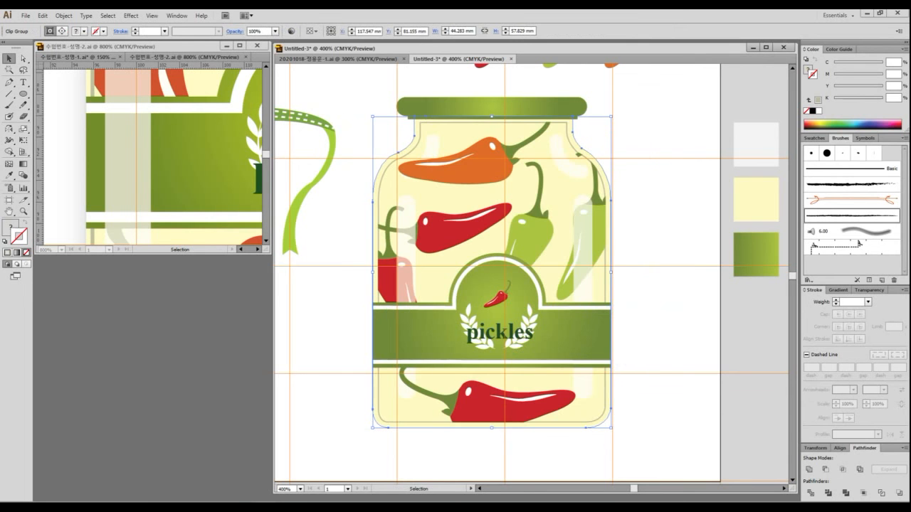
{"action": "key", "text": "ctrl+shift+a"}
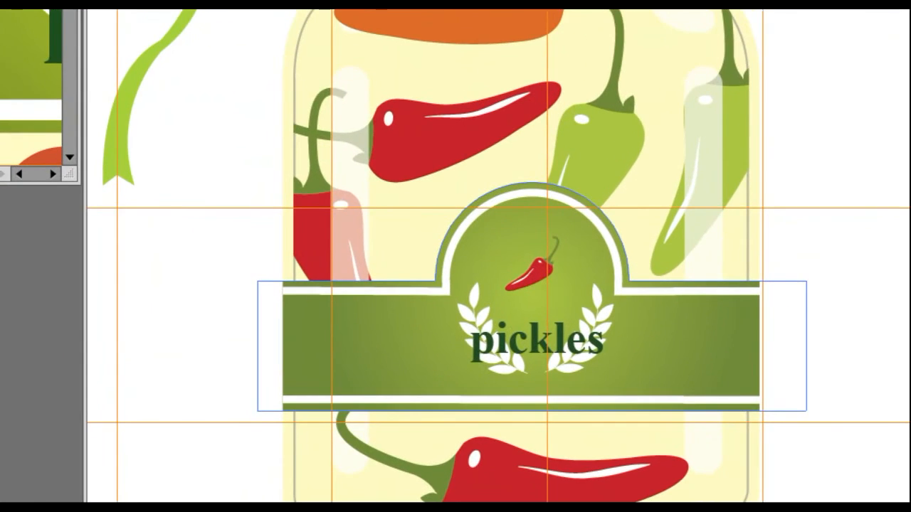
{"action": "mouse_move", "coordinate": [280, 277]}
{"action": "left_mouse_down"}
{"action": "mouse_move", "coordinate": [290, 366]}
{"action": "mouse_move", "coordinate": [281, 436]}
{"action": "left_mouse_up"}
{"action": "left_click_drag", "start_coordinate": [285, 368], "coordinate": [281, 442]}
{"action": "left_click_drag", "start_coordinate": [293, 95], "coordinate": [292, 298]}
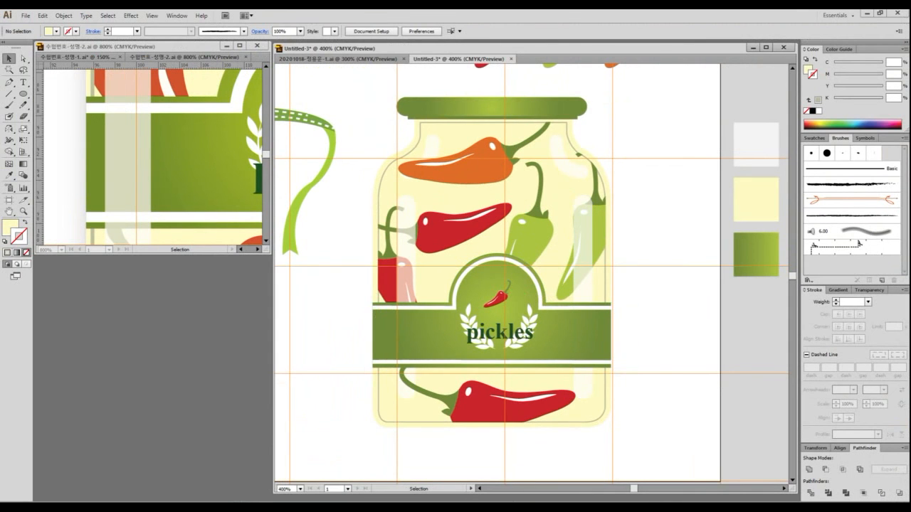
- Select the entire pickle jar artwork, including lid, peppers and label, and group it
{"action": "left_click_drag", "start_coordinate": [634, 440], "coordinate": [367, 107]}
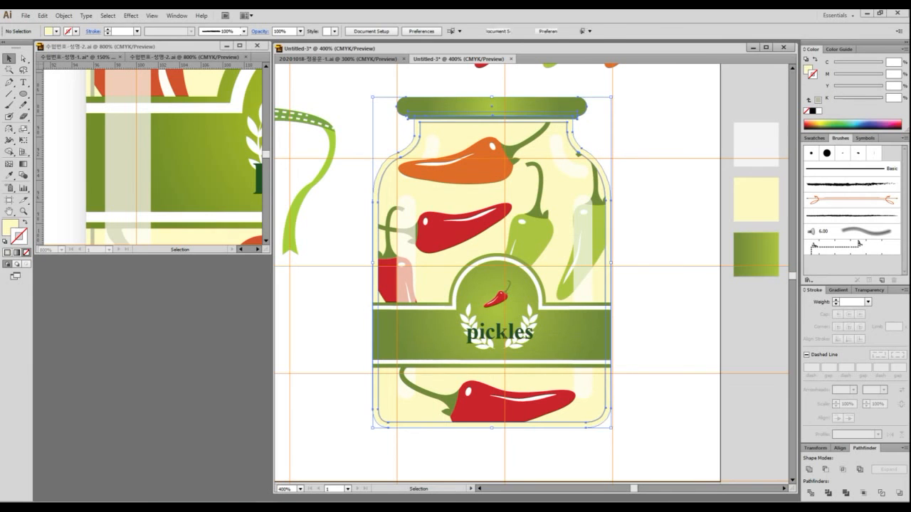
{"action": "key", "text": "a"}
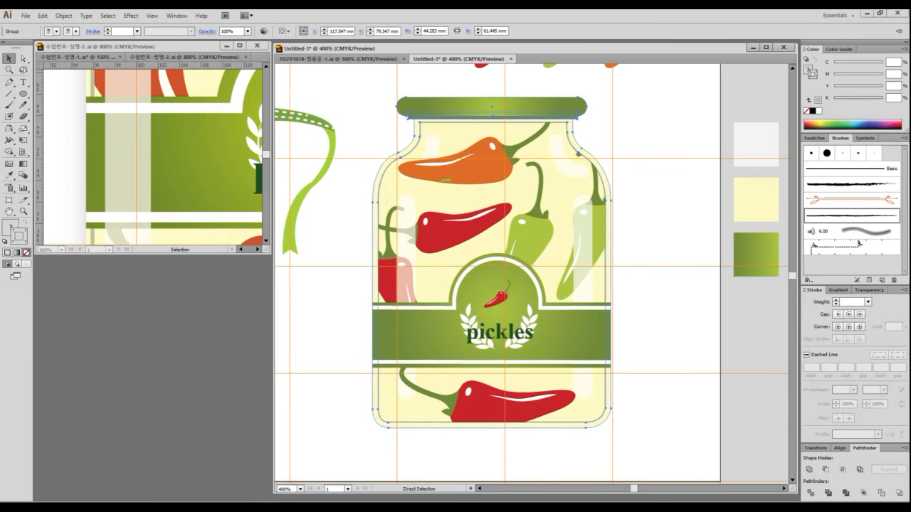
{"action": "key", "text": "v"}
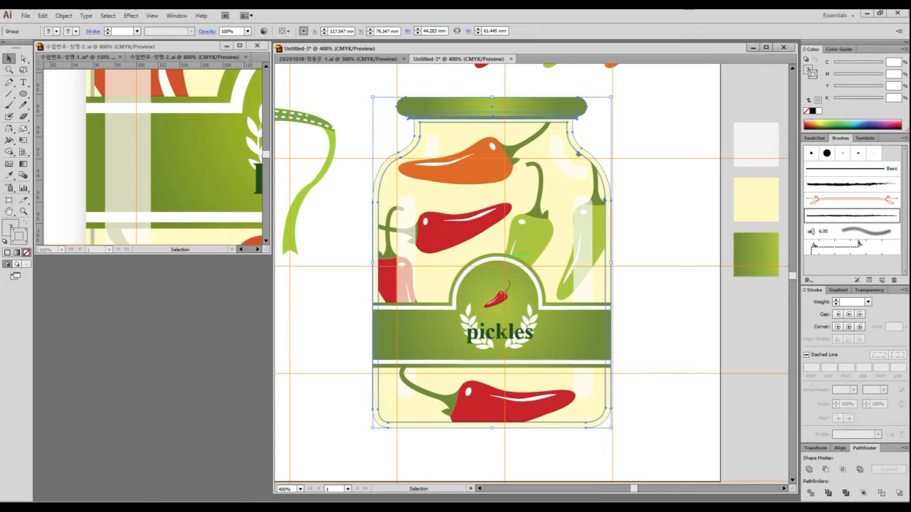
{"action": "left_click_drag", "start_coordinate": [648, 444], "coordinate": [384, 92]}
{"action": "key", "text": "a"}
{"action": "key", "text": "v"}
- Start a Drop Shadow effect on the jar group with preview enabled and set its X offset to 1 mm
{"action": "left_click", "coordinate": [131, 16]}
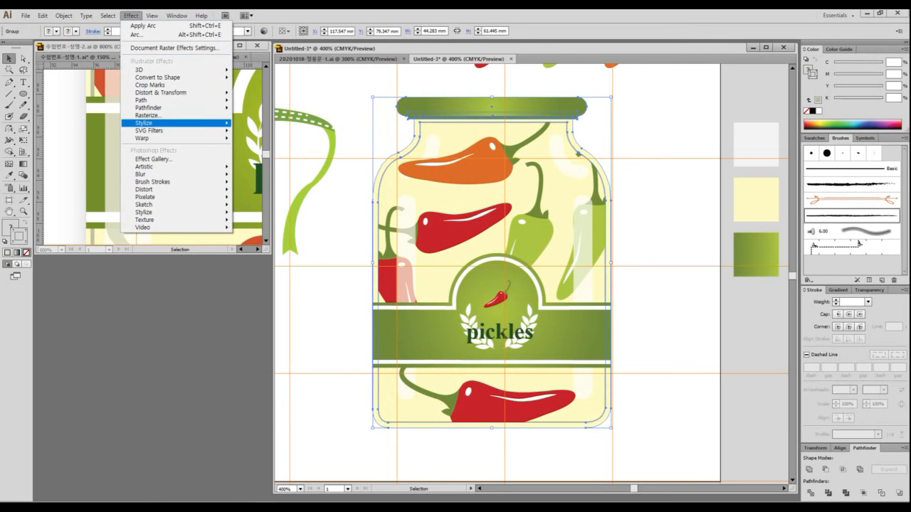
{"action": "mouse_move", "coordinate": [149, 123]}
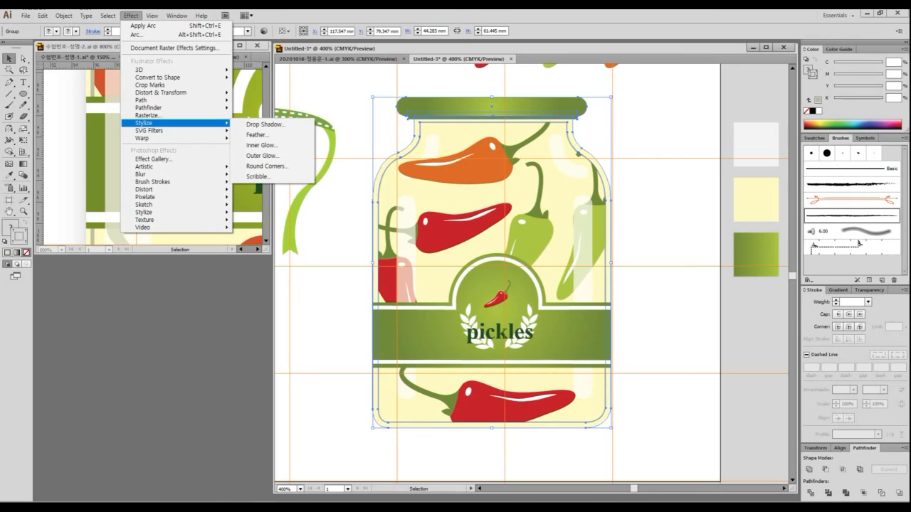
{"action": "left_click", "coordinate": [264, 124]}
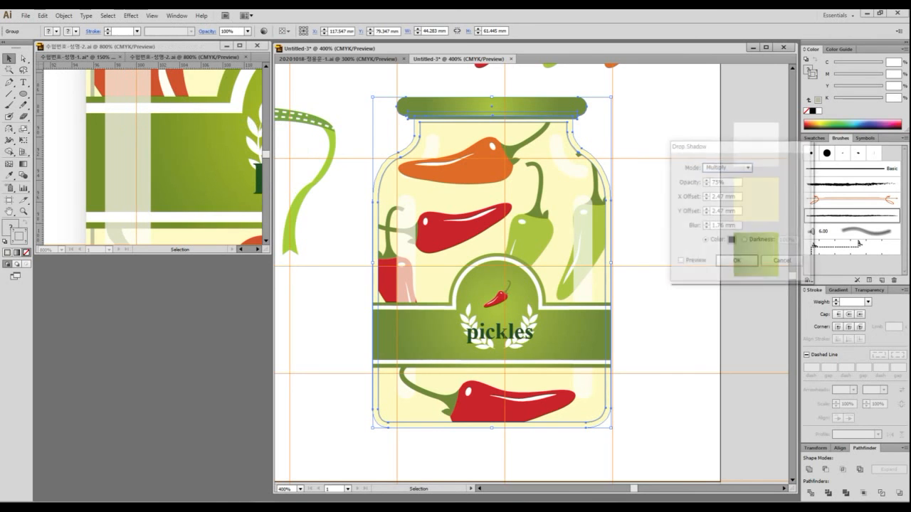
{"action": "left_click", "coordinate": [680, 262]}
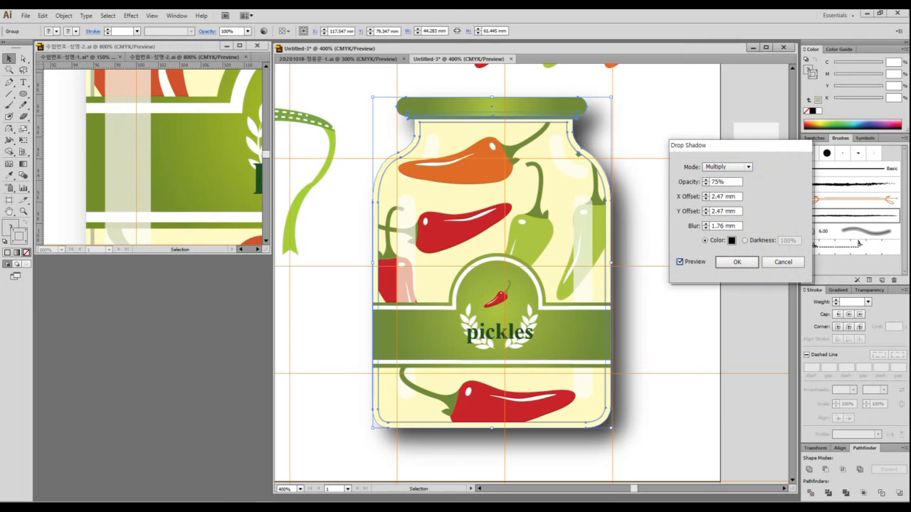
{"action": "left_click", "coordinate": [705, 200]}
{"action": "left_click", "coordinate": [705, 199]}
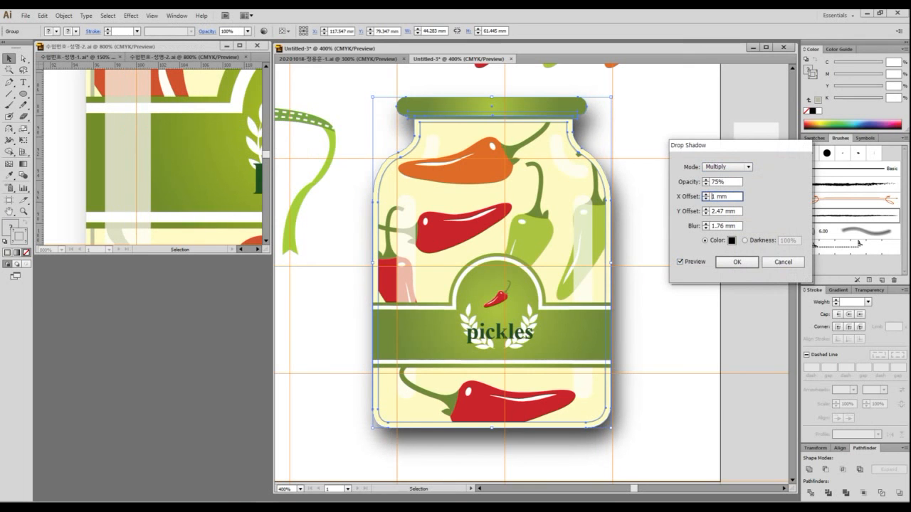
- Set the drop shadow's Y offset and blur to 1 mm each, apply the effect and deselect the jar
{"action": "left_click", "coordinate": [705, 213]}
{"action": "key", "text": "Down"}
{"action": "key", "text": "Tab"}
{"action": "key", "text": "Down"}
{"action": "key", "text": "Down"}
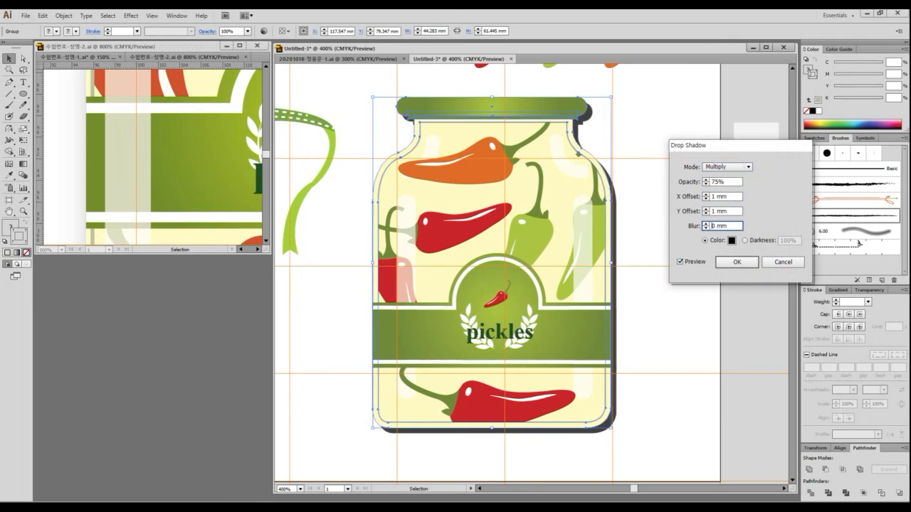
{"action": "key", "text": "Up"}
{"action": "key", "text": "Up"}
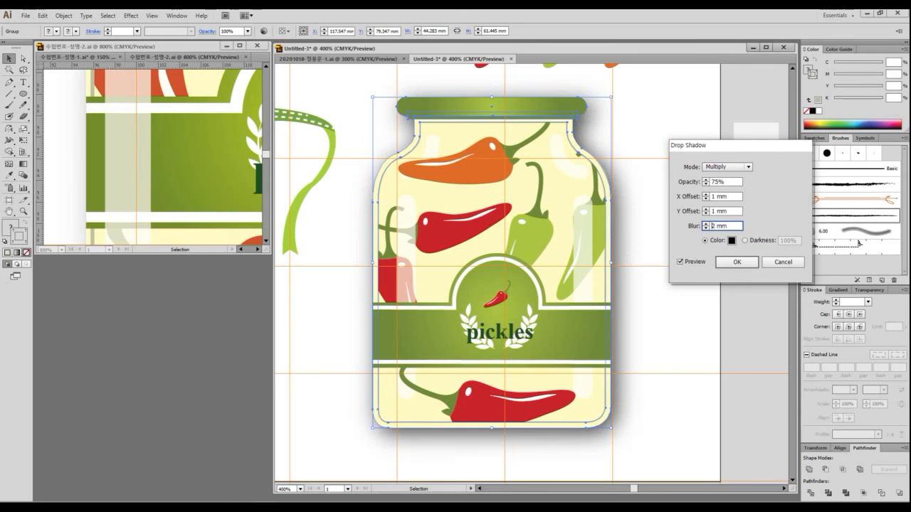
{"action": "key", "text": "Down"}
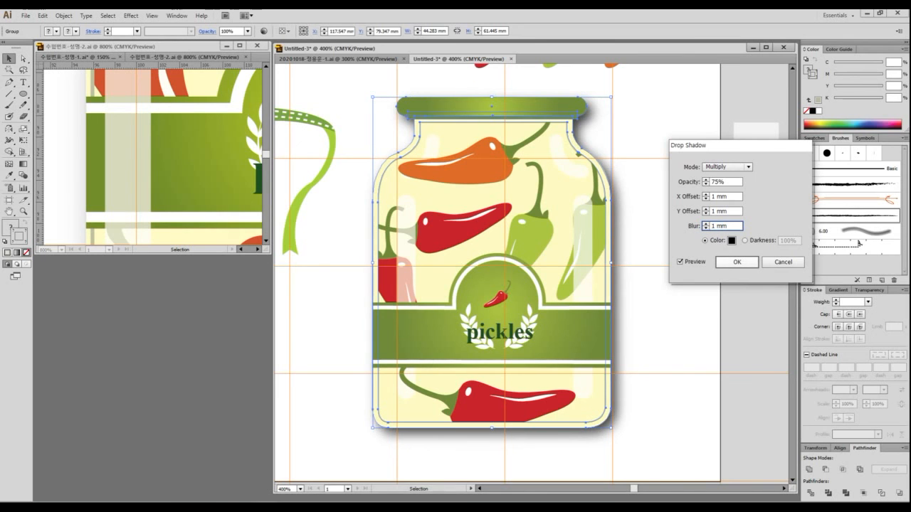
{"action": "key", "text": "Return"}
{"action": "key", "text": "ctrl+shift+a"}
- Delete the colour swatches above and on both sides of the artboard along with the spare white laurel branch
{"action": "key", "text": "ctrl+minus"}
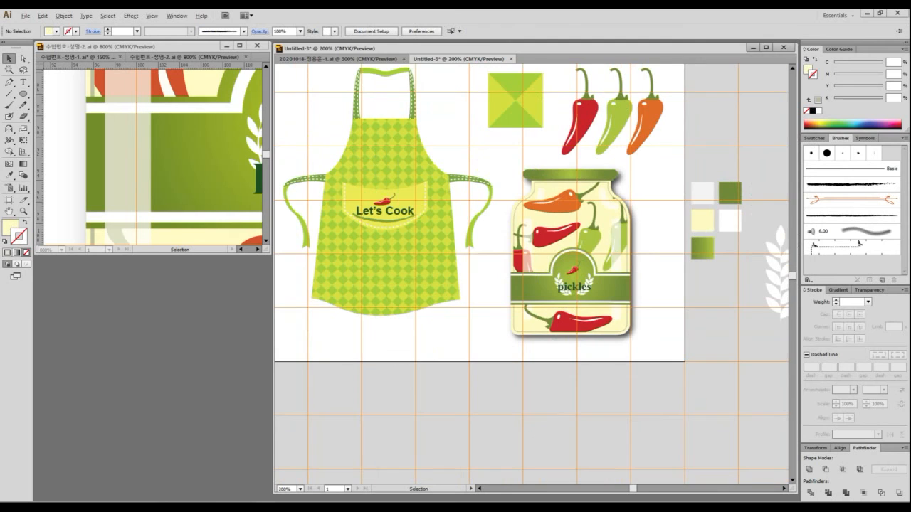
{"action": "key", "text": "ctrl+minus"}
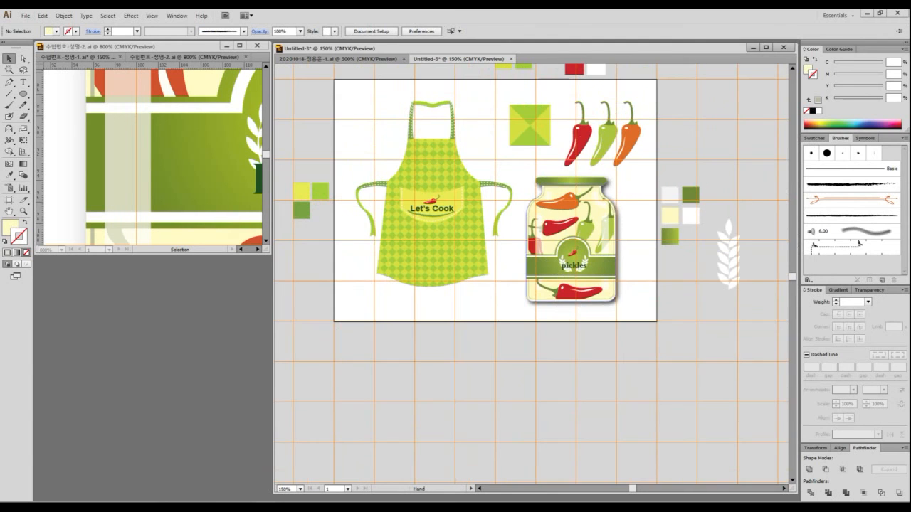
{"action": "left_click_drag", "start_coordinate": [510, 85], "coordinate": [681, 131]}
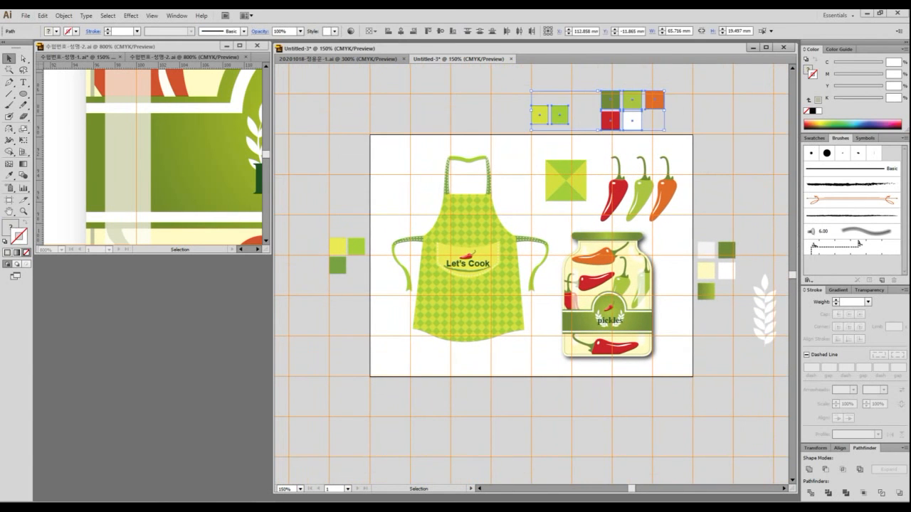
{"action": "key", "text": "Delete"}
{"action": "left_click_drag", "start_coordinate": [701, 218], "coordinate": [789, 356]}
{"action": "key", "text": "Delete"}
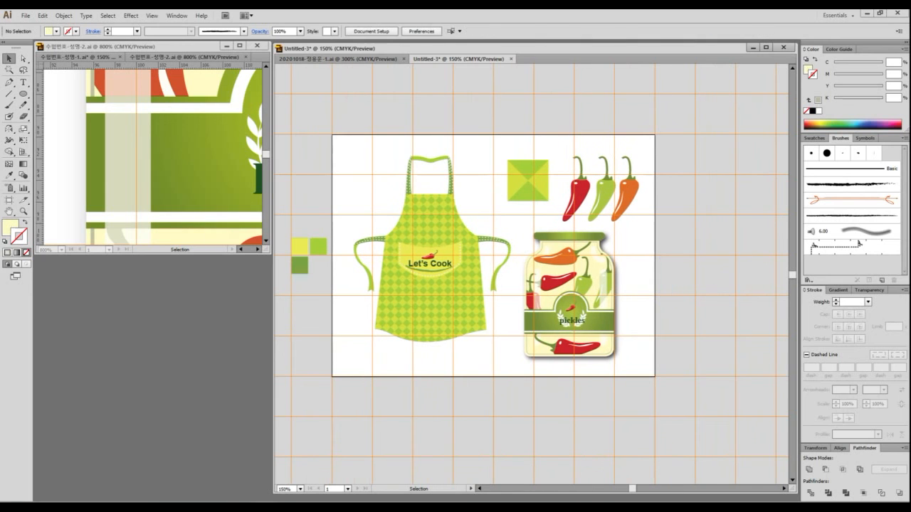
{"action": "left_click_drag", "start_coordinate": [334, 219], "coordinate": [283, 276]}
{"action": "key", "text": "Delete"}
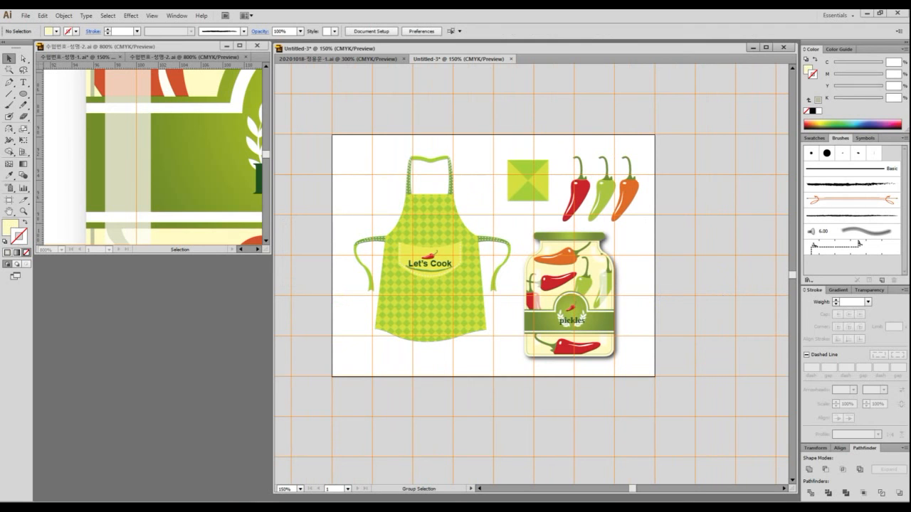
- Start saving the untitled document and open the GTQ folder in the Documents library as its destination
{"action": "left_click_drag", "start_coordinate": [498, 256], "coordinate": [645, 311]}
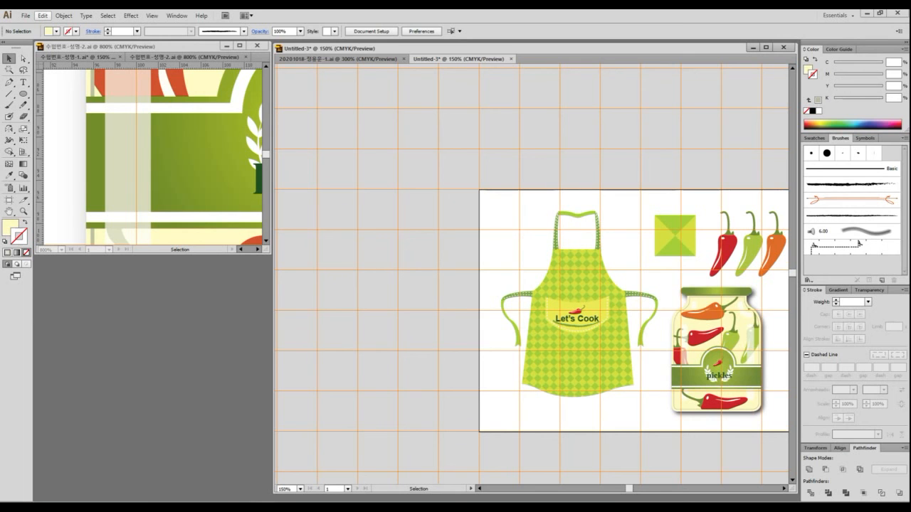
{"action": "key", "text": "ctrl+s"}
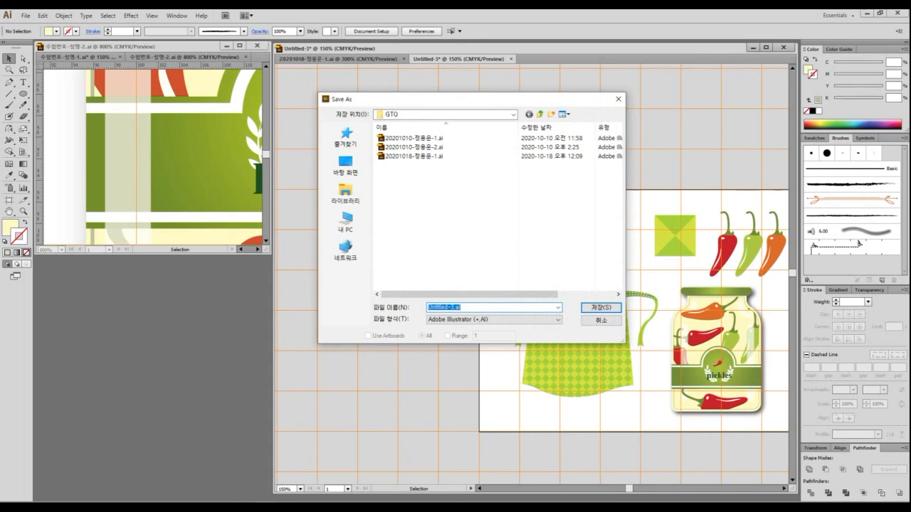
{"action": "left_click", "coordinate": [345, 194]}
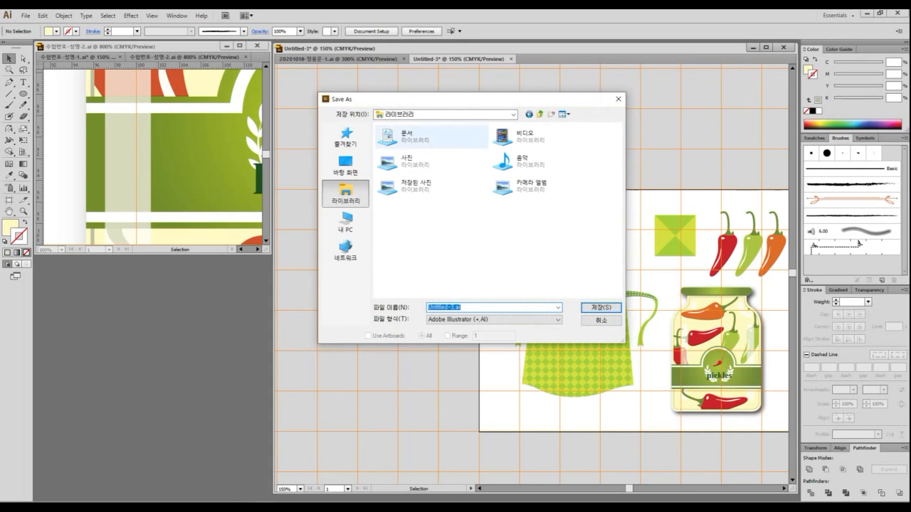
{"action": "double_click", "coordinate": [406, 137]}
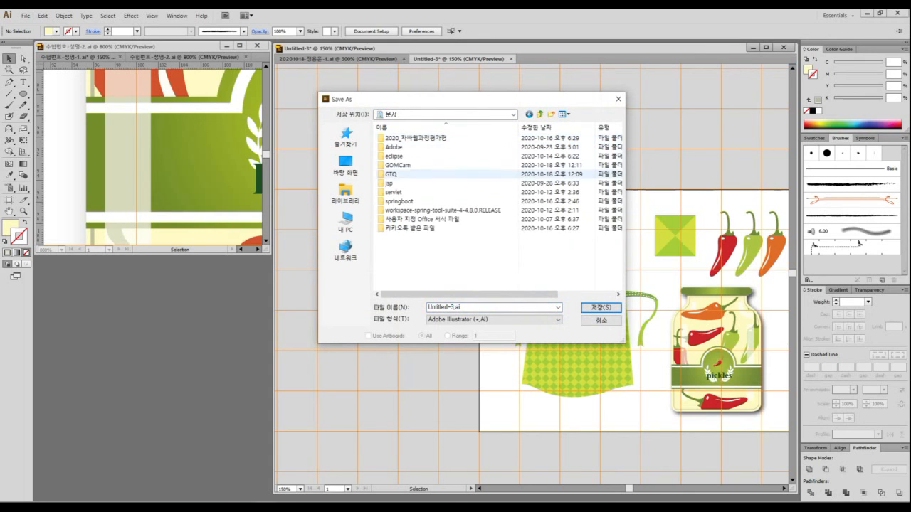
{"action": "double_click", "coordinate": [391, 174]}
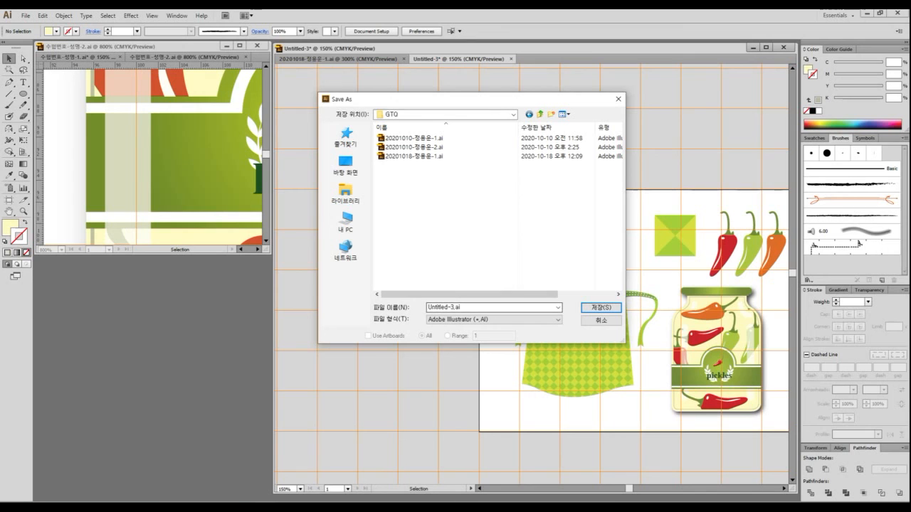
- Reuse the existing 20201018 file's name with the ending changed to -2 and save in Adobe Illustrator CS6 format
{"action": "left_click", "coordinate": [413, 156]}
{"action": "left_click", "coordinate": [491, 307]}
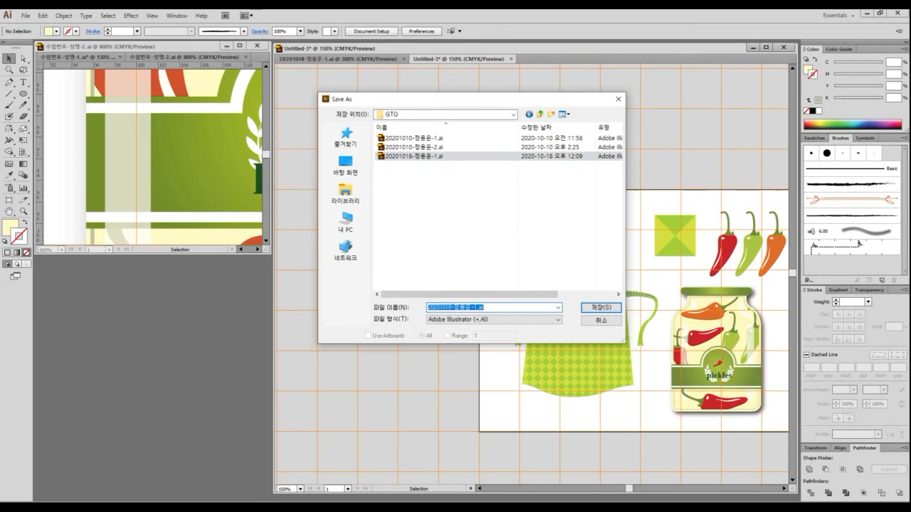
{"action": "left_click", "coordinate": [476, 307]}
{"action": "key", "text": "Delete"}
{"action": "type", "text": "2"}
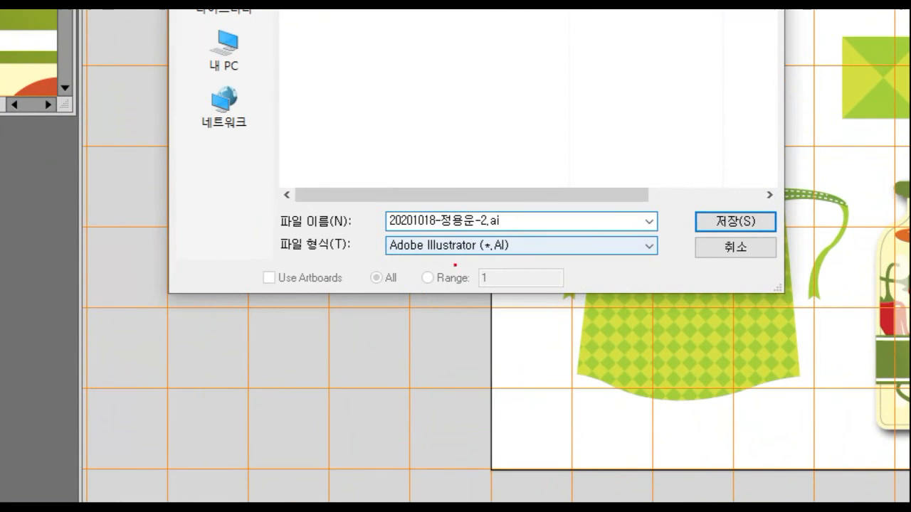
{"action": "mouse_move", "coordinate": [379, 202]}
{"action": "left_mouse_down"}
{"action": "mouse_move", "coordinate": [382, 231]}
{"action": "mouse_move", "coordinate": [507, 233]}
{"action": "left_mouse_up"}
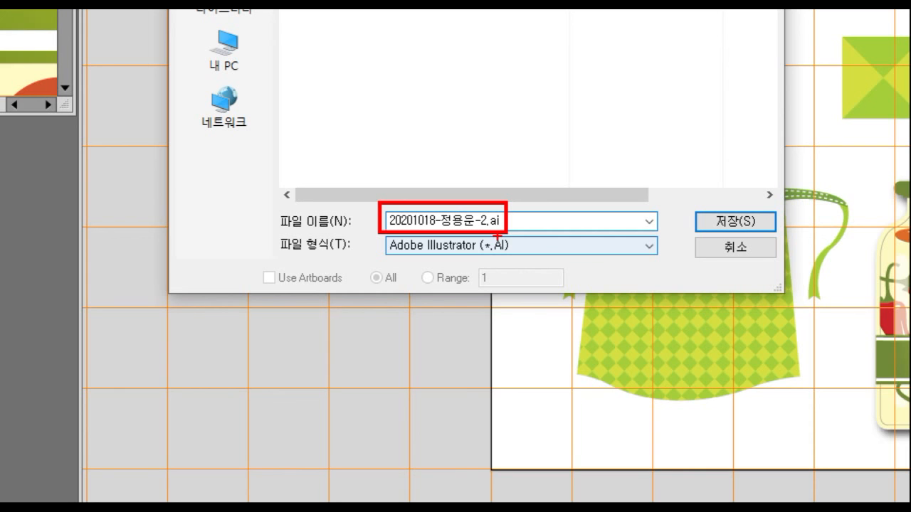
{"action": "key", "text": "Escape"}
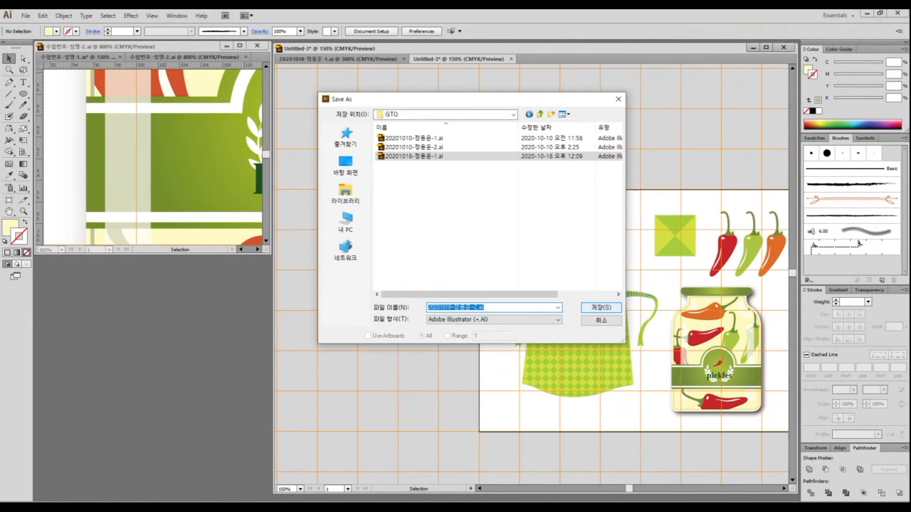
{"action": "key", "text": "Return"}
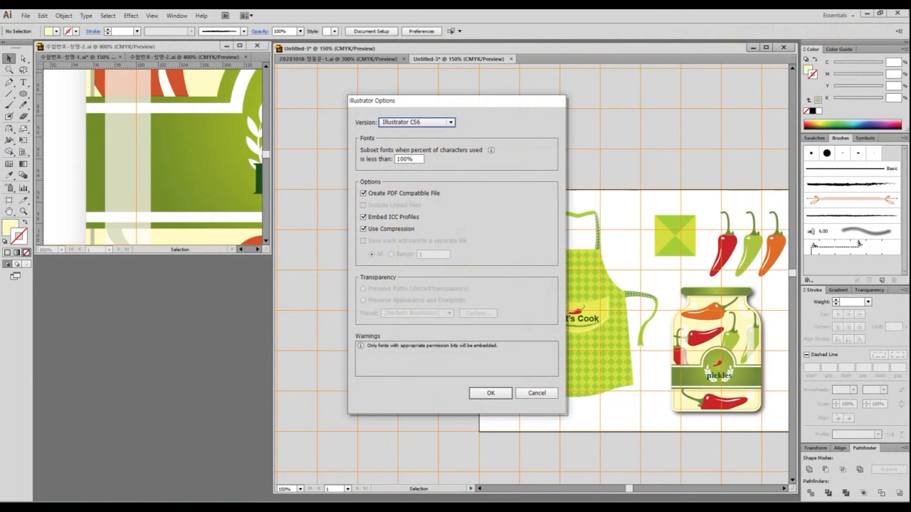
{"action": "key", "text": "Return"}
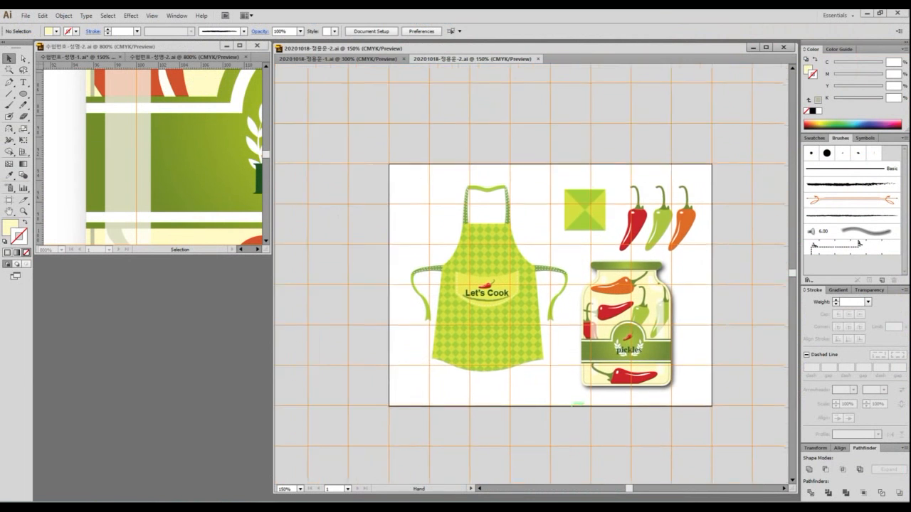
{"action": "scroll", "coordinate": [534, 379], "scroll_direction": "up", "scroll_amount": 1}
{"action": "left_click_drag", "start_coordinate": [534, 379], "coordinate": [609, 434]}
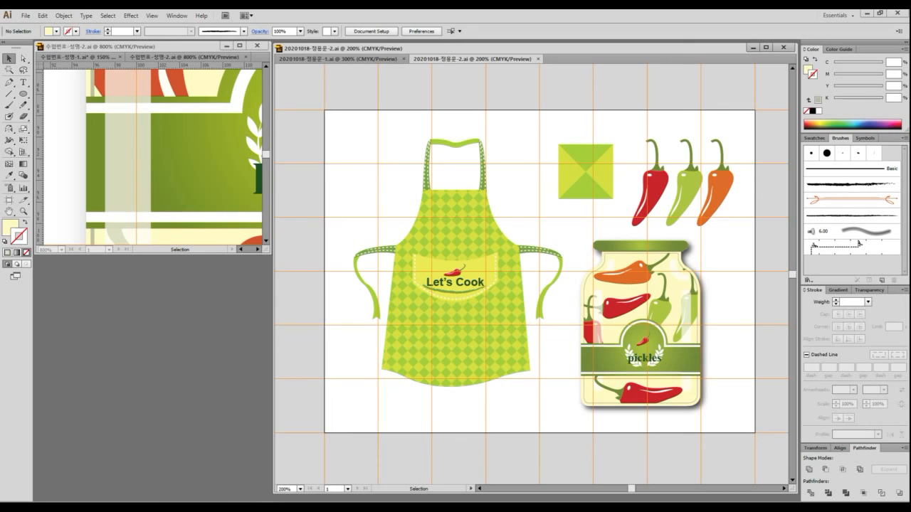